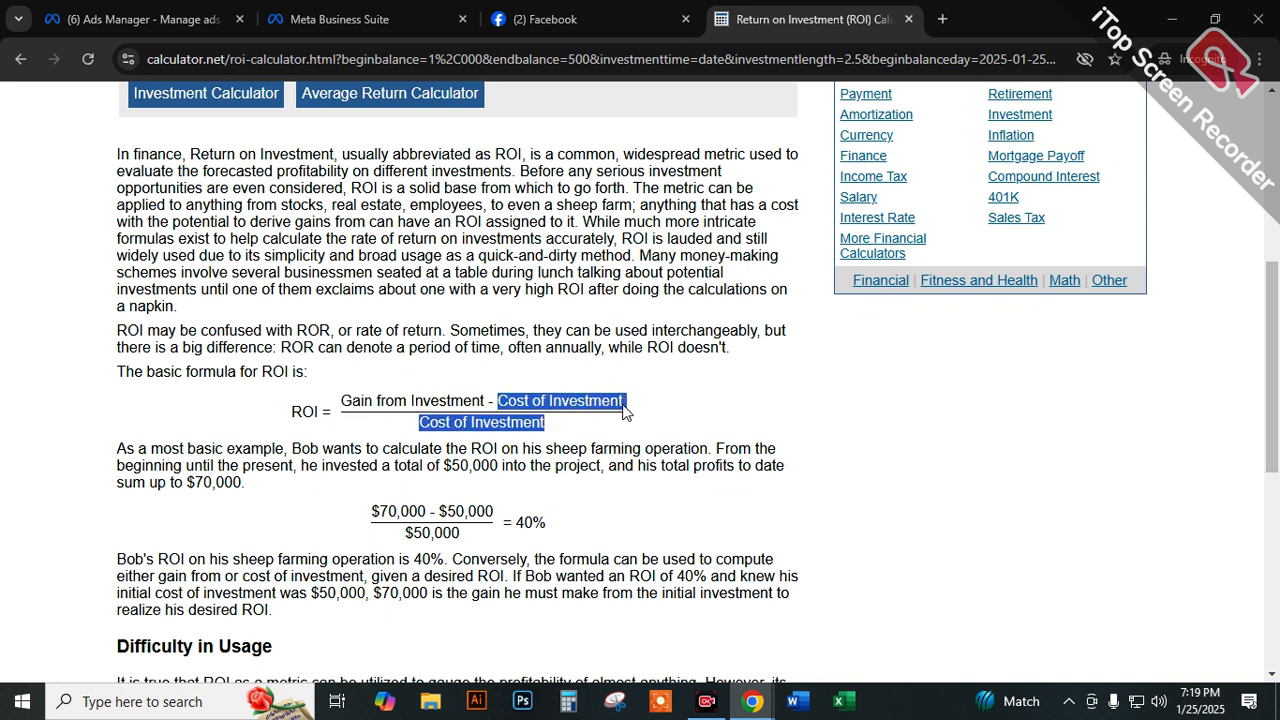
Examine the basic ROI formula and the sheep farming example that applies it.
click(493, 415)
drag(427, 425, 541, 428)
click(531, 423)
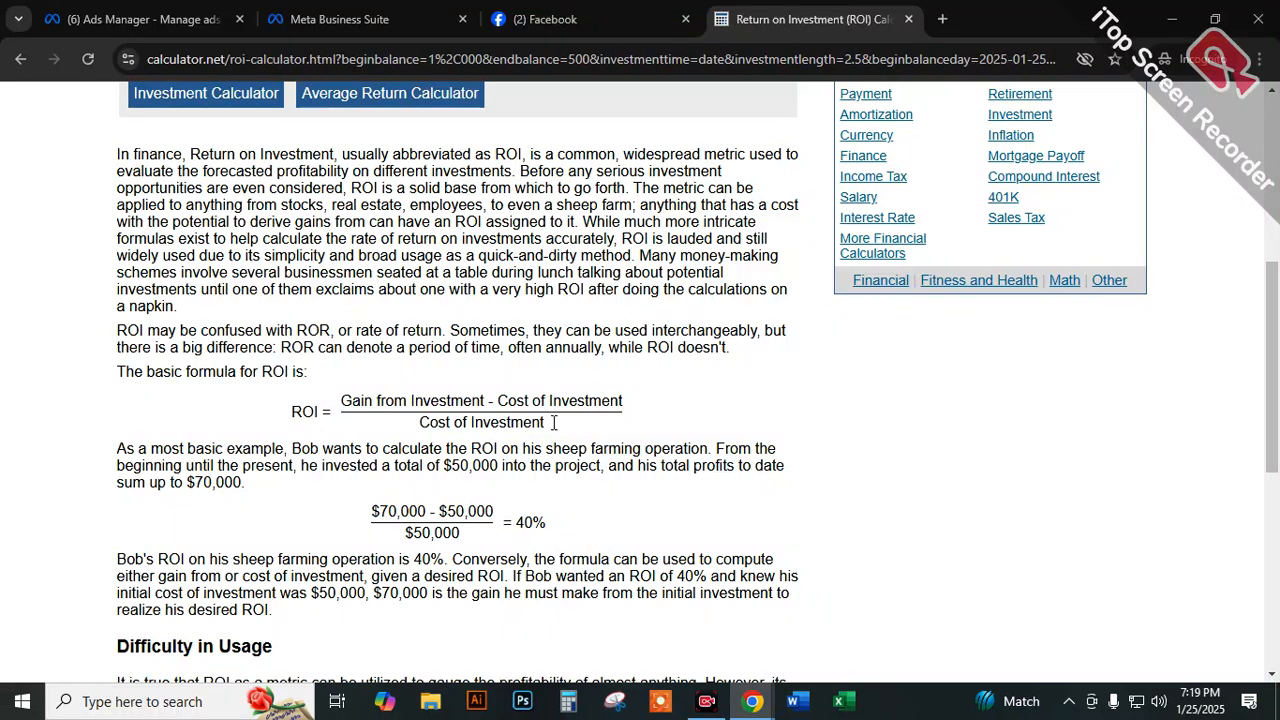
drag(324, 407, 295, 418)
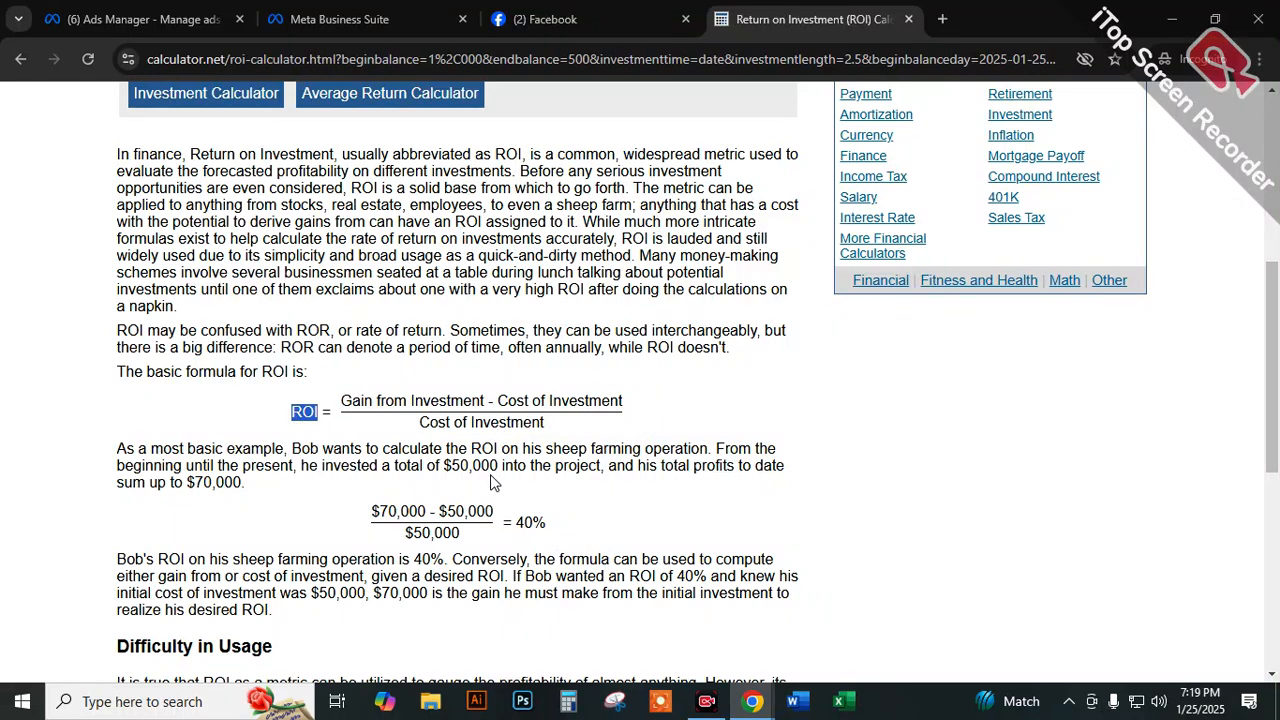
click(429, 511)
drag(457, 508, 373, 509)
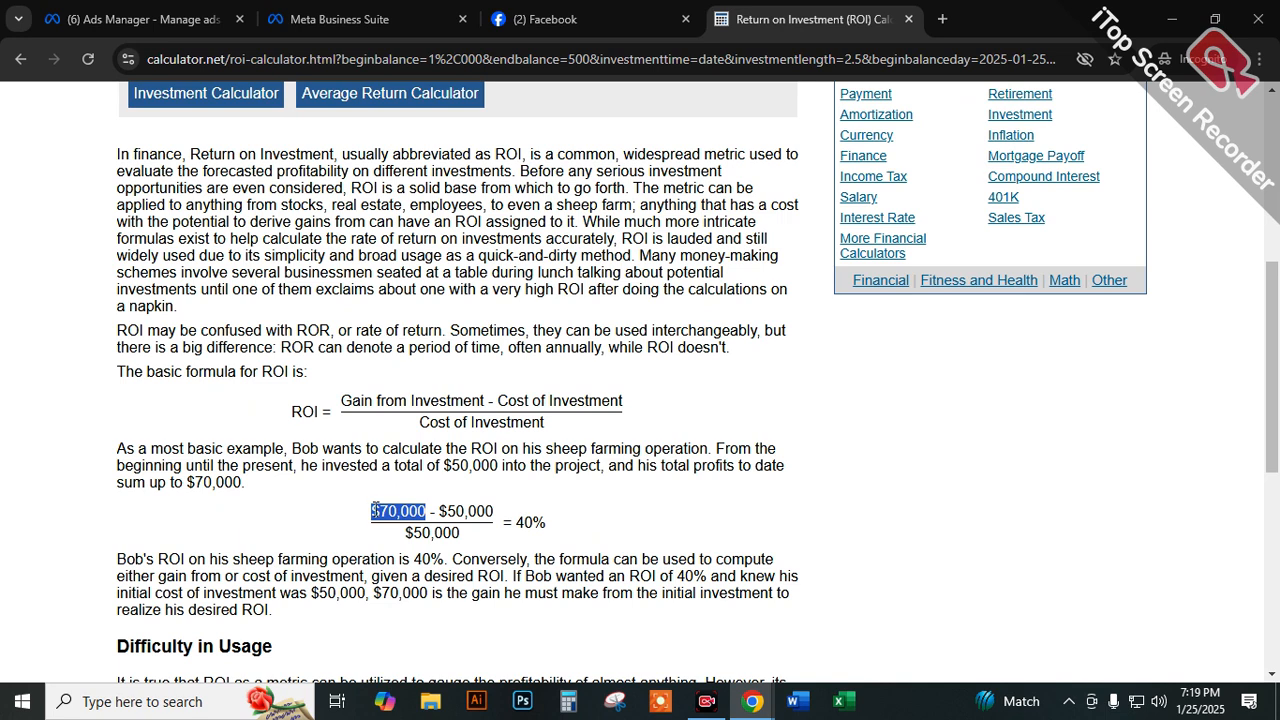
drag(456, 510, 549, 530)
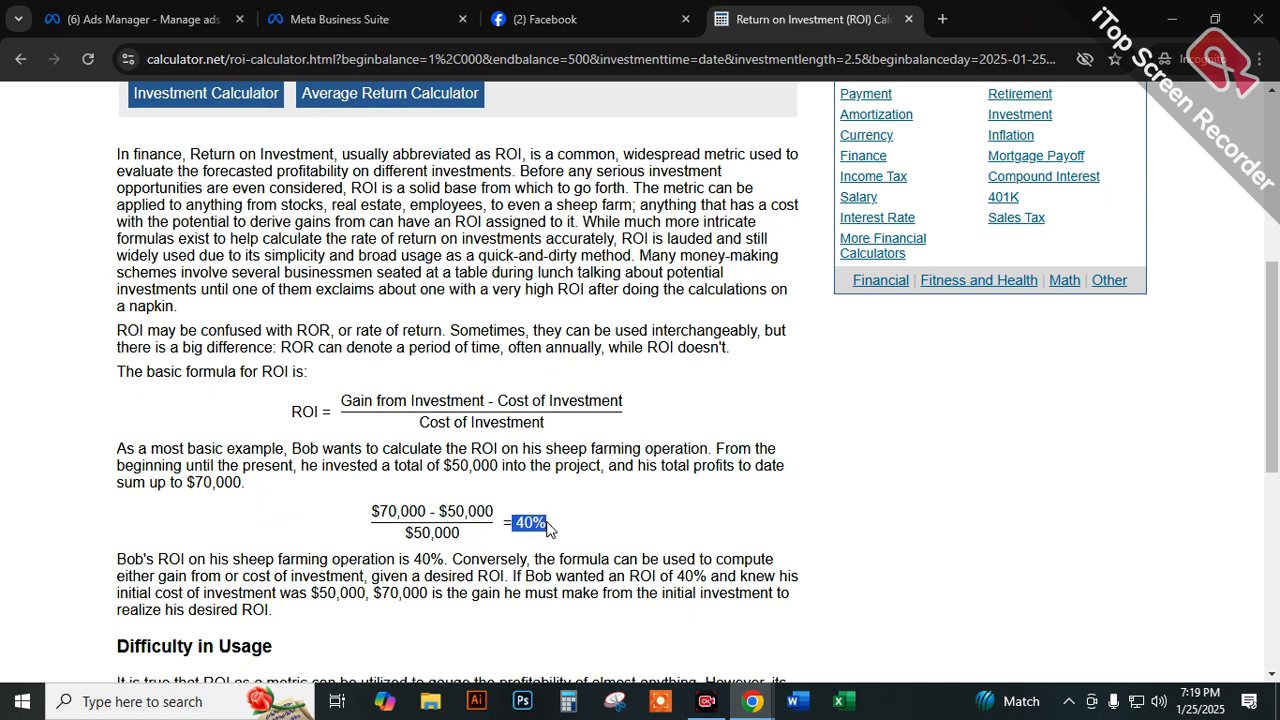
scroll(590, 550, down, 2)
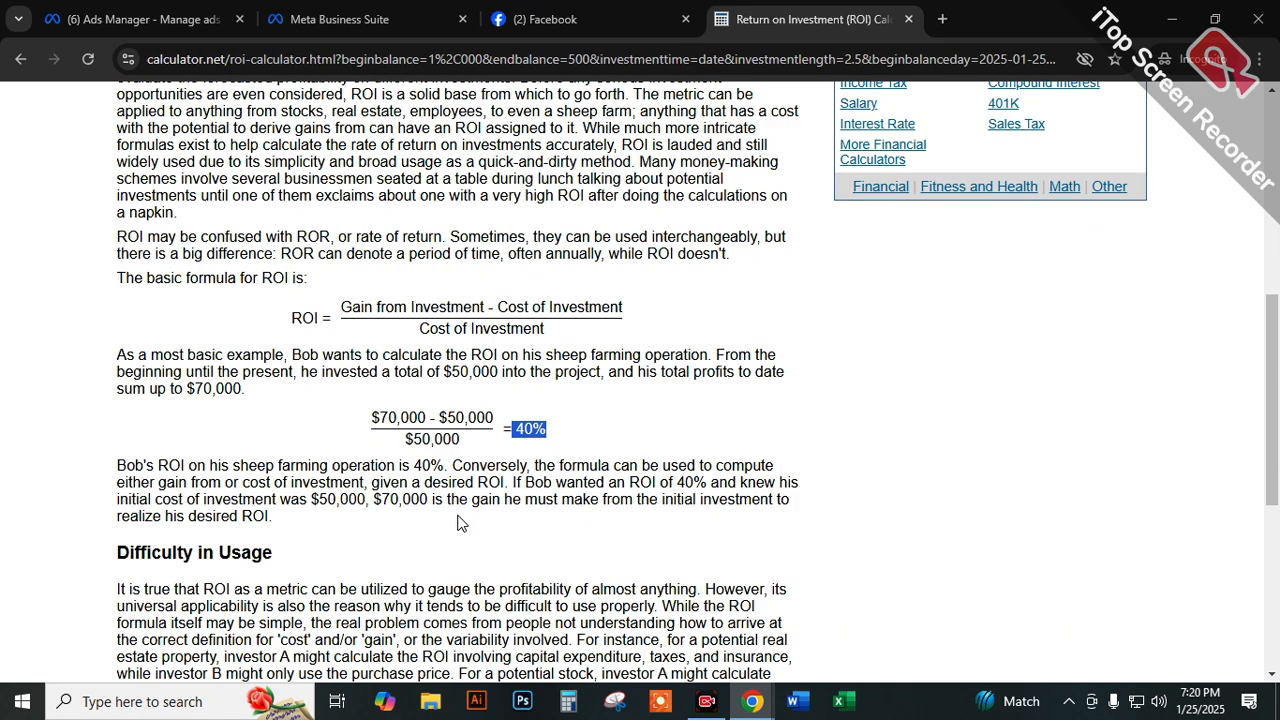
scroll(665, 540, down, 4)
scroll(688, 542, up, 4)
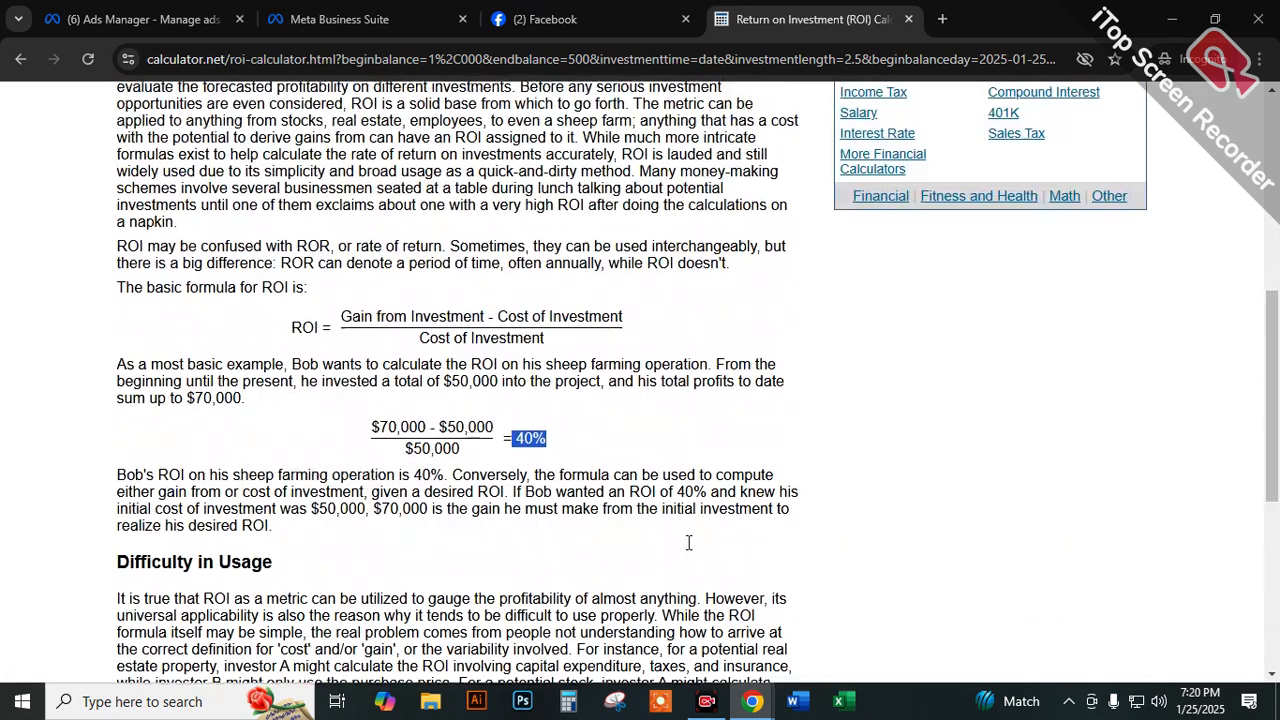
scroll(688, 542, up, 5)
scroll(689, 540, down, 3)
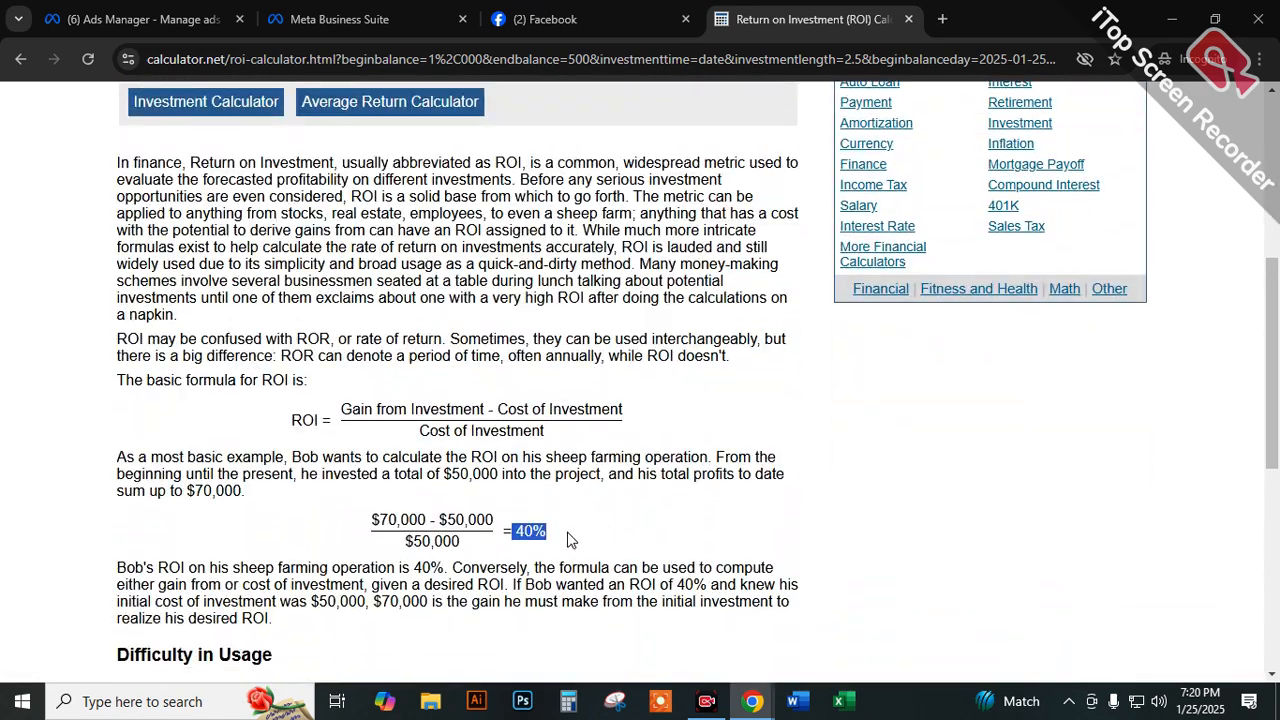
Calculate the ROI for an invested amount of $50,000 and a returned amount of $70,000.
scroll(559, 540, up, 6)
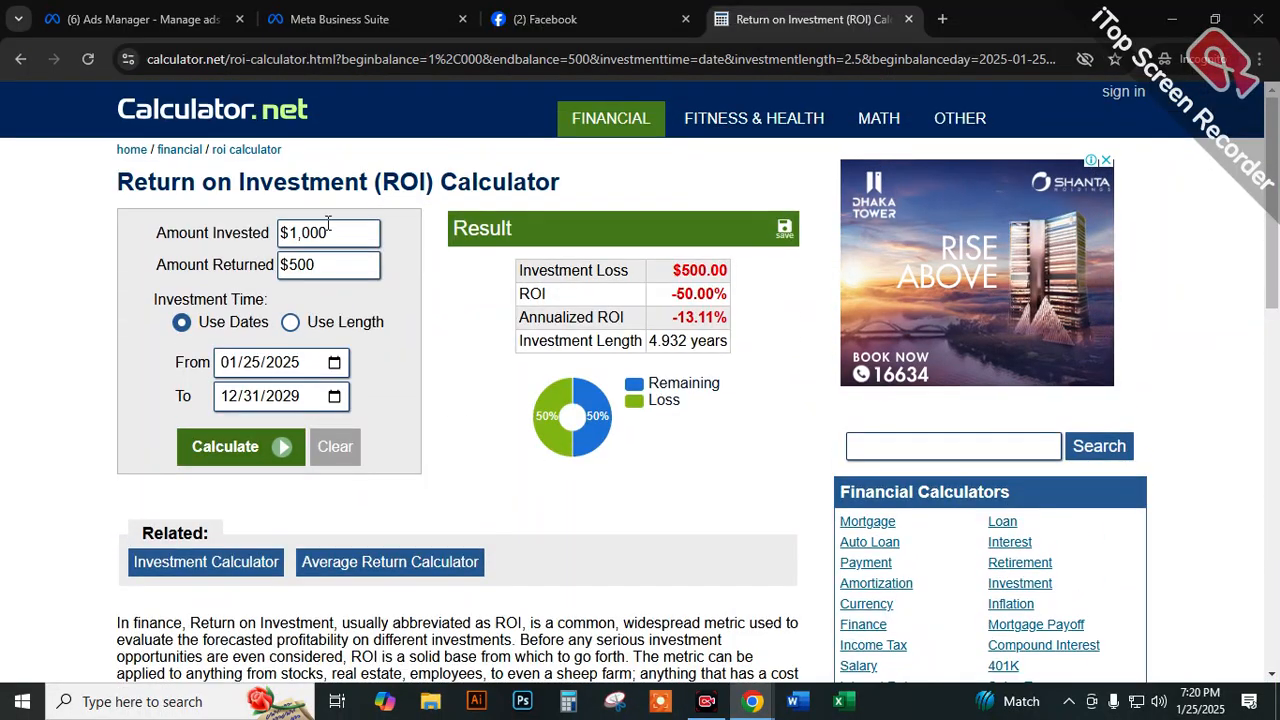
double_click(328, 228)
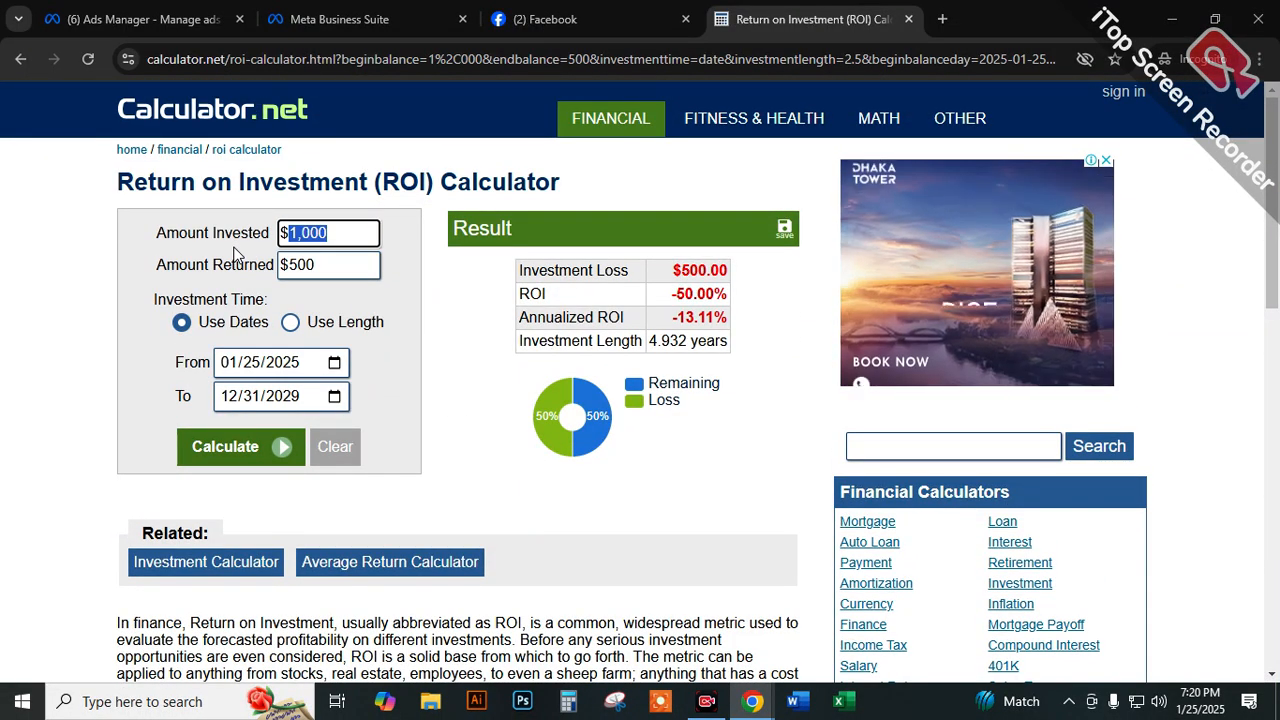
text(5)
text(0,00)
text(0)
key(Tab)
text(70,000)
click(388, 305)
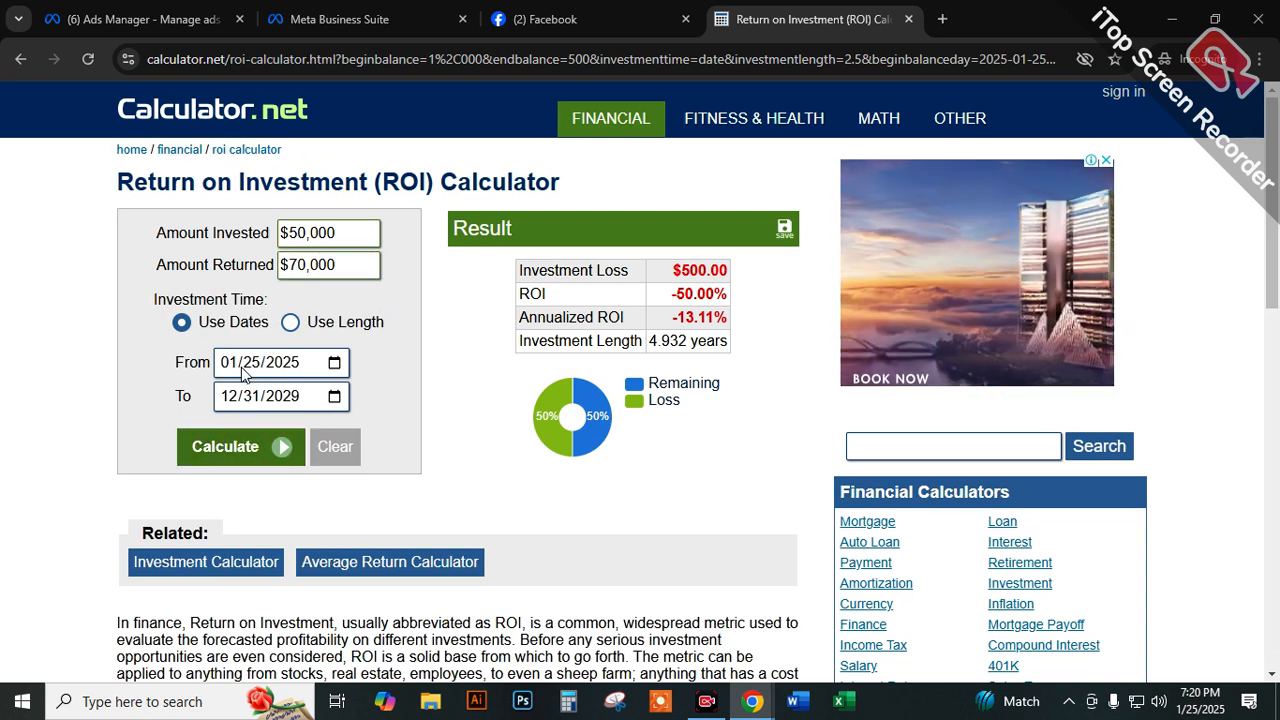
click(225, 446)
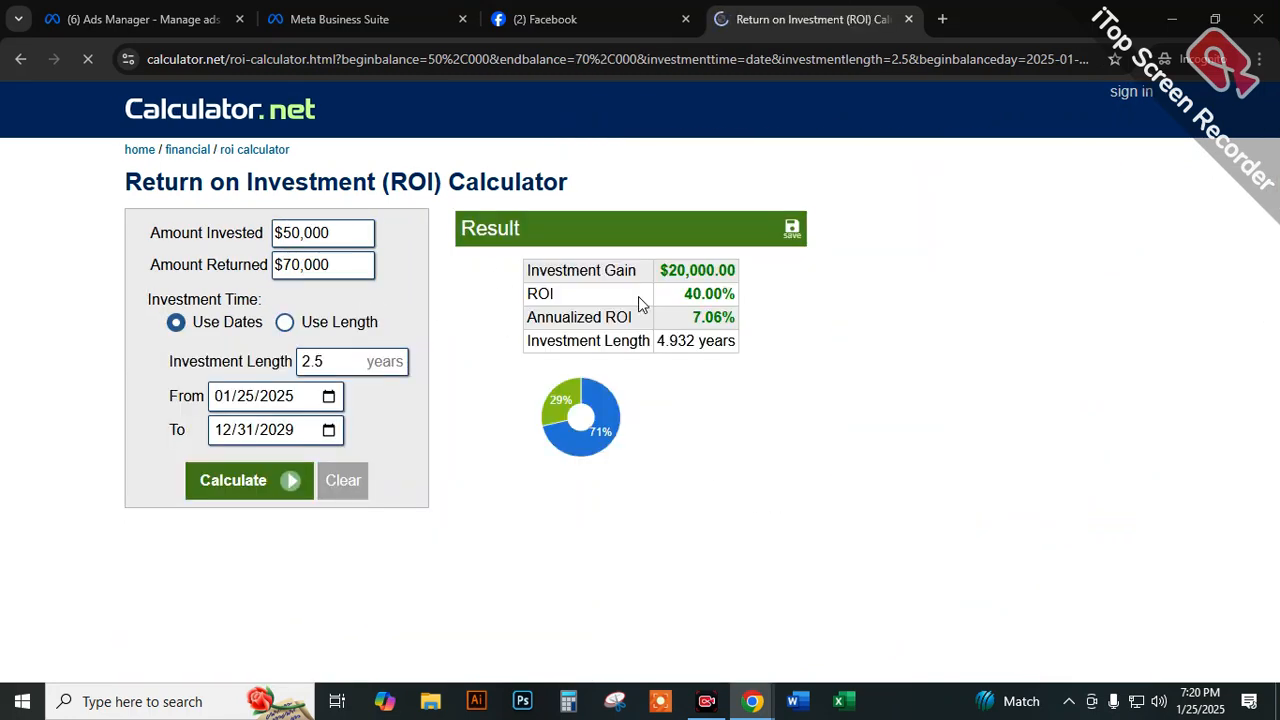
Check the ROI percentage in the results and the invested and profit shares in the pie chart.
drag(722, 294, 680, 296)
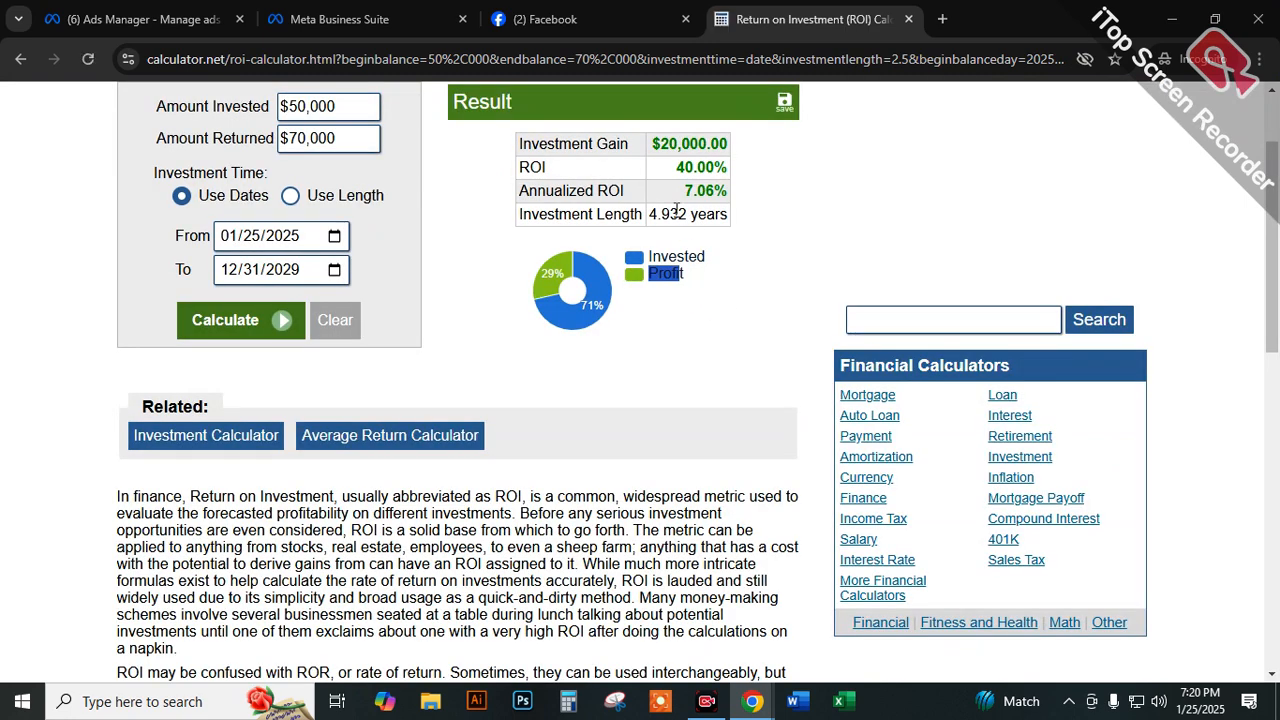
drag(675, 168, 755, 168)
double_click(697, 167)
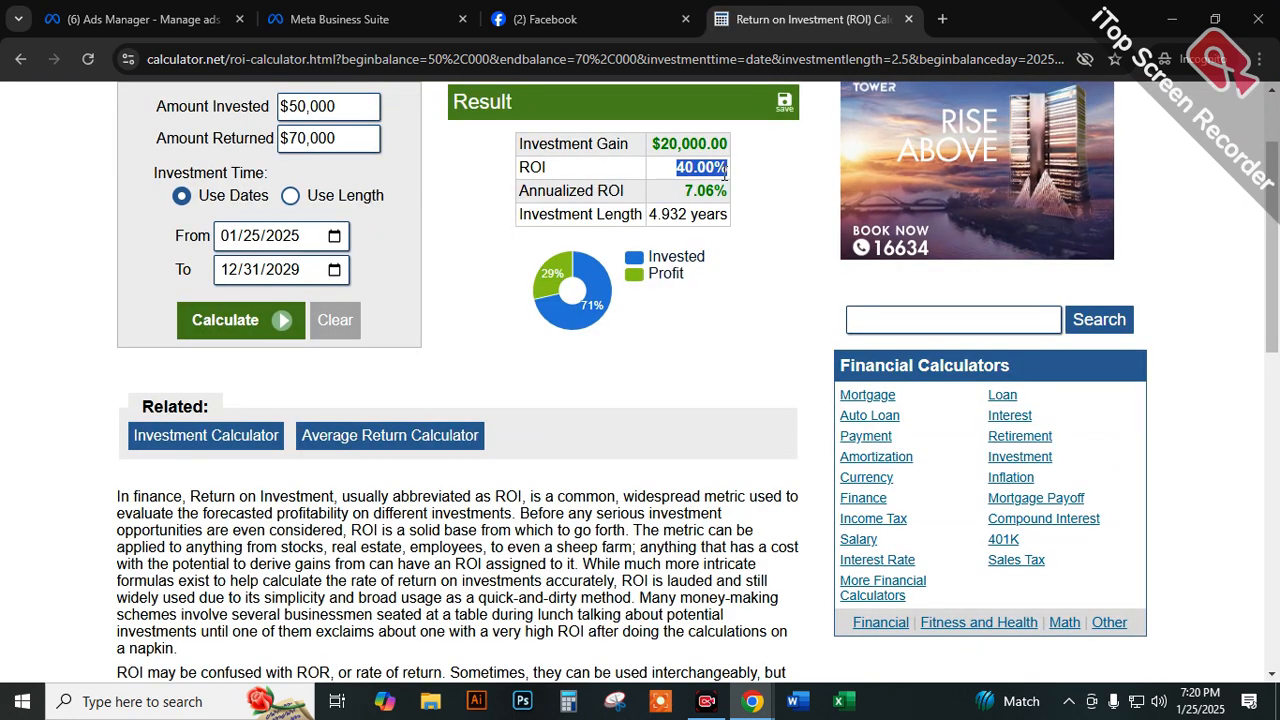
scroll(615, 328, up, 1)
mouse_move(598, 398)
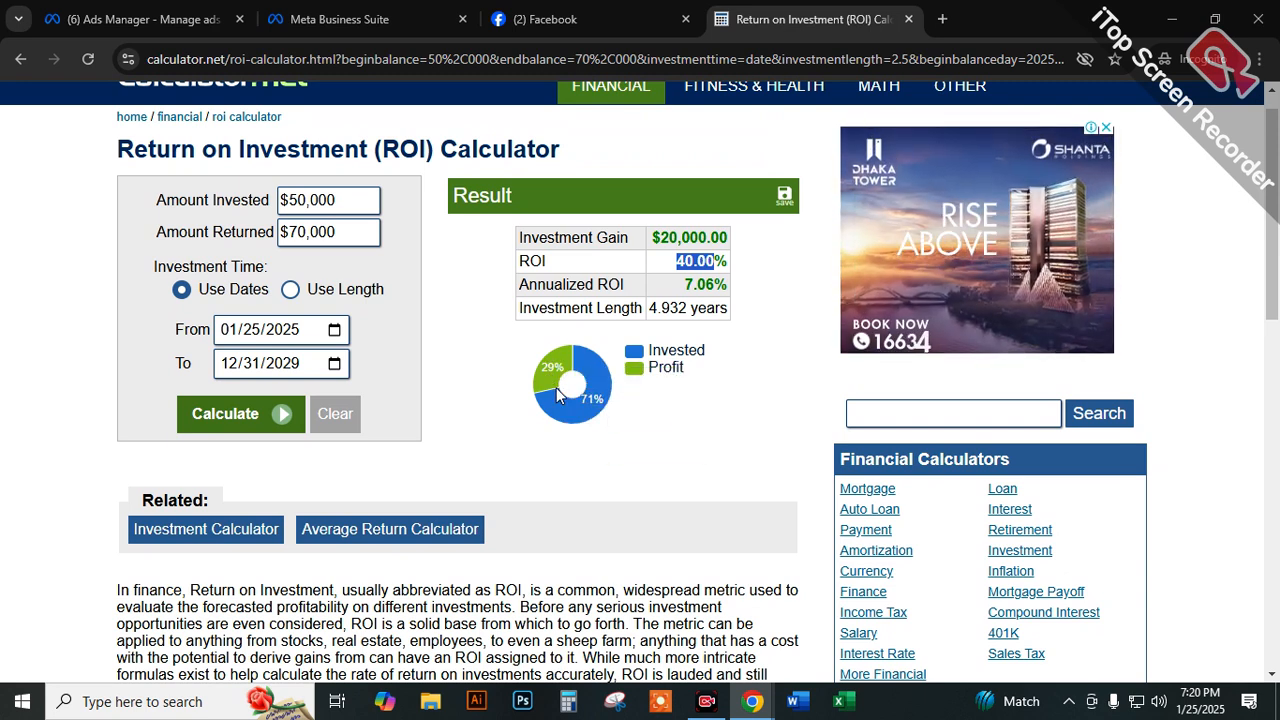
mouse_move(553, 370)
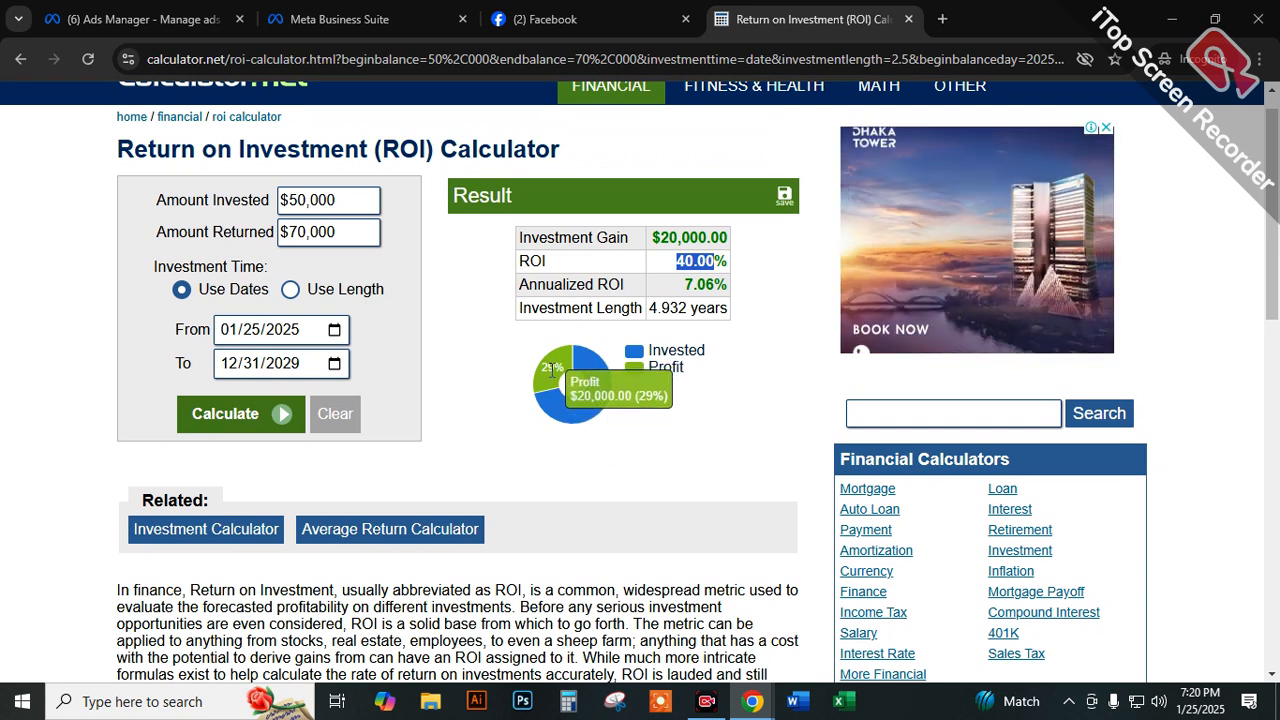
Close the advertisement beside the ROI result.
click(254, 365)
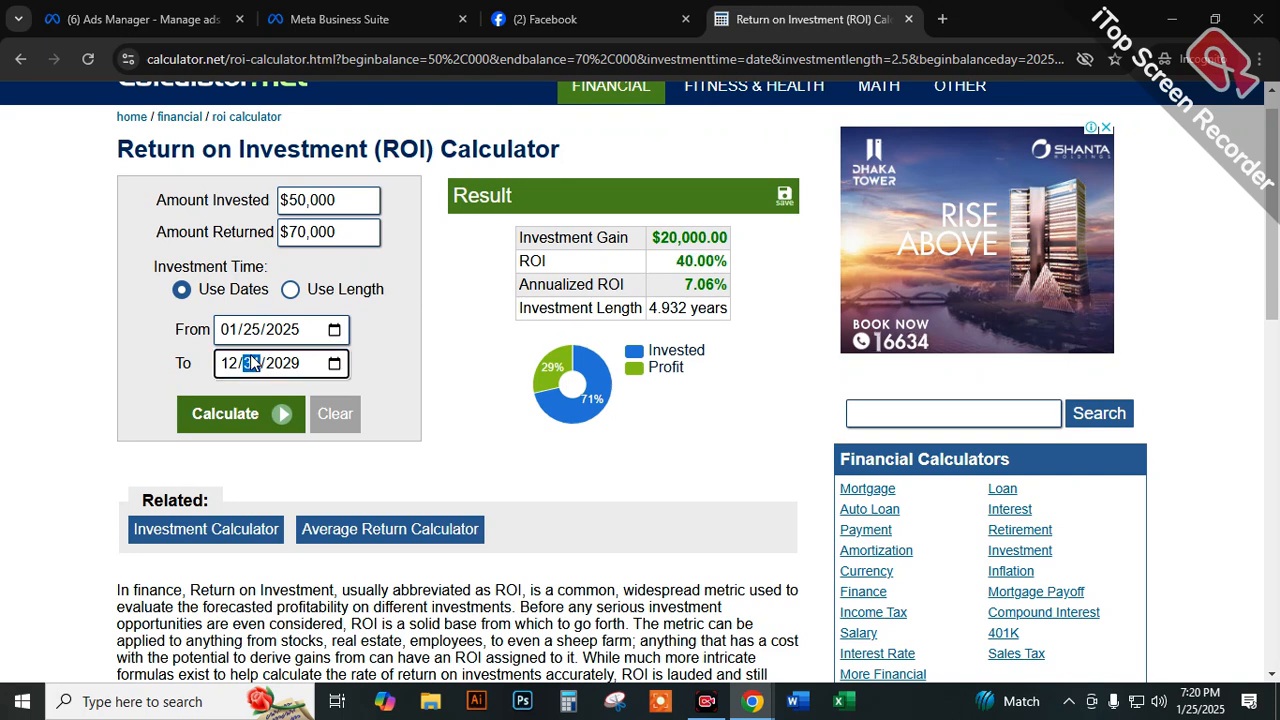
scroll(314, 370, up, 1)
drag(326, 131, 120, 129)
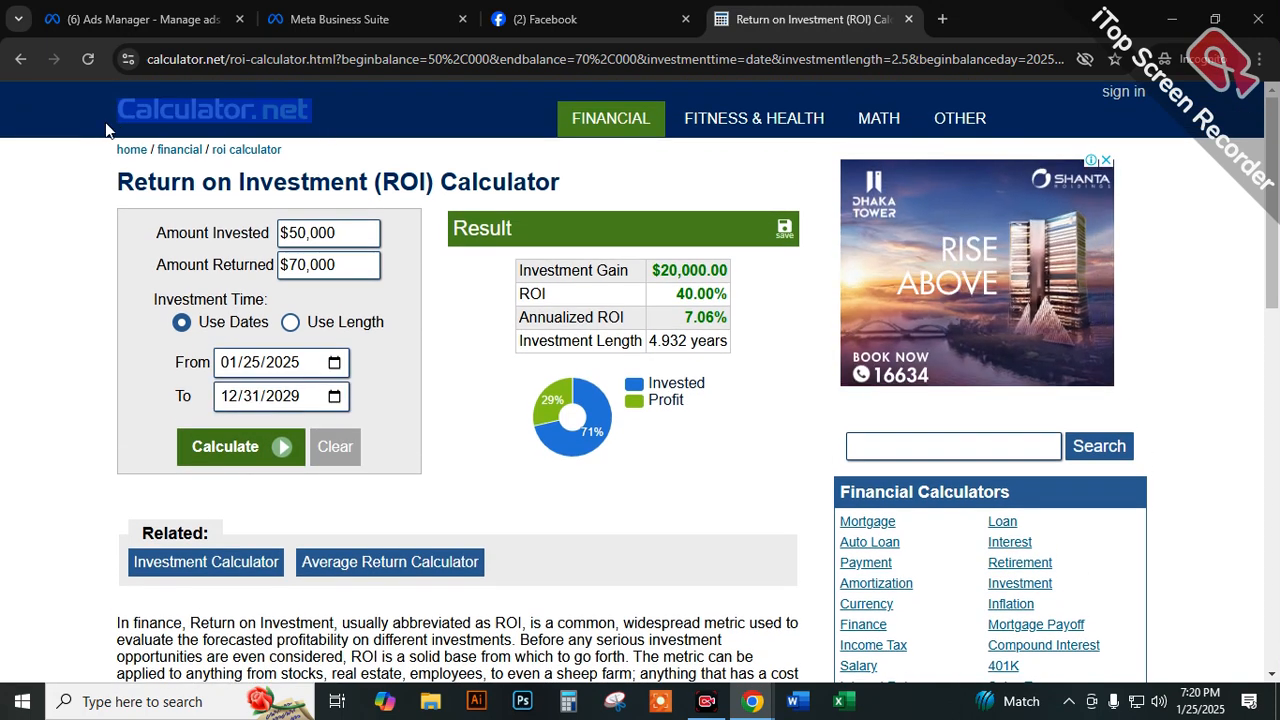
click(674, 431)
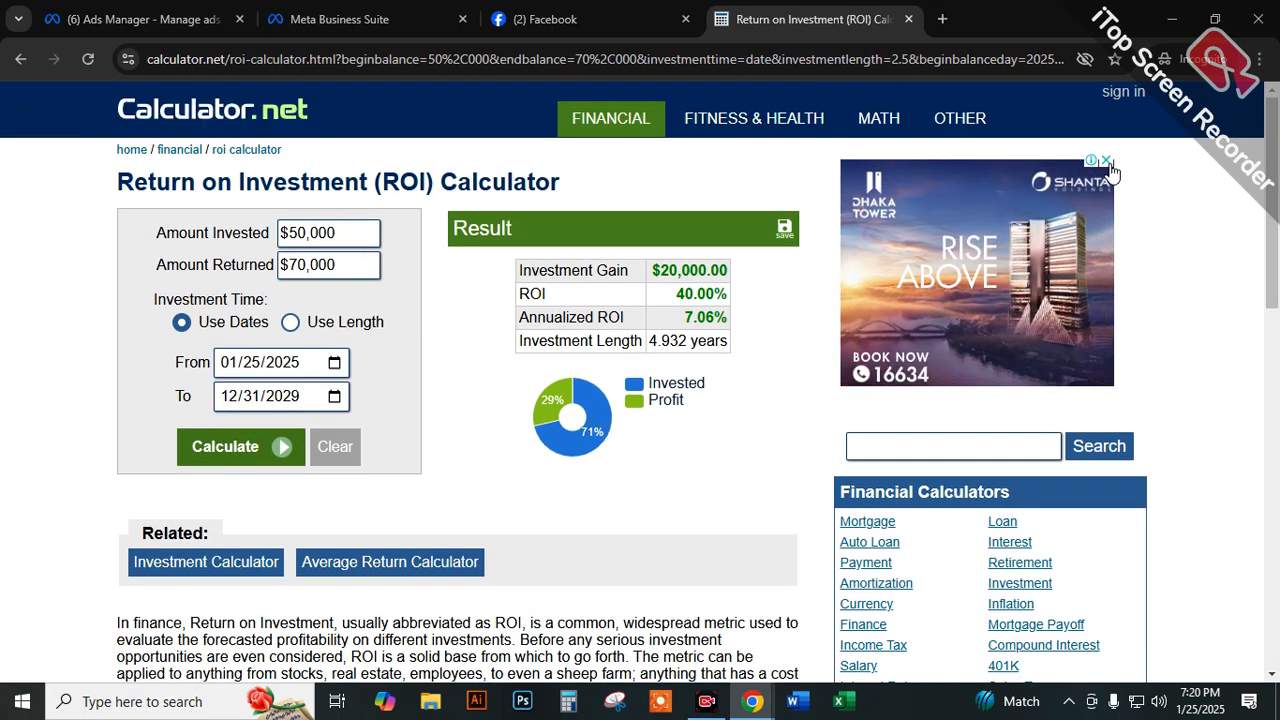
click(1106, 161)
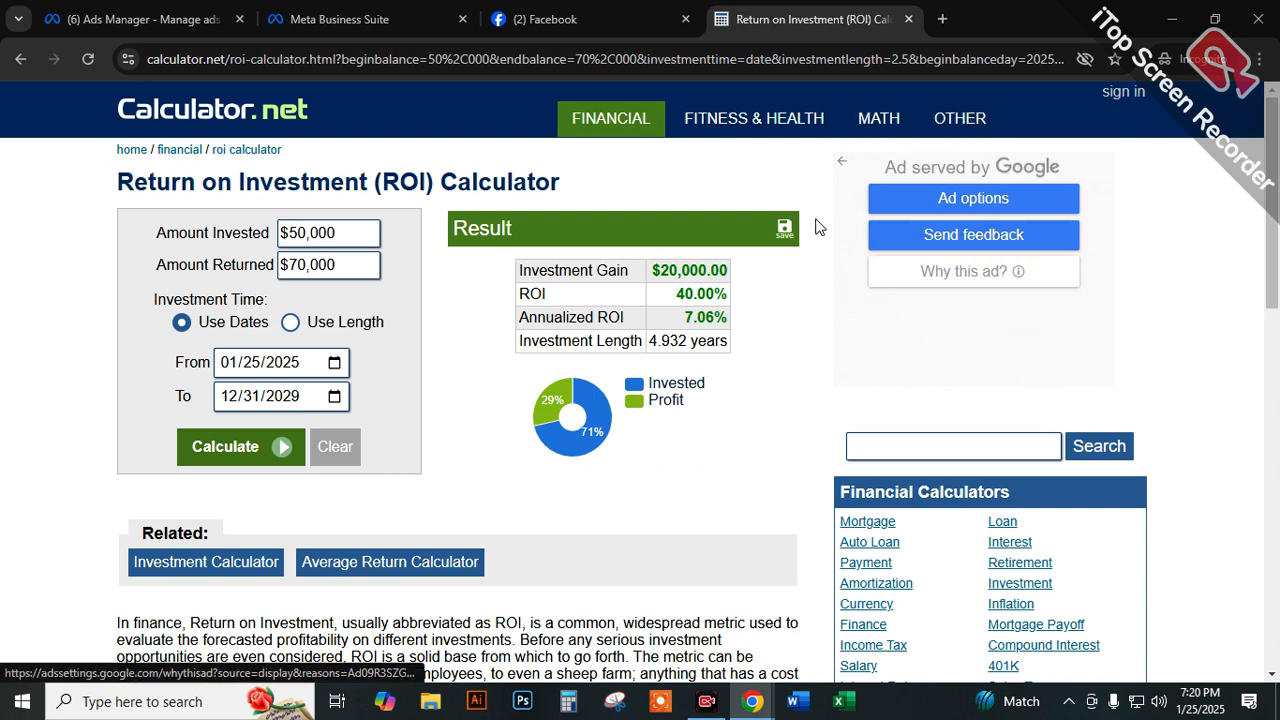
click(603, 20)
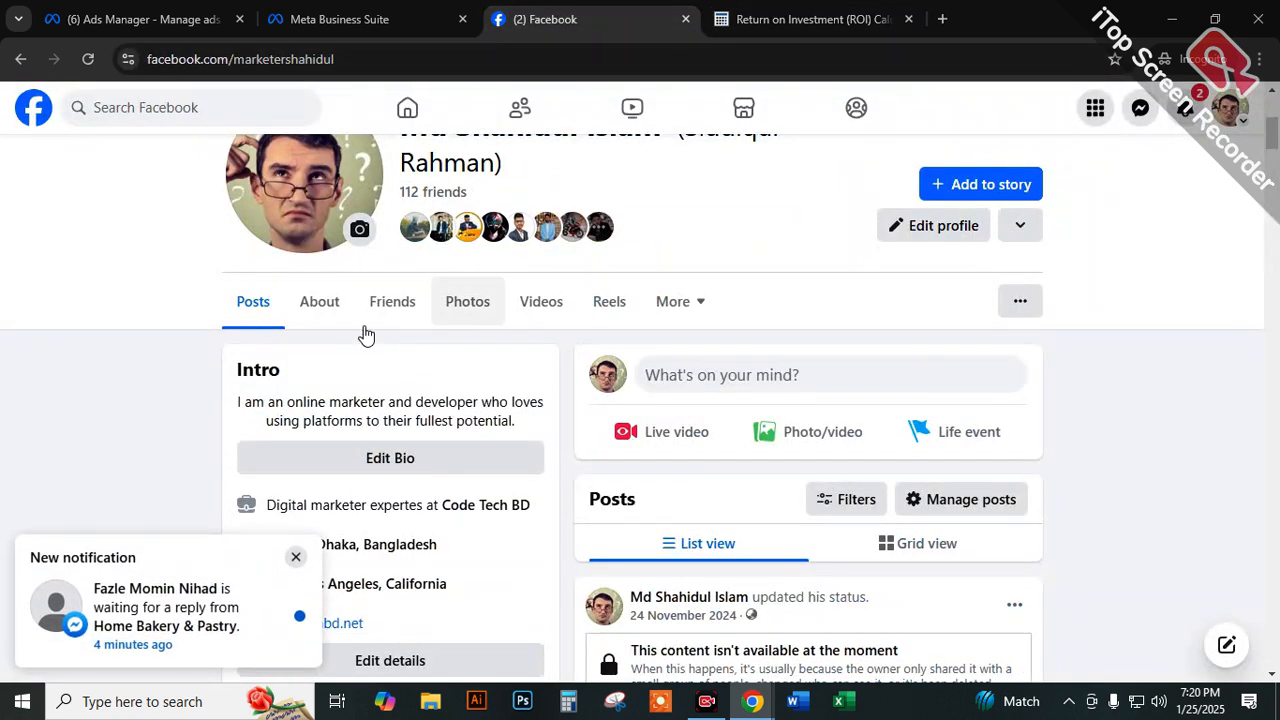
click(420, 10)
click(812, 15)
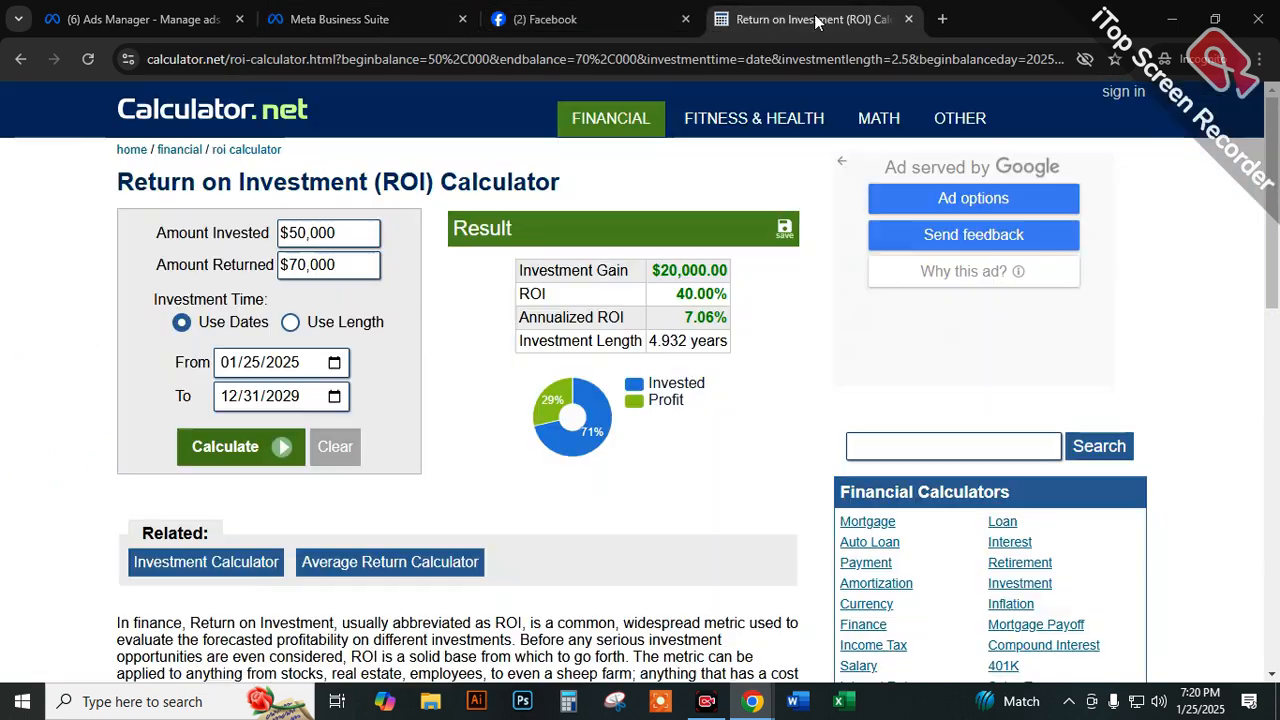
Search the web for "roas caculating" in place of the ROI calculator page.
drag(266, 61, 22, 62)
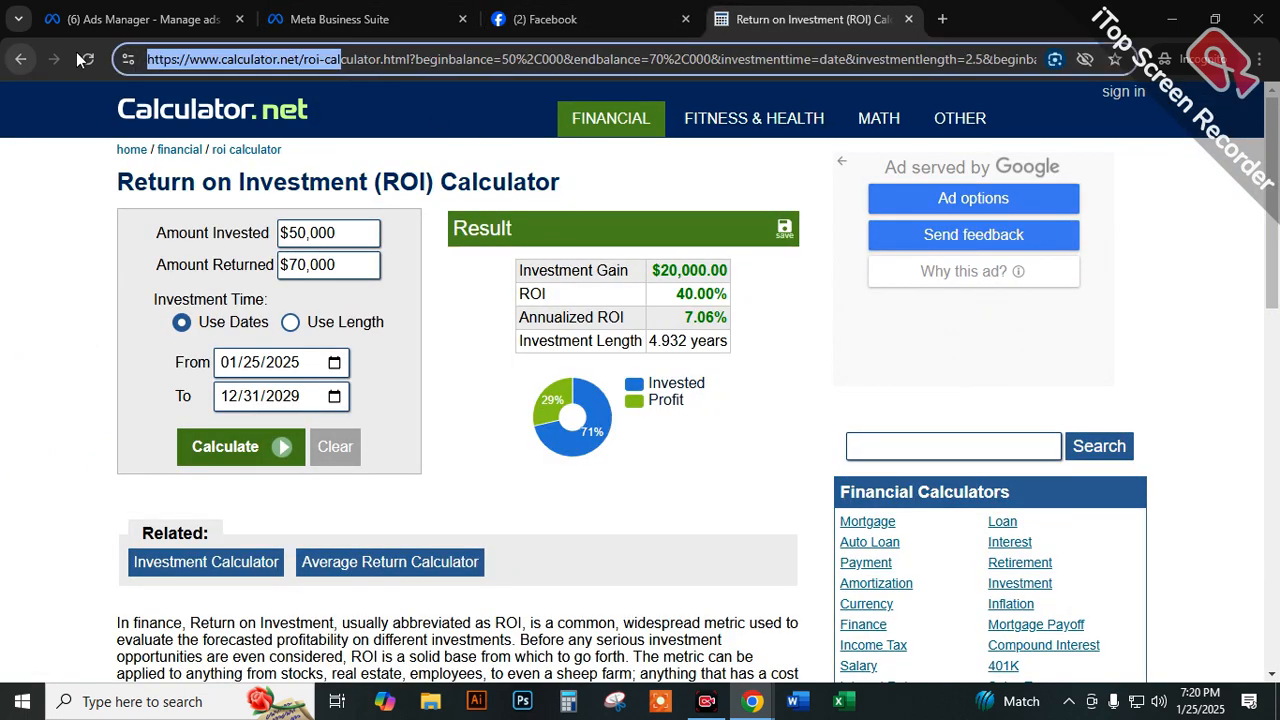
key(ctrl+a)
text(Rois)
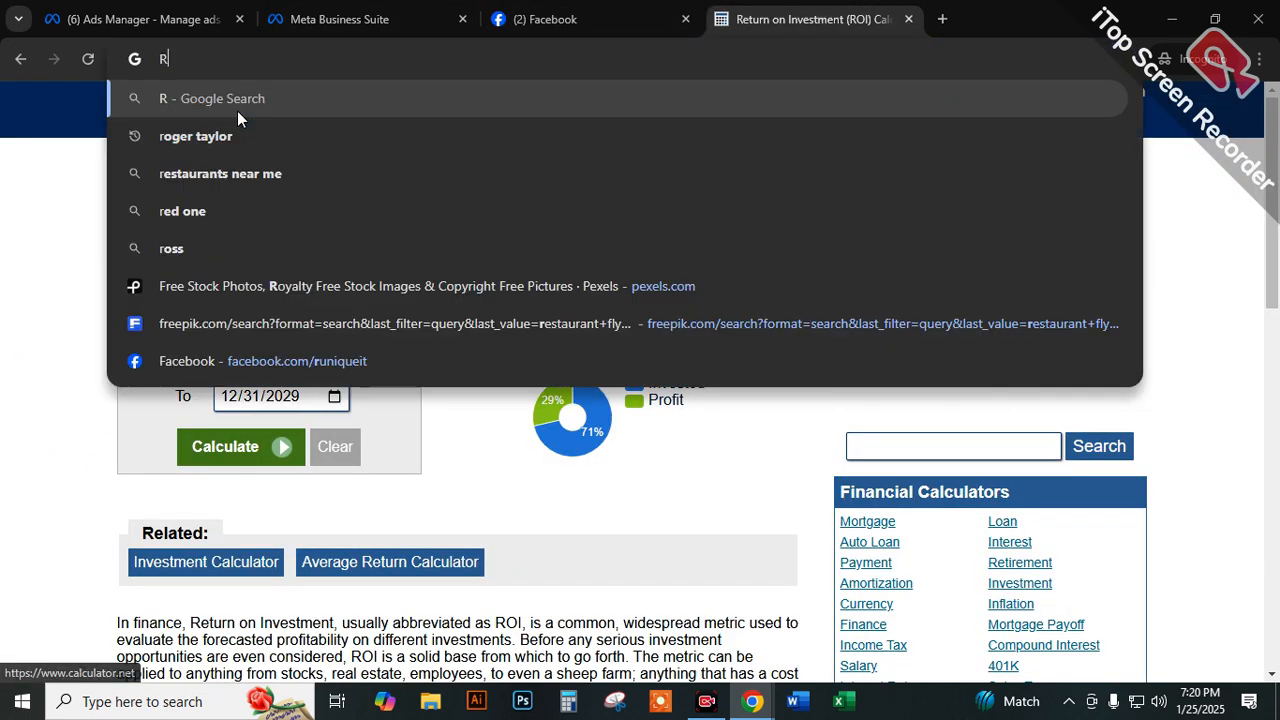
key(BackSpace)
key(BackSpace)
text(a)
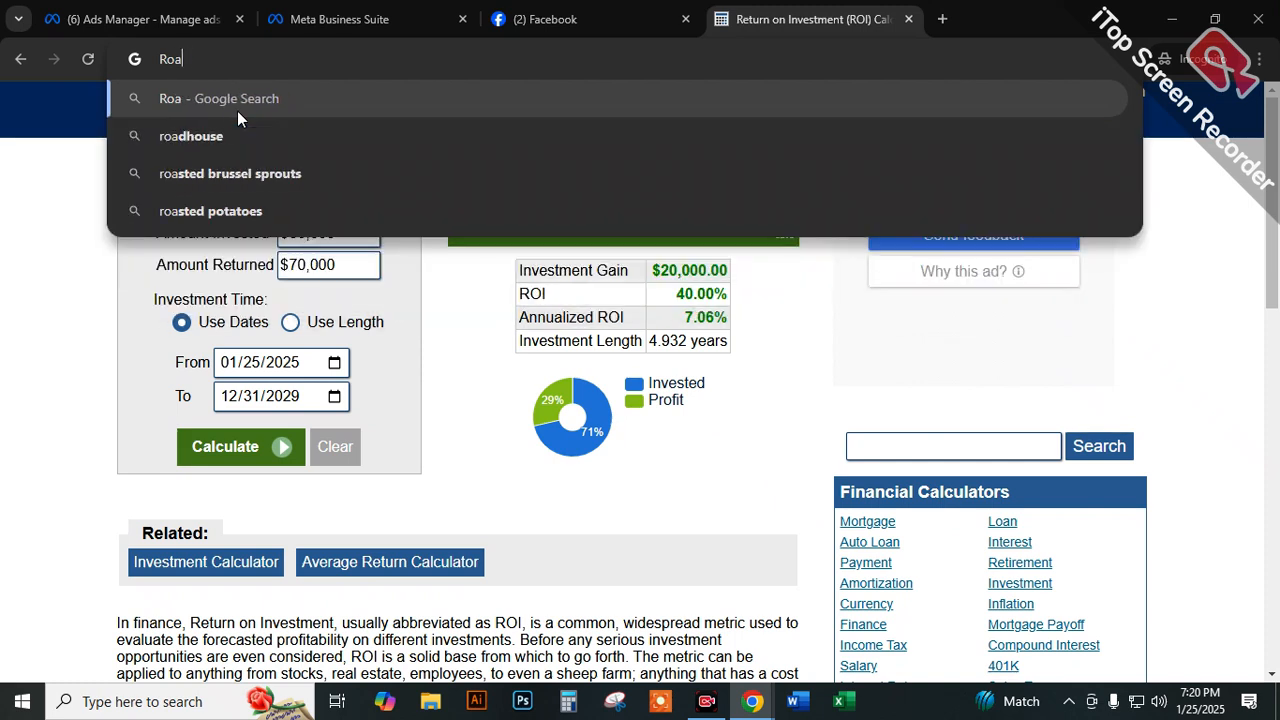
text(s ca)
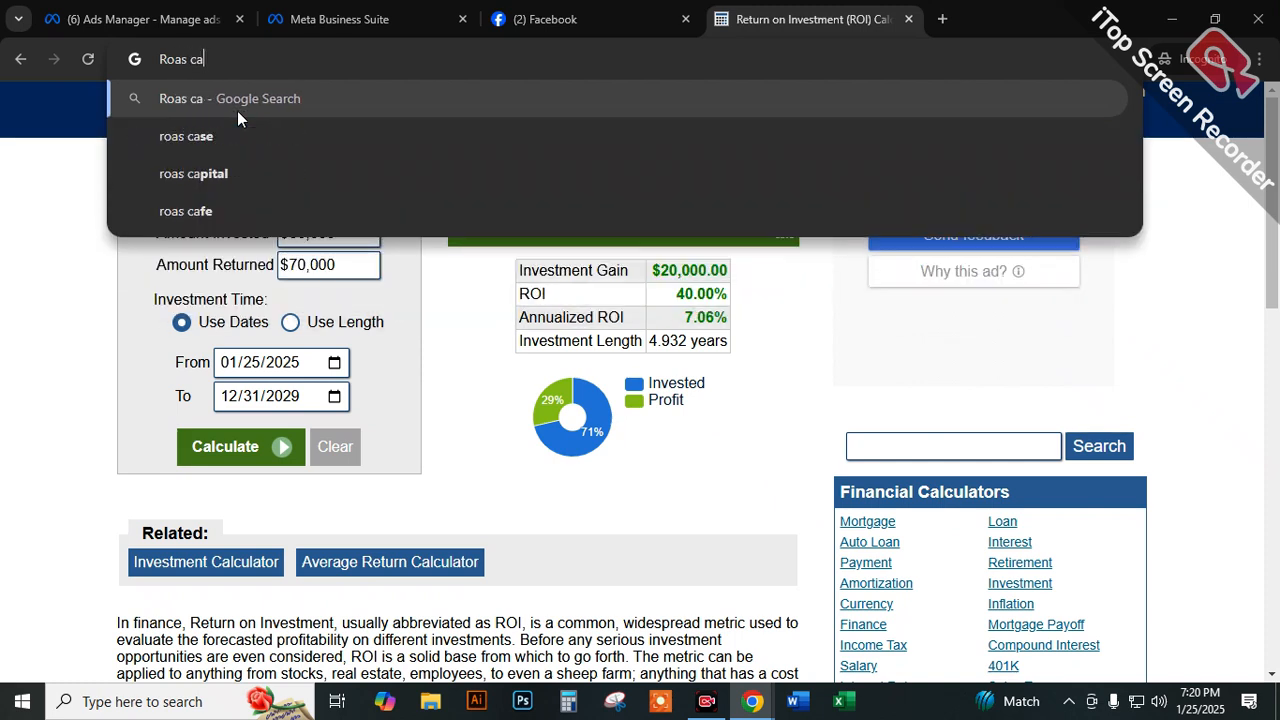
text(culat)
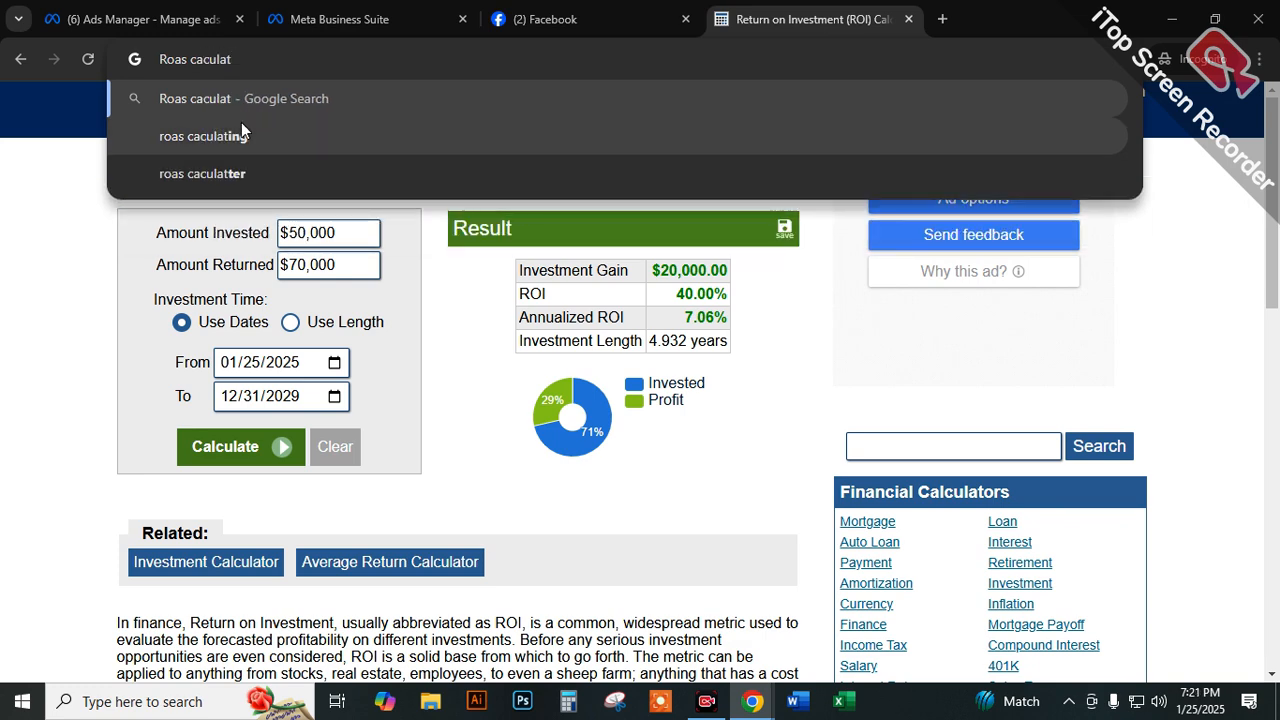
click(241, 132)
Open the BlueWinston ROAS guide in the current tab and Omni's ROAS Calculator in a new tab, and switch to the calculator.
click(311, 484)
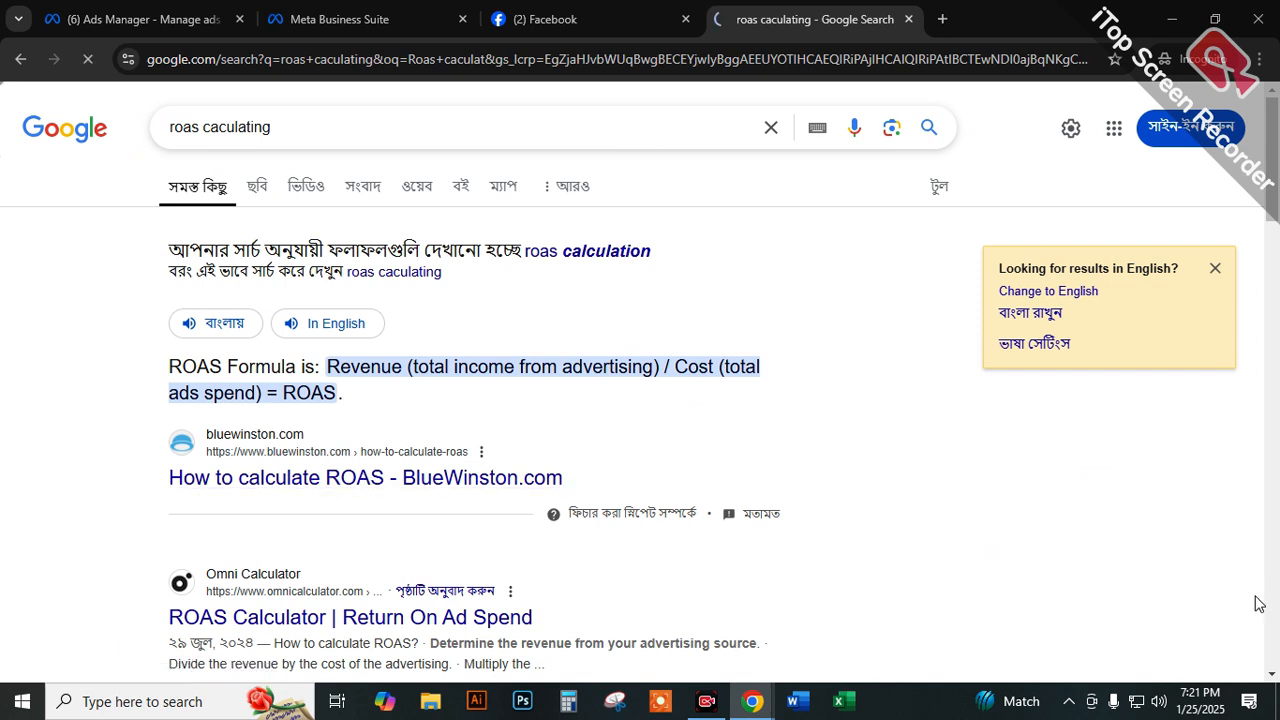
right_click(376, 612)
click(457, 428)
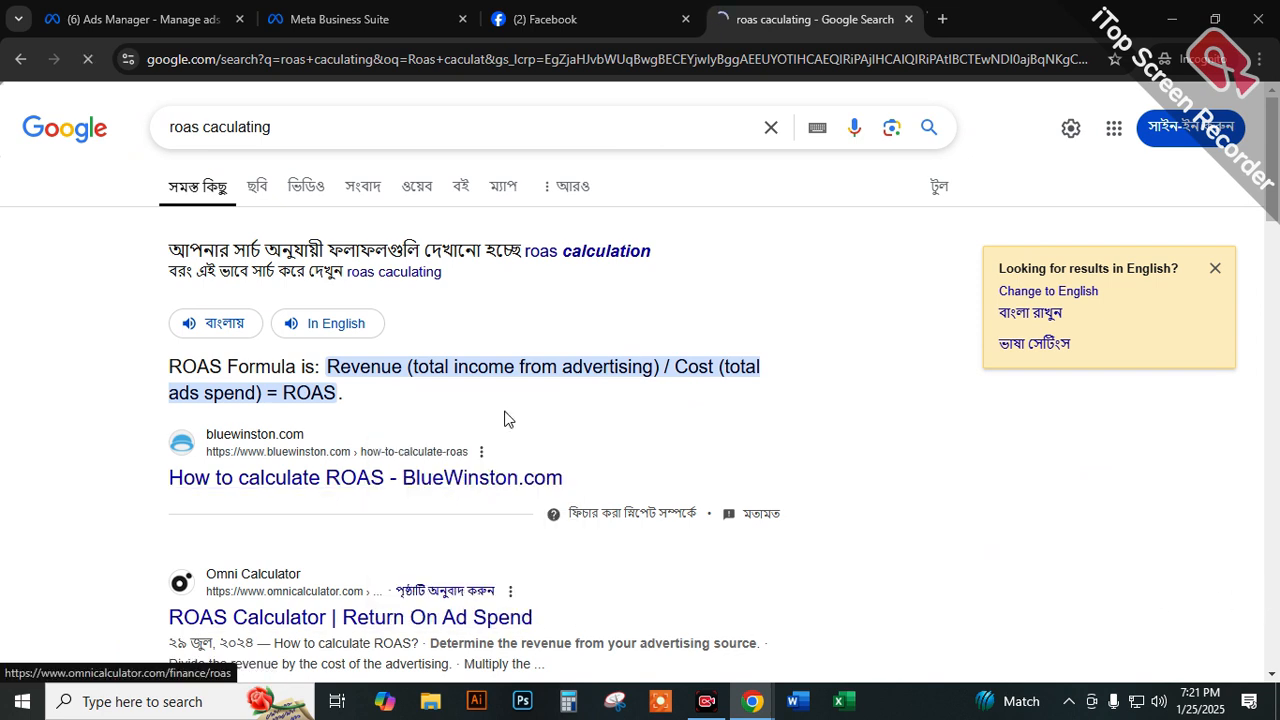
key(ctrl+Tab)
Set the ad spend in the ROAS calculator to BDT 10,000.
scroll(269, 458, down, 5)
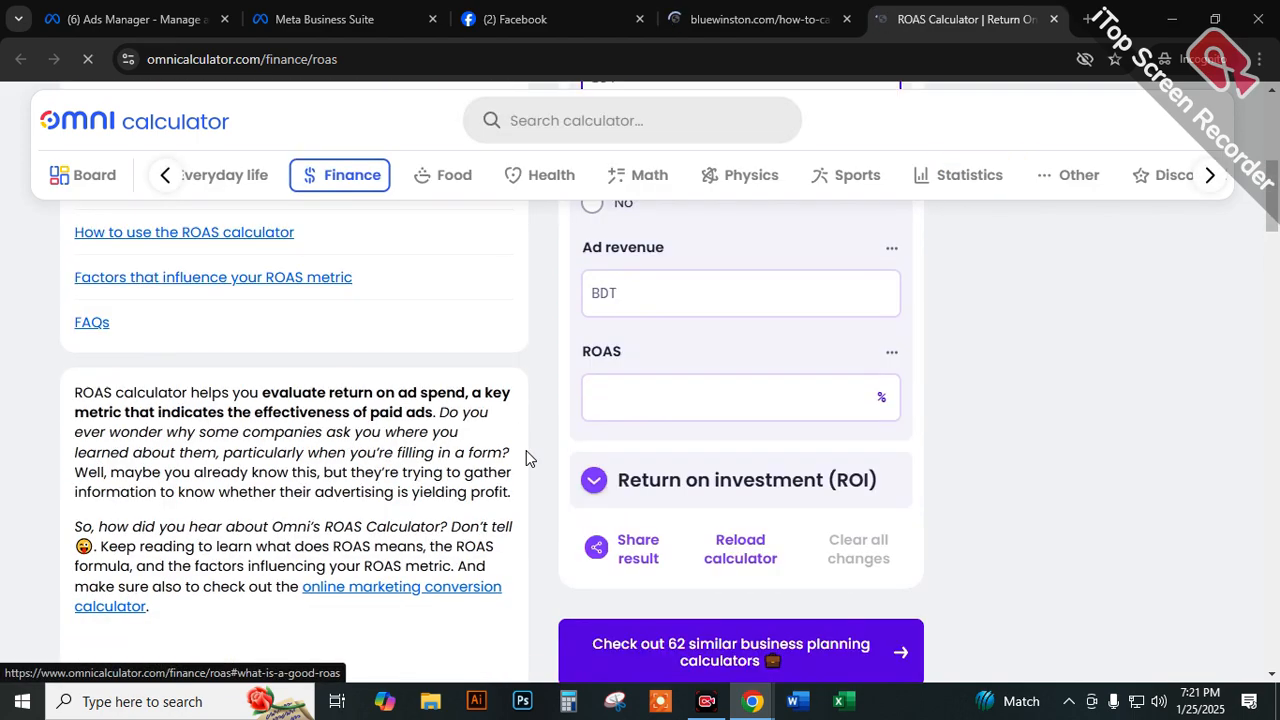
scroll(619, 407, up, 3)
scroll(650, 357, up, 1)
text(0)
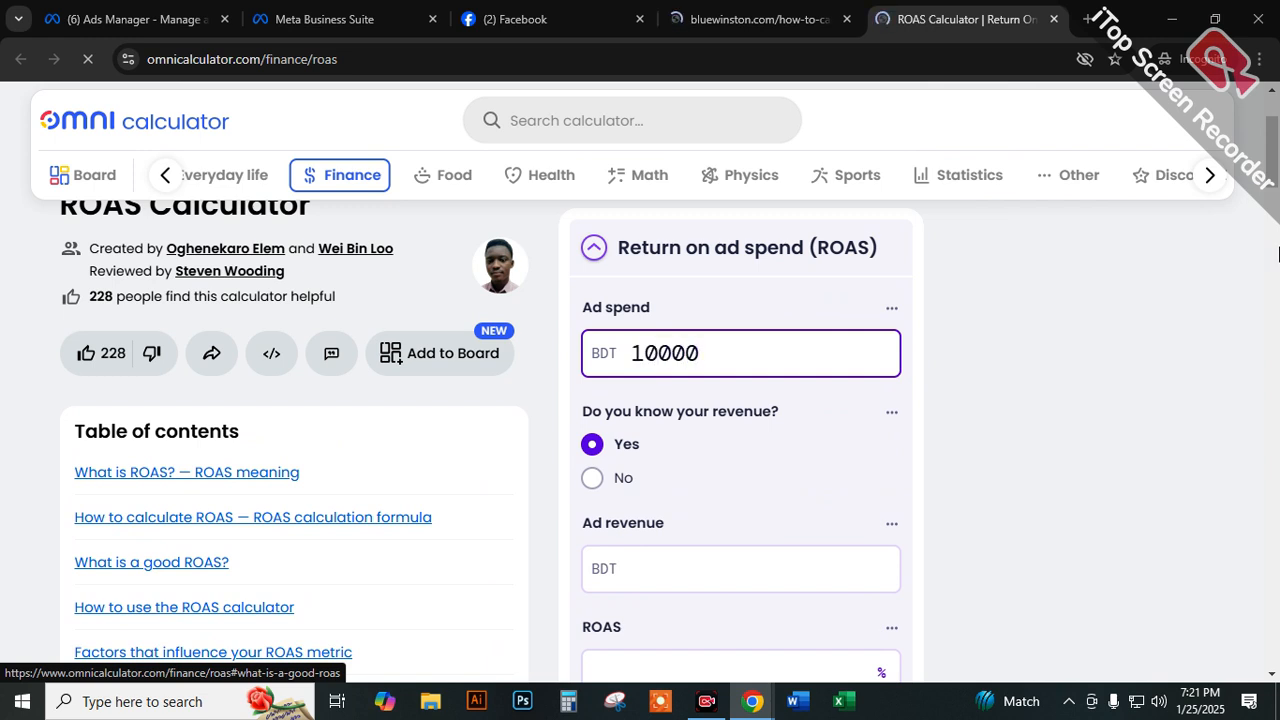
text(,000)
click(731, 446)
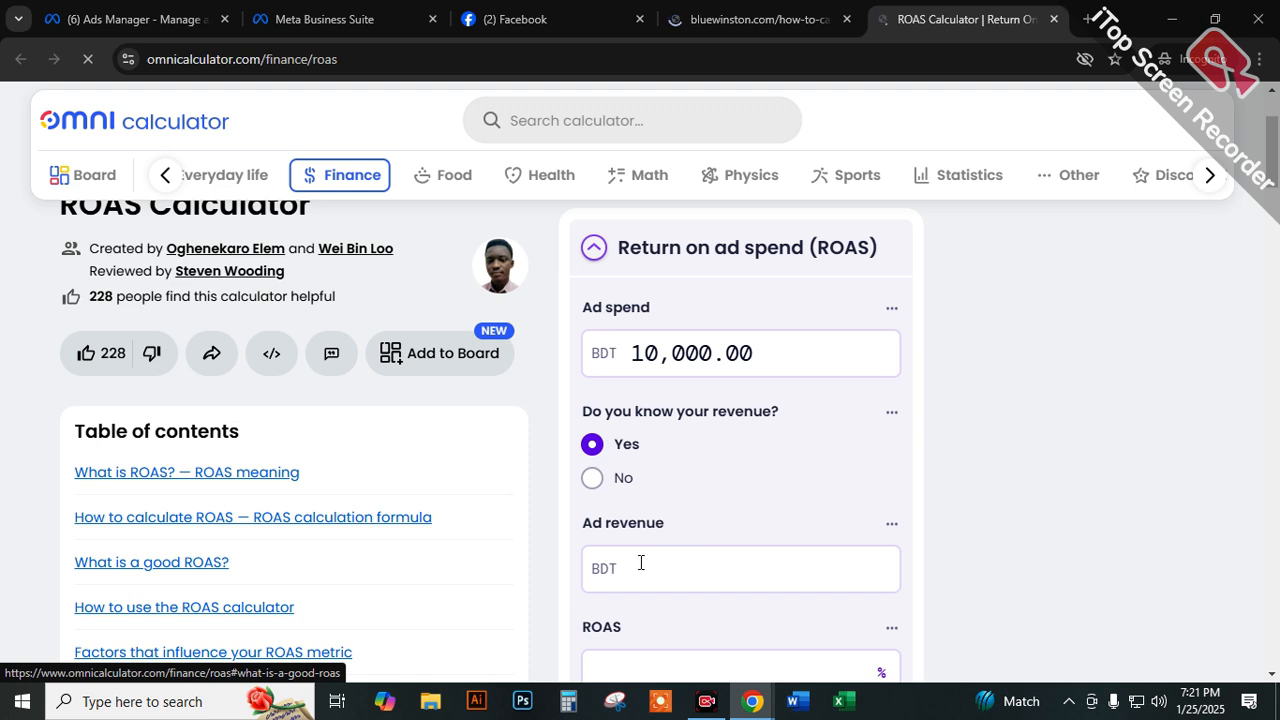
Set the ad revenue to BDT 25,000 to calculate the ROAS.
scroll(640, 507, down, 1)
click(641, 476)
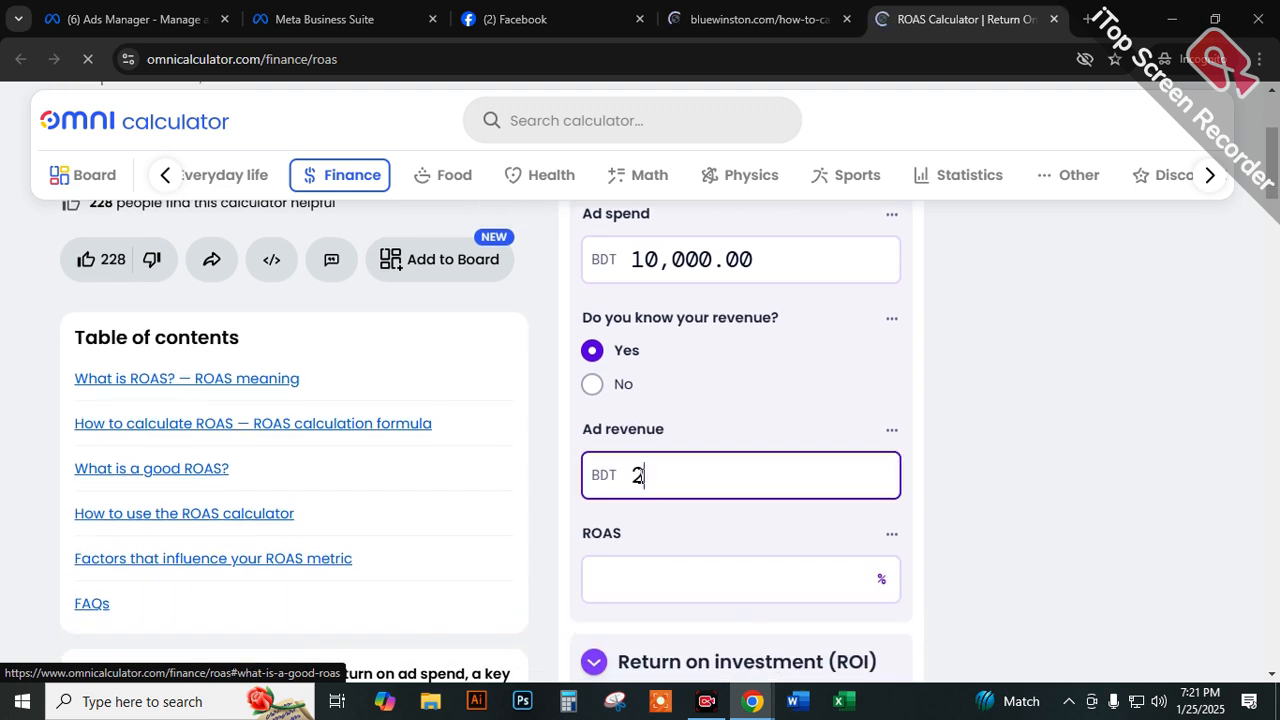
text(250000)
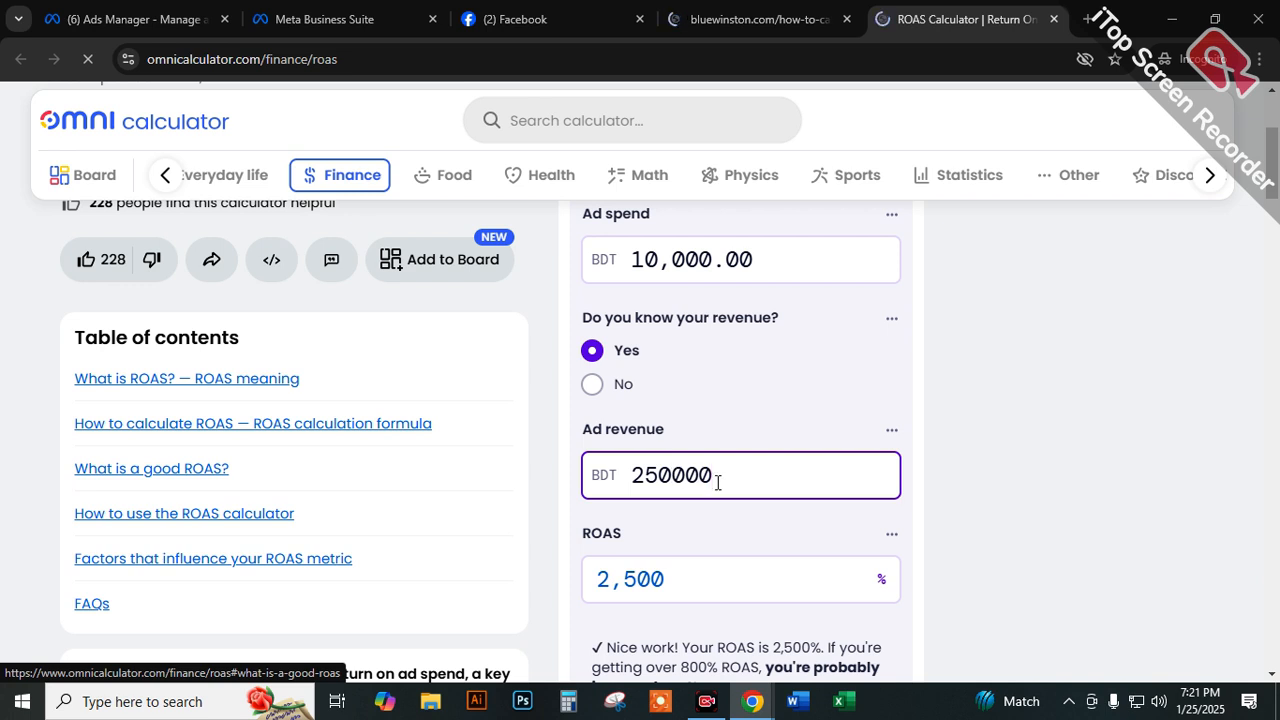
key(BackSpace)
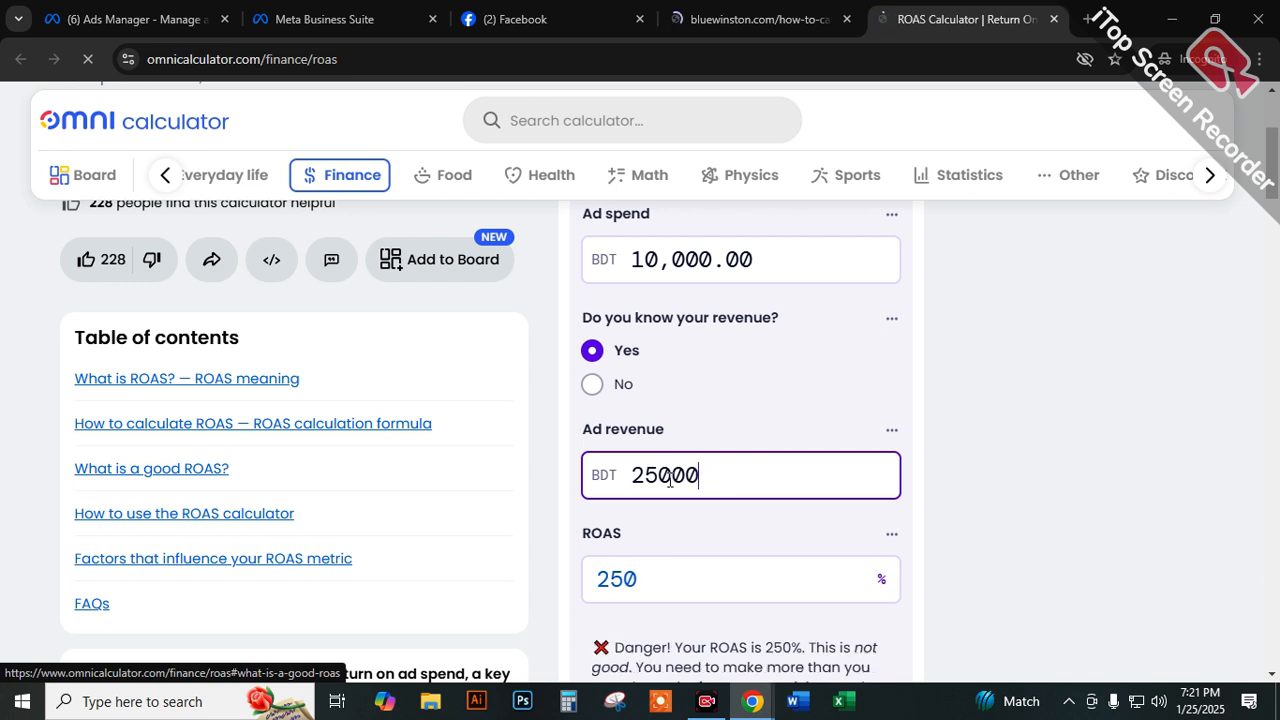
drag(659, 479, 640, 488)
click(539, 548)
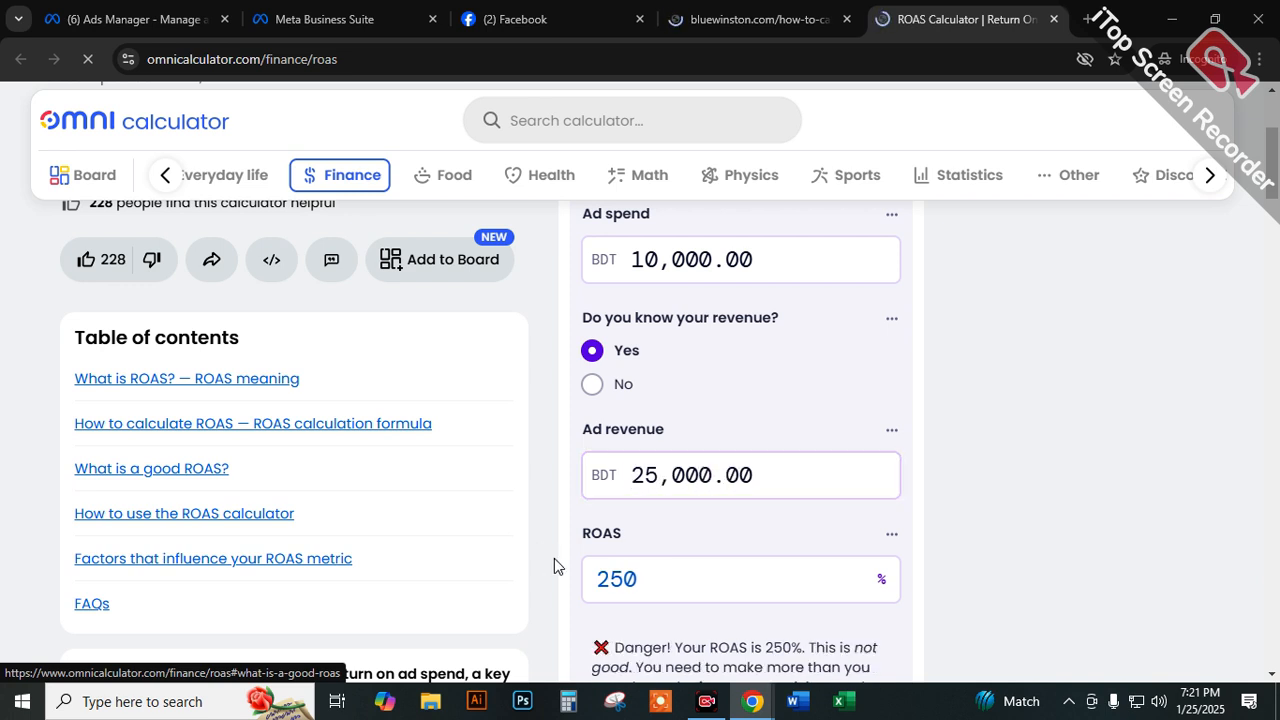
Highlight the message beneath the ROAS result, covering the rating and the 400% ROAS threshold.
click(658, 574)
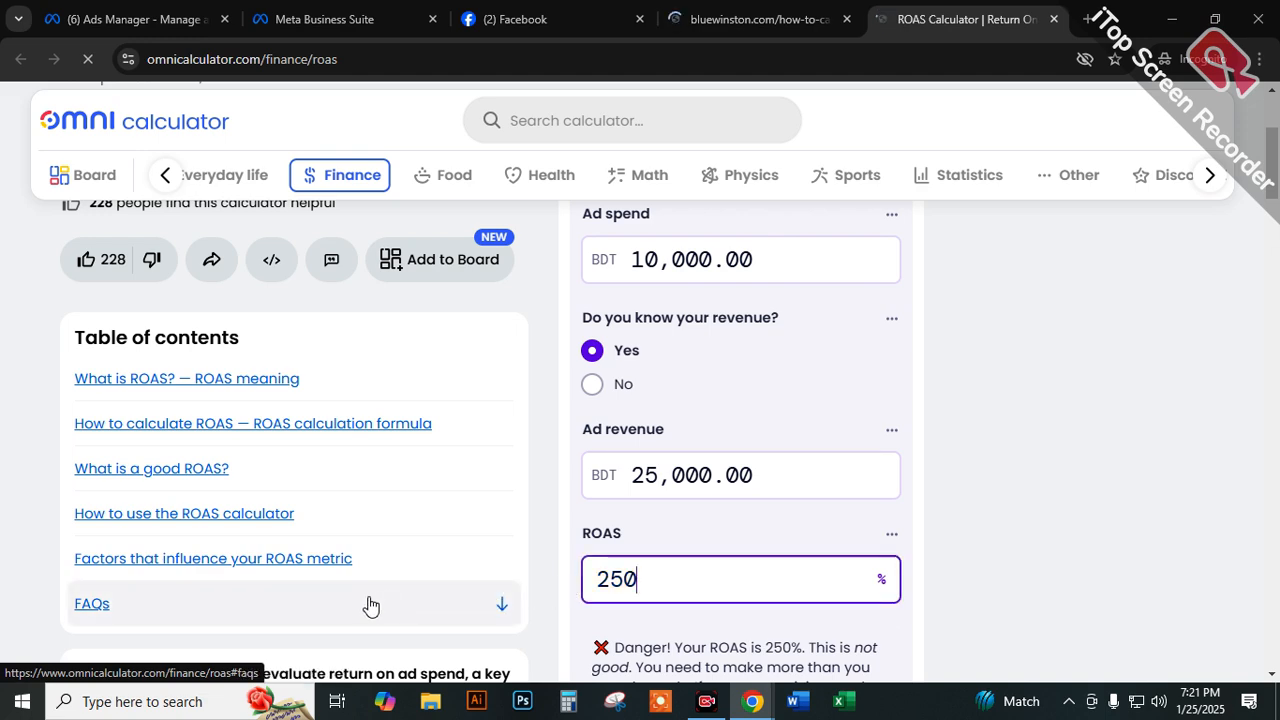
scroll(600, 540, down, 2)
drag(625, 465, 685, 462)
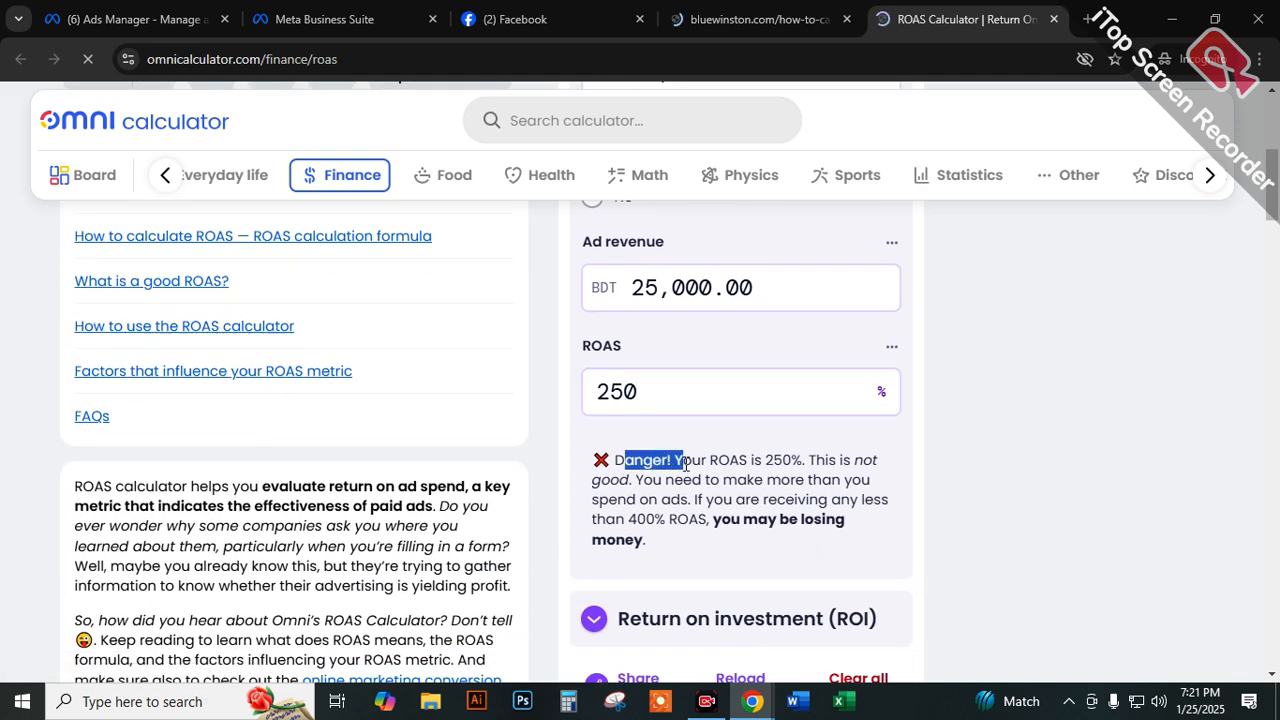
drag(768, 460, 706, 520)
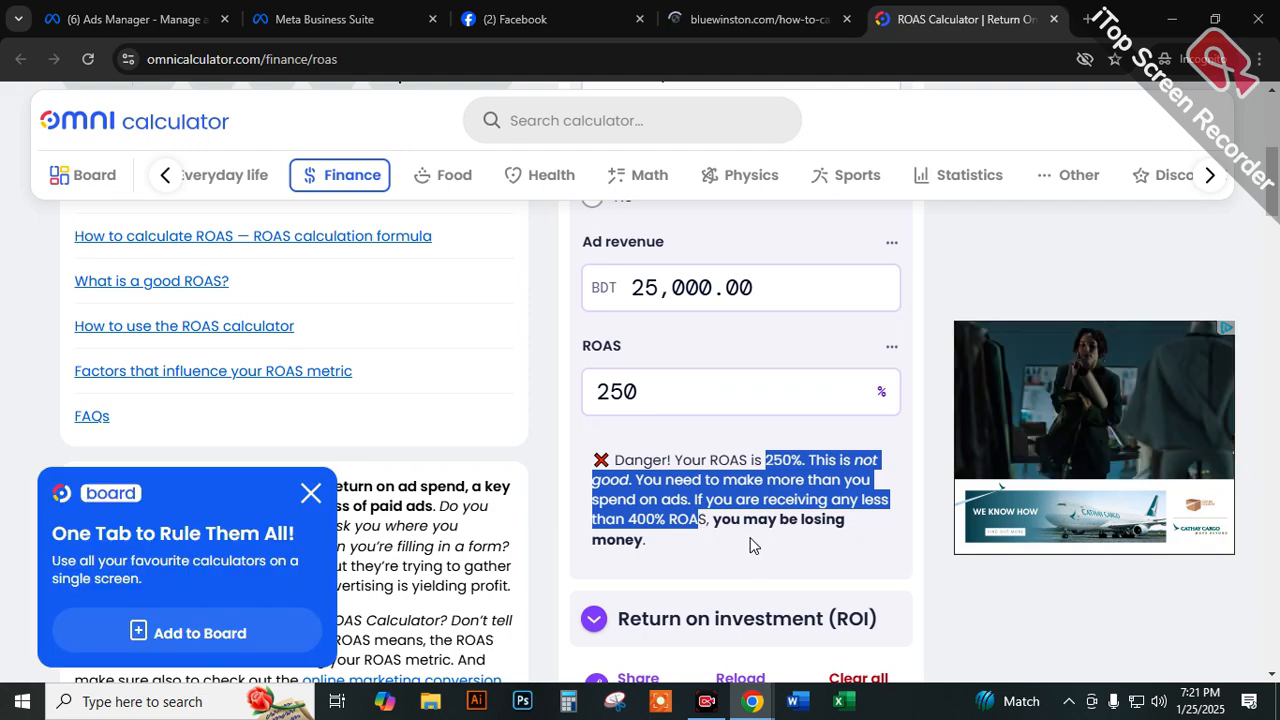
scroll(753, 545, down, 3)
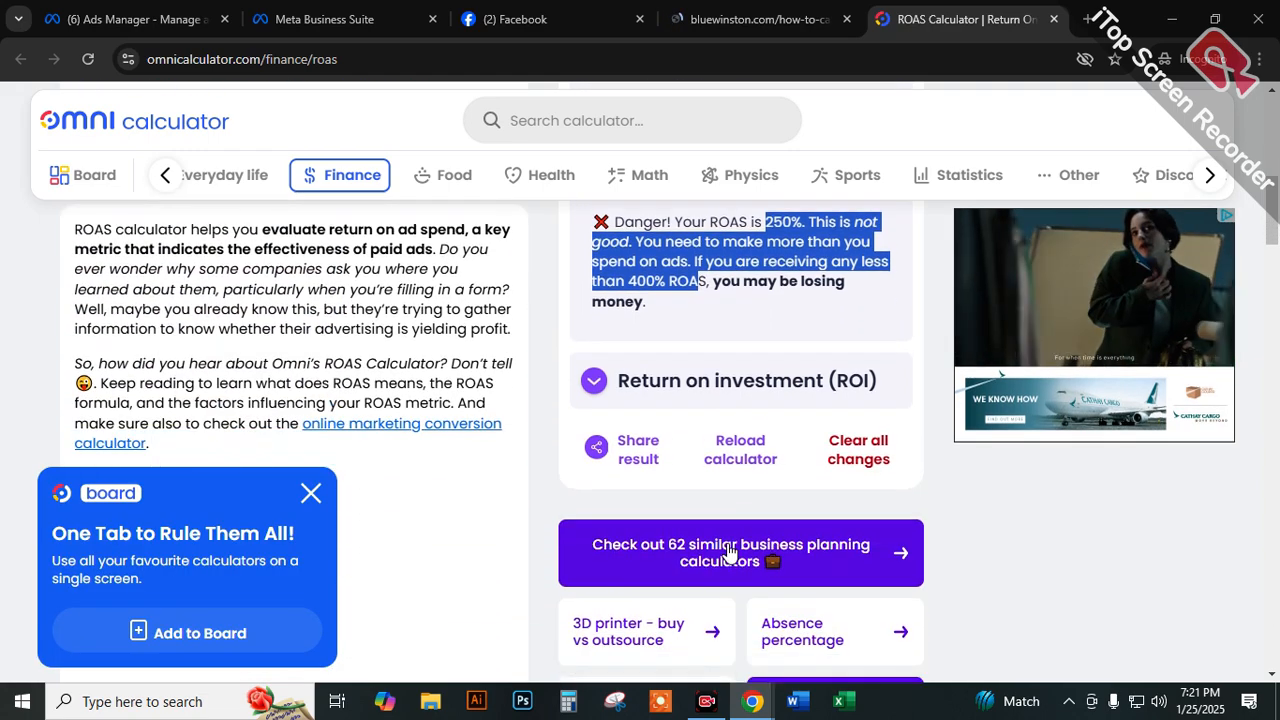
Dismiss the board promotion and examine the ROAS formula with its worked examples in the article.
scroll(725, 552, down, 3)
scroll(423, 500, up, 6)
click(310, 493)
scroll(310, 498, down, 10)
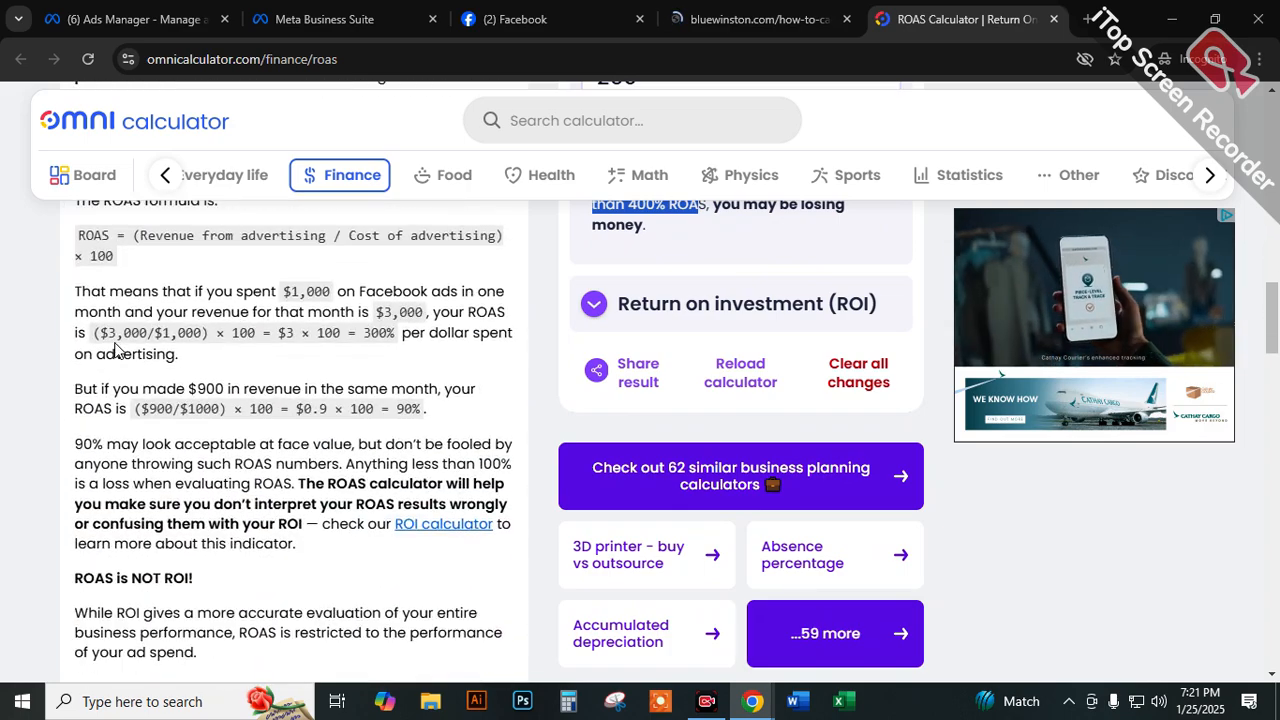
scroll(115, 350, down, 5)
scroll(253, 375, up, 3)
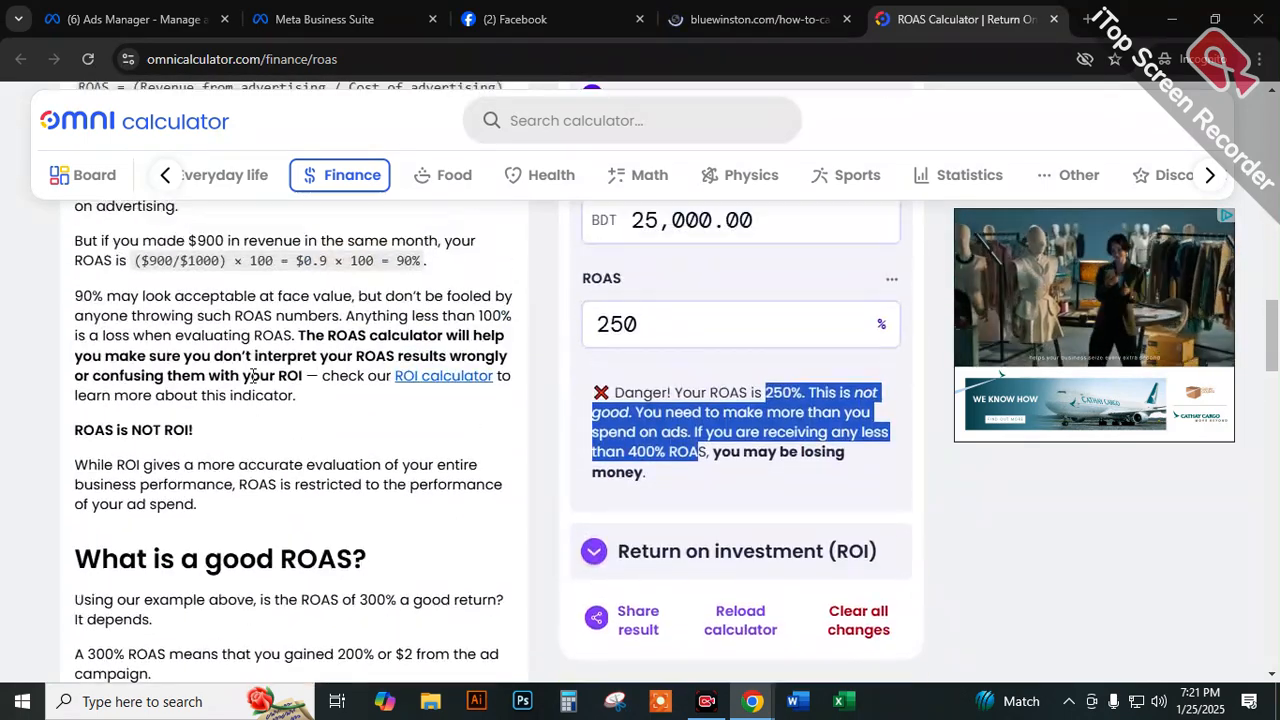
scroll(253, 375, up, 3)
drag(148, 426, 93, 430)
drag(283, 386, 425, 407)
click(150, 426)
mouse_move(150, 426)
mouse_down()
mouse_move(117, 426)
mouse_move(170, 426)
mouse_up()
drag(256, 424, 325, 427)
drag(440, 447, 582, 446)
Review the ad spend and ad revenue inputs in the ROAS calculator and highlight the ROAS result.
scroll(850, 289, up, 7)
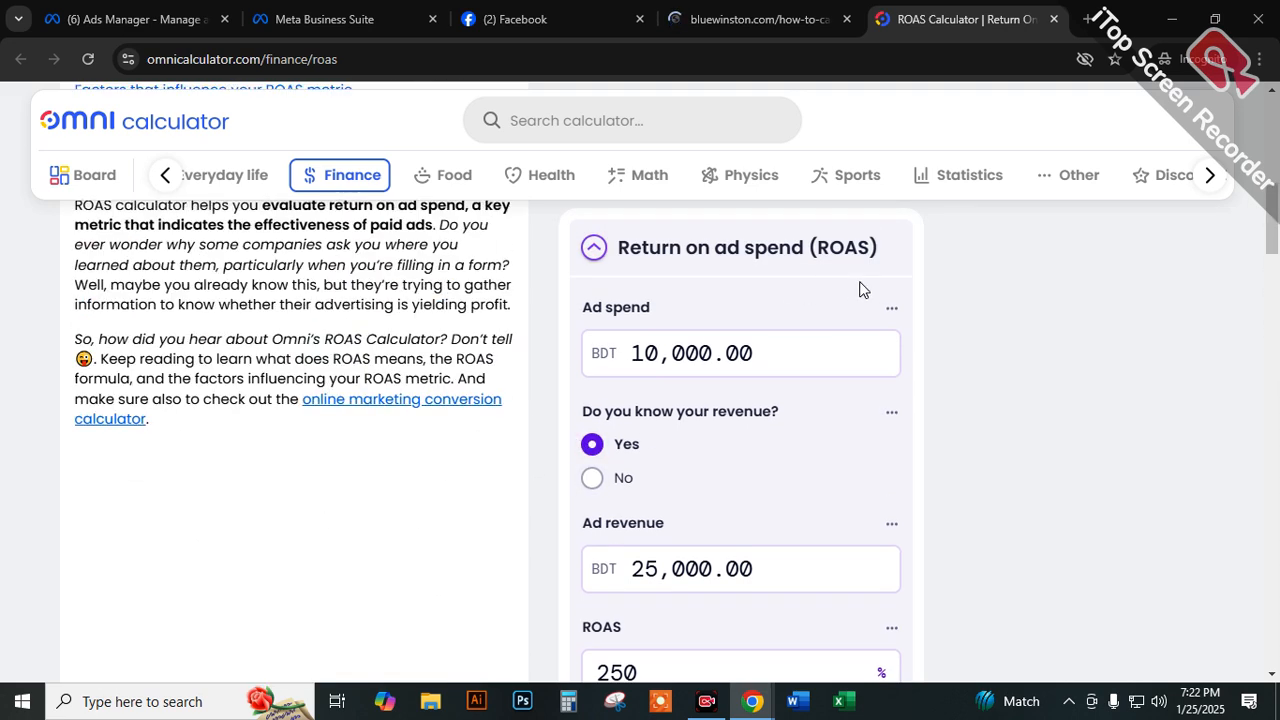
scroll(850, 289, up, 7)
scroll(700, 394, down, 3)
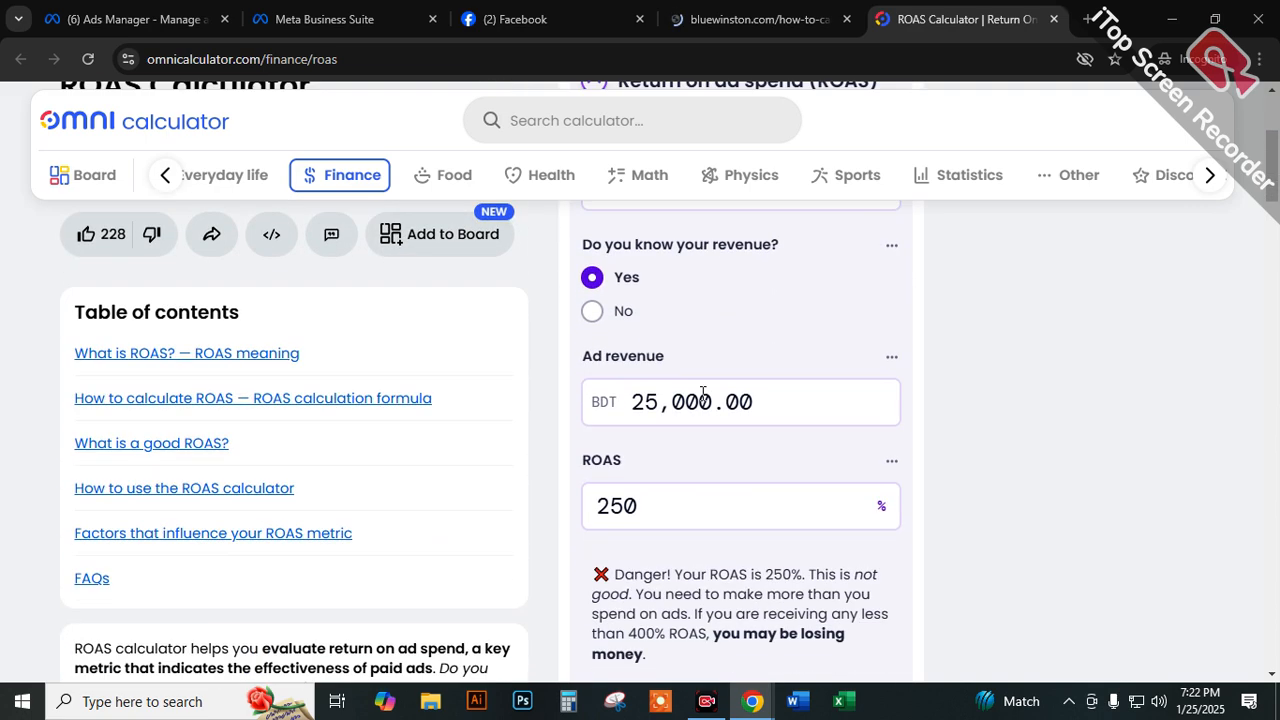
scroll(660, 520, down, 2)
scroll(654, 432, up, 2)
click(648, 529)
double_click(622, 548)
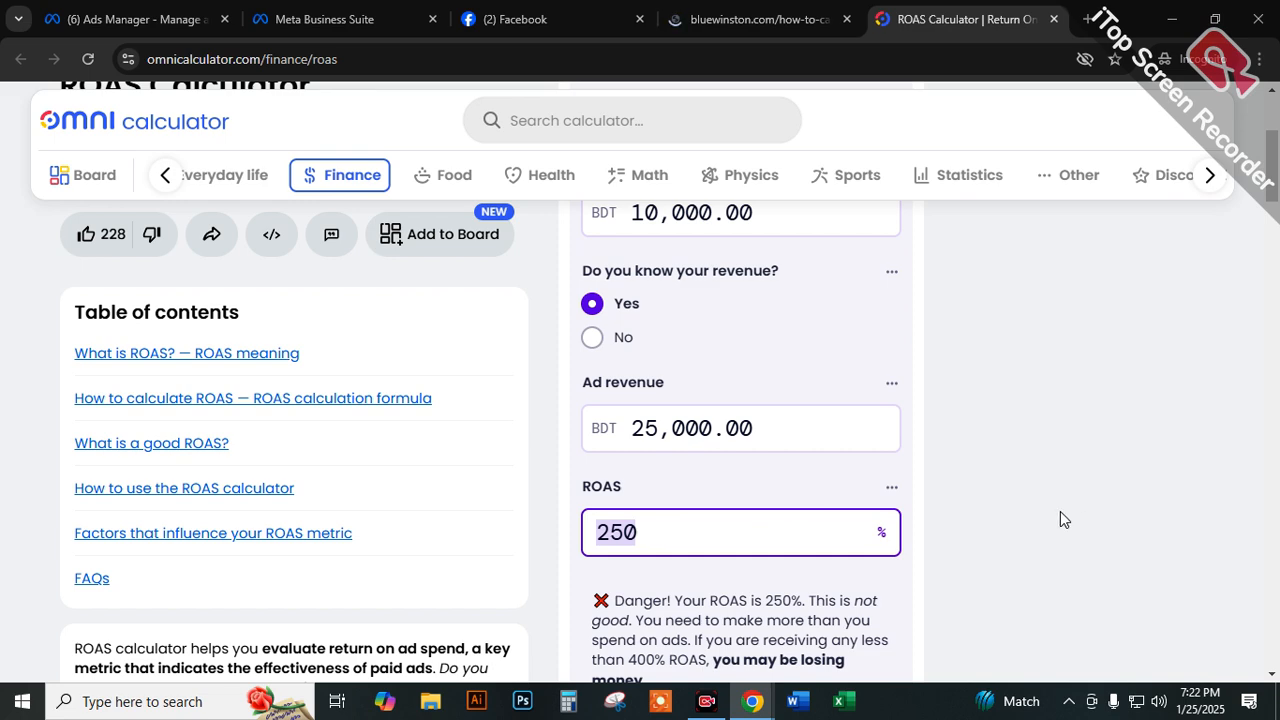
scroll(834, 491, up, 2)
scroll(834, 491, up, 1)
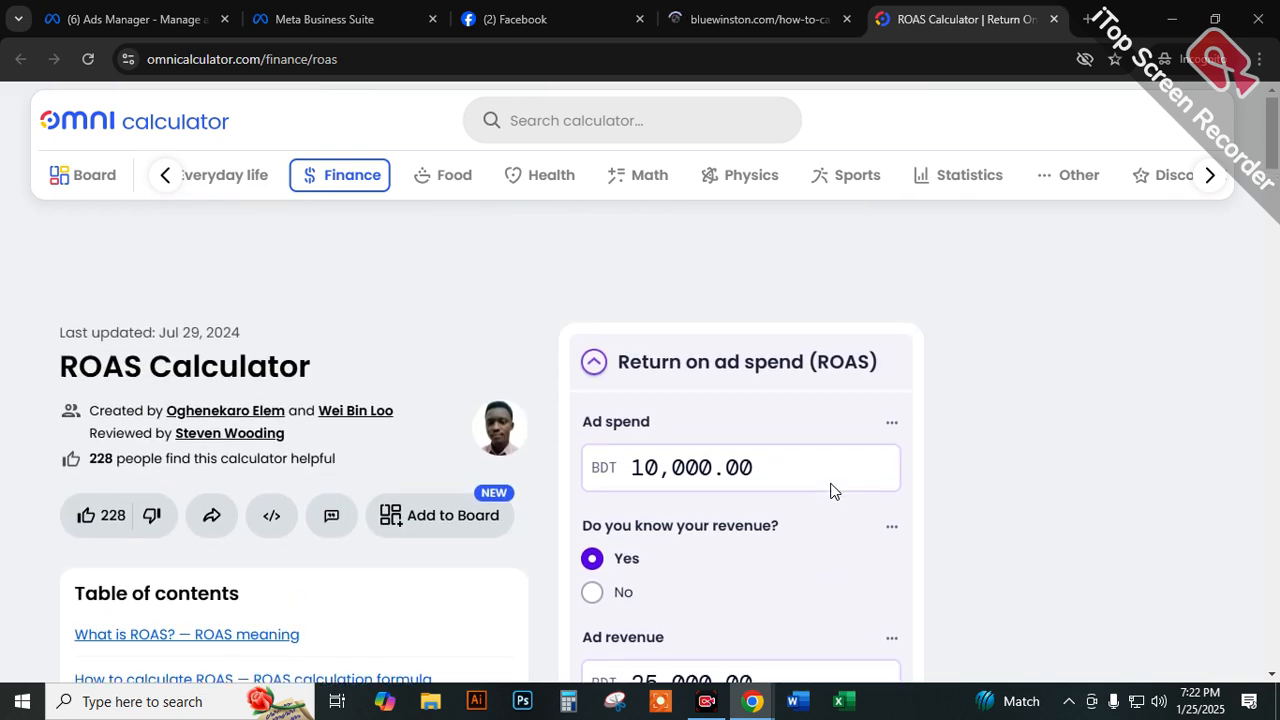
Close the BlueWinston ROAS guide and the Omni ROAS Calculator.
click(715, 14)
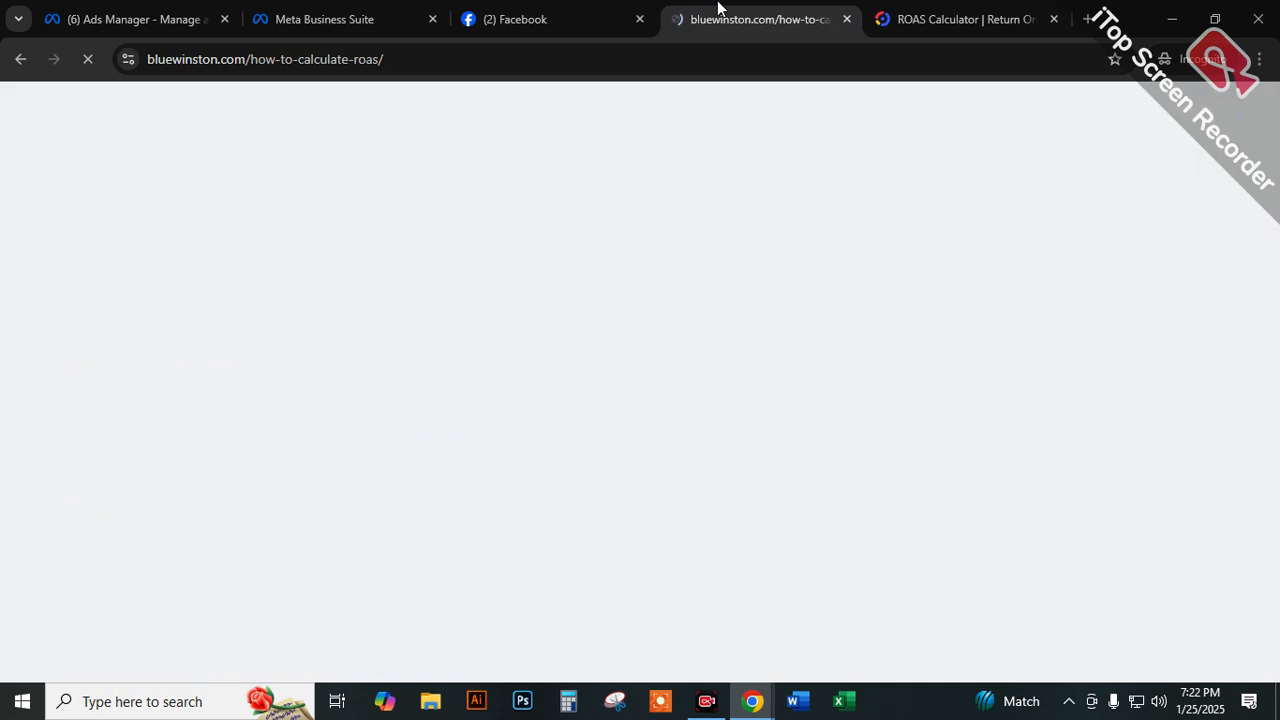
click(847, 19)
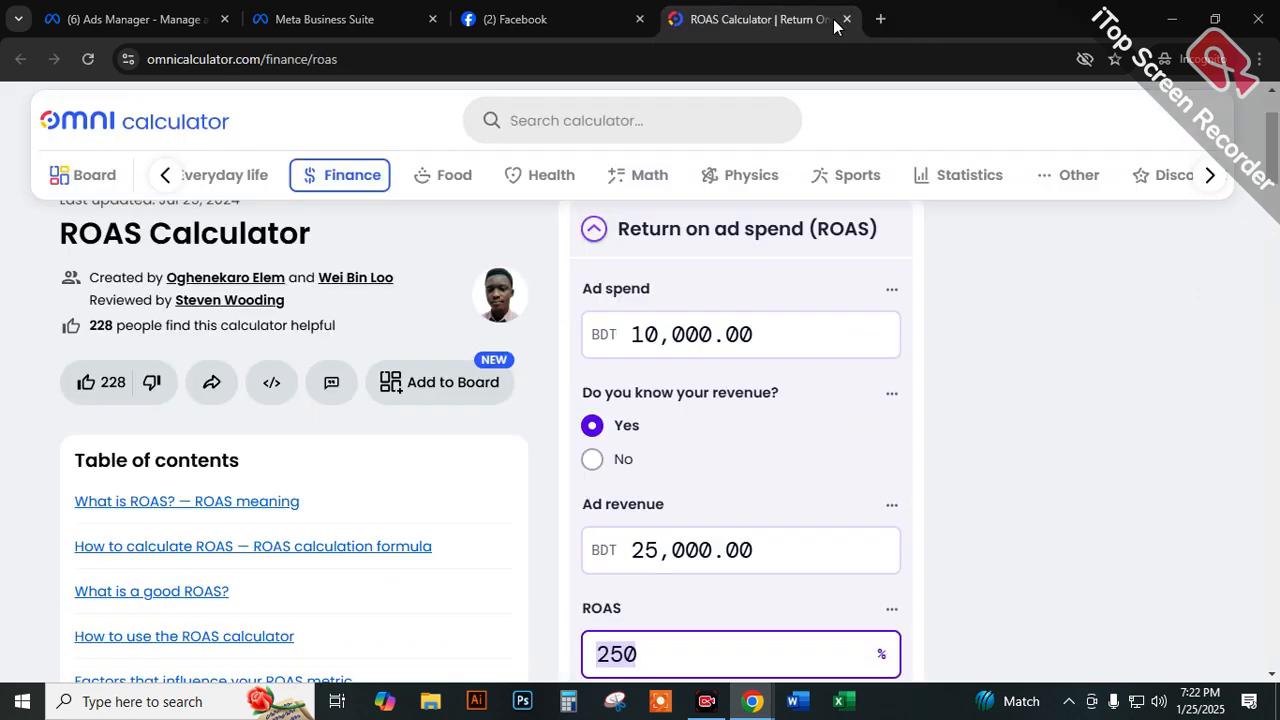
click(845, 19)
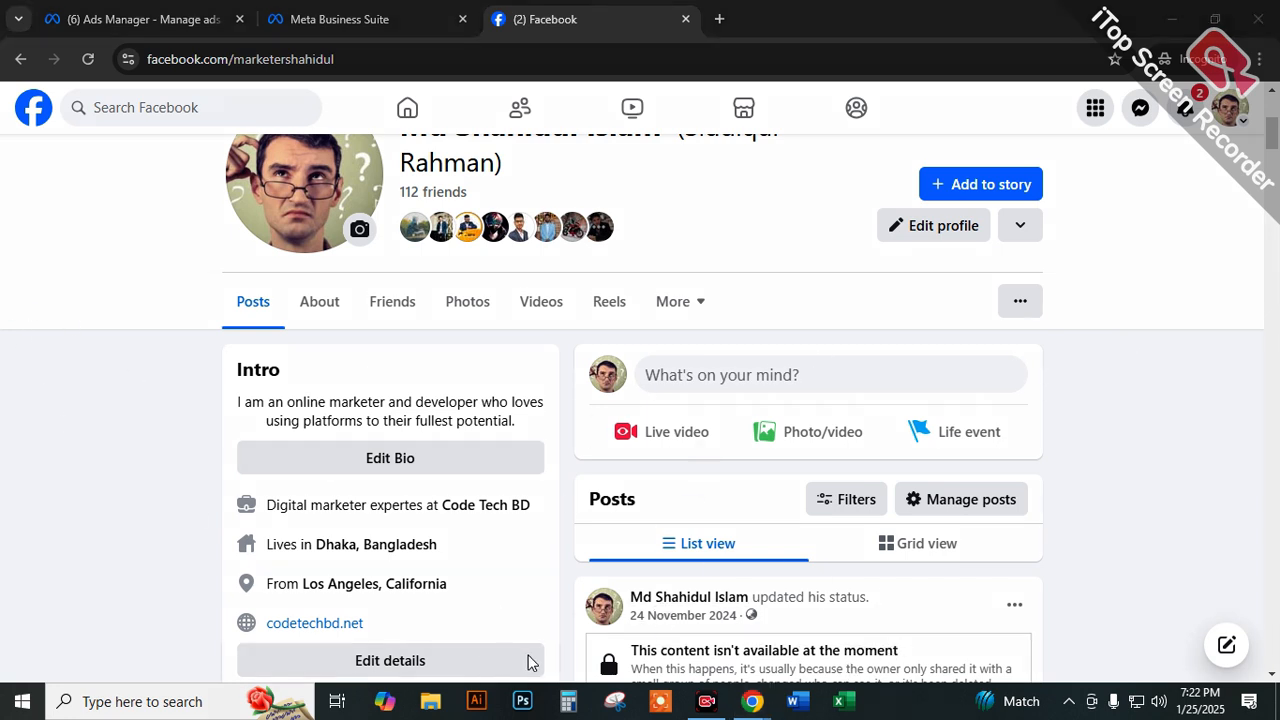
Handwrite "ROAS" in red over the Facebook profile page and underline it with long slanted strokes.
mouse_move(57, 307)
mouse_down()
mouse_move(70, 405)
mouse_move(55, 338)
mouse_move(143, 362)
mouse_up()
drag(137, 271, 143, 280)
mouse_move(176, 238)
mouse_down()
mouse_move(192, 330)
mouse_move(234, 283)
mouse_move(275, 165)
mouse_move(256, 302)
mouse_up()
mouse_move(72, 415)
mouse_down()
mouse_move(400, 290)
mouse_move(597, 235)
mouse_up()
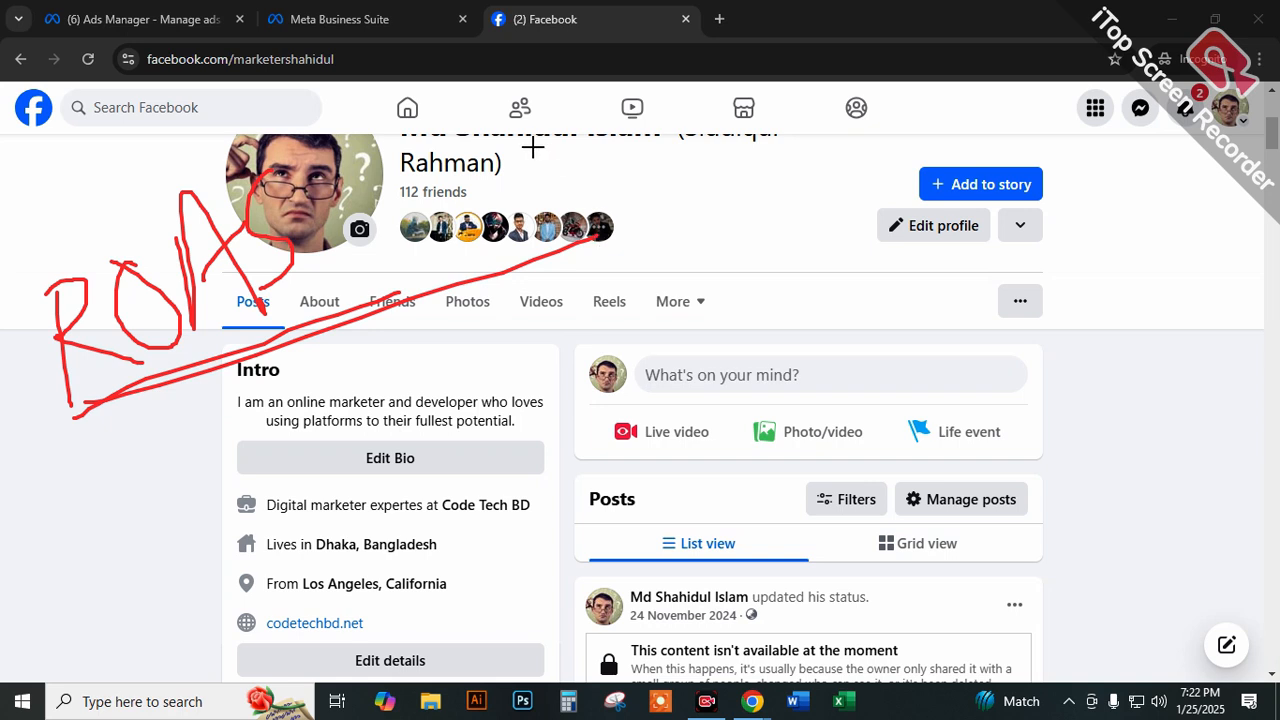
Handwrite "ROI" in red beside the ROAS note and underline it.
drag(641, 185, 714, 243)
mouse_move(698, 167)
mouse_down()
mouse_move(729, 200)
mouse_move(693, 163)
mouse_up()
mouse_move(740, 136)
mouse_down()
mouse_move(753, 179)
mouse_move(744, 245)
mouse_move(767, 127)
mouse_up()
drag(726, 269, 773, 253)
drag(646, 312, 776, 232)
drag(704, 271, 843, 228)
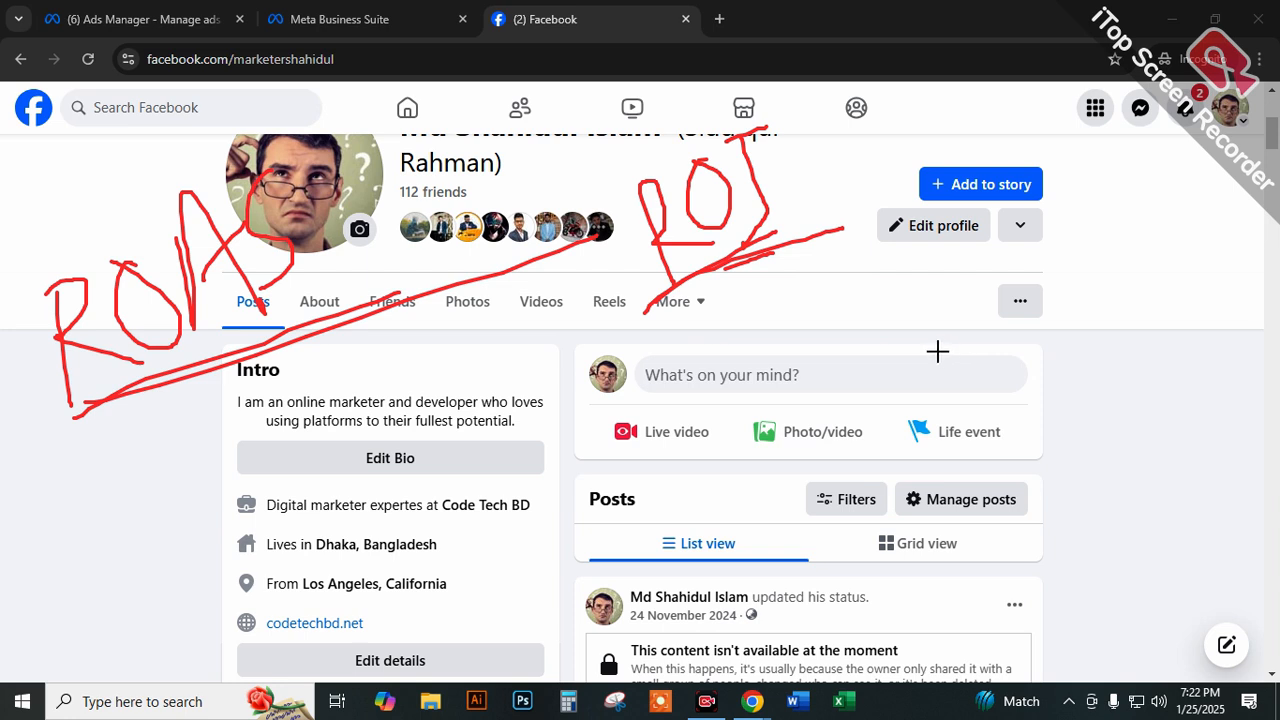
Handwrite the ROI example (70-10)/10 beside the ROI note and circle it.
mouse_move(903, 298)
mouse_down()
mouse_move(926, 325)
mouse_move(962, 296)
mouse_move(1003, 283)
mouse_move(1007, 293)
mouse_move(1020, 263)
mouse_move(1020, 277)
mouse_up()
drag(910, 338, 1060, 296)
mouse_move(980, 337)
mouse_down()
mouse_move(982, 355)
mouse_move(1010, 348)
mouse_up()
mouse_move(1060, 280)
mouse_down()
mouse_move(1049, 343)
mouse_move(1000, 245)
mouse_up()
drag(1036, 306, 1076, 268)
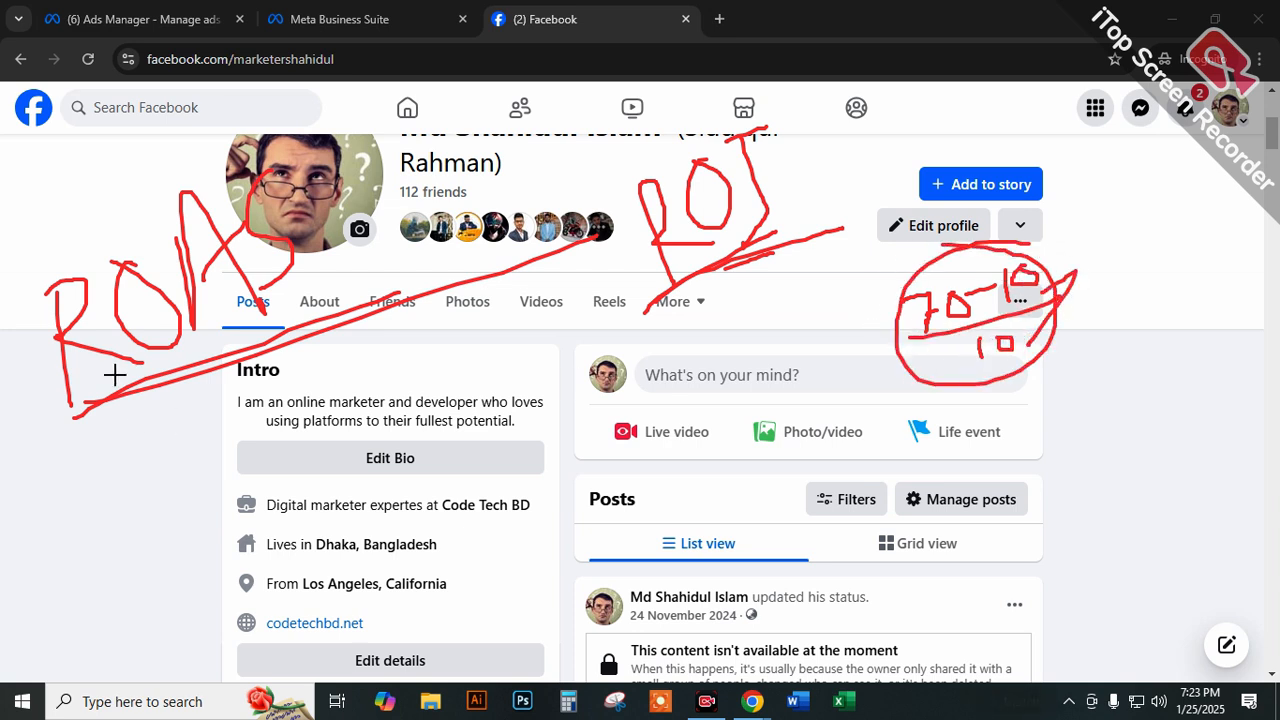
Frame the handwritten ROAS note and write an underlined "400%" beneath it.
mouse_move(186, 386)
mouse_down()
mouse_move(227, 386)
mouse_move(218, 399)
mouse_up()
mouse_move(90, 416)
mouse_down()
mouse_move(366, 300)
mouse_move(328, 163)
mouse_move(5, 305)
mouse_move(90, 414)
mouse_up()
mouse_move(258, 430)
mouse_down()
mouse_move(292, 478)
mouse_move(318, 418)
mouse_up()
mouse_move(352, 396)
mouse_down()
mouse_move(346, 434)
mouse_move(356, 398)
mouse_move(402, 375)
mouse_move(440, 420)
mouse_move(458, 418)
mouse_up()
drag(307, 520, 652, 316)
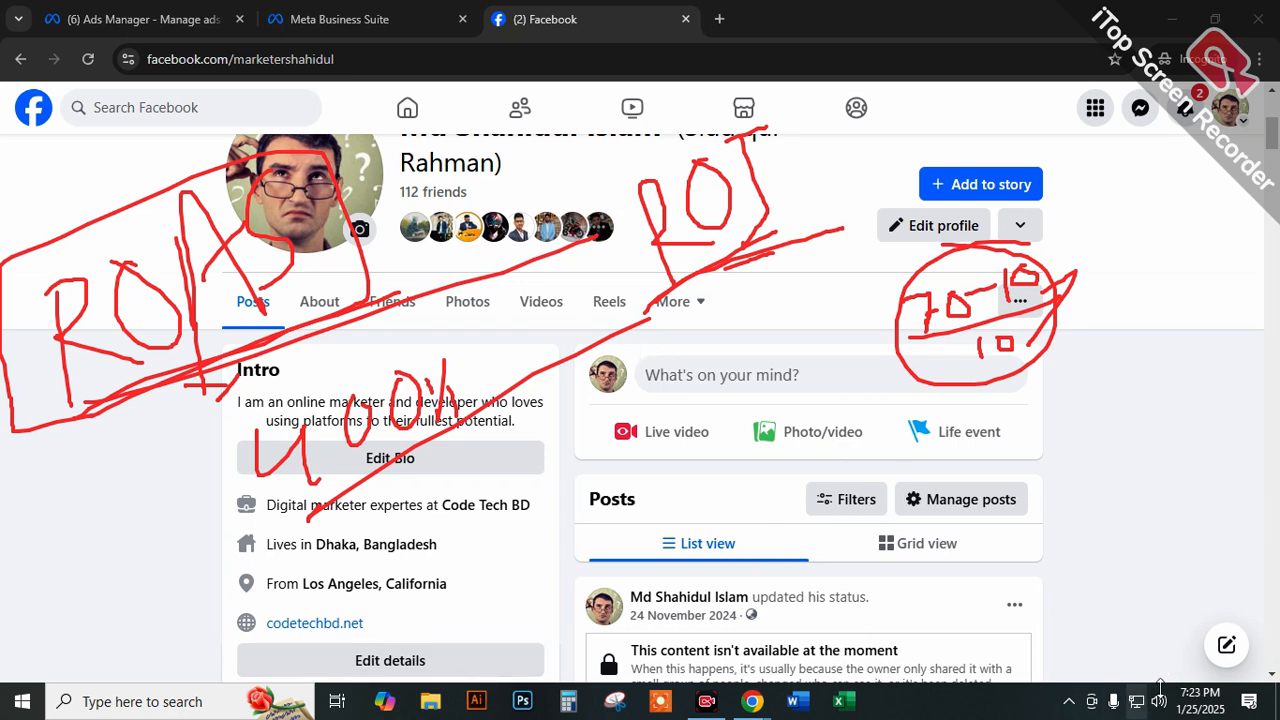
Switch to the Ads Manager campaign objective dialog and clear all red annotations from the screen.
click(163, 10)
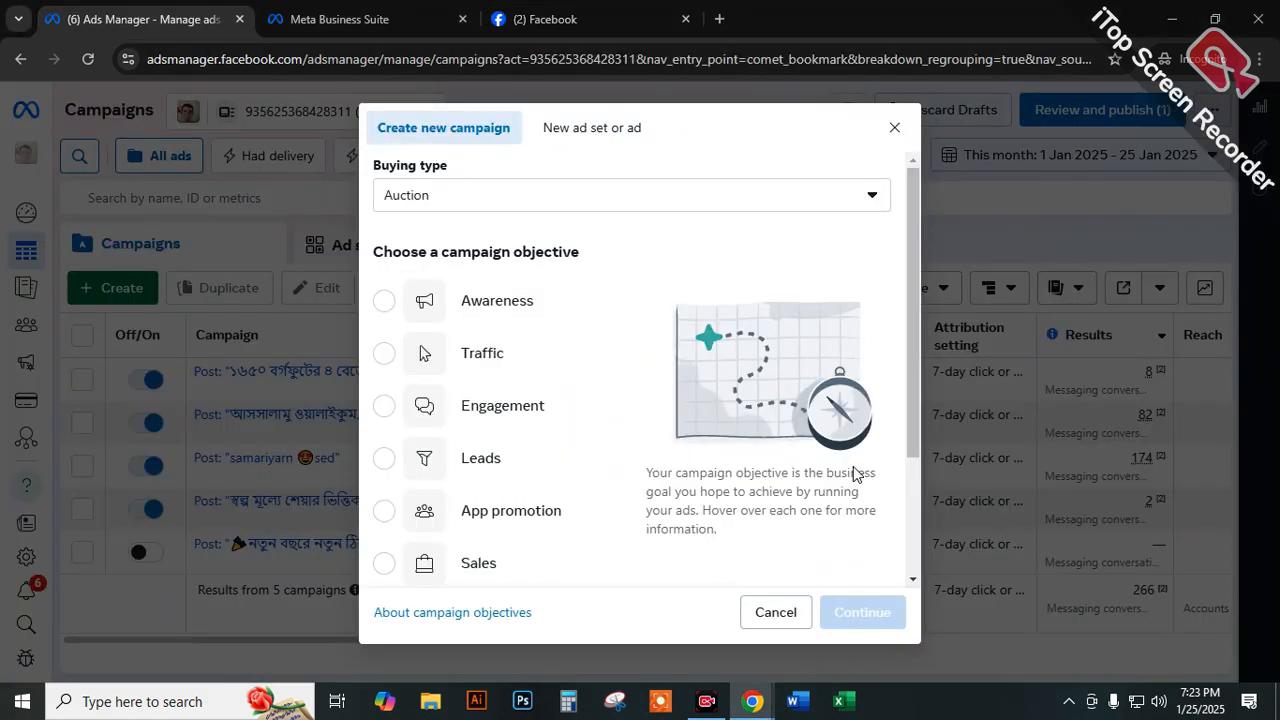
key(ctrl+alt+g)
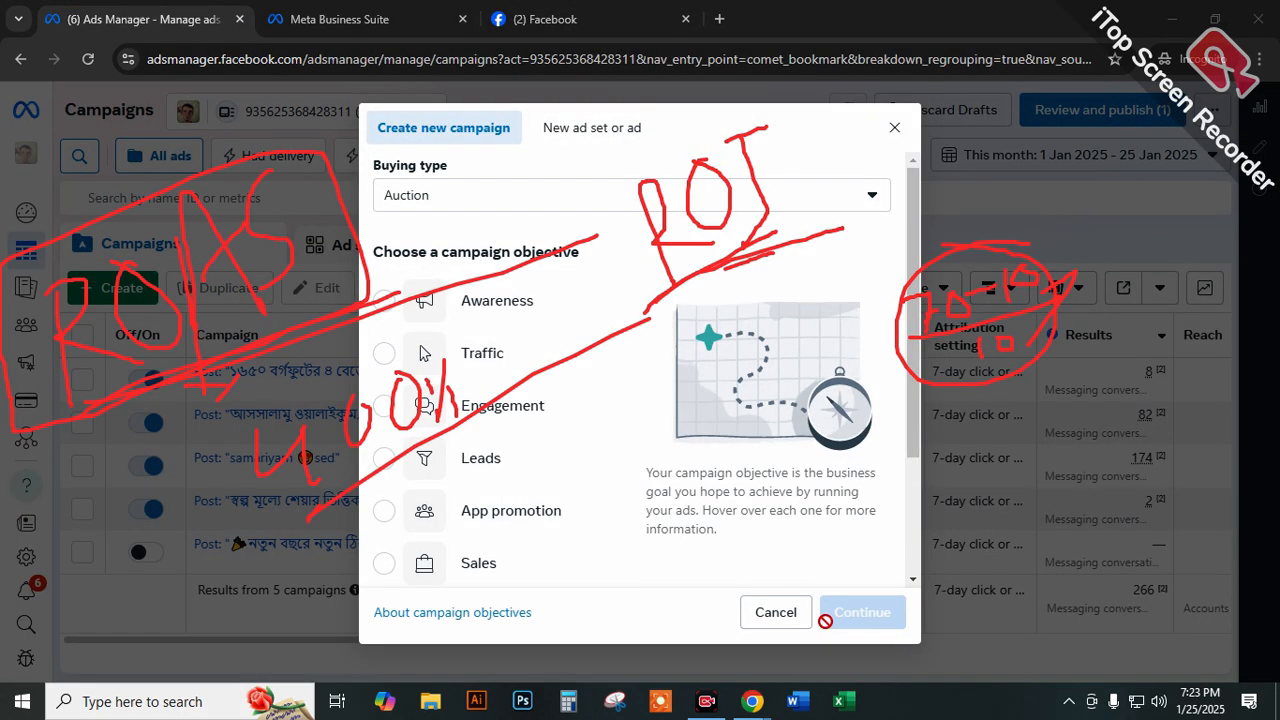
click(853, 663)
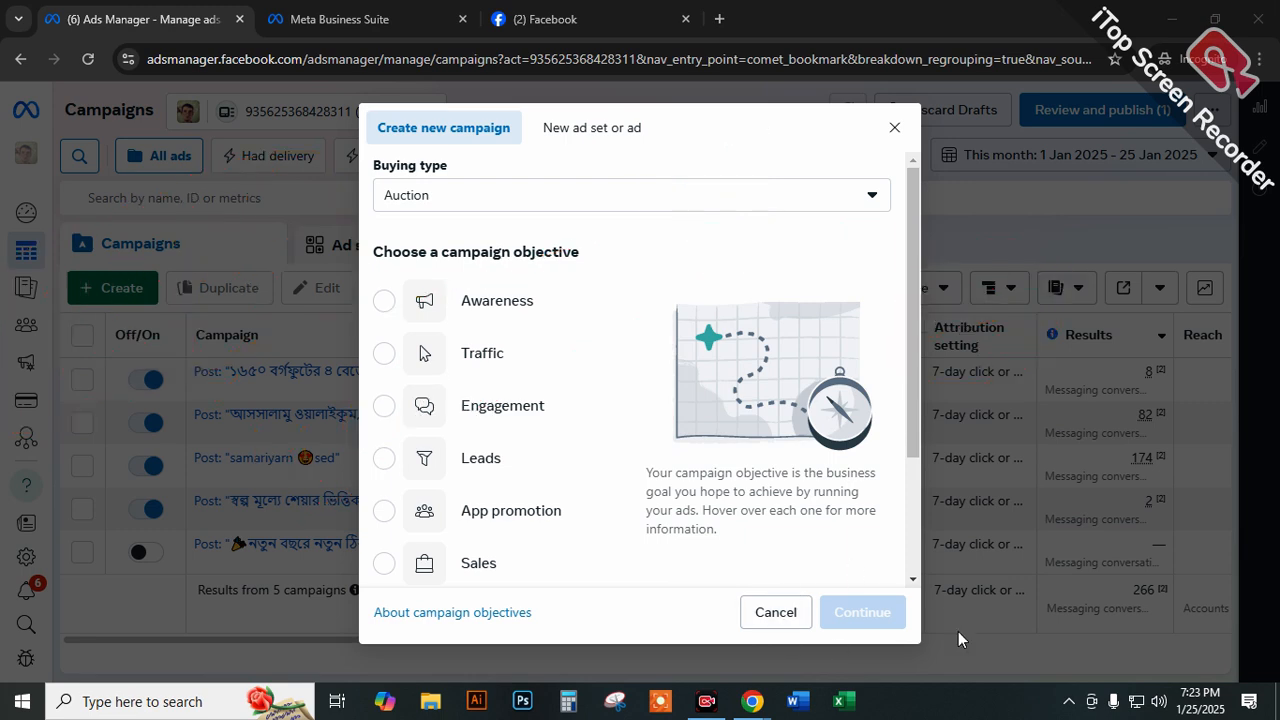
Draw a red funnel over the campaign dialog, using an ellipse and two straight lines converging below it.
mouse_move(643, 143)
mouse_down()
mouse_move(783, 246)
mouse_move(874, 257)
mouse_move(790, 146)
mouse_up()
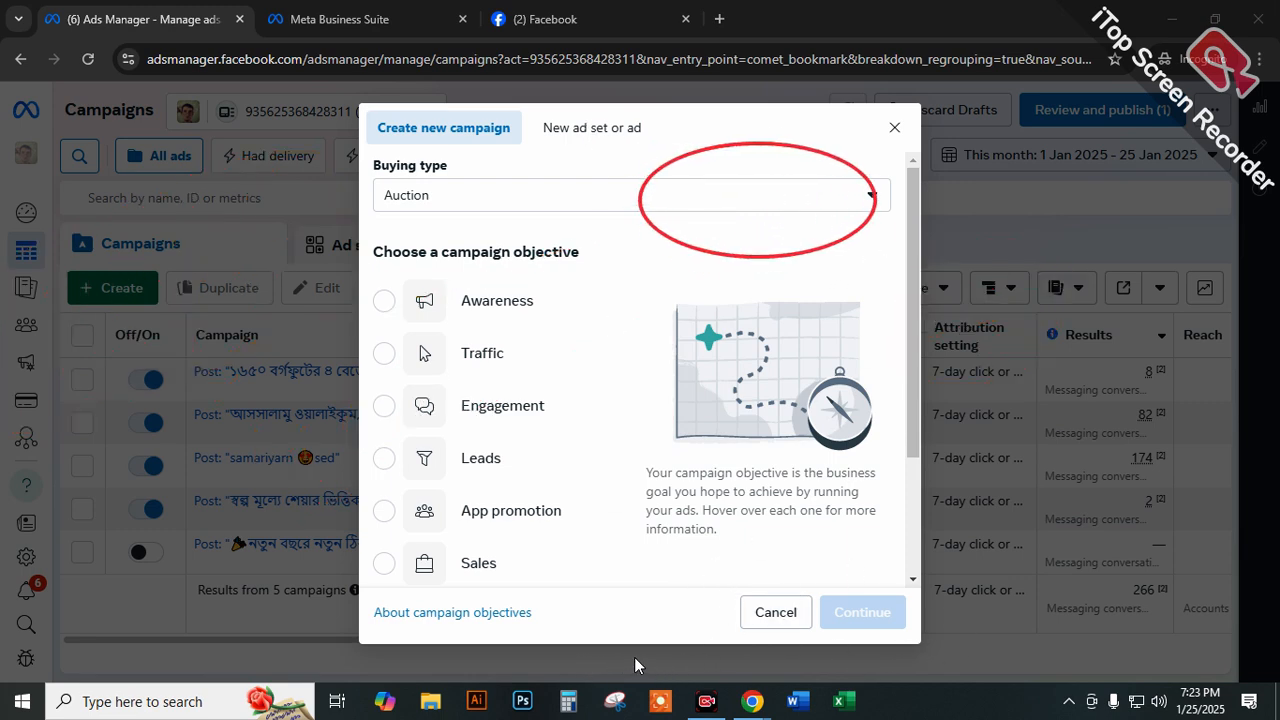
mouse_move(637, 207)
mouse_down()
mouse_move(729, 449)
mouse_move(766, 477)
mouse_up()
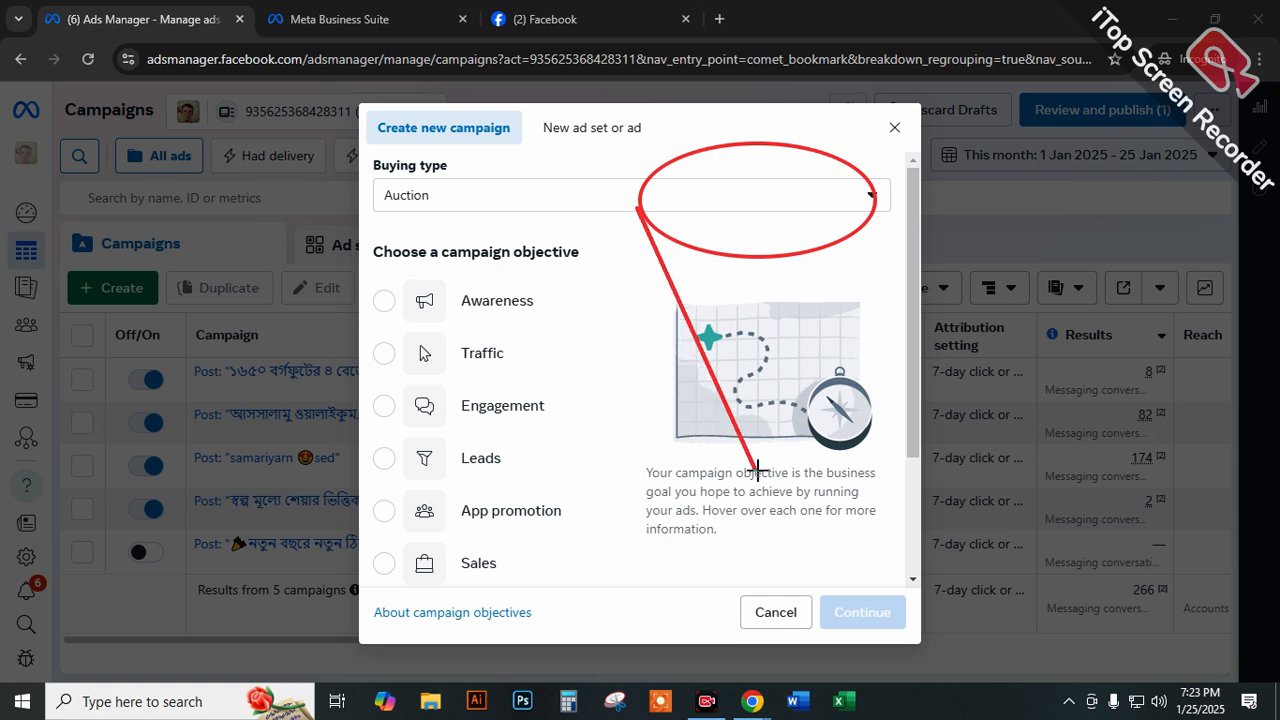
drag(875, 207, 766, 478)
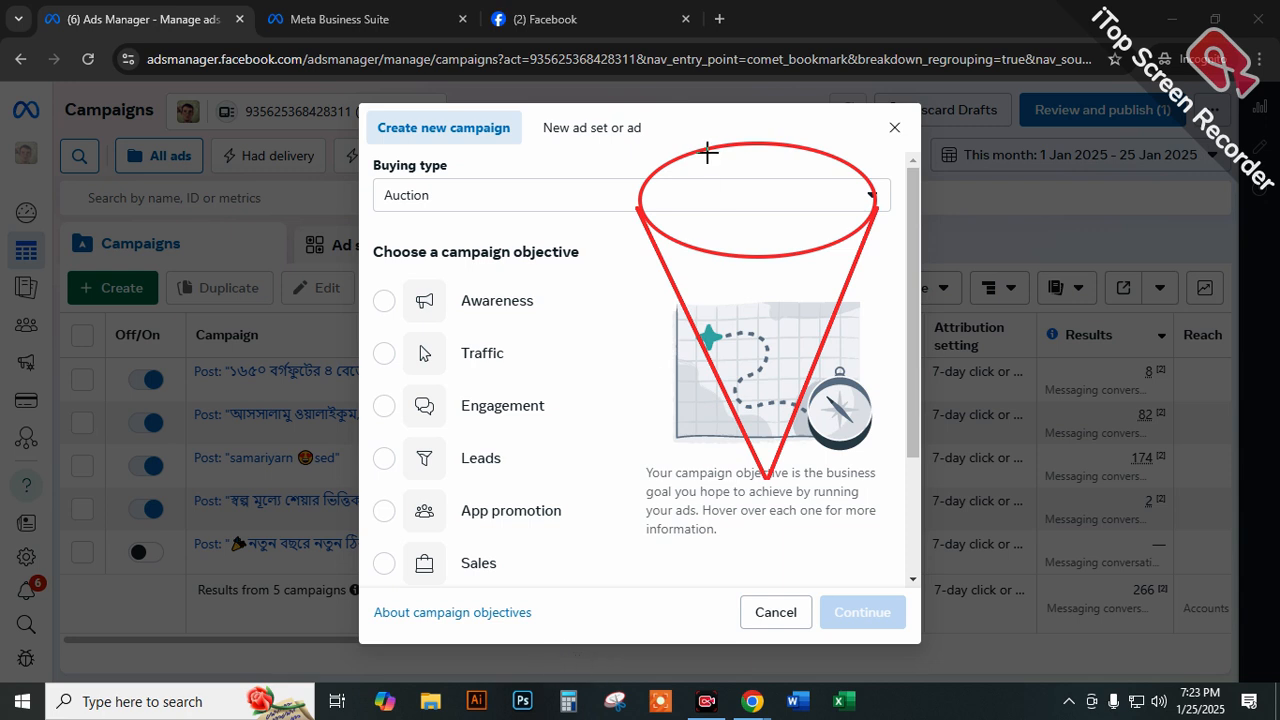
Label the funnel's mouth "TOFU" with an underline, then frame Awareness and Traffic and link them to it with an arrow.
mouse_move(717, 184)
mouse_down()
mouse_move(714, 206)
mouse_move(711, 189)
mouse_move(743, 200)
mouse_move(752, 177)
mouse_move(780, 188)
mouse_move(786, 162)
mouse_move(801, 190)
mouse_move(817, 163)
mouse_up()
drag(705, 240, 848, 210)
mouse_move(546, 281)
mouse_down()
mouse_move(463, 292)
mouse_move(556, 287)
mouse_move(466, 280)
mouse_move(458, 346)
mouse_move(515, 365)
mouse_move(470, 315)
mouse_move(440, 344)
mouse_move(510, 378)
mouse_move(578, 255)
mouse_move(460, 262)
mouse_move(440, 372)
mouse_move(563, 366)
mouse_move(578, 258)
mouse_move(468, 282)
mouse_move(547, 311)
mouse_move(688, 220)
mouse_move(700, 240)
mouse_up()
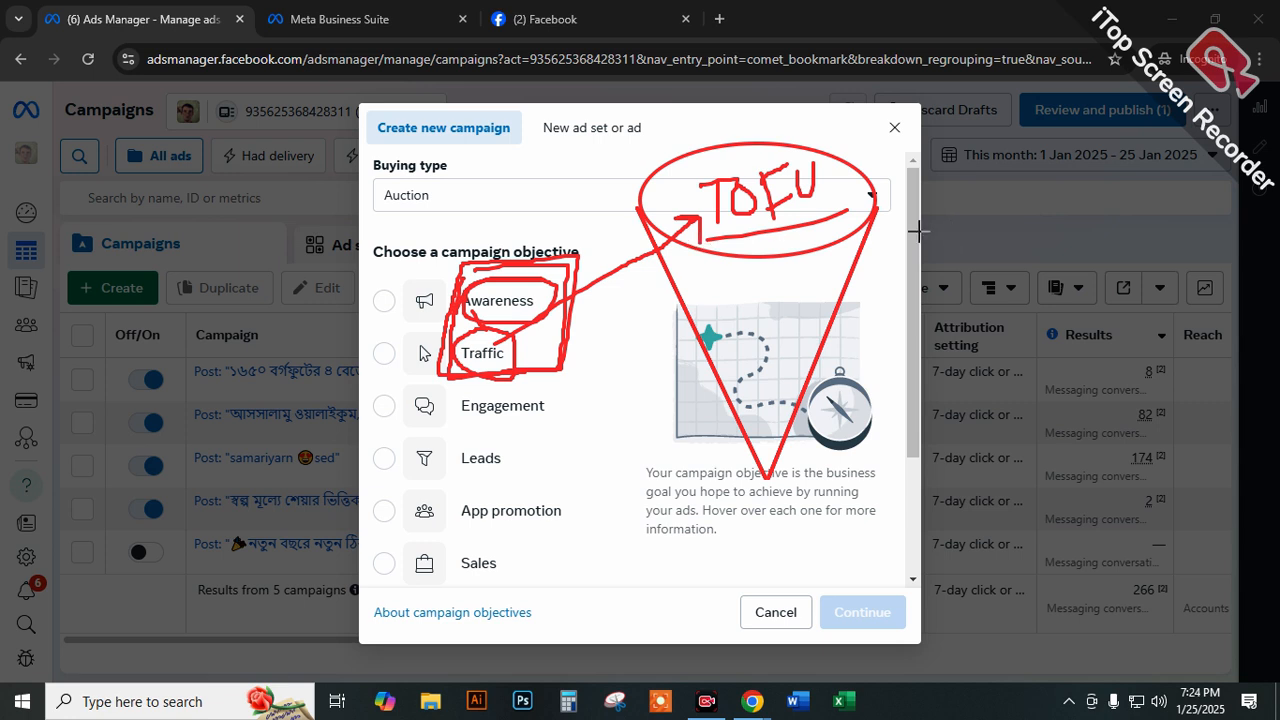
Mark Engagement and Leads for the funnel's middle band labelled "M", and App promotion and Sales for its circled tip.
mouse_move(508, 291)
mouse_down()
mouse_move(486, 352)
mouse_move(519, 352)
mouse_up()
mouse_move(534, 393)
mouse_down()
mouse_move(425, 425)
mouse_move(560, 408)
mouse_move(479, 396)
mouse_move(512, 455)
mouse_move(495, 438)
mouse_move(715, 352)
mouse_move(825, 338)
mouse_move(712, 338)
mouse_move(706, 372)
mouse_move(830, 330)
mouse_move(727, 322)
mouse_move(748, 297)
mouse_move(752, 318)
mouse_move(768, 300)
mouse_move(797, 318)
mouse_up()
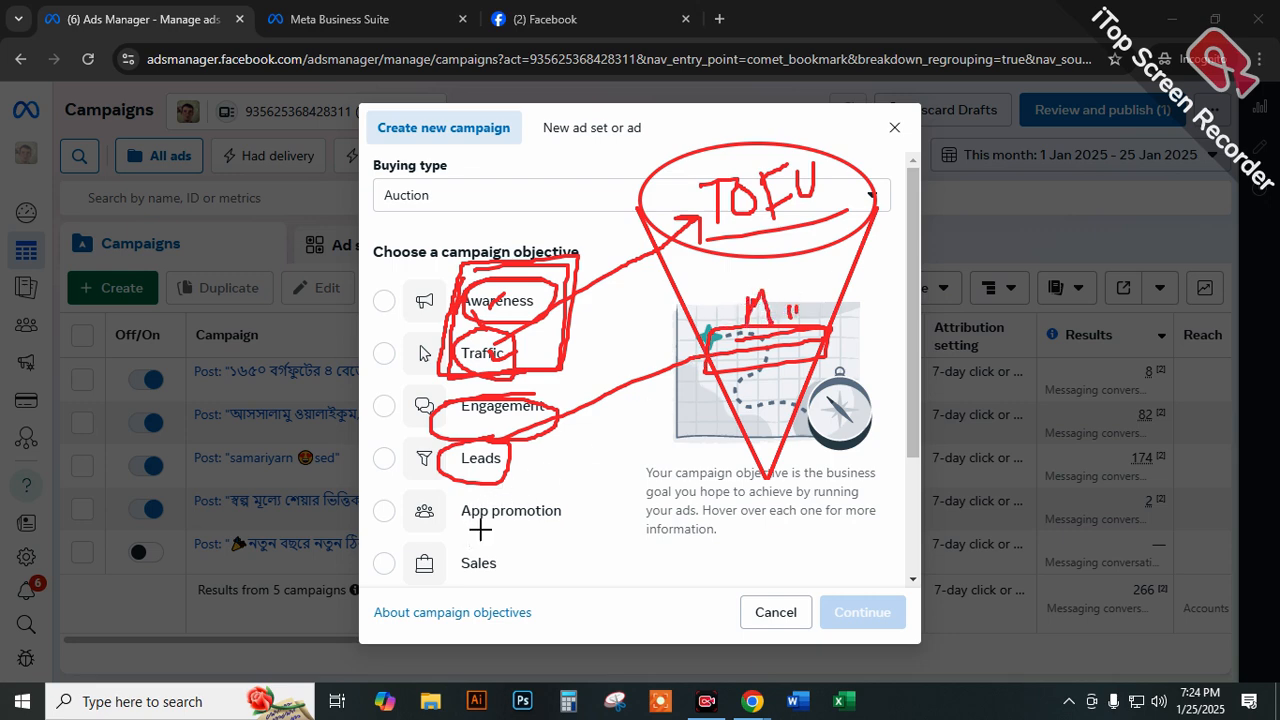
mouse_move(423, 528)
mouse_down()
mouse_move(571, 514)
mouse_move(430, 490)
mouse_move(419, 522)
mouse_move(466, 550)
mouse_move(414, 570)
mouse_move(472, 547)
mouse_move(788, 508)
mouse_move(770, 440)
mouse_move(740, 490)
mouse_move(760, 432)
mouse_move(755, 482)
mouse_move(770, 438)
mouse_up()
drag(857, 183, 870, 200)
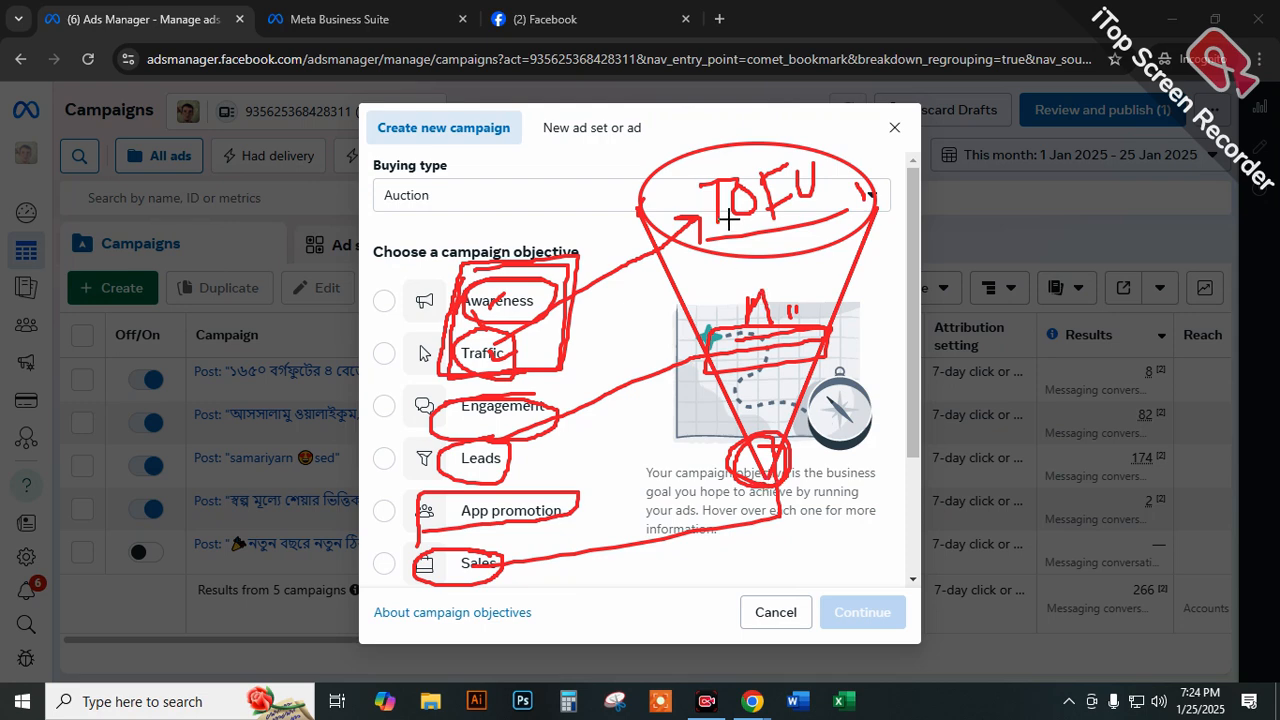
Point an arrow at the funnel's mouth and handwrite an underlined "3%" with an arrow beside the dialog.
mouse_move(604, 135)
mouse_down()
mouse_move(648, 178)
mouse_move(654, 151)
mouse_up()
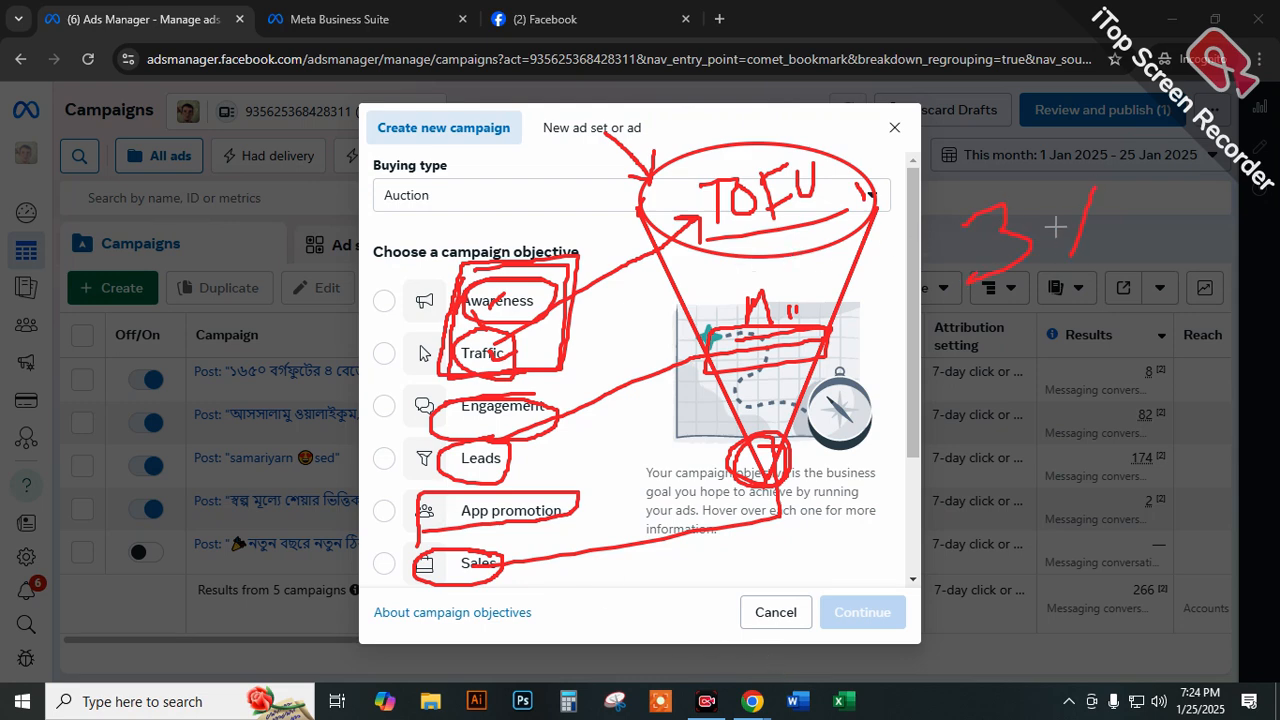
drag(1094, 206, 1096, 208)
drag(1170, 168, 1118, 258)
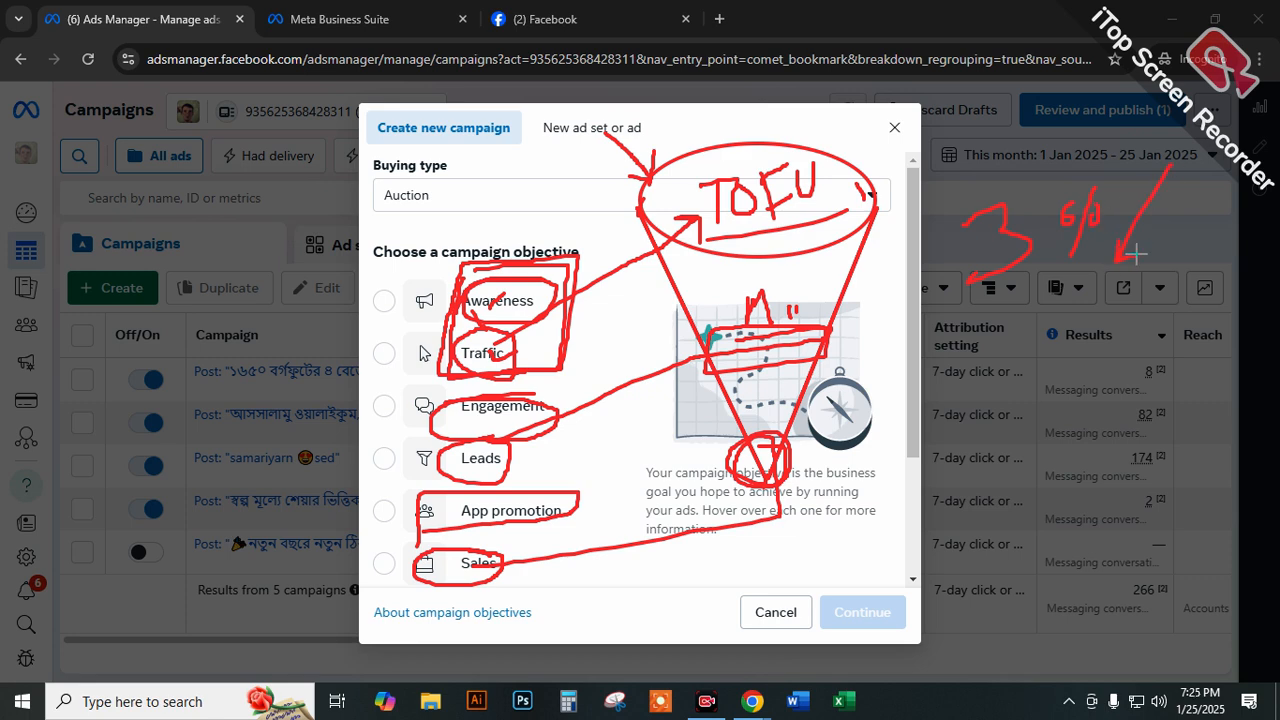
drag(956, 326, 1161, 264)
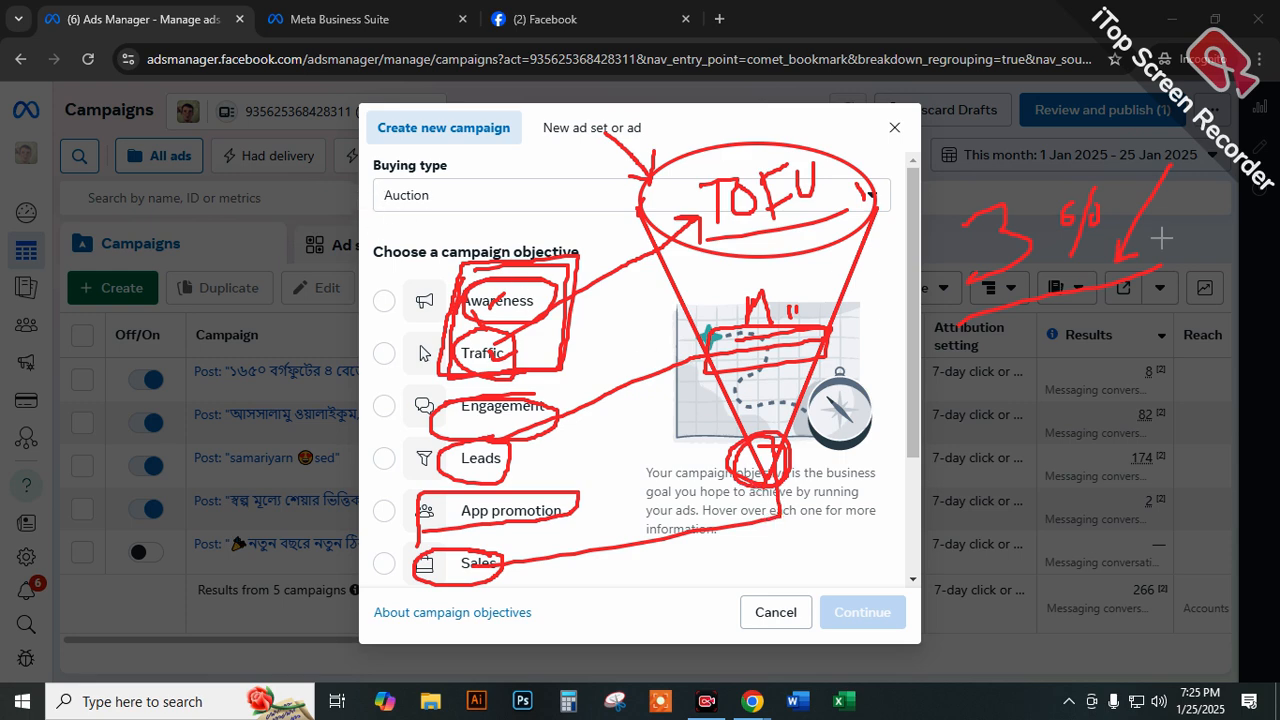
Handwrite "30" and "50-70" above the funnel and enclose both figures in one outline.
mouse_move(435, 168)
mouse_down()
mouse_move(477, 200)
mouse_move(464, 208)
mouse_up()
mouse_move(493, 146)
mouse_down()
mouse_move(567, 132)
mouse_move(609, 97)
mouse_move(664, 120)
mouse_up()
drag(692, 76, 697, 74)
mouse_move(714, 80)
mouse_down()
mouse_move(469, 111)
mouse_move(712, 114)
mouse_up()
Draw a frame around the funnel and campaign objectives, with an arrow running along the enclosed figures above.
drag(821, 108, 857, 538)
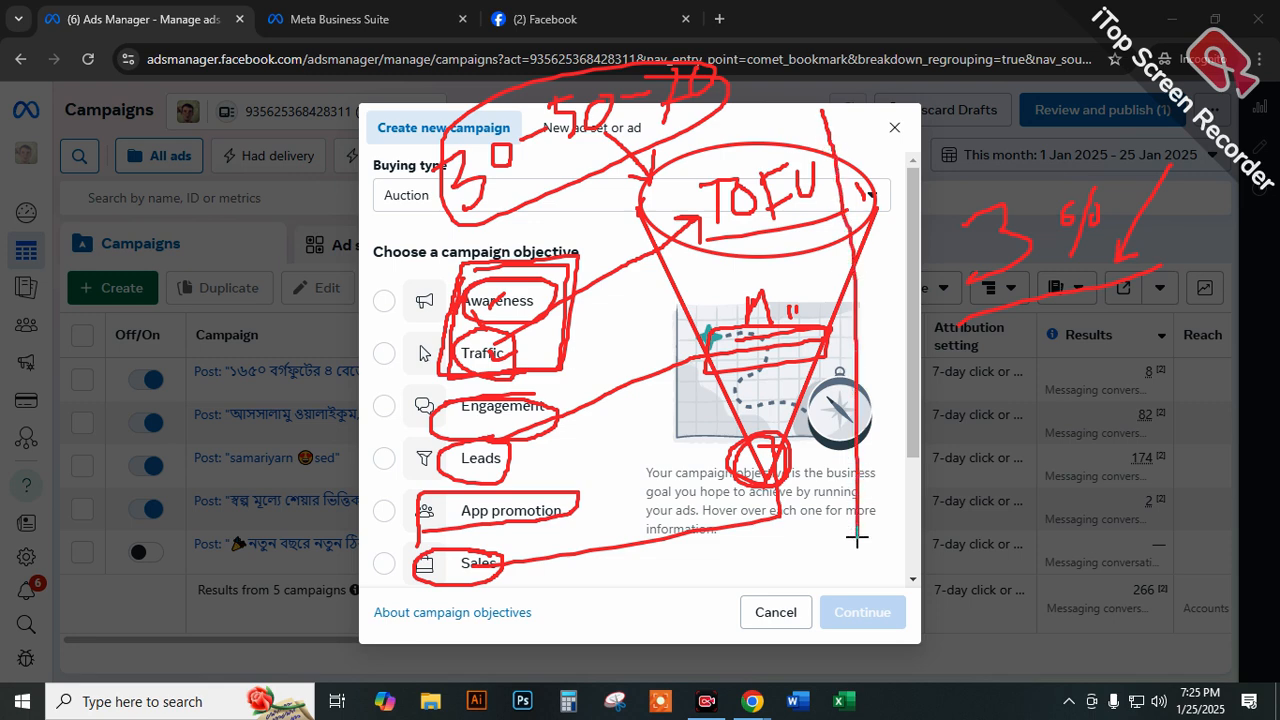
mouse_move(832, 114)
mouse_down()
mouse_move(400, 268)
mouse_move(398, 596)
mouse_move(755, 580)
mouse_move(858, 460)
mouse_move(832, 148)
mouse_move(478, 205)
mouse_move(370, 494)
mouse_move(490, 600)
mouse_move(862, 566)
mouse_up()
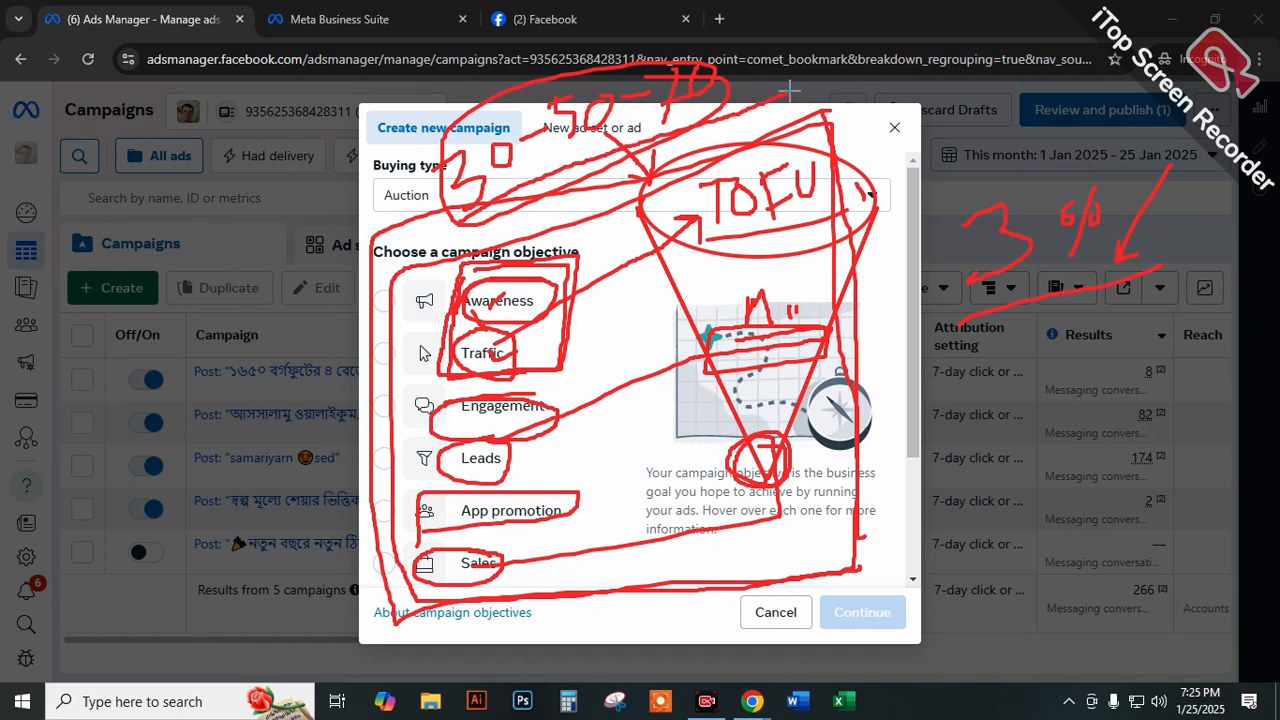
drag(767, 114, 790, 97)
Handwrite an underlined "100" over the campaign list and draw an arrow from it to a circled "3".
drag(92, 208, 100, 274)
key(ctrl+z)
drag(118, 226, 152, 192)
drag(76, 300, 246, 232)
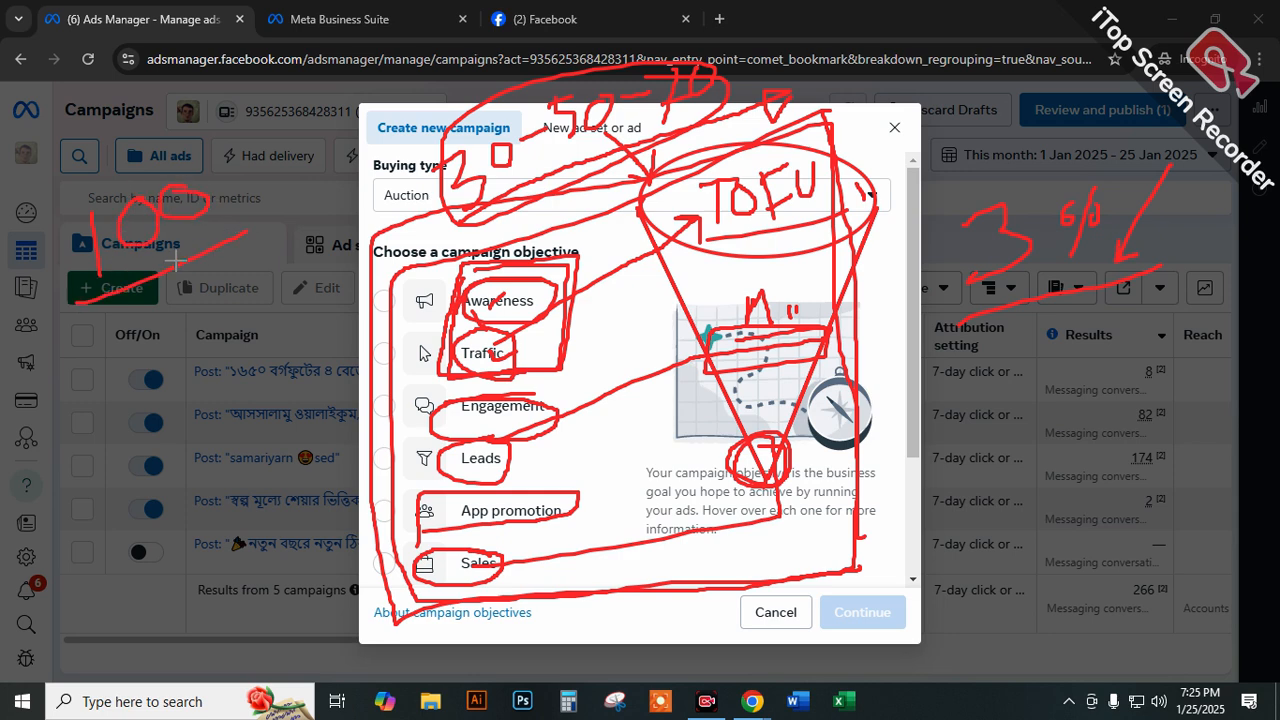
mouse_move(182, 320)
mouse_down()
mouse_move(224, 345)
mouse_move(250, 406)
mouse_up()
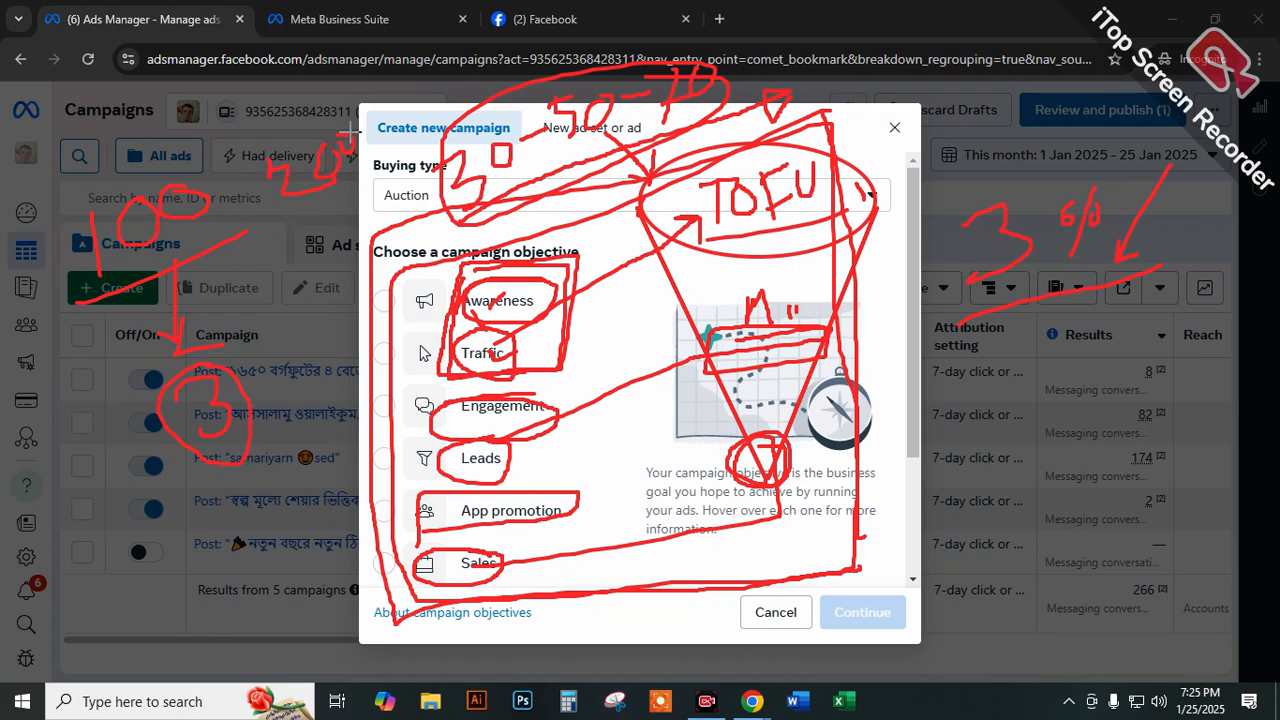
Handwrite a second circled number beside the 100 and draw an arrow from it to a circled "15".
drag(267, 208, 366, 142)
drag(318, 214, 304, 280)
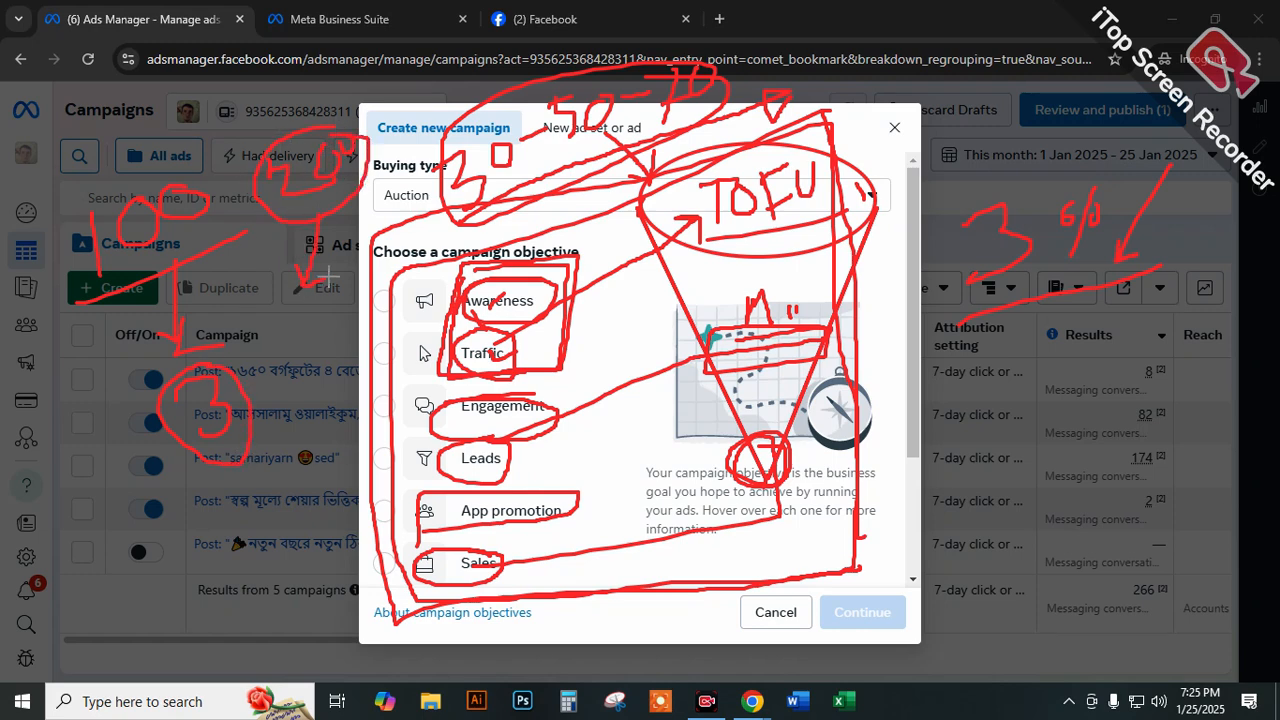
mouse_move(287, 334)
mouse_down()
mouse_move(296, 375)
mouse_move(340, 308)
mouse_move(316, 341)
mouse_up()
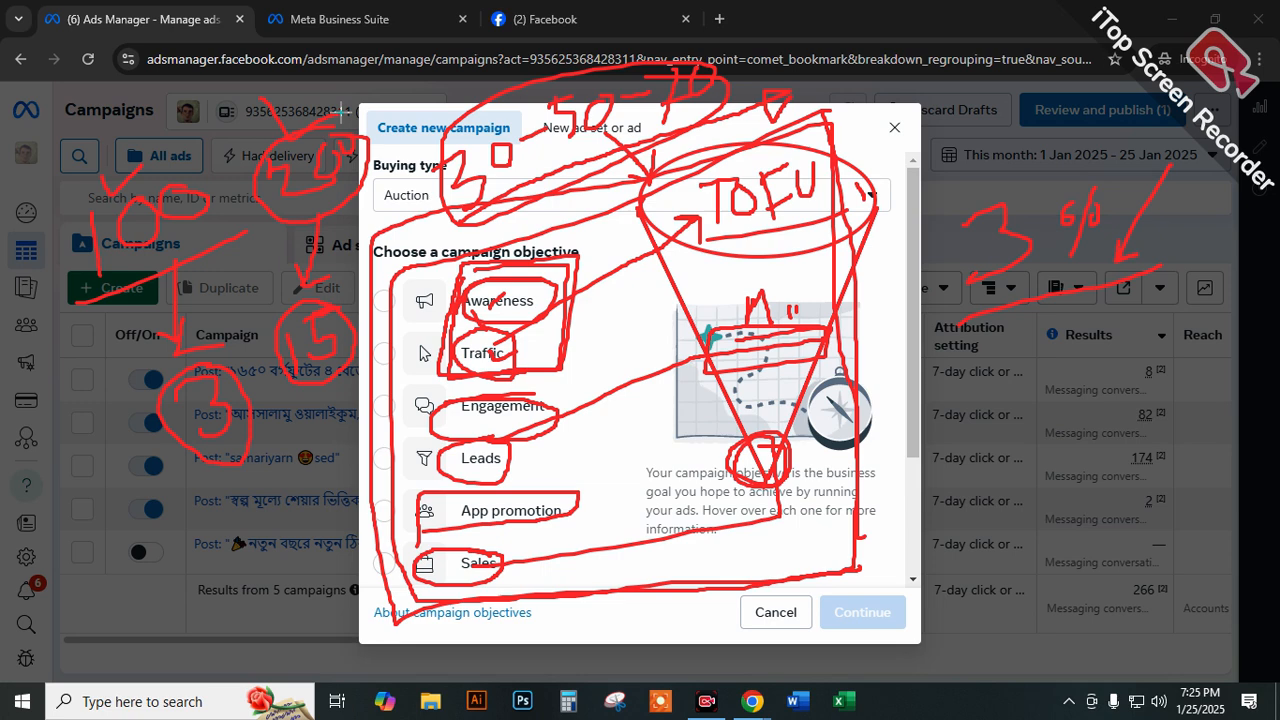
Outline the second circled figure and the 15 together and draw a long downward arrow beside the funnel.
mouse_move(314, 120)
mouse_down()
mouse_move(253, 260)
mouse_move(338, 400)
mouse_move(372, 124)
mouse_move(298, 130)
mouse_up()
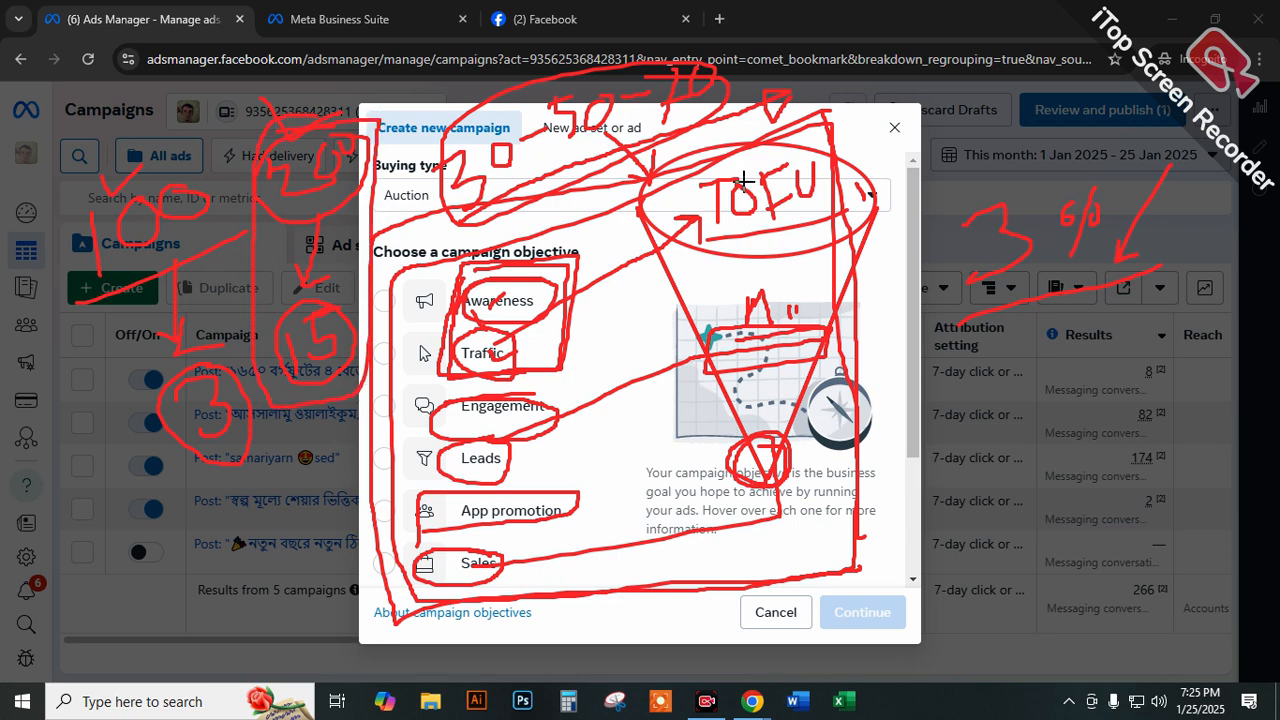
mouse_move(868, 44)
mouse_down()
mouse_move(880, 114)
mouse_move(877, 523)
mouse_move(905, 505)
mouse_move(890, 564)
mouse_up()
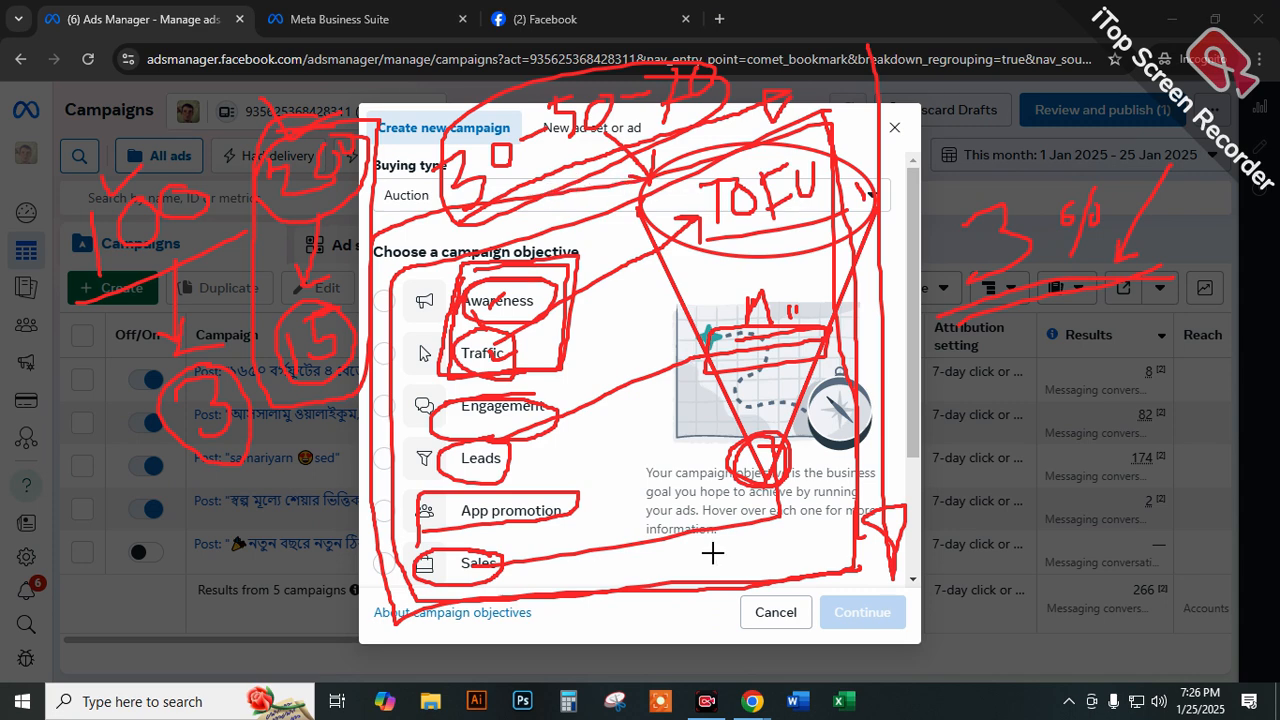
Clear the on-screen drawings and close the new campaign dialog.
click(864, 672)
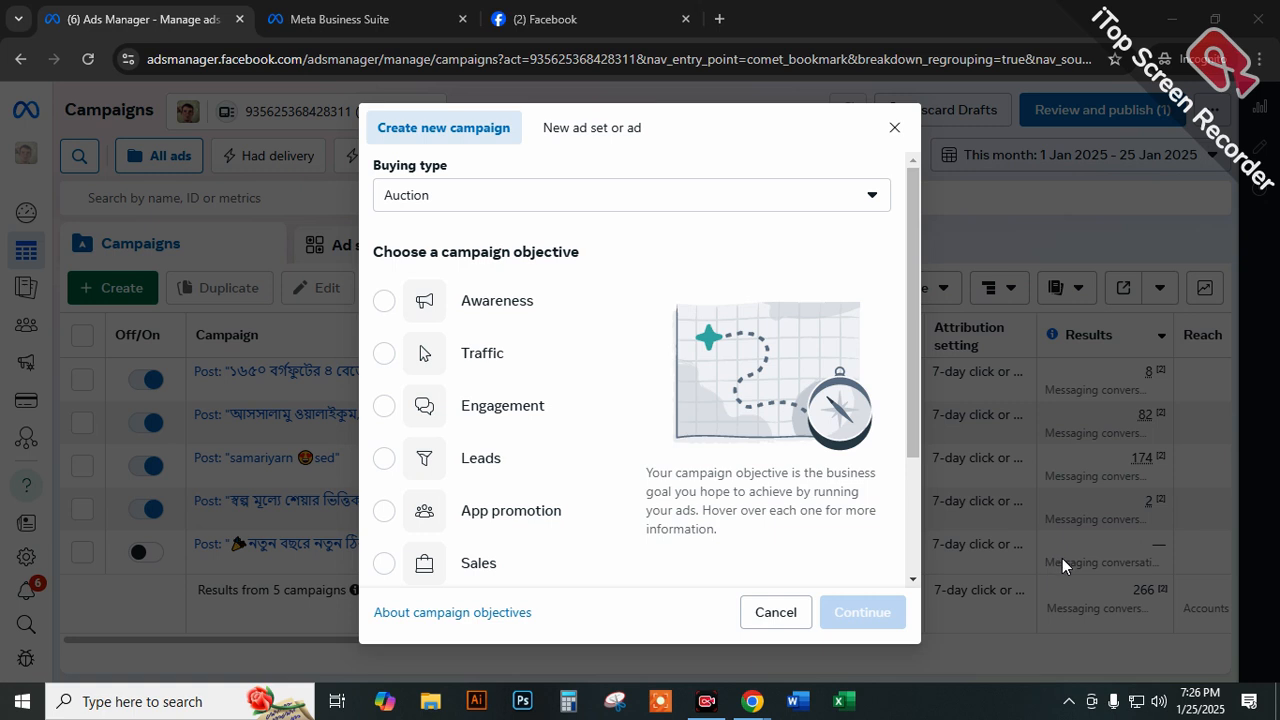
scroll(486, 323, down, 2)
scroll(488, 345, up, 2)
click(894, 131)
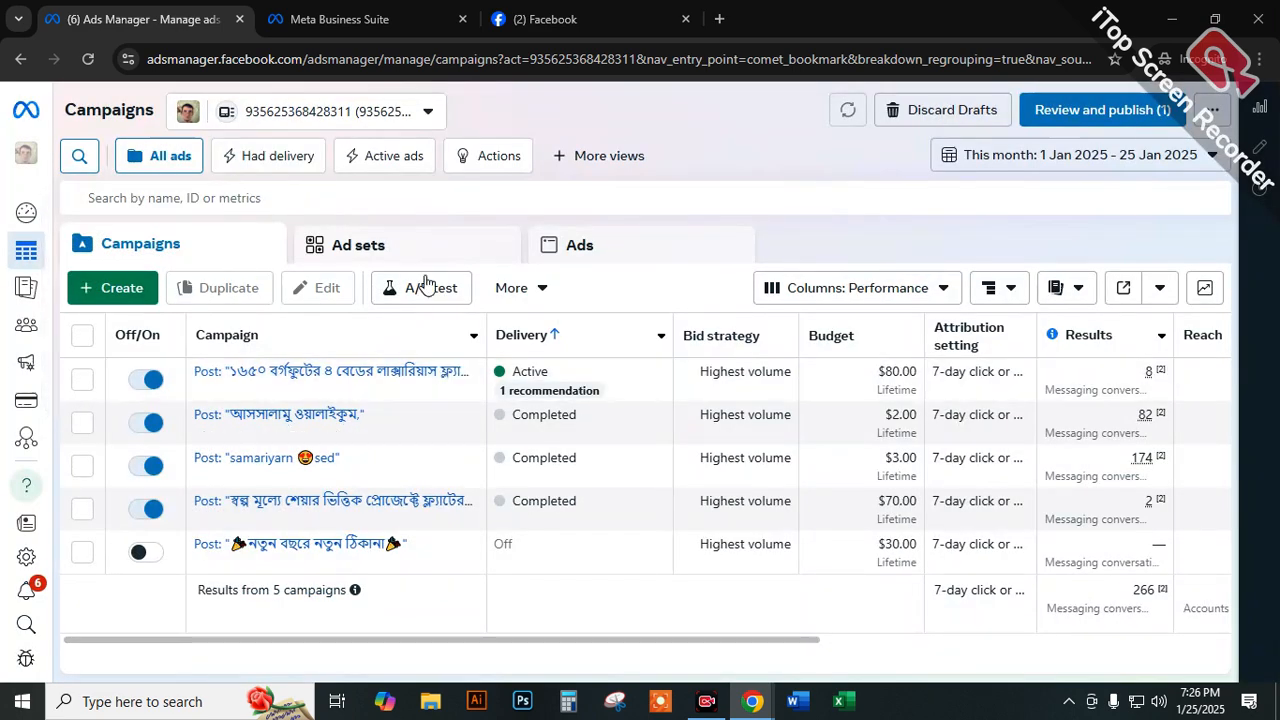
Locate the Ads Manager shortcut on the Facebook home page and the Adverts Manager options in Meta Business Suite.
click(540, 19)
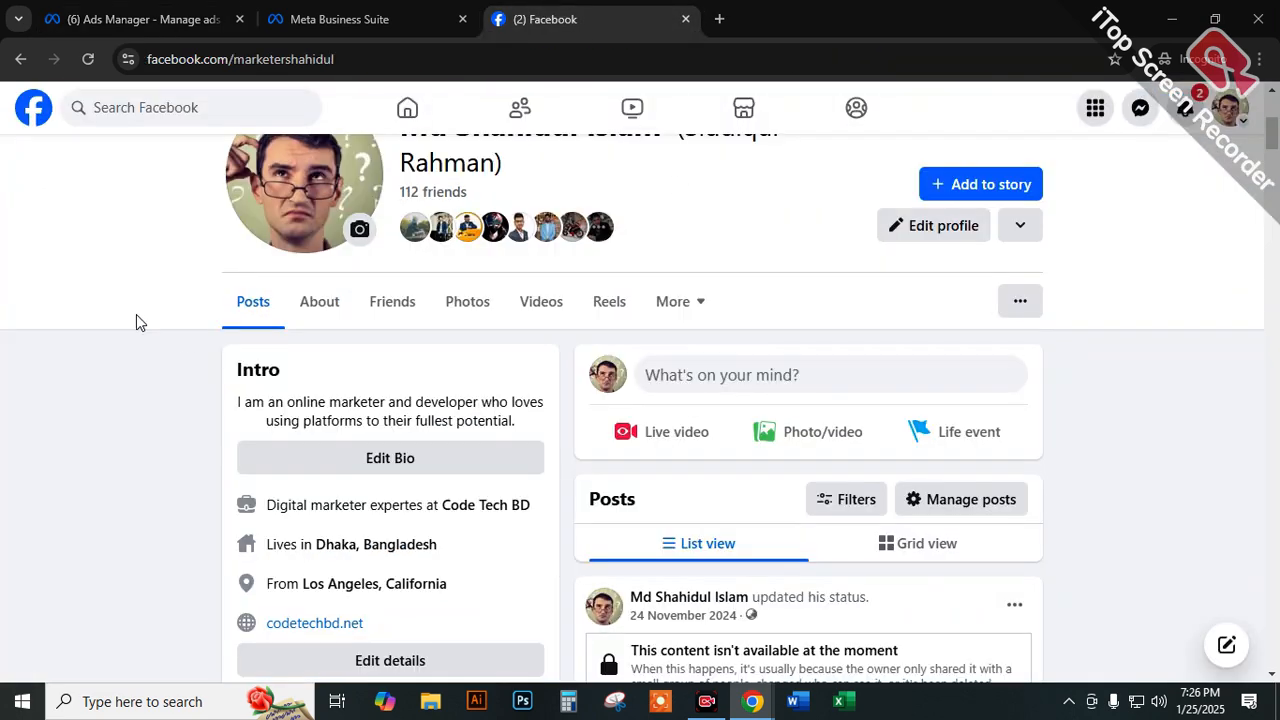
click(30, 112)
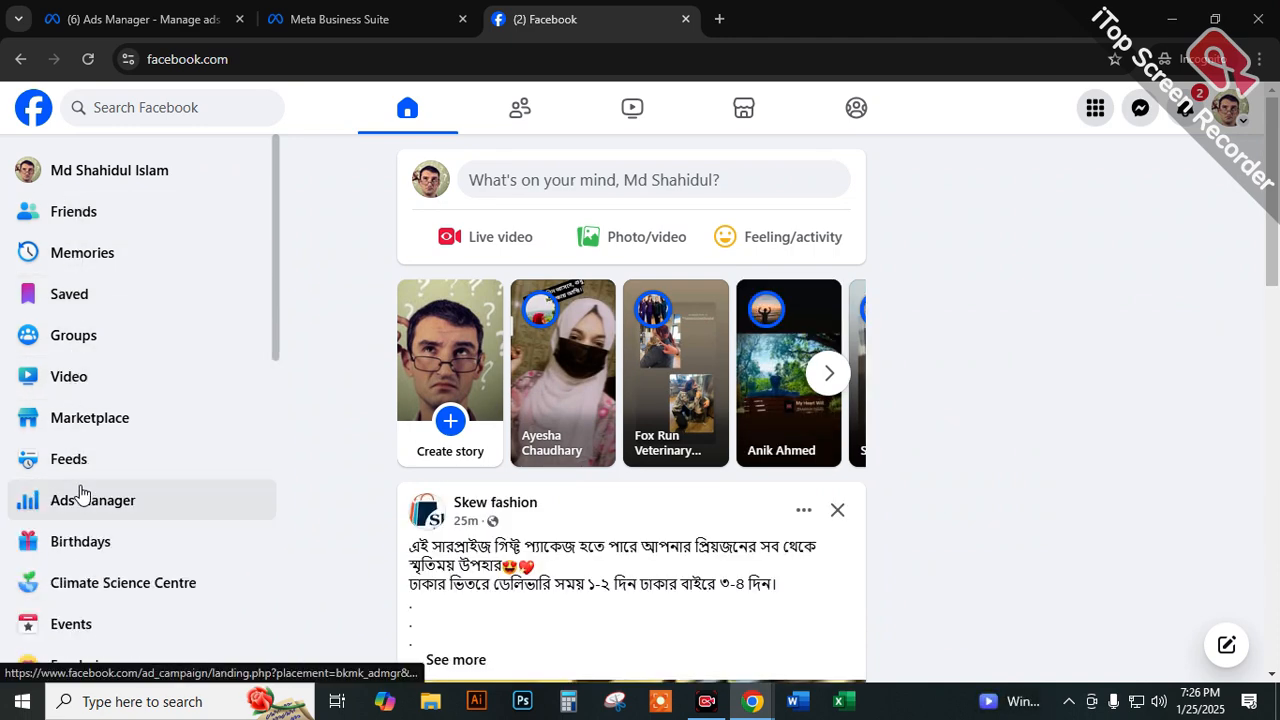
click(340, 18)
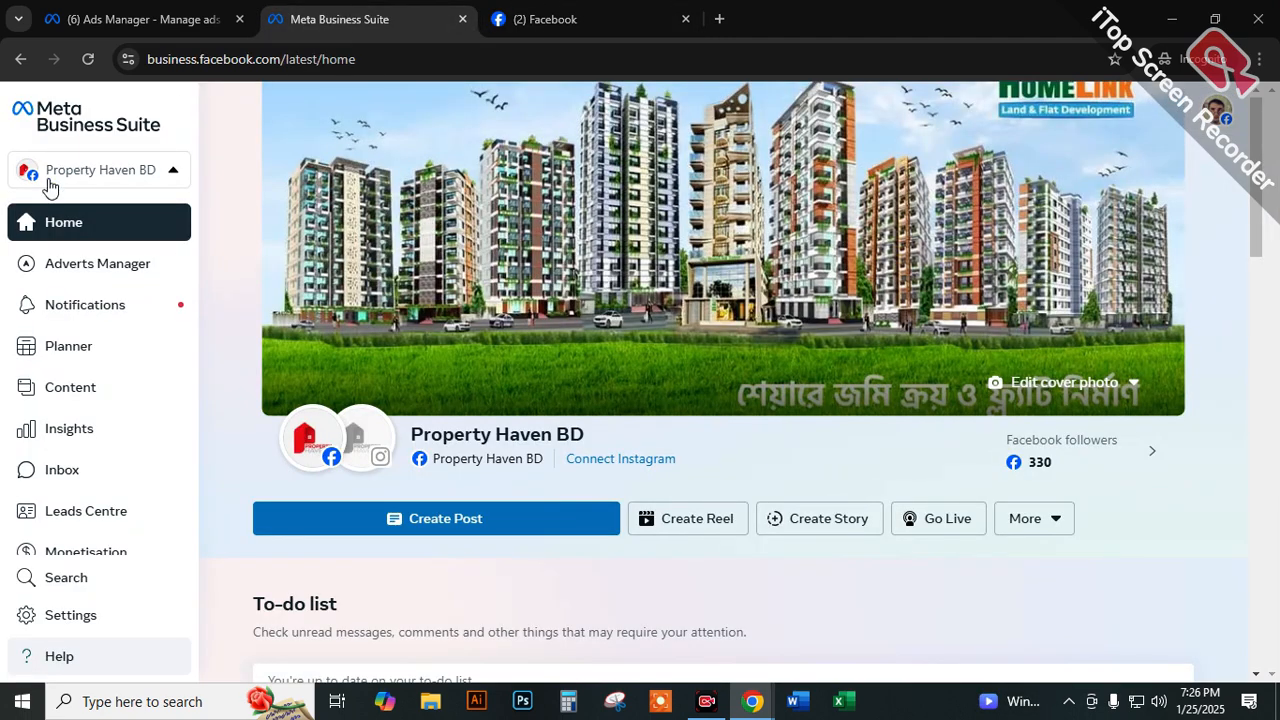
mouse_move(60, 272)
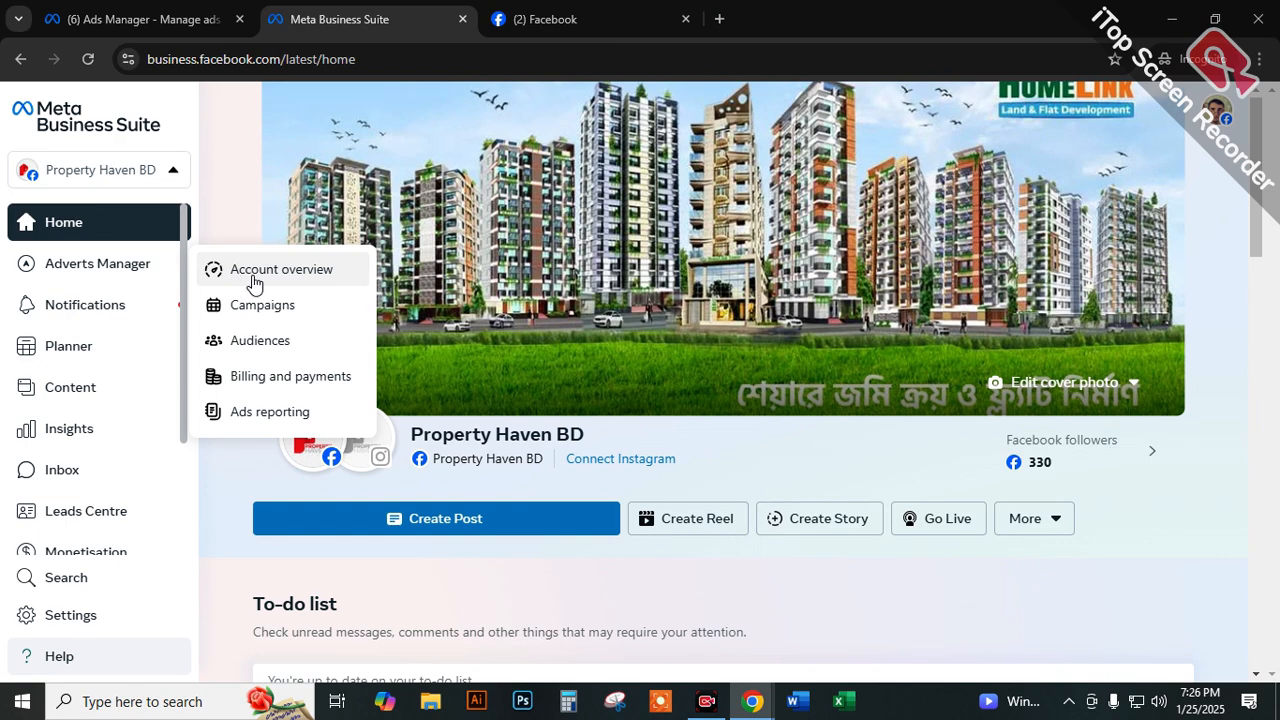
Return to Ads Manager, start a new campaign and select the Awareness objective.
click(151, 21)
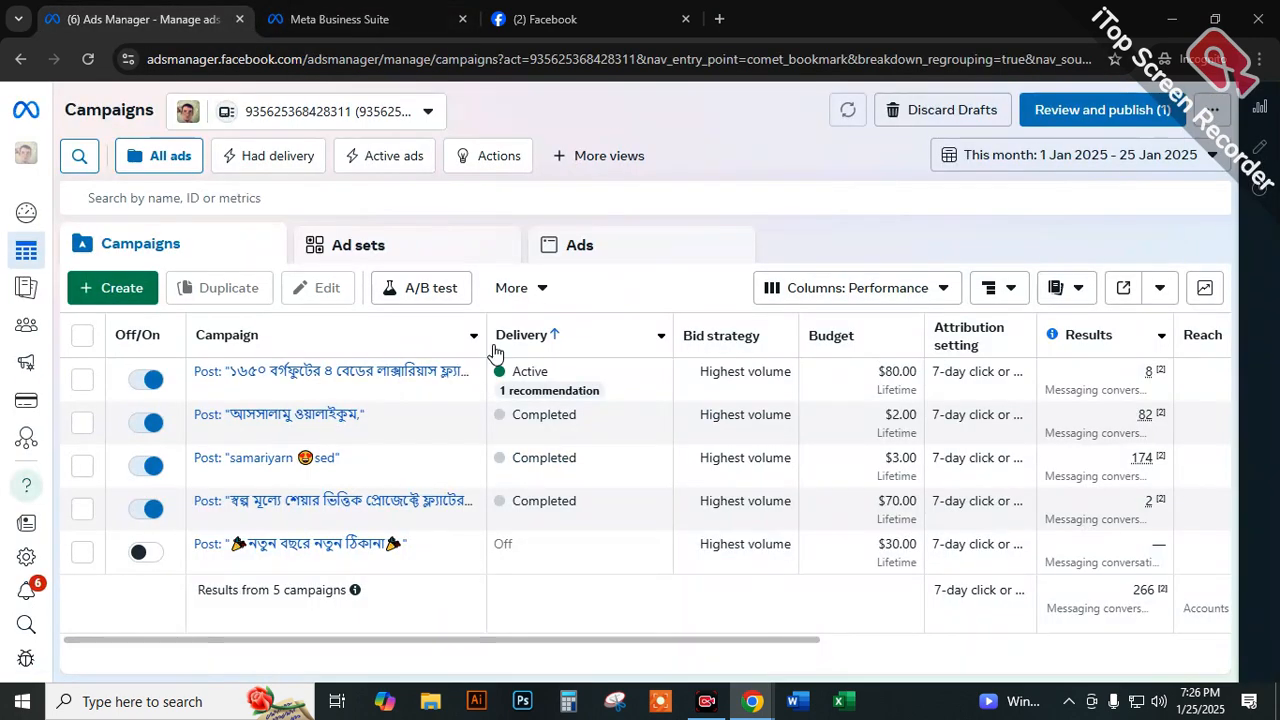
click(128, 290)
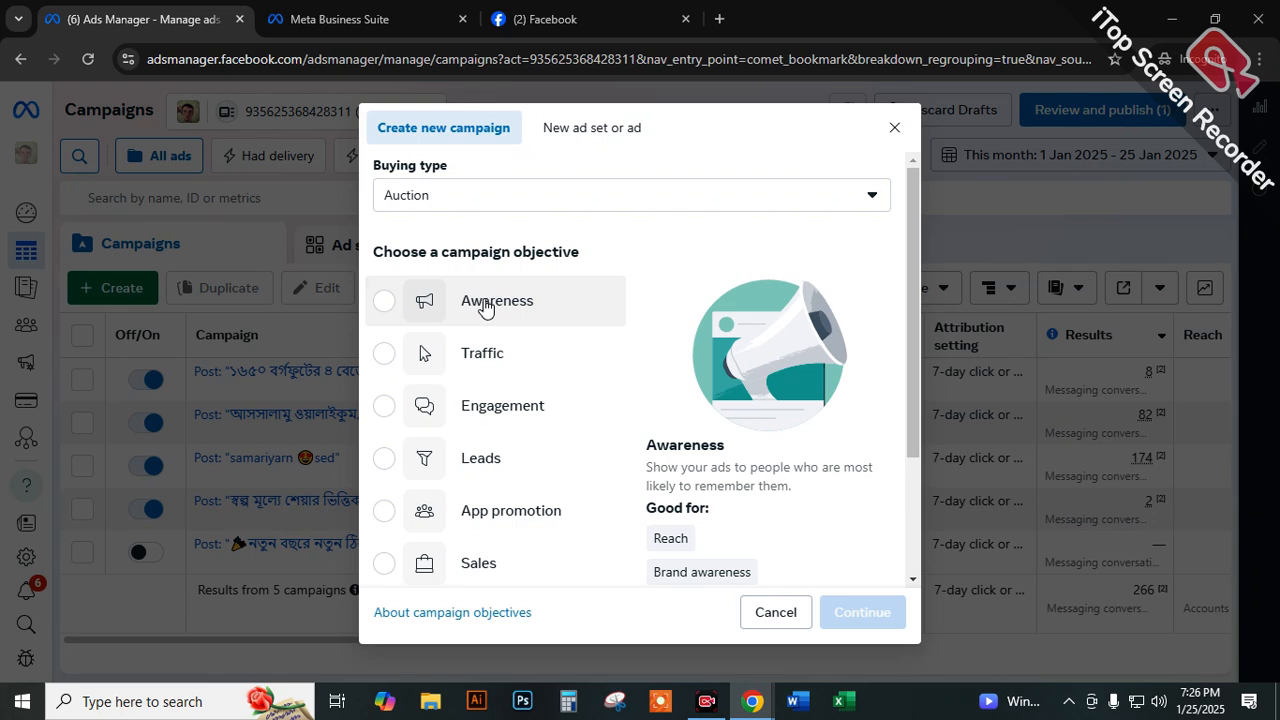
click(458, 307)
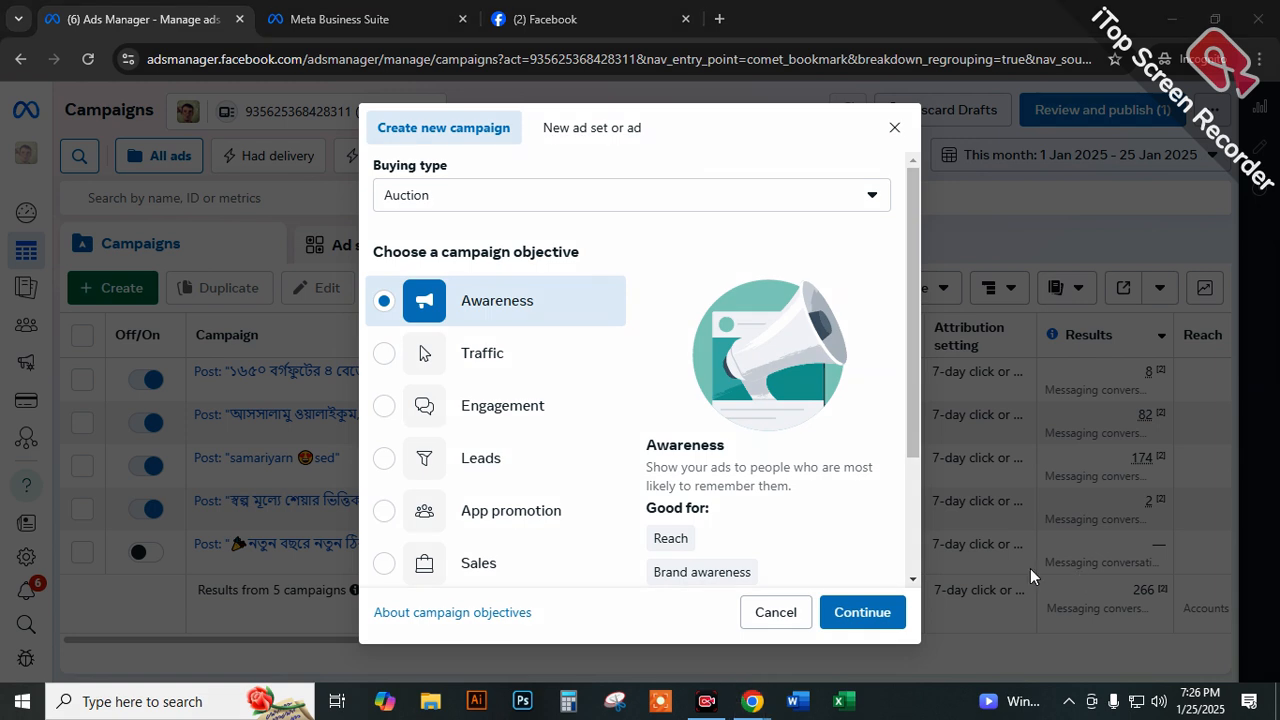
Draw red frames around the campaign objective list and the buying type section.
drag(366, 240, 545, 510)
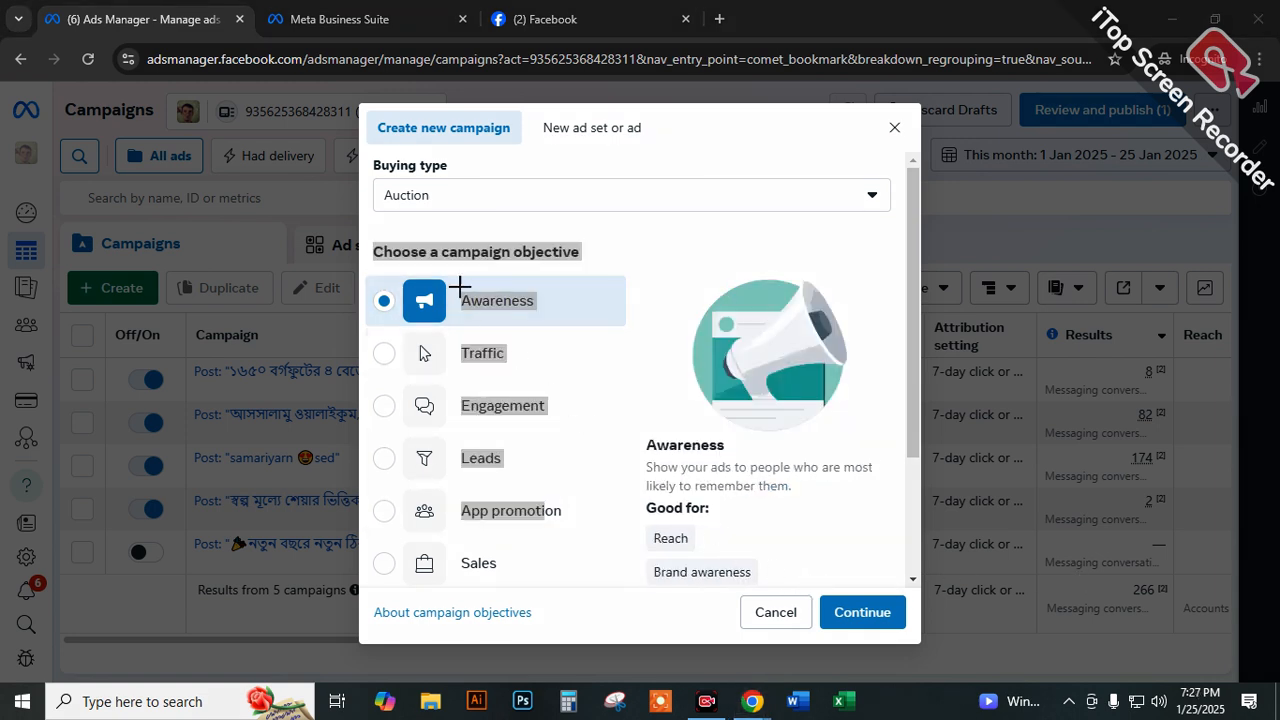
mouse_move(358, 210)
mouse_down()
mouse_move(600, 608)
mouse_move(624, 598)
mouse_up()
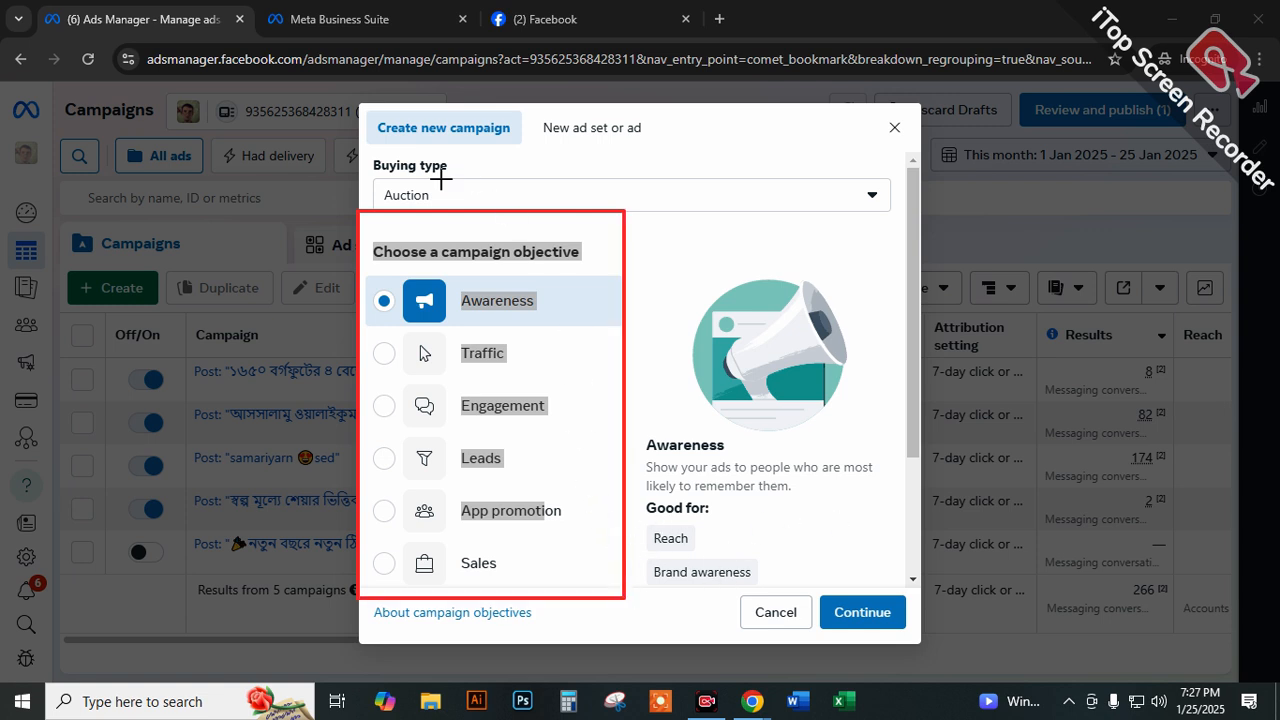
mouse_move(363, 141)
mouse_down()
mouse_move(495, 208)
mouse_move(886, 224)
mouse_up()
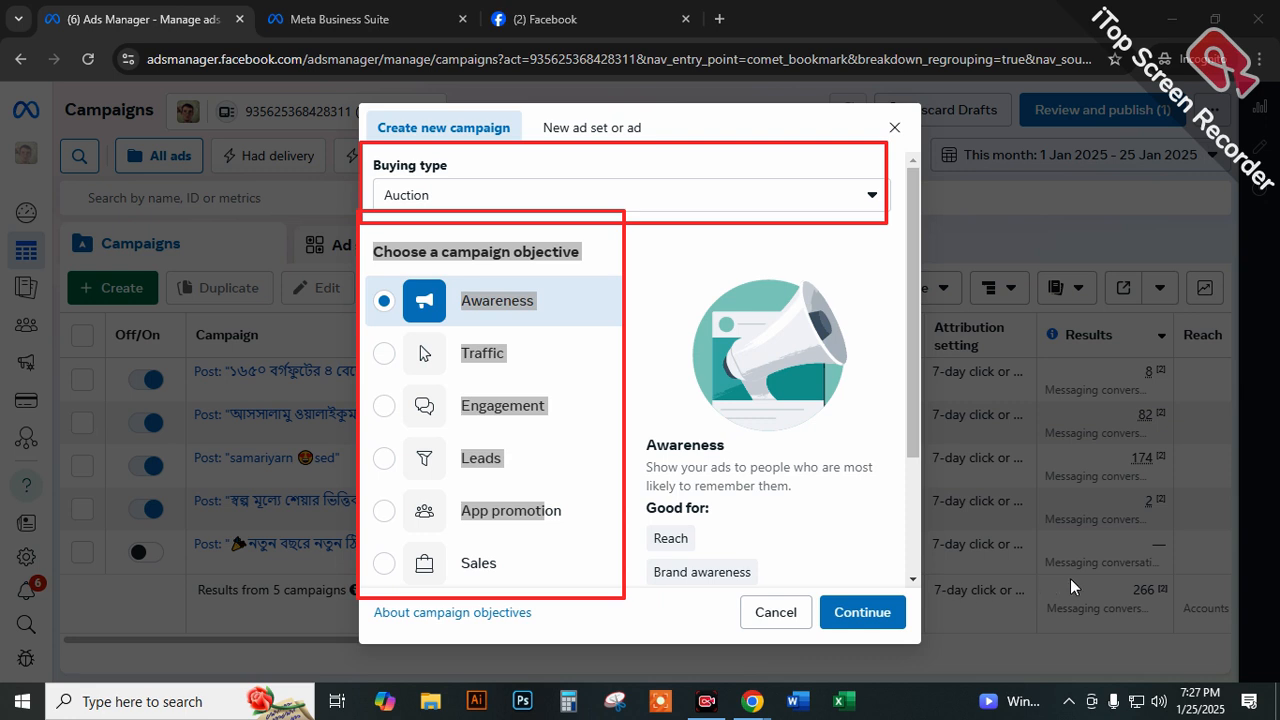
Clear the drawings, check the Brand awareness explanation and close the new campaign dialog.
drag(867, 298, 883, 425)
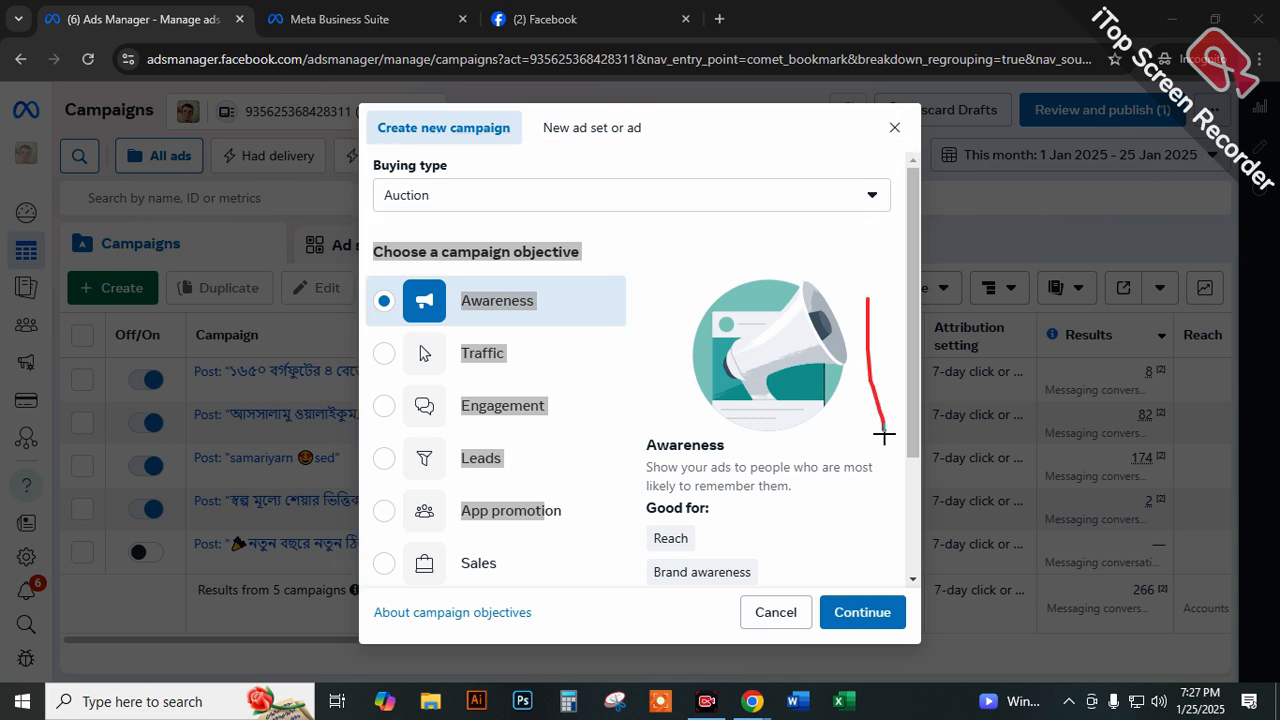
click(1079, 576)
click(706, 574)
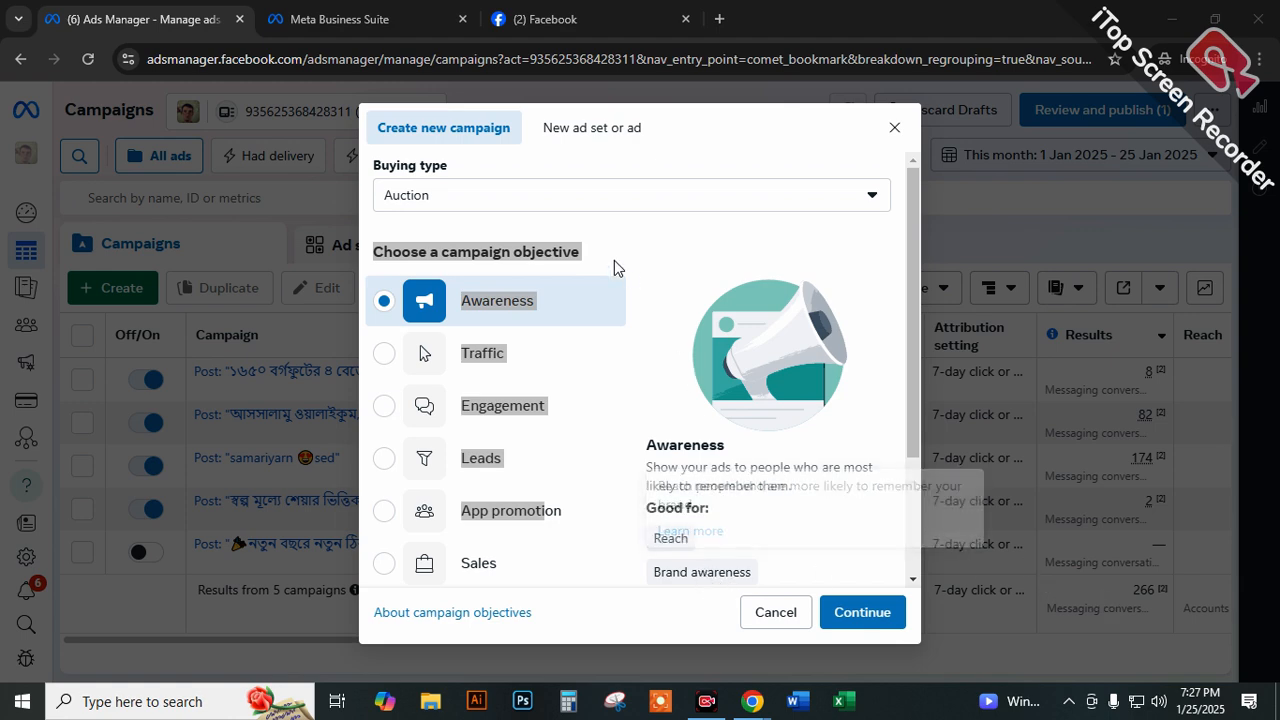
click(718, 185)
click(895, 127)
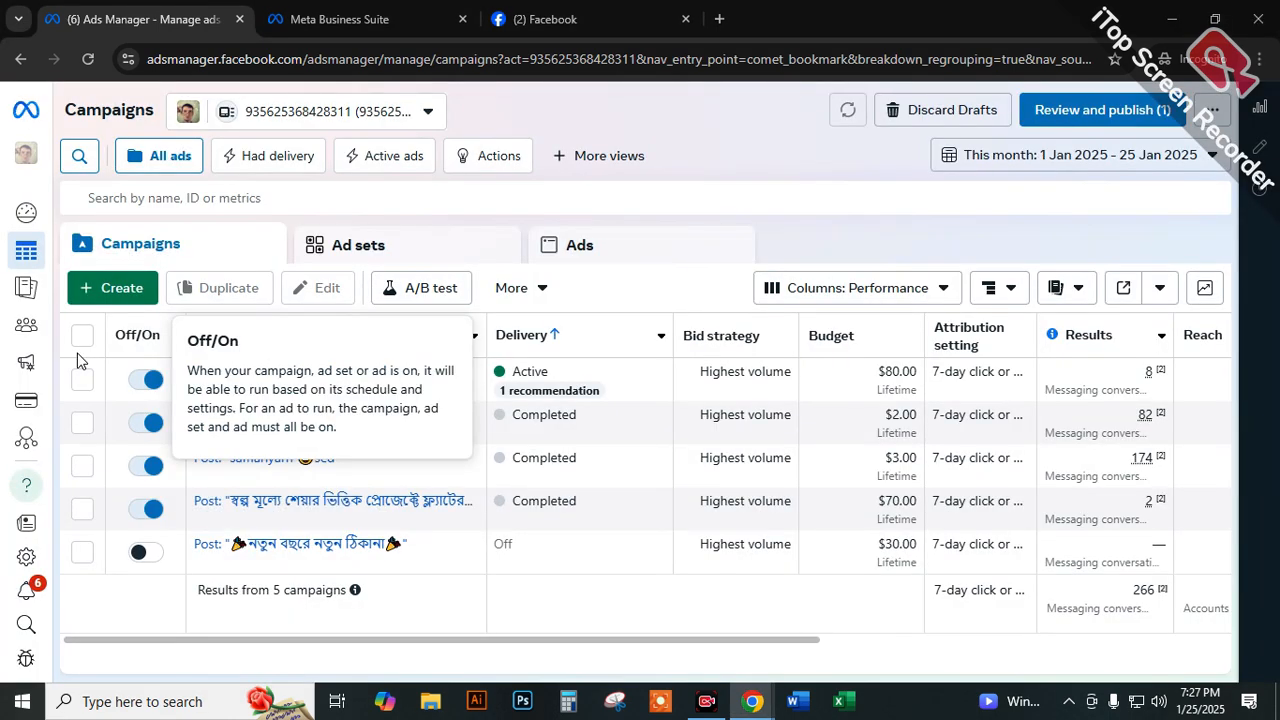
Start a new campaign and set its buying type to Reservation to see which objectives it offers.
click(112, 288)
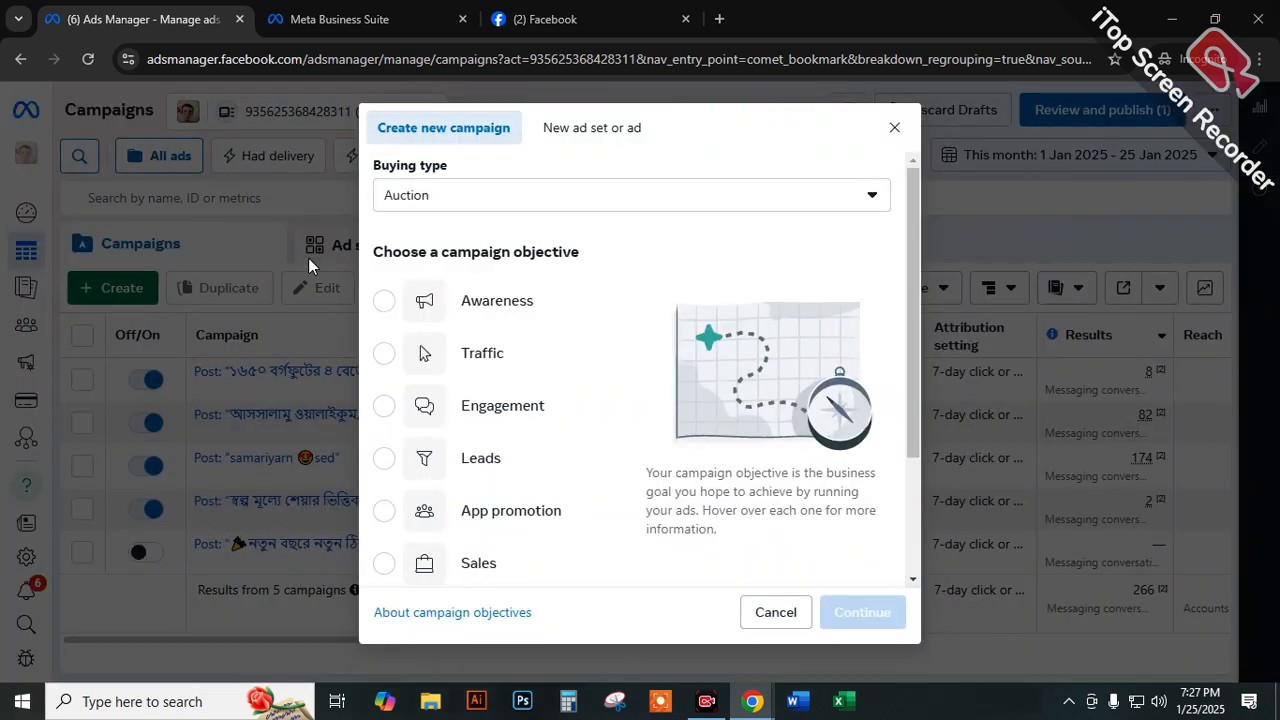
click(463, 204)
click(461, 203)
click(461, 203)
click(432, 245)
click(478, 211)
click(500, 271)
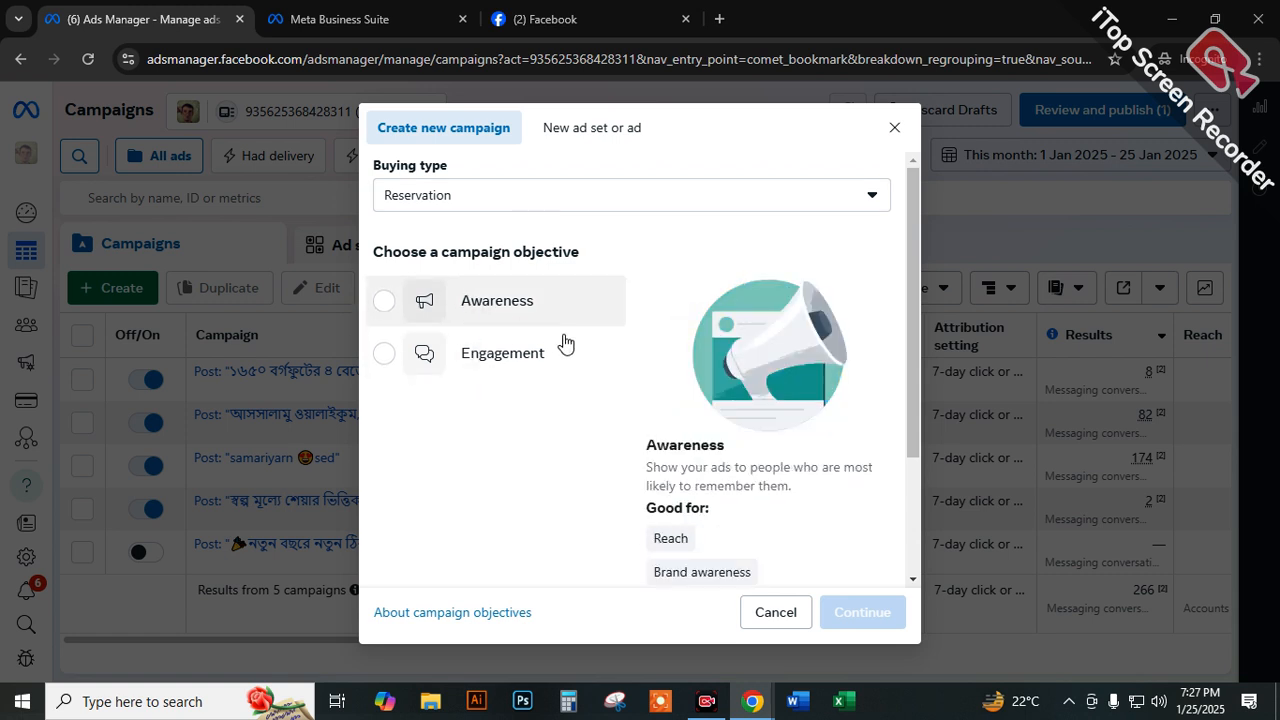
Set the new campaign's buying type back to Auction.
click(414, 200)
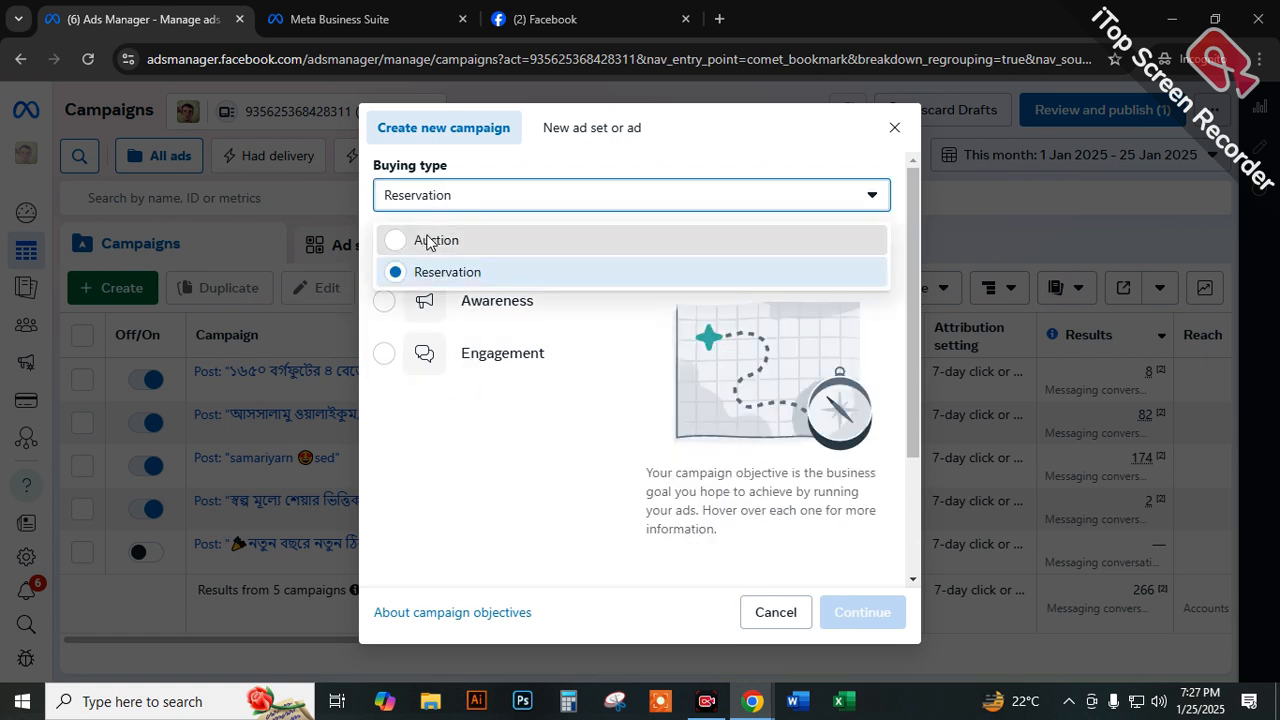
click(428, 242)
triple_click(636, 236)
click(631, 233)
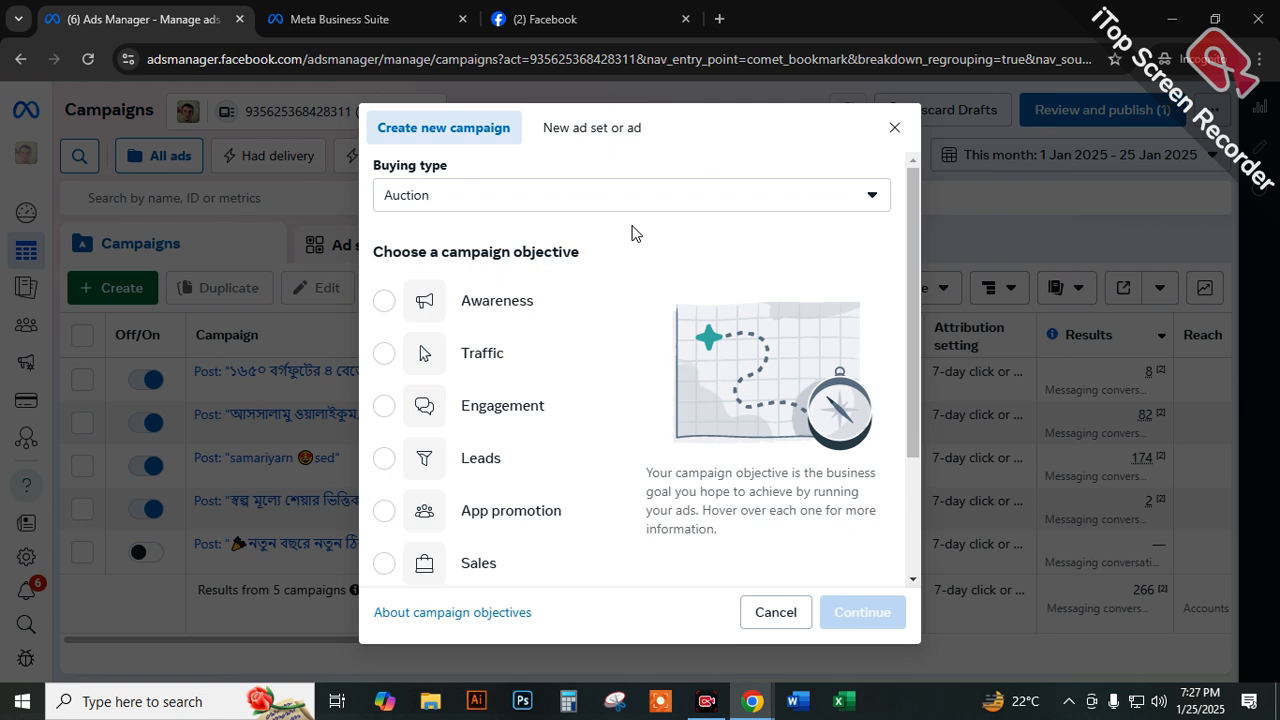
Draw a red frame around the campaign objective list and a second one around its heading.
mouse_move(480, 310)
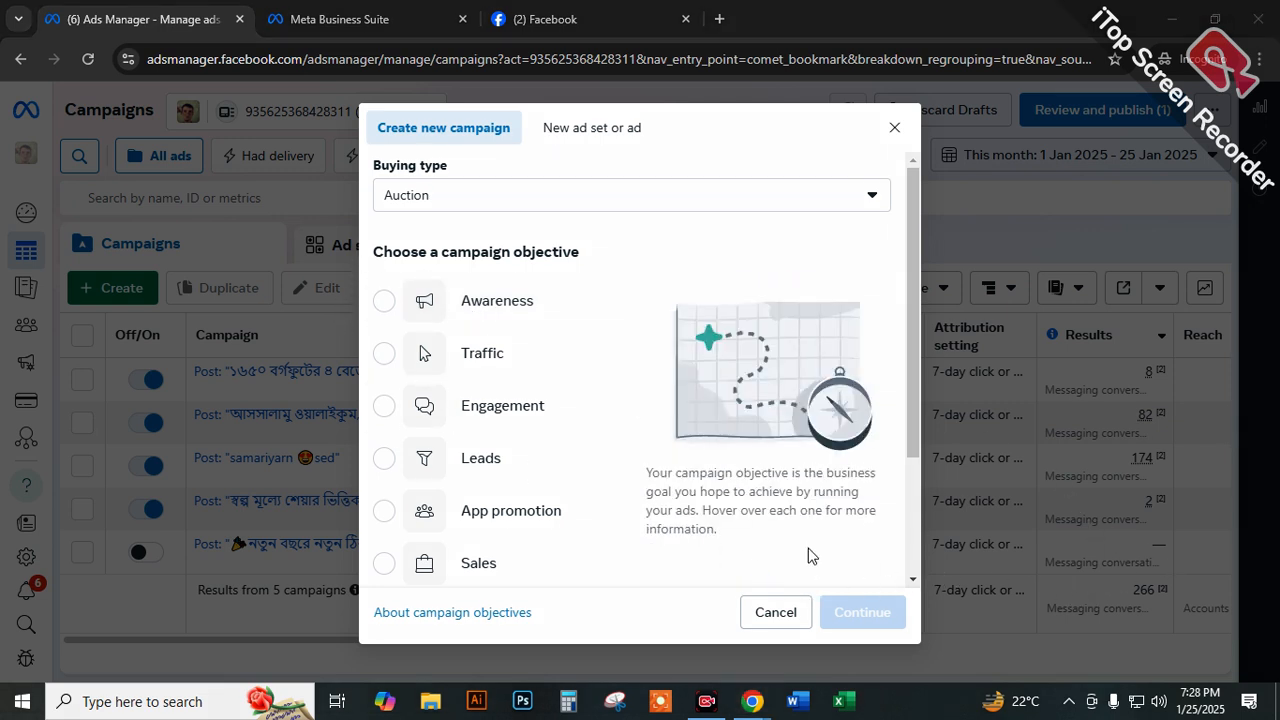
mouse_move(369, 234)
mouse_down()
mouse_move(523, 460)
mouse_move(583, 594)
mouse_move(598, 590)
mouse_move(586, 588)
mouse_up()
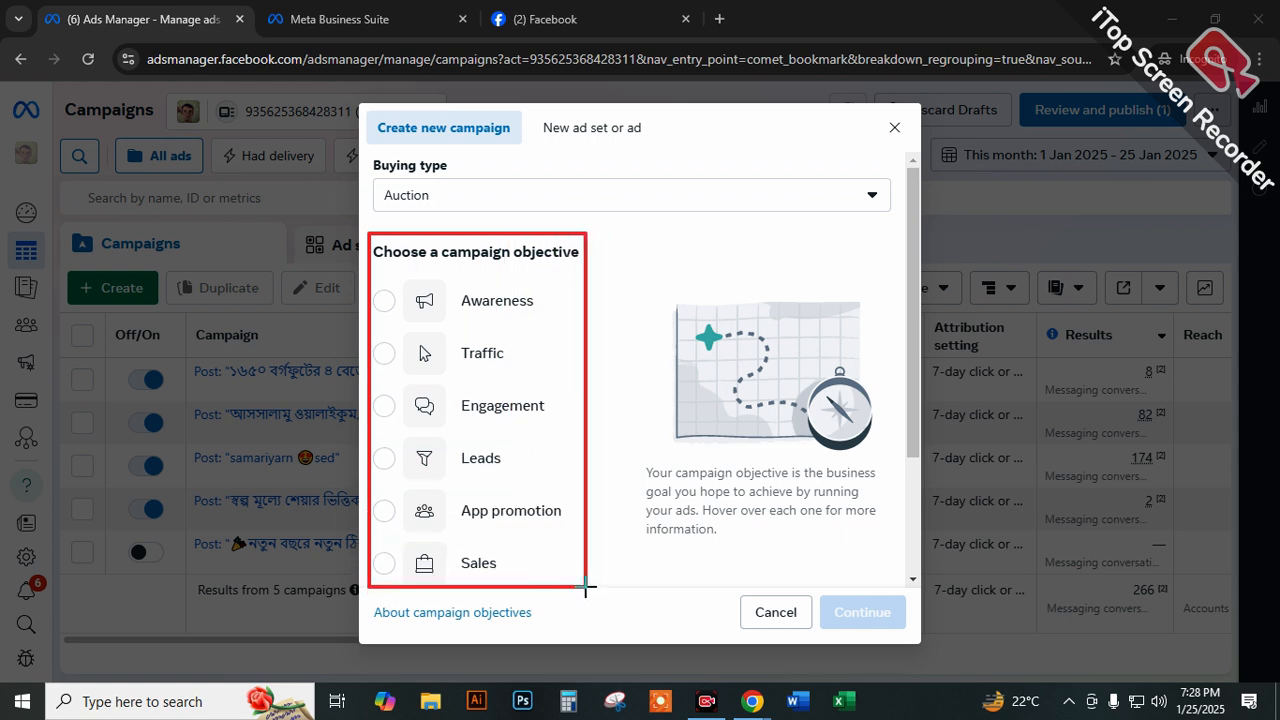
mouse_move(369, 231)
mouse_down()
mouse_move(473, 285)
mouse_move(588, 270)
mouse_up()
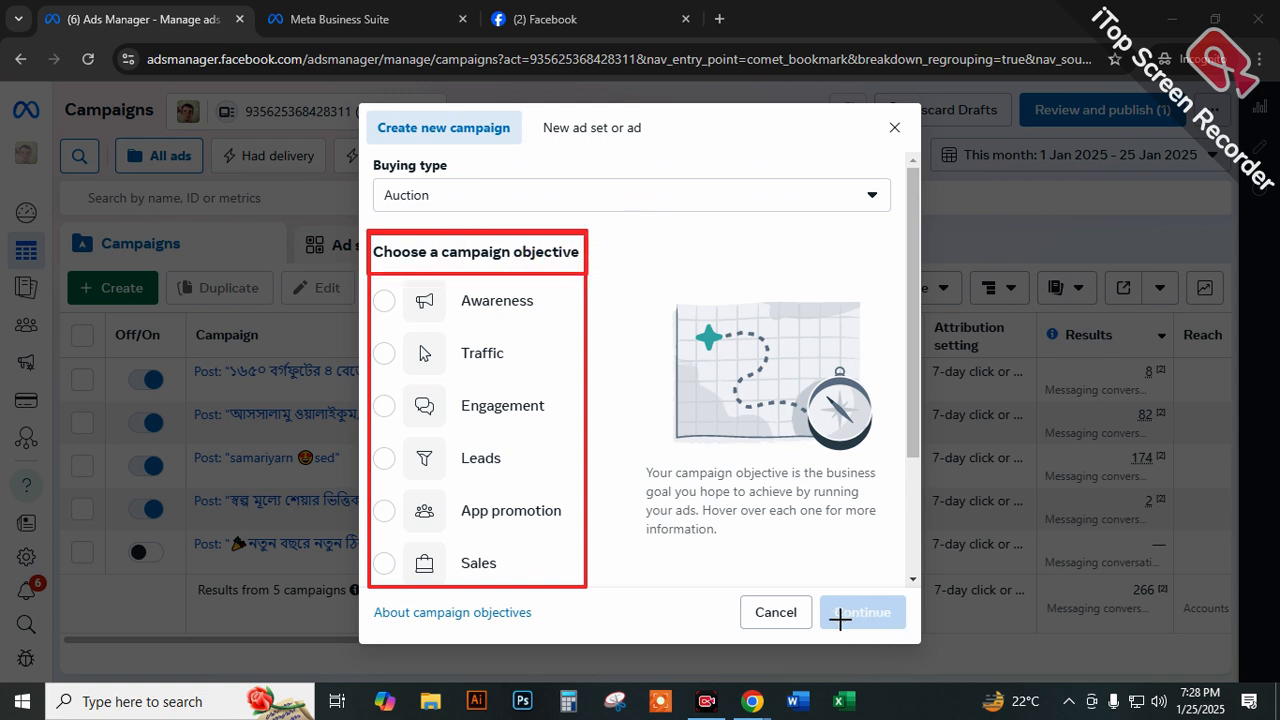
Handwrite an underlined "Reach" over the buying type area and add two check marks over the campaign table.
mouse_move(629, 198)
mouse_down()
mouse_move(670, 183)
mouse_move(752, 222)
mouse_move(869, 183)
mouse_up()
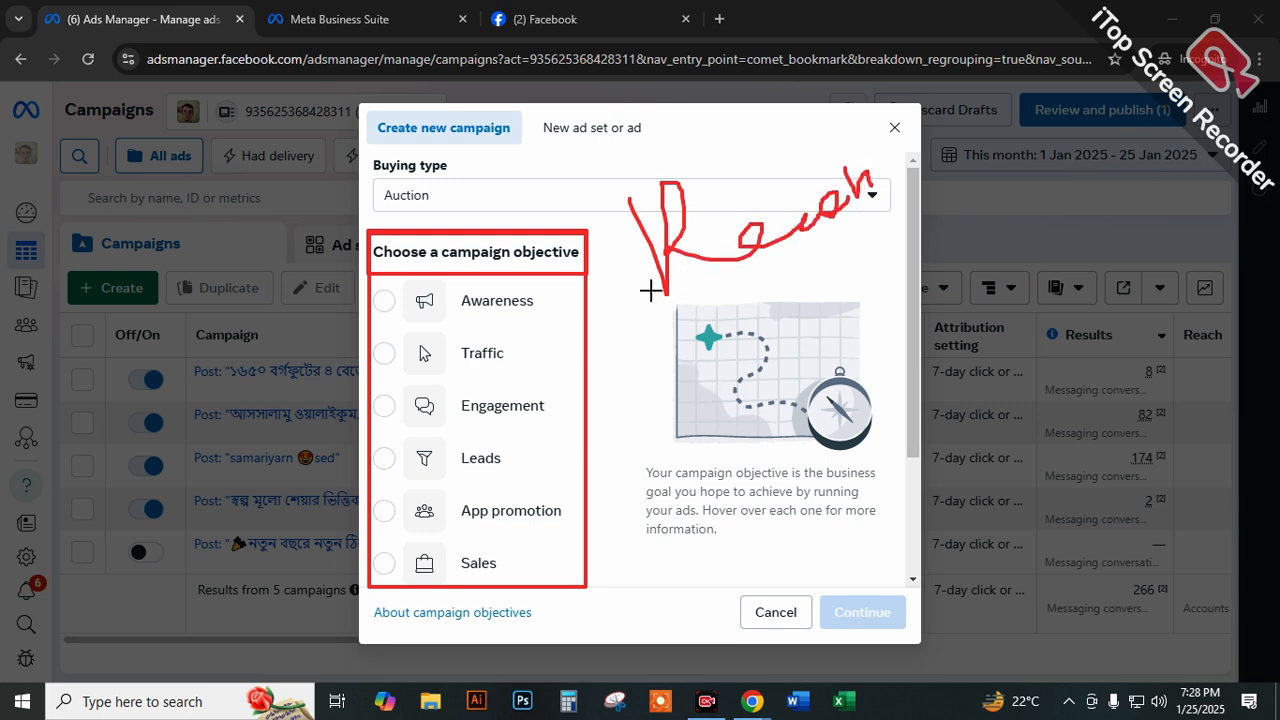
drag(651, 291, 968, 182)
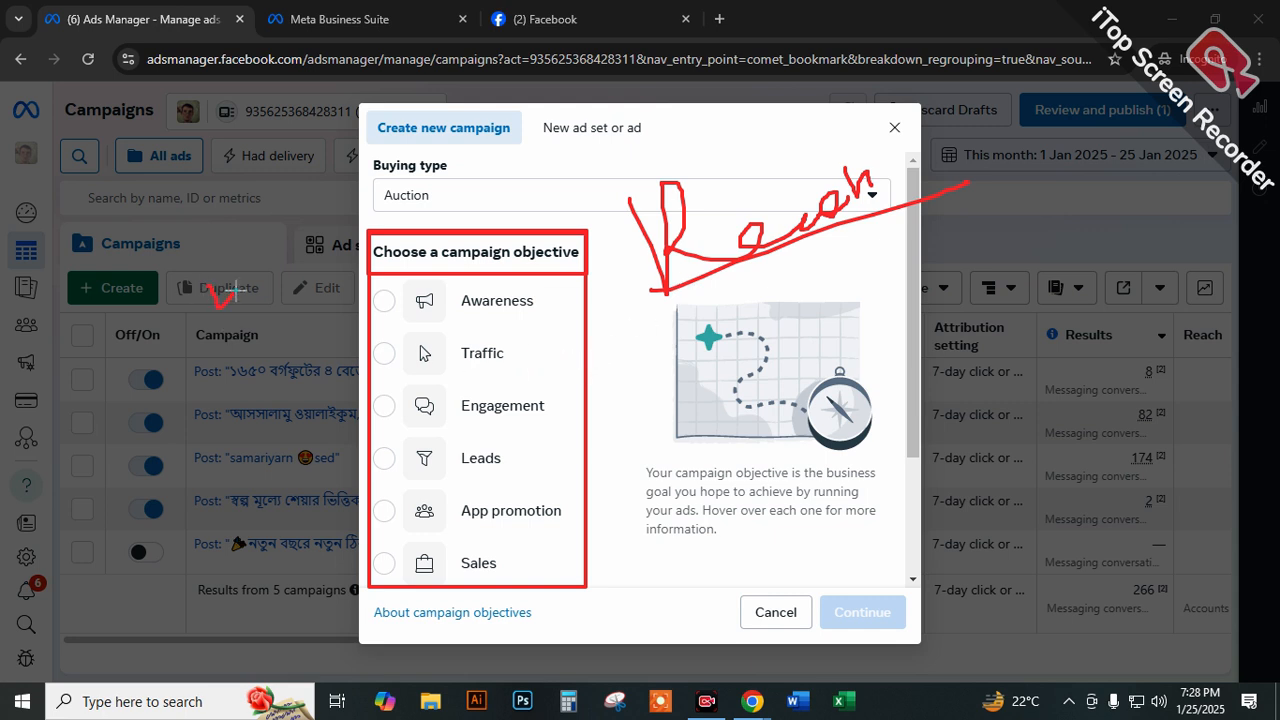
drag(227, 341, 265, 336)
Outline the Awareness objective, and draw five stacked check marks beside the objectives and a small loop below "Reach".
mouse_move(505, 278)
mouse_down()
mouse_move(425, 282)
mouse_move(410, 325)
mouse_move(528, 323)
mouse_move(506, 272)
mouse_up()
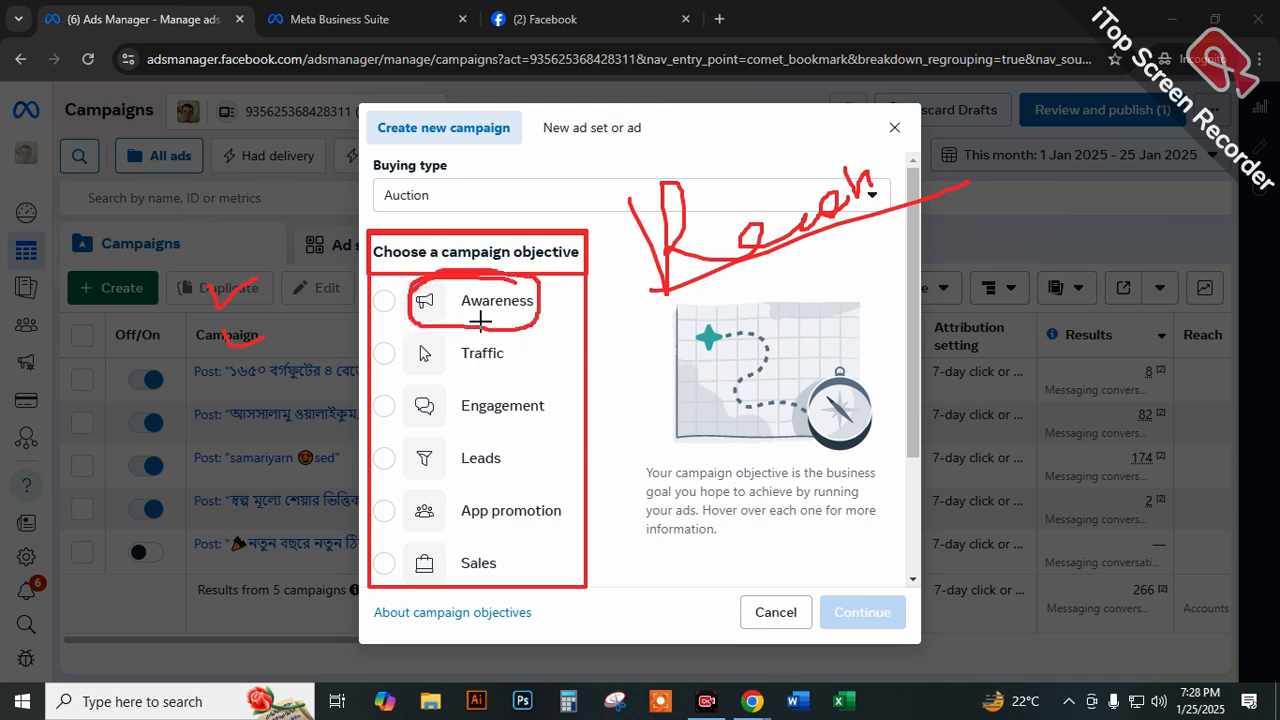
drag(610, 338, 655, 331)
mouse_move(614, 374)
mouse_down()
mouse_move(625, 388)
mouse_move(660, 369)
mouse_move(682, 404)
mouse_up()
mouse_move(620, 430)
mouse_down()
mouse_move(640, 455)
mouse_move(690, 432)
mouse_up()
drag(606, 476, 670, 472)
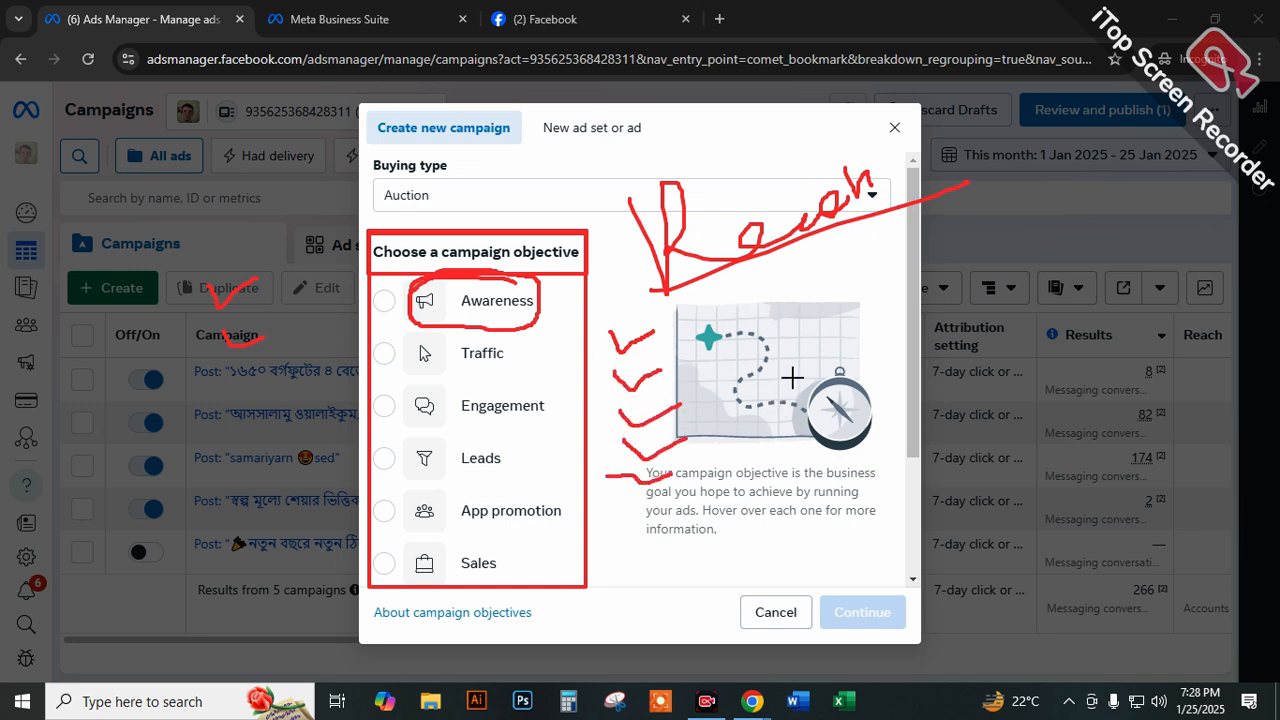
mouse_move(862, 263)
mouse_down()
mouse_move(848, 292)
mouse_move(856, 264)
mouse_up()
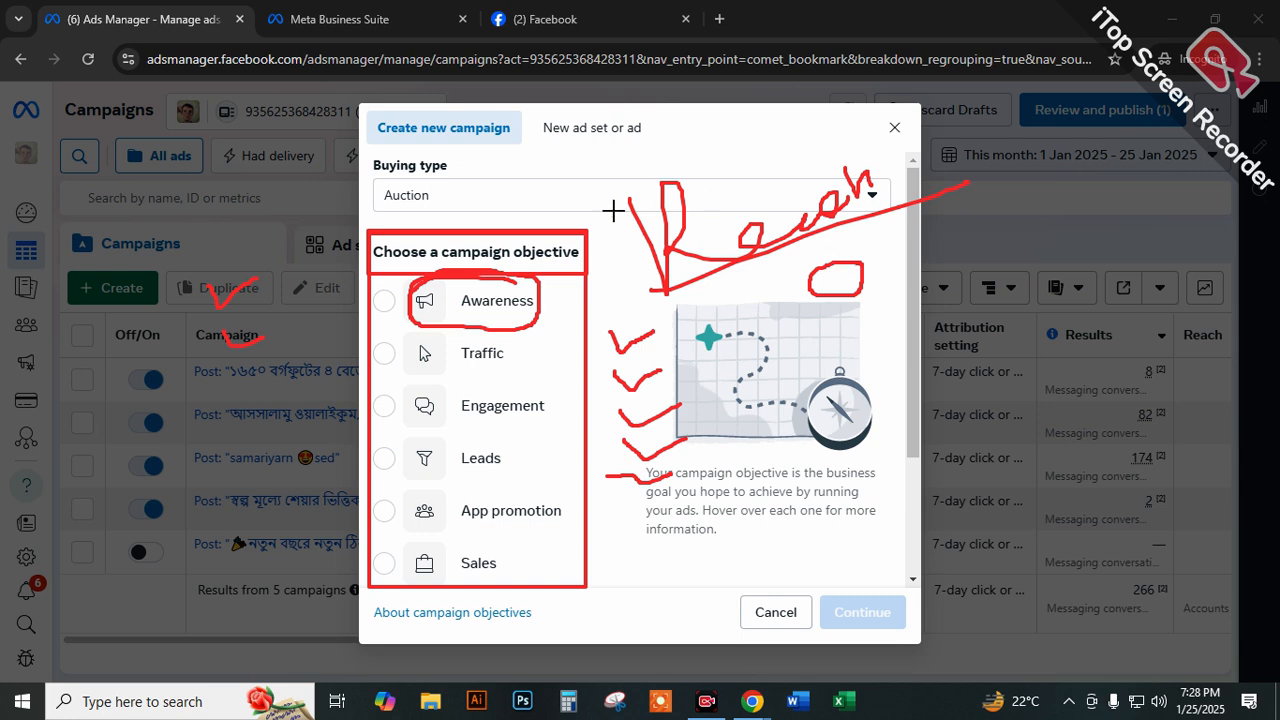
Underline and box Awareness, circle its megaphone symbol and draw an arrow from it up to the buying type.
drag(448, 318, 523, 318)
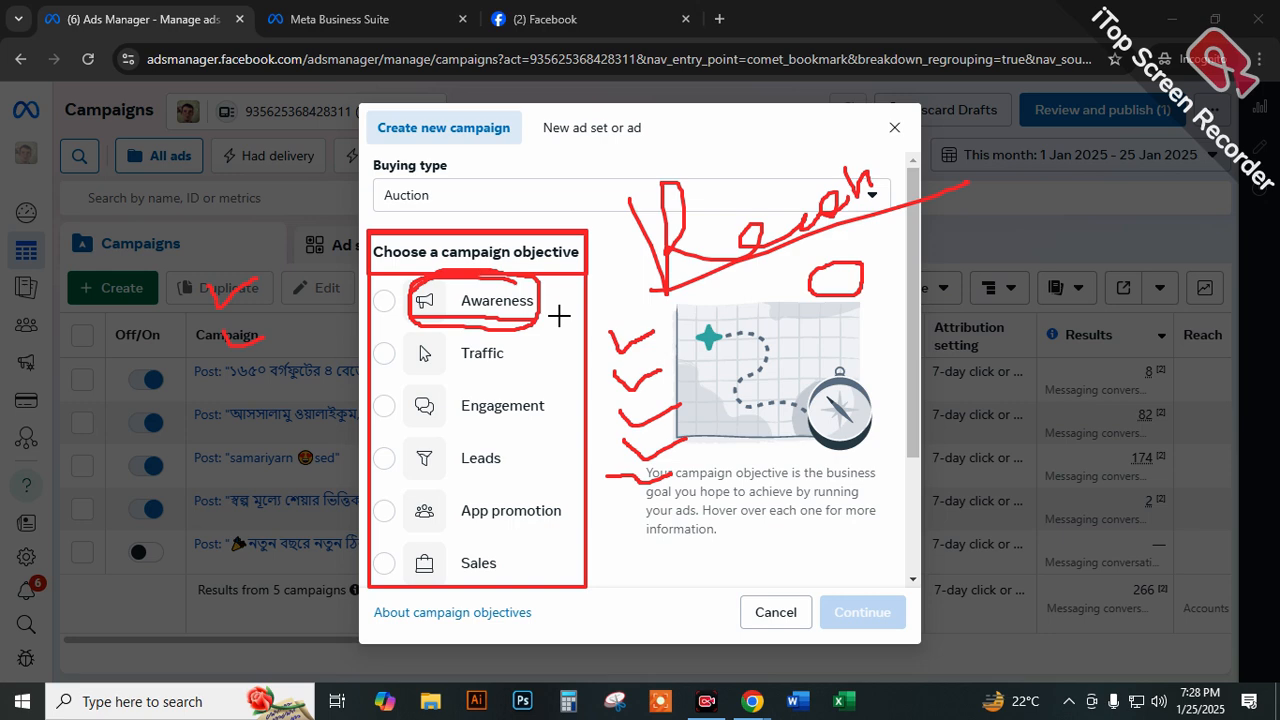
mouse_move(409, 288)
mouse_down()
mouse_move(540, 287)
mouse_move(515, 326)
mouse_move(412, 320)
mouse_move(408, 296)
mouse_up()
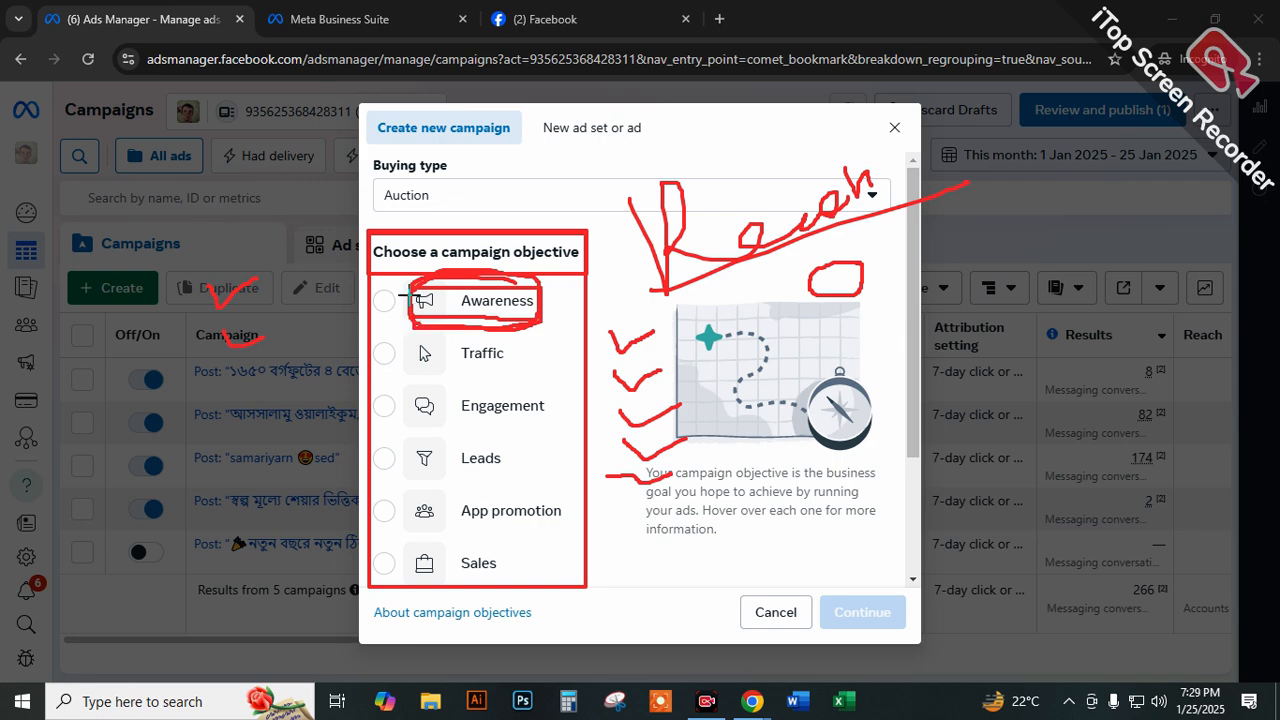
mouse_move(408, 296)
mouse_down()
mouse_move(452, 292)
mouse_move(440, 324)
mouse_move(404, 312)
mouse_move(440, 287)
mouse_move(444, 312)
mouse_move(416, 312)
mouse_move(415, 286)
mouse_up()
mouse_move(468, 264)
mouse_down()
mouse_move(468, 216)
mouse_move(518, 188)
mouse_move(503, 212)
mouse_move(500, 178)
mouse_move(522, 190)
mouse_move(508, 222)
mouse_move(498, 187)
mouse_up()
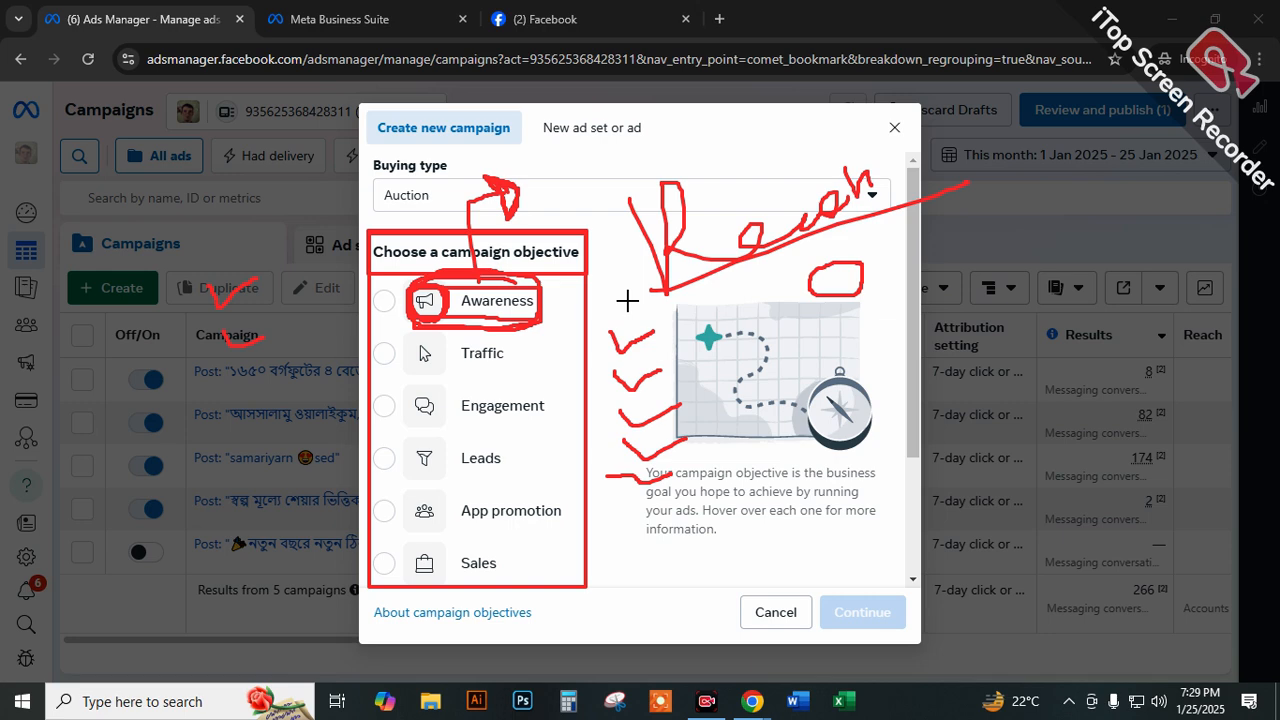
drag(445, 420, 697, 385)
drag(440, 565, 547, 566)
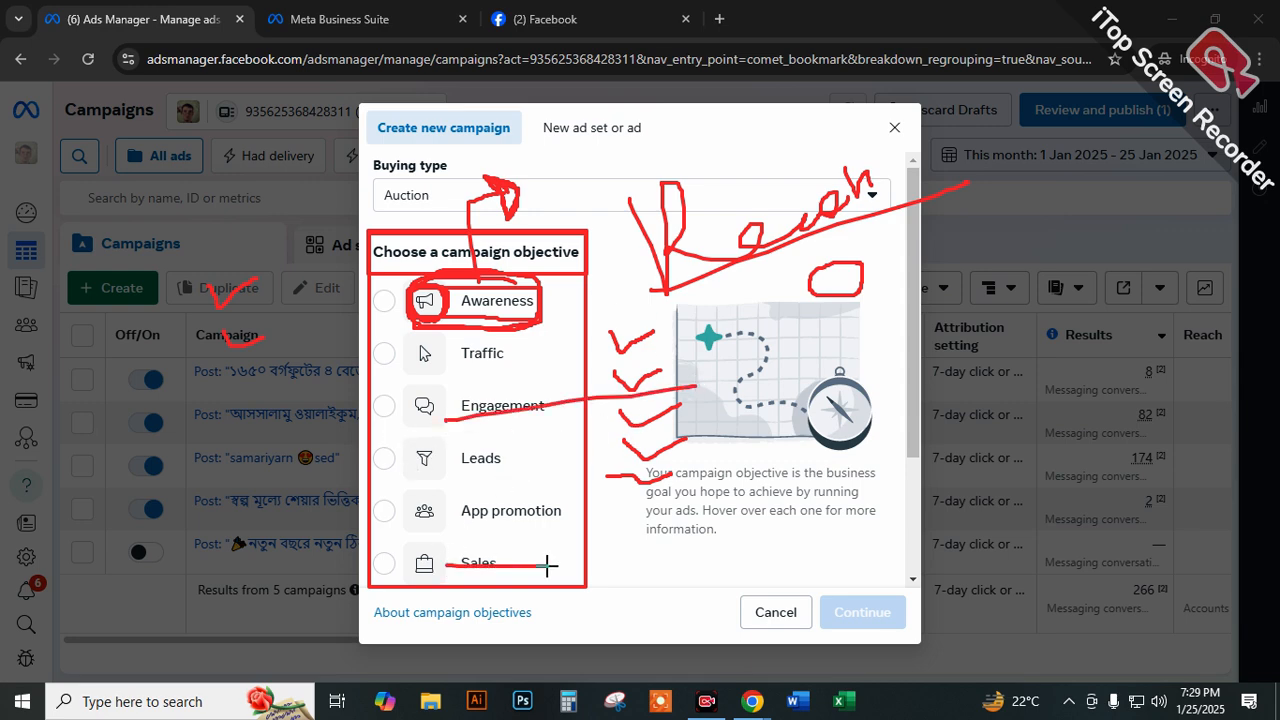
key(ctrl+z)
key(ctrl+z)
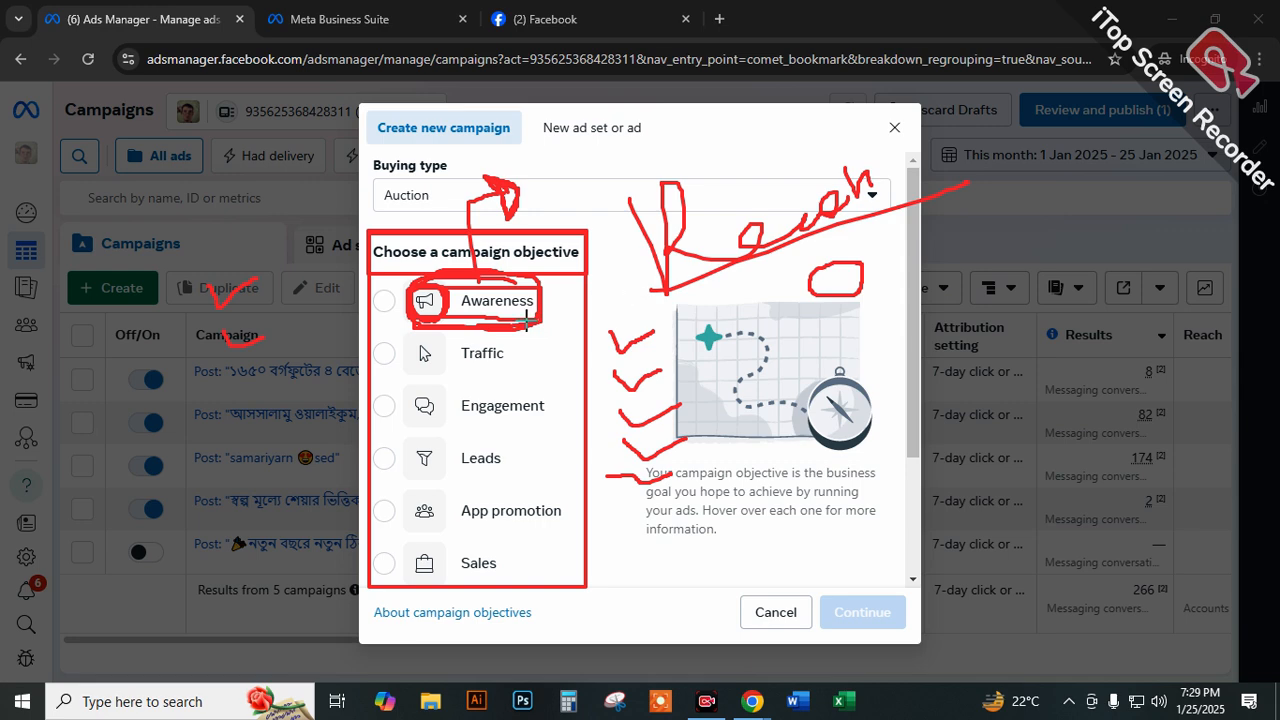
Draw a red frame around the Traffic objective.
mouse_move(504, 342)
mouse_down()
mouse_move(412, 343)
mouse_move(403, 370)
mouse_move(514, 371)
mouse_move(516, 342)
mouse_up()
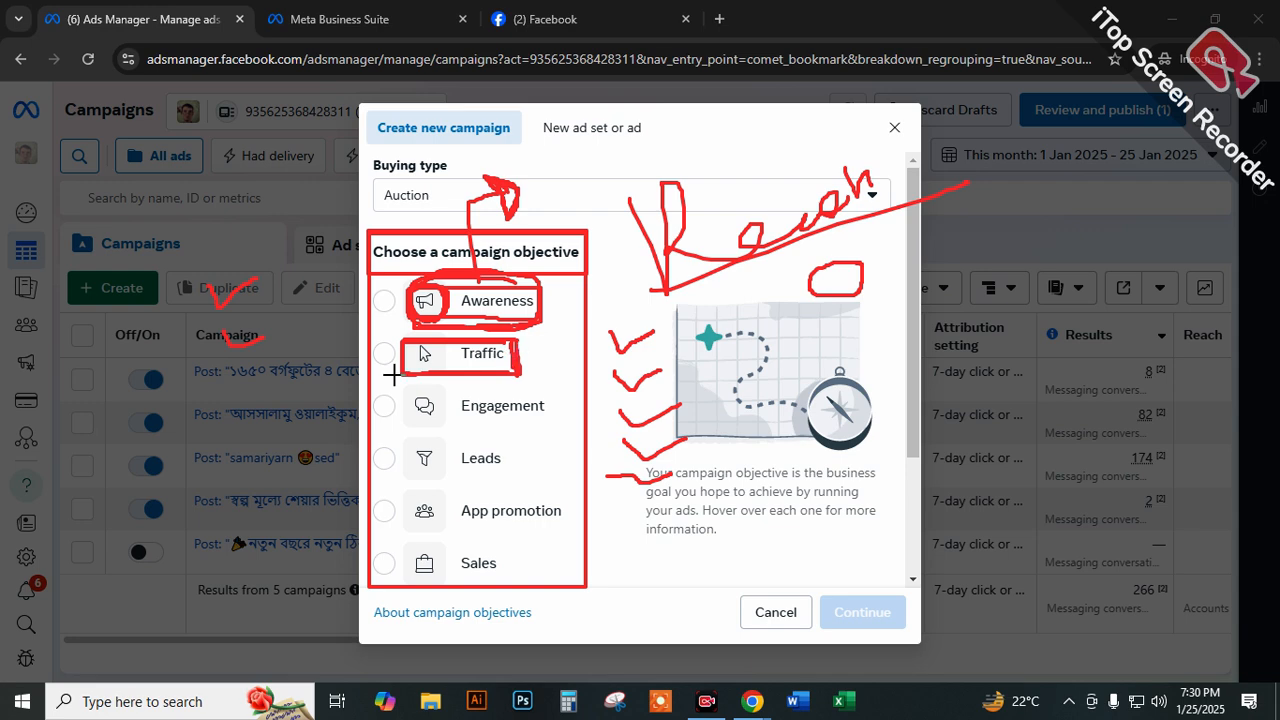
Handwrite a red "2" beside the framed Traffic objective.
mouse_move(533, 351)
mouse_down()
mouse_move(562, 372)
mouse_move(545, 386)
mouse_move(577, 379)
mouse_up()
Choose the Awareness objective and highlight its description and the "Store location awareness" use while reviewing what it is good for.
click(385, 303)
mouse_move(646, 467)
mouse_down()
mouse_move(870, 470)
mouse_move(806, 494)
mouse_up()
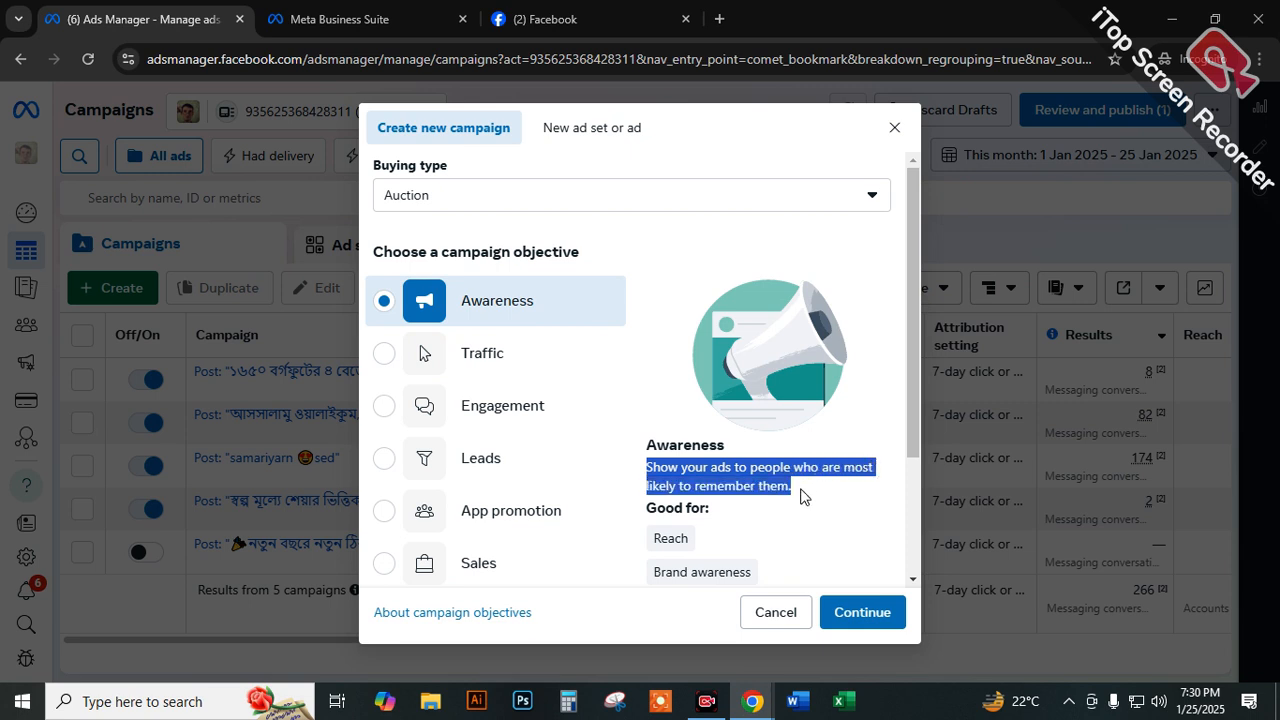
drag(655, 541, 684, 477)
click(734, 574)
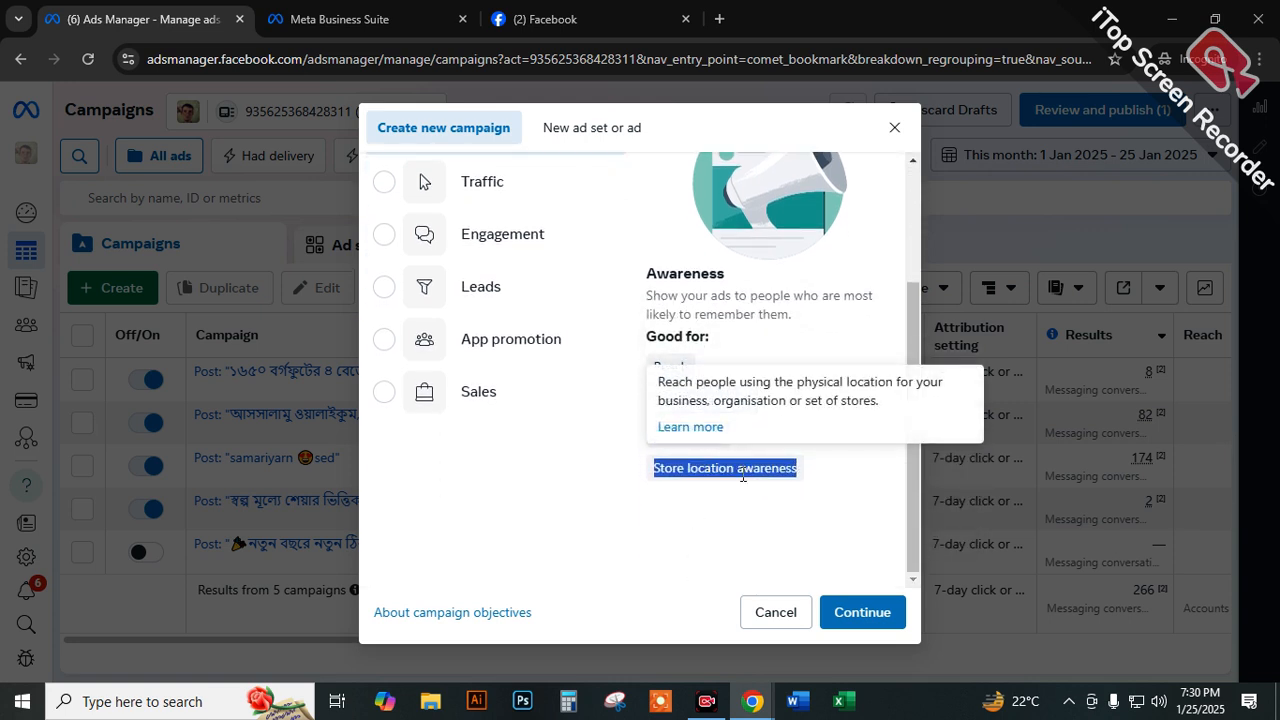
click(726, 491)
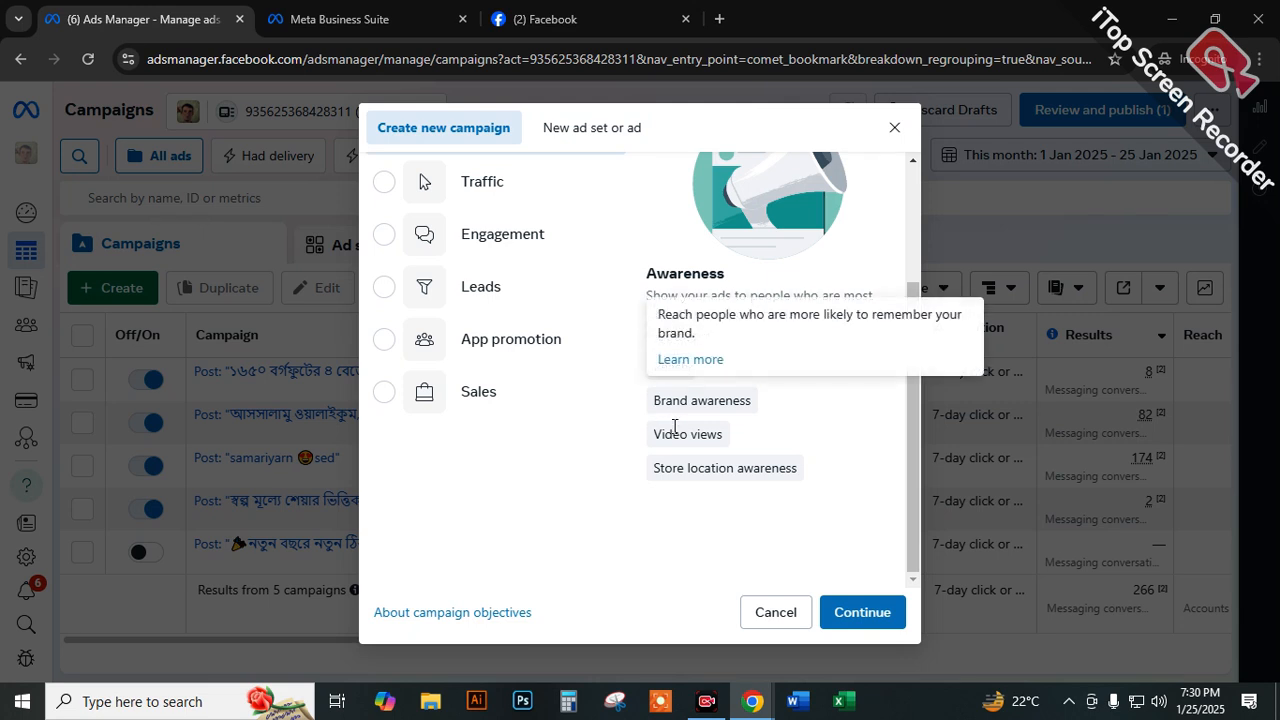
drag(653, 475, 794, 463)
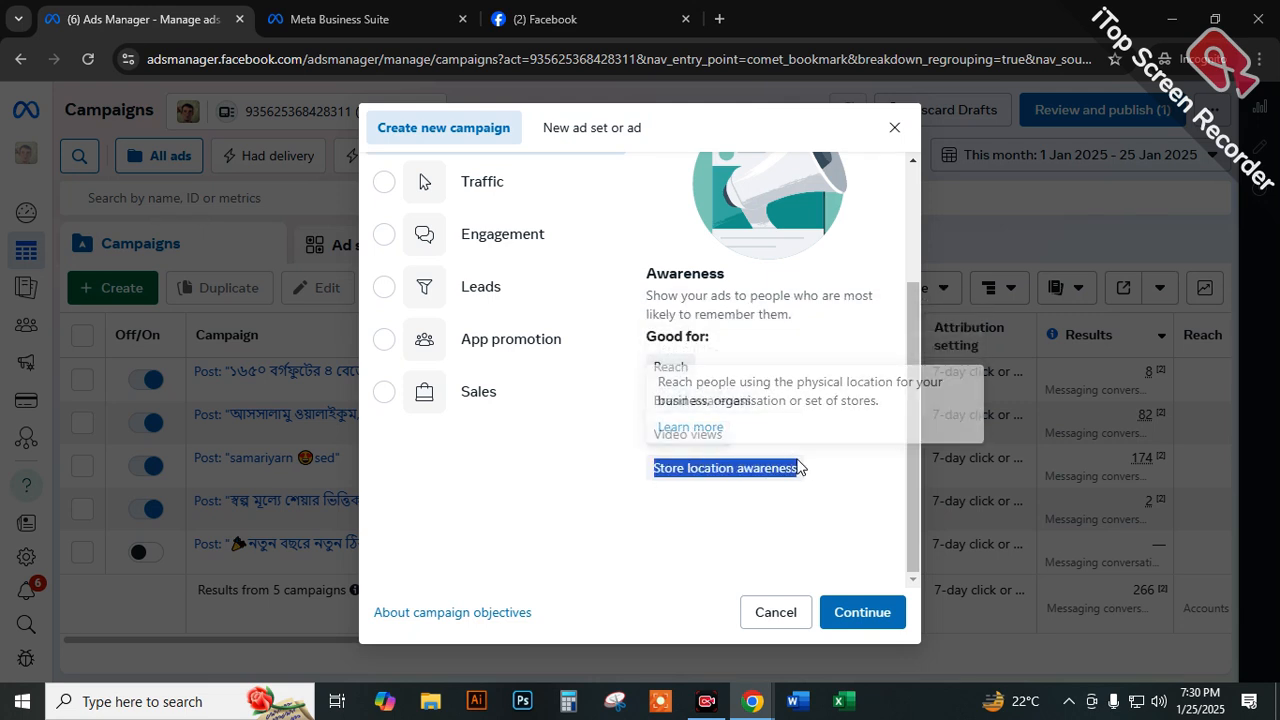
scroll(571, 414, up, 3)
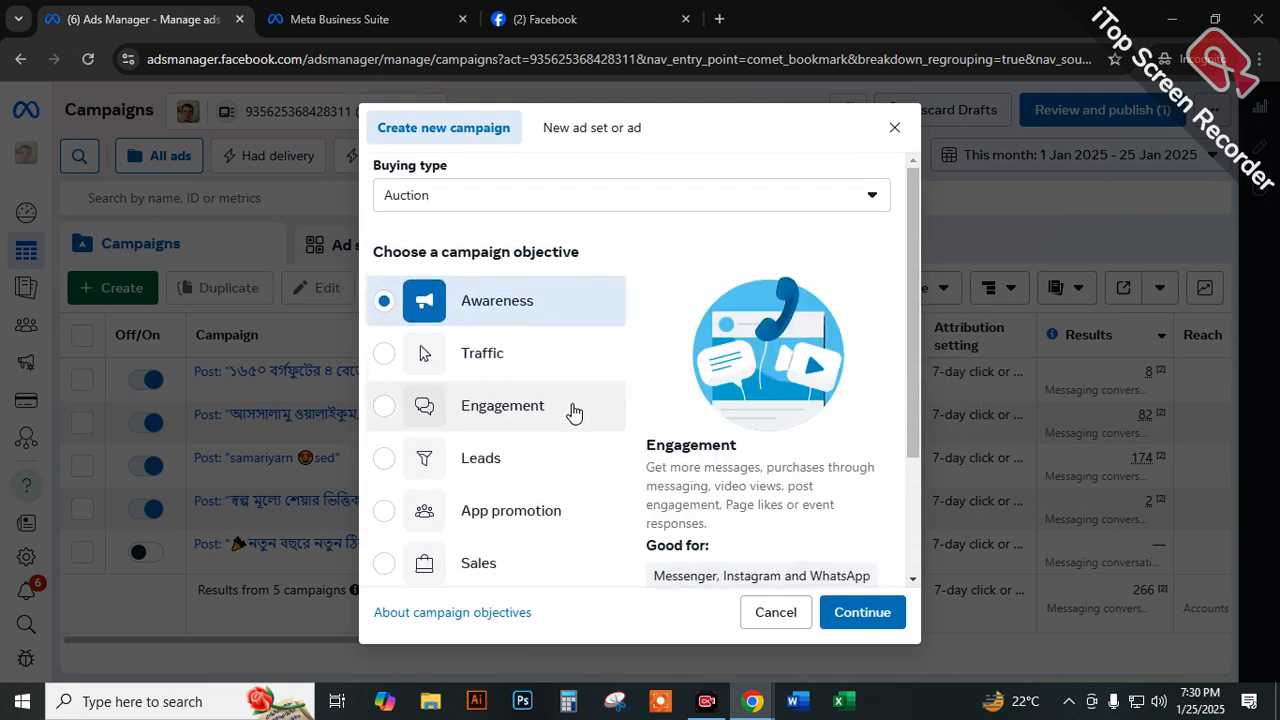
scroll(590, 416, down, 3)
drag(653, 468, 779, 468)
scroll(562, 438, up, 3)
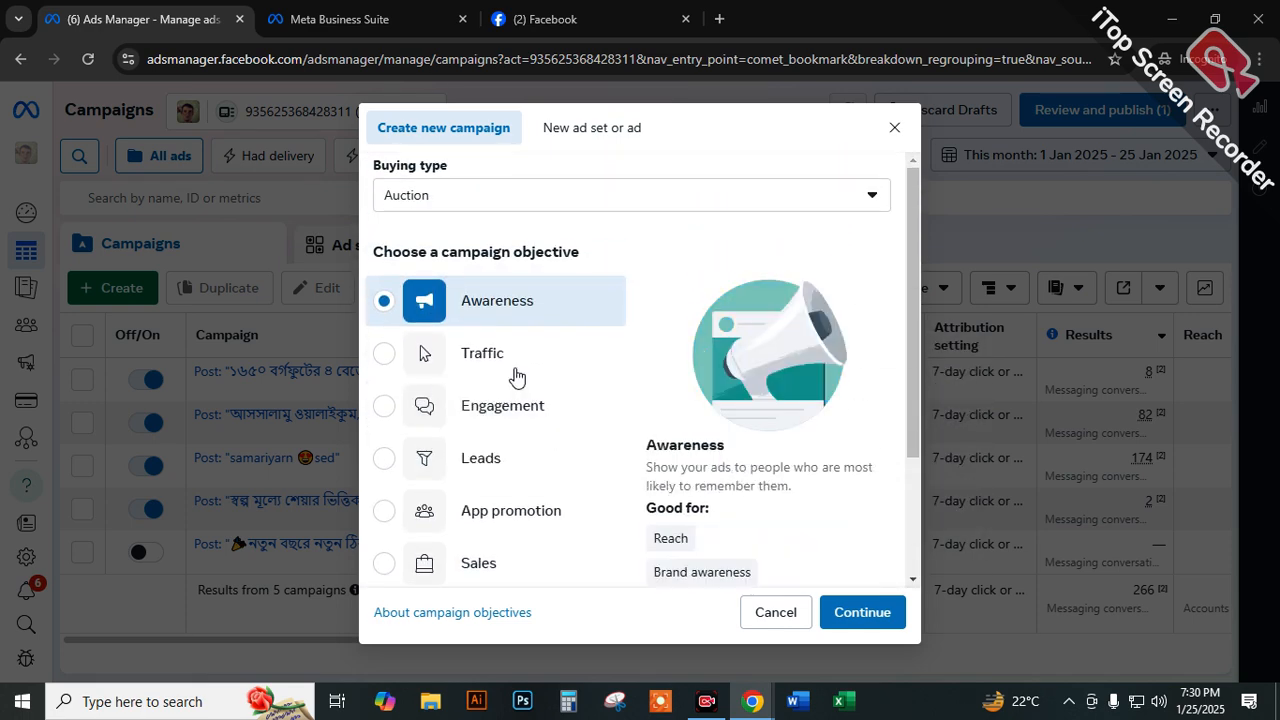
Choose the Traffic objective, highlight the destinations named in its description and review what it is good for.
click(476, 366)
drag(646, 467, 852, 468)
drag(686, 486, 700, 486)
drag(749, 487, 870, 486)
drag(680, 500, 745, 506)
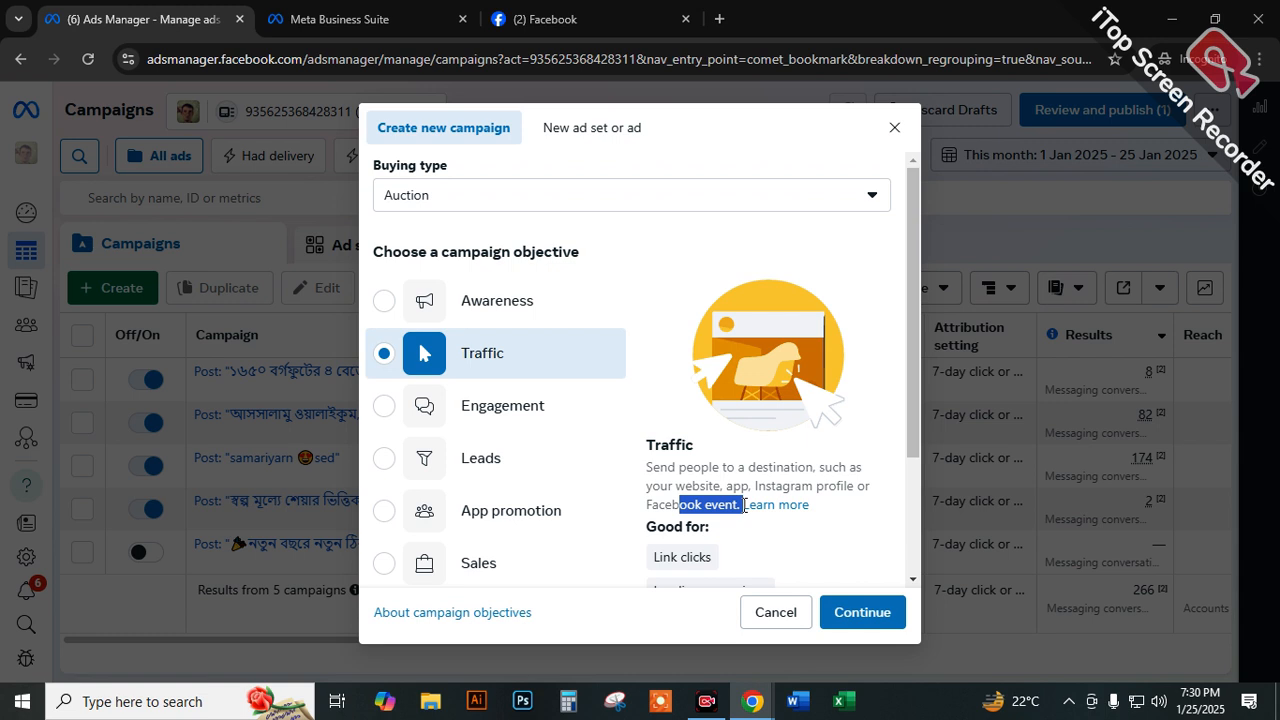
click(461, 358)
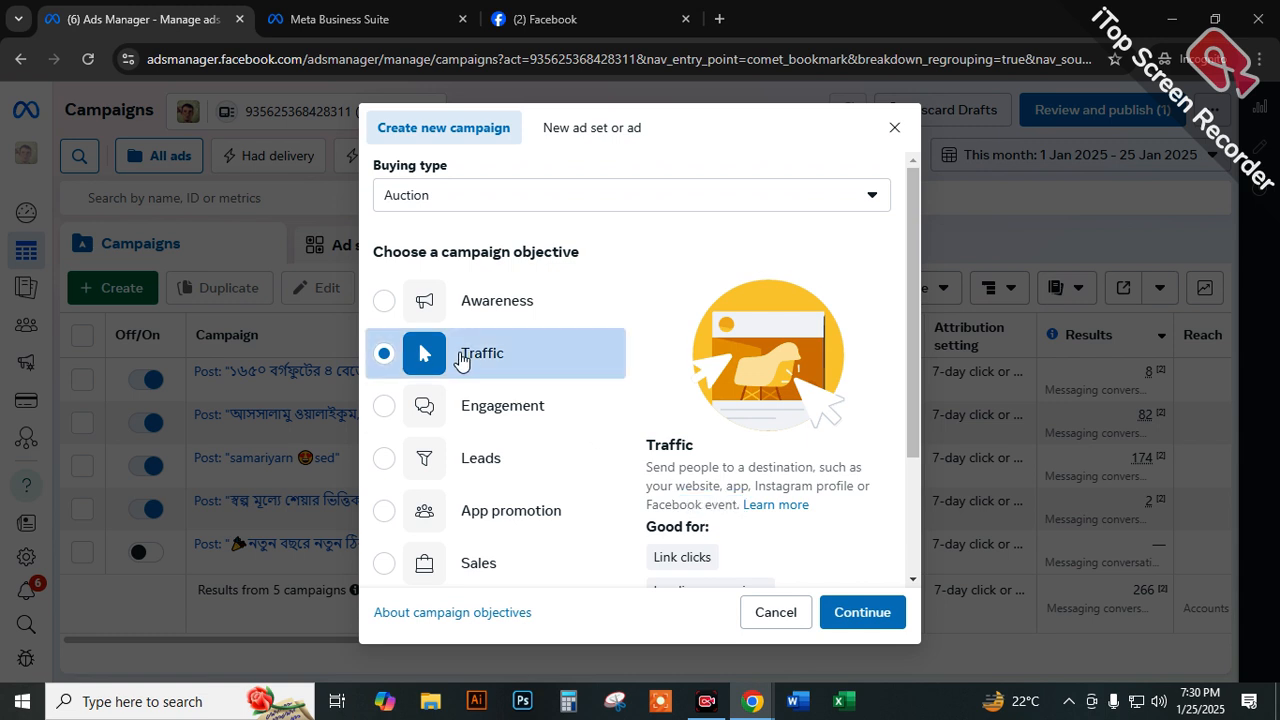
drag(719, 485, 677, 491)
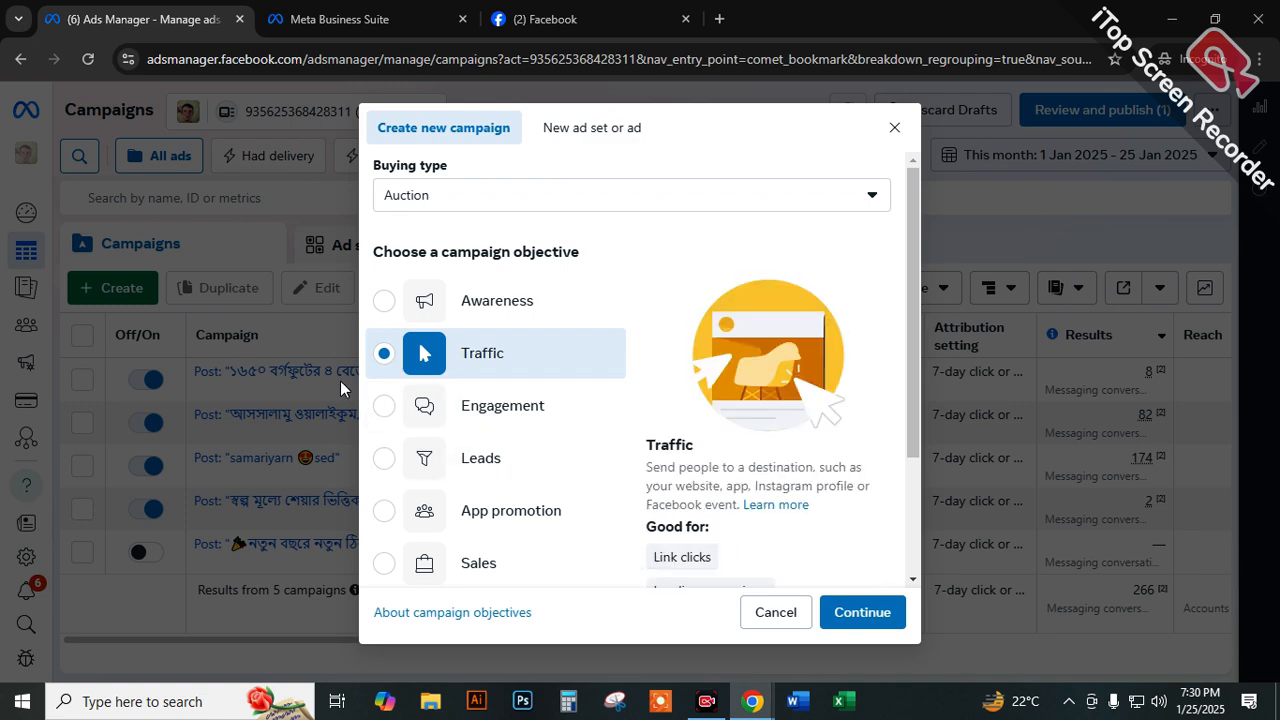
scroll(614, 385, down, 1)
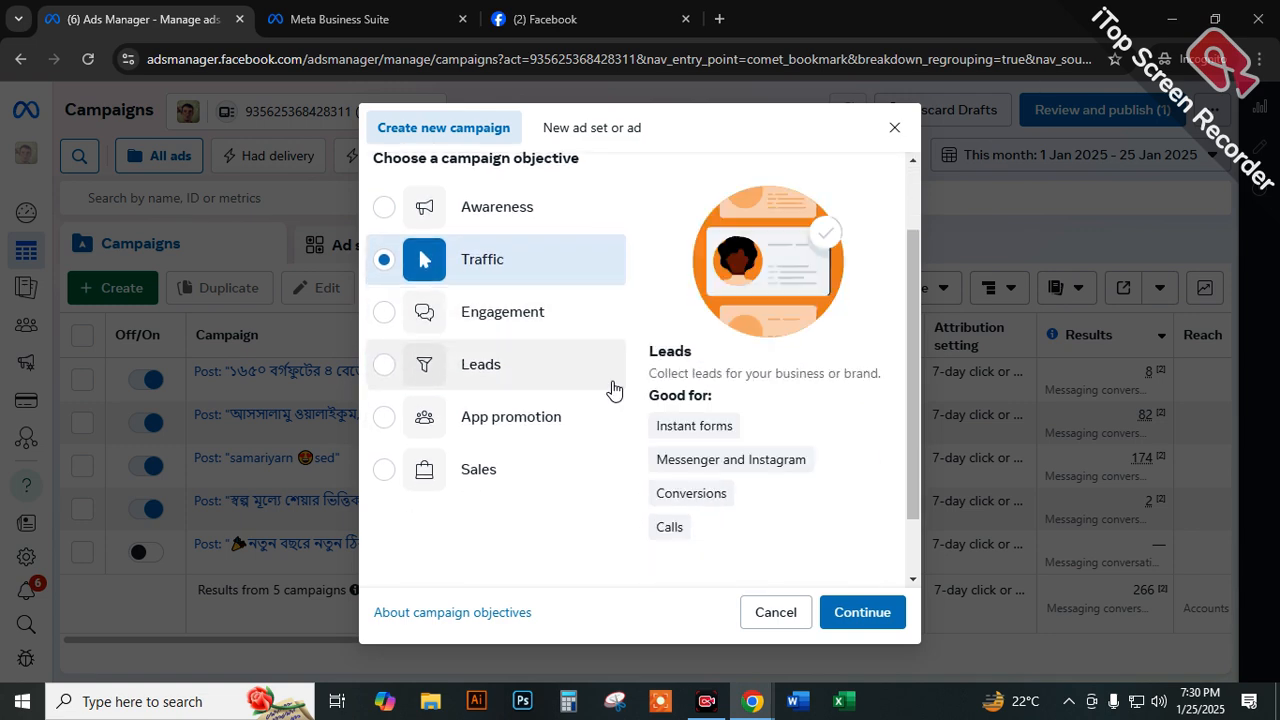
scroll(637, 426, down, 1)
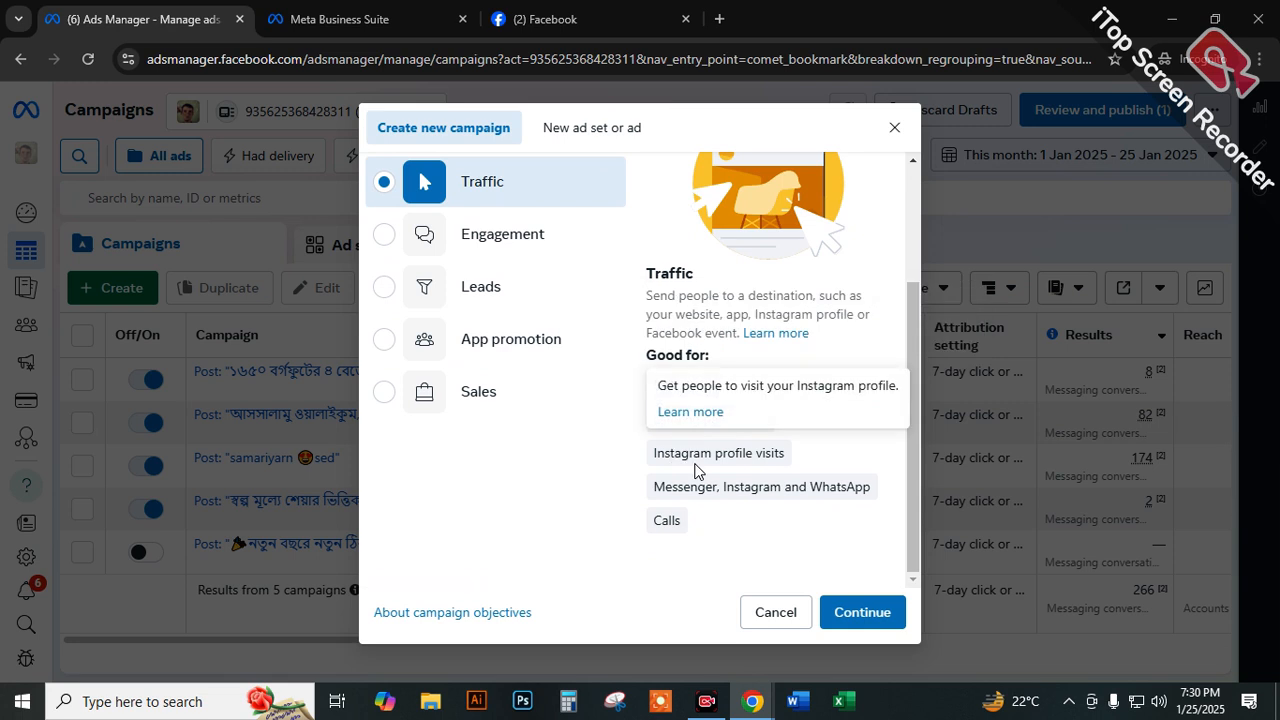
Choose the Engagement objective and highlight "purchases through messaging" and "video views" in its description.
click(457, 238)
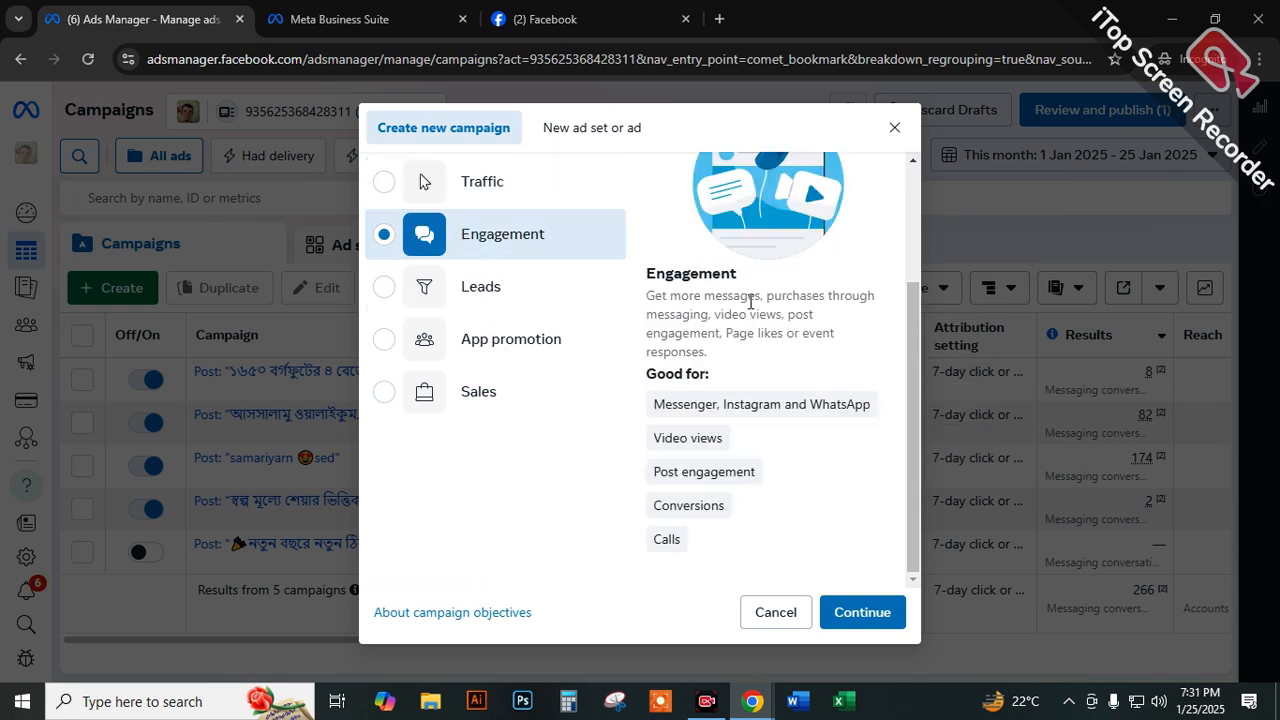
drag(764, 297, 710, 315)
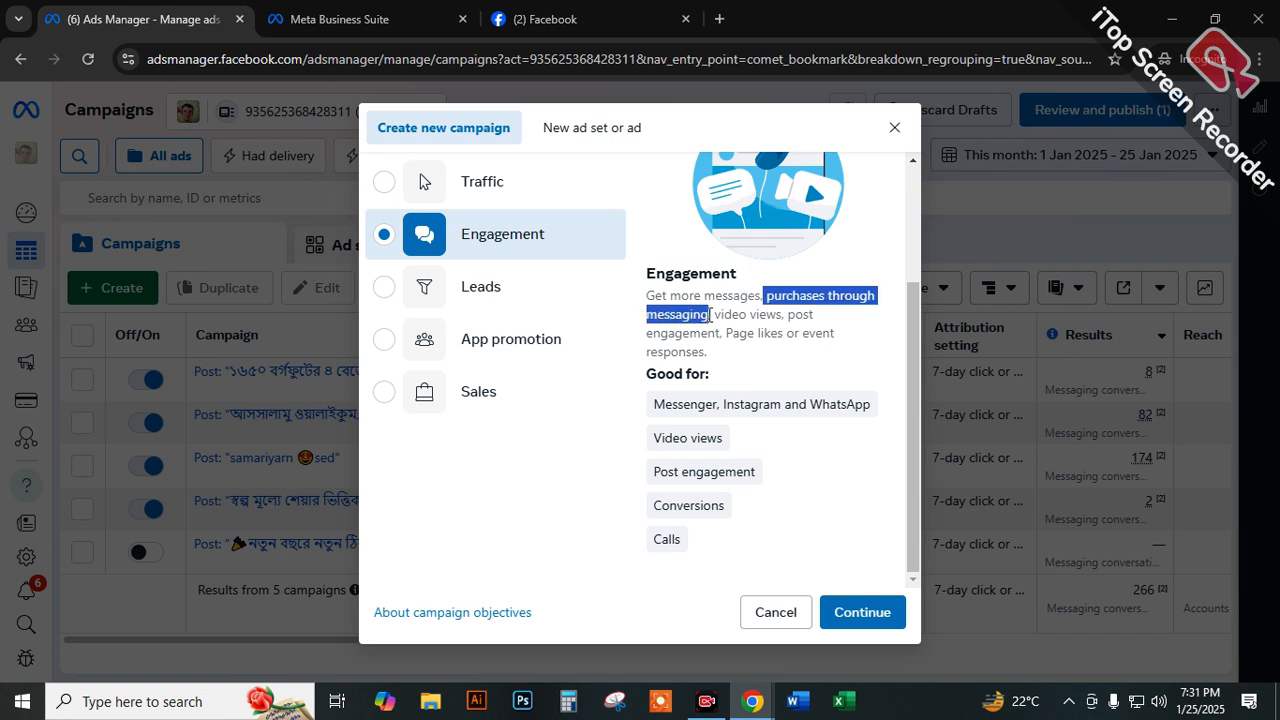
drag(714, 314, 784, 313)
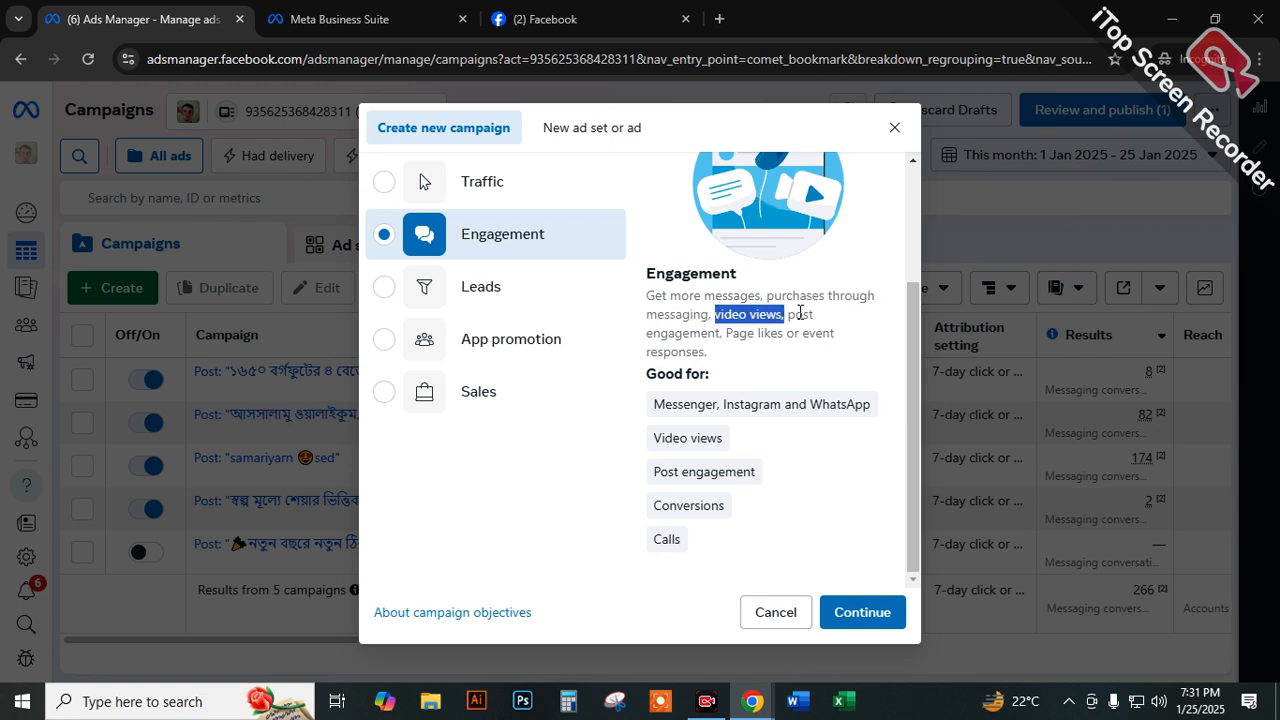
click(791, 313)
drag(782, 313, 724, 314)
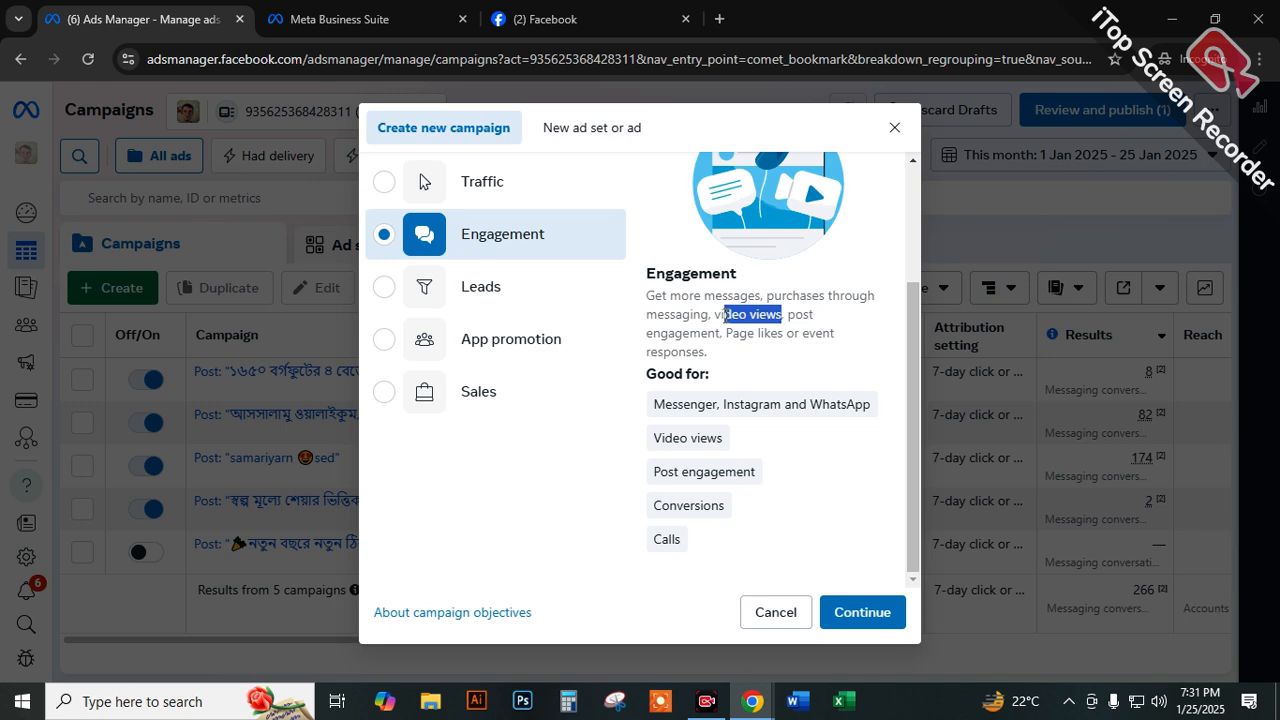
click(704, 315)
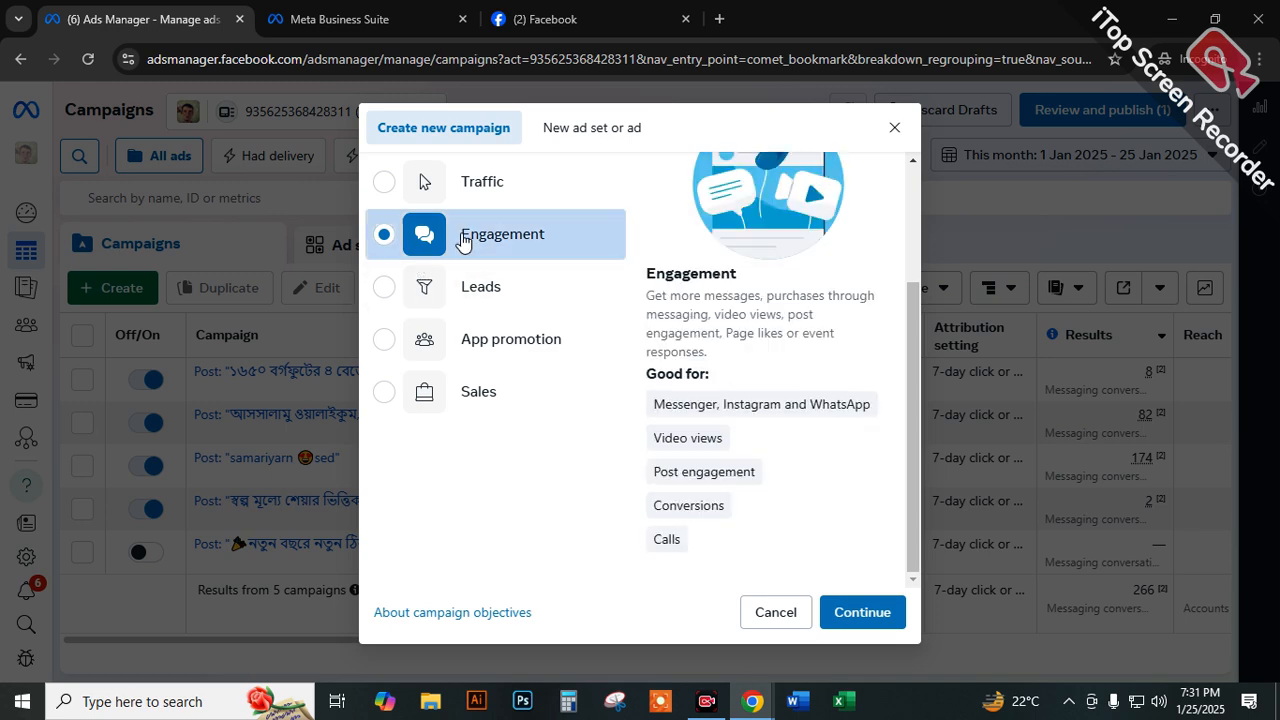
Highlight "post engagement" and "Page likes" in the Engagement description.
scroll(587, 387, up, 2)
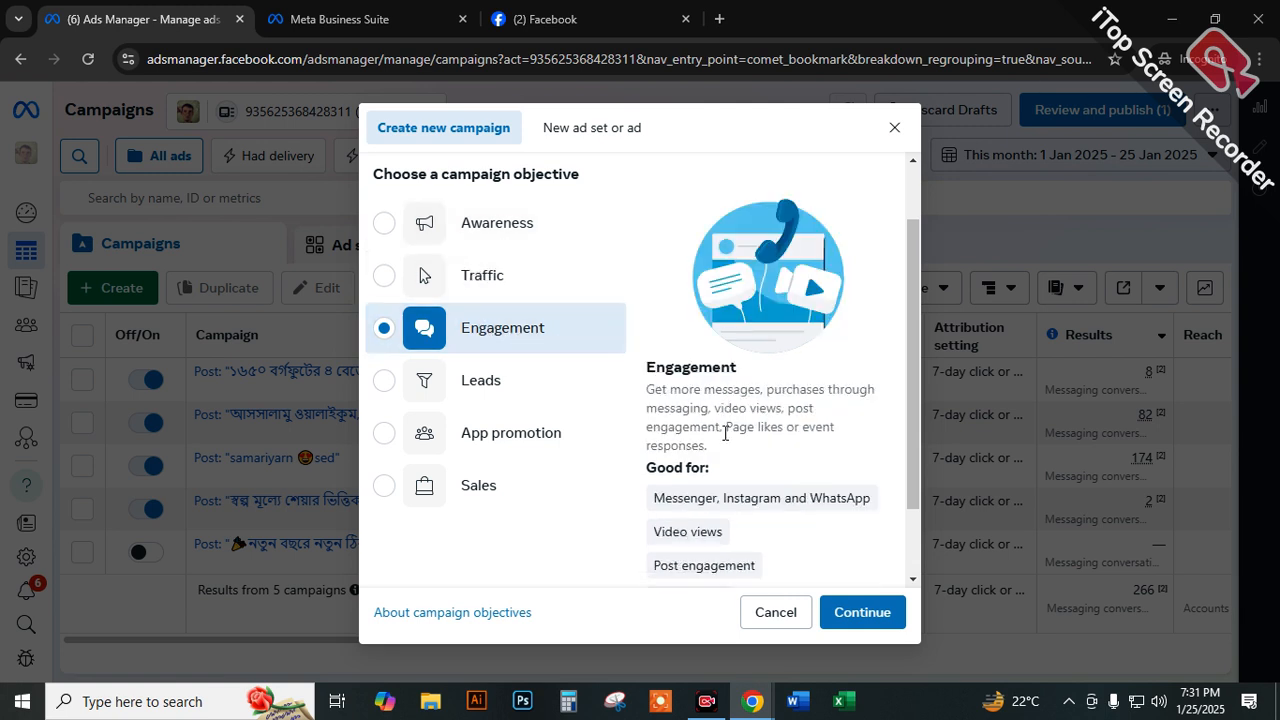
drag(789, 408, 718, 426)
drag(727, 430, 781, 435)
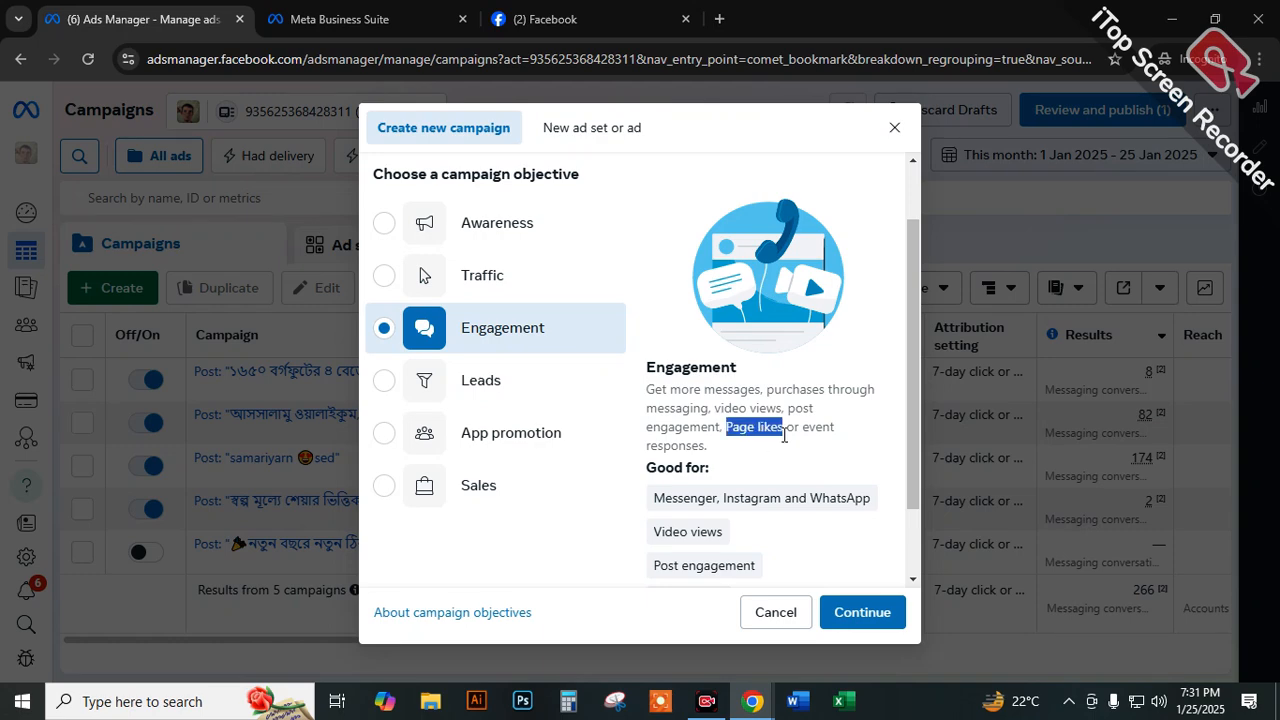
click(760, 427)
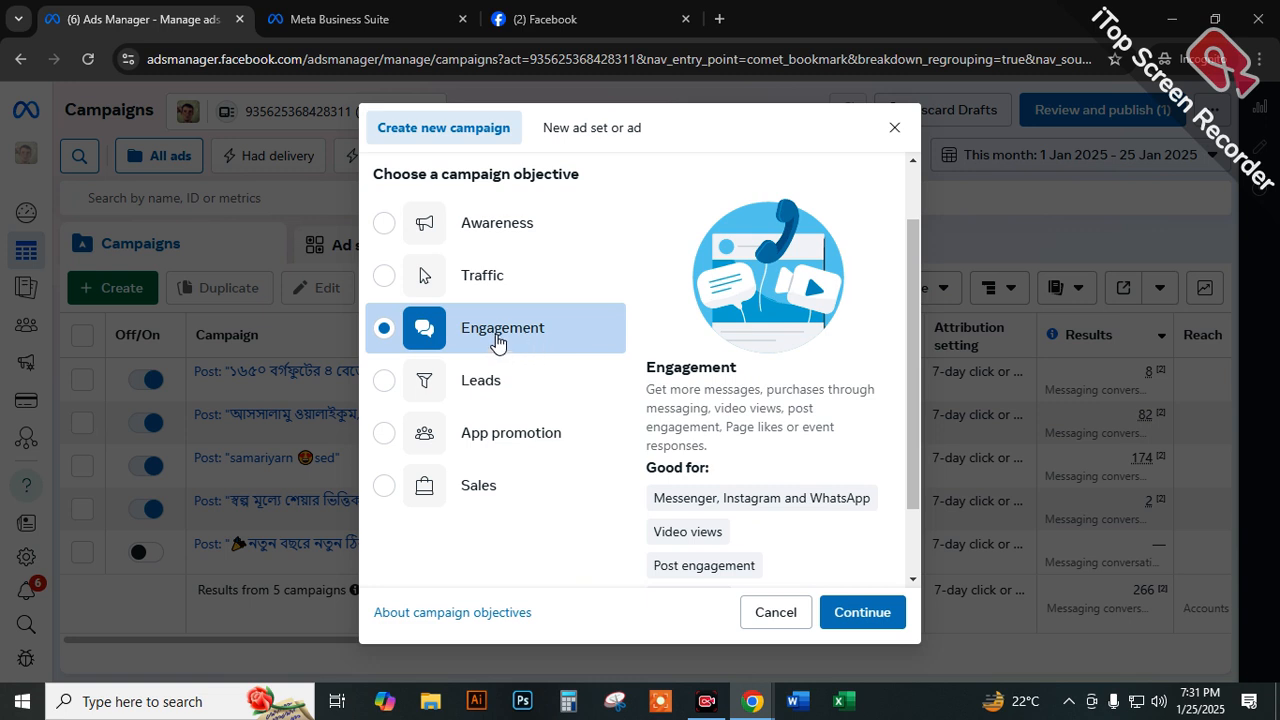
drag(732, 424, 785, 425)
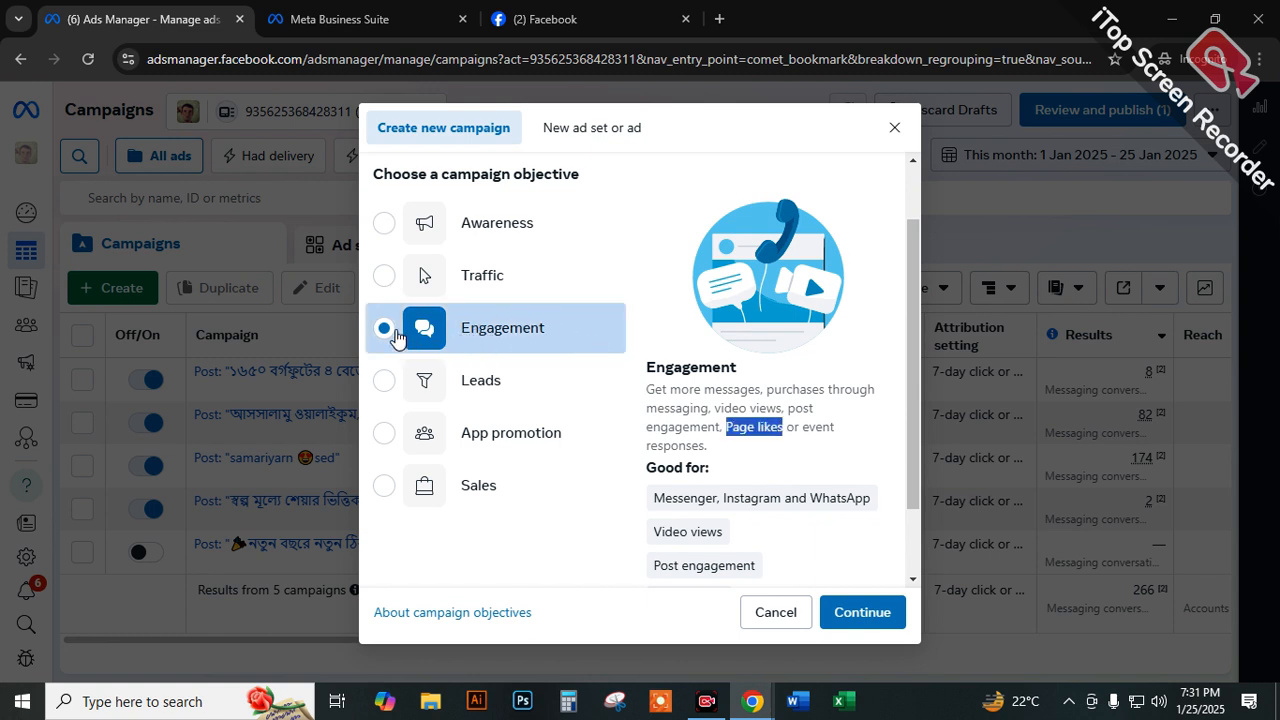
Alternate between the Traffic and Awareness objectives to compare them, highlighting the Awareness description and part of the Traffic description.
click(384, 276)
click(384, 223)
click(385, 277)
click(385, 223)
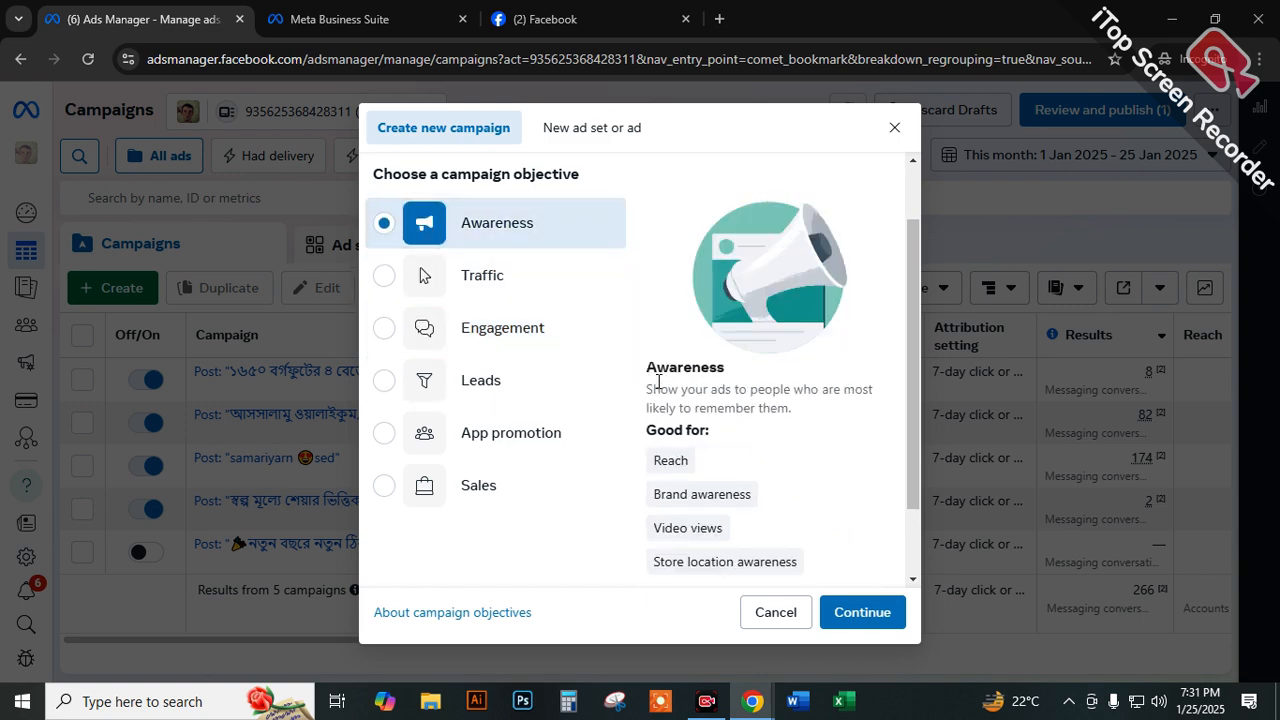
drag(641, 394, 833, 406)
click(455, 276)
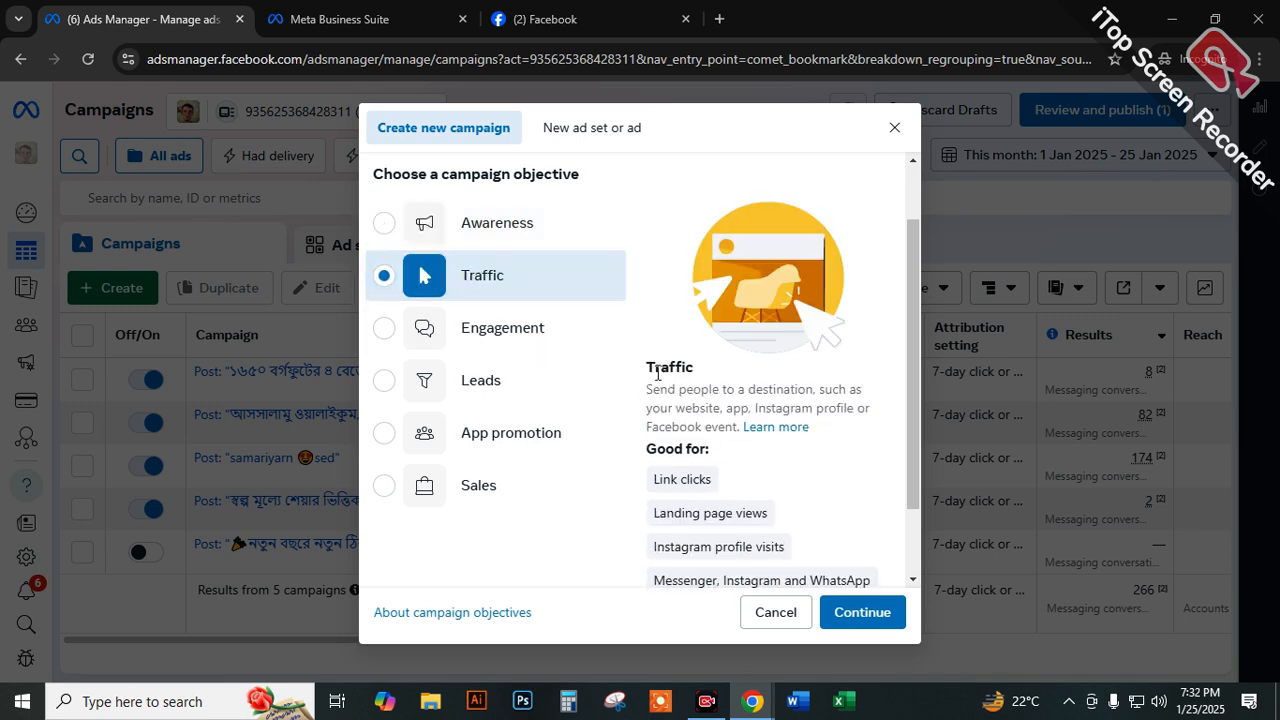
double_click(720, 407)
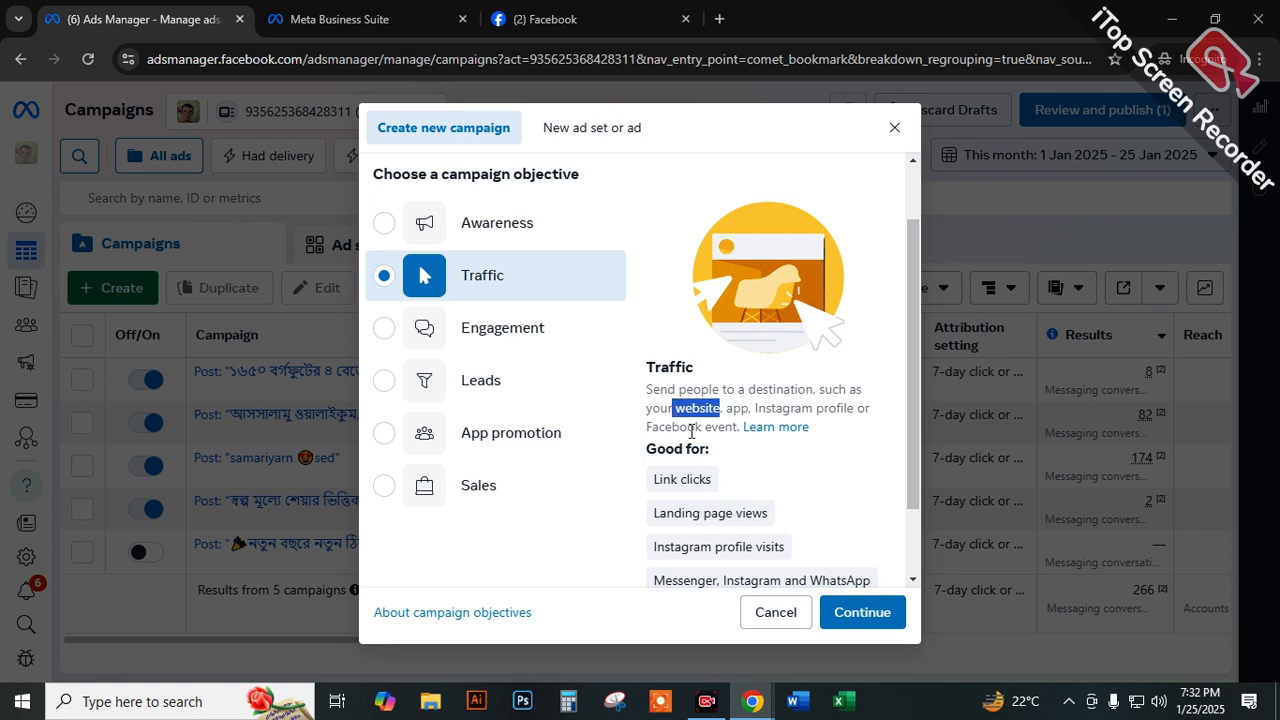
Return to the Engagement objective and go over its description again, highlighting the Page likes wording.
click(471, 344)
drag(767, 390, 646, 428)
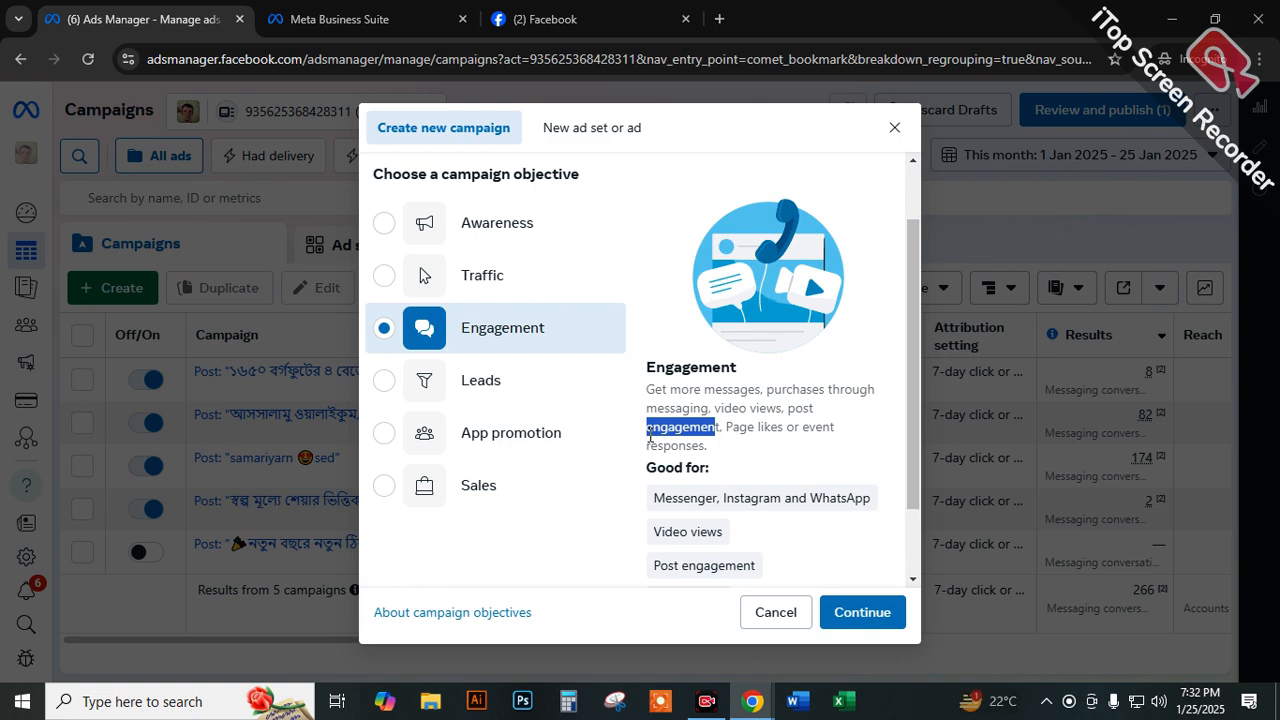
drag(735, 430, 780, 429)
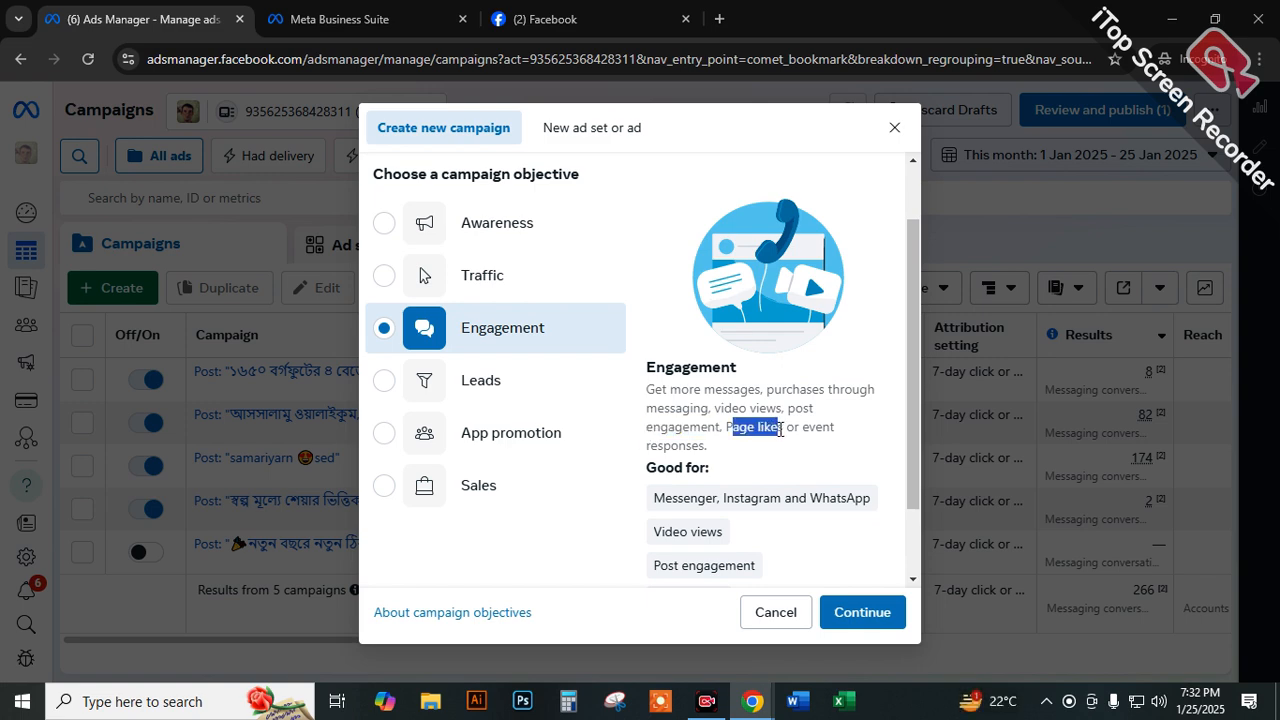
click(780, 429)
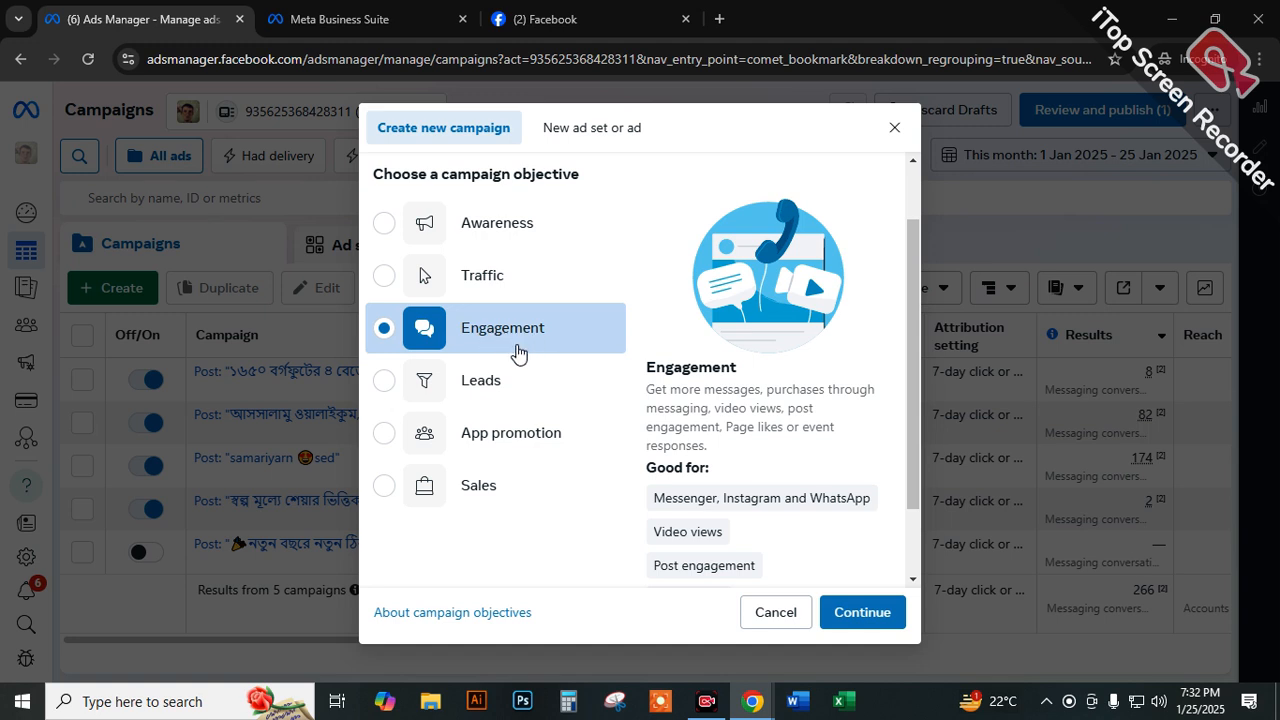
Review the Leads and App promotion objectives, highlighting their descriptions and the "App installs" and "App events" uses.
click(476, 379)
drag(648, 389, 884, 401)
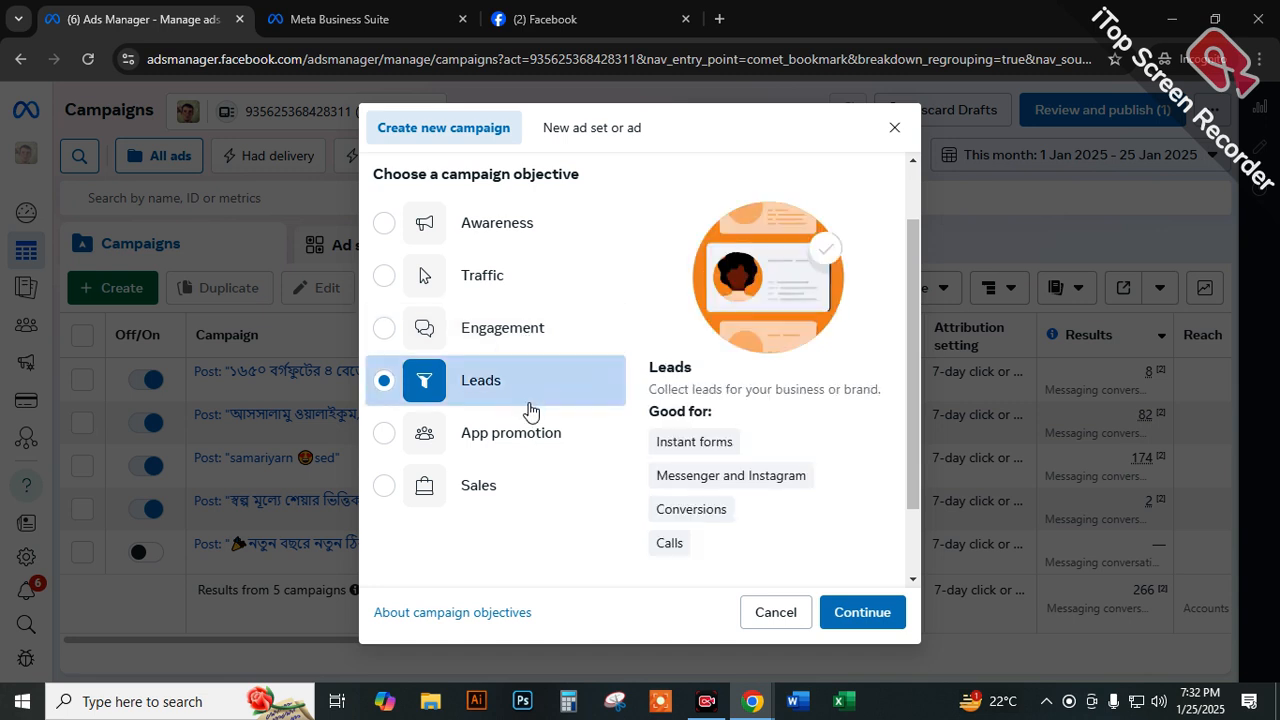
drag(528, 443, 536, 443)
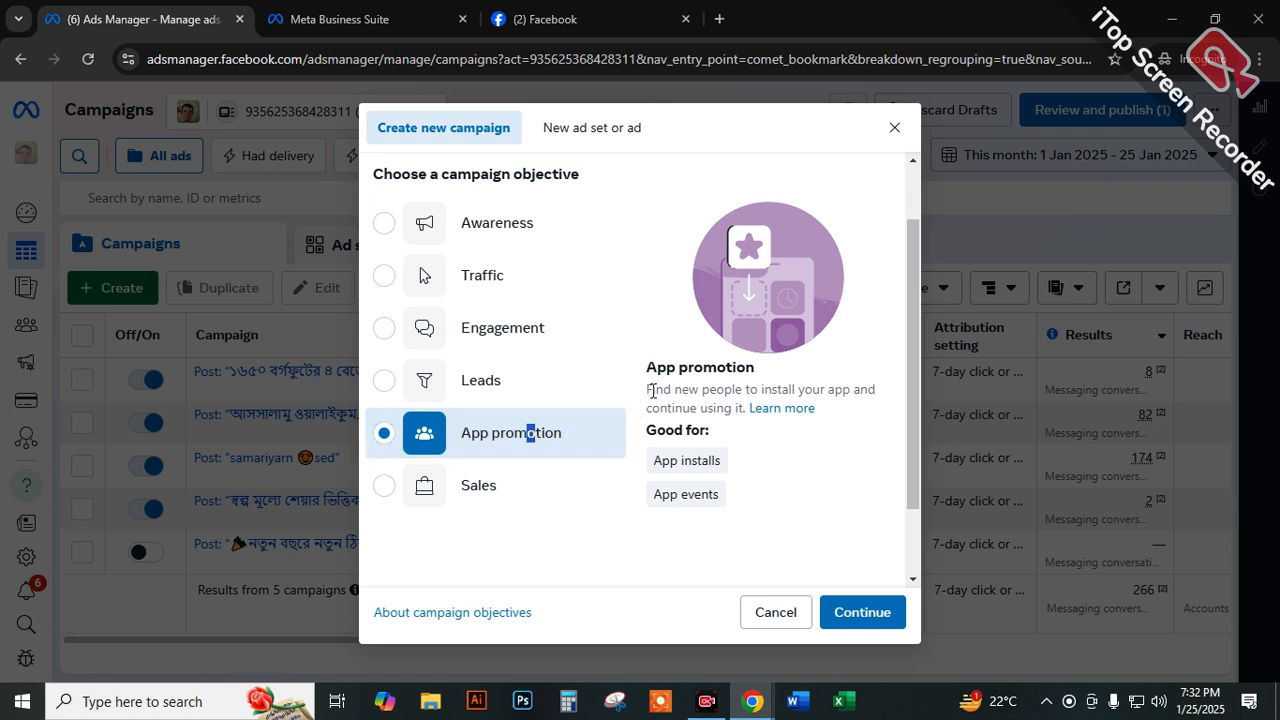
drag(654, 389, 752, 412)
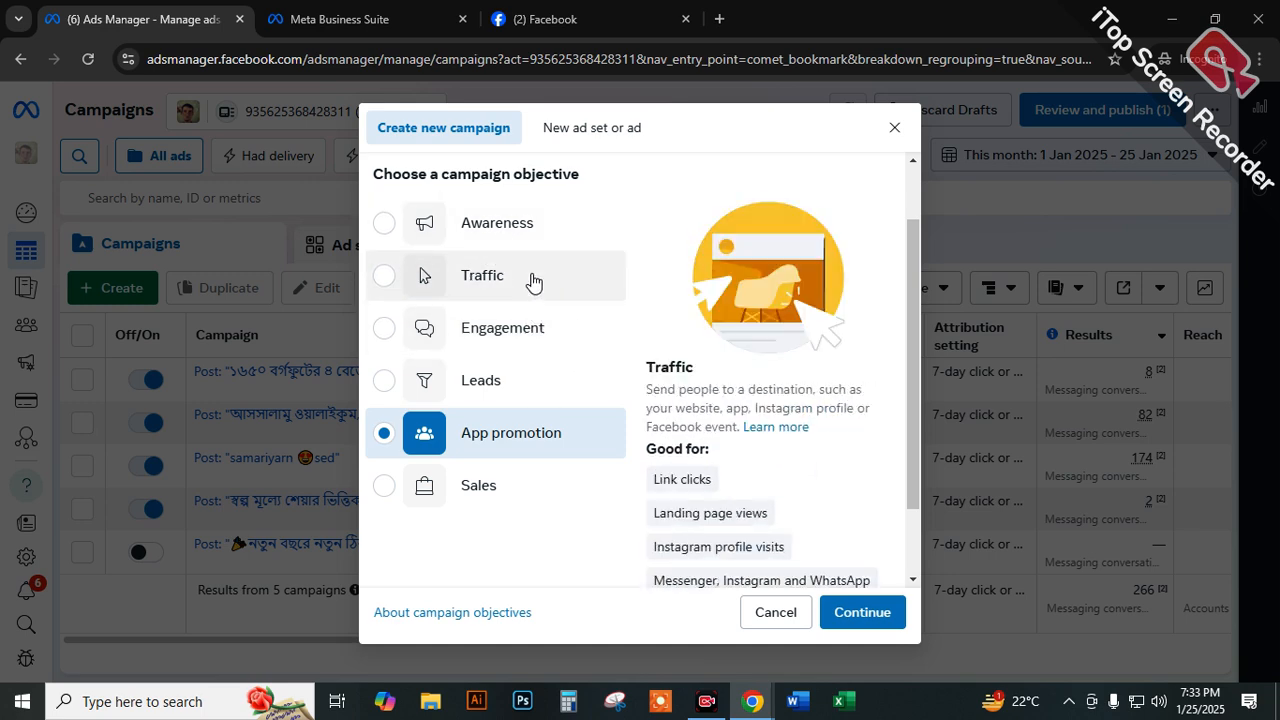
drag(654, 461, 743, 465)
drag(652, 502, 743, 504)
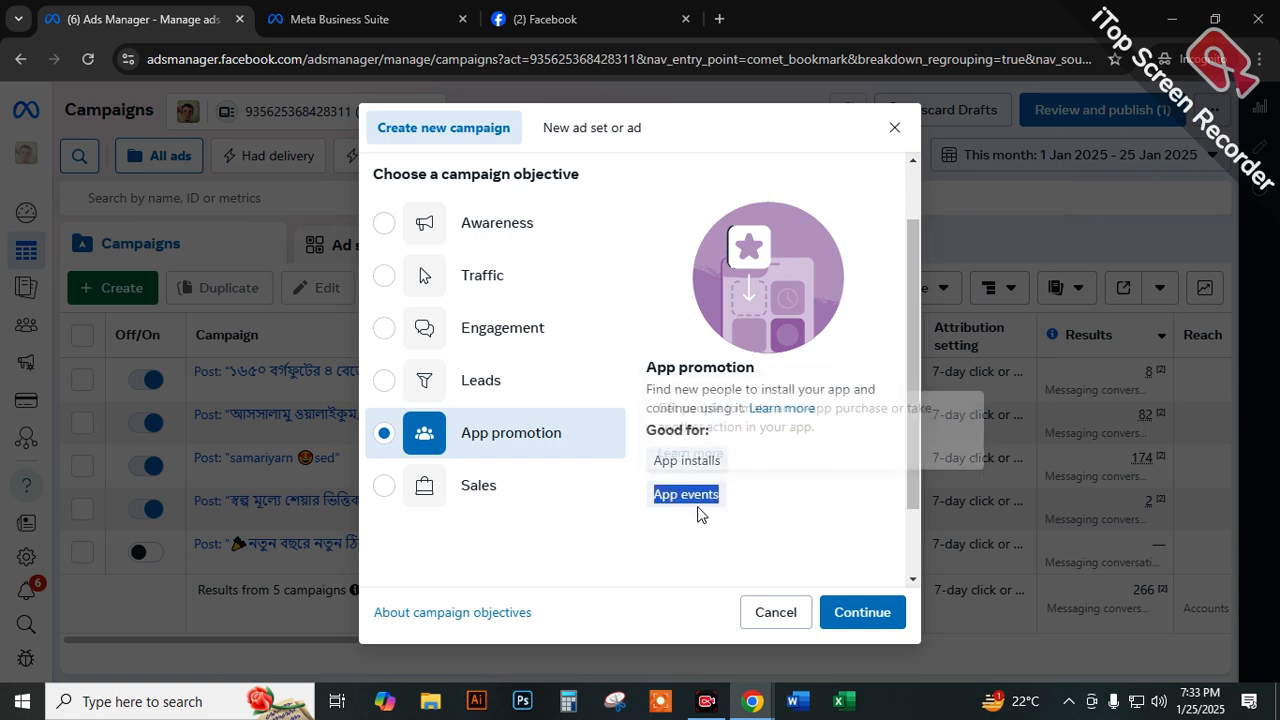
Choose the Sales objective and highlight its description and its uses: conversions, catalogue sales, Messenger, Instagram and WhatsApp, and calls.
click(458, 485)
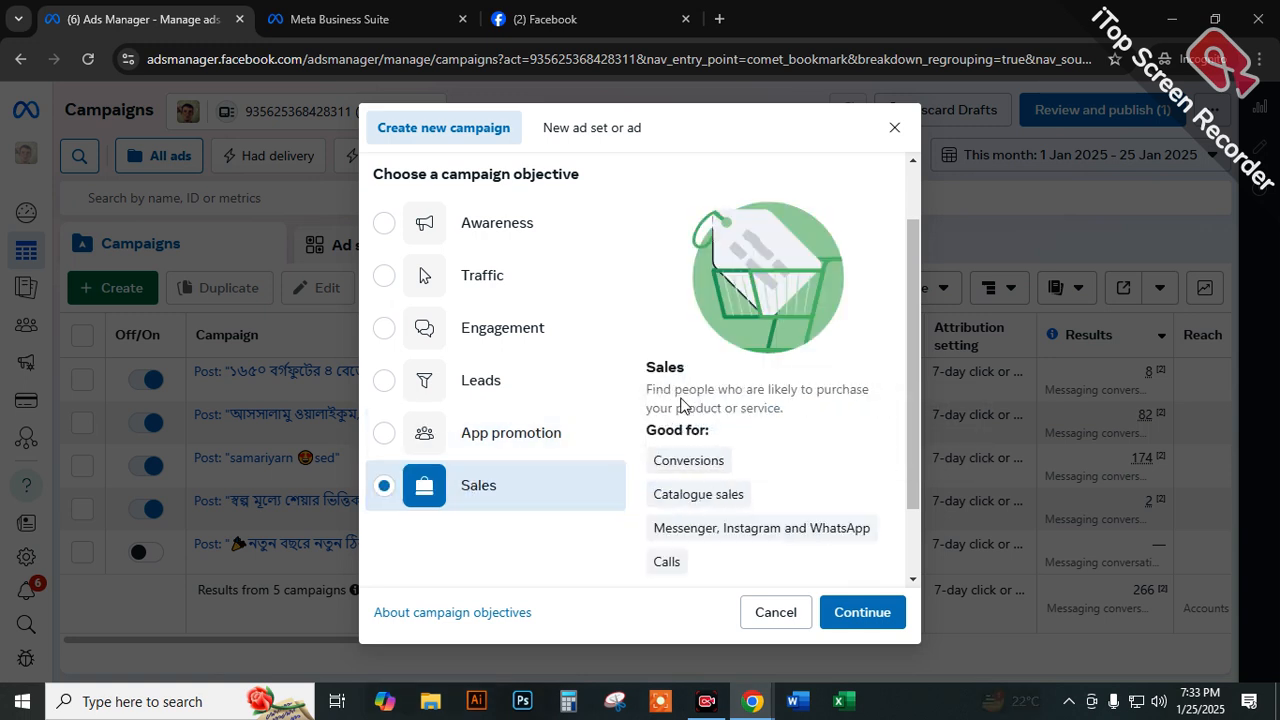
drag(644, 390, 784, 410)
drag(652, 460, 728, 461)
drag(652, 494, 745, 494)
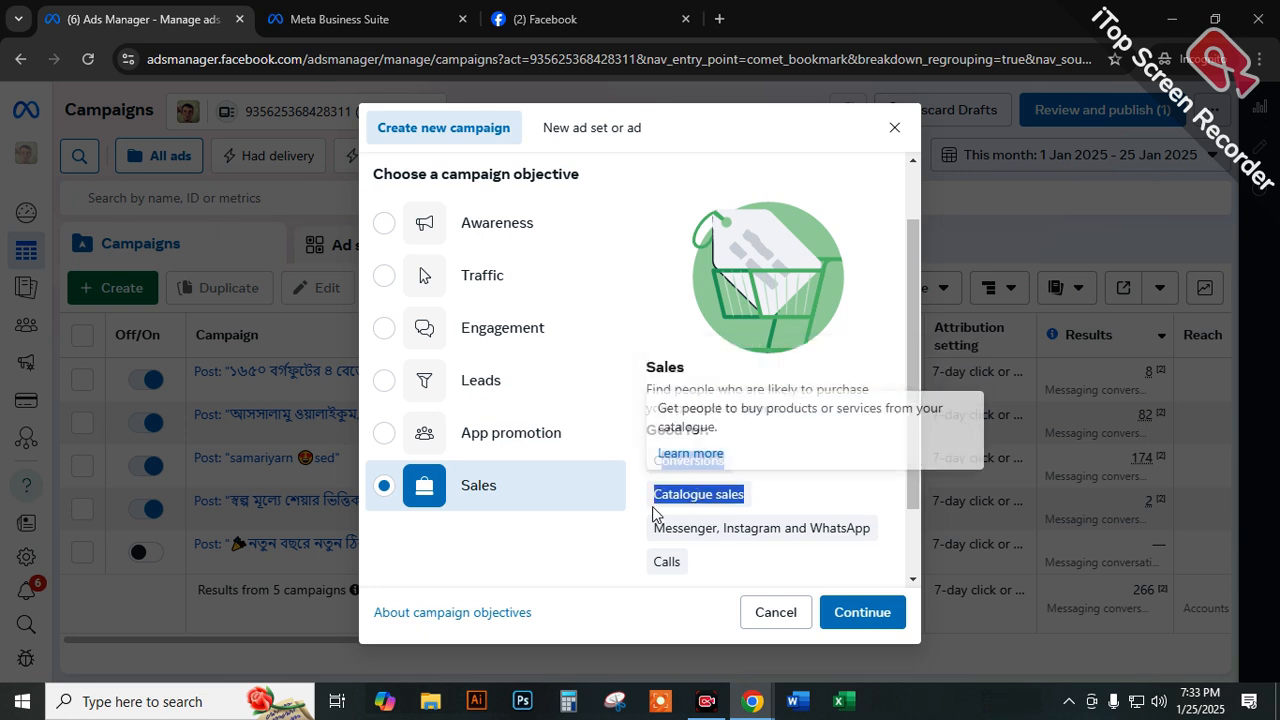
drag(652, 528, 888, 540)
drag(668, 561, 613, 568)
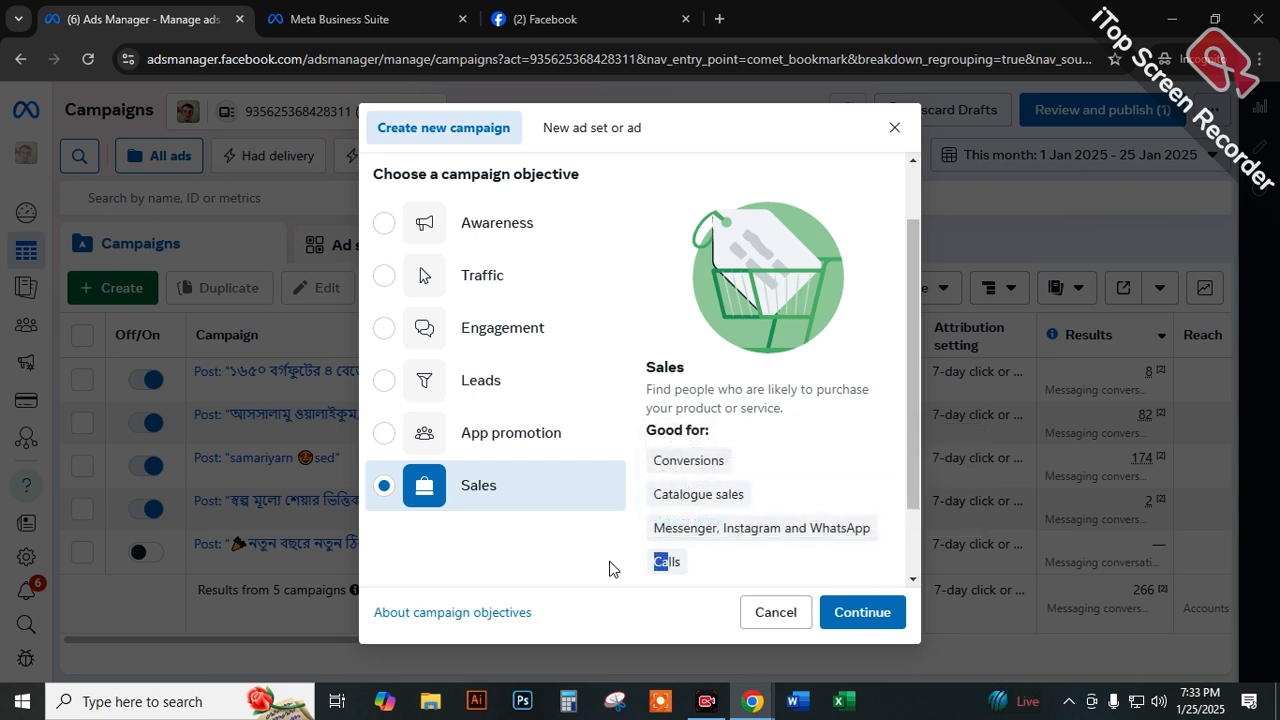
click(703, 528)
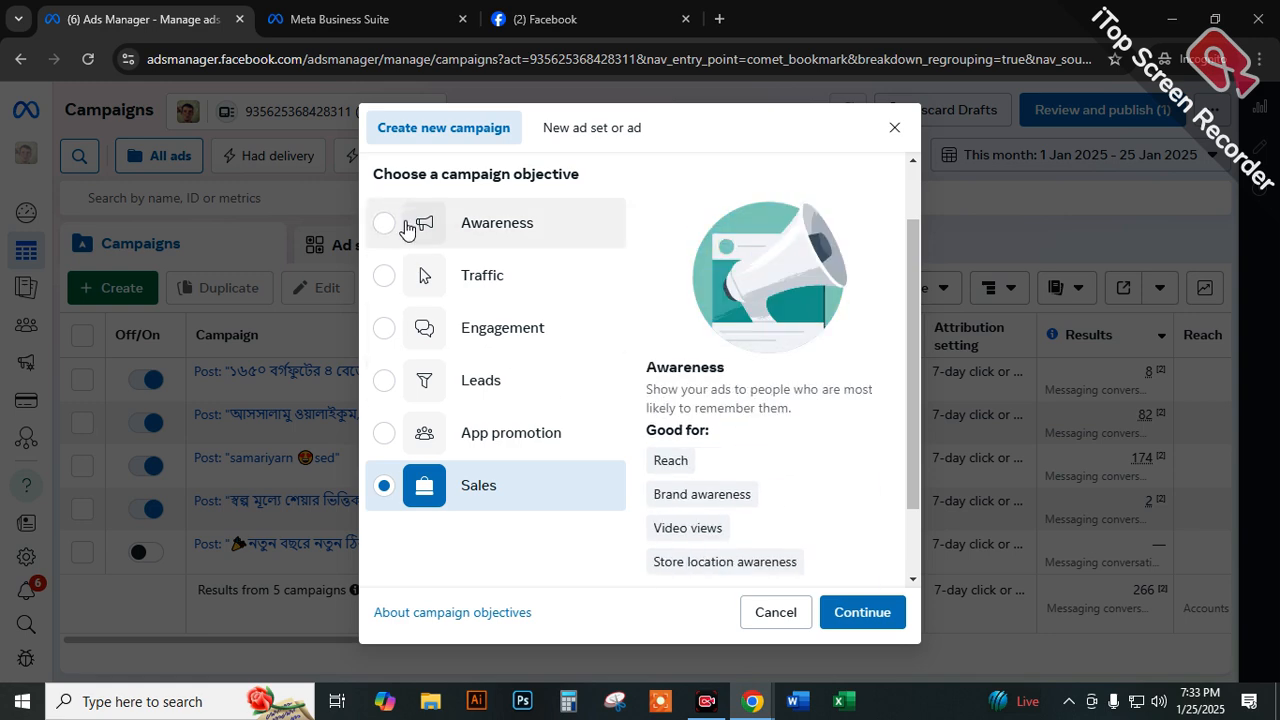
Set the campaign objective to Traffic.
click(490, 282)
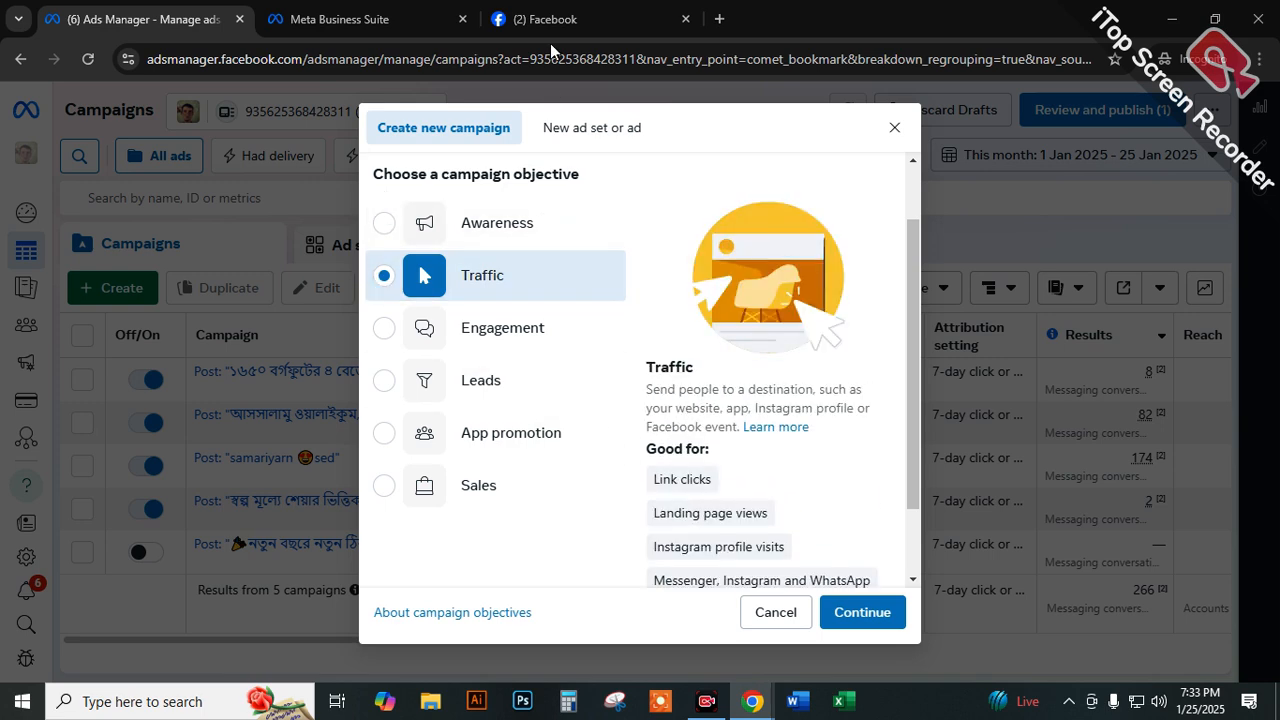
Search Google for "royaltouch" in a new browser tab and look through the results.
click(717, 19)
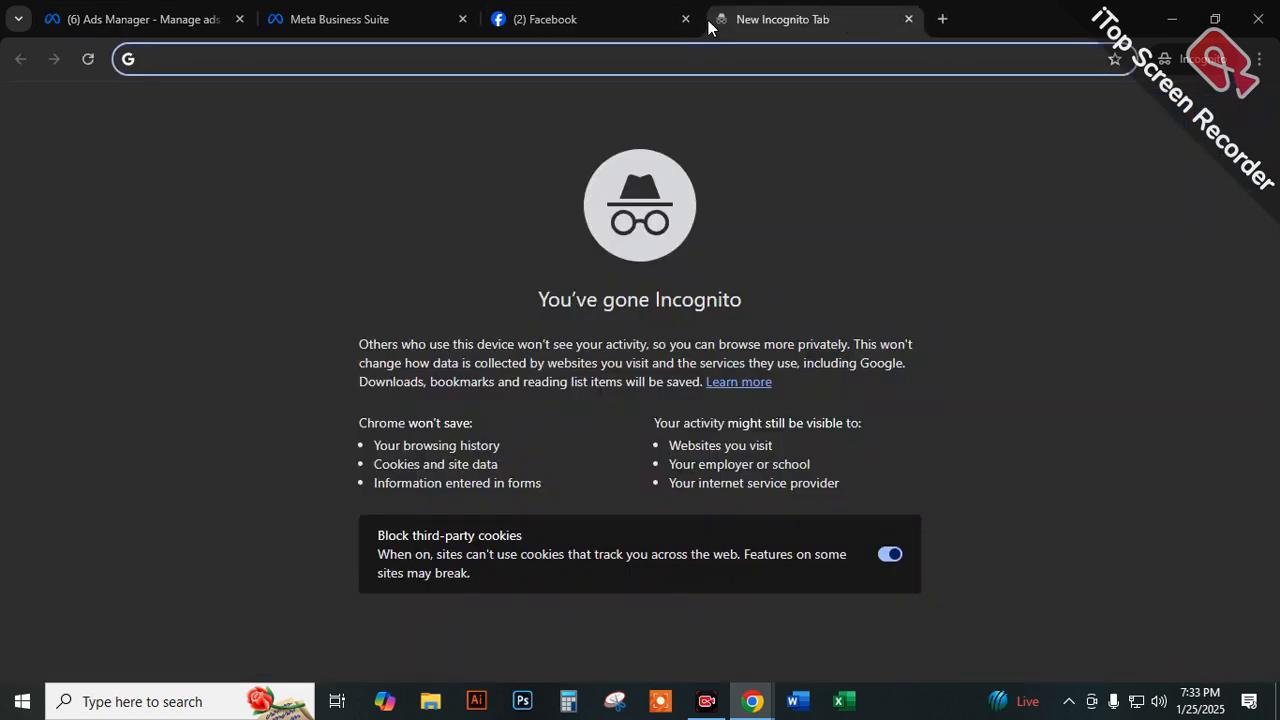
text(royaltouch)
key(Return)
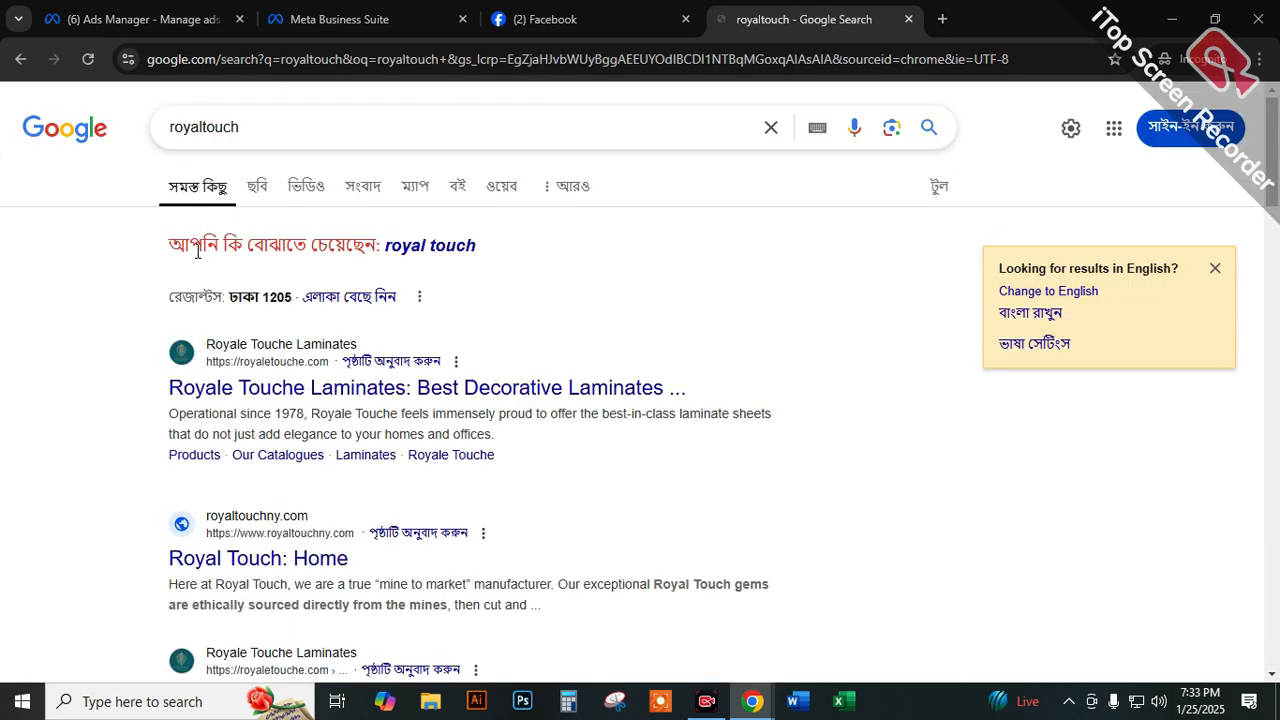
scroll(263, 548, down, 1)
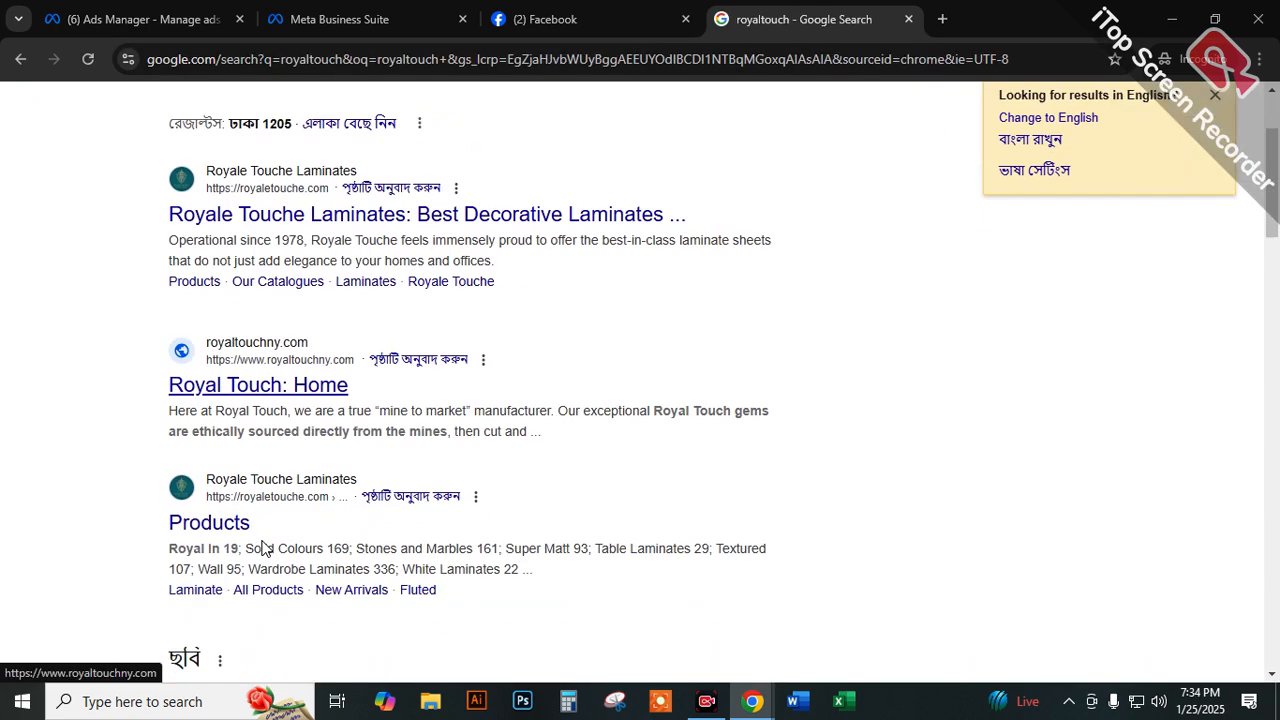
scroll(265, 540, down, 2)
scroll(250, 400, up, 3)
Refine the Google search to "royaltouchbd" and open the royaltouch.com.bd result.
click(257, 128)
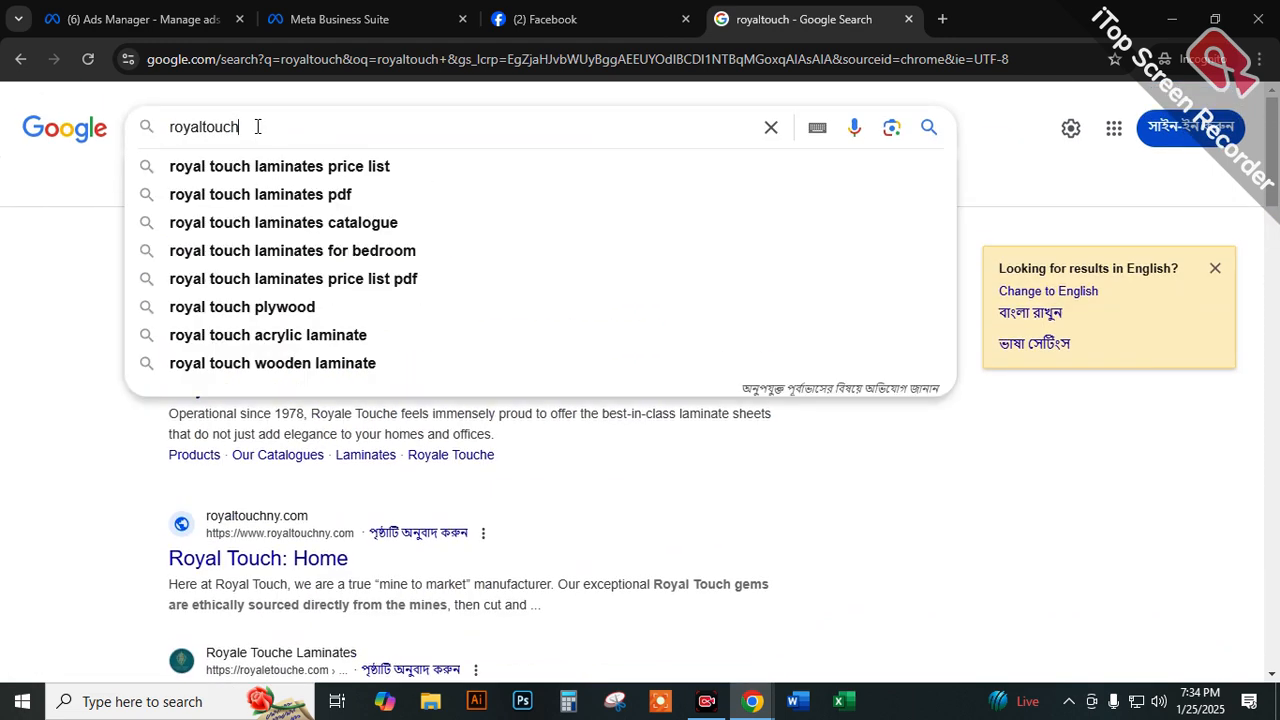
text(bd)
key(Return)
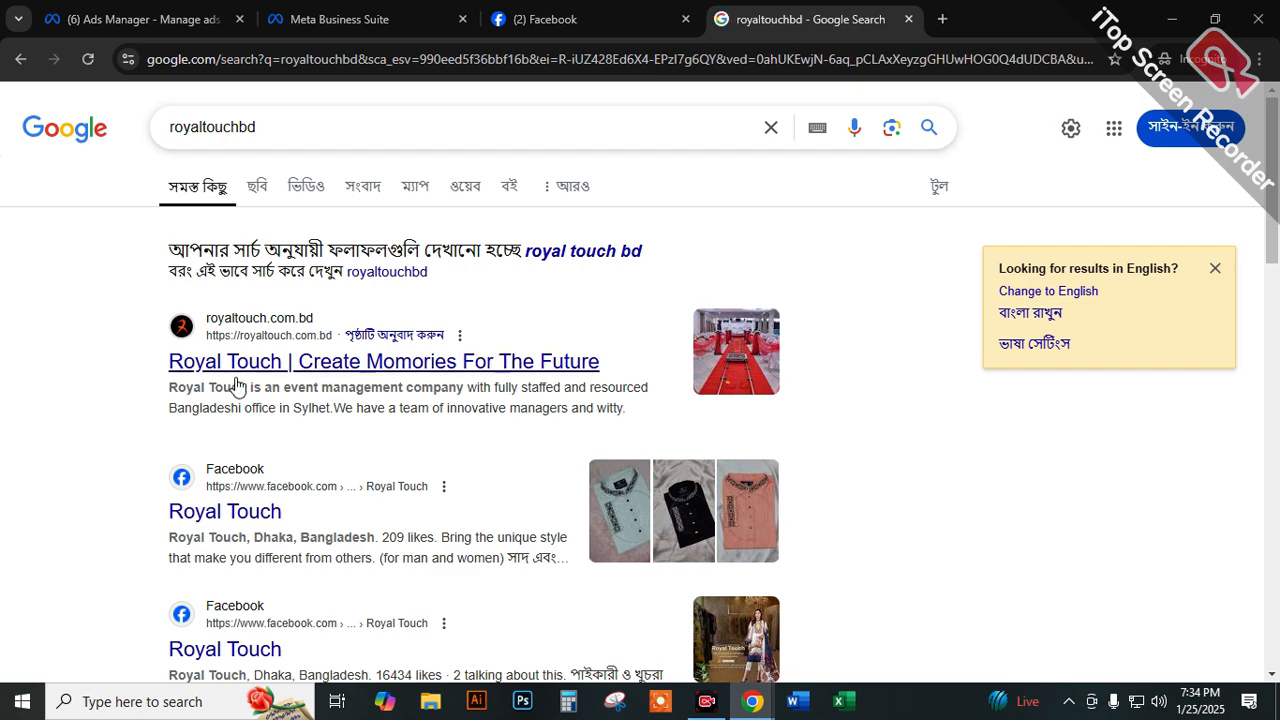
scroll(270, 380, down, 1)
click(329, 270)
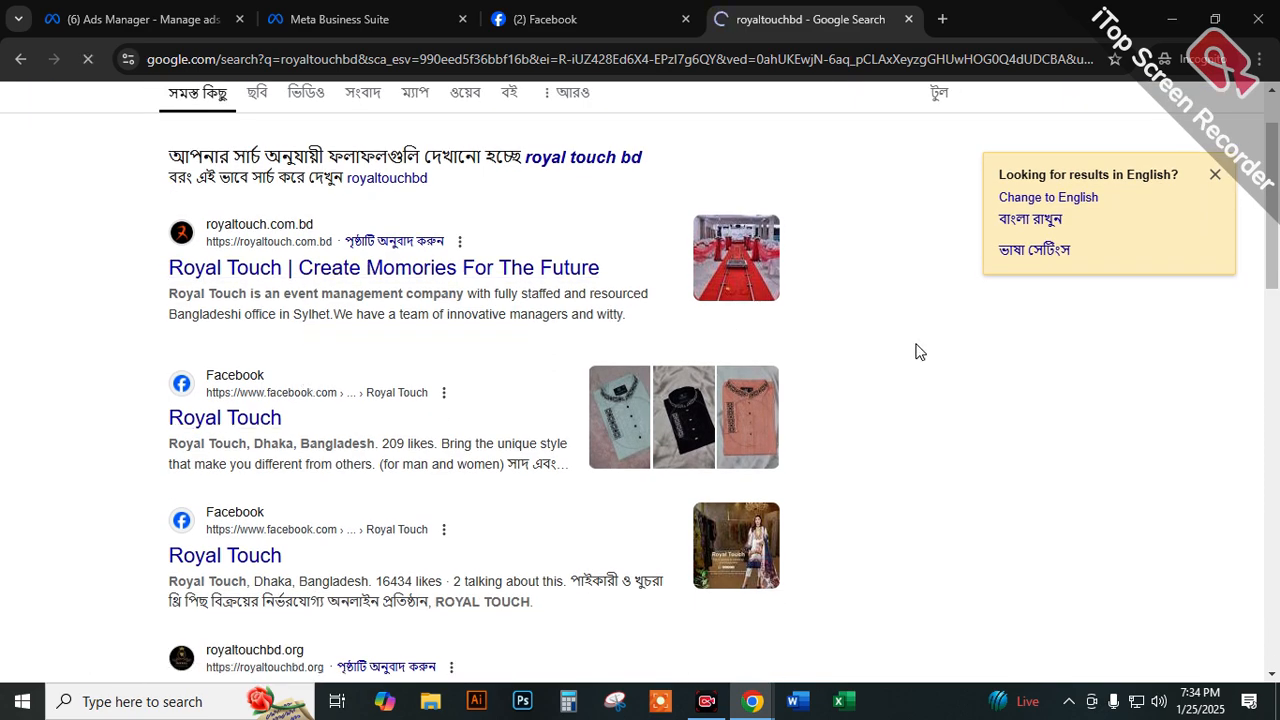
scroll(206, 423, down, 2)
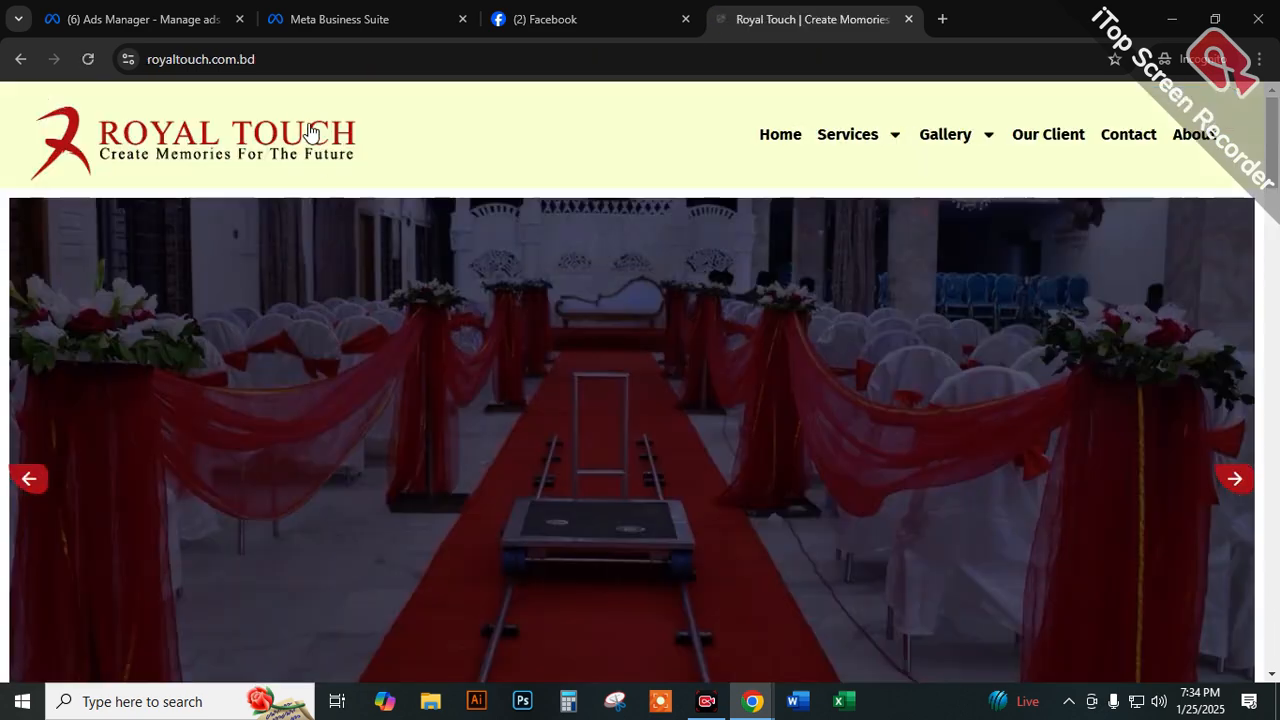
scroll(297, 249, down, 6)
scroll(297, 249, up, 5)
Try to open the website royaltouchbd.com.
click(248, 66)
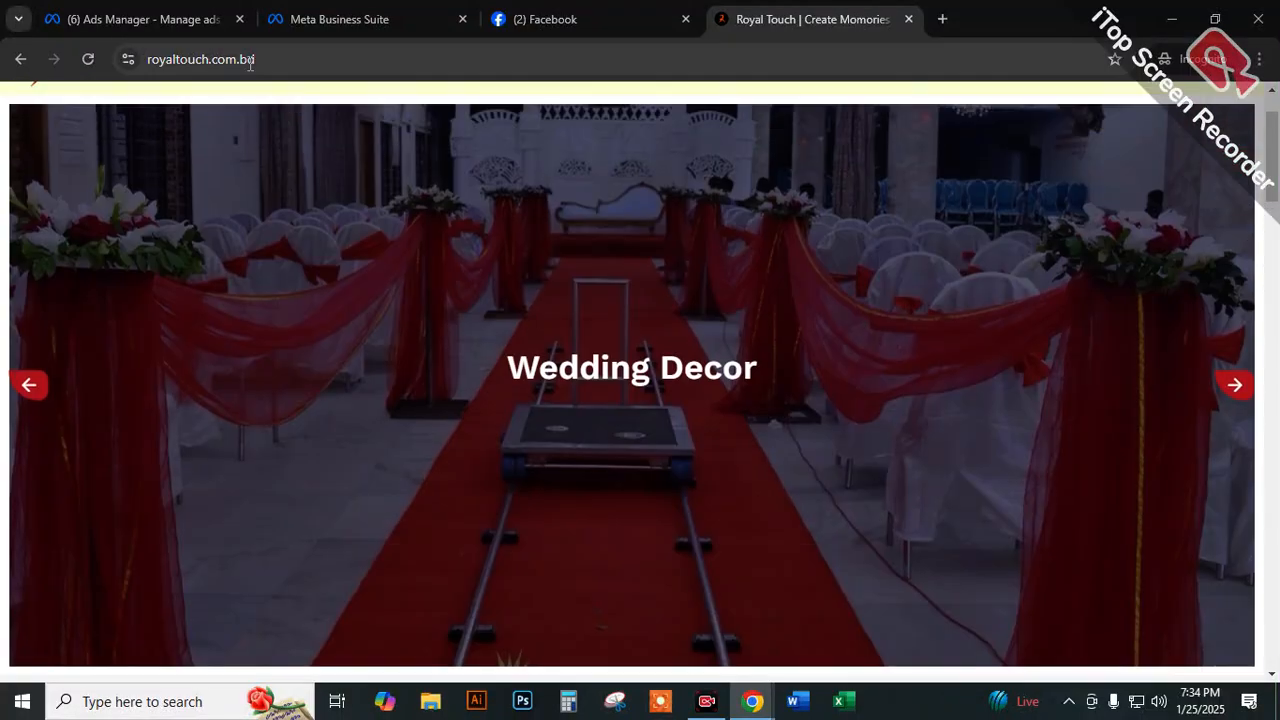
text(roy)
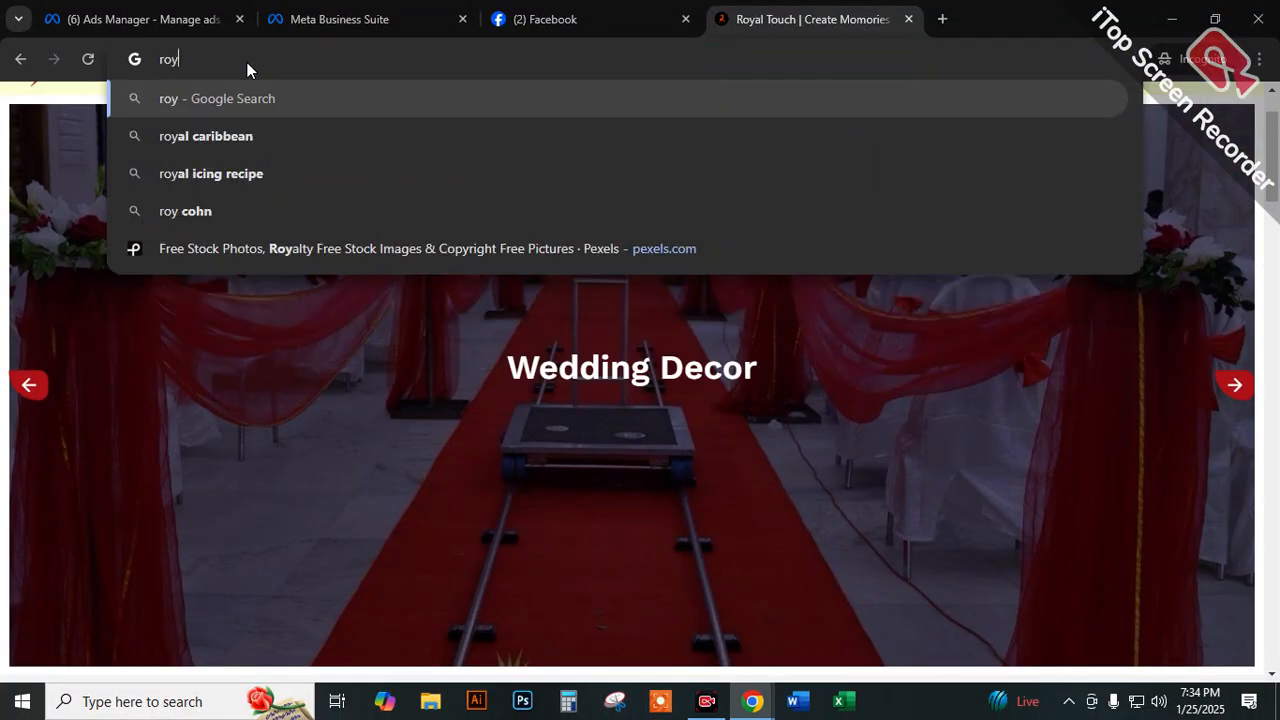
text(altouchd)
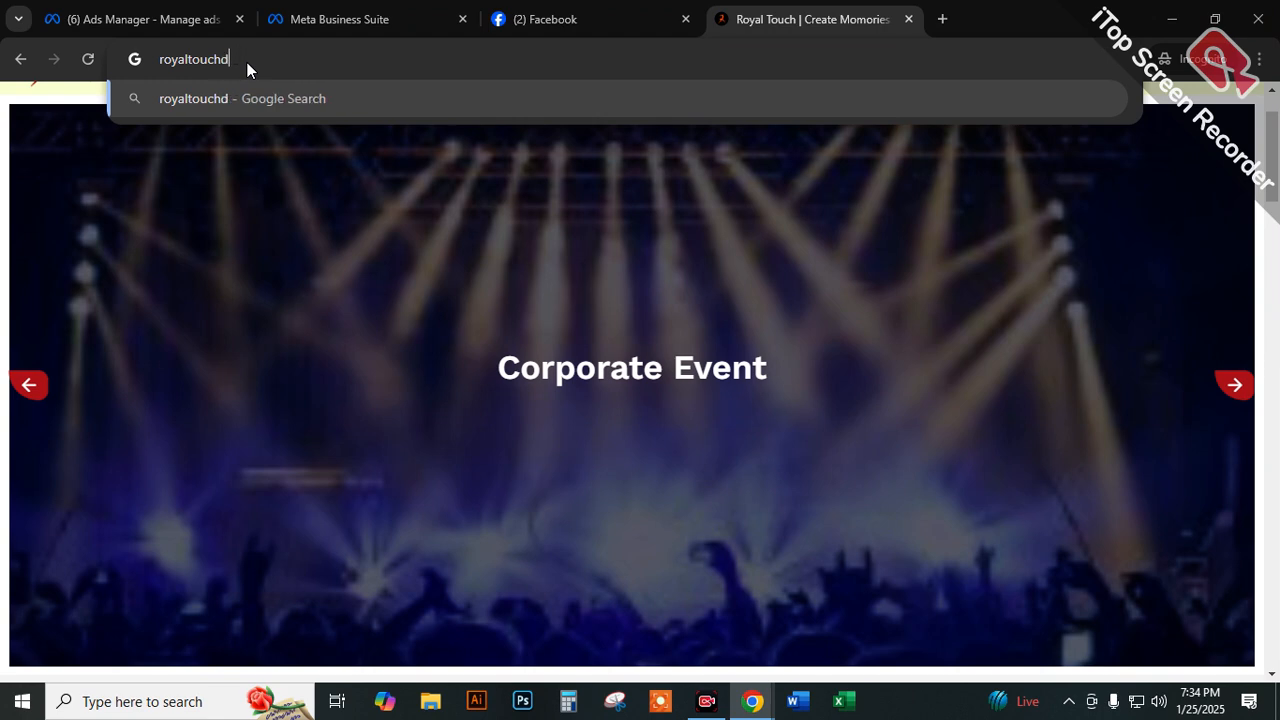
key(BackSpace)
text(bd.co)
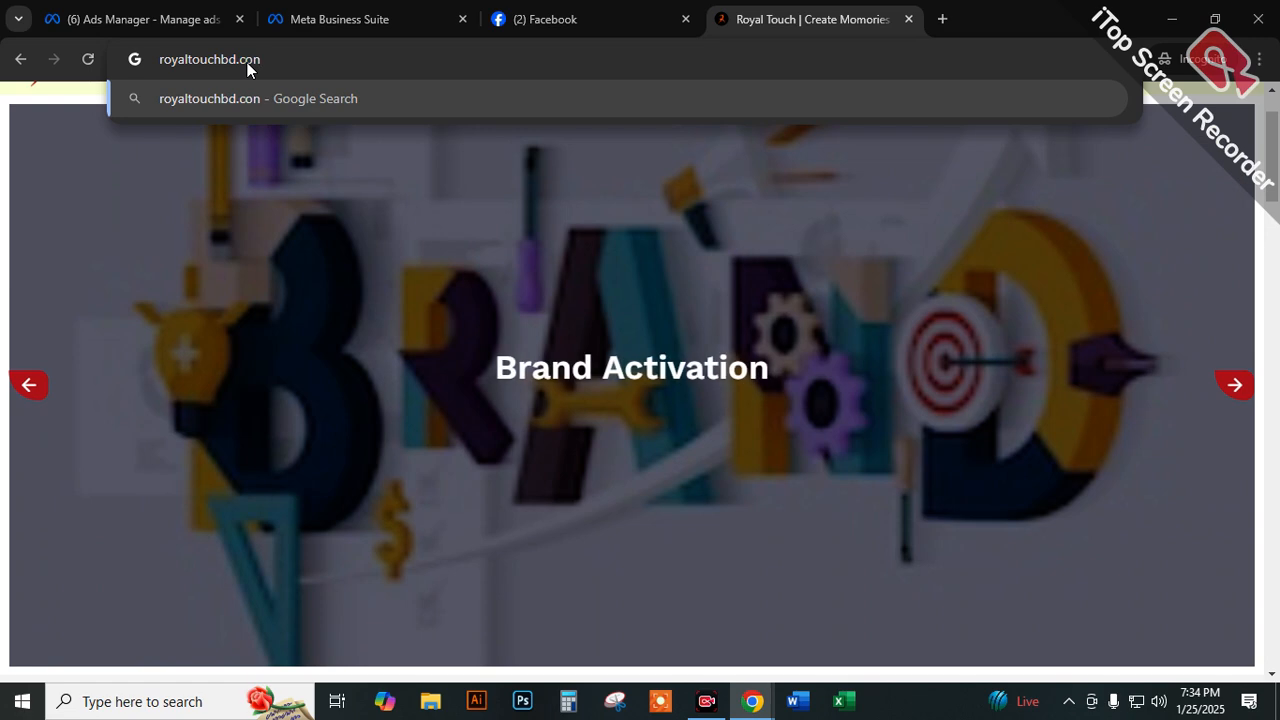
text(m)
key(Return)
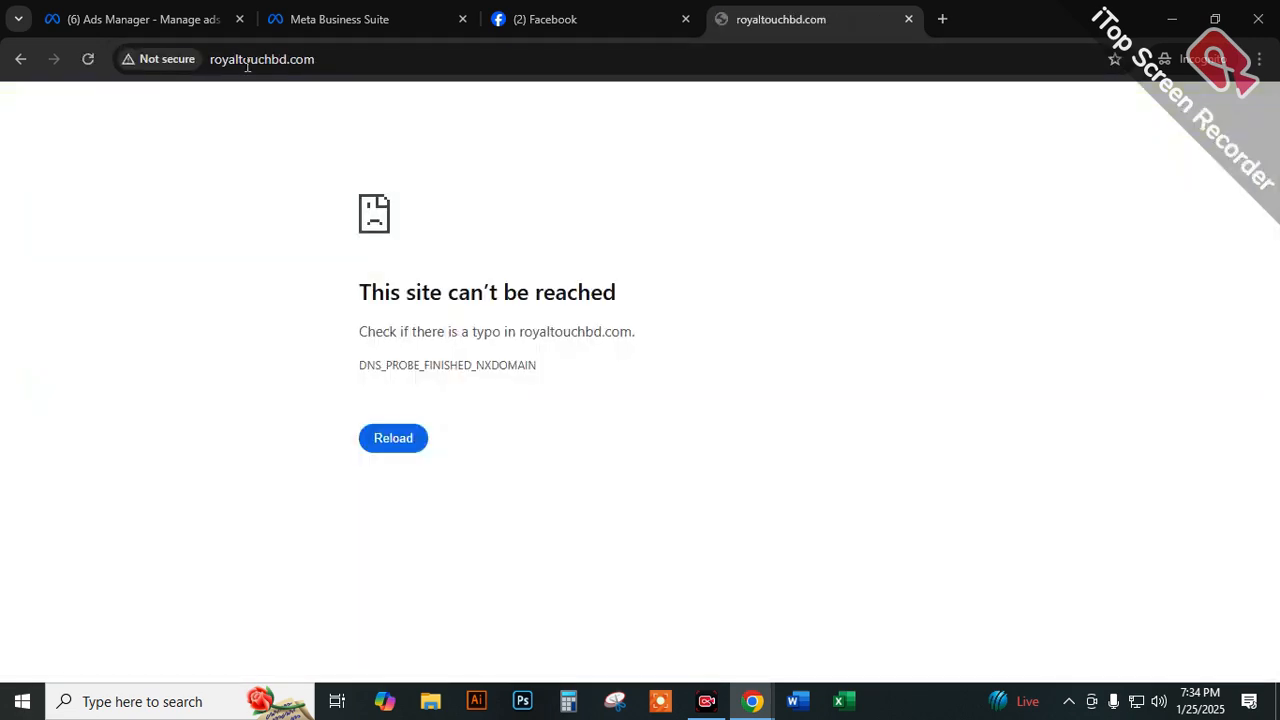
Try to open the website moynarlagi.com.
click(252, 70)
key(BackSpace)
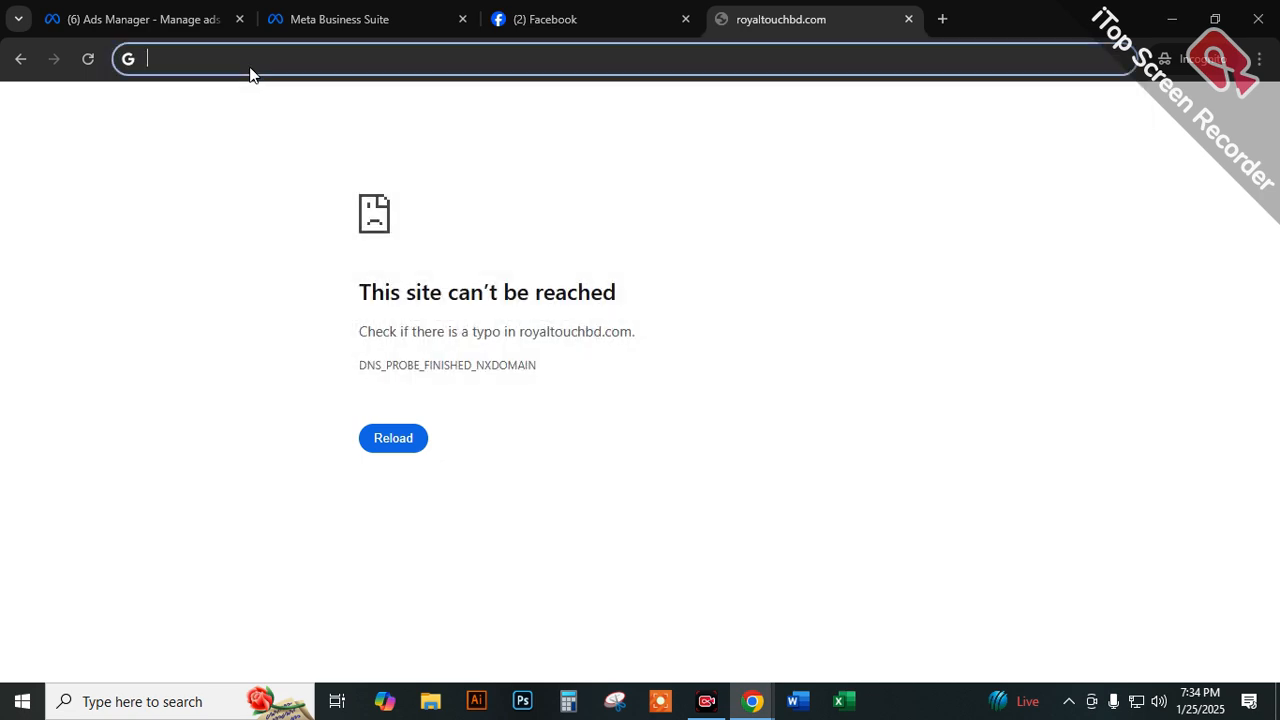
text(moynarlag)
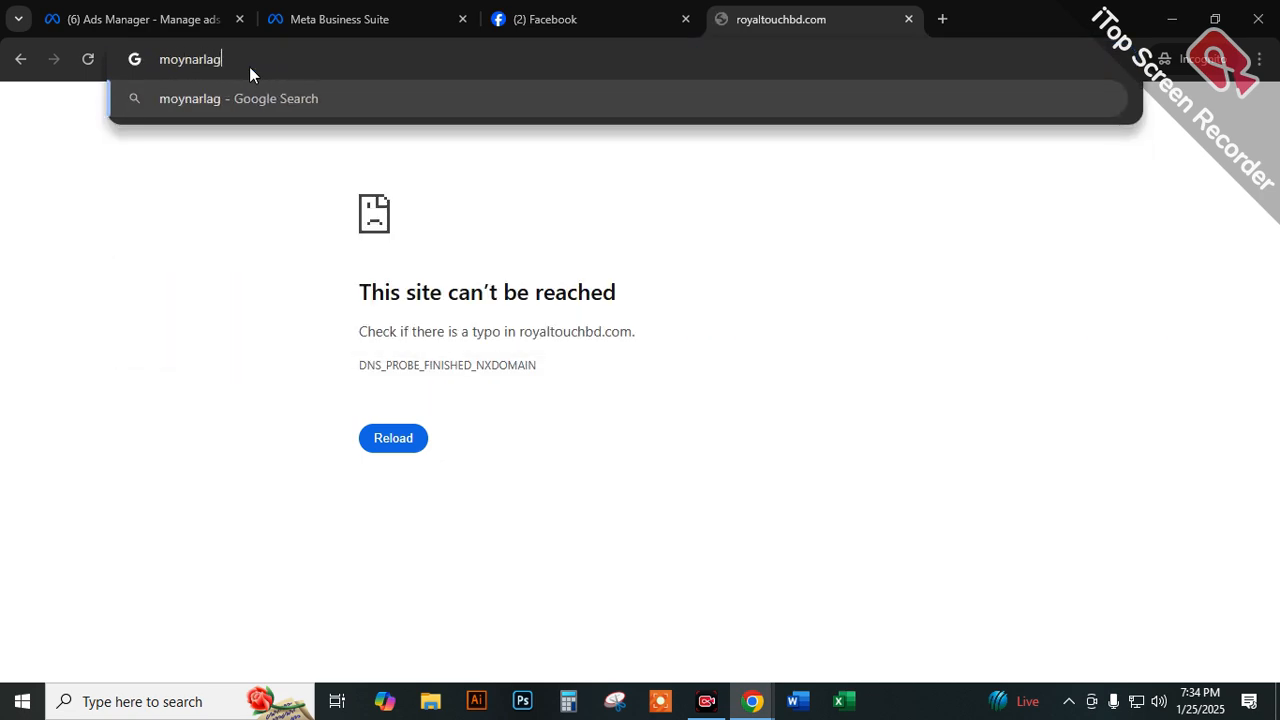
text(i.com)
key(Return)
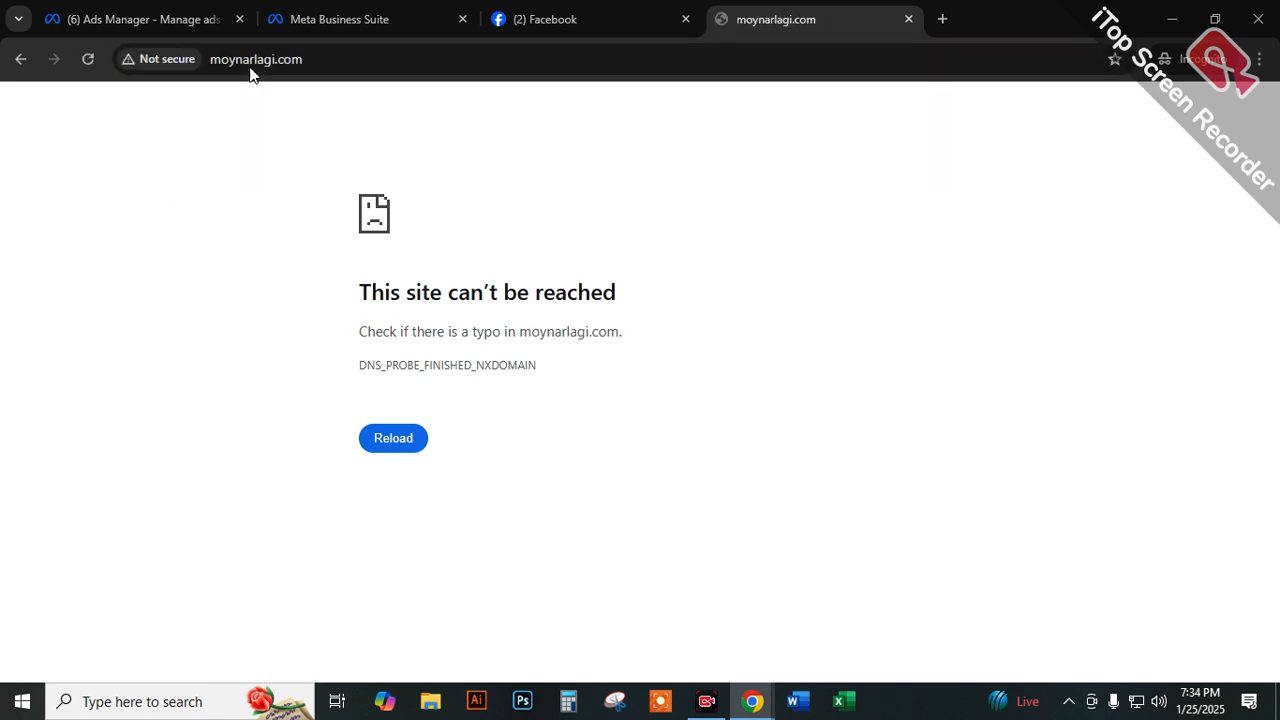
Open the rupantorshop.com website as an example online shop.
click(253, 57)
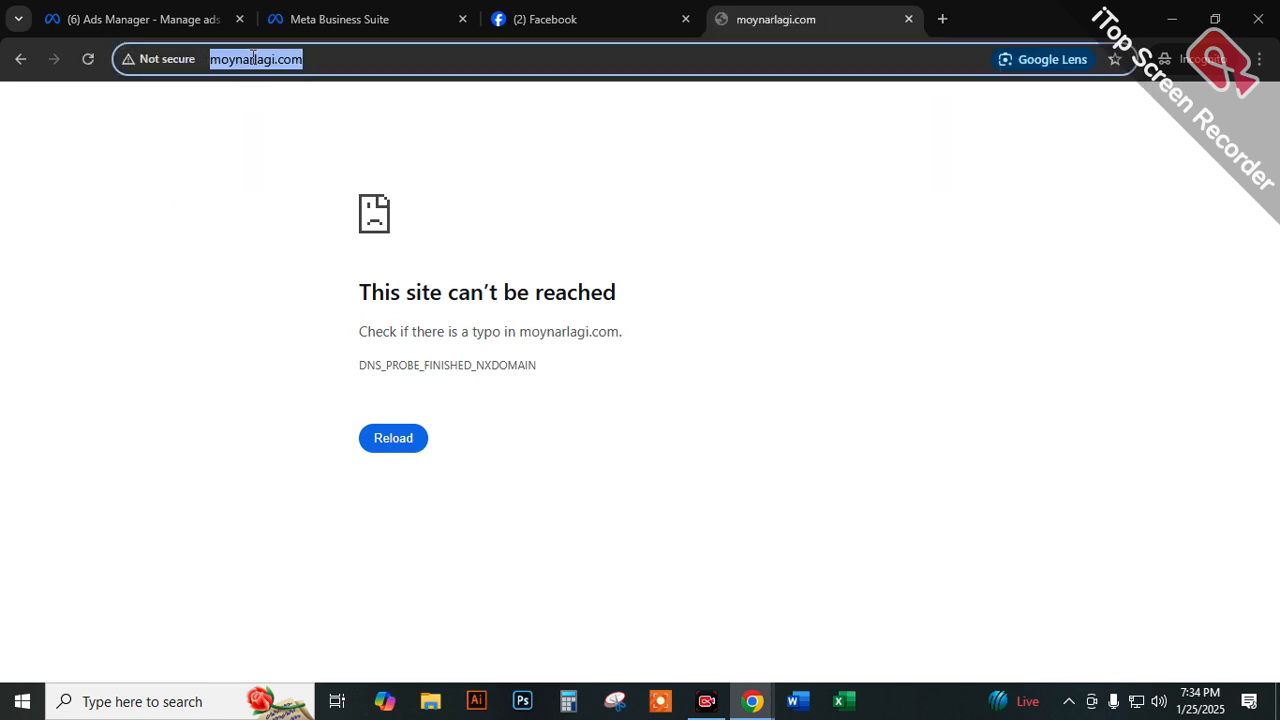
text(rupantorshop)
key(Return)
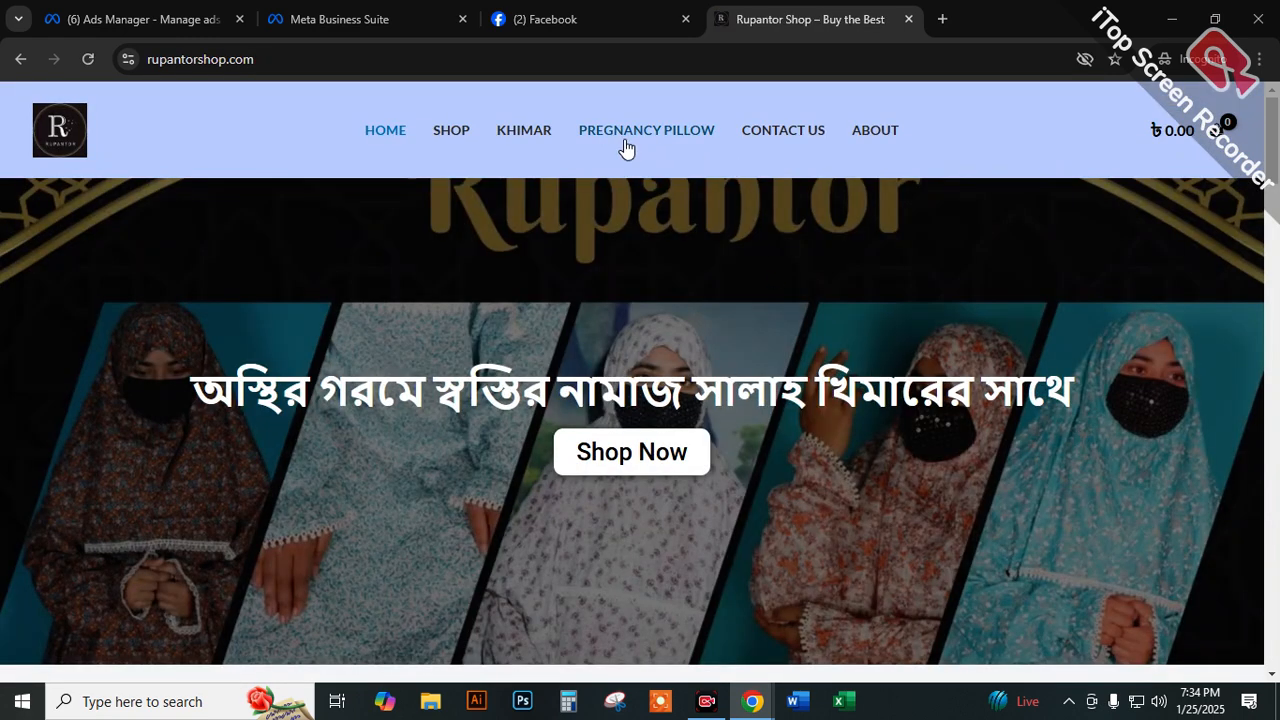
Look through the Rupantor Shop home page, including its banners and Featured Products.
scroll(775, 435, down, 8)
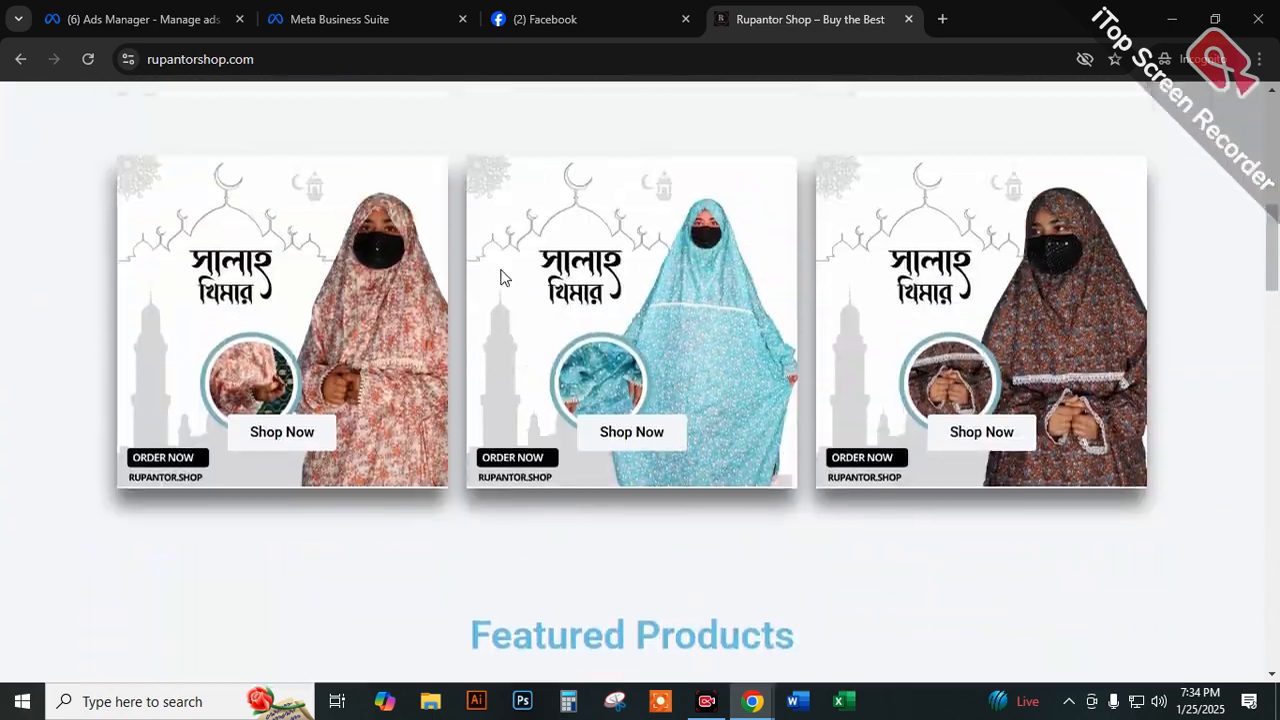
scroll(760, 360, up, 2)
scroll(811, 417, down, 7)
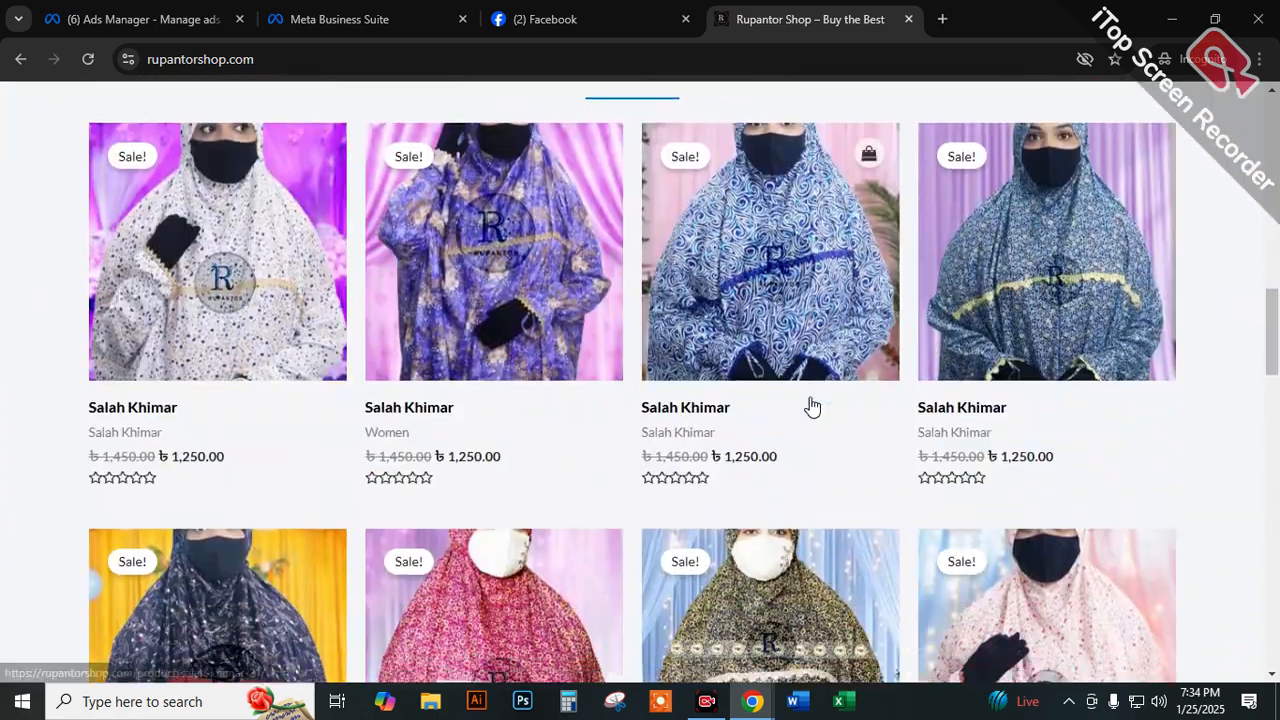
scroll(811, 406, down, 15)
scroll(803, 386, down, 2)
scroll(518, 425, up, 14)
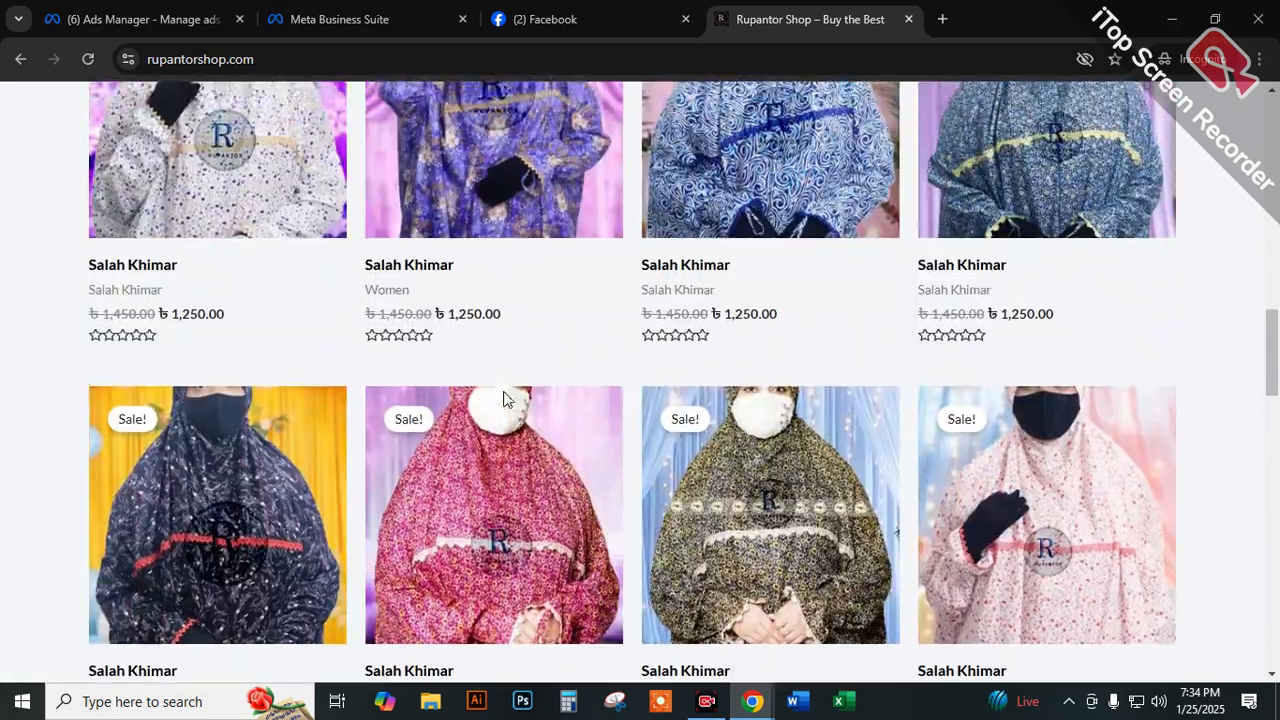
scroll(504, 399, up, 5)
scroll(491, 397, down, 7)
scroll(598, 405, up, 1)
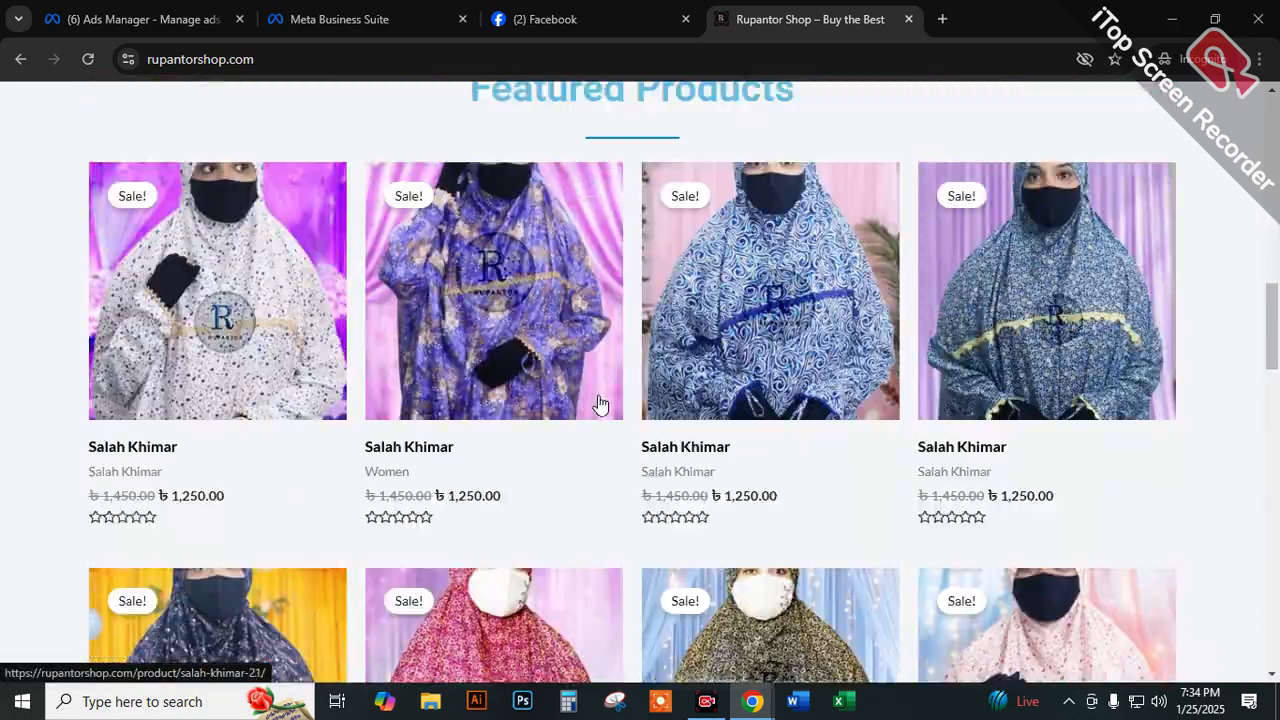
scroll(590, 380, up, 10)
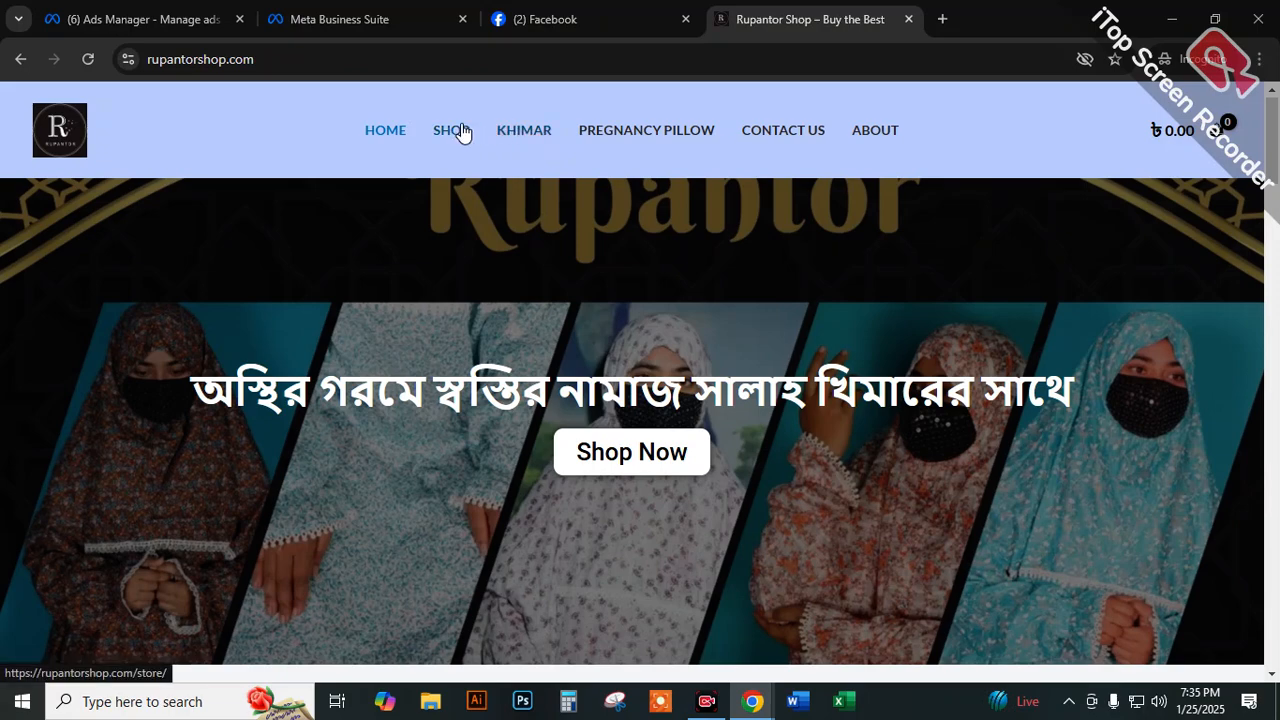
Open the Rupantor Shop store page and highlight its web address.
click(460, 132)
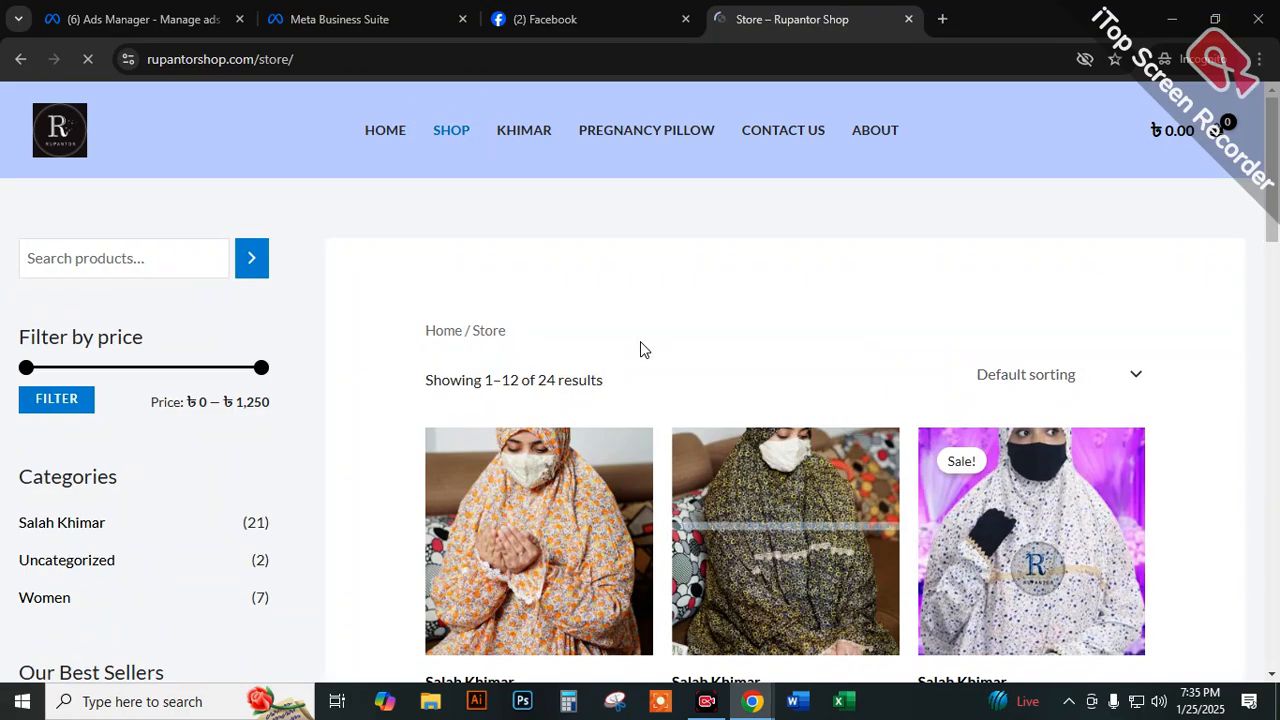
scroll(640, 348, down, 2)
scroll(600, 300, up, 2)
click(268, 62)
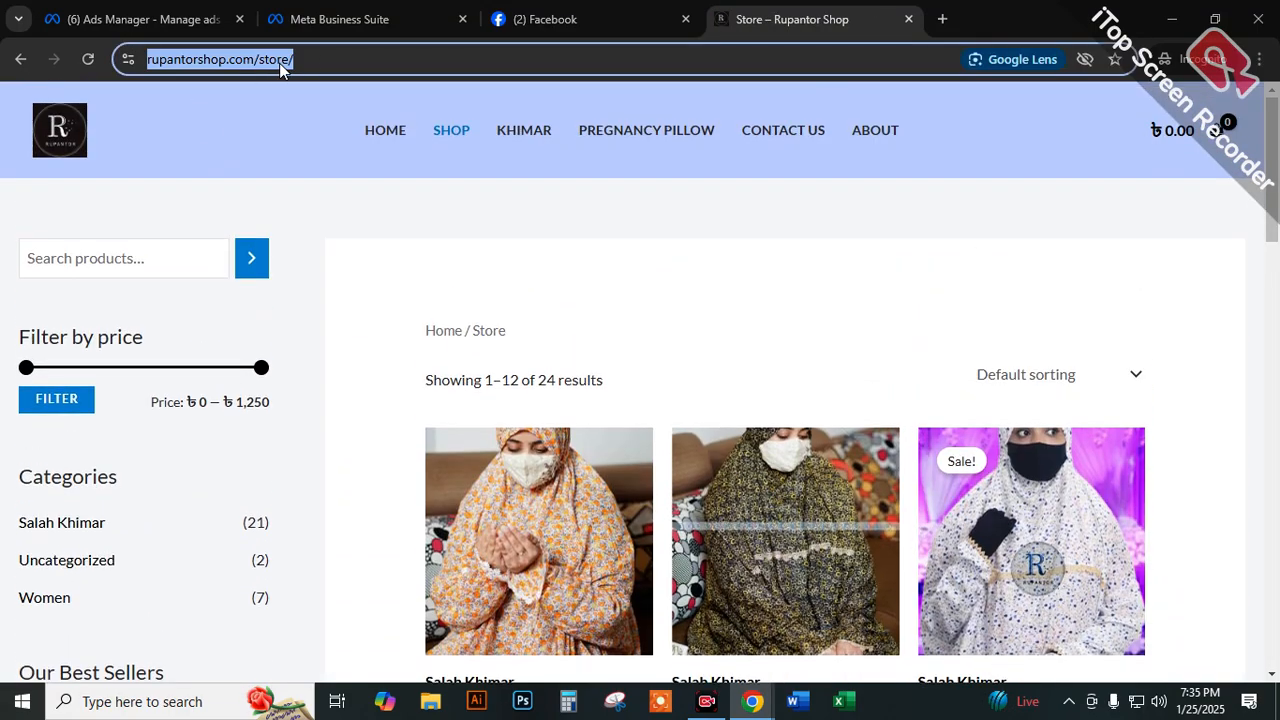
Revisit the campaign objectives in Ads Manager and return to the Rupantor Shop store page to look through its product listings.
click(350, 19)
click(206, 20)
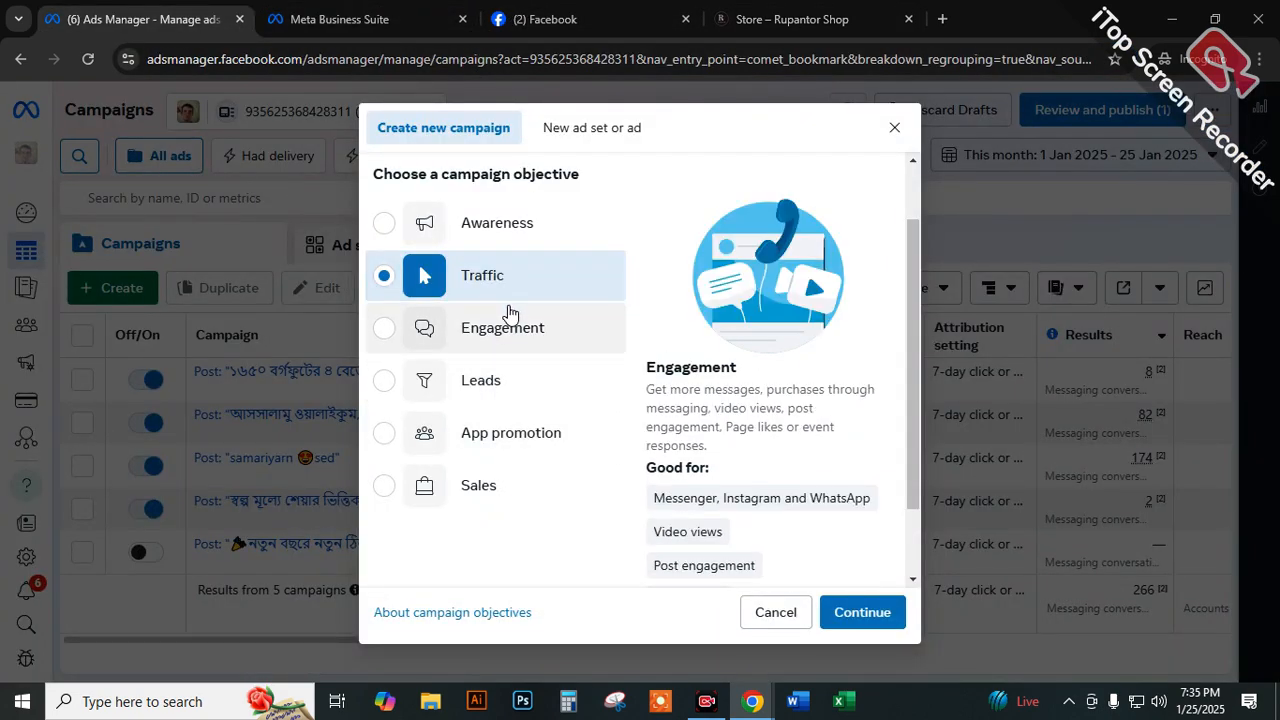
click(697, 27)
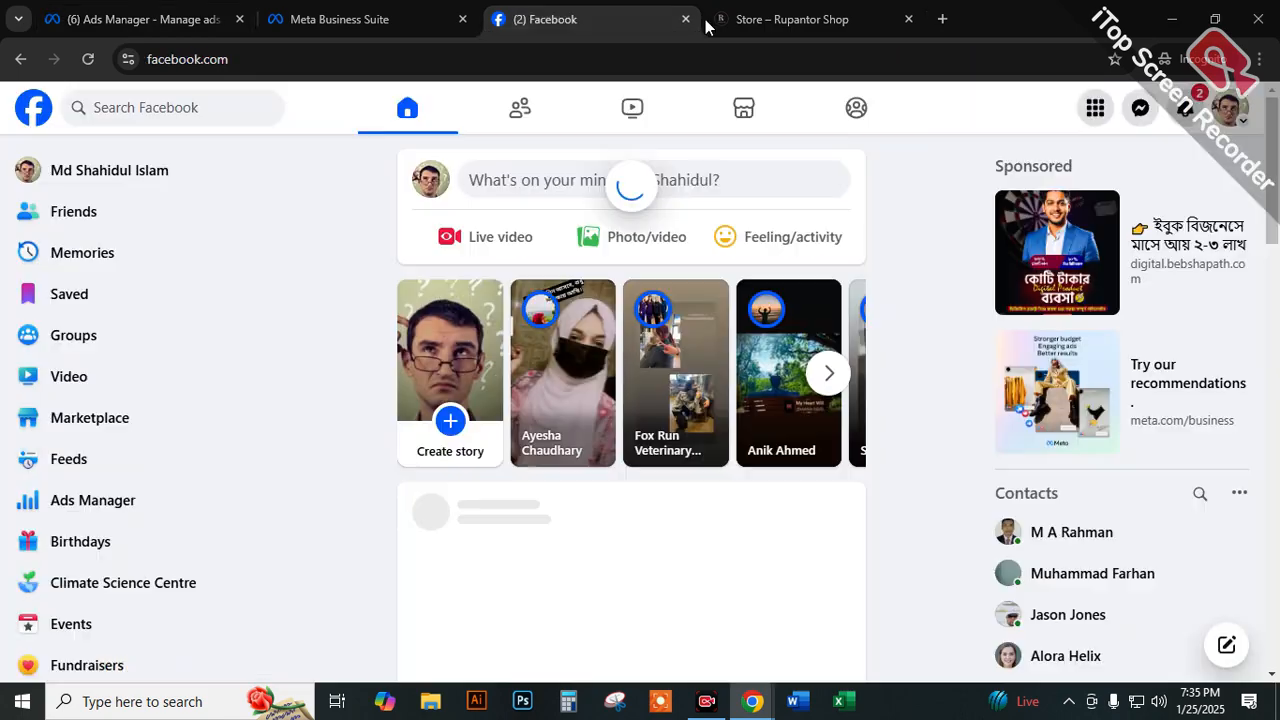
click(740, 20)
scroll(571, 386, down, 5)
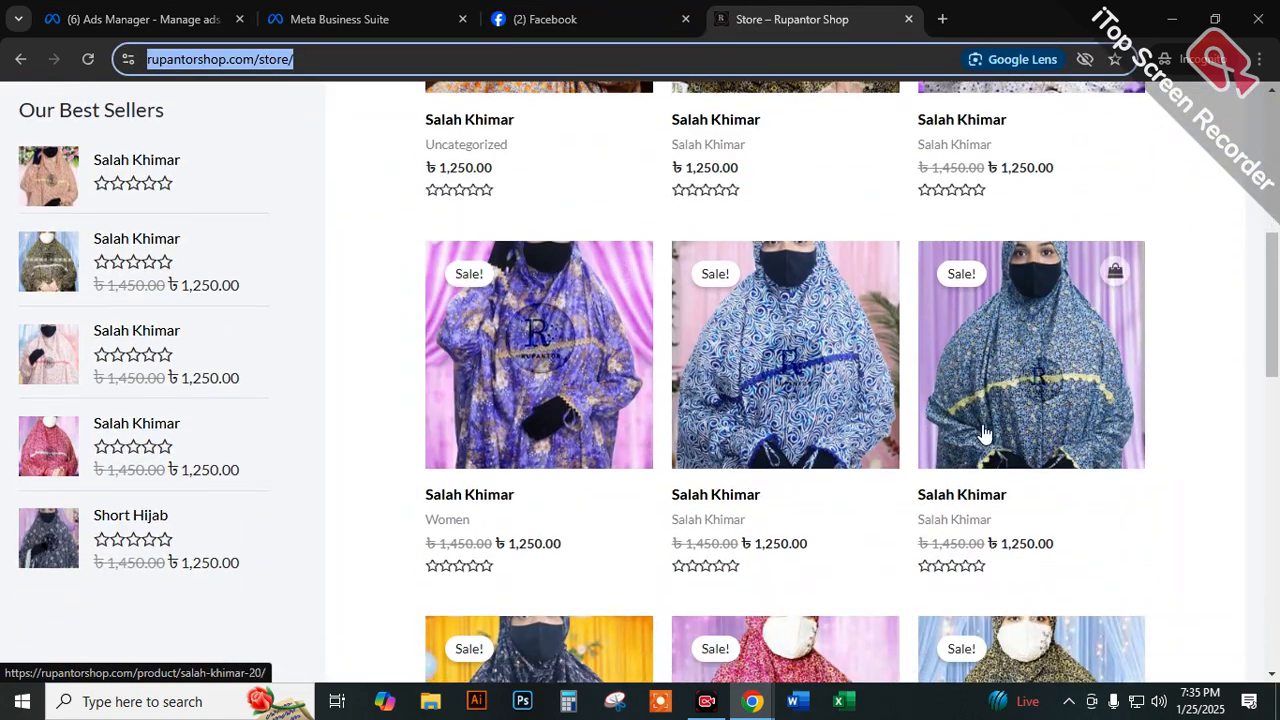
scroll(428, 394, down, 3)
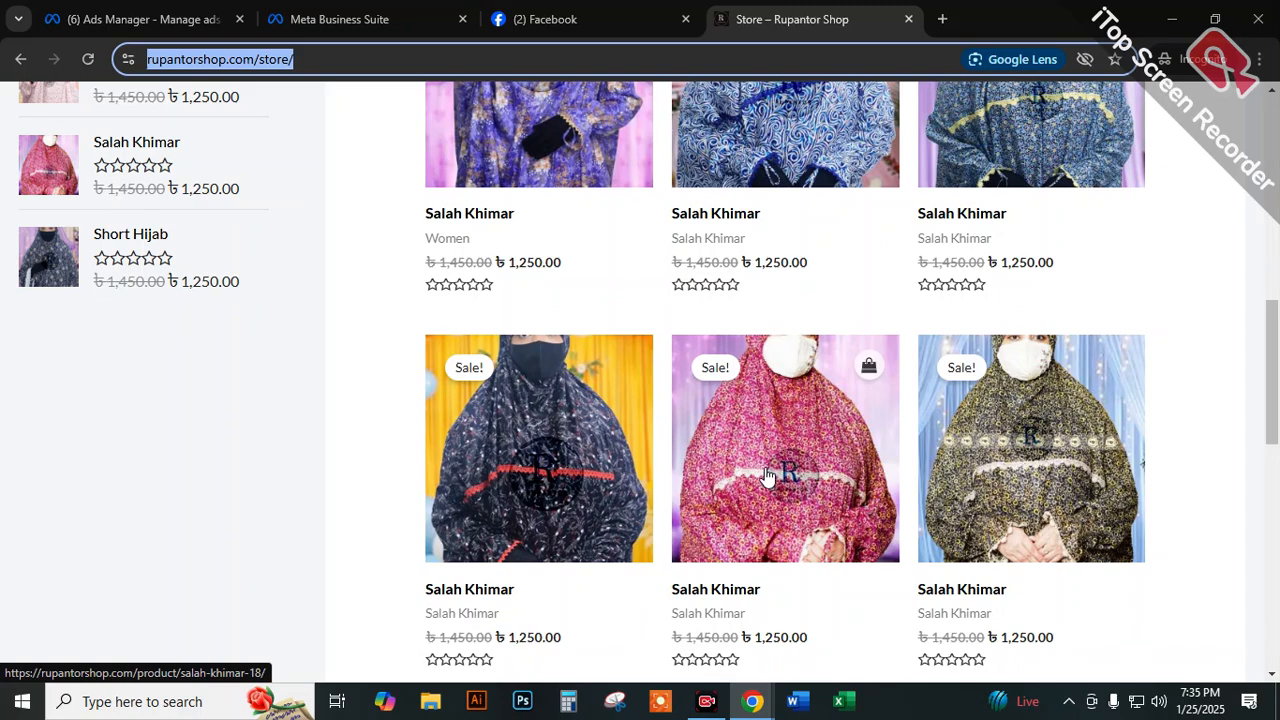
scroll(766, 474, down, 9)
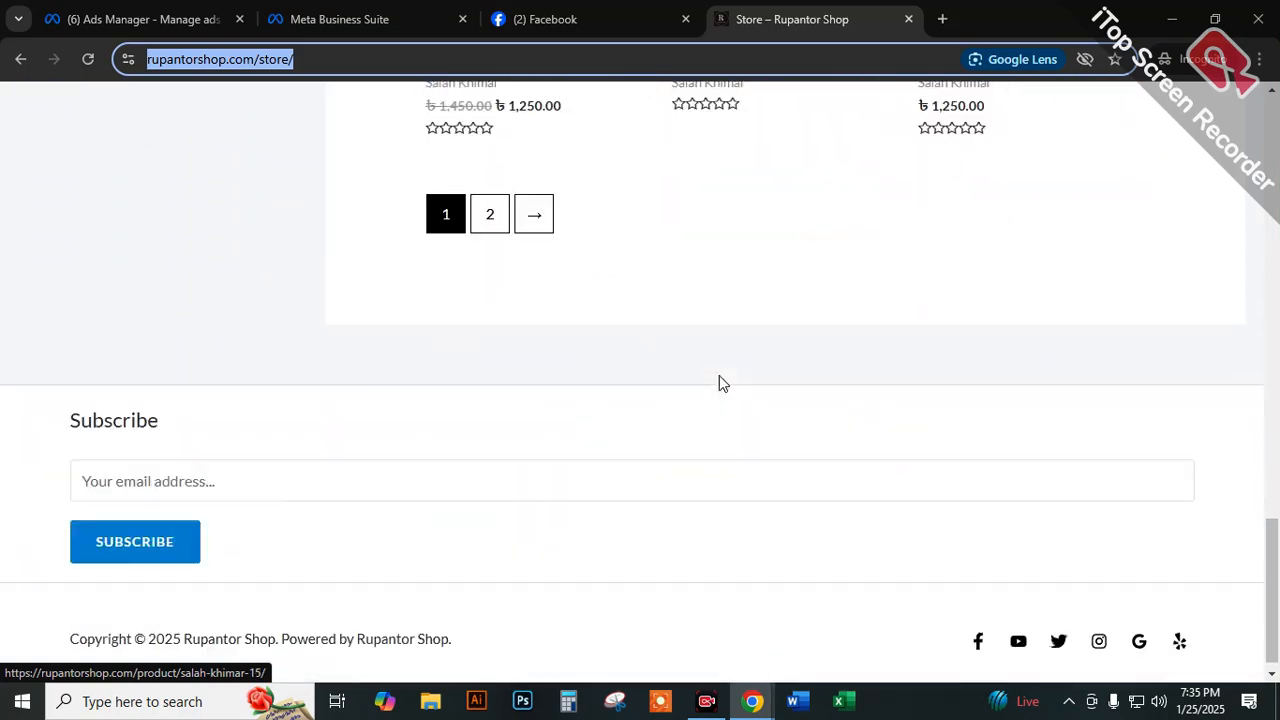
scroll(719, 375, up, 4)
scroll(572, 374, up, 10)
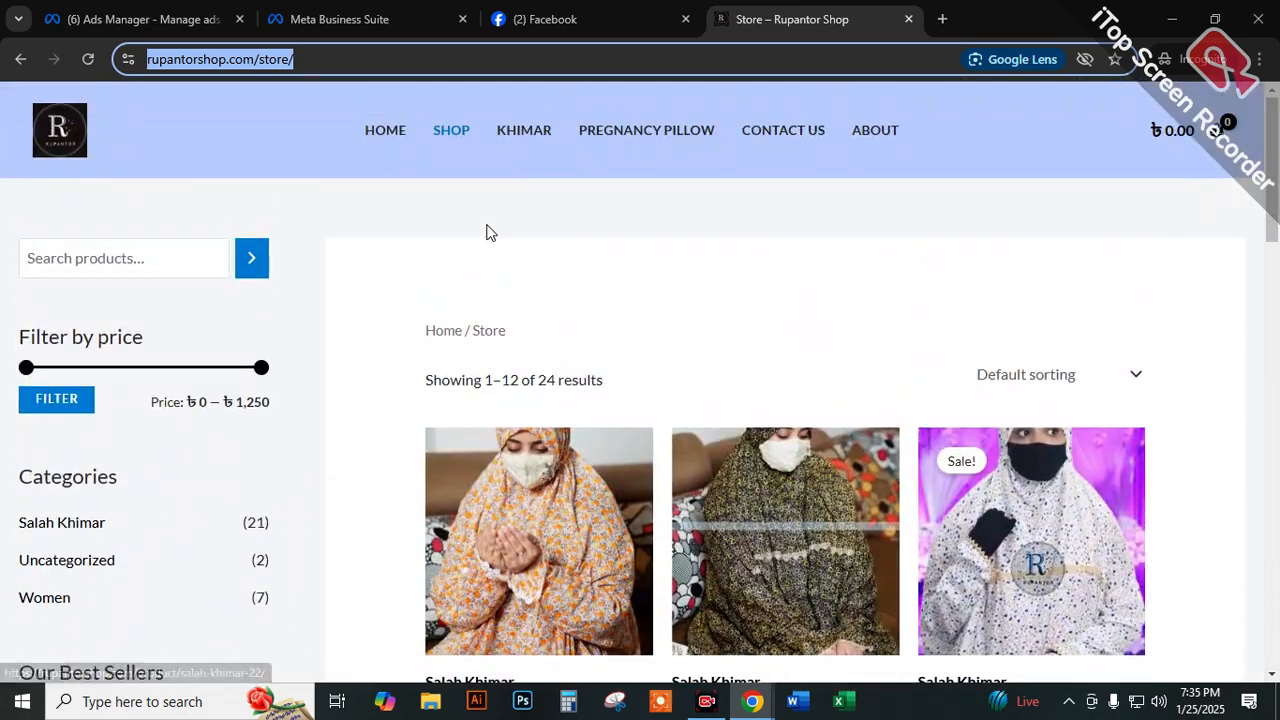
Switch back to Ads Manager and create the new campaign with the Awareness objective.
click(358, 10)
click(140, 19)
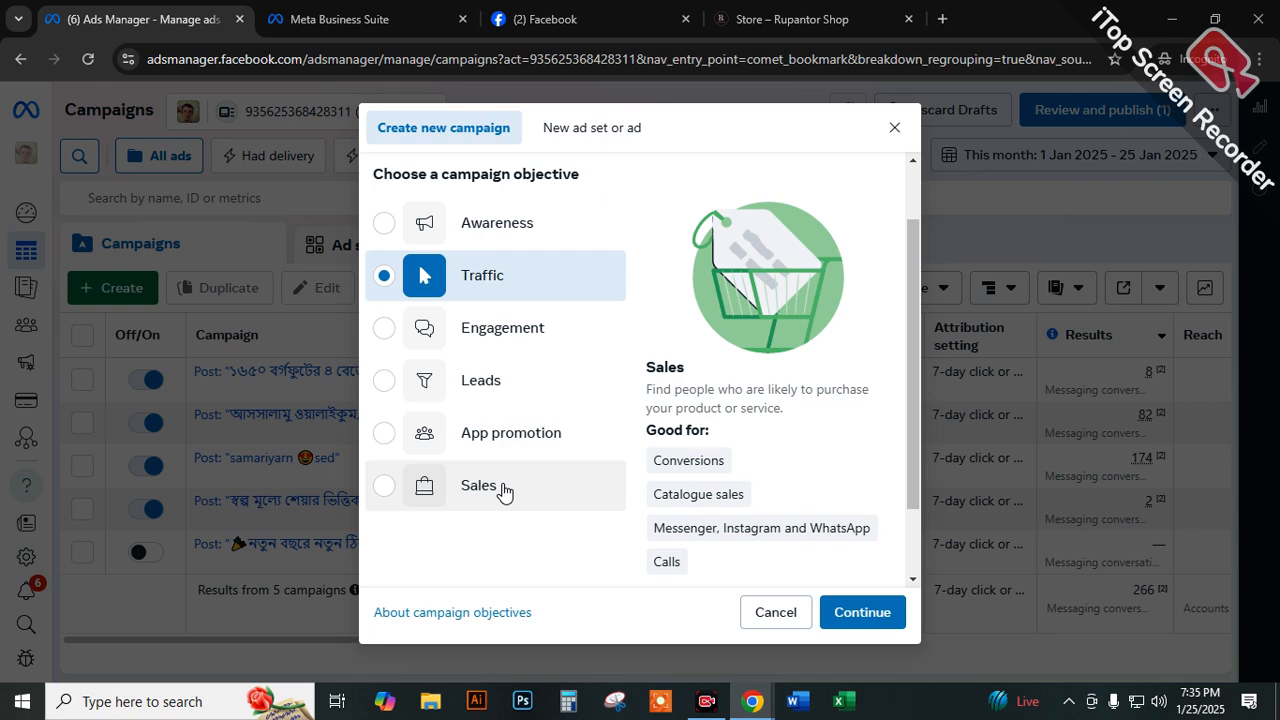
click(510, 333)
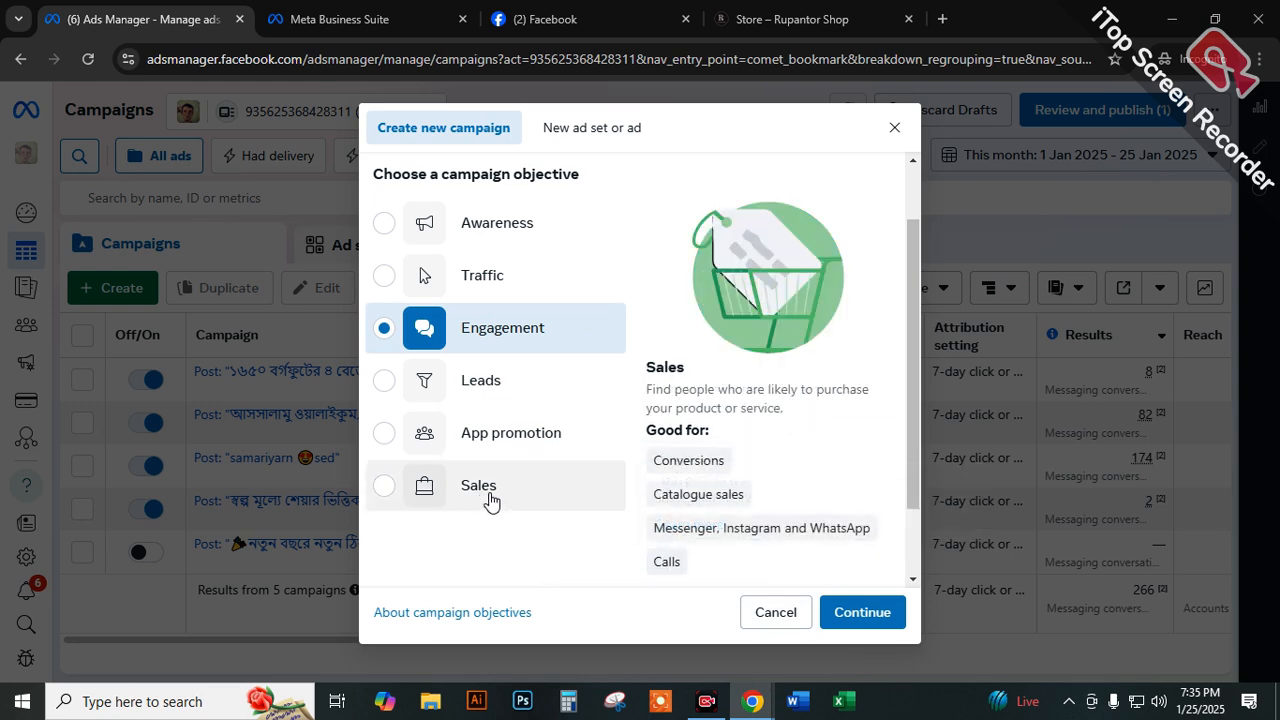
scroll(503, 500, down, 1)
scroll(503, 500, up, 2)
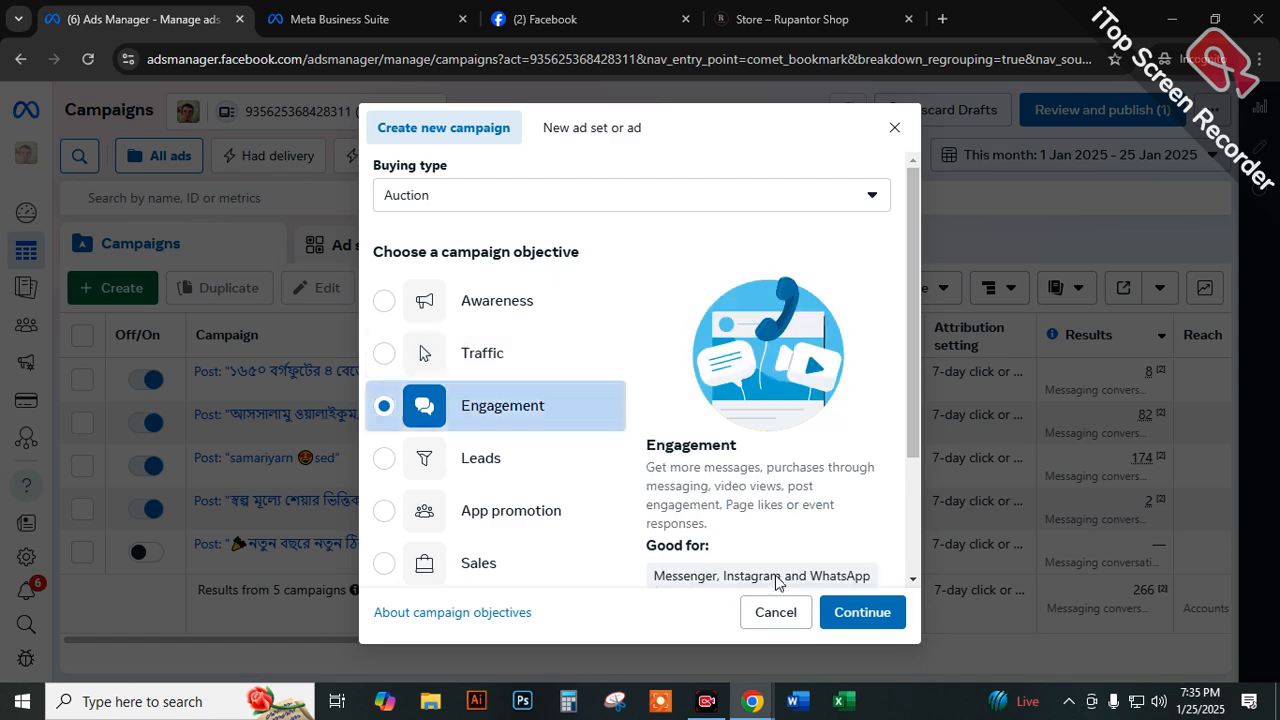
click(477, 312)
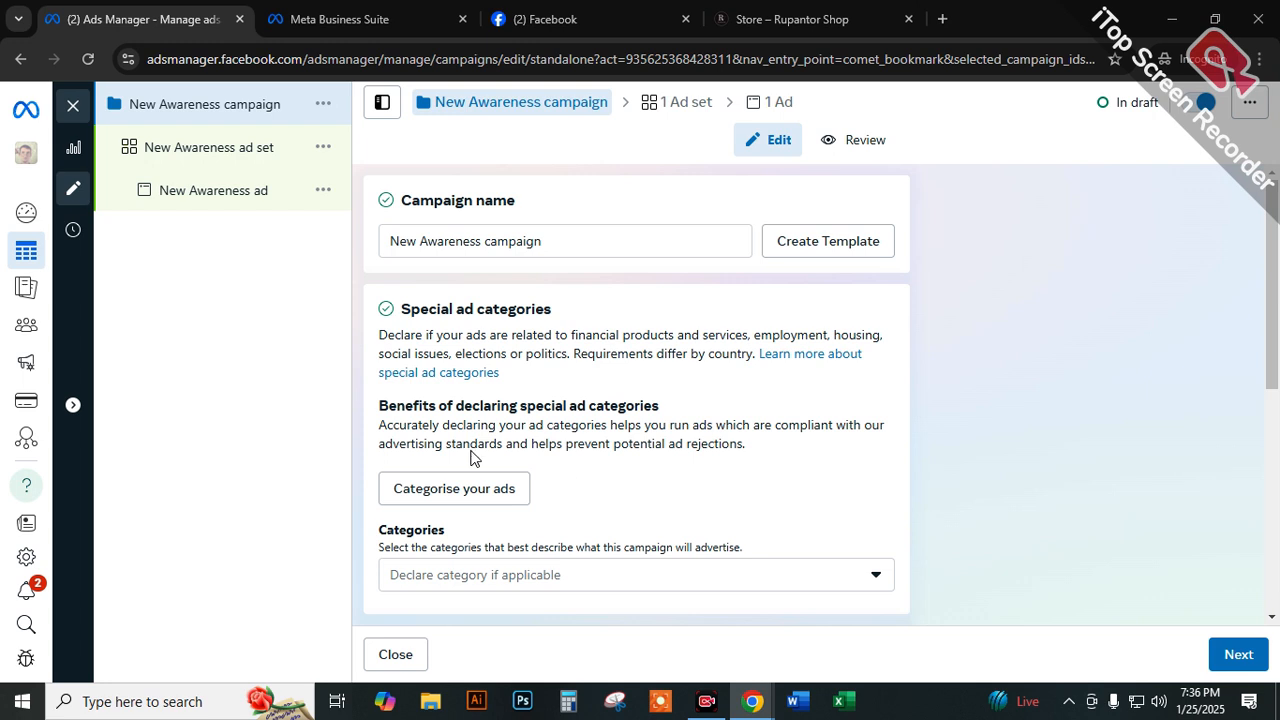
Rename the new Awareness campaign as Tuba_Mart_Awareness_Campaign.
click(560, 238)
drag(496, 237, 349, 248)
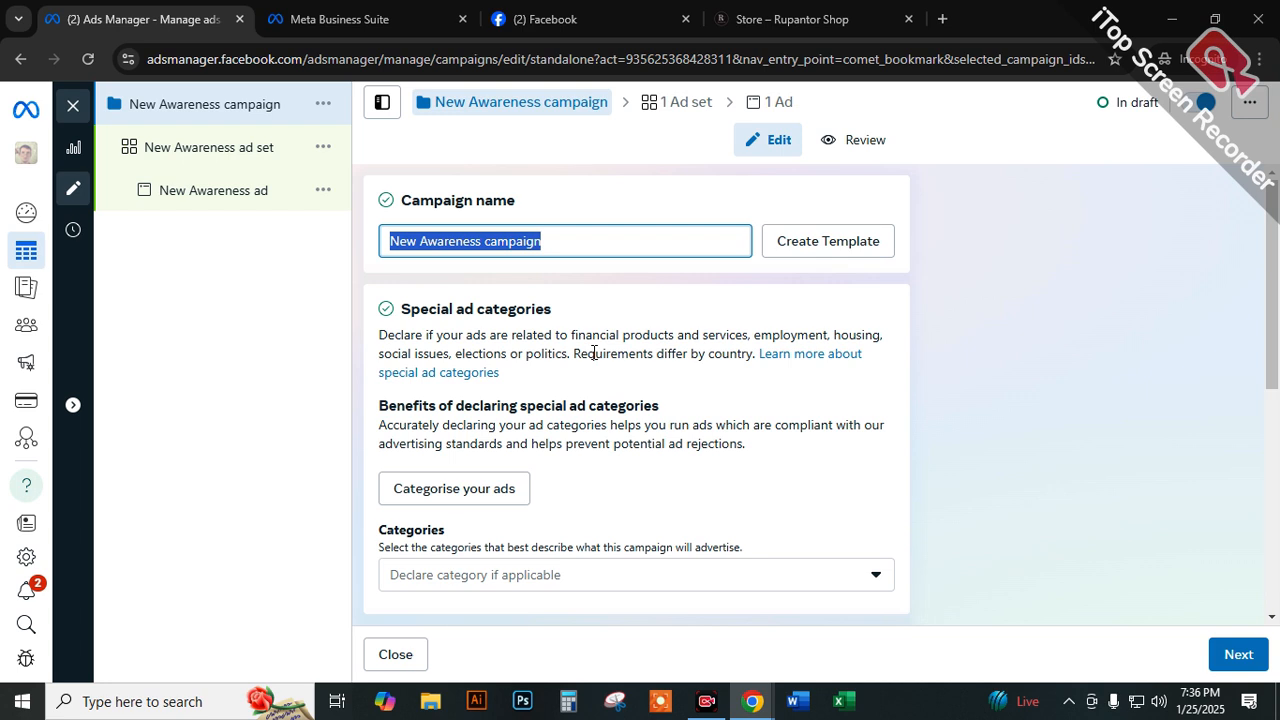
key(BackSpace)
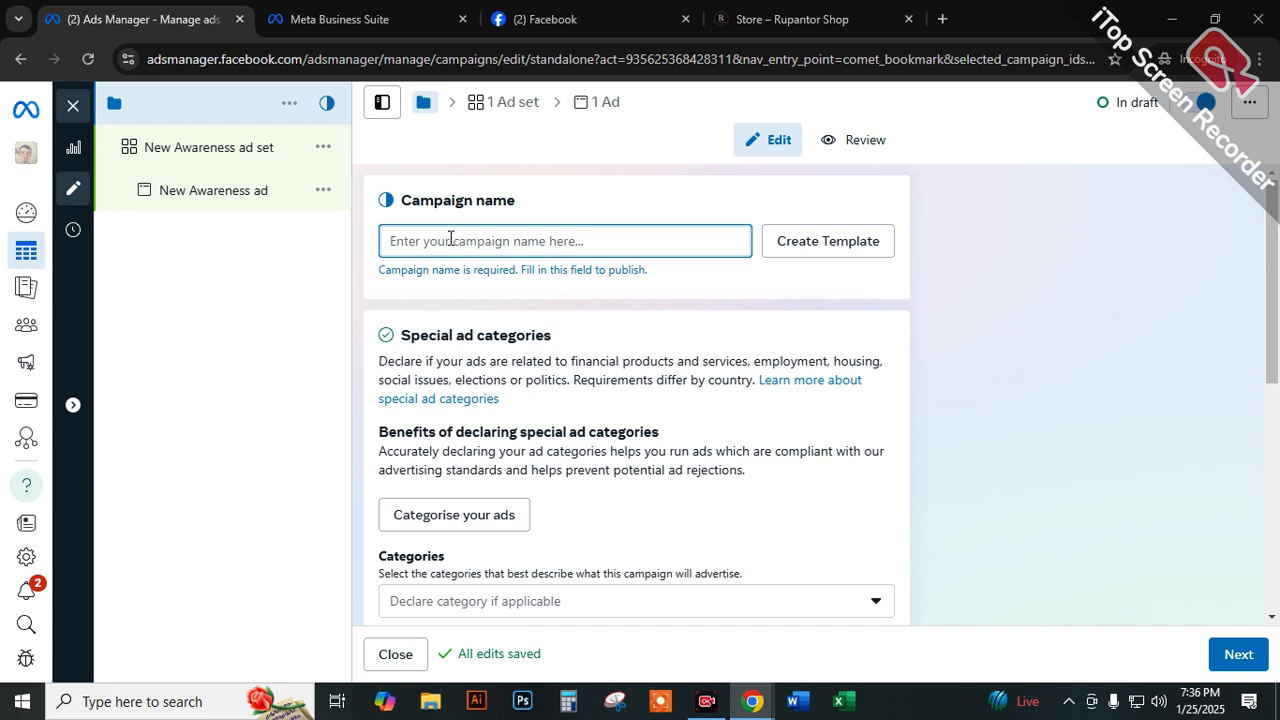
text(Tumar)
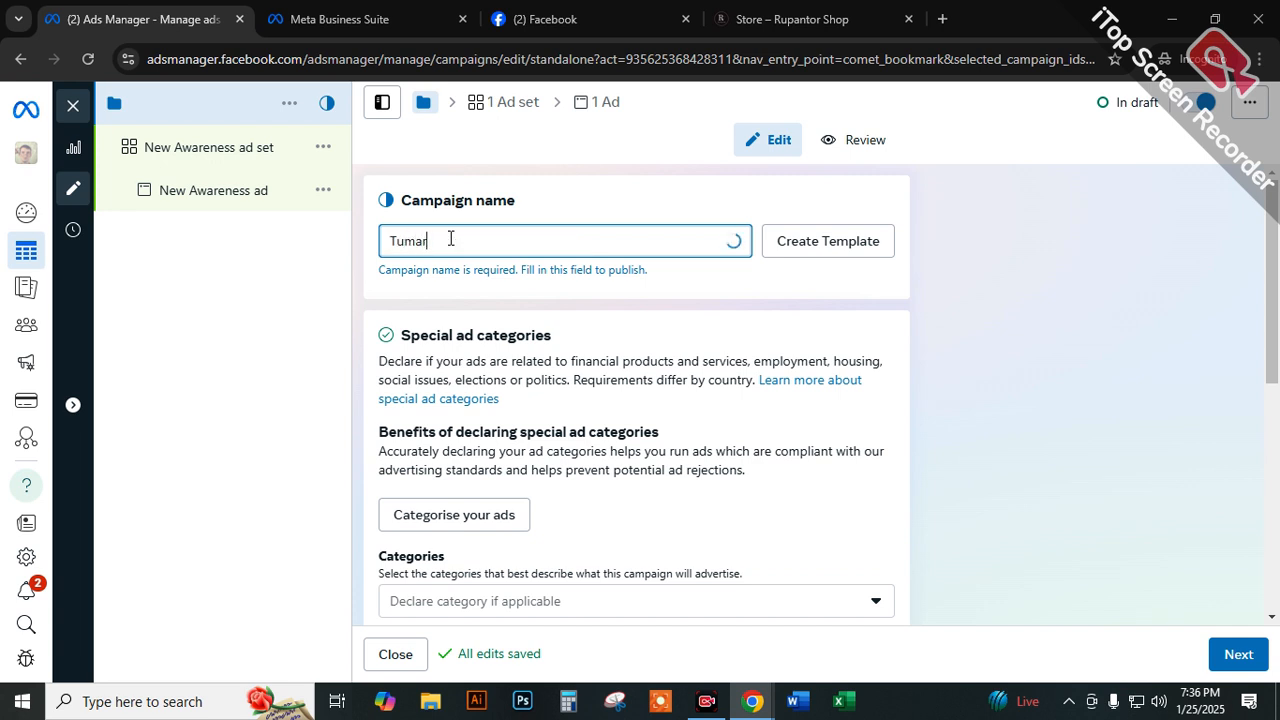
key(BackSpace)
key(BackSpace)
key(BackSpace)
text(b)
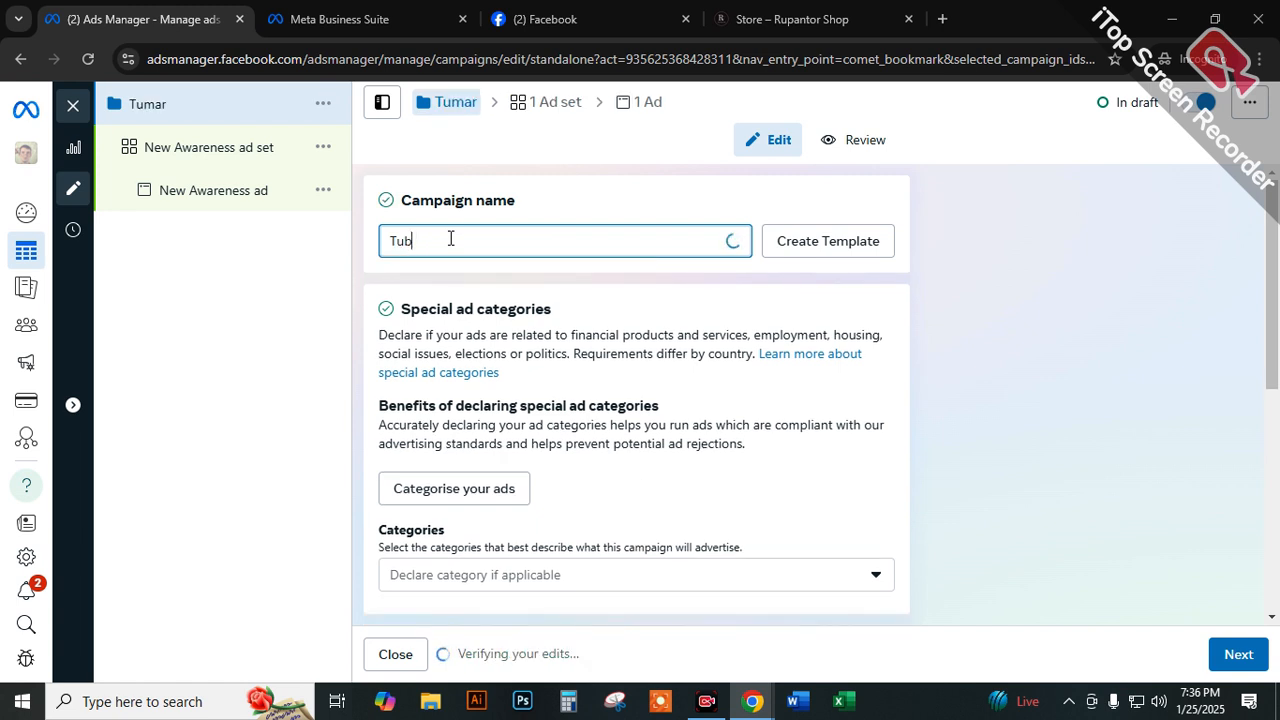
text(na)
key(BackSpace)
text(ba)
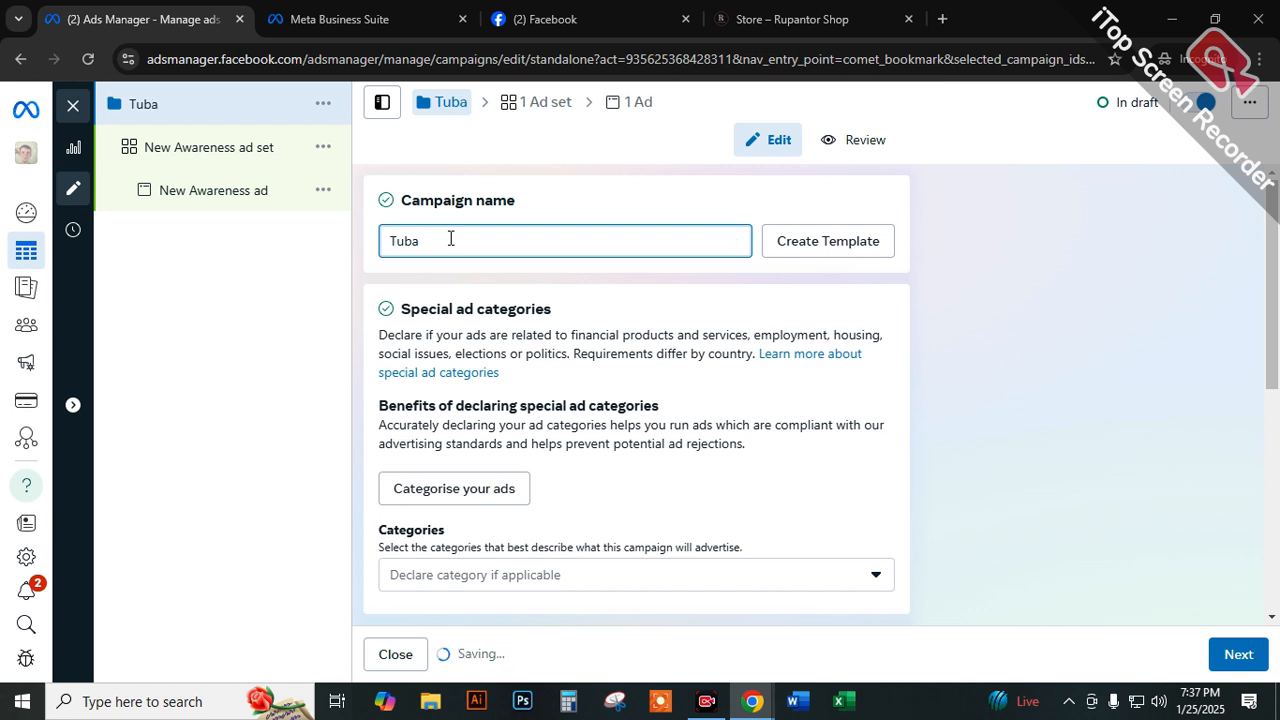
text(_Mar)
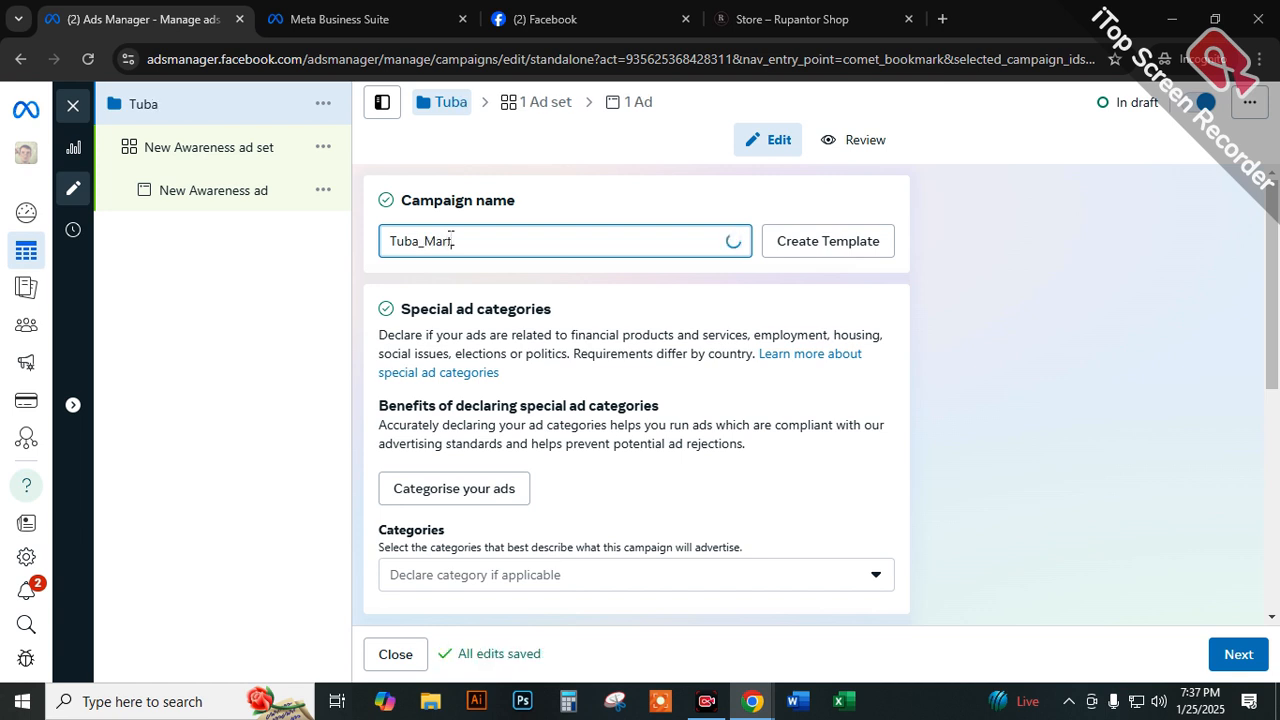
text(t_)
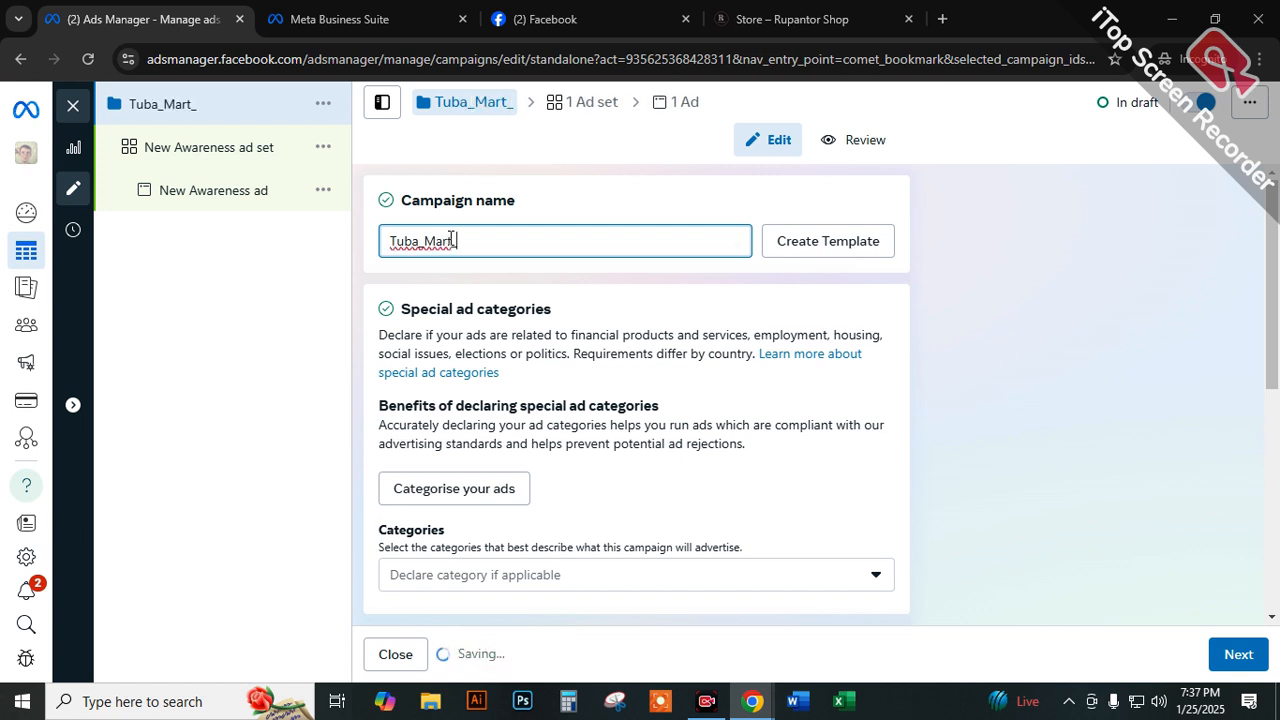
text(Awa)
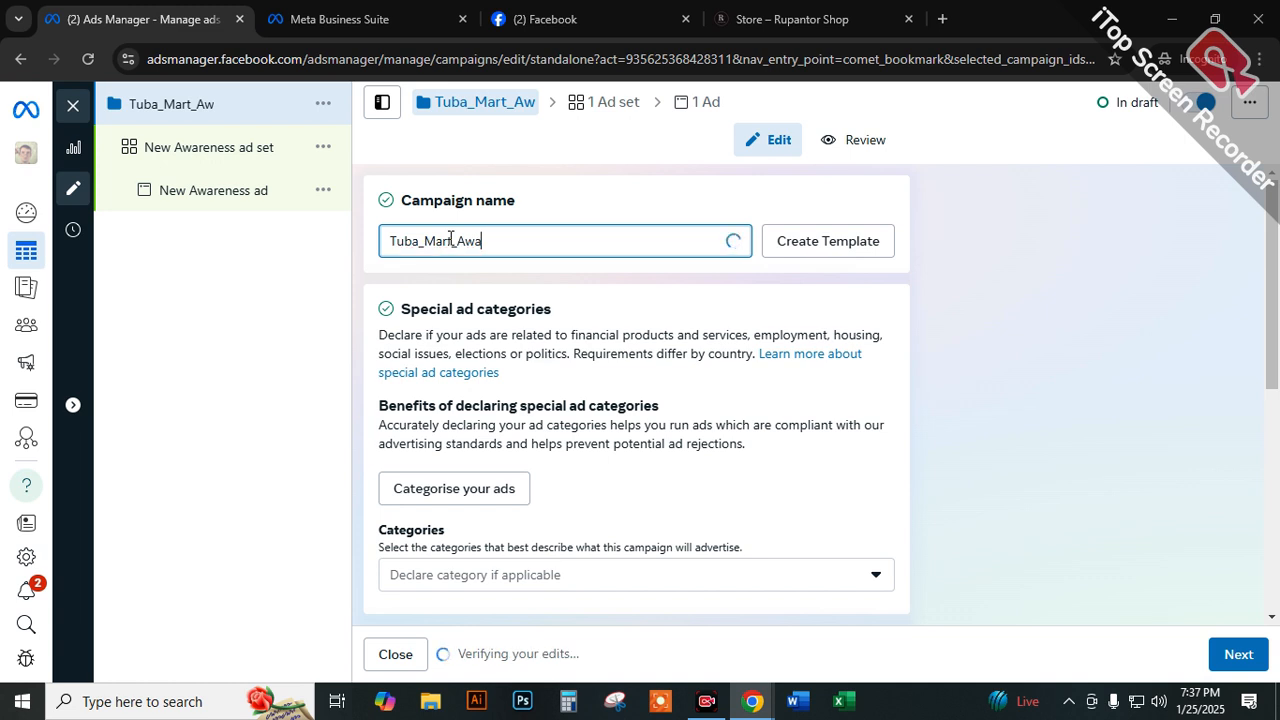
text(reness)
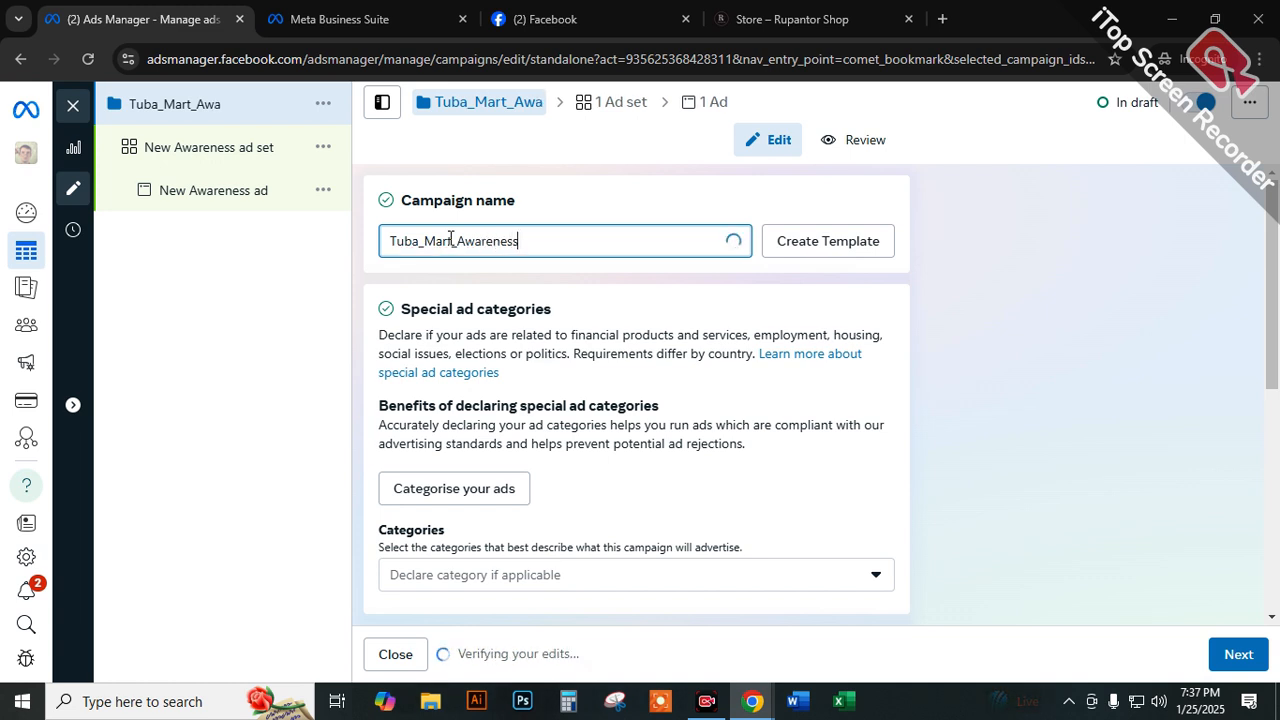
text(_Ca)
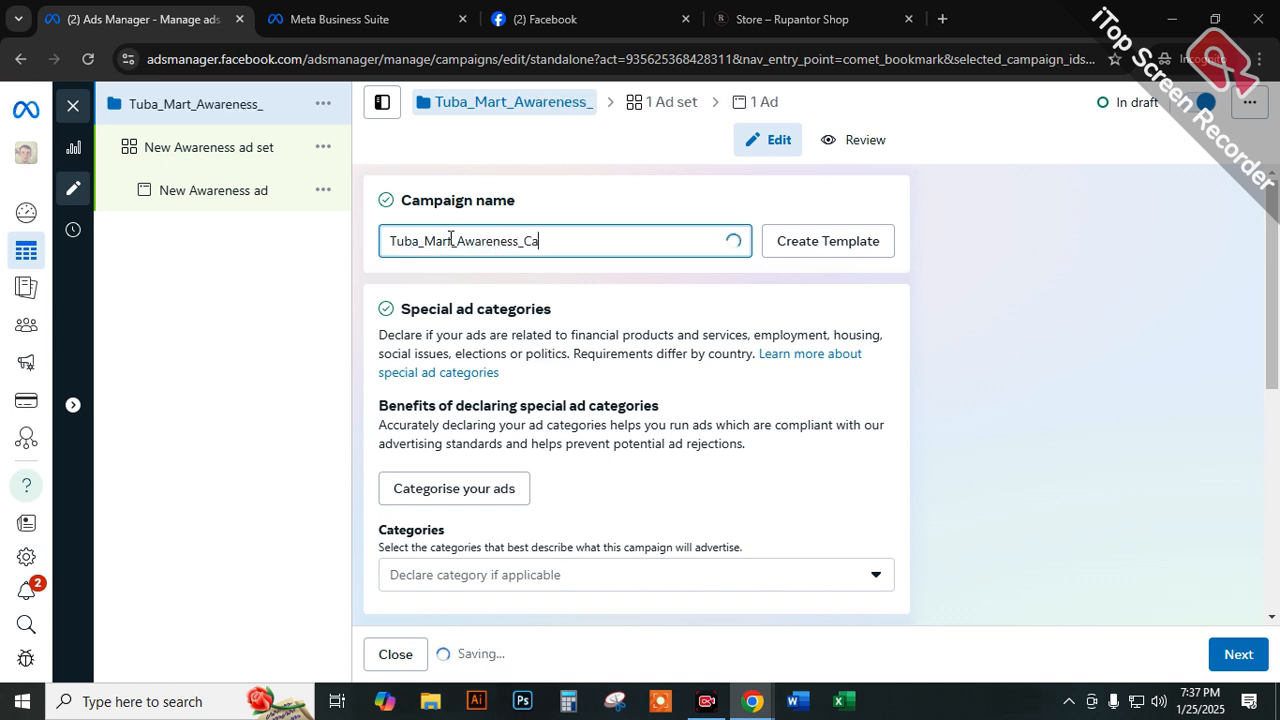
text(mpaign)
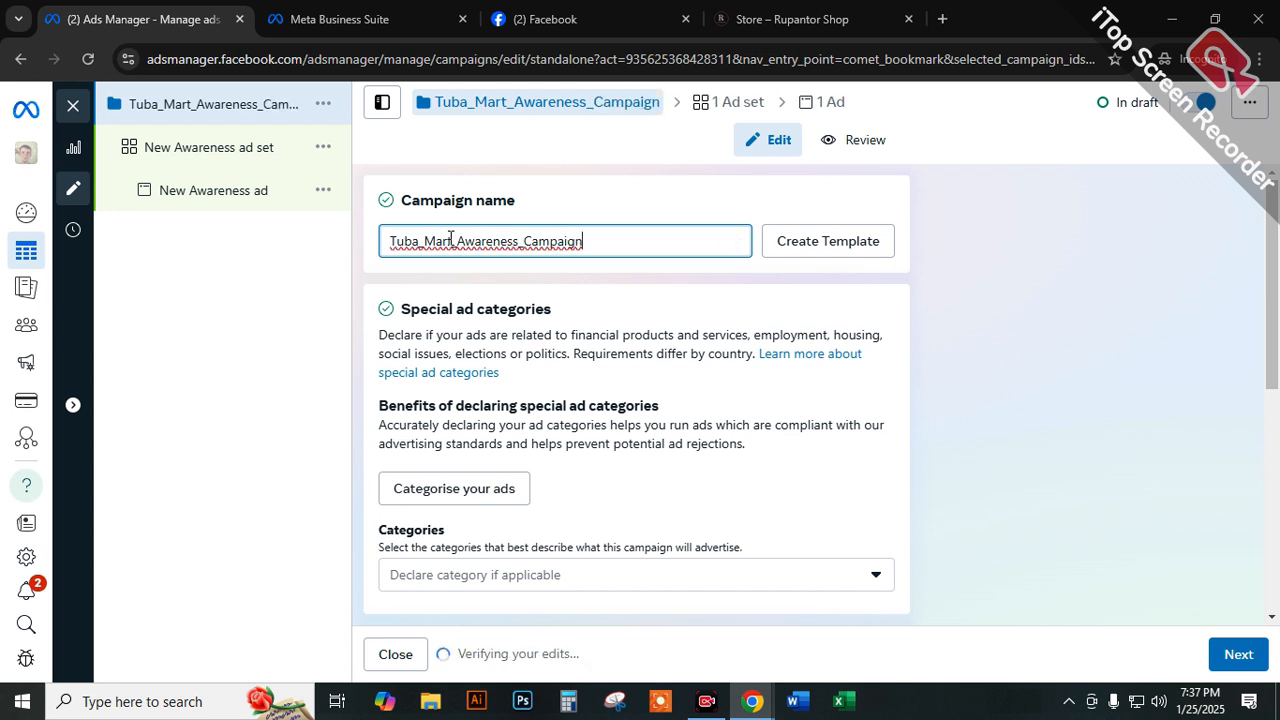
Highlight the brand, objective and Campaign parts of the campaign name, as well as the whole name, to examine its naming pattern.
drag(451, 240, 328, 244)
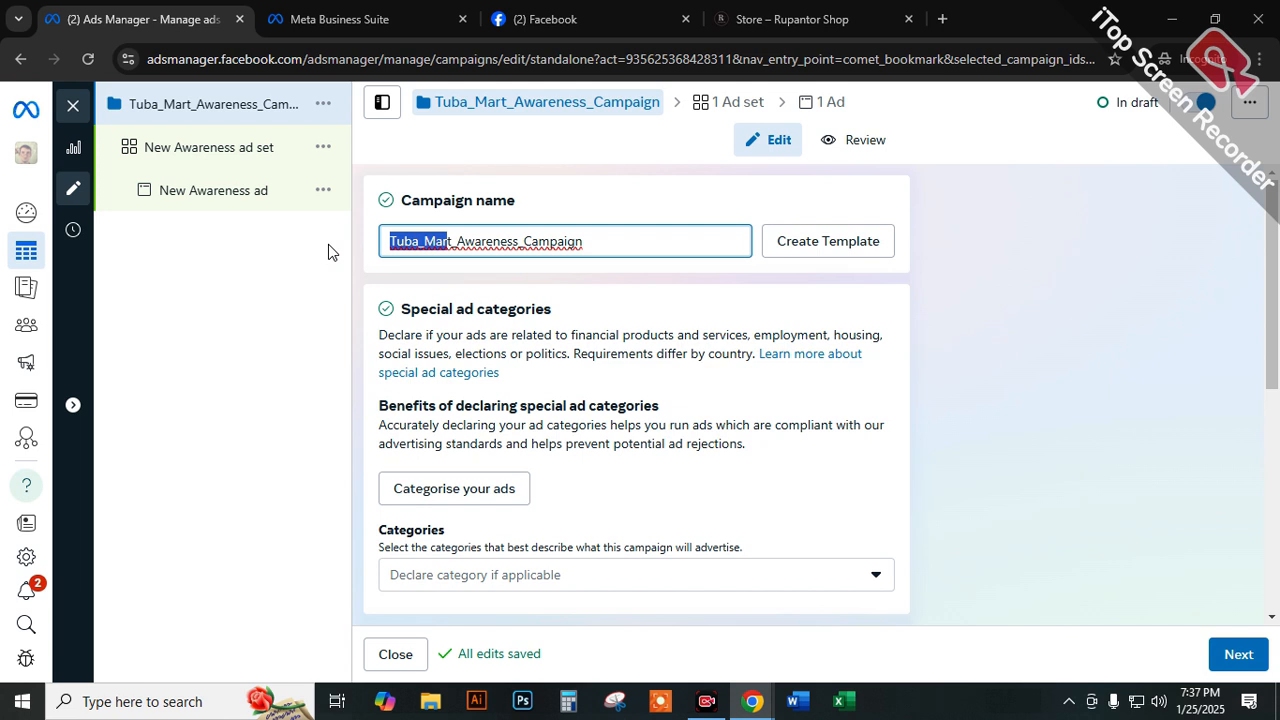
click(452, 241)
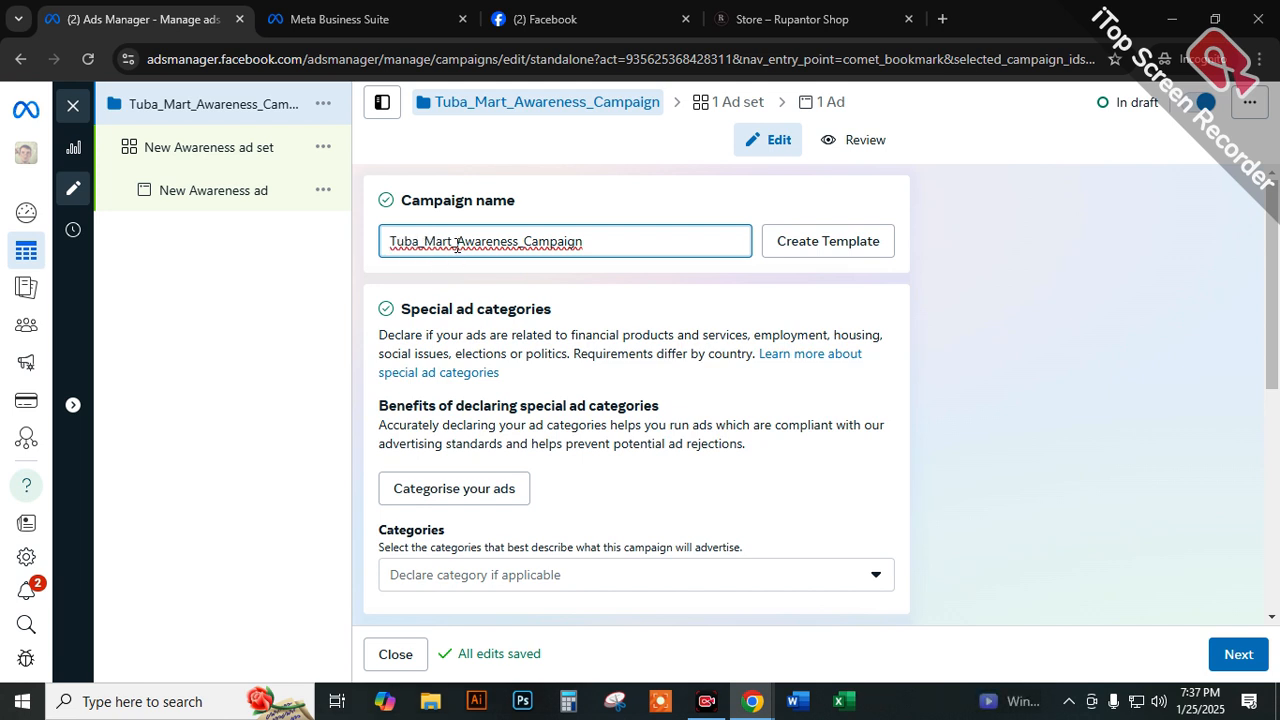
drag(452, 241, 389, 246)
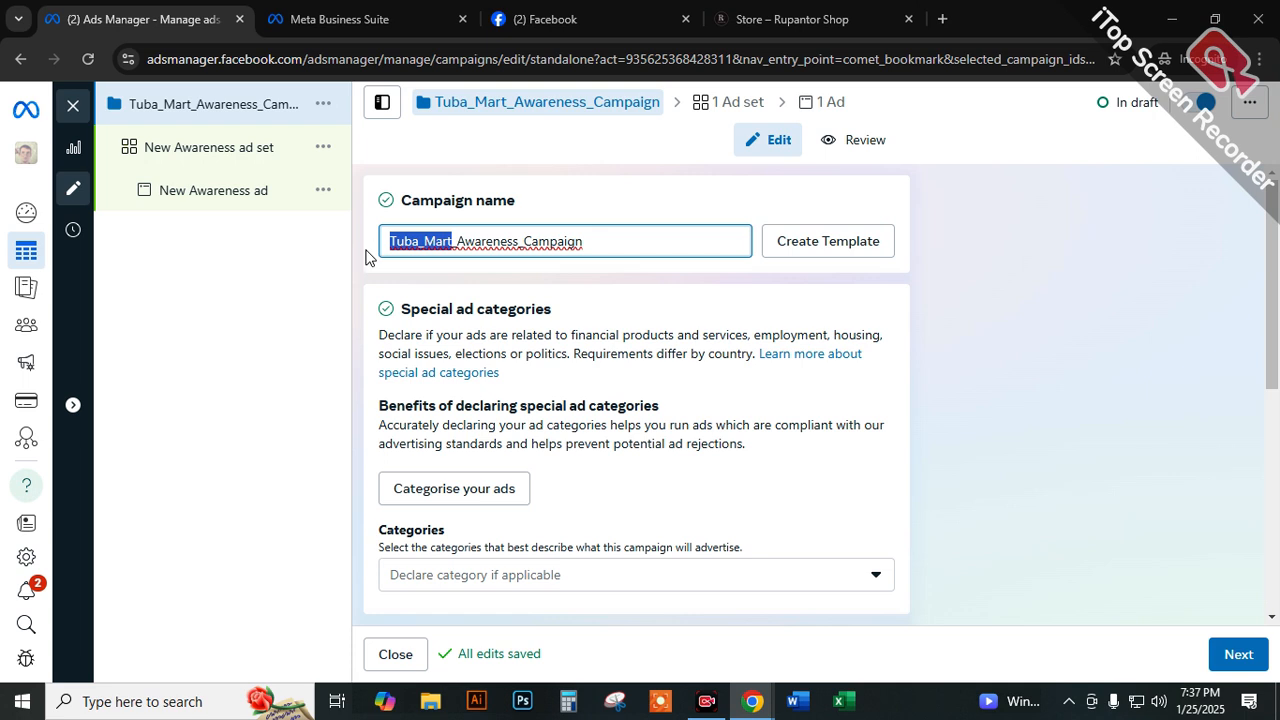
click(477, 266)
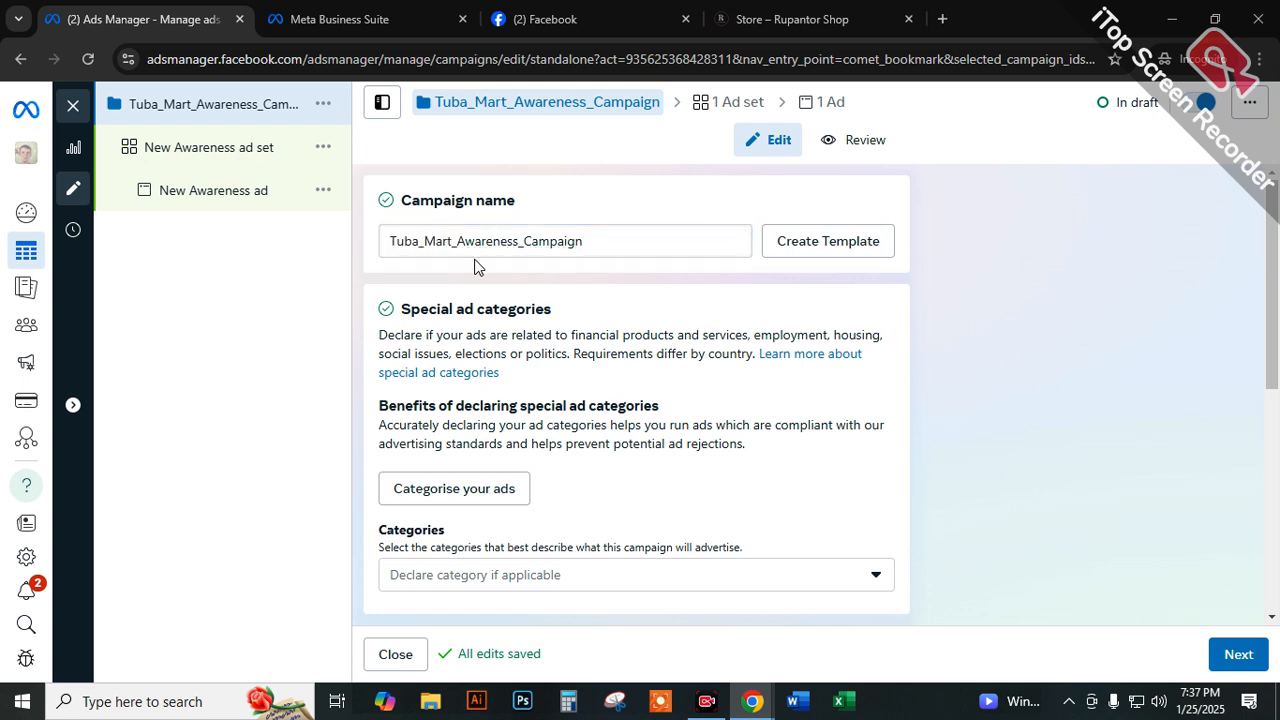
drag(457, 241, 519, 237)
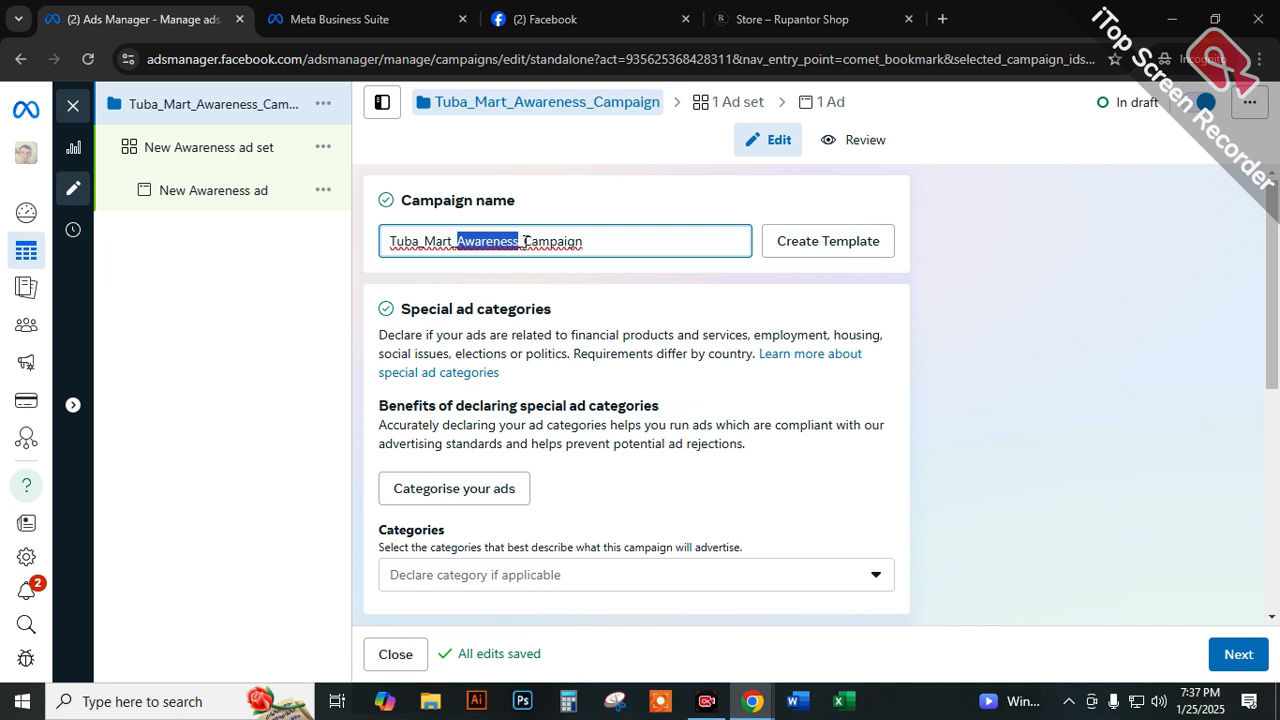
drag(524, 241, 580, 241)
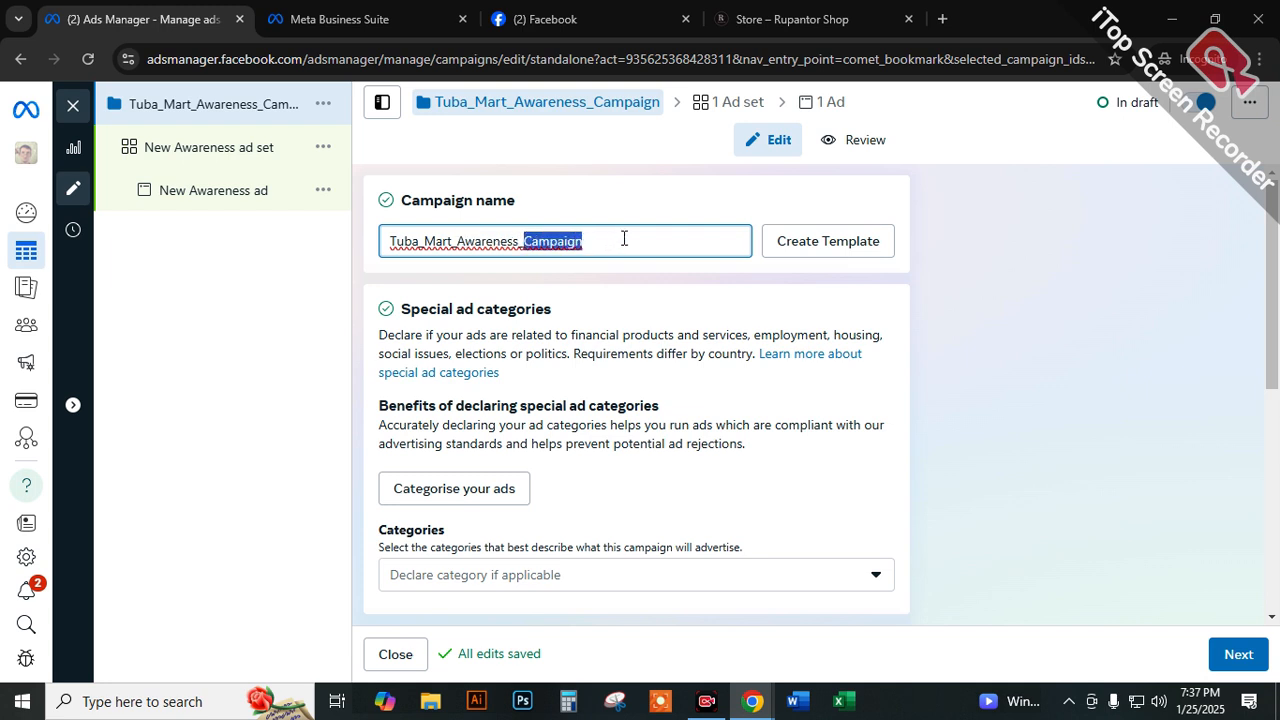
click(611, 236)
drag(594, 245, 389, 258)
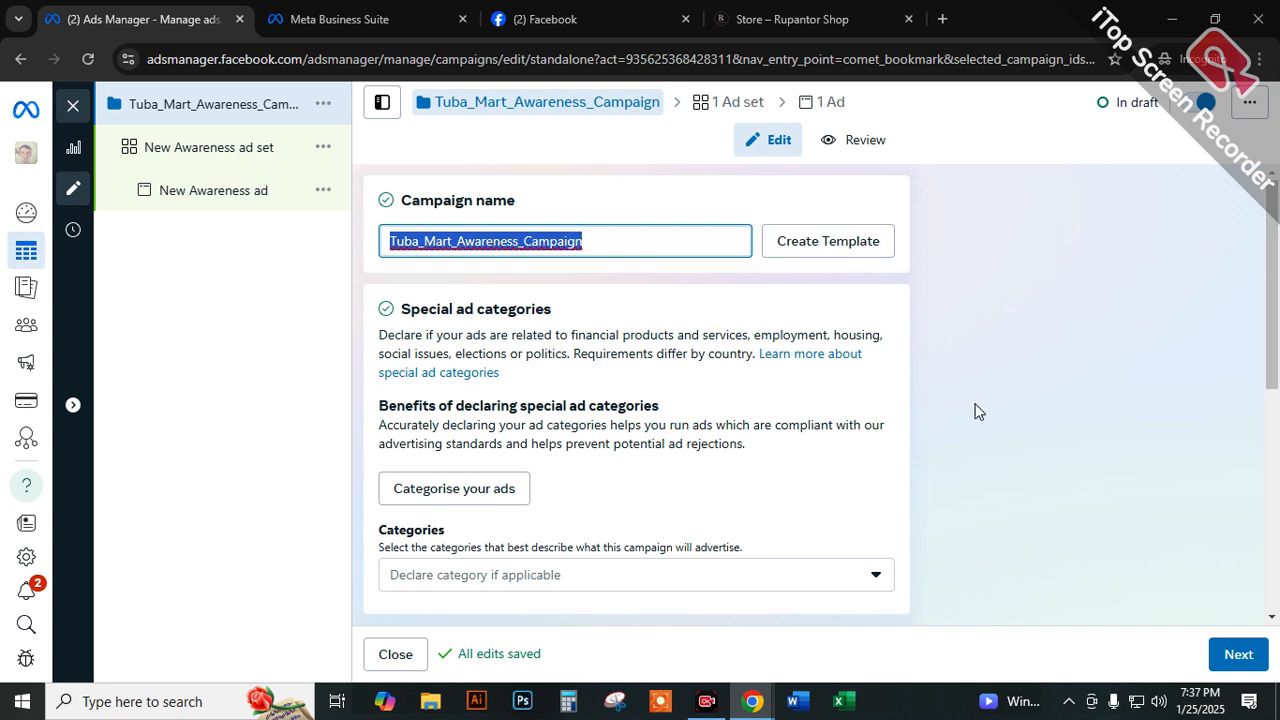
click(597, 240)
drag(453, 240, 376, 243)
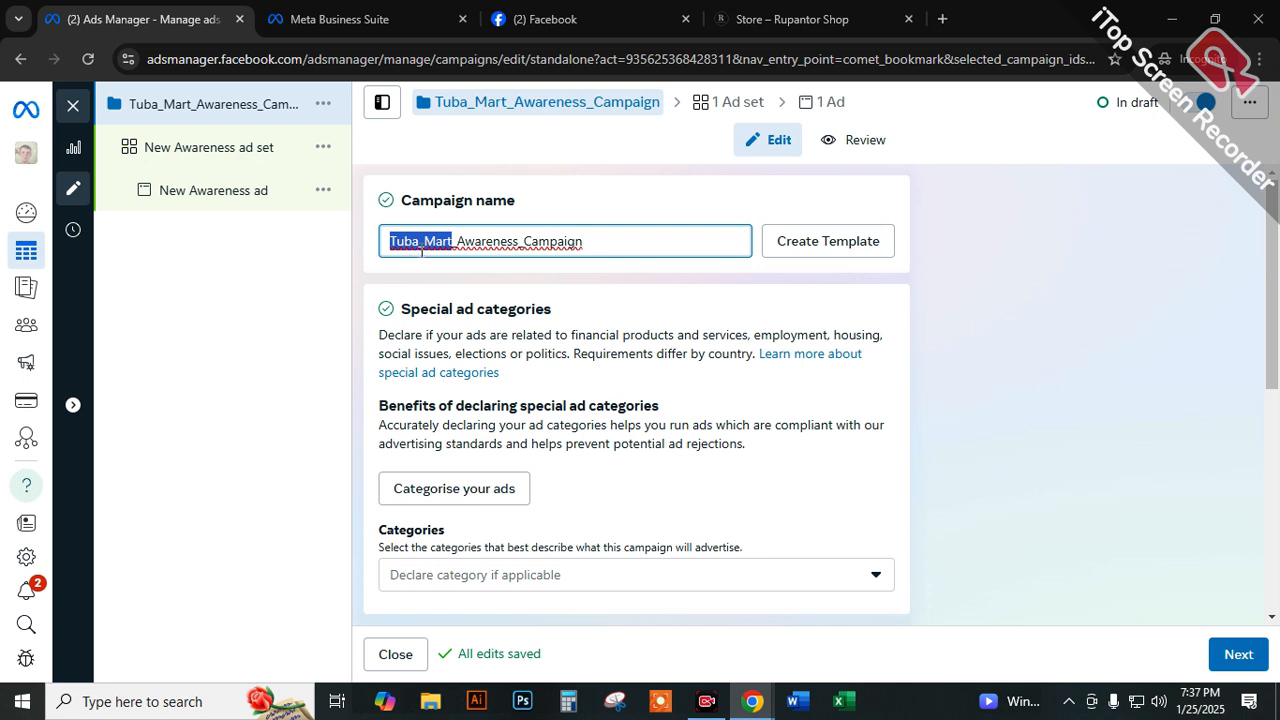
double_click(486, 243)
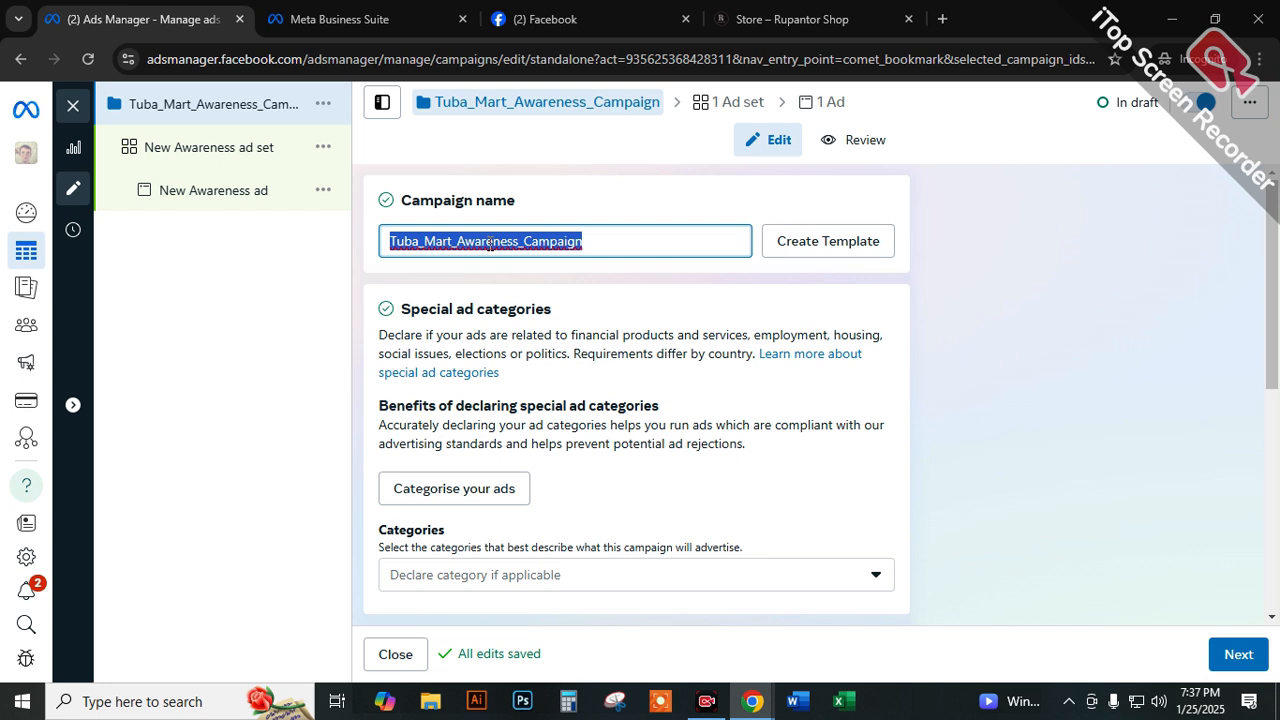
click(641, 247)
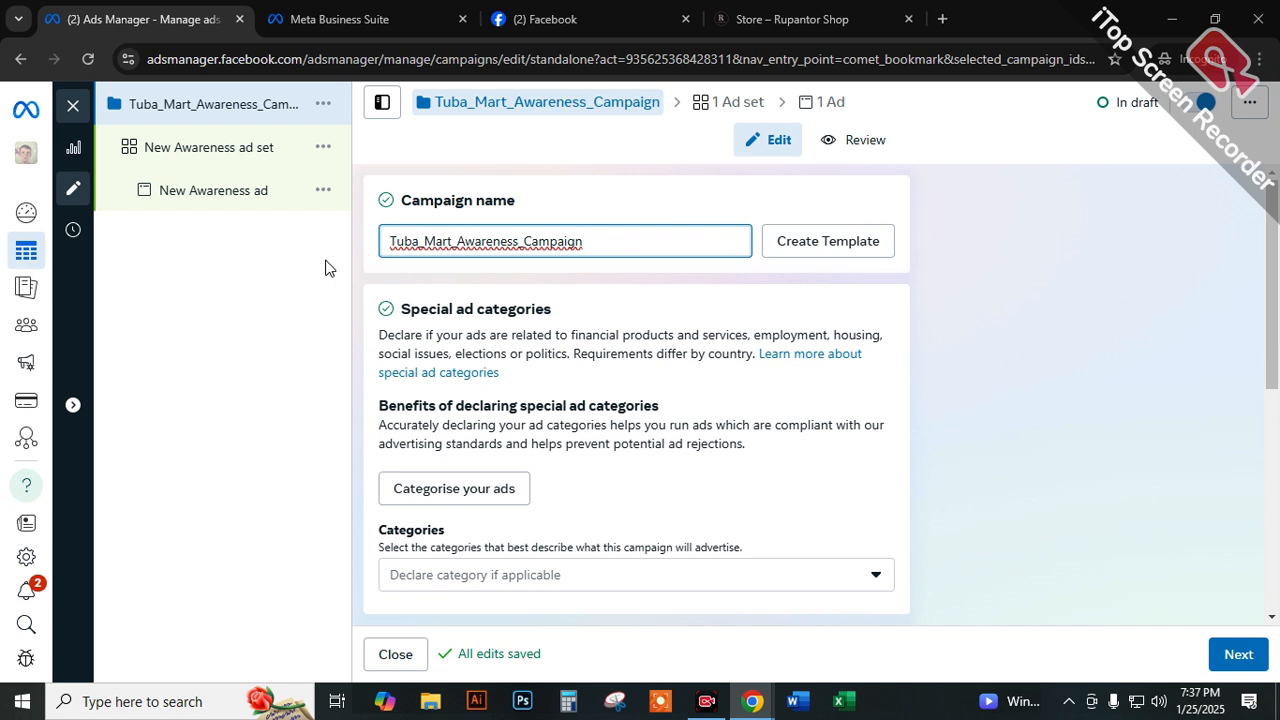
click(359, 259)
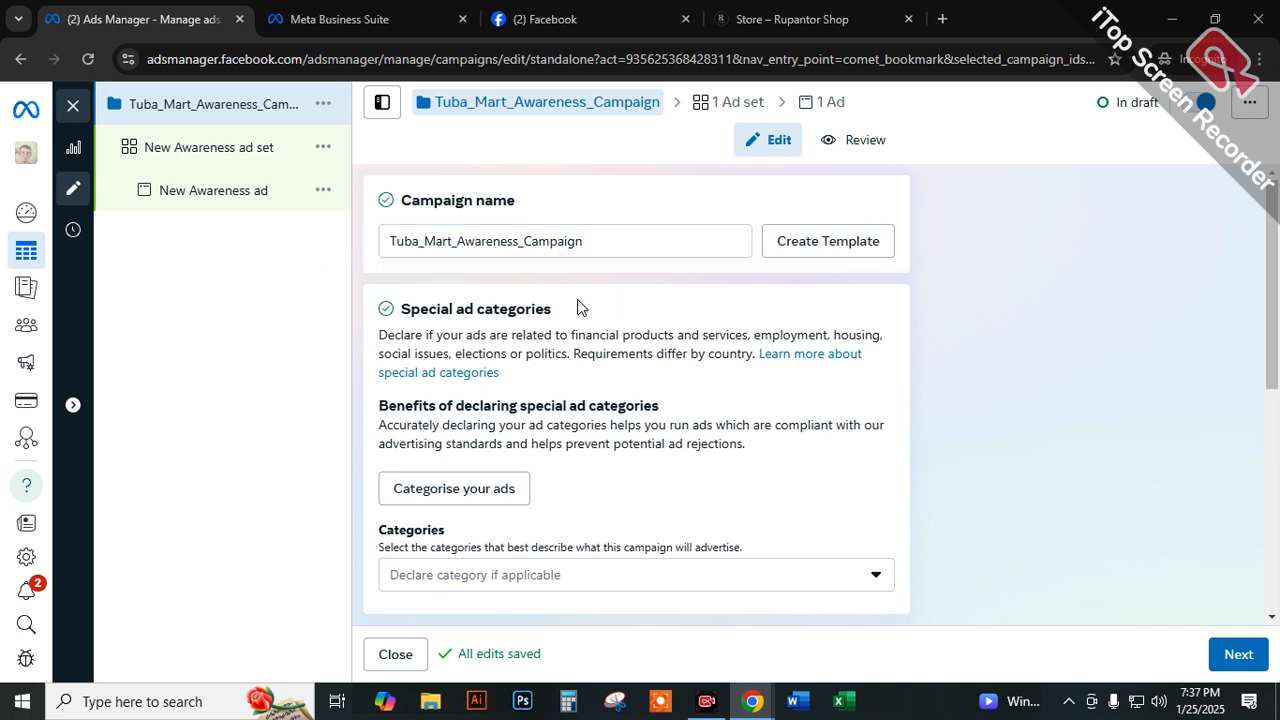
Clear the campaign name and look through the campaign details, Advantage campaign budget and A/B test settings.
triple_click(594, 241)
key(ctrl+c)
key(BackSpace)
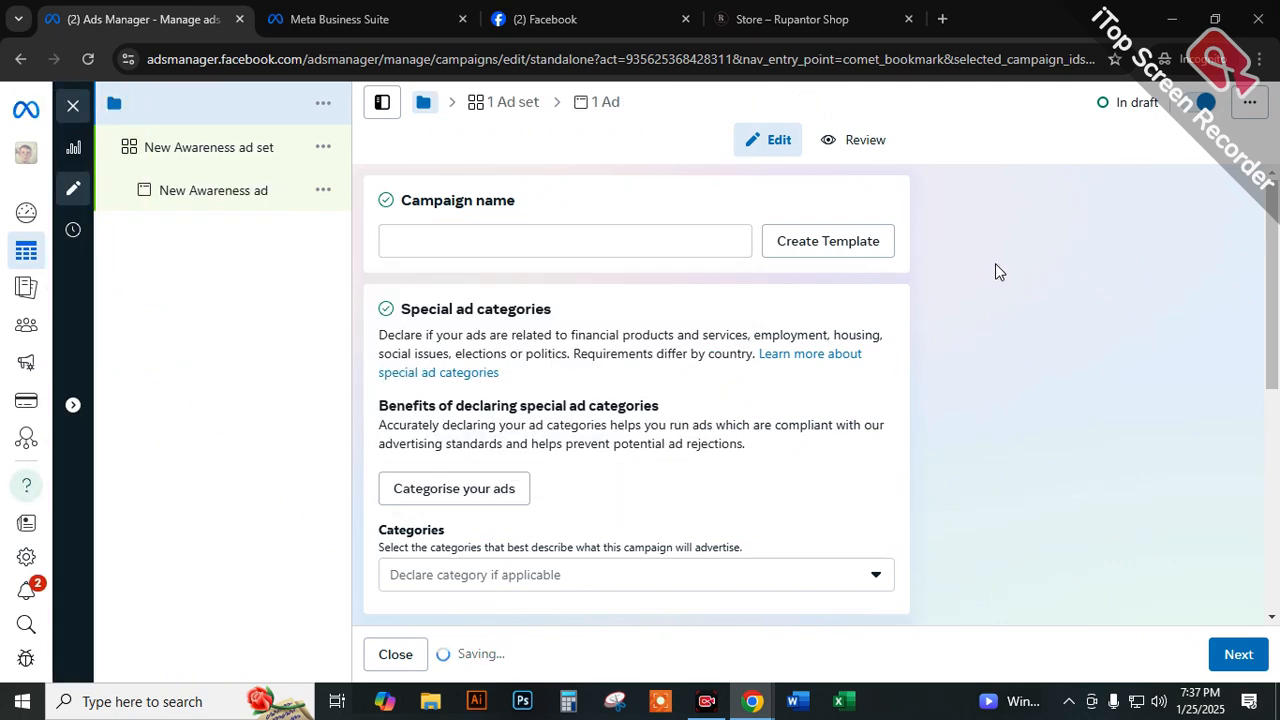
scroll(440, 318, down, 1)
scroll(516, 360, down, 1)
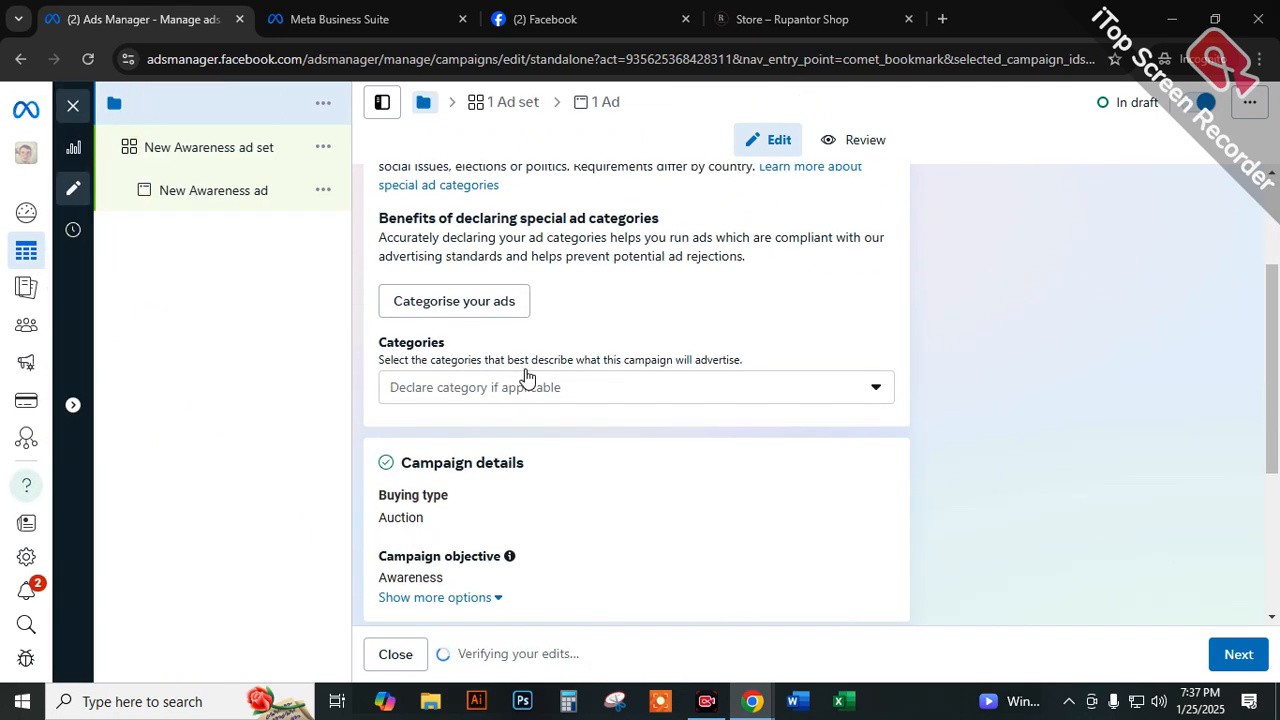
scroll(518, 400, down, 2)
scroll(540, 392, down, 1)
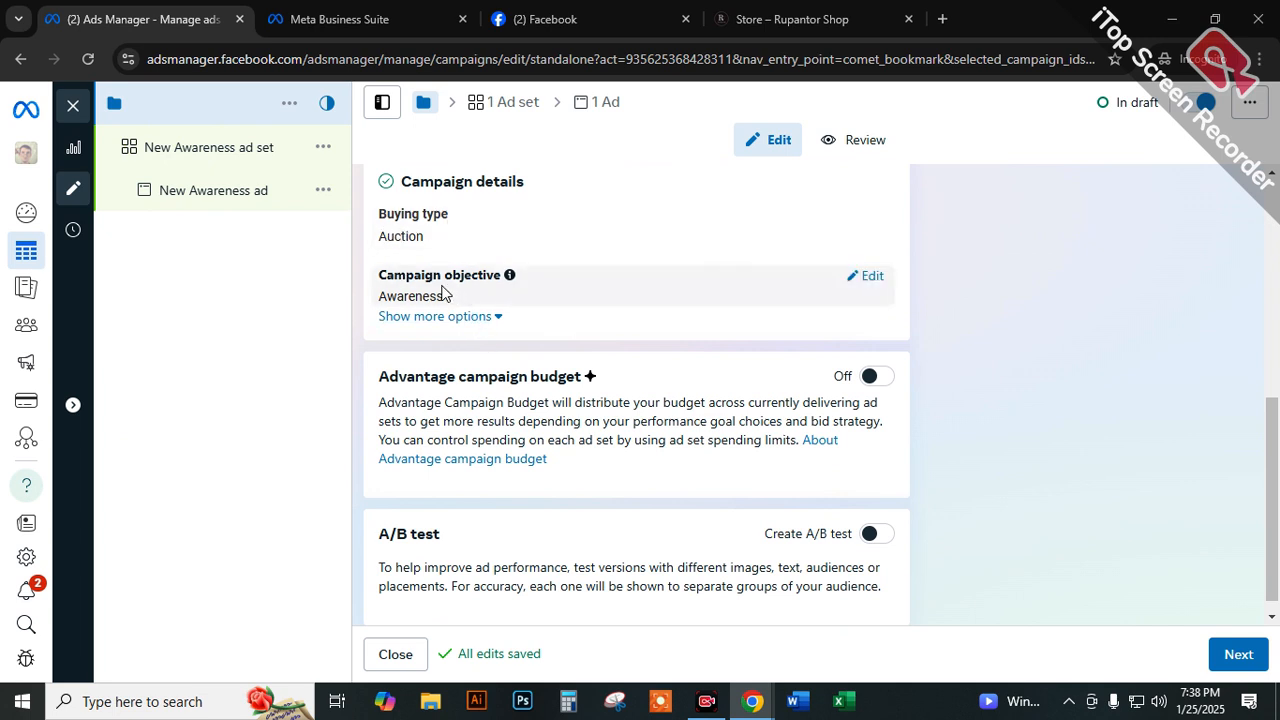
scroll(670, 330, down, 1)
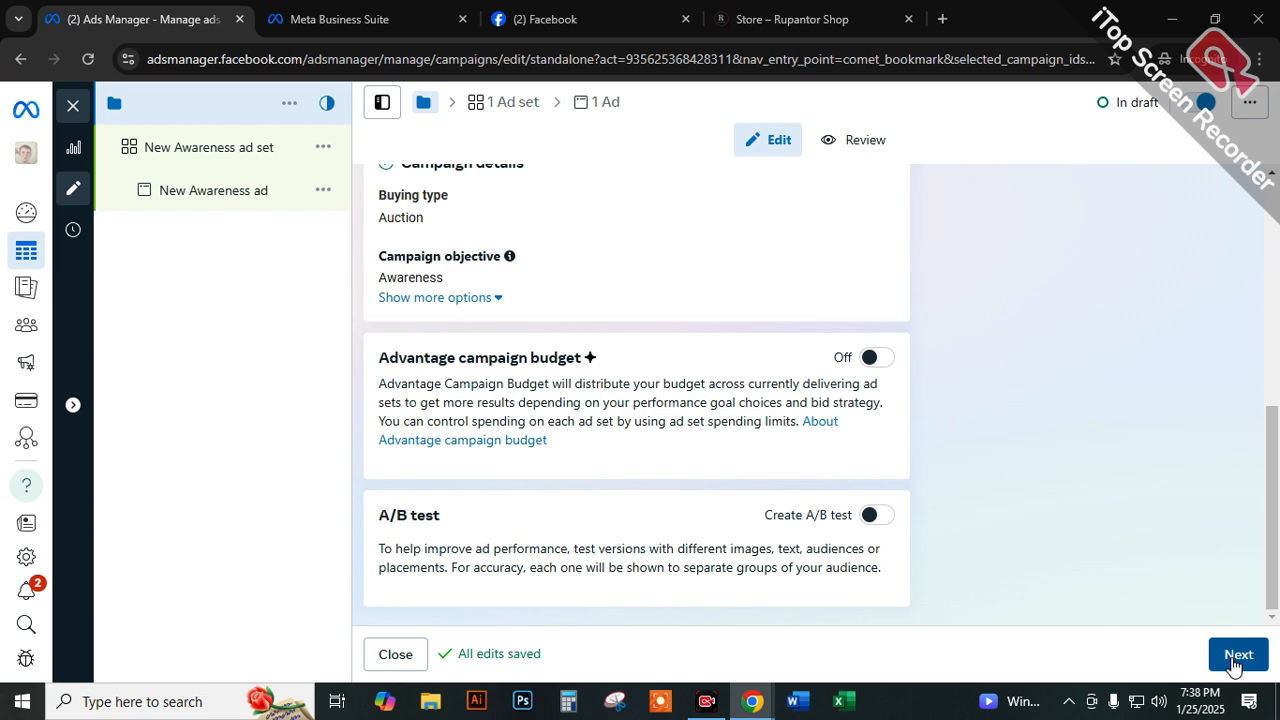
scroll(549, 346, up, 5)
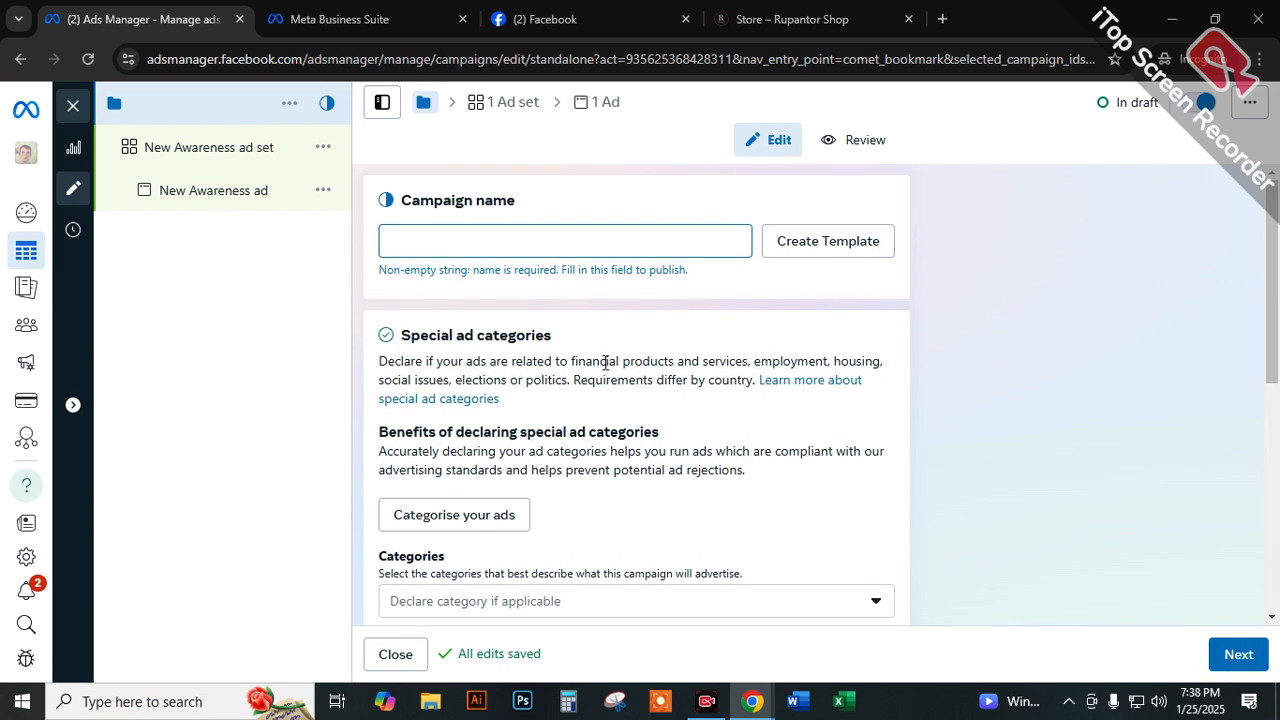
scroll(571, 460, down, 3)
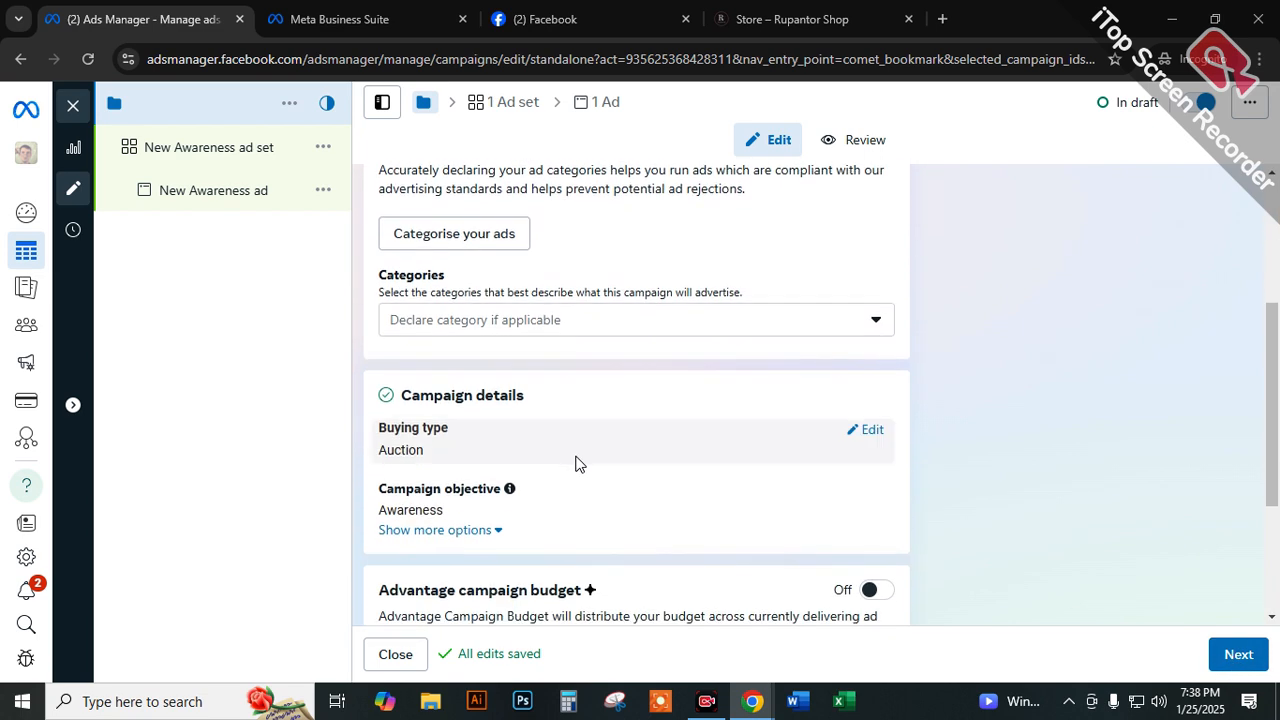
scroll(580, 451, up, 3)
Try Tuba Mart, written with a space, as the campaign name and clear it again.
click(535, 247)
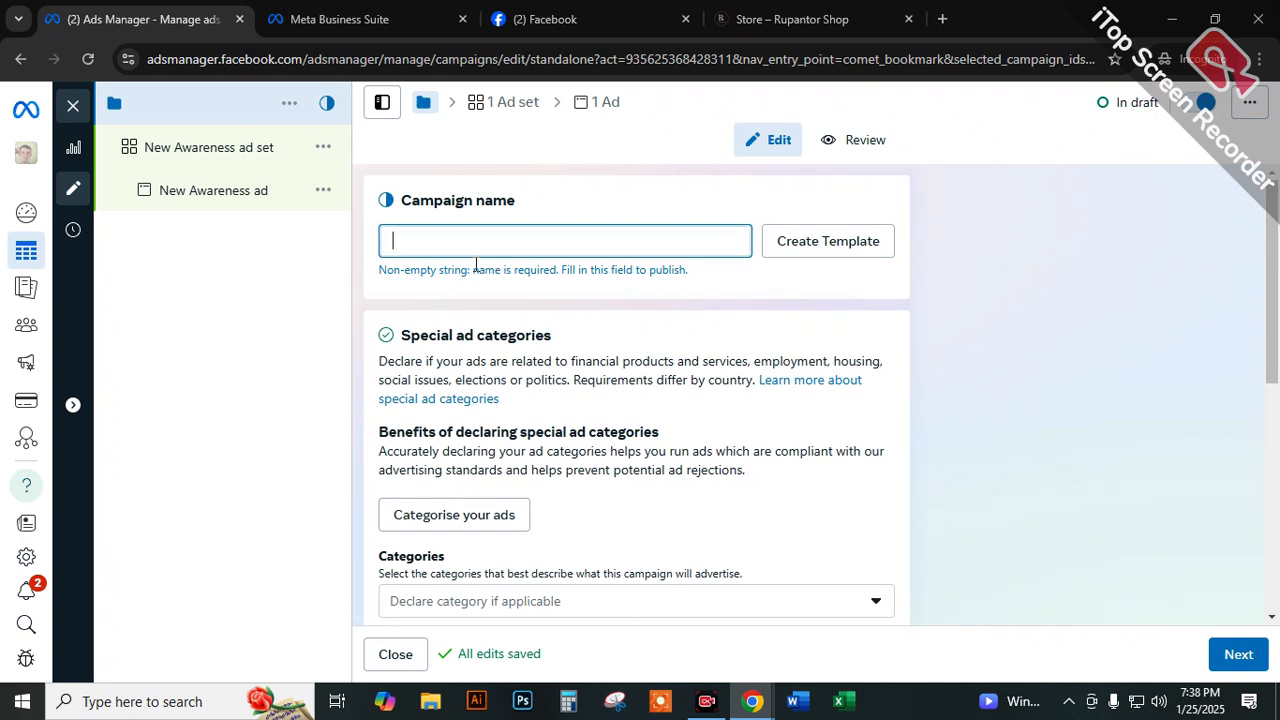
text(Tuba Mart)
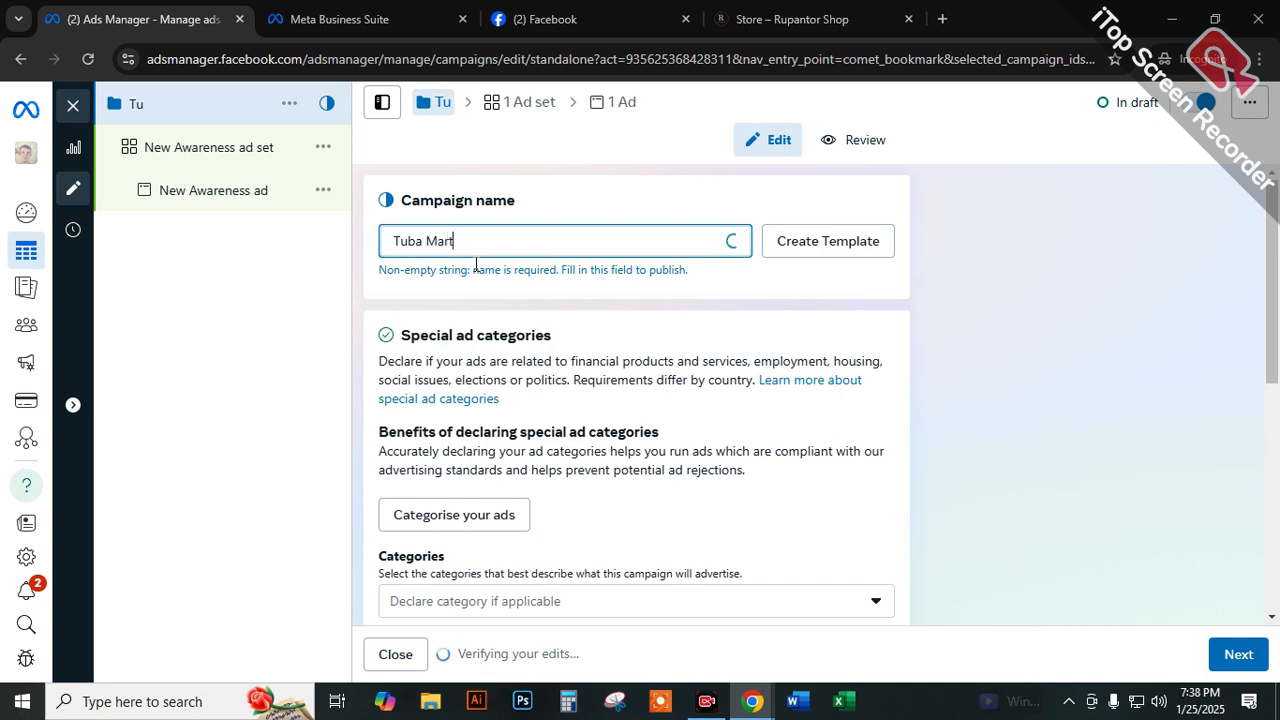
click(427, 241)
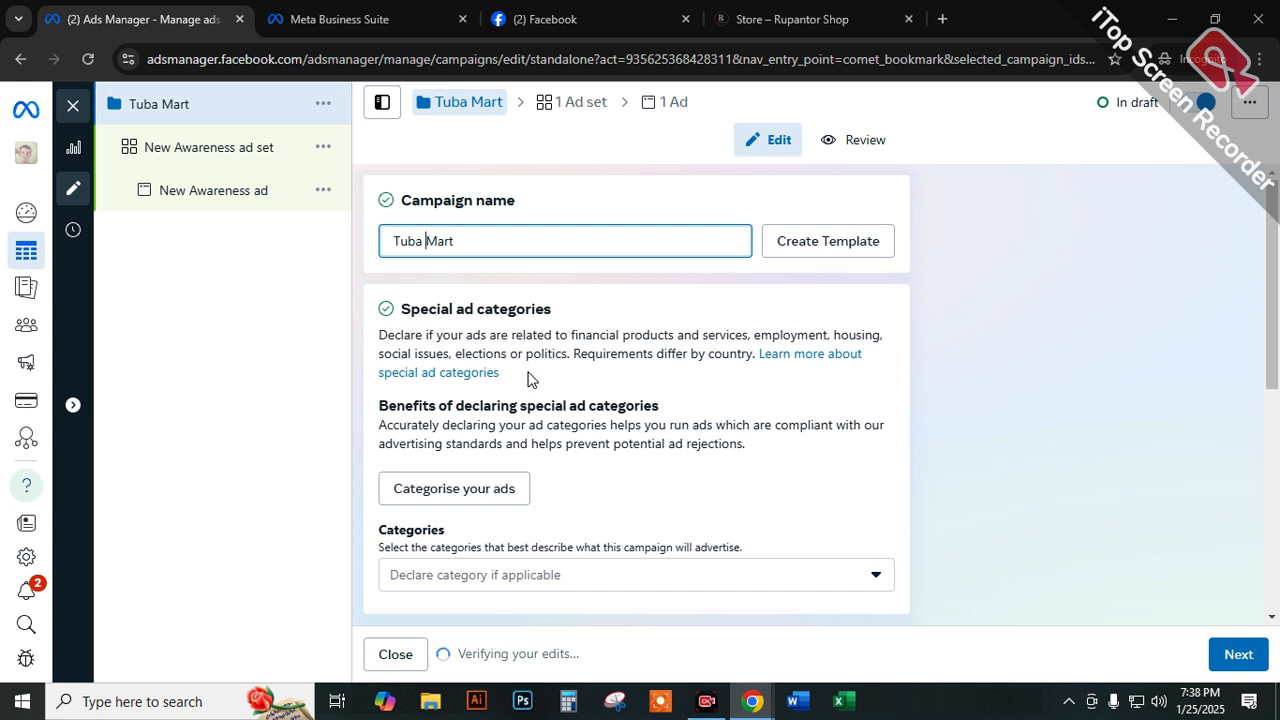
key(End)
key(BackSpace)
key(BackSpace)
key(BackSpace)
key(BackSpace)
key(BackSpace)
key(BackSpace)
key(BackSpace)
key(BackSpace)
key(BackSpace)
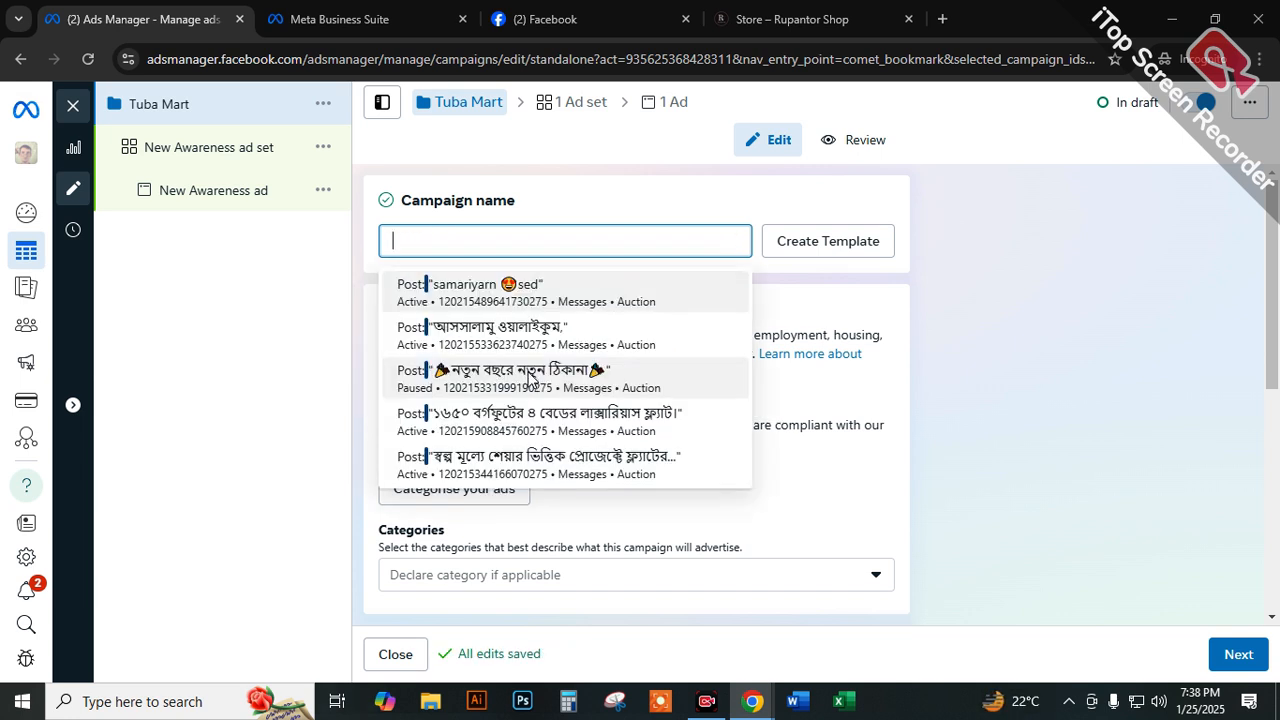
Paste Tuba_Mart_Awareness_Campaign back in as the campaign name and highlight the full name for review.
key(ctrl+v)
key(ctrl+a)
click(600, 286)
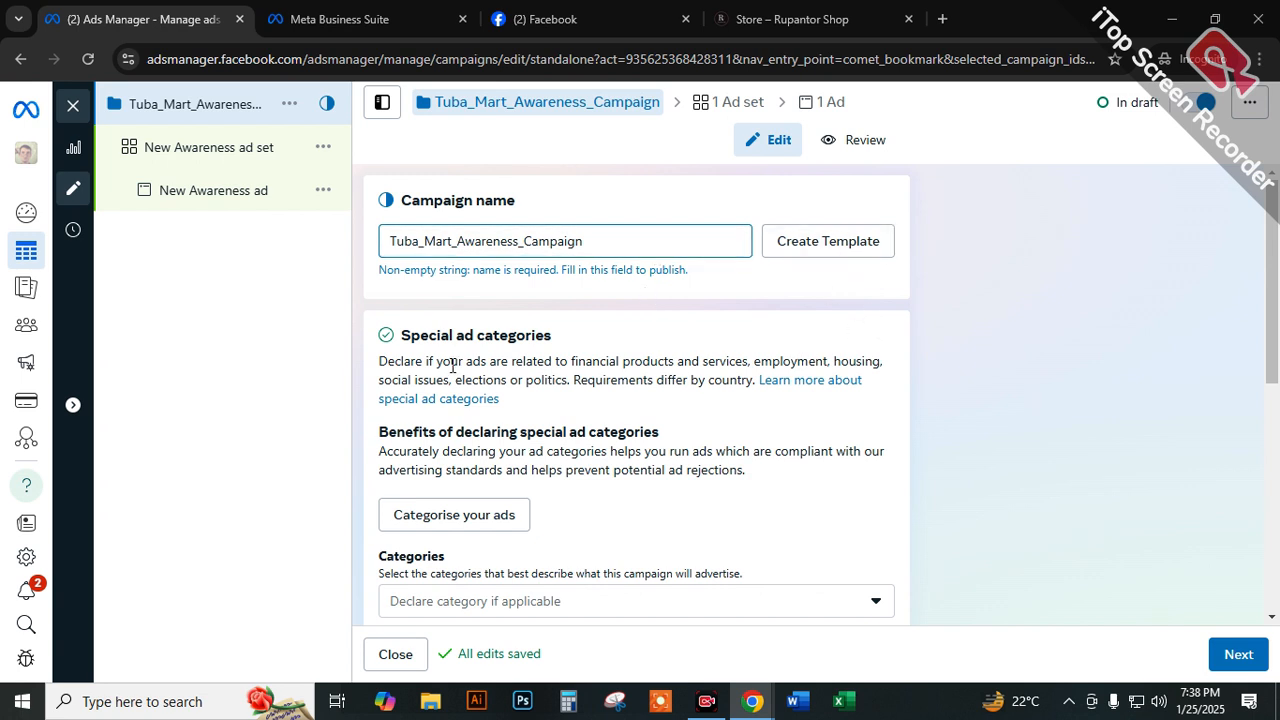
drag(590, 241, 160, 268)
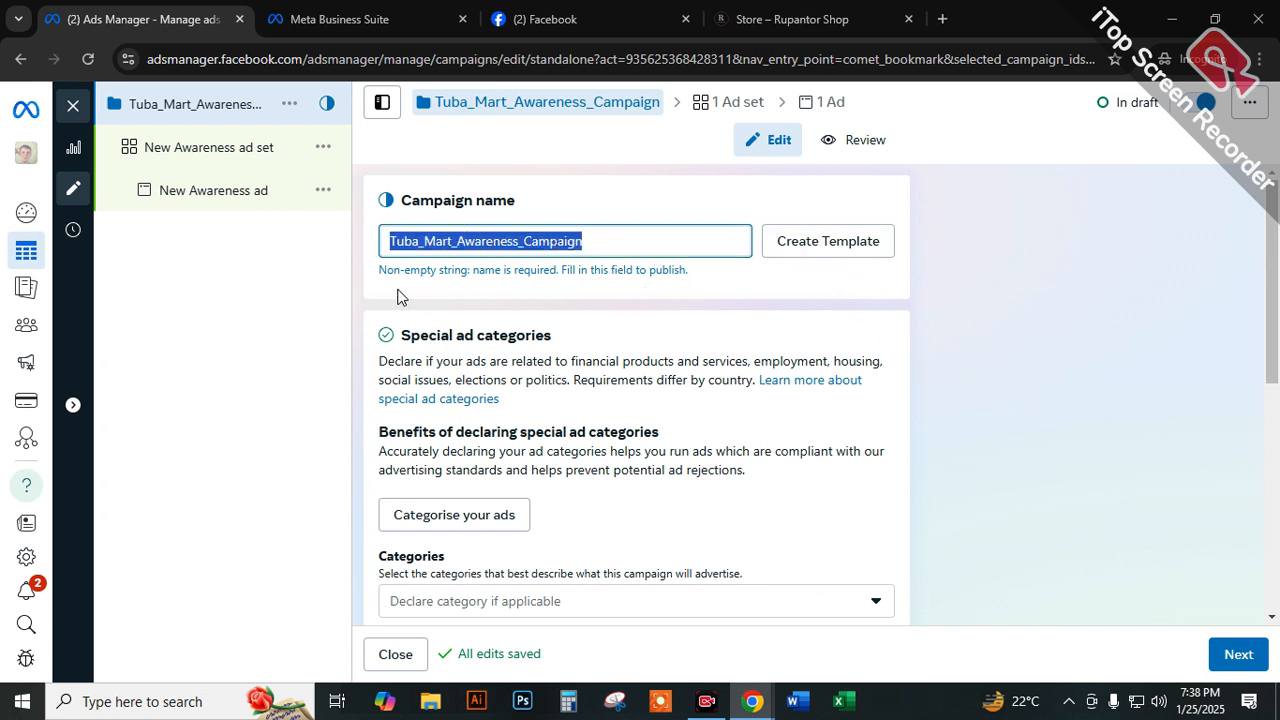
click(519, 308)
drag(606, 240, 293, 244)
click(833, 287)
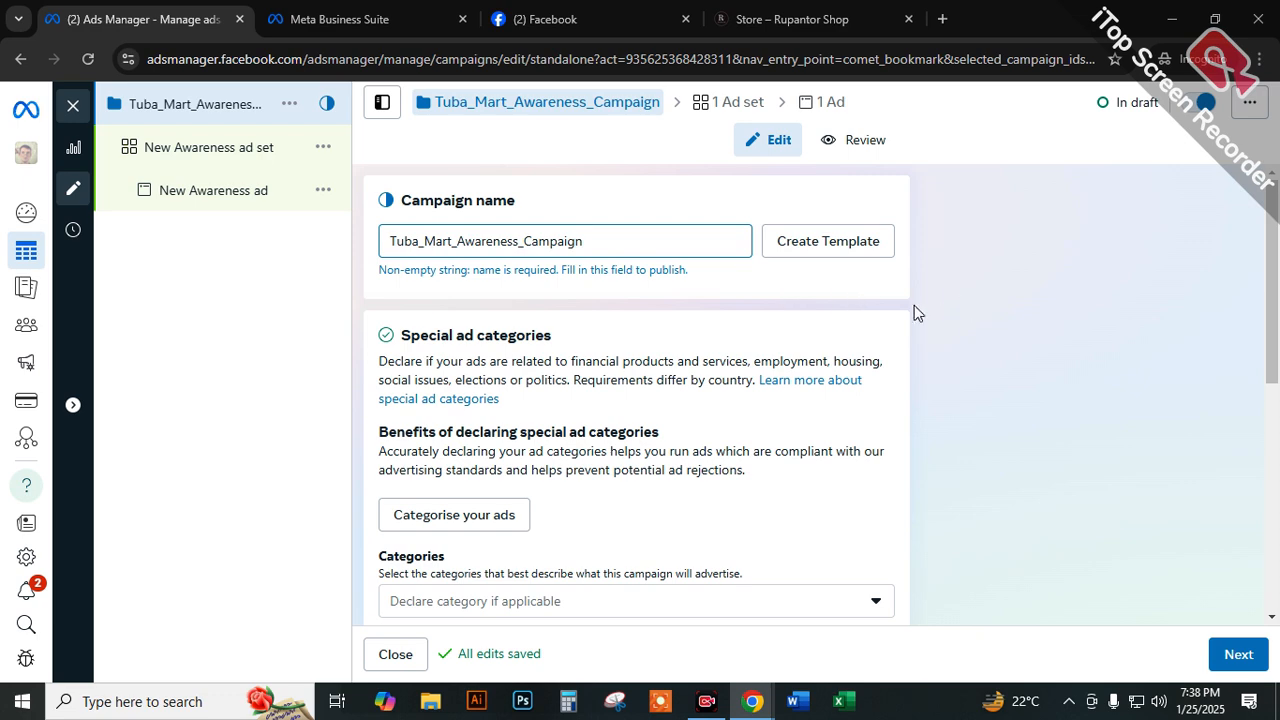
Review the campaign-level settings, highlighting the Advantage campaign budget, A/B test and Special ad categories headings.
scroll(806, 329, down, 3)
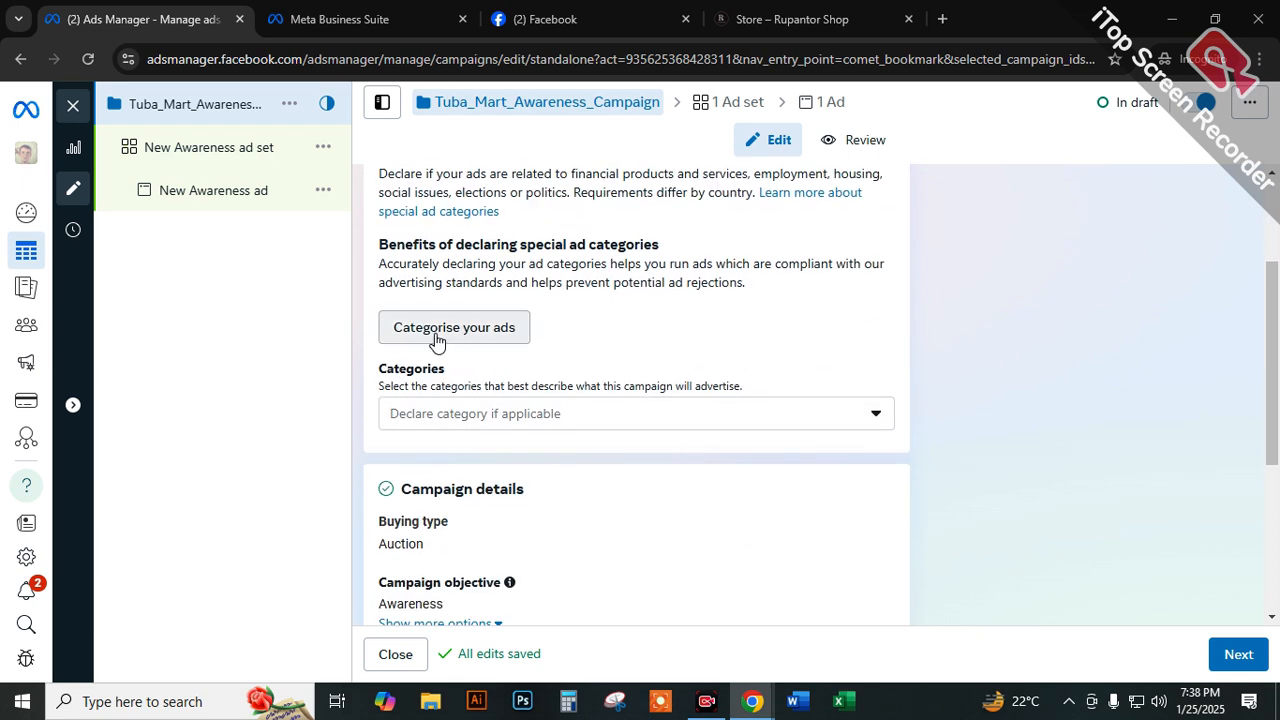
scroll(548, 335, down, 3)
scroll(463, 454, up, 2)
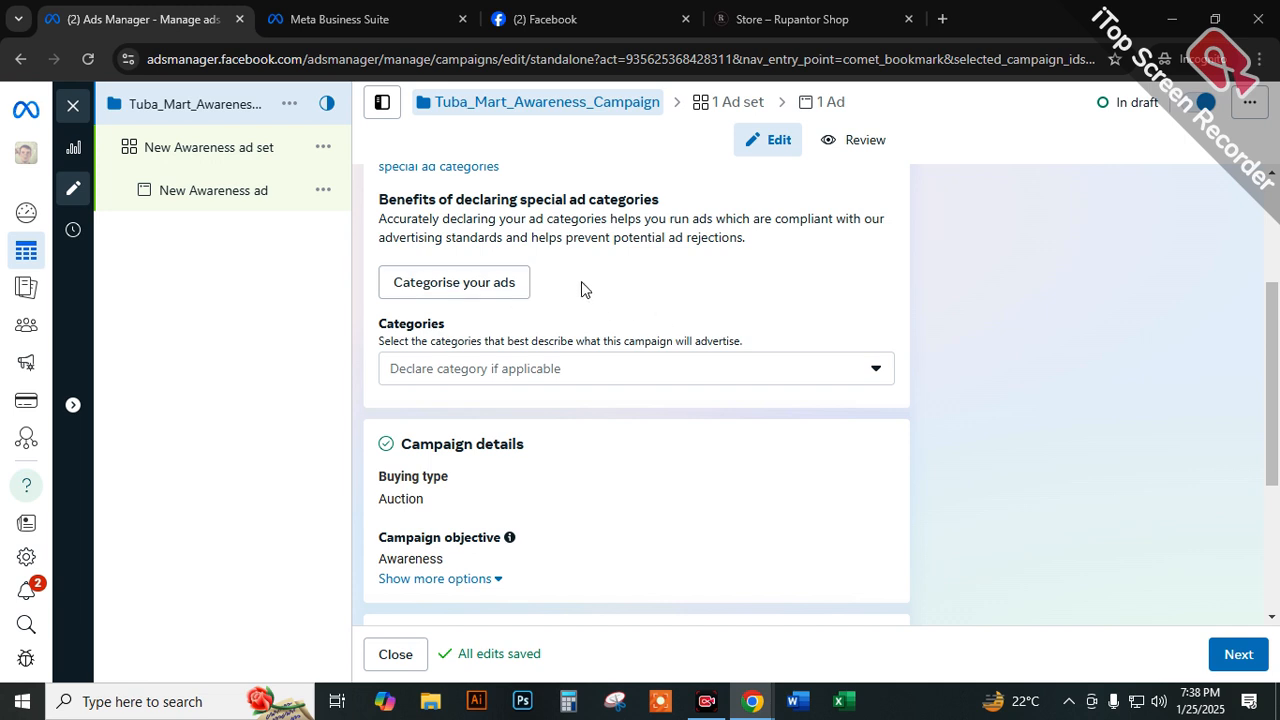
scroll(625, 330, down, 3)
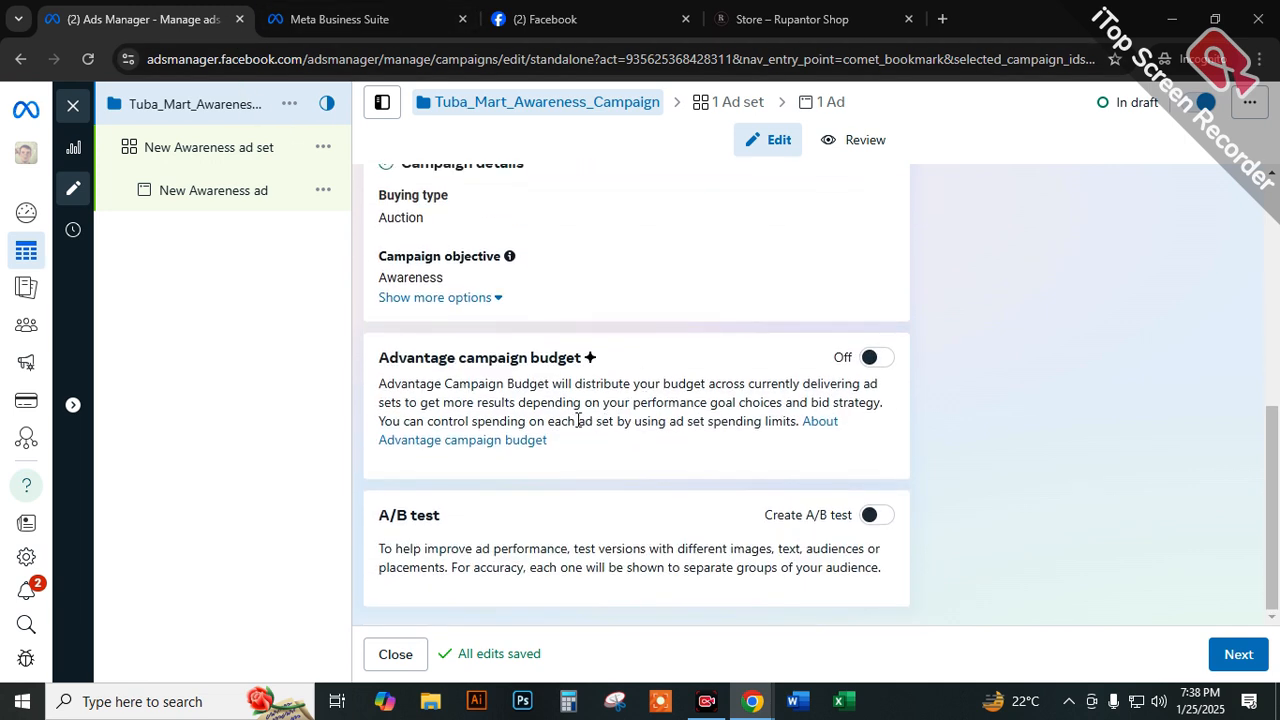
drag(425, 360, 586, 363)
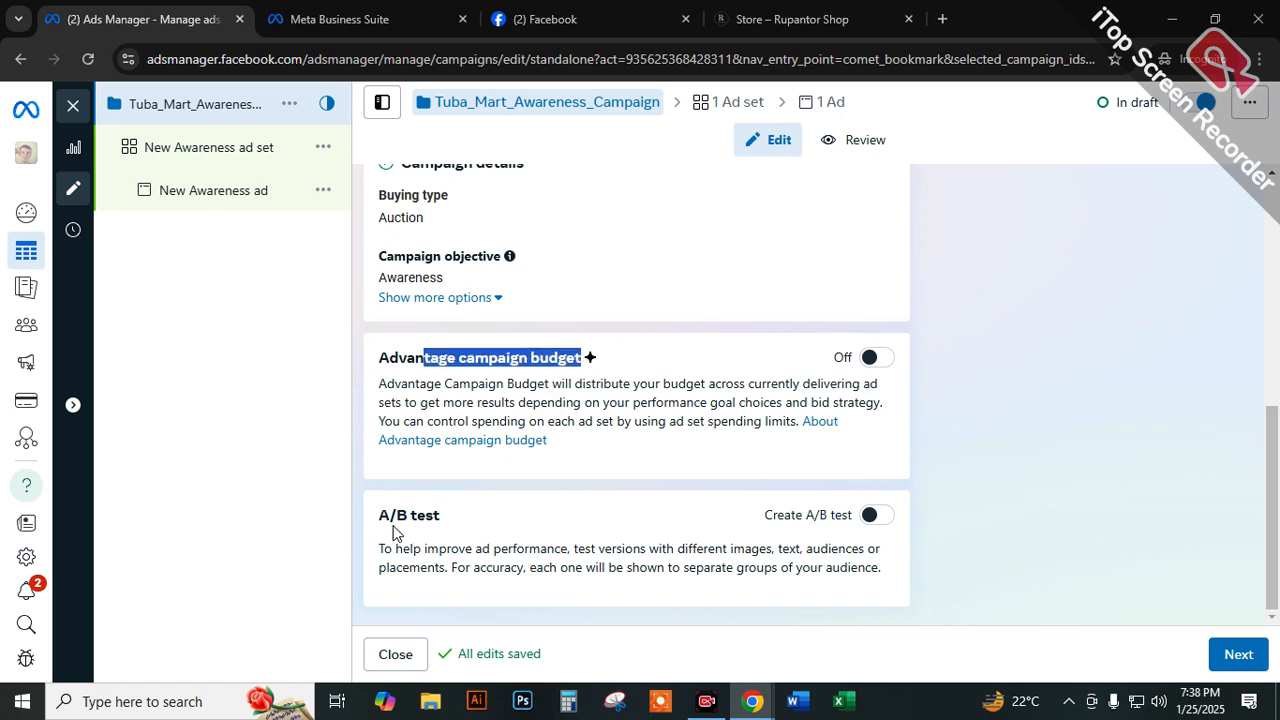
drag(396, 522, 462, 528)
scroll(766, 349, up, 5)
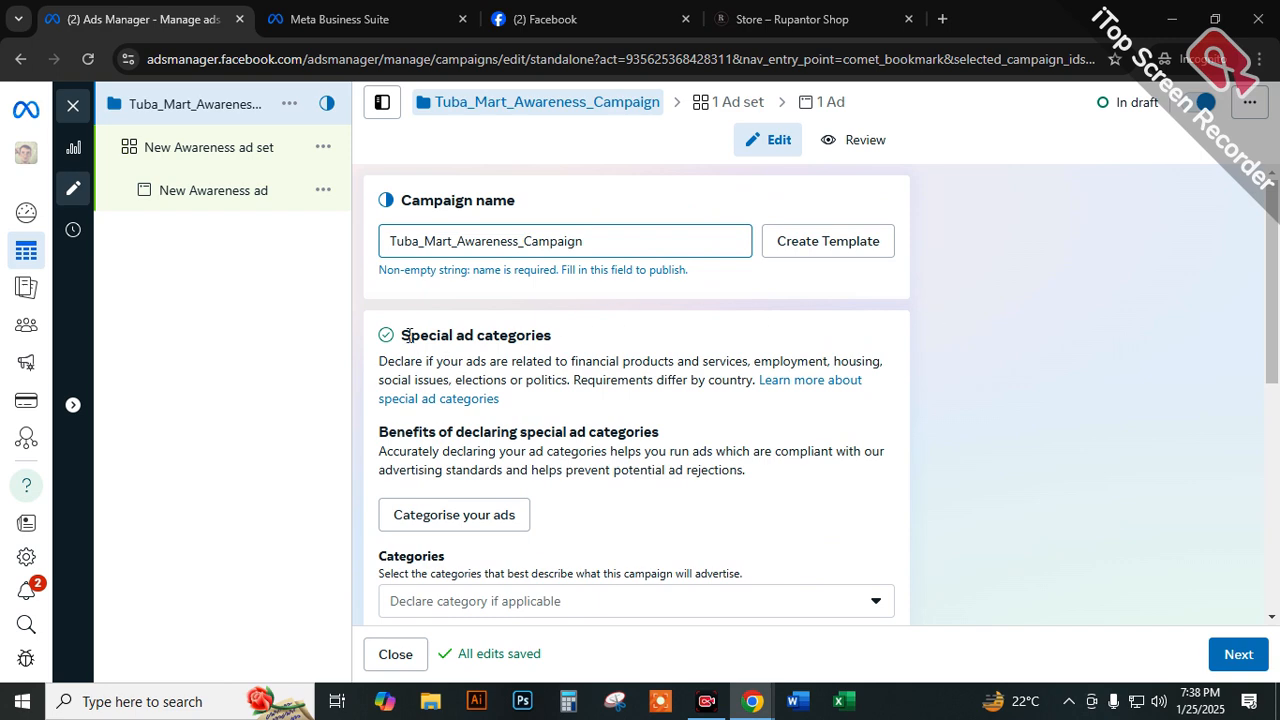
drag(401, 336, 557, 340)
scroll(462, 425, down, 2)
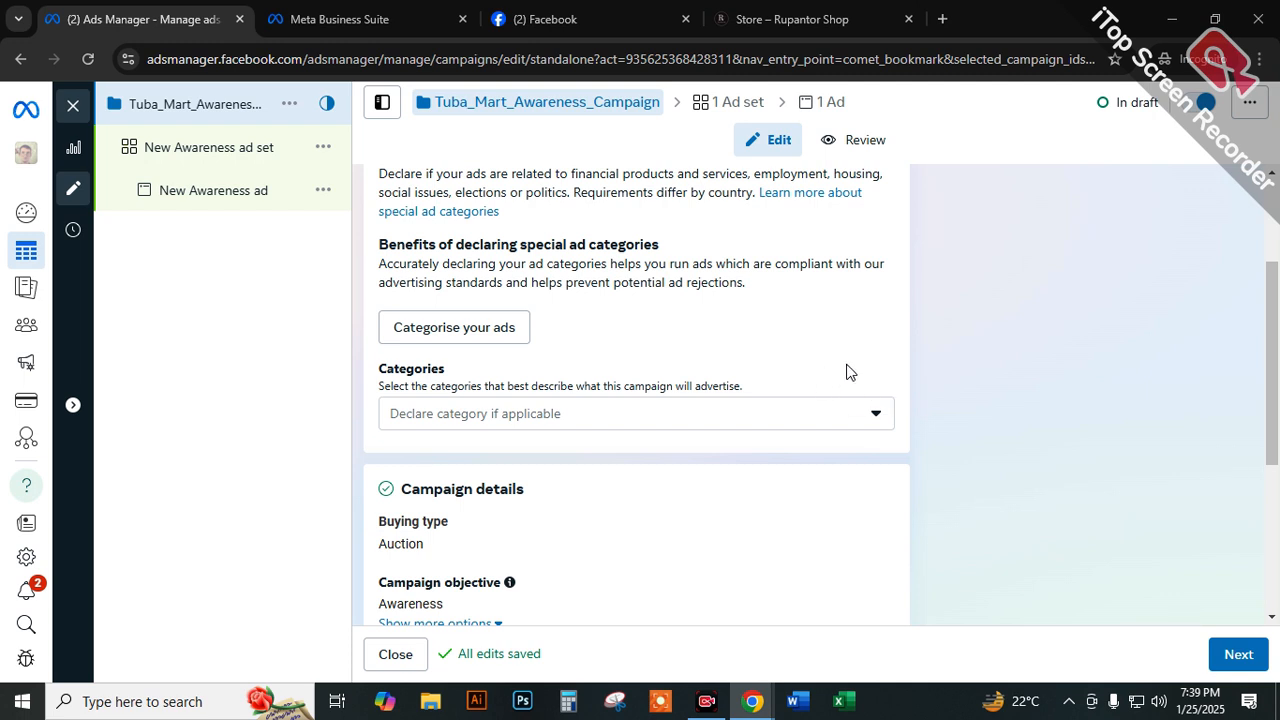
Open the special ad categories list and read through the financial, employment, housing and social issues options.
scroll(728, 360, down, 1)
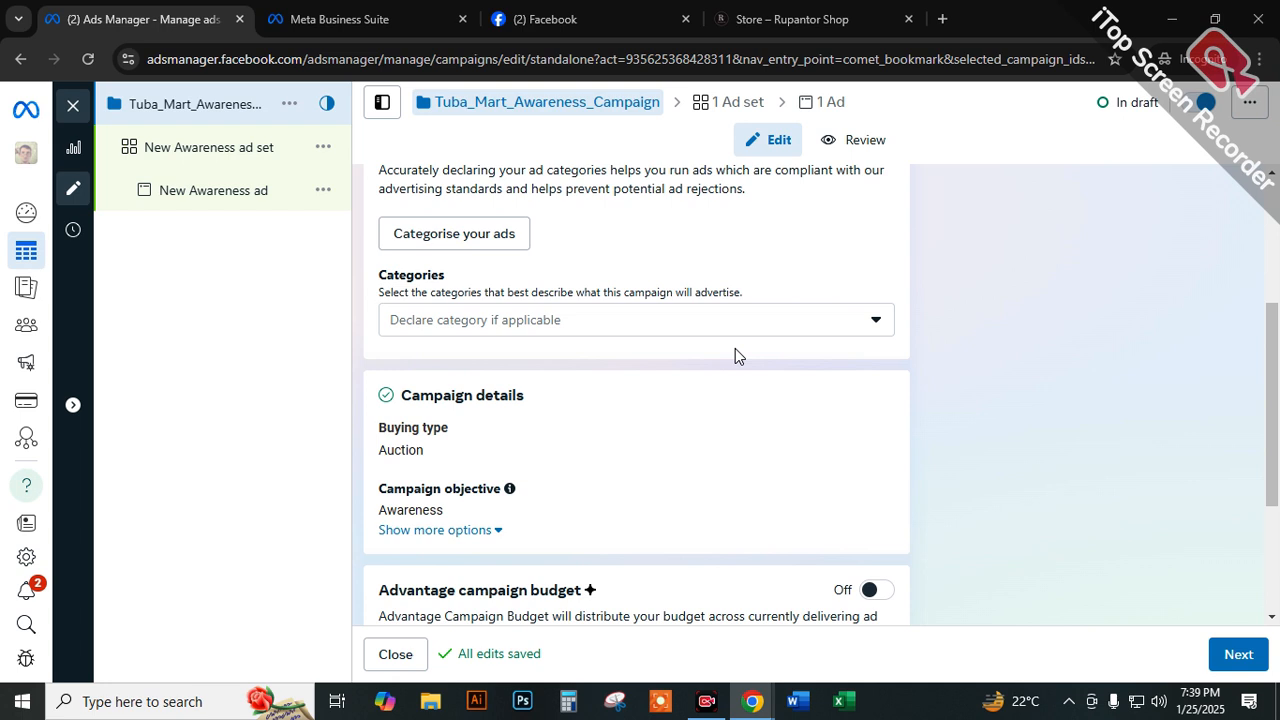
click(742, 331)
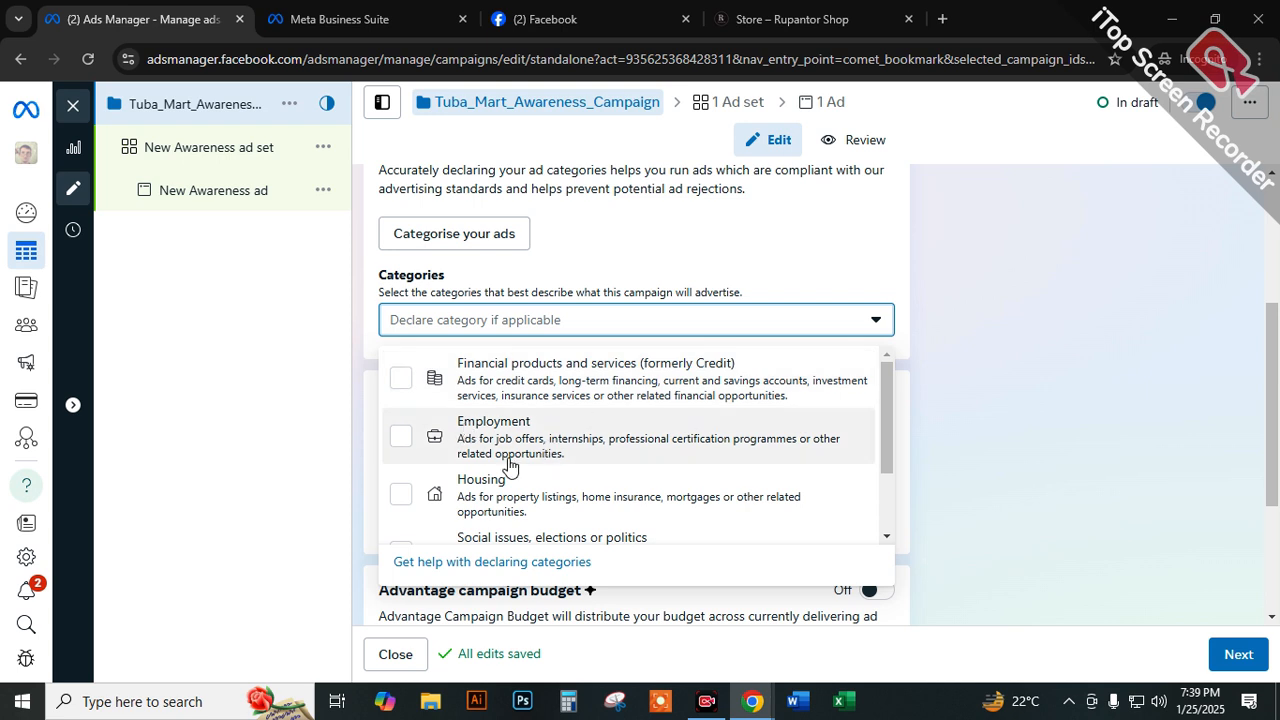
scroll(530, 500, down, 1)
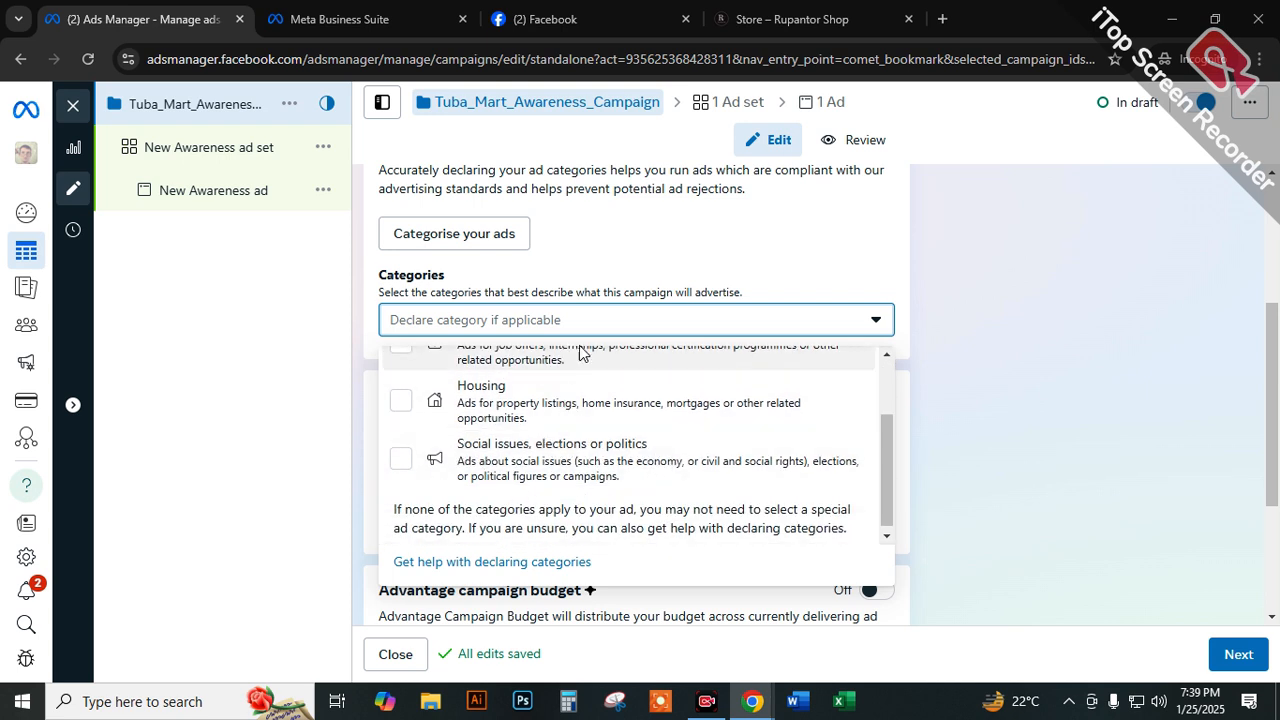
scroll(577, 355, up, 2)
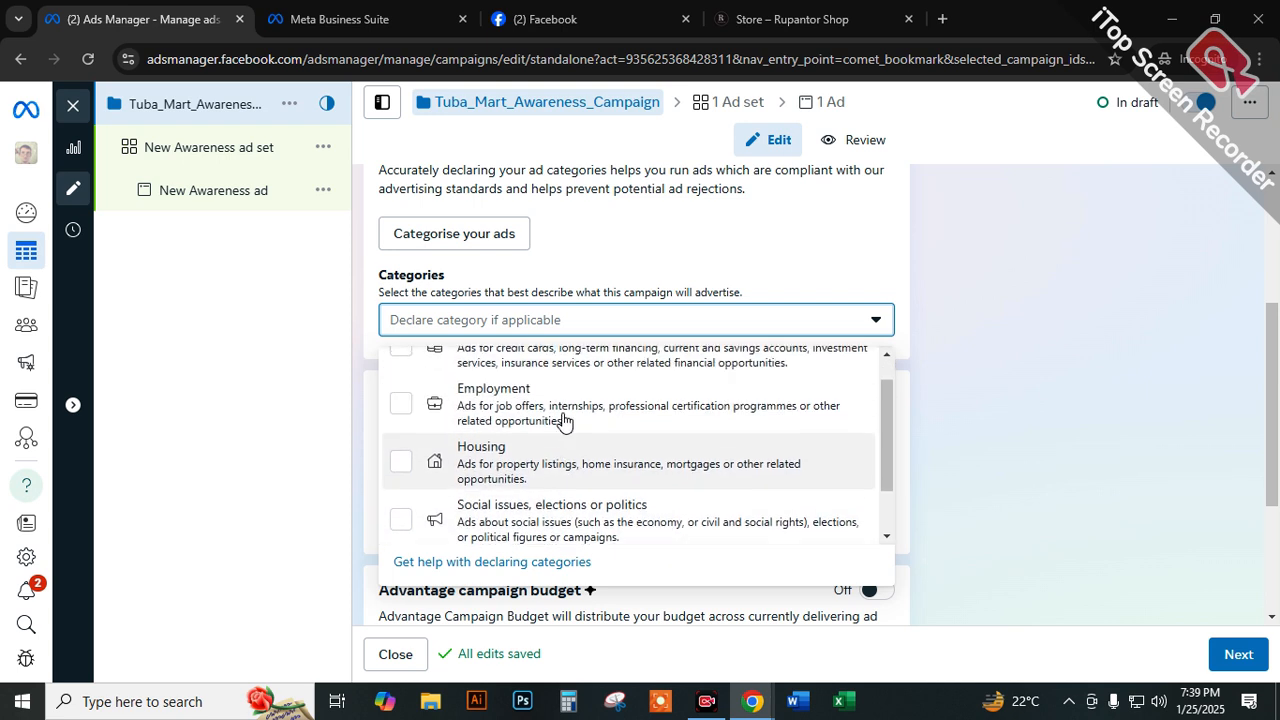
click(819, 274)
click(640, 328)
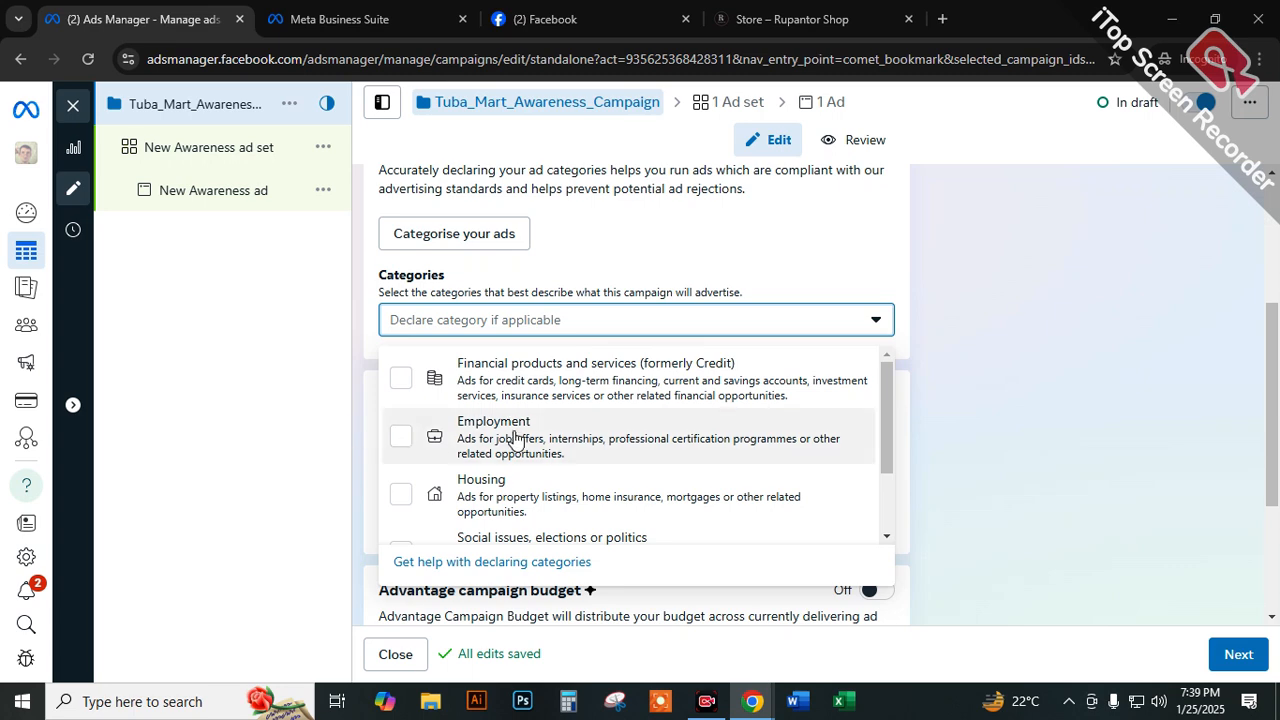
scroll(482, 436, down, 2)
scroll(490, 375, up, 2)
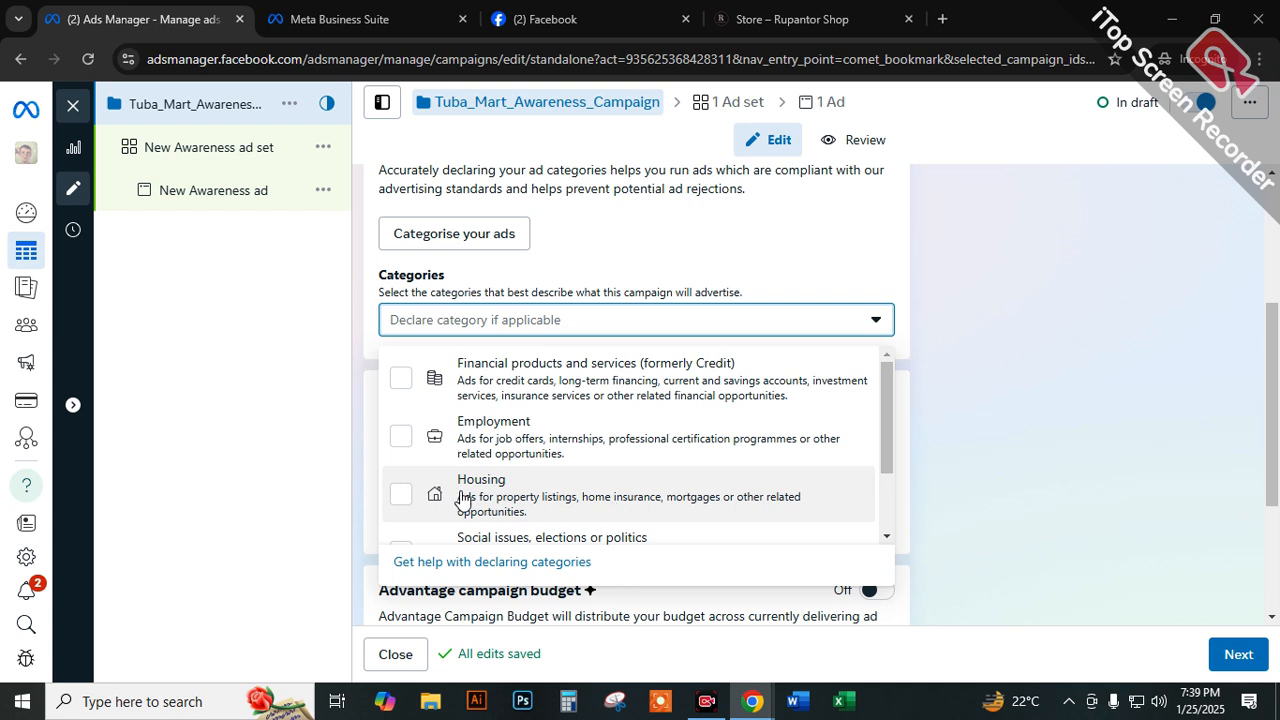
scroll(405, 495, down, 2)
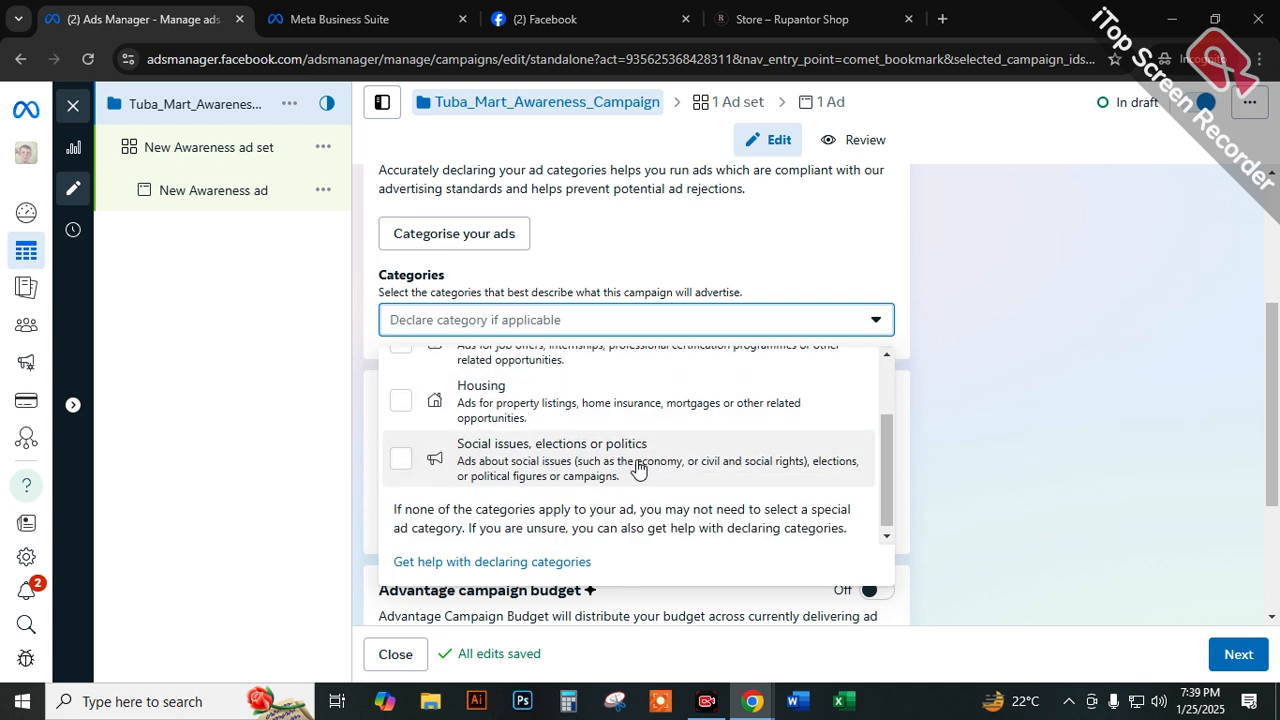
Try Social issues, elections or politics as the special ad category, view its authorisation requirements and clear the category again.
click(401, 462)
click(401, 462)
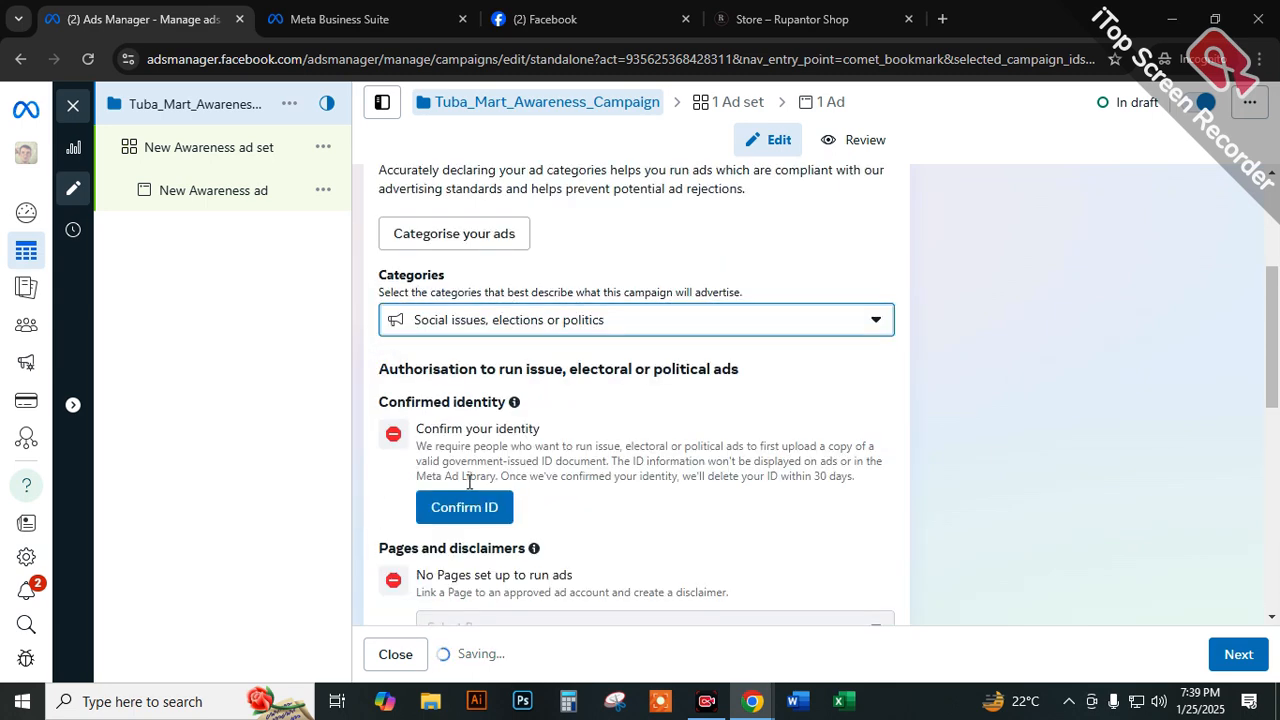
scroll(485, 505, down, 1)
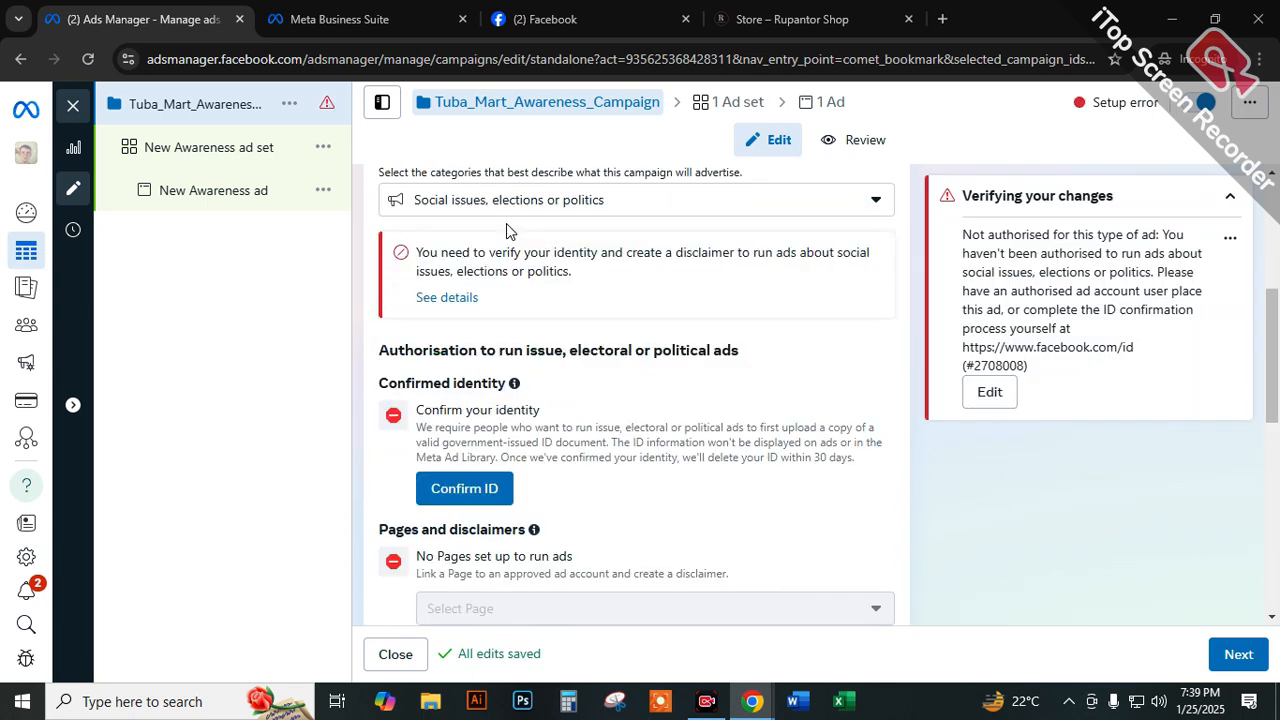
click(486, 206)
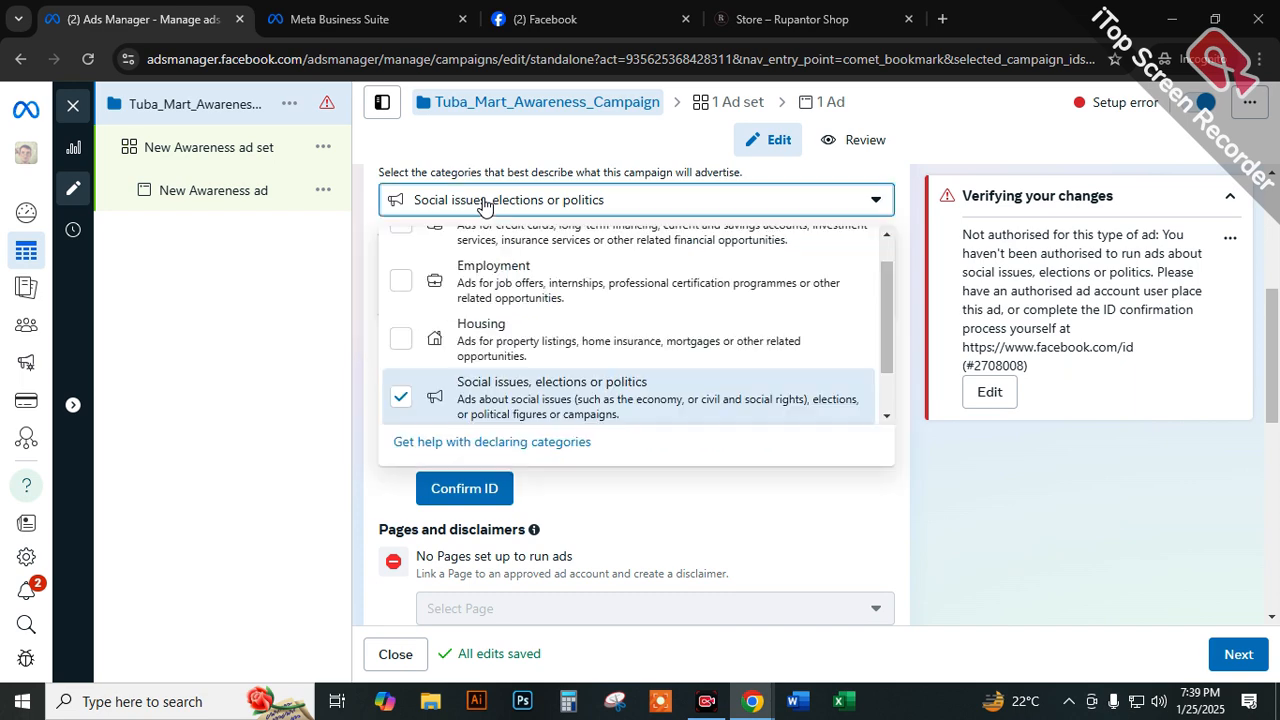
click(401, 397)
click(910, 285)
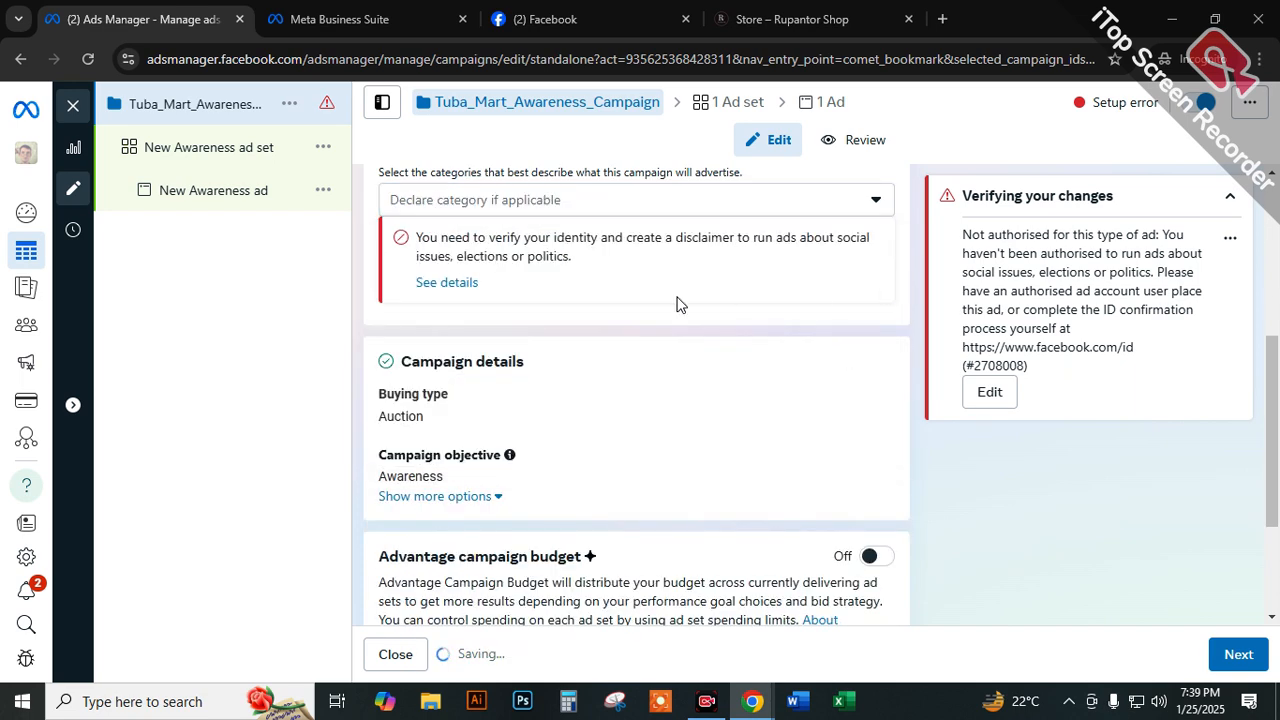
scroll(443, 394, up, 2)
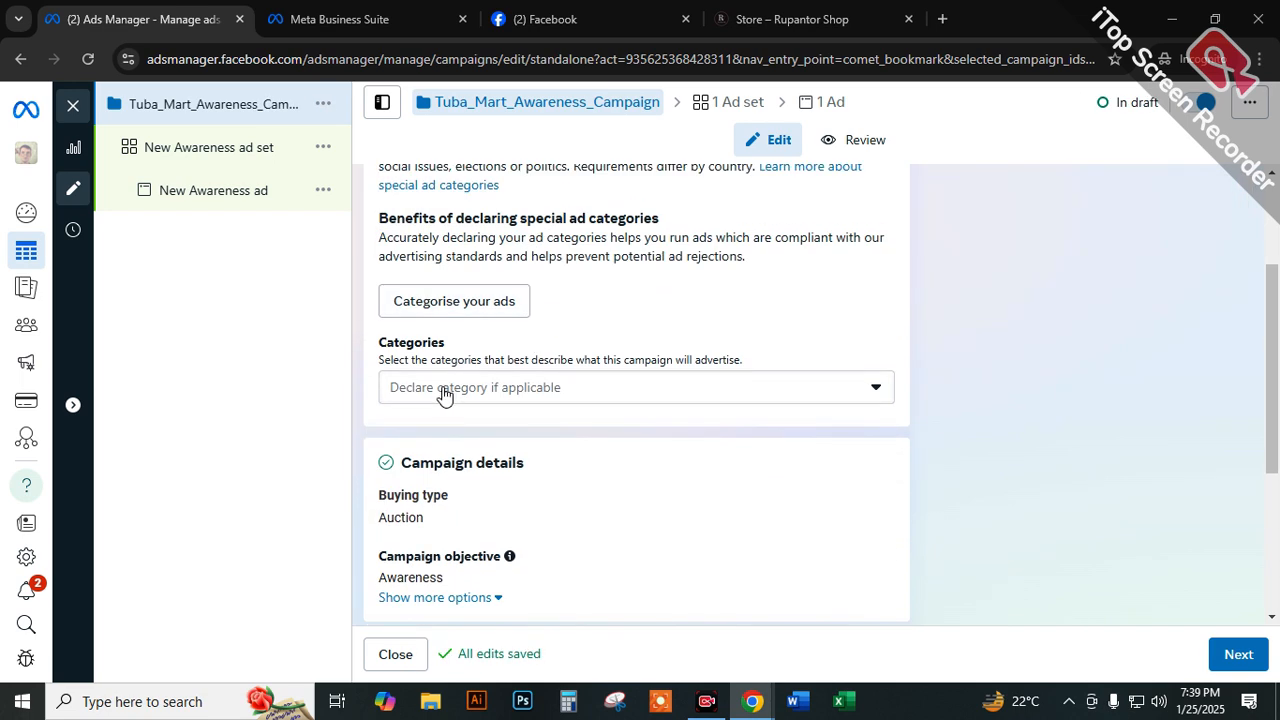
Leave the special ad category undeclared and continue to the ad set settings.
click(528, 394)
click(897, 318)
scroll(904, 441, down, 3)
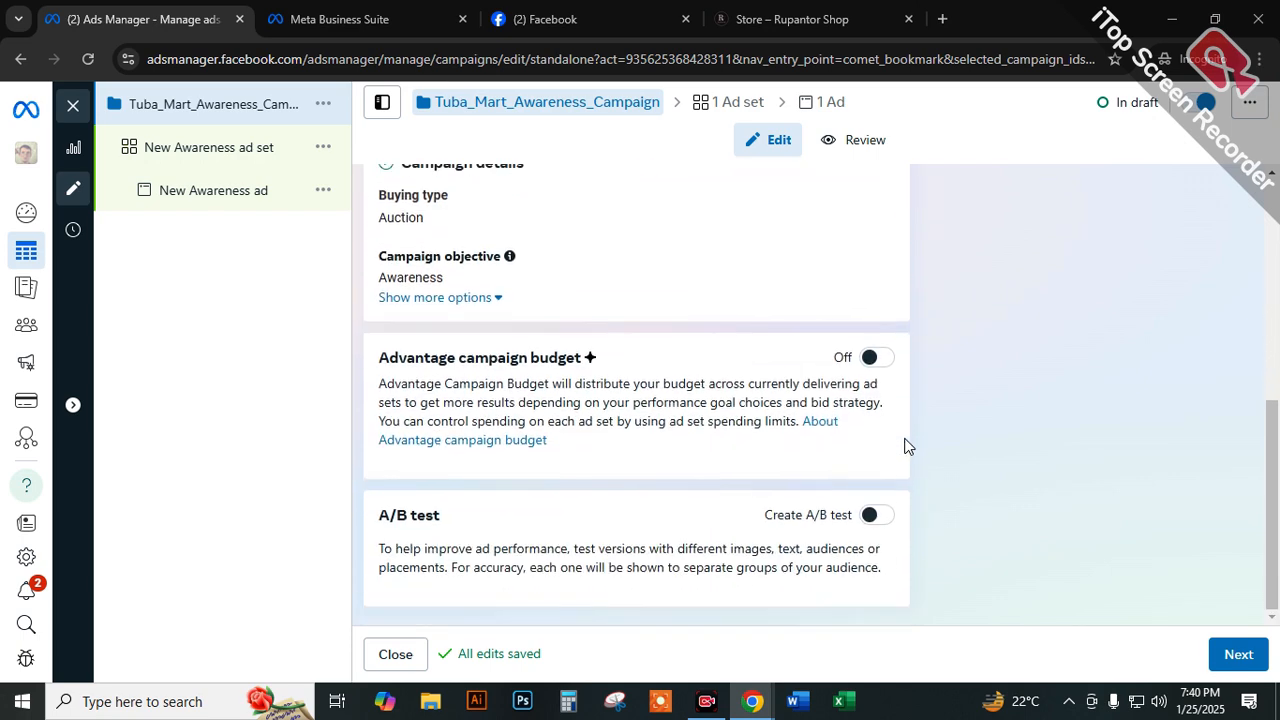
click(1238, 655)
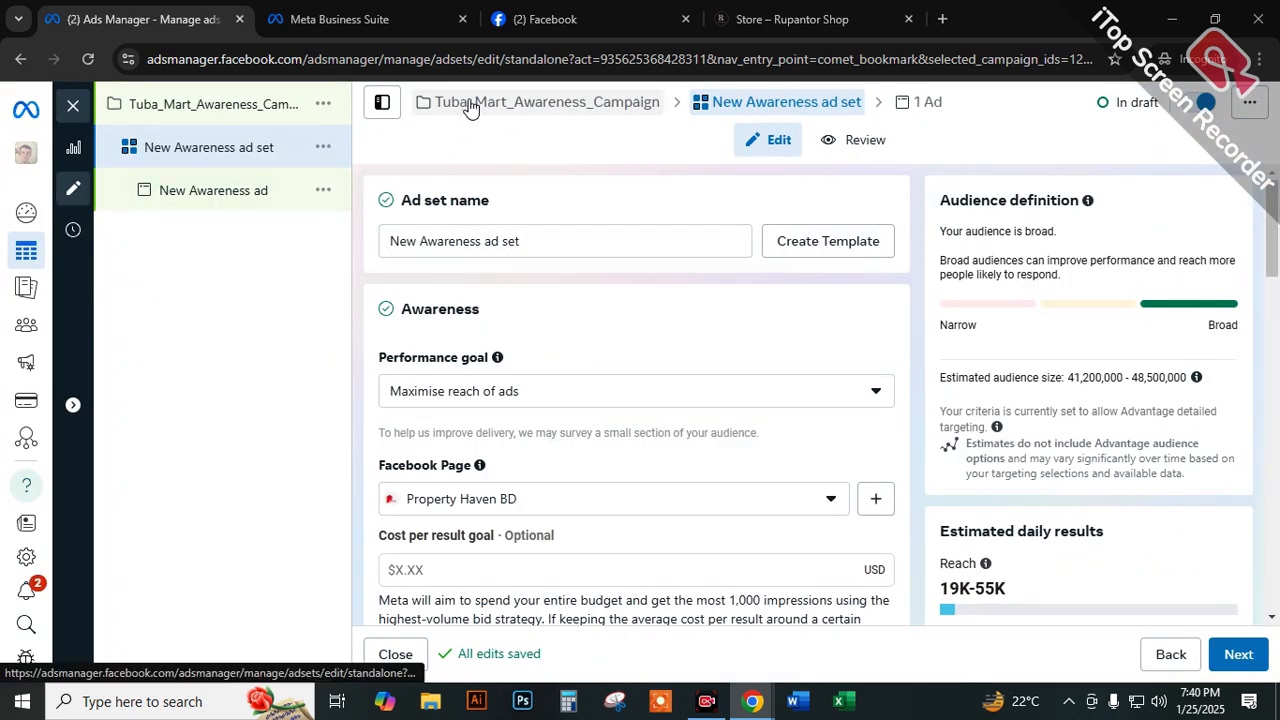
click(1089, 569)
Circle the Campaign, ad set and Ad levels in red in the breadcrumb above the ad set settings.
drag(622, 104, 590, 102)
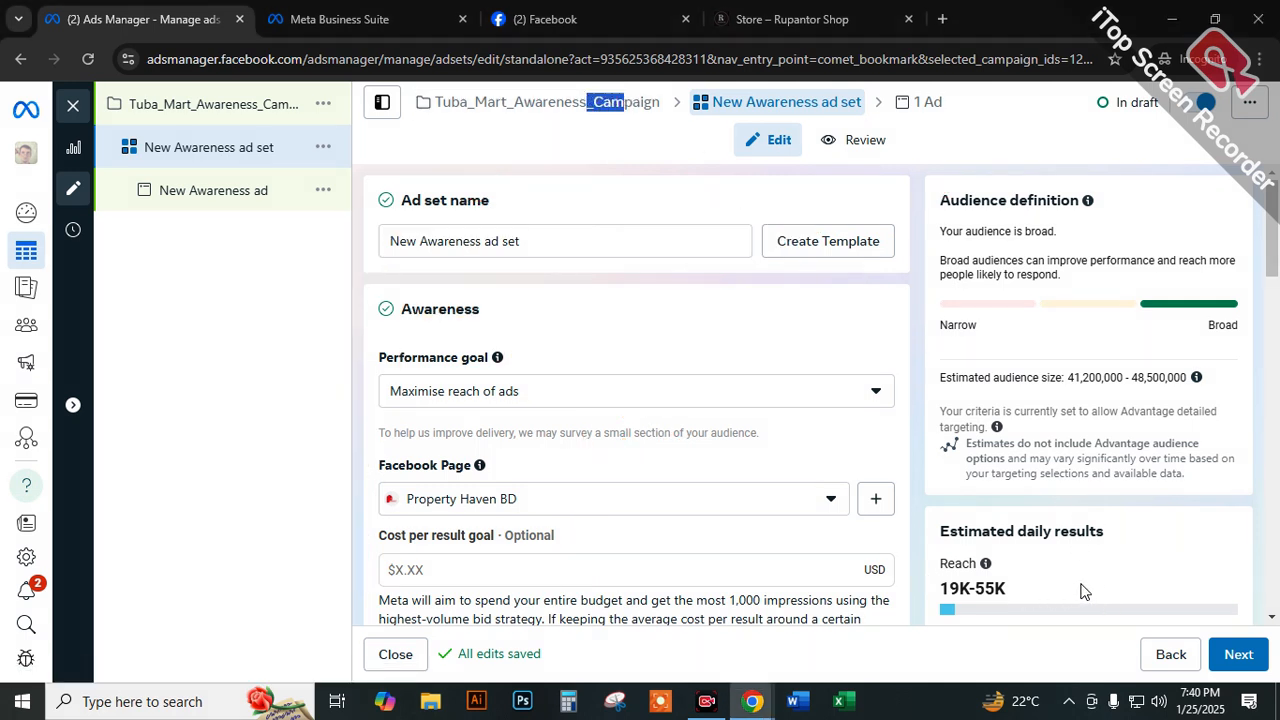
click(1043, 579)
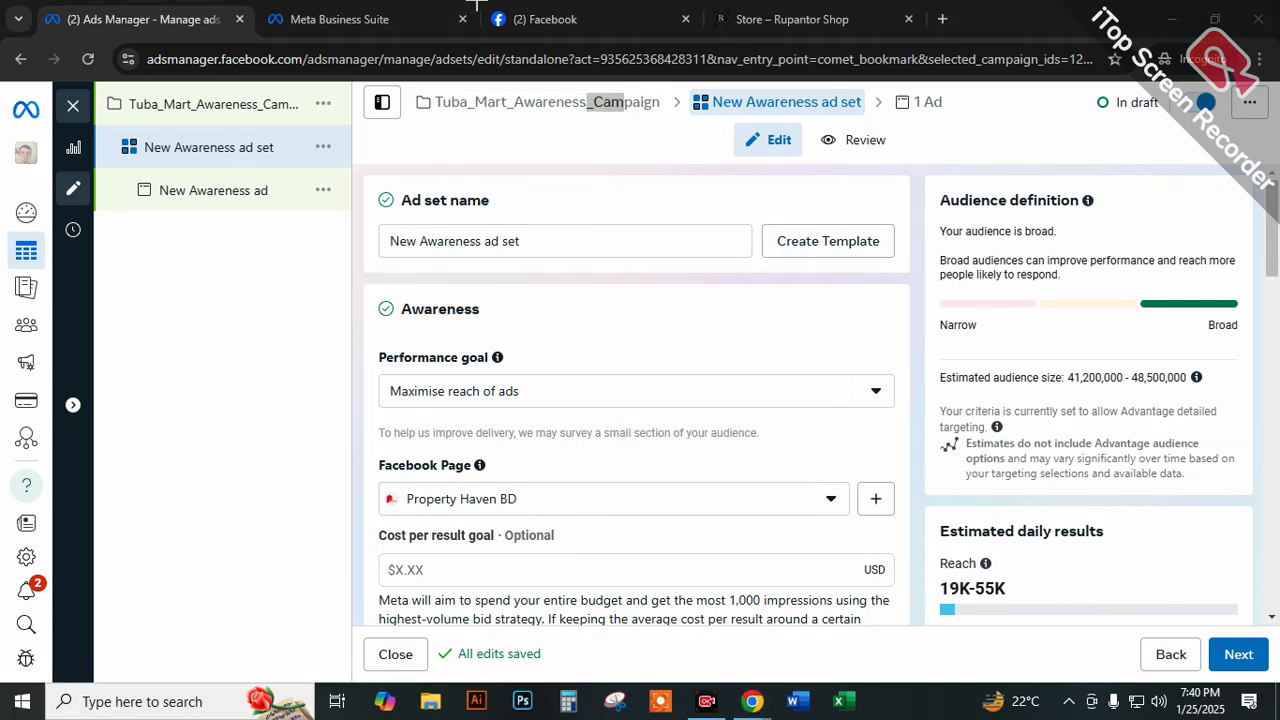
mouse_move(668, 88)
mouse_down()
mouse_move(594, 92)
mouse_move(617, 131)
mouse_move(662, 82)
mouse_up()
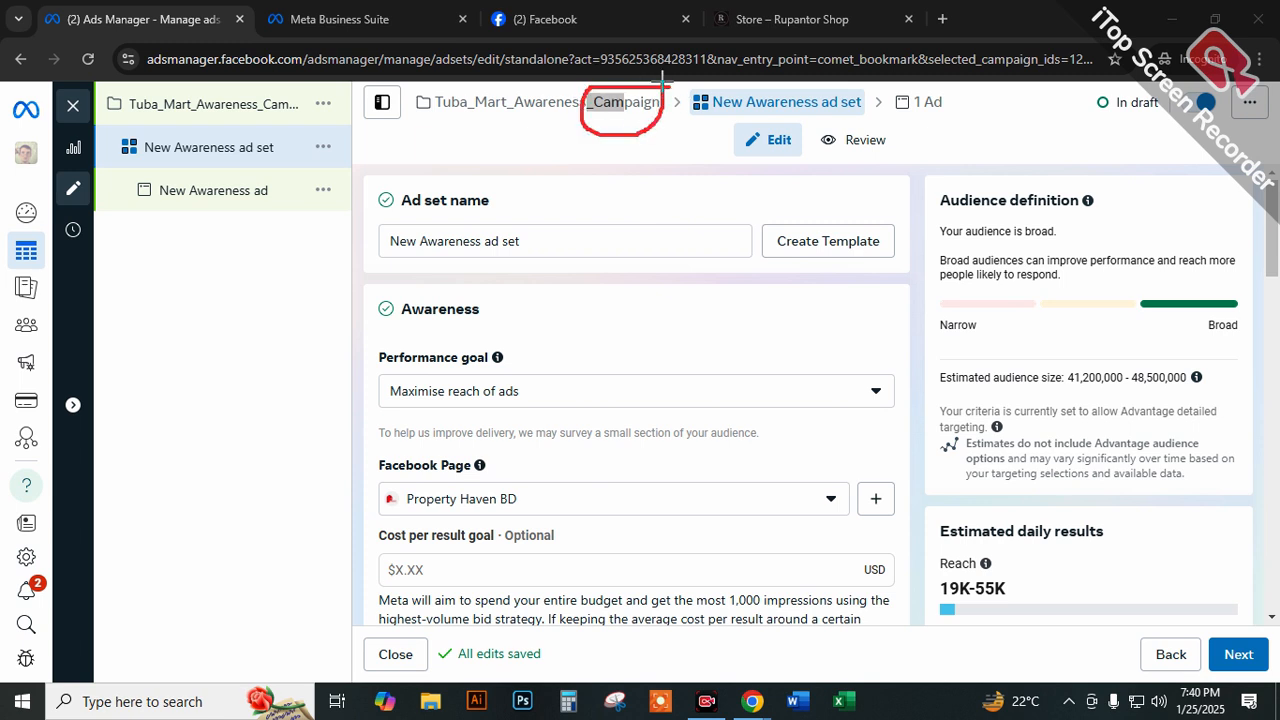
click(941, 91)
mouse_move(808, 100)
mouse_down()
mouse_move(855, 125)
mouse_move(867, 88)
mouse_move(948, 118)
mouse_move(962, 88)
mouse_move(906, 104)
mouse_move(919, 121)
mouse_up()
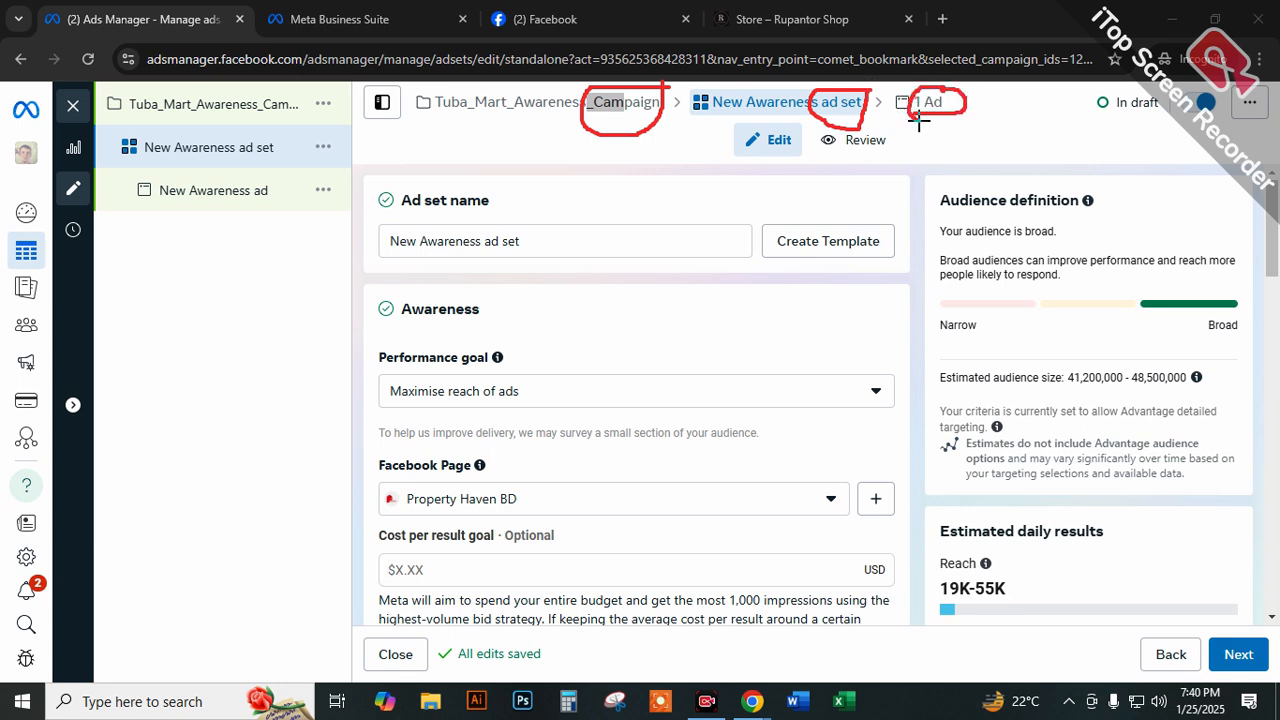
Sketch a long red box below the campaign tree, with a descending line and a small square at its start.
drag(162, 278, 276, 260)
mouse_move(151, 271)
mouse_down()
mouse_move(157, 294)
mouse_move(294, 286)
mouse_move(282, 258)
mouse_up()
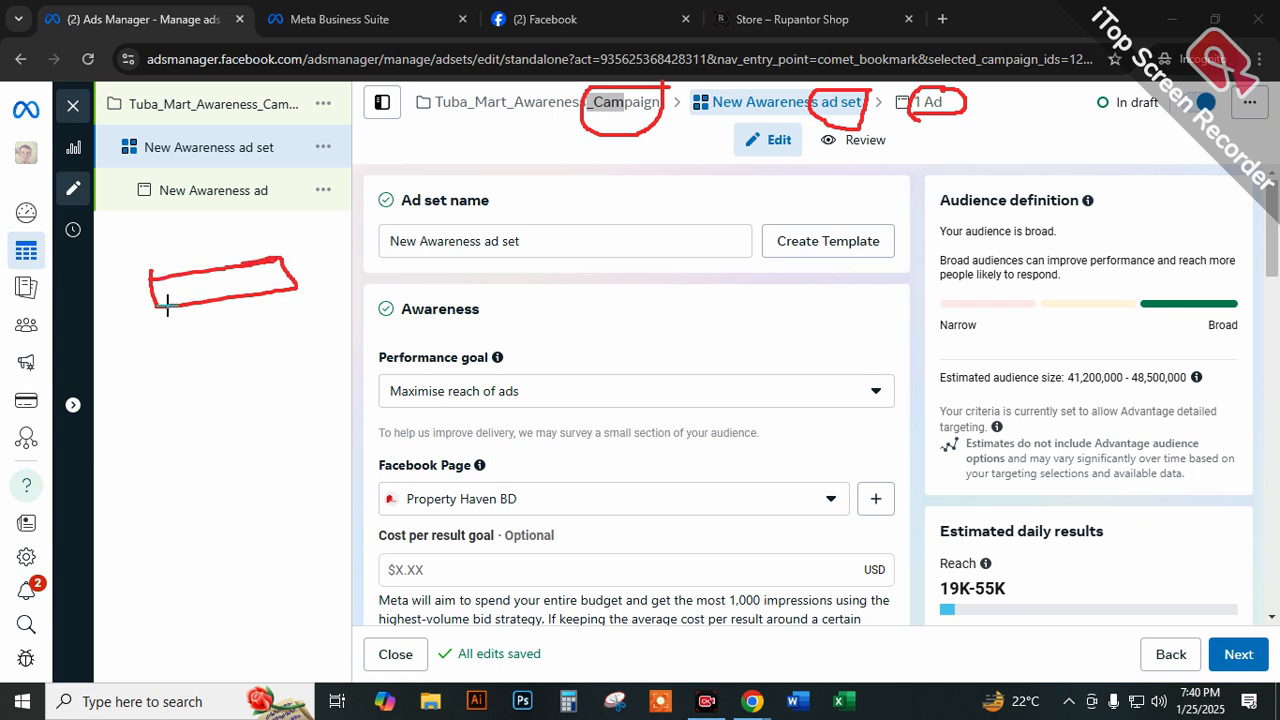
drag(180, 303, 184, 345)
drag(187, 331, 199, 410)
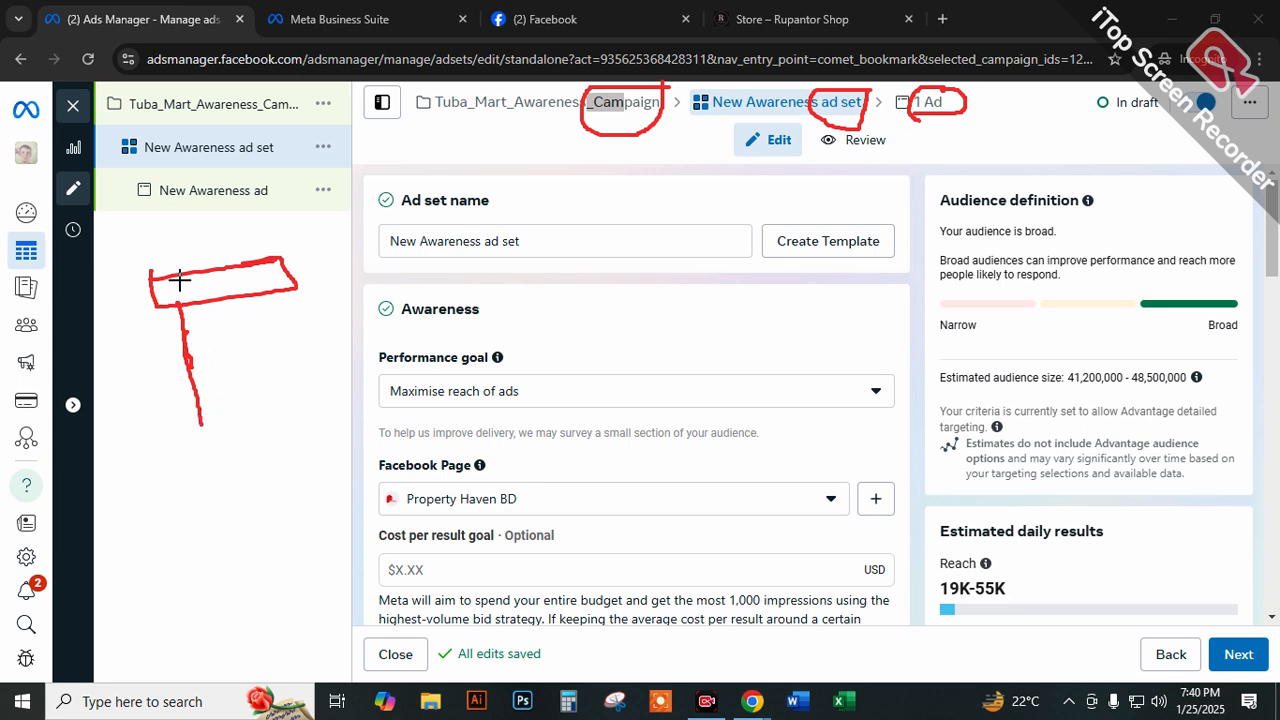
drag(176, 305, 200, 291)
Circle the ad set label and campaign folder icon in the campaign tree, and check the Adverts Manager options in Meta Business Suite.
mouse_move(271, 133)
mouse_down()
mouse_move(230, 140)
mouse_move(255, 168)
mouse_move(272, 124)
mouse_move(230, 140)
mouse_move(270, 166)
mouse_move(272, 133)
mouse_up()
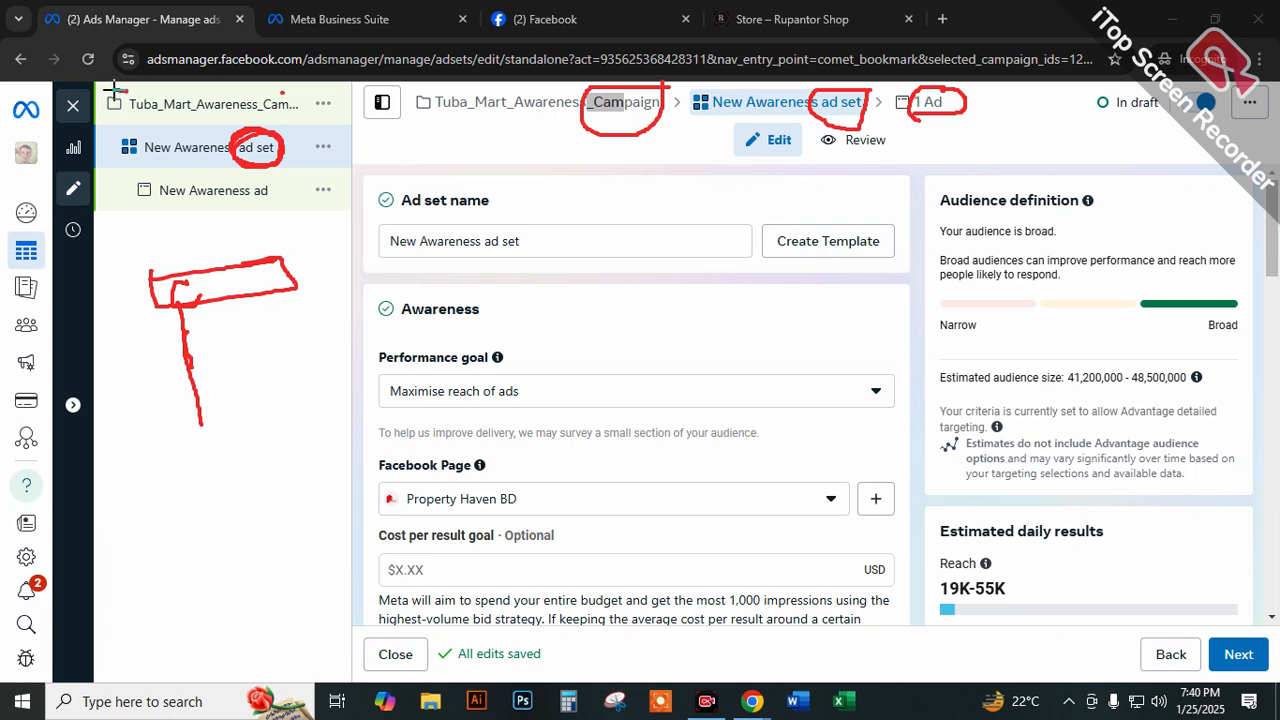
drag(99, 97, 105, 118)
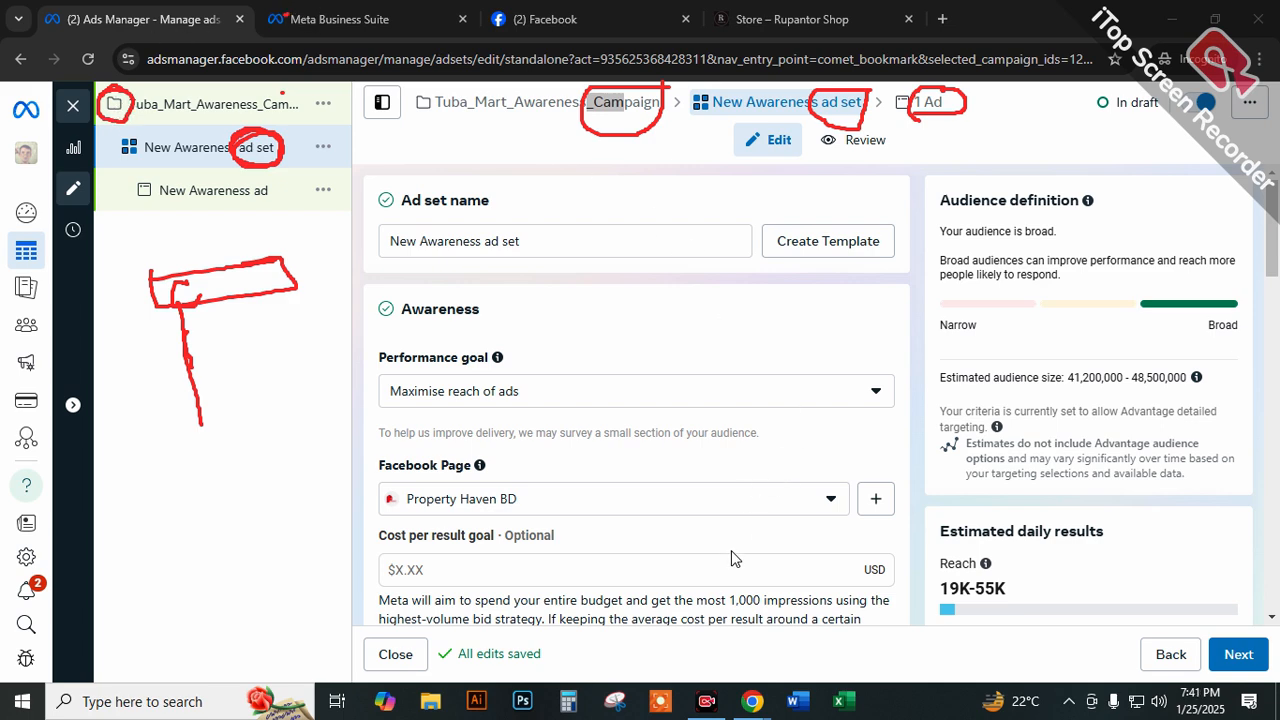
click(330, 19)
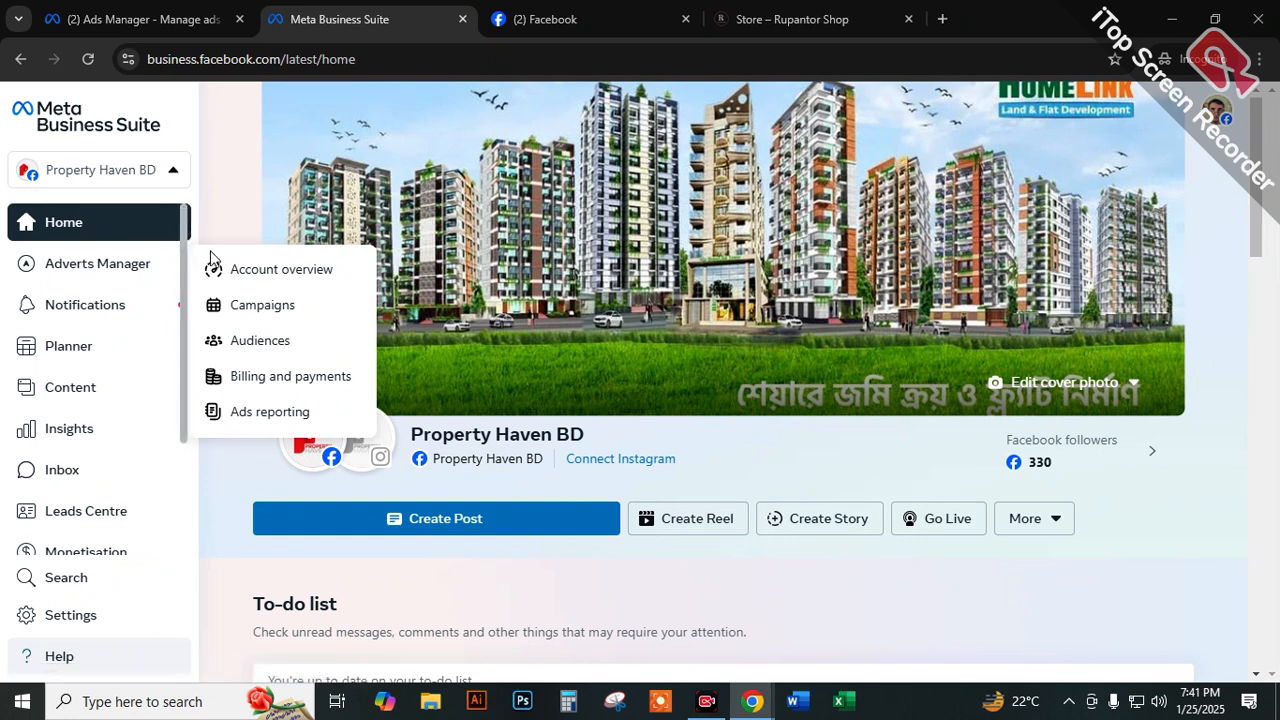
click(160, 20)
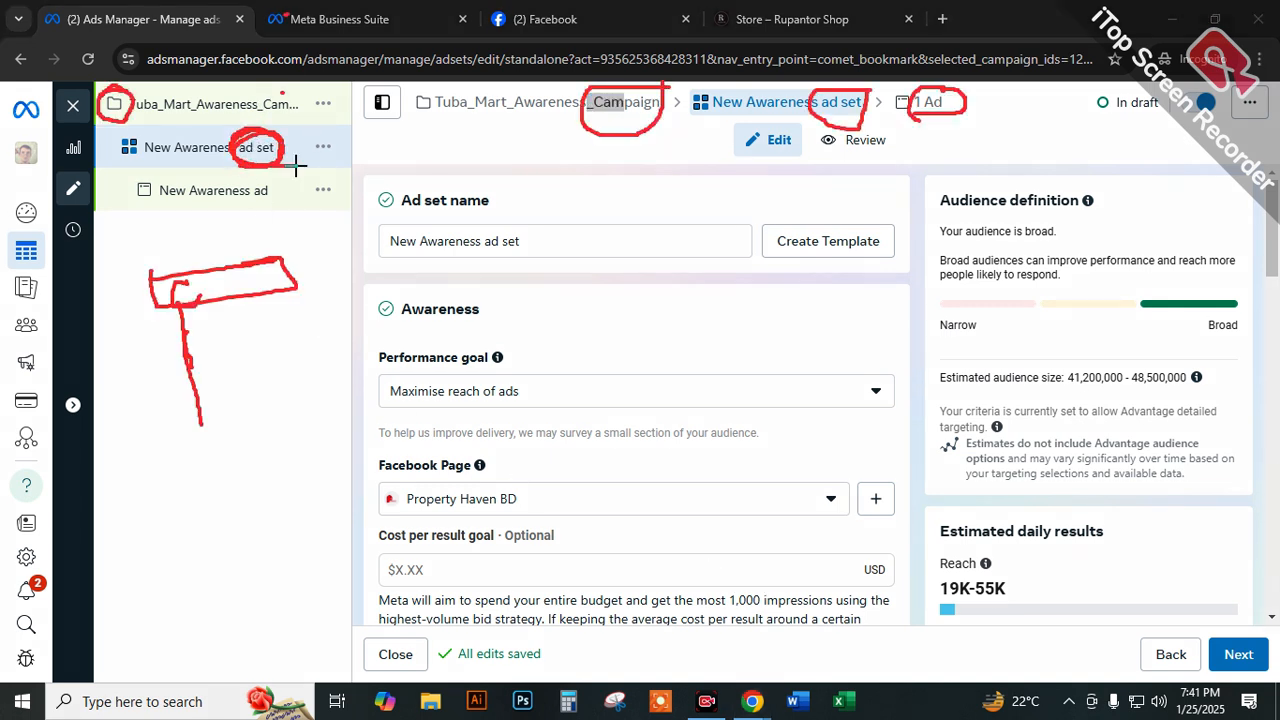
Add small red boxes beside the ad set row and on the sketched box, and draw a connecting line towards the ad set name.
mouse_move(318, 140)
mouse_down()
mouse_move(312, 160)
mouse_move(318, 147)
mouse_up()
drag(263, 206, 258, 202)
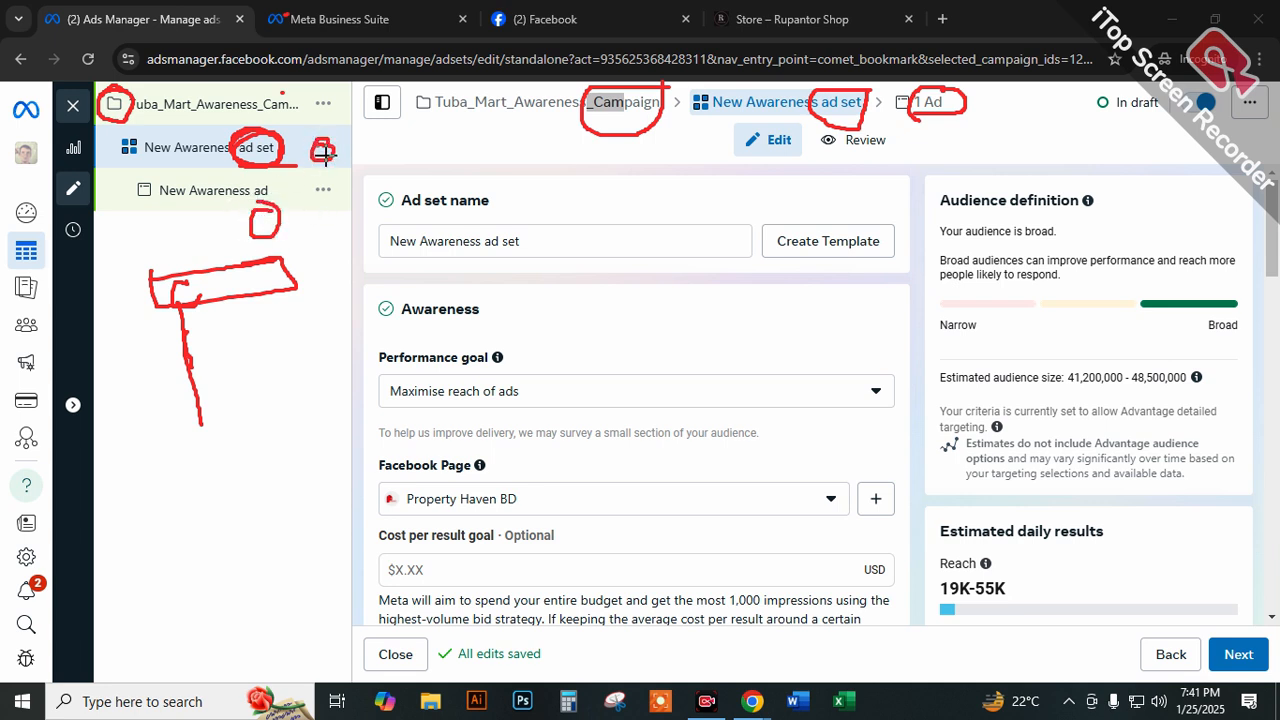
mouse_move(276, 252)
mouse_down()
mouse_move(263, 277)
mouse_move(274, 250)
mouse_up()
mouse_move(175, 293)
mouse_down()
mouse_move(356, 257)
mouse_move(376, 240)
mouse_move(396, 252)
mouse_move(443, 217)
mouse_up()
drag(463, 217, 508, 211)
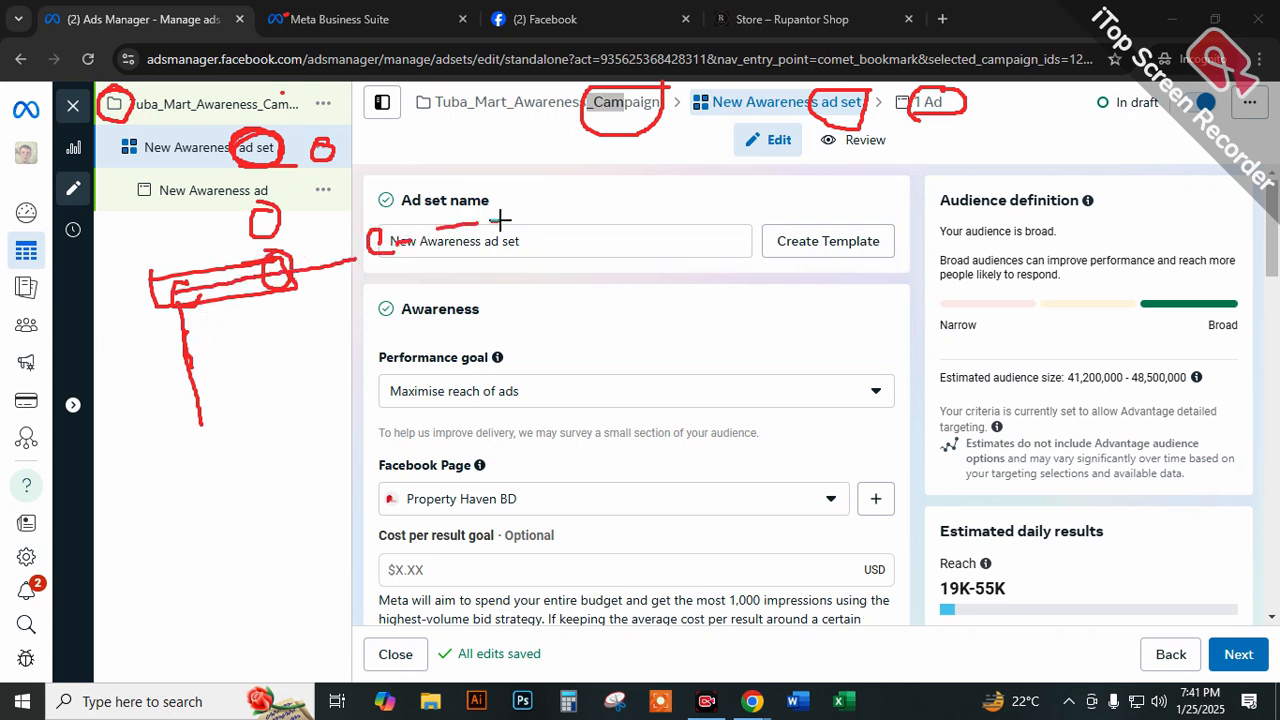
Fill in the sketched hierarchy with smaller shapes, box the ad set row, and draw a second hierarchy over the ad set settings.
mouse_move(211, 338)
mouse_down()
mouse_move(214, 371)
mouse_move(262, 370)
mouse_move(290, 398)
mouse_move(230, 418)
mouse_move(217, 517)
mouse_move(300, 504)
mouse_up()
mouse_move(290, 450)
mouse_down()
mouse_move(240, 480)
mouse_move(286, 486)
mouse_move(262, 455)
mouse_up()
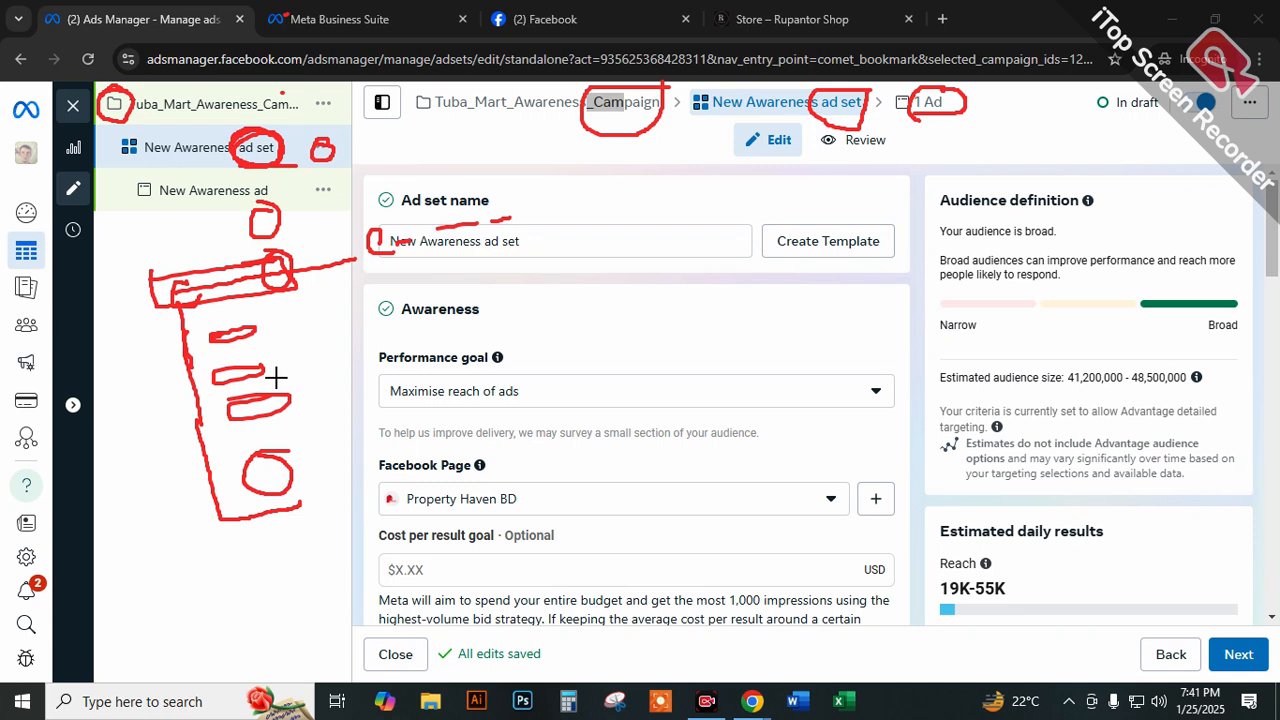
mouse_move(142, 127)
mouse_down()
mouse_move(139, 157)
mouse_move(310, 158)
mouse_move(316, 127)
mouse_move(137, 134)
mouse_move(318, 160)
mouse_move(190, 130)
mouse_move(146, 145)
mouse_up()
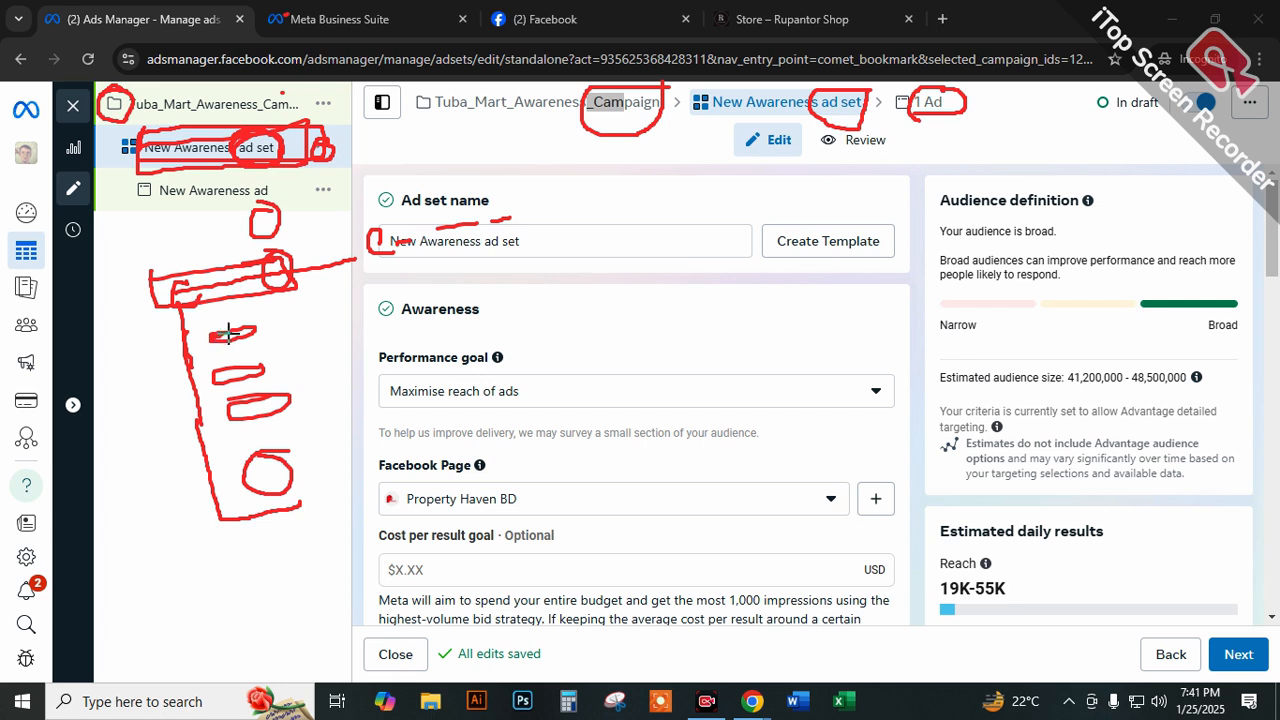
mouse_move(505, 257)
mouse_down()
mouse_move(686, 280)
mouse_move(491, 294)
mouse_move(497, 262)
mouse_move(541, 355)
mouse_move(686, 329)
mouse_move(553, 322)
mouse_move(543, 383)
mouse_move(646, 403)
mouse_move(680, 391)
mouse_move(584, 358)
mouse_move(541, 383)
mouse_move(574, 474)
mouse_move(571, 457)
mouse_move(646, 466)
mouse_move(580, 485)
mouse_up()
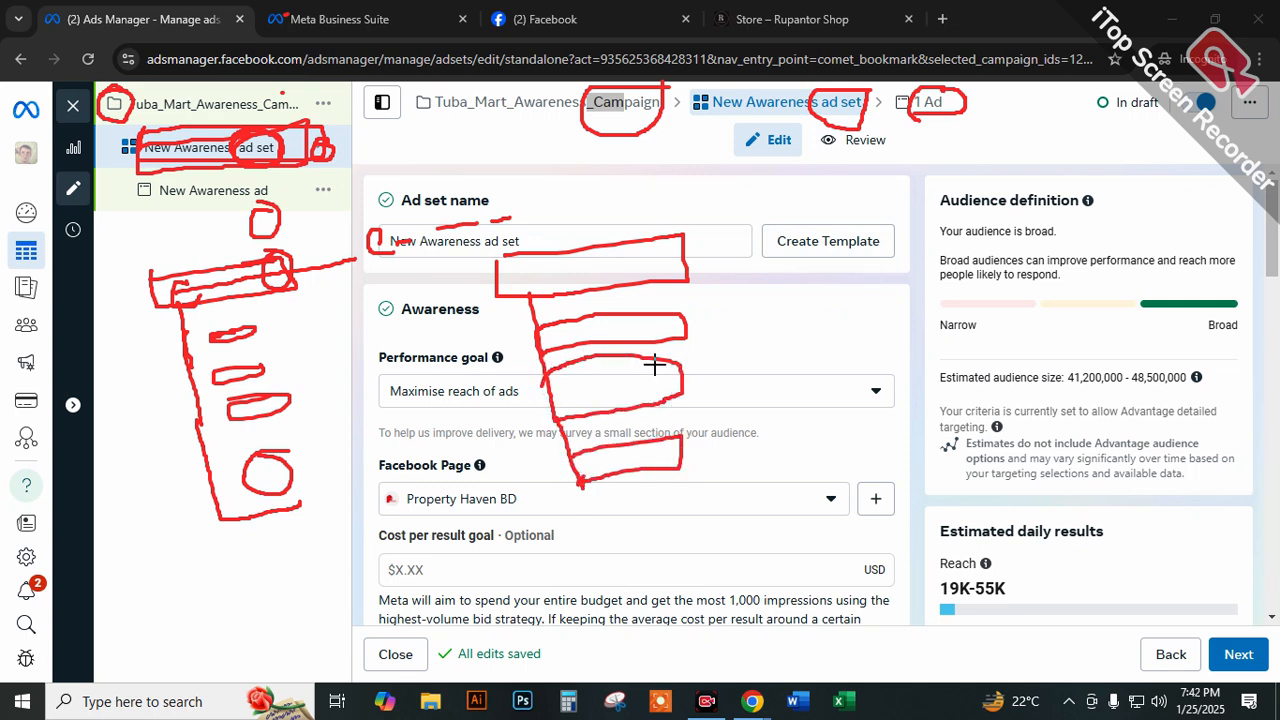
Draw red branch lines from the second, third and fourth boxes of the hierarchy sketched over the ad set settings.
mouse_move(685, 322)
mouse_down()
mouse_move(731, 317)
mouse_move(731, 229)
mouse_move(790, 228)
mouse_up()
mouse_move(741, 275)
mouse_down()
mouse_move(781, 275)
mouse_move(797, 352)
mouse_move(766, 337)
mouse_move(795, 331)
mouse_up()
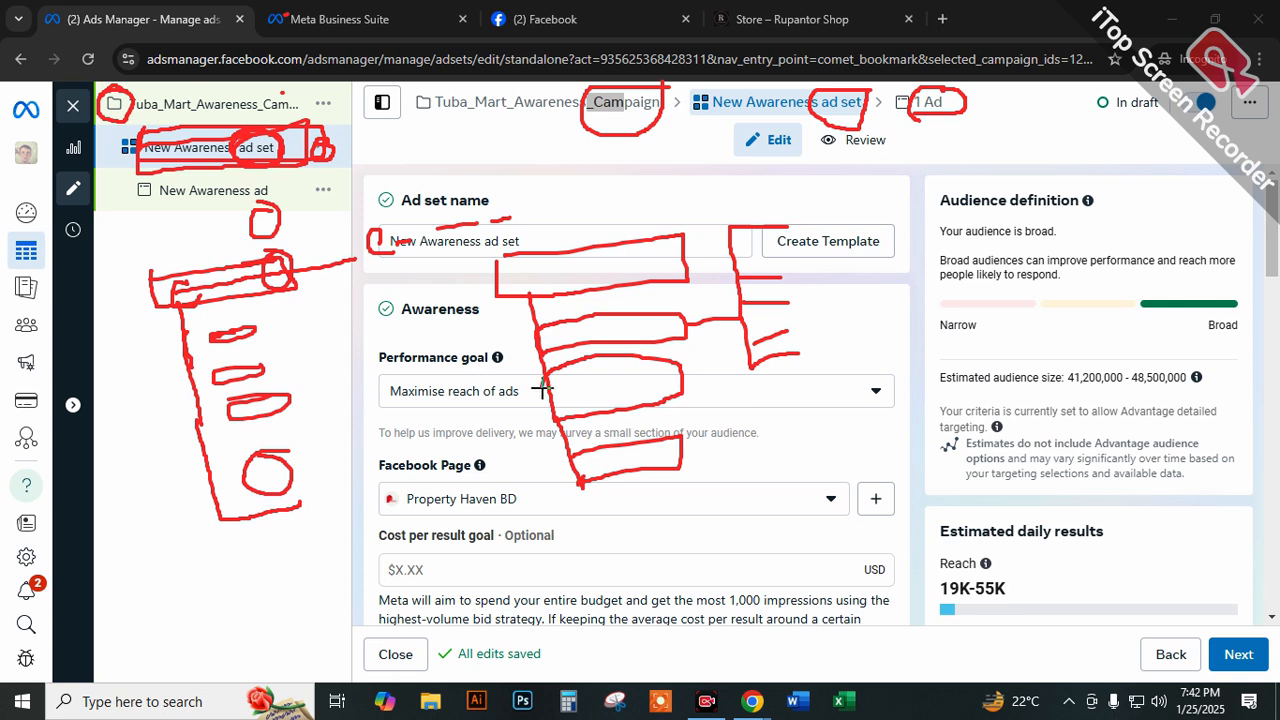
mouse_move(555, 393)
mouse_down()
mouse_move(472, 404)
mouse_move(480, 452)
mouse_move(414, 455)
mouse_up()
drag(464, 382, 383, 392)
mouse_move(615, 476)
mouse_down()
mouse_move(520, 527)
mouse_move(562, 528)
mouse_move(625, 560)
mouse_move(605, 612)
mouse_up()
drag(580, 538, 552, 581)
drag(513, 524, 487, 583)
Scribble handwritten labels inside the four boxes of the sketched hierarchy and circle them.
mouse_move(565, 260)
mouse_down()
mouse_move(545, 290)
mouse_move(656, 262)
mouse_up()
mouse_move(592, 348)
mouse_down()
mouse_move(588, 322)
mouse_move(658, 344)
mouse_up()
mouse_move(599, 410)
mouse_down()
mouse_move(638, 381)
mouse_move(701, 380)
mouse_up()
drag(612, 470, 642, 454)
mouse_move(621, 455)
mouse_down()
mouse_move(696, 432)
mouse_move(677, 455)
mouse_up()
mouse_move(651, 241)
mouse_down()
mouse_move(557, 305)
mouse_move(645, 254)
mouse_move(598, 248)
mouse_up()
mouse_move(632, 312)
mouse_down()
mouse_move(620, 359)
mouse_move(660, 360)
mouse_move(650, 460)
mouse_move(682, 414)
mouse_up()
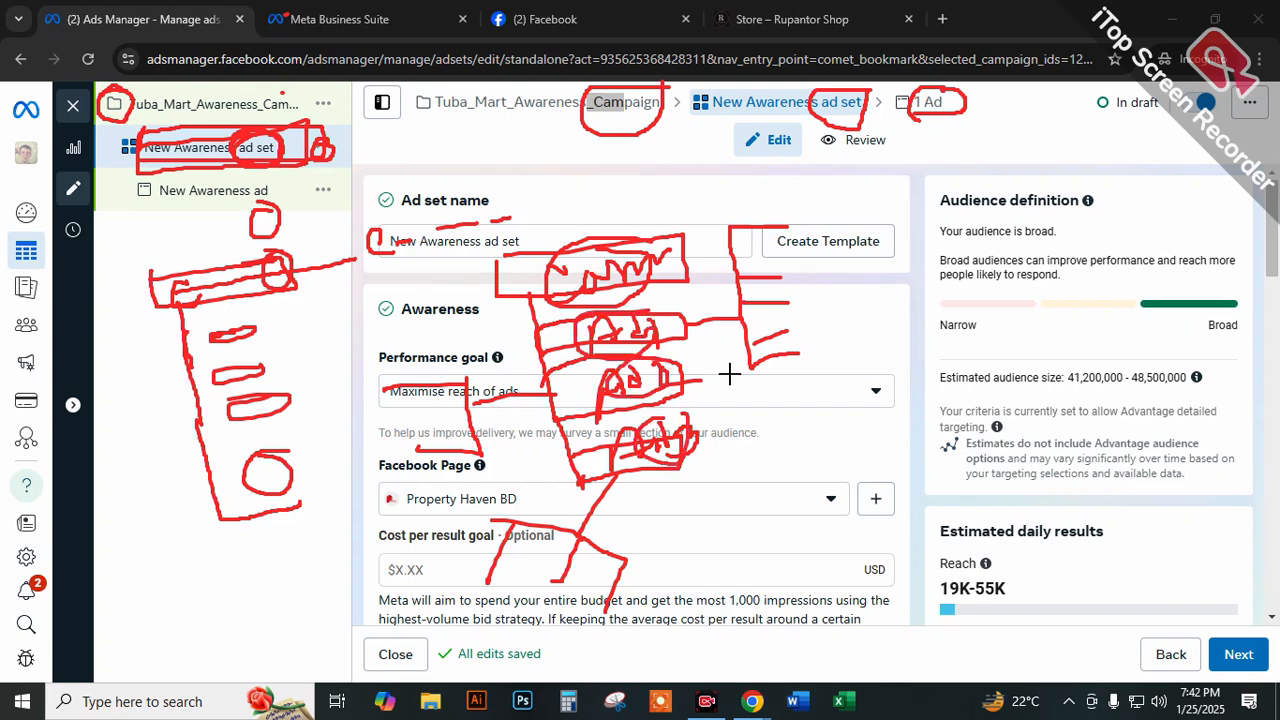
Add small red boxes at the ends of the three sets of branch lines.
drag(787, 357, 782, 265)
drag(782, 229, 787, 243)
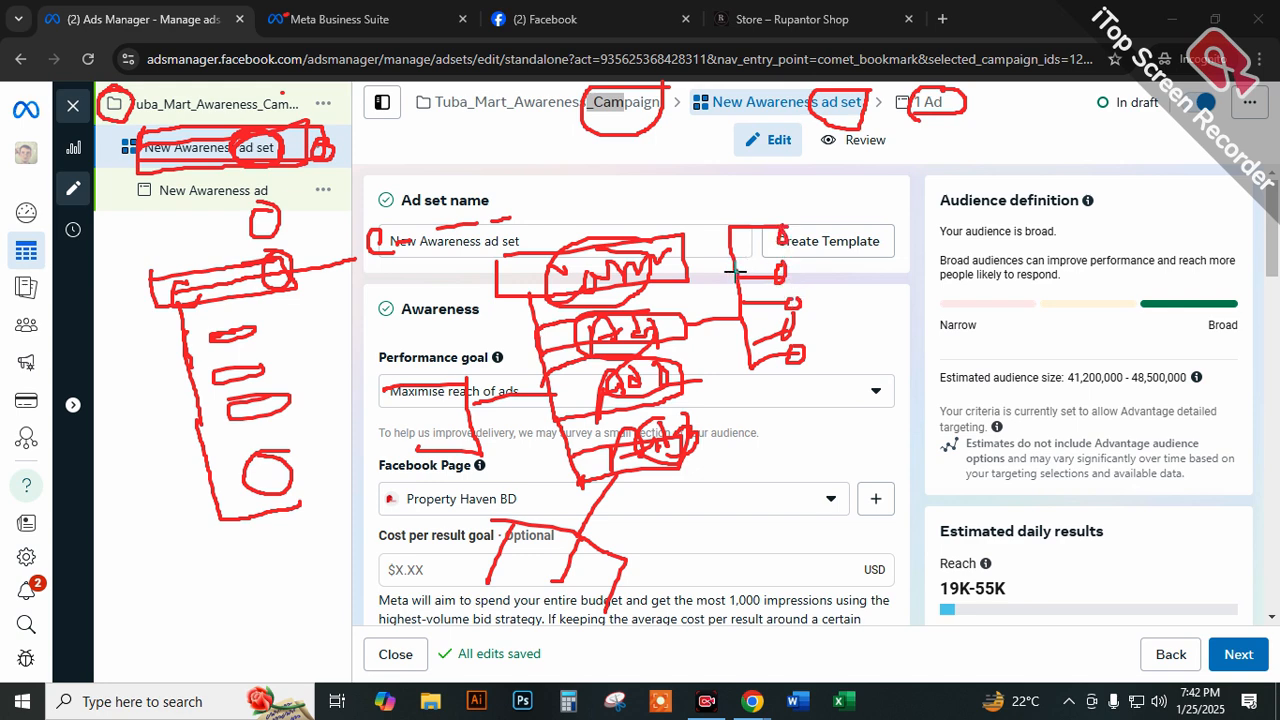
mouse_move(426, 377)
mouse_down()
mouse_move(416, 407)
mouse_move(428, 445)
mouse_up()
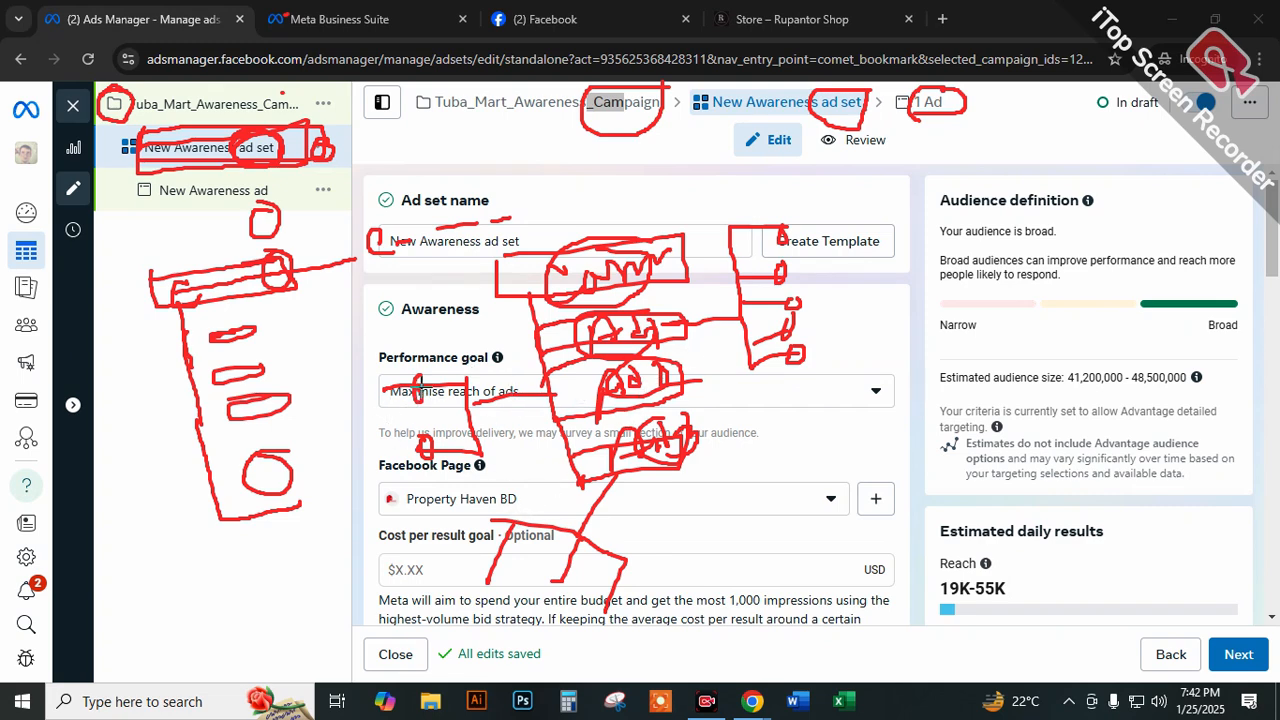
mouse_move(498, 567)
mouse_down()
mouse_move(543, 571)
mouse_move(603, 604)
mouse_up()
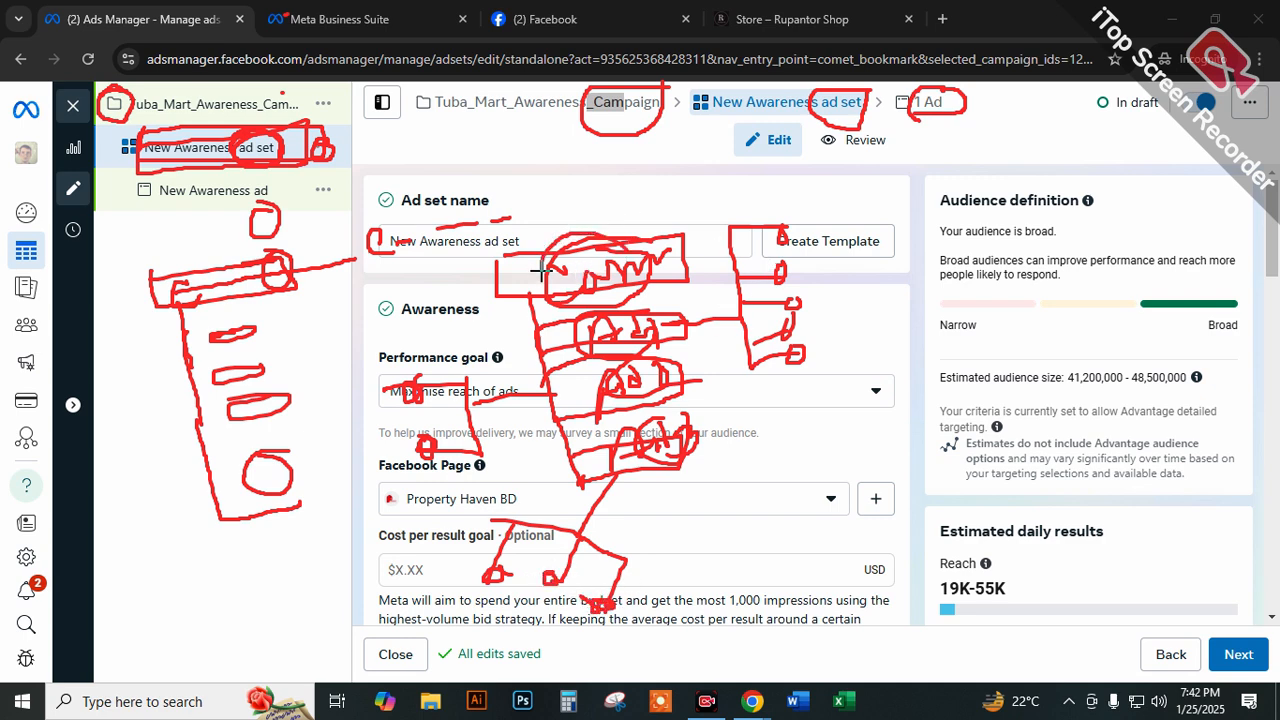
Sketch three circled marks joined by arrows and a large box around the campaign tree, and clear all annotations.
mouse_move(891, 300)
mouse_down()
mouse_move(887, 347)
mouse_move(852, 282)
mouse_up()
mouse_move(934, 303)
mouse_down()
mouse_move(986, 285)
mouse_move(968, 308)
mouse_up()
mouse_move(923, 206)
mouse_down()
mouse_move(950, 235)
mouse_move(935, 255)
mouse_move(965, 215)
mouse_move(912, 205)
mouse_up()
mouse_move(804, 181)
mouse_down()
mouse_move(825, 212)
mouse_move(795, 200)
mouse_move(800, 168)
mouse_move(915, 158)
mouse_move(945, 198)
mouse_move(930, 208)
mouse_move(943, 180)
mouse_move(905, 232)
mouse_move(830, 262)
mouse_move(856, 298)
mouse_move(848, 265)
mouse_move(856, 291)
mouse_up()
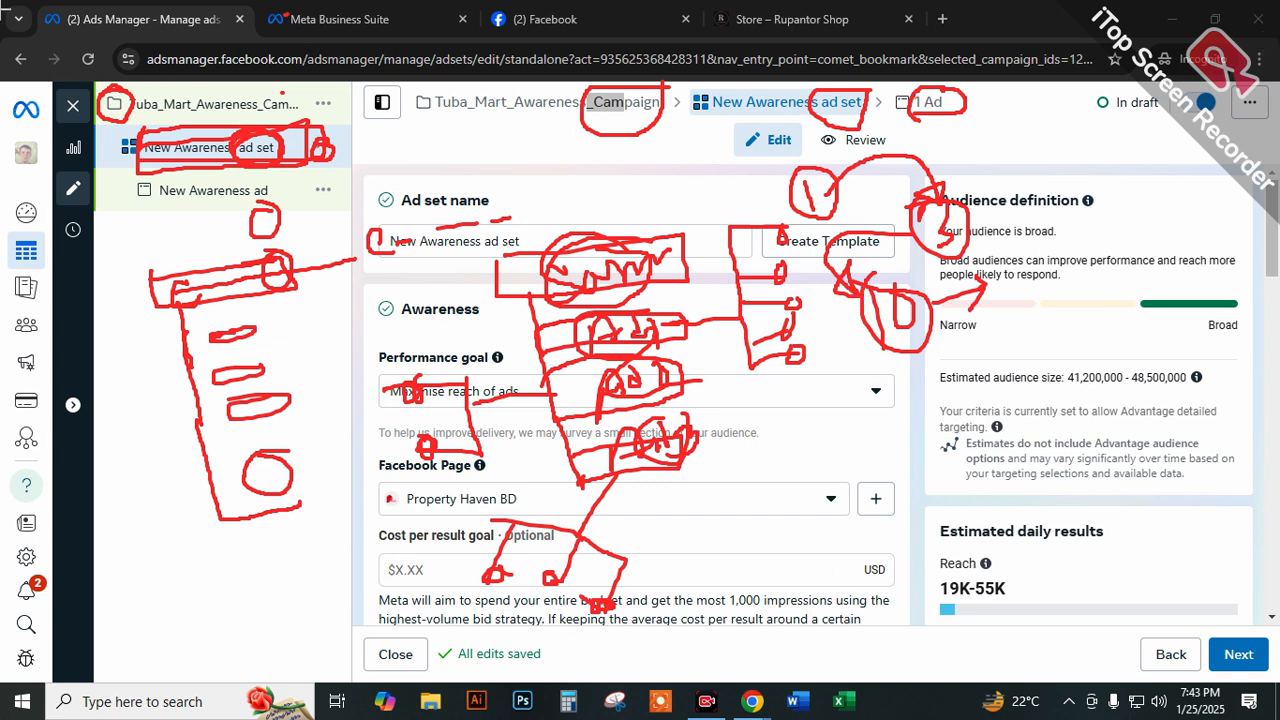
mouse_move(293, 76)
mouse_down()
mouse_move(110, 95)
mouse_move(132, 235)
mouse_move(345, 60)
mouse_move(219, 82)
mouse_up()
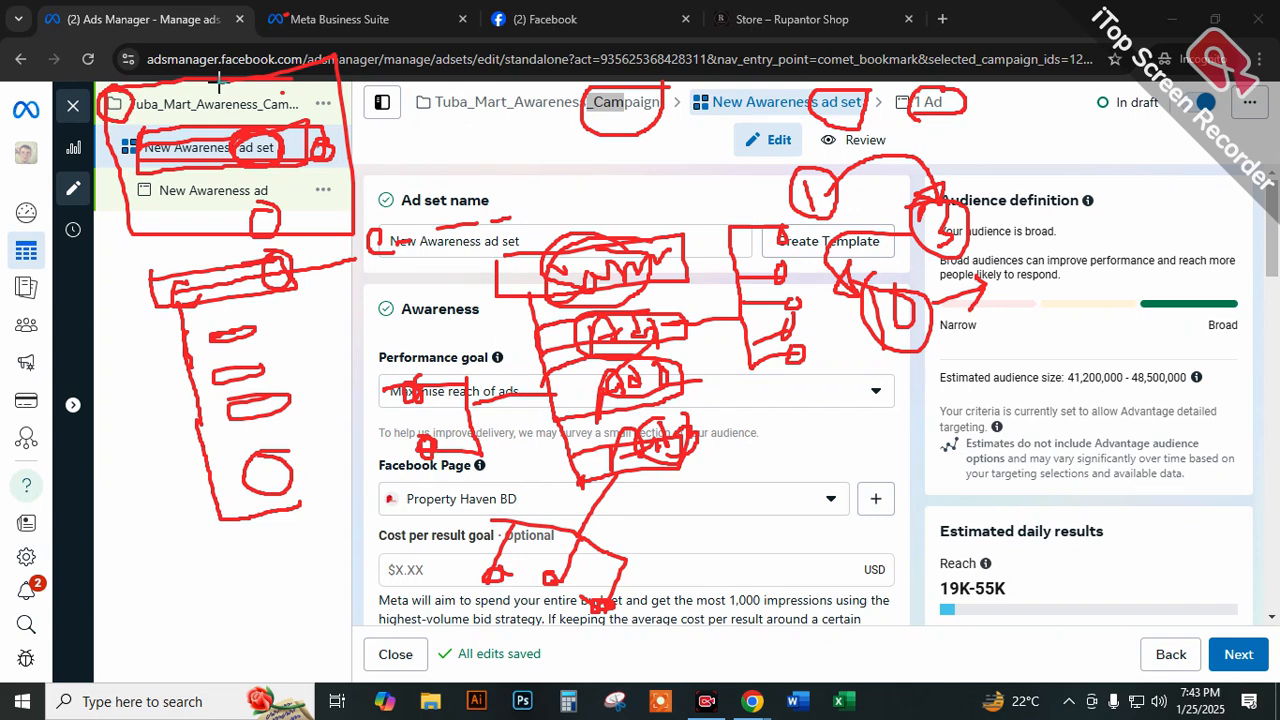
click(1083, 588)
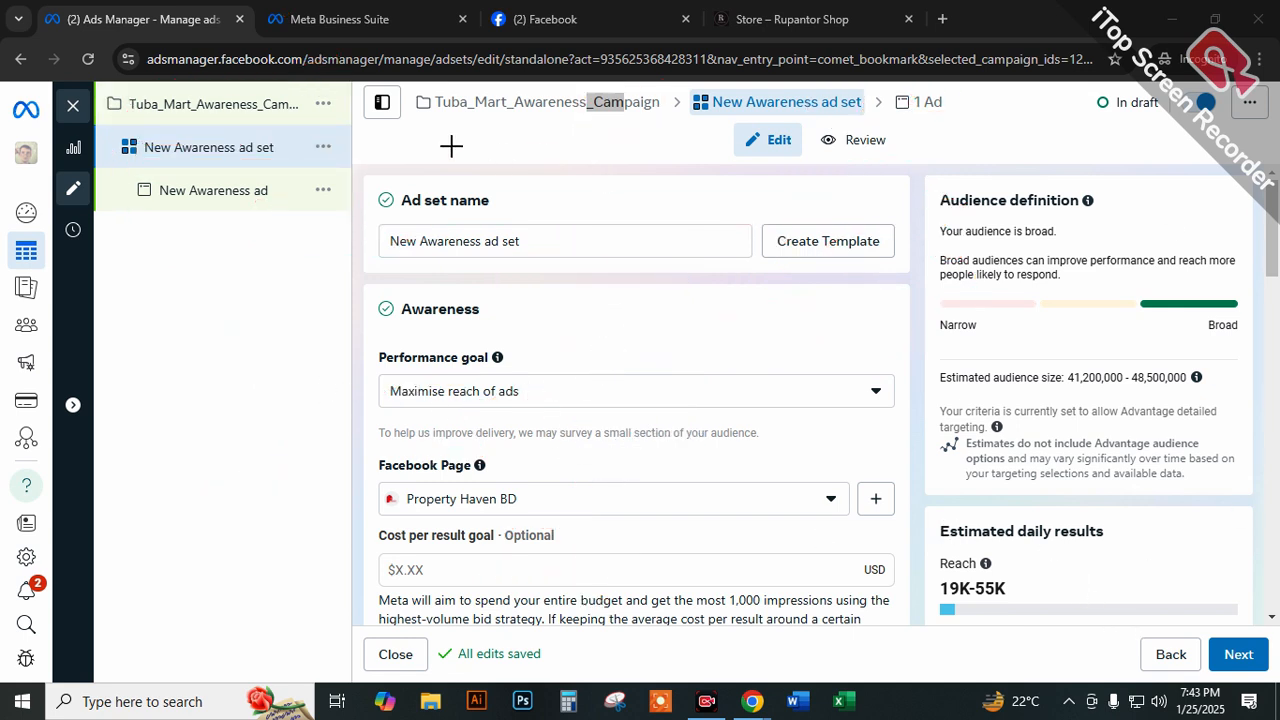
Circle the campaign, ad set and ad labels in the campaign tree and draw an angled line beside them.
mouse_move(281, 93)
mouse_down()
mouse_move(259, 112)
mouse_move(295, 106)
mouse_move(279, 88)
mouse_up()
mouse_move(265, 135)
mouse_down()
mouse_move(235, 147)
mouse_move(262, 132)
mouse_up()
mouse_move(264, 177)
mouse_down()
mouse_move(251, 203)
mouse_move(262, 178)
mouse_up()
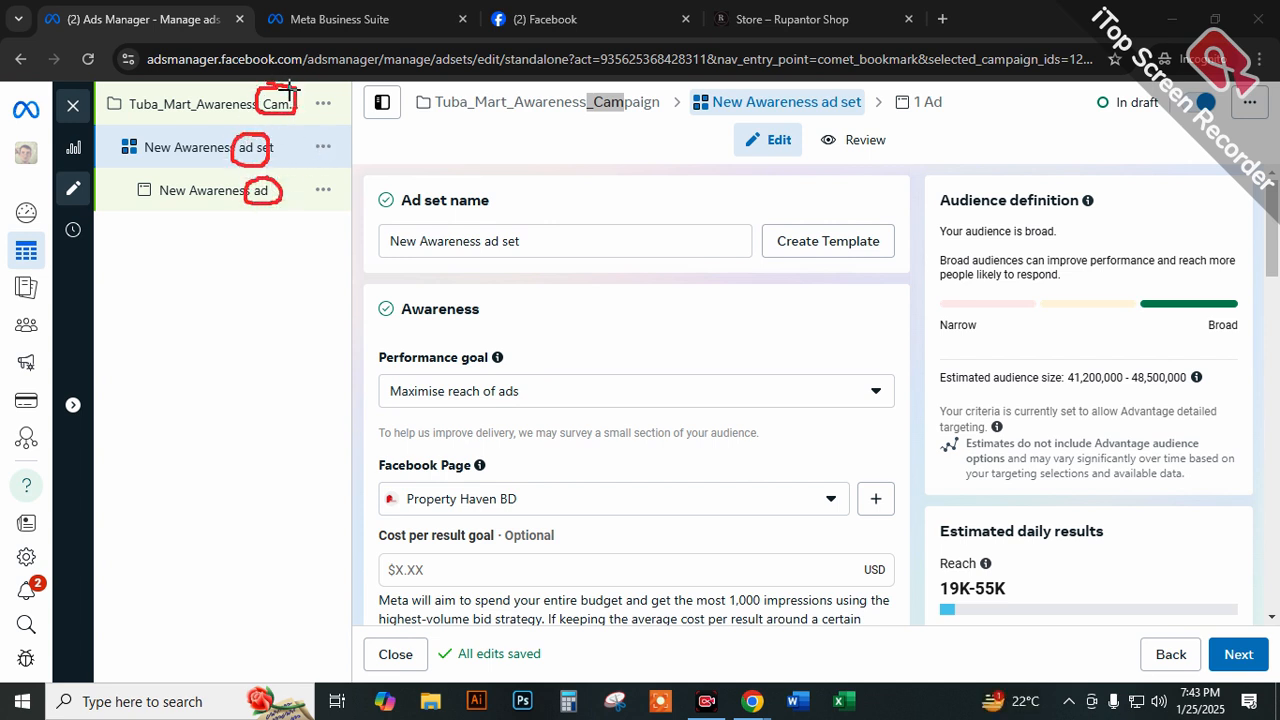
mouse_move(318, 84)
mouse_down()
mouse_move(271, 155)
mouse_move(305, 210)
mouse_up()
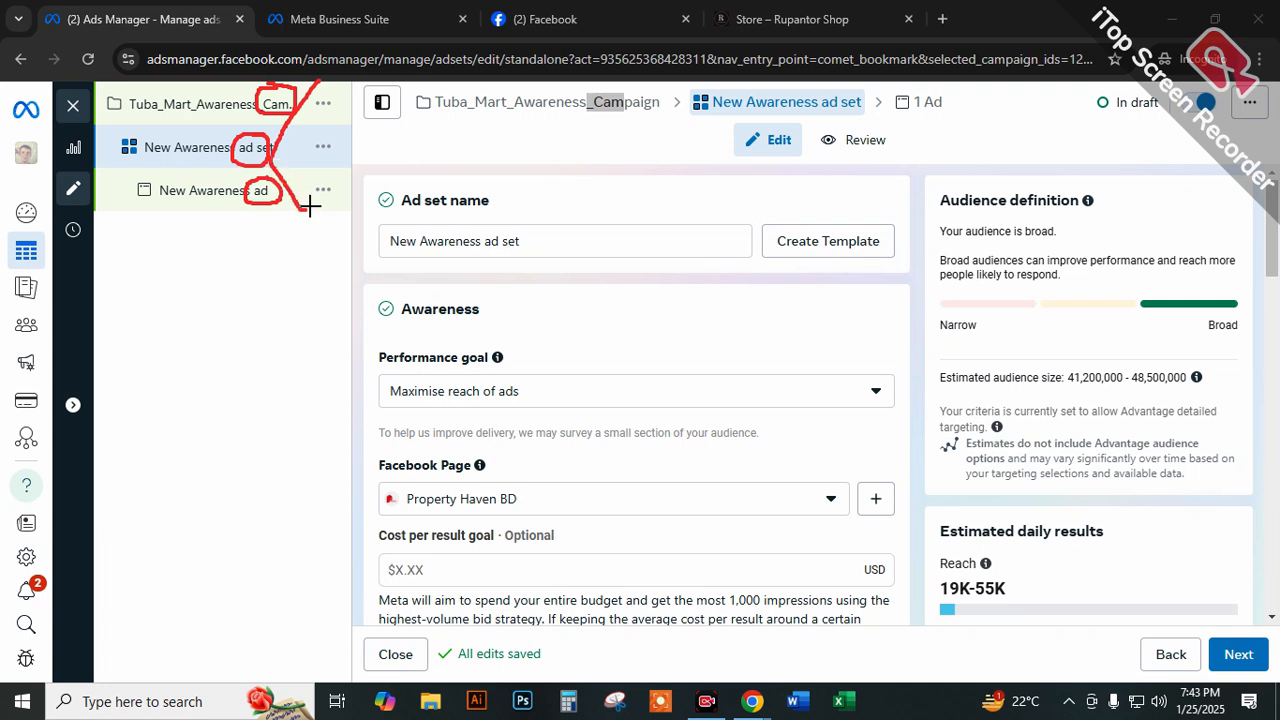
Circle the campaign, ad set and ad levels in the breadcrumb, connect them with arrows, and clear the annotations.
mouse_move(645, 85)
mouse_down()
mouse_move(657, 124)
mouse_move(666, 90)
mouse_move(625, 78)
mouse_up()
mouse_move(851, 87)
mouse_down()
mouse_move(822, 118)
mouse_move(858, 82)
mouse_up()
mouse_move(943, 89)
mouse_down()
mouse_move(937, 115)
mouse_move(945, 86)
mouse_up()
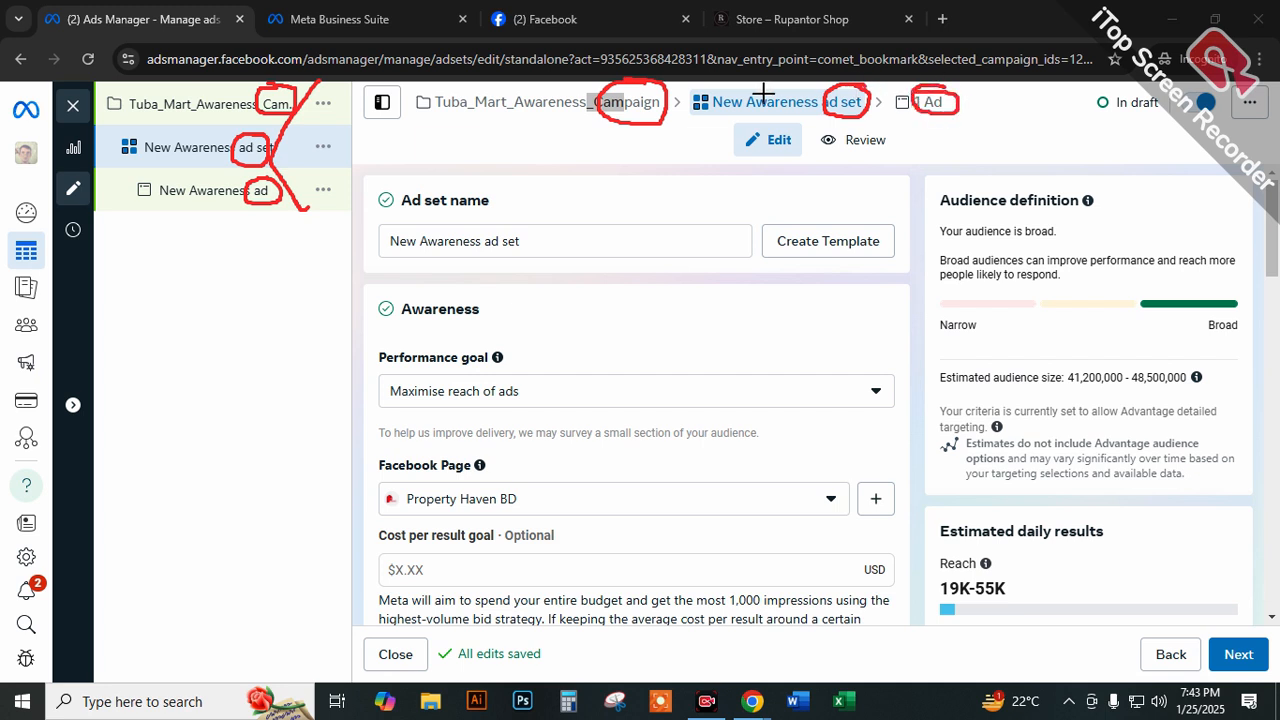
mouse_move(666, 103)
mouse_down()
mouse_move(765, 110)
mouse_move(782, 124)
mouse_up()
mouse_move(868, 100)
mouse_down()
mouse_move(912, 94)
mouse_move(885, 138)
mouse_up()
mouse_move(614, 82)
mouse_down()
mouse_move(631, 131)
mouse_move(642, 86)
mouse_up()
mouse_move(820, 78)
mouse_down()
mouse_move(824, 128)
mouse_move(886, 116)
mouse_move(822, 130)
mouse_up()
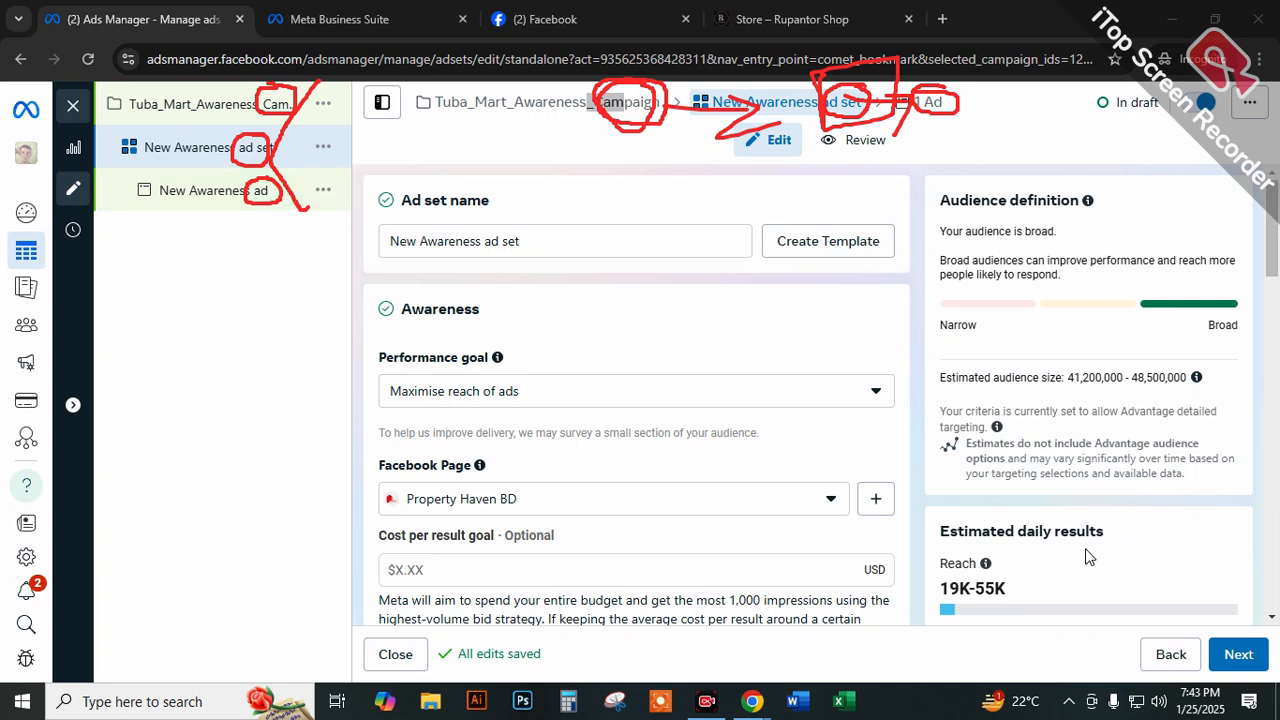
click(1080, 584)
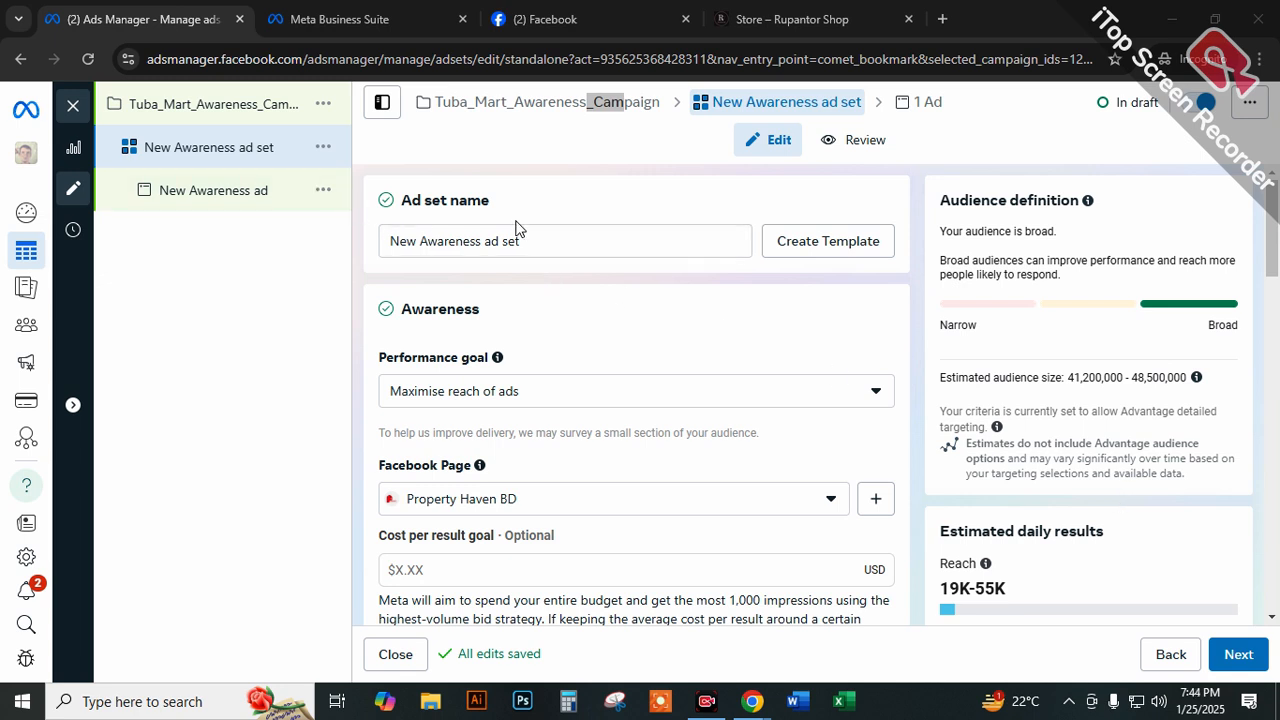
Rename the New Awareness ad set as "ads set 01".
drag(537, 236, 386, 241)
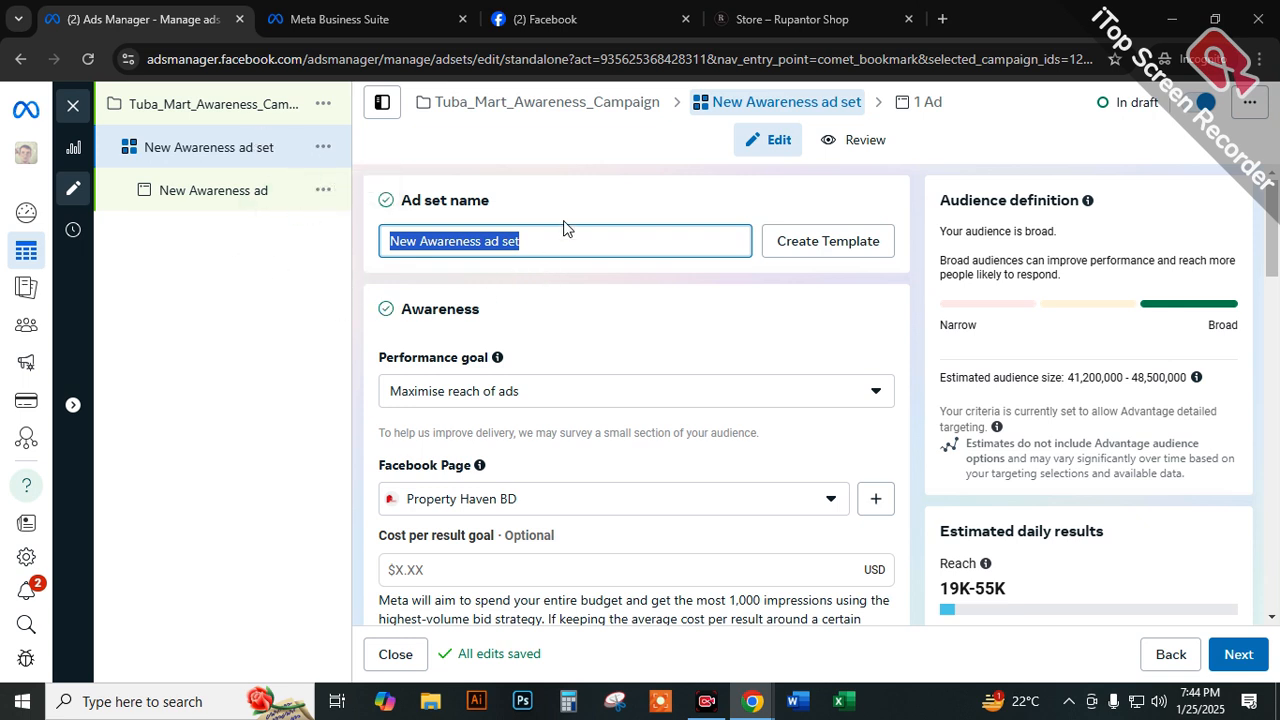
text(ads)
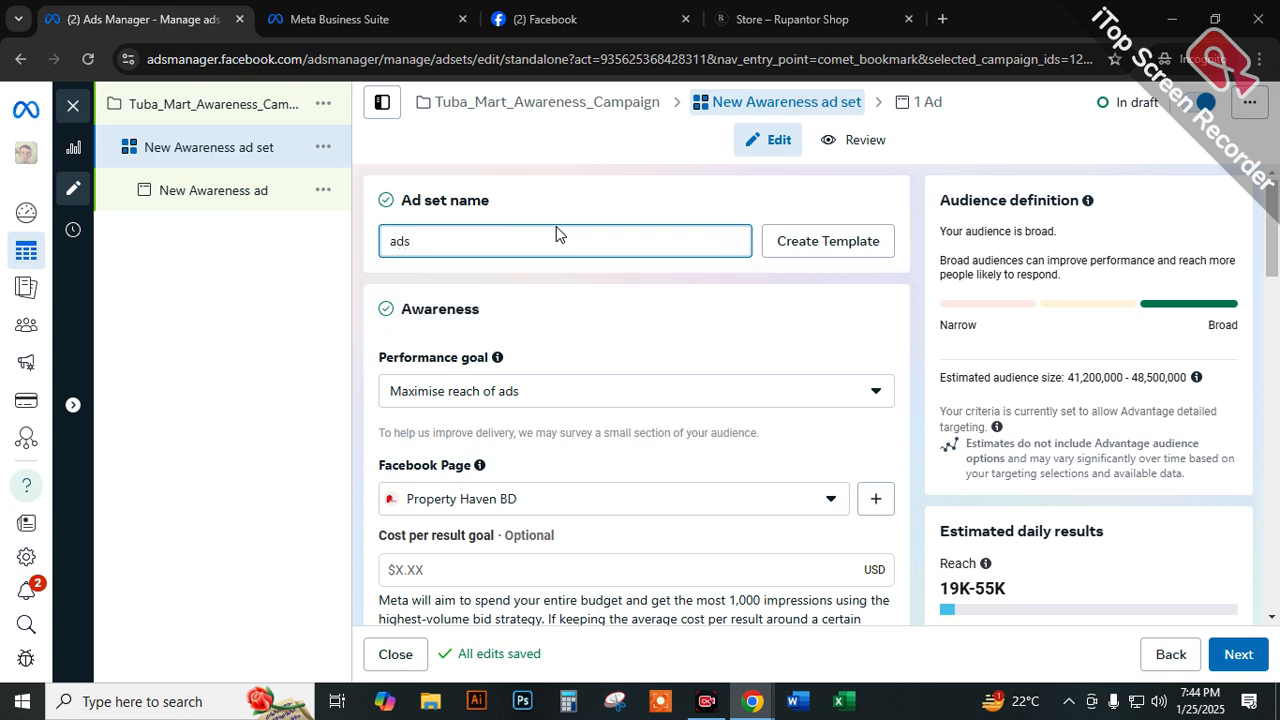
key(BackSpace)
text(s ase)
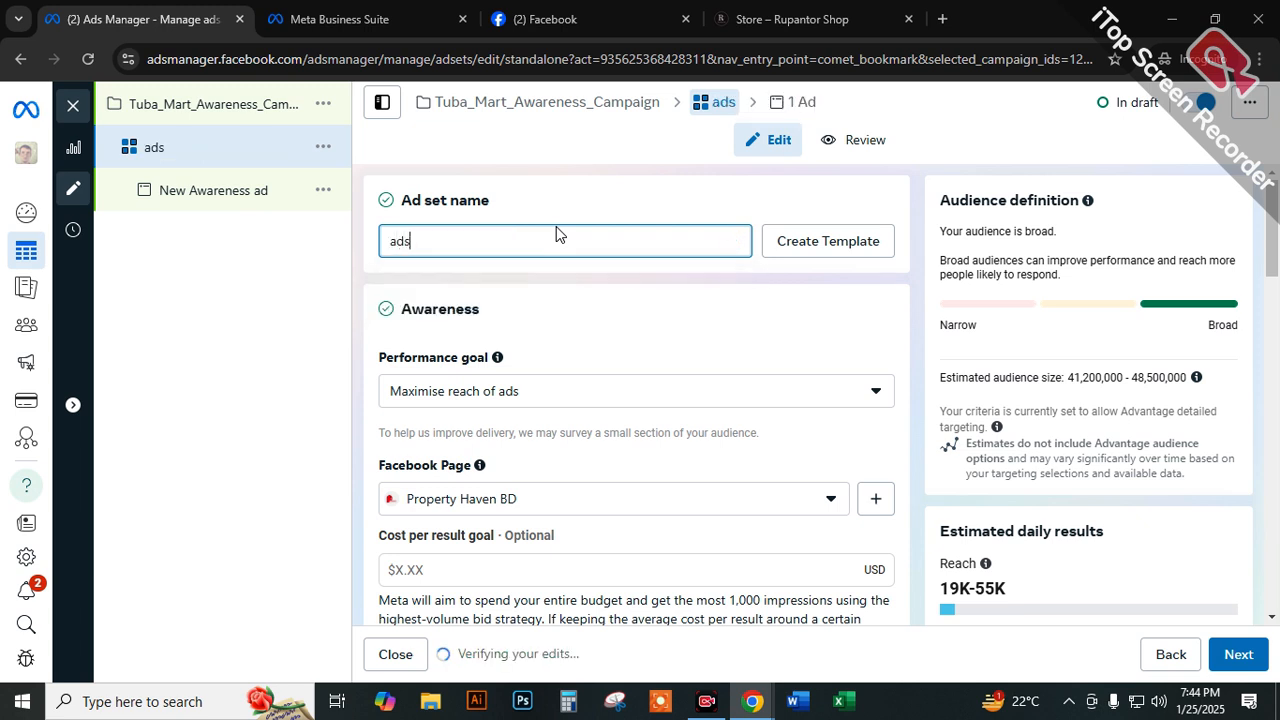
key(BackSpace)
key(BackSpace)
key(BackSpace)
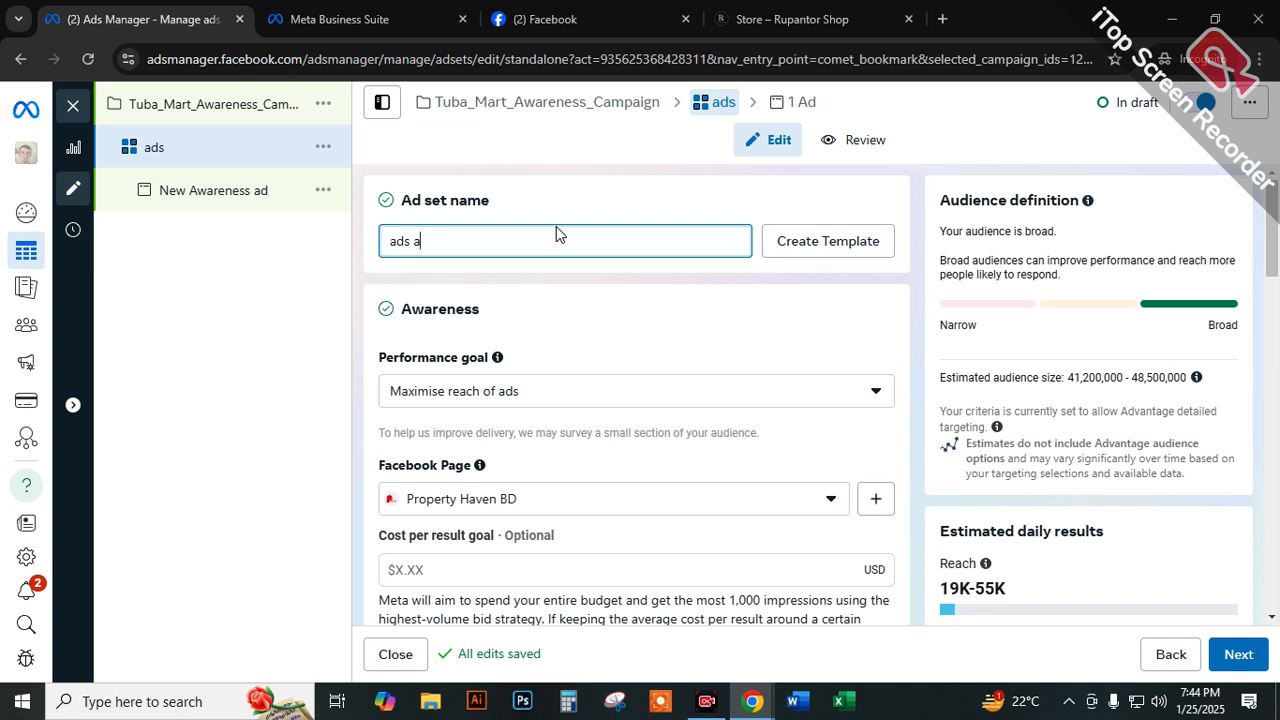
text(set 01)
click(590, 272)
Duplicate ads set 01 within its original campaign.
click(323, 148)
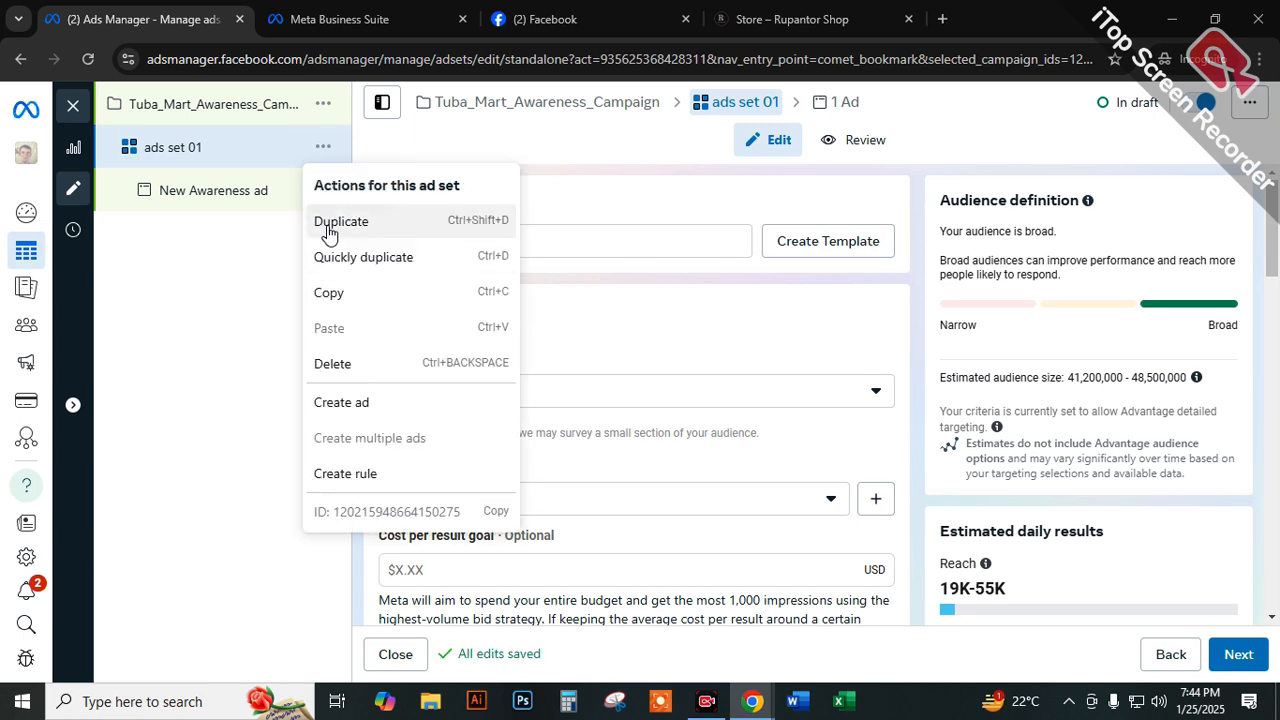
click(340, 220)
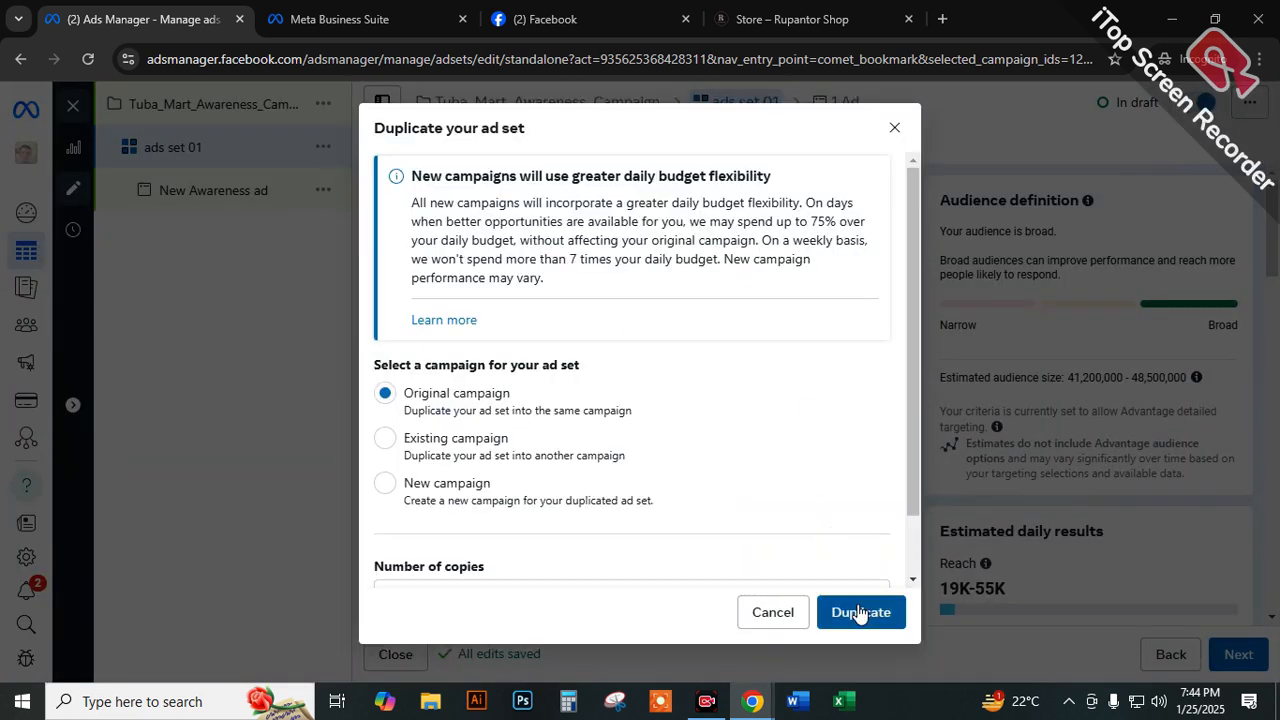
click(858, 612)
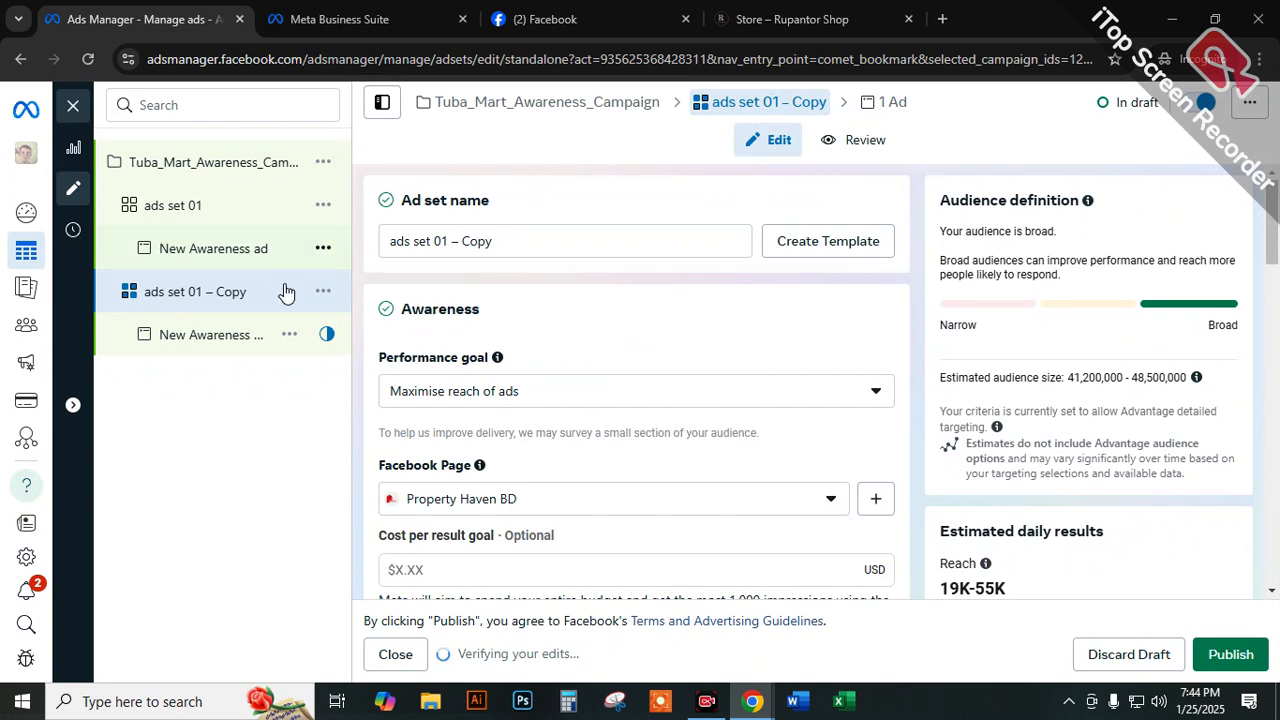
Rename the duplicated ad set as "Ads set 02".
double_click(258, 292)
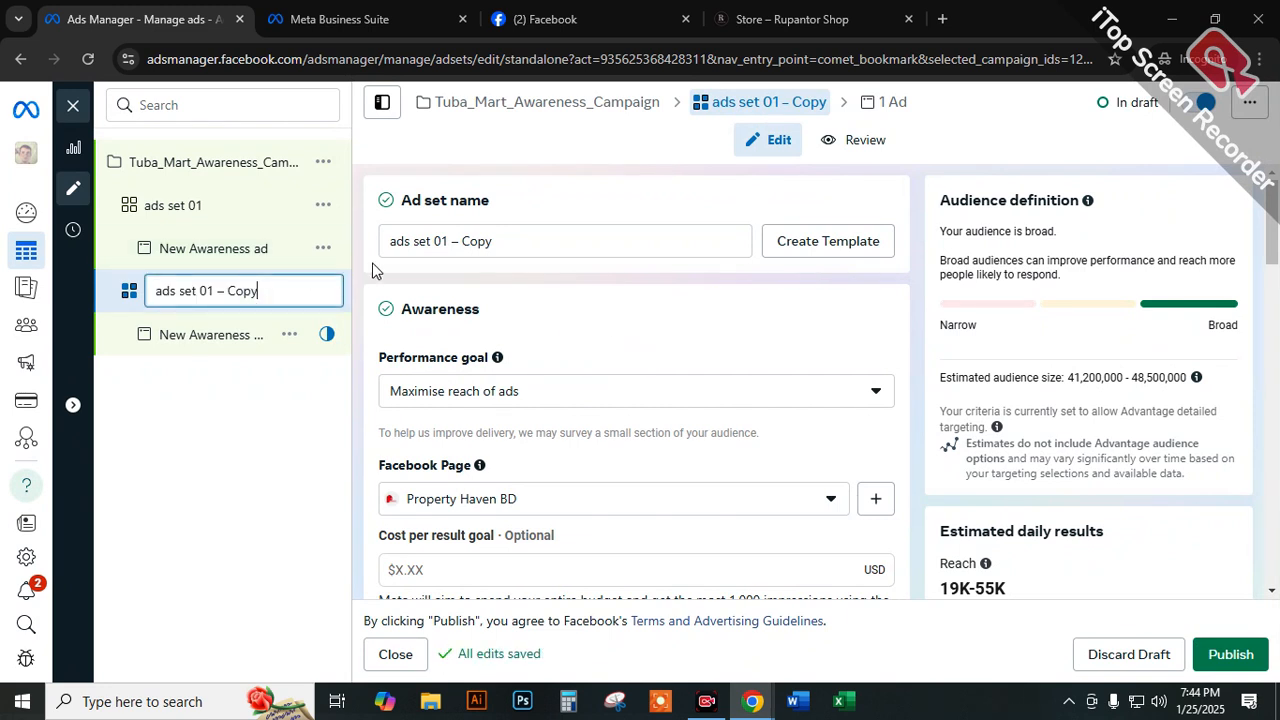
drag(263, 290, 55, 308)
key(BackSpace)
text(Ads set 02)
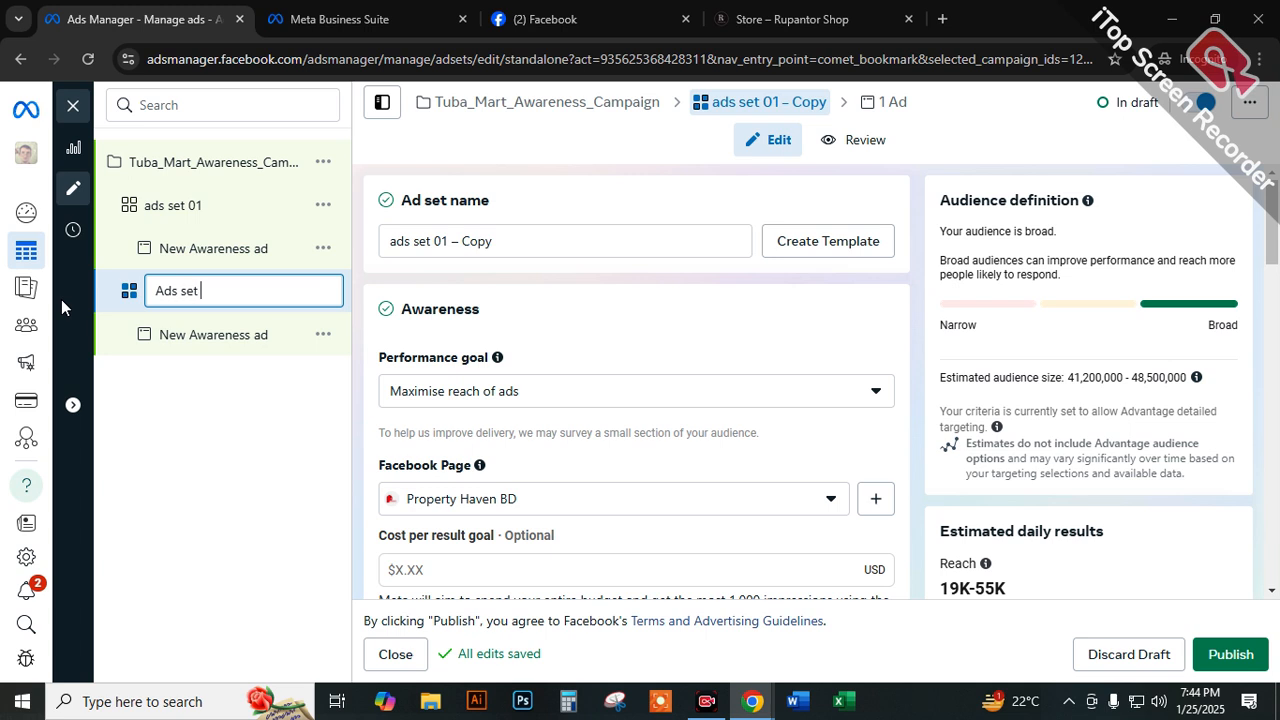
click(287, 419)
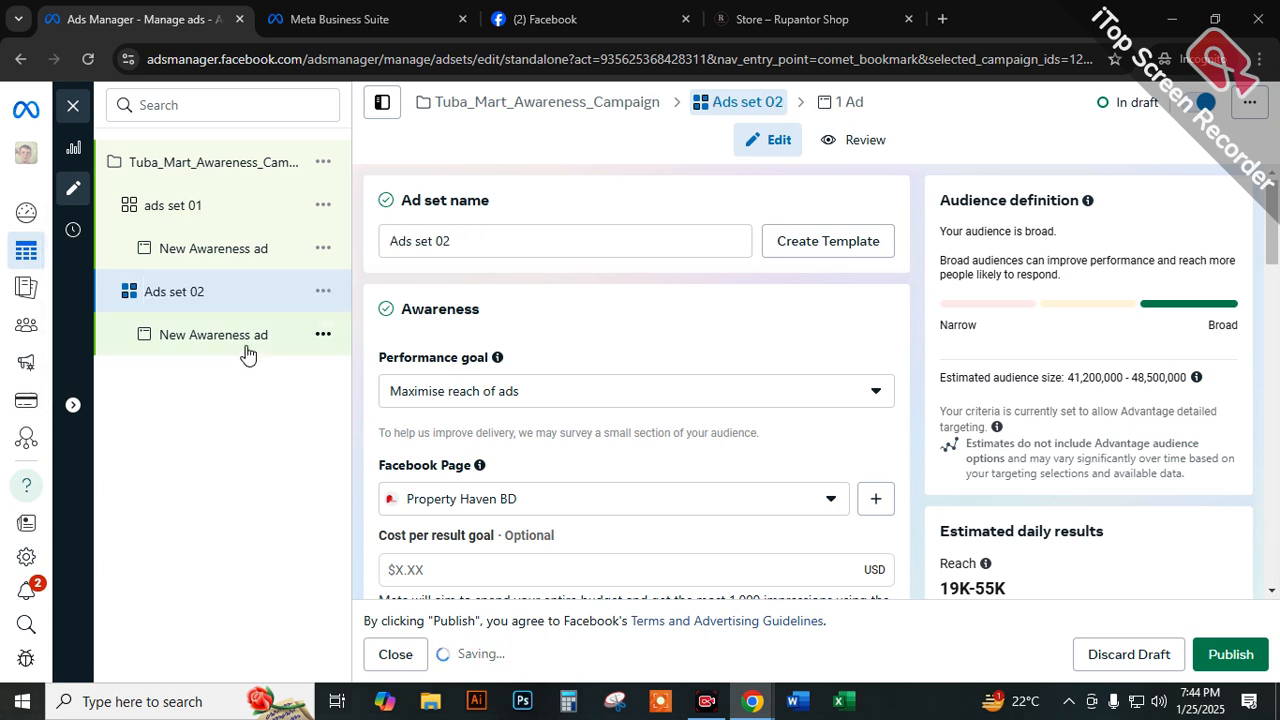
Delete Ads set 02 from the campaign and confirm the deletion.
click(323, 291)
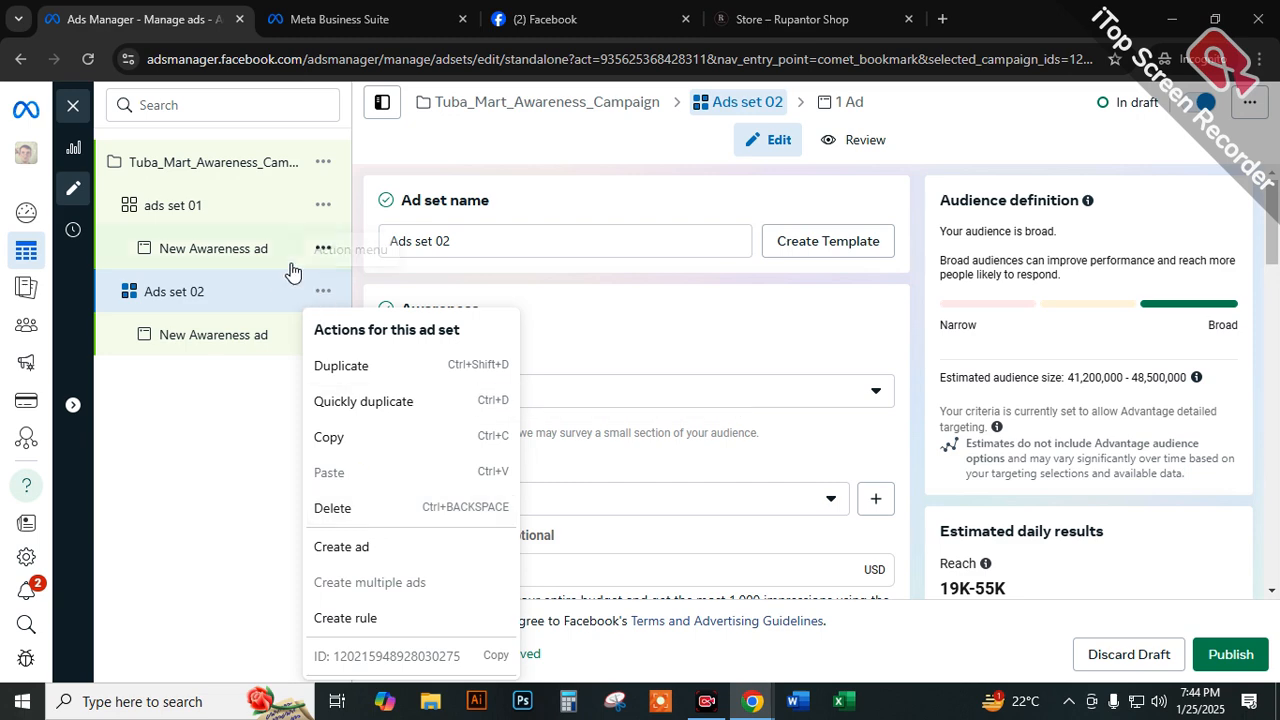
click(356, 508)
click(790, 340)
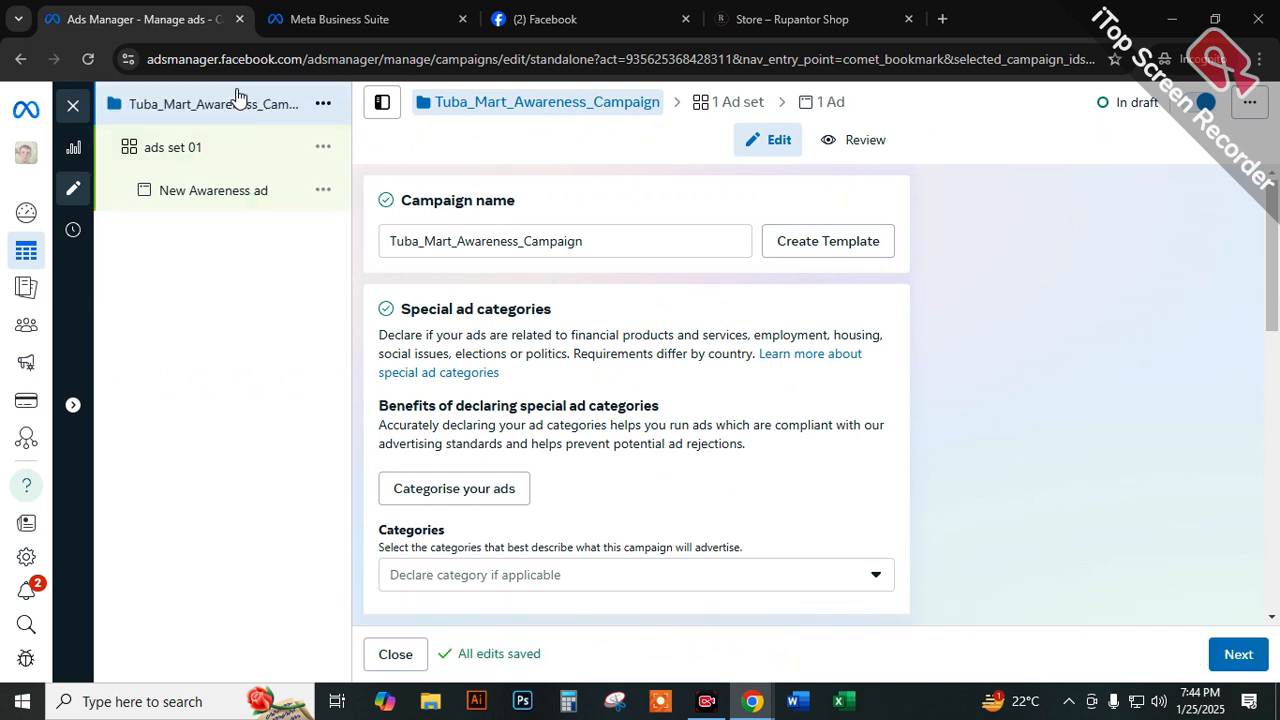
Open ads set 01, review its name, and read the explanation of the performance goal.
click(171, 150)
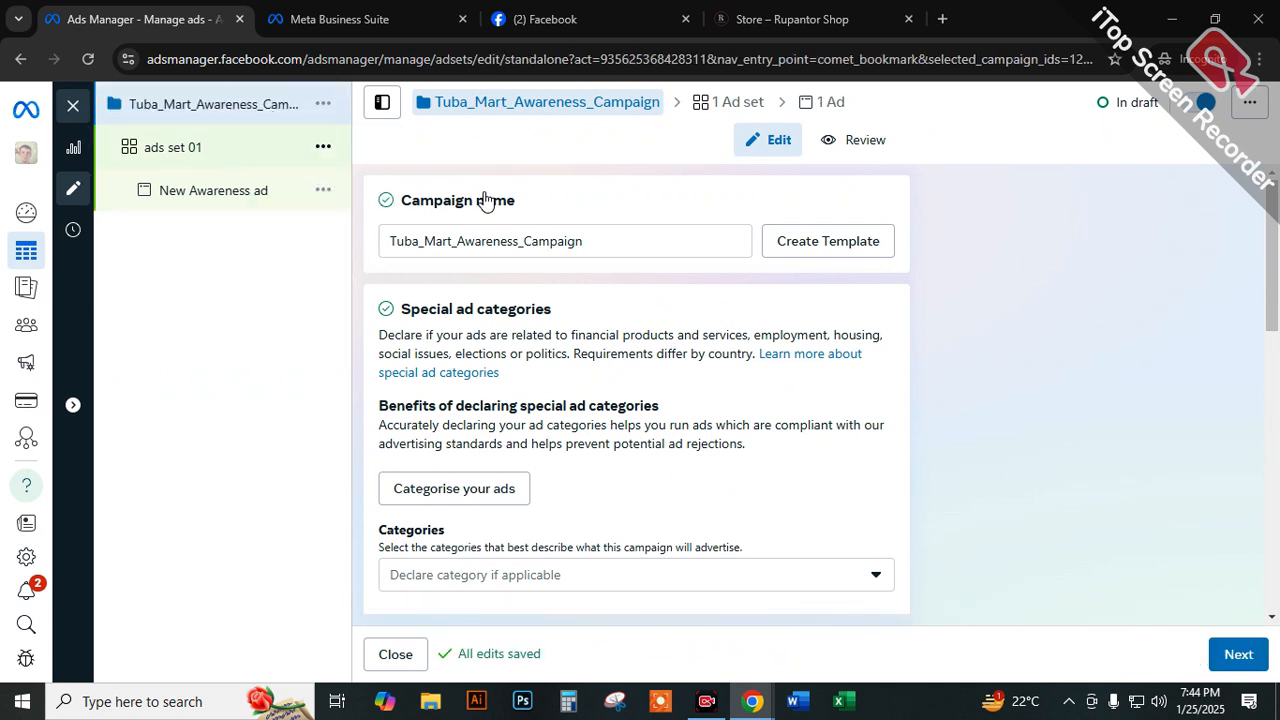
drag(460, 236, 380, 244)
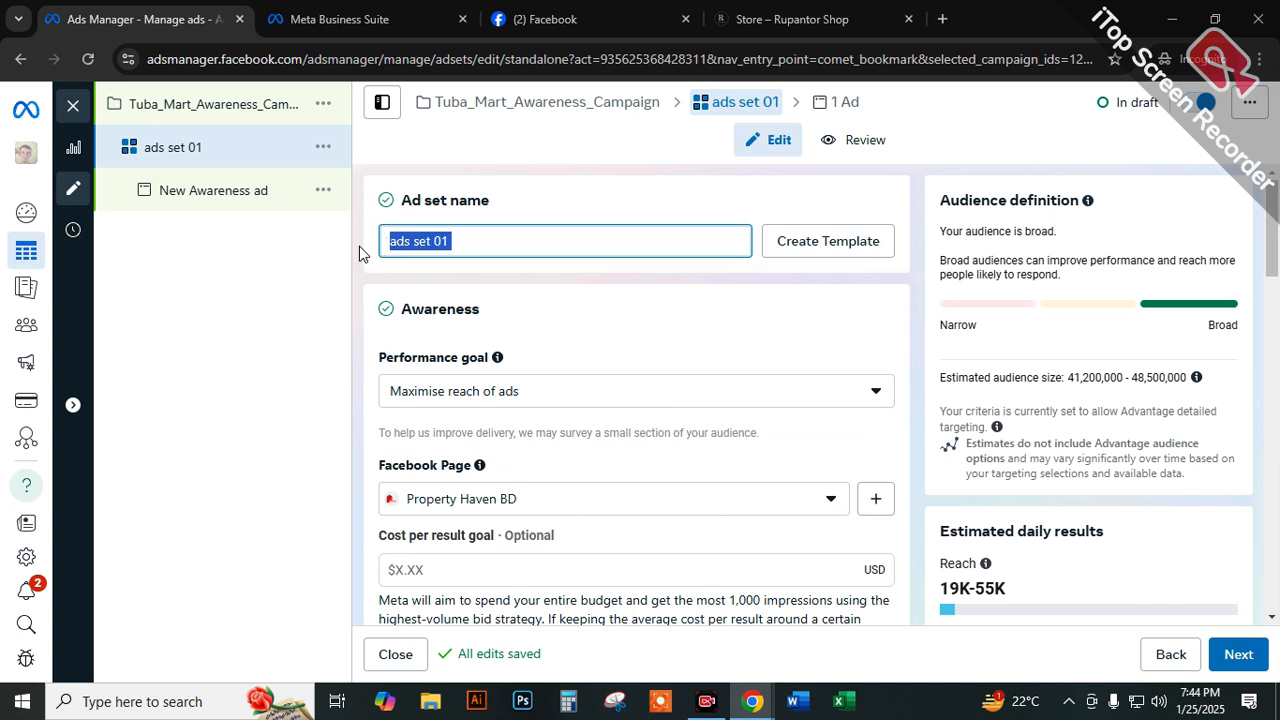
click(503, 241)
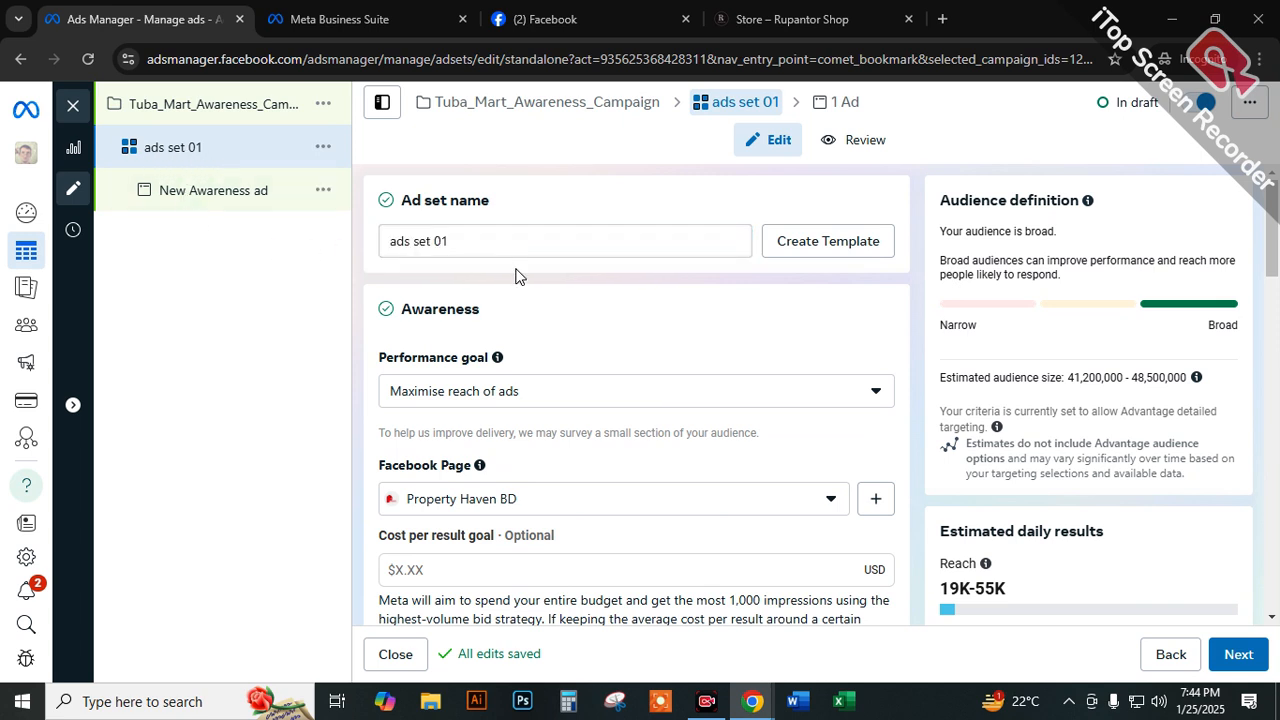
click(520, 247)
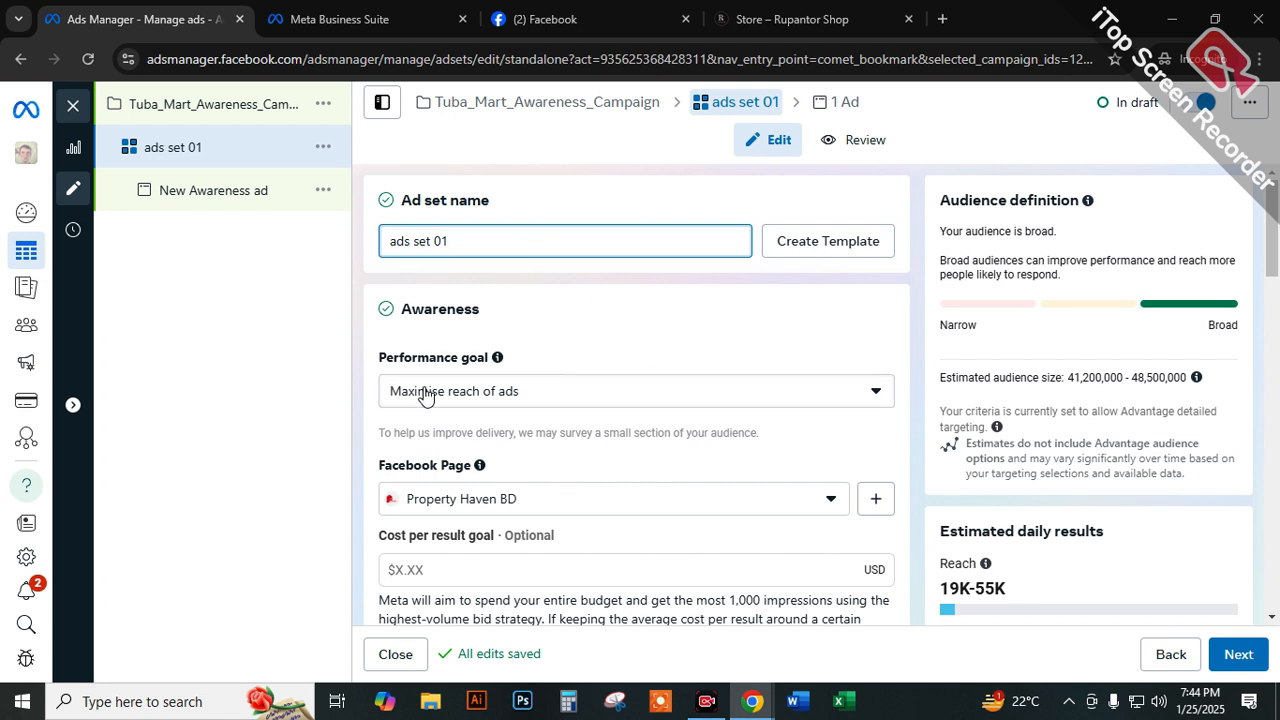
drag(380, 358, 490, 351)
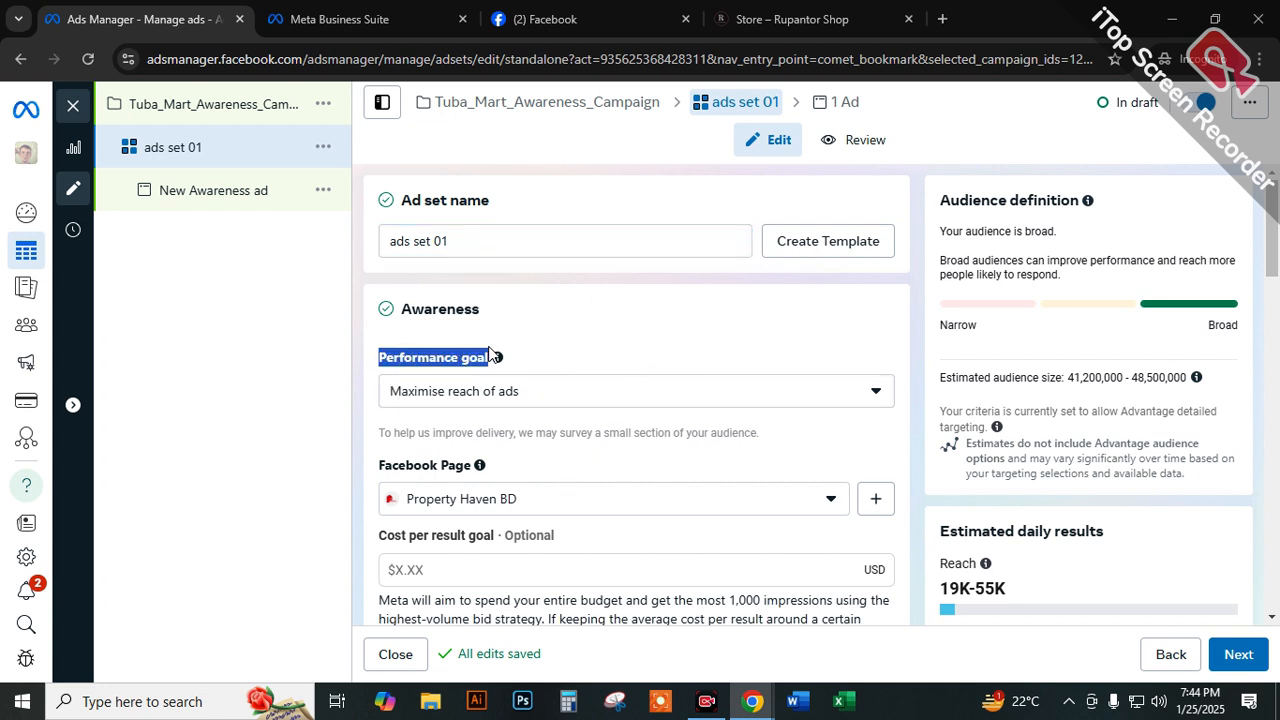
mouse_move(498, 358)
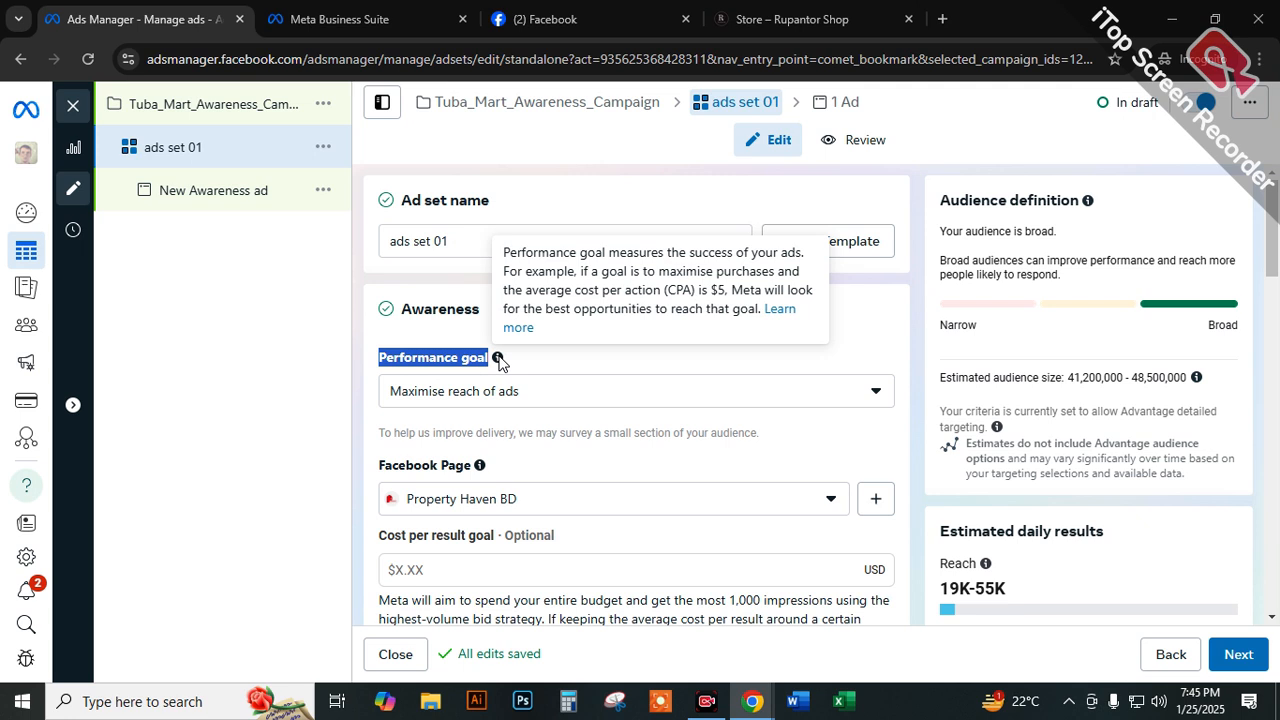
Review the Performance goal setting in the Awareness section of ads set 01.
click(770, 350)
drag(368, 350, 756, 350)
scroll(714, 314, down, 1)
scroll(714, 314, up, 1)
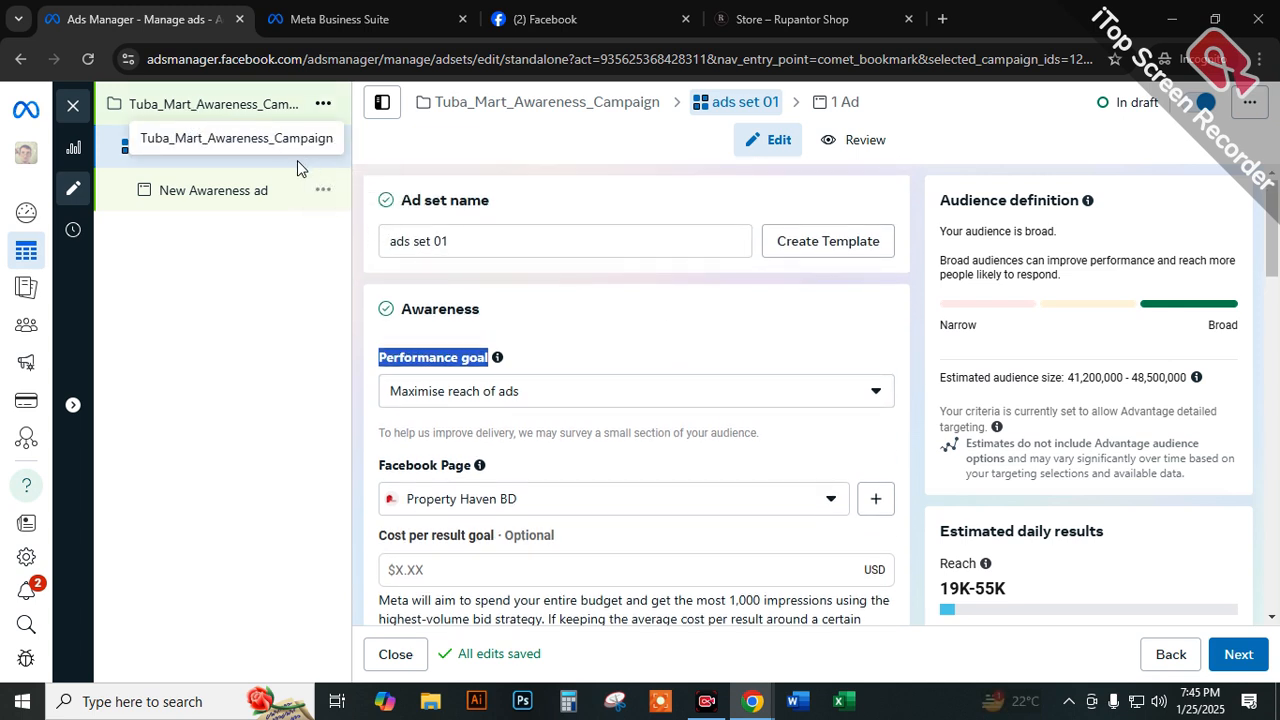
click(528, 343)
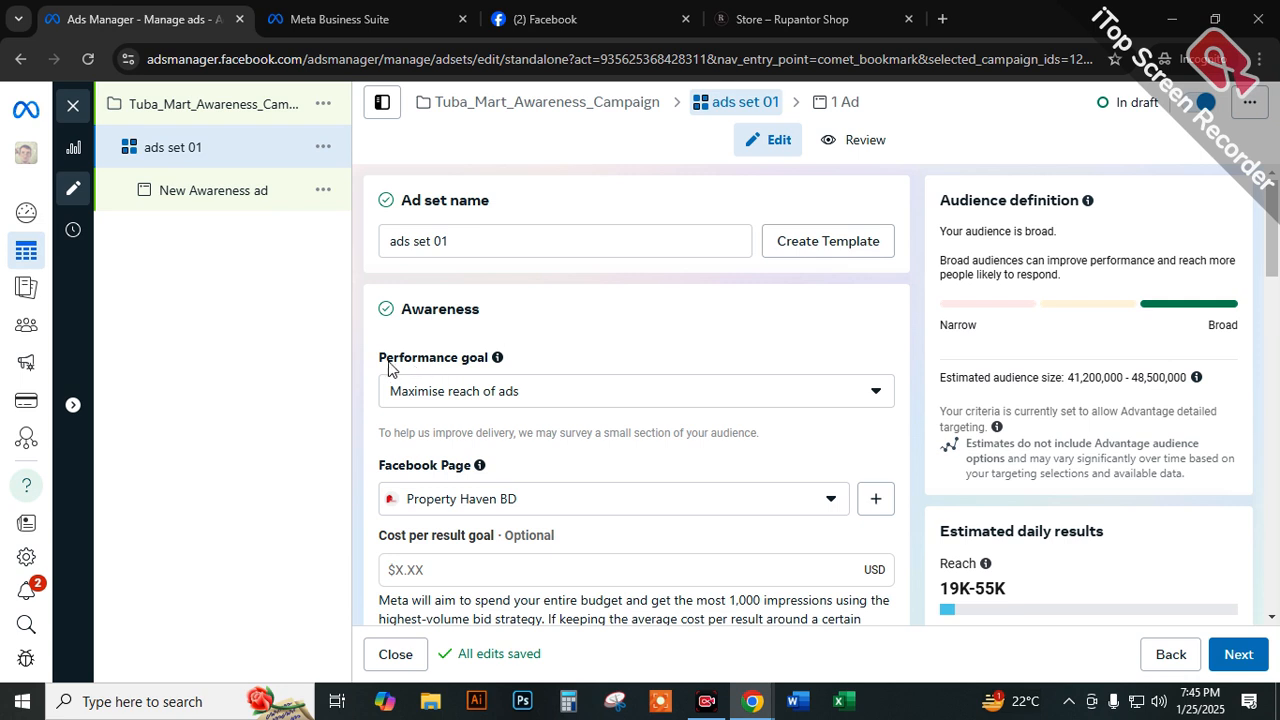
drag(375, 362, 497, 357)
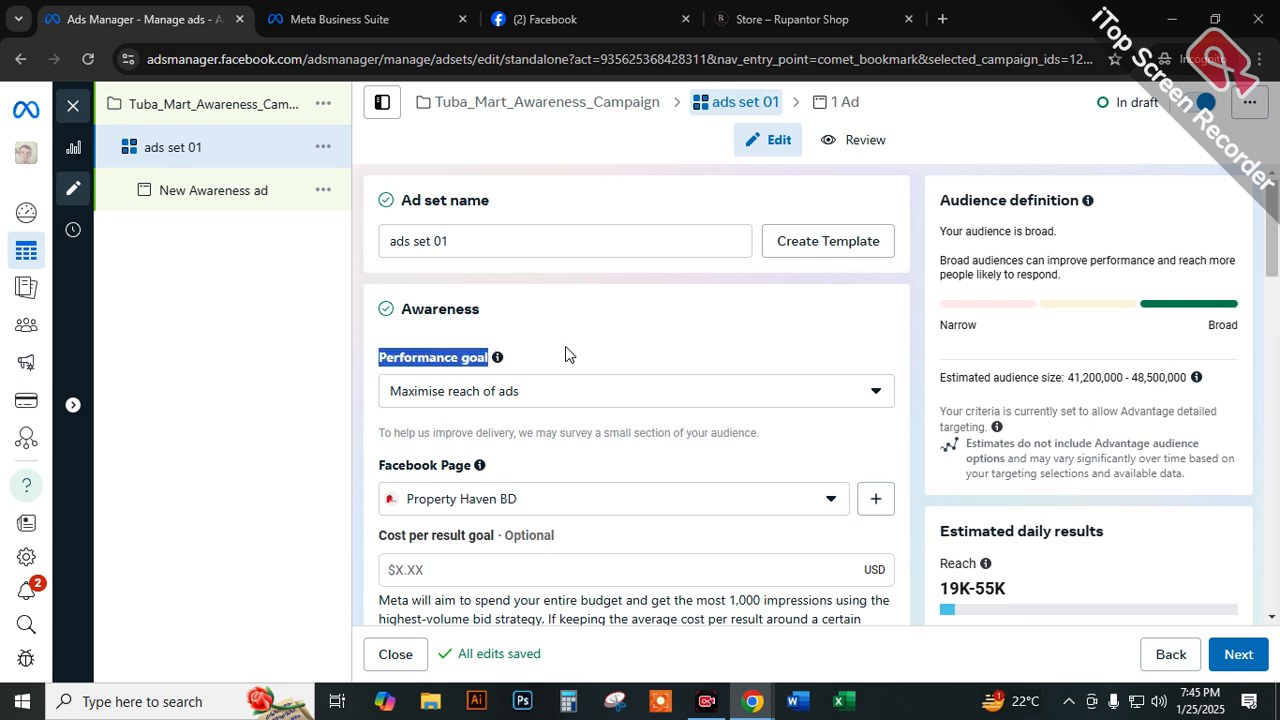
scroll(648, 342, down, 1)
scroll(648, 342, down, 1)
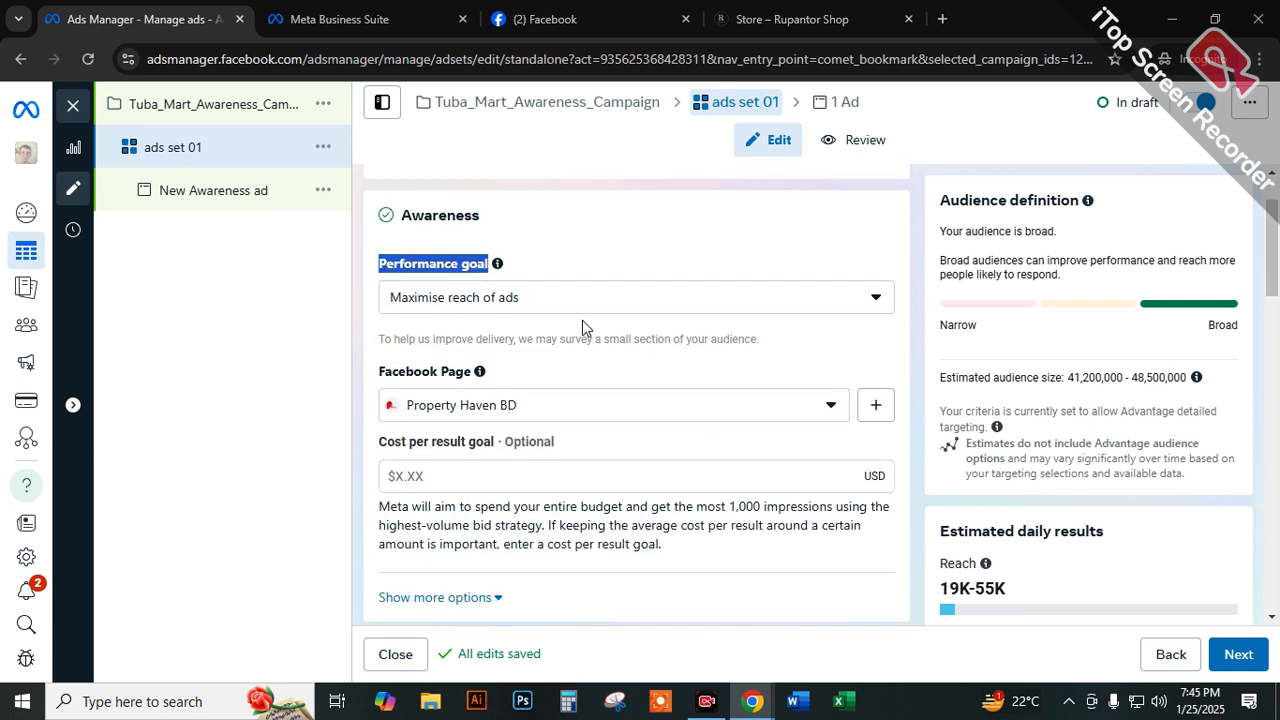
Set the ad set's performance goal to Maximise number of impressions.
click(576, 312)
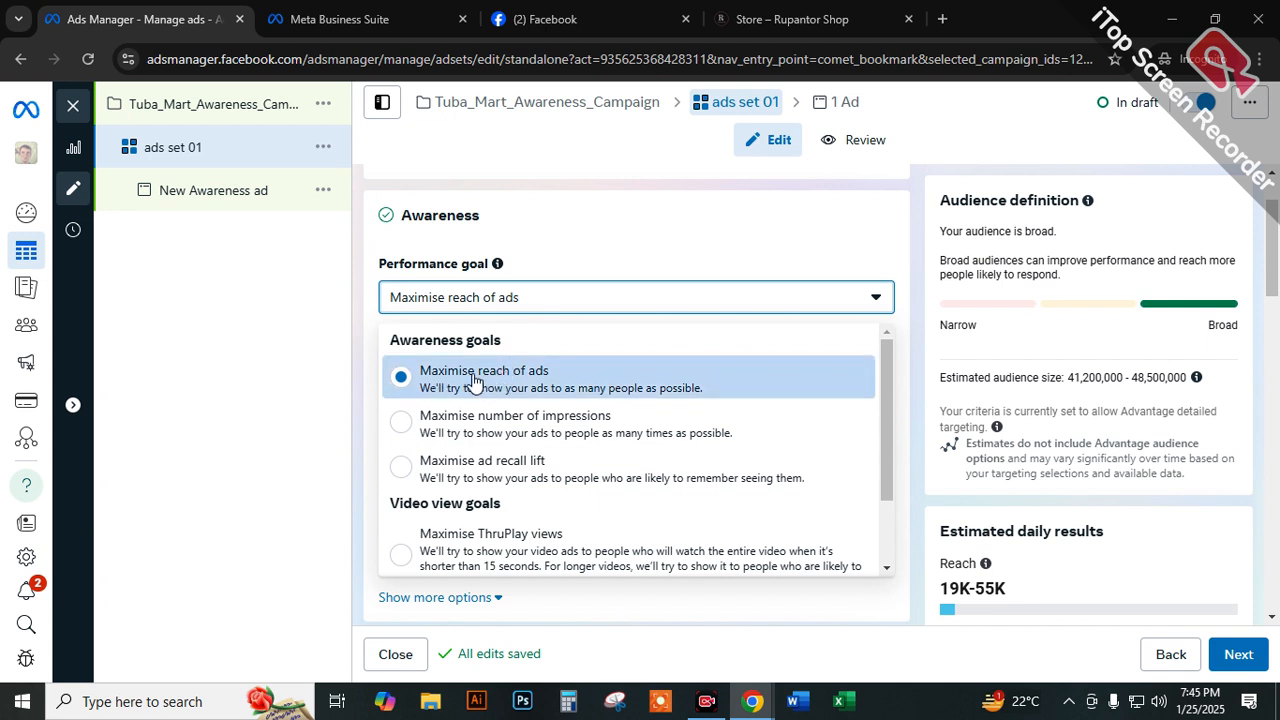
drag(476, 379, 553, 382)
click(440, 416)
click(443, 412)
click(468, 305)
drag(421, 420, 620, 420)
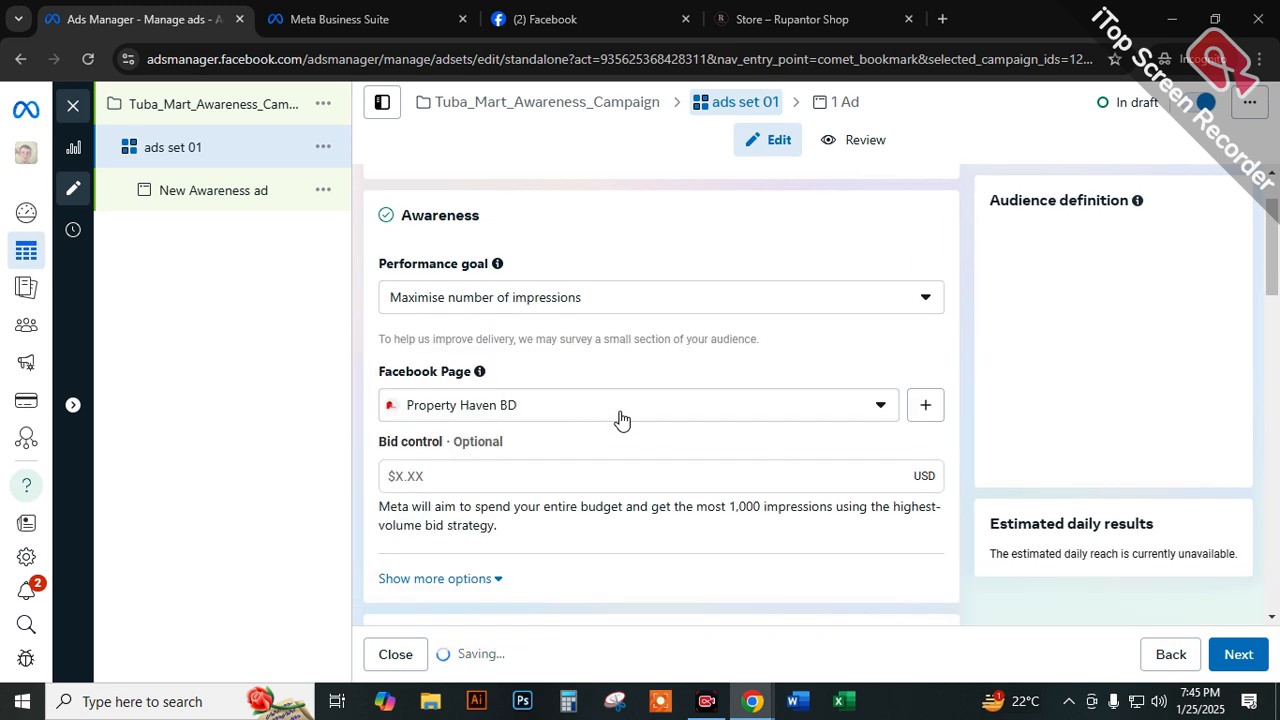
Set the performance goal to Maximise ad recall lift and review the available awareness and video view goals.
click(490, 205)
drag(422, 368, 575, 360)
click(527, 206)
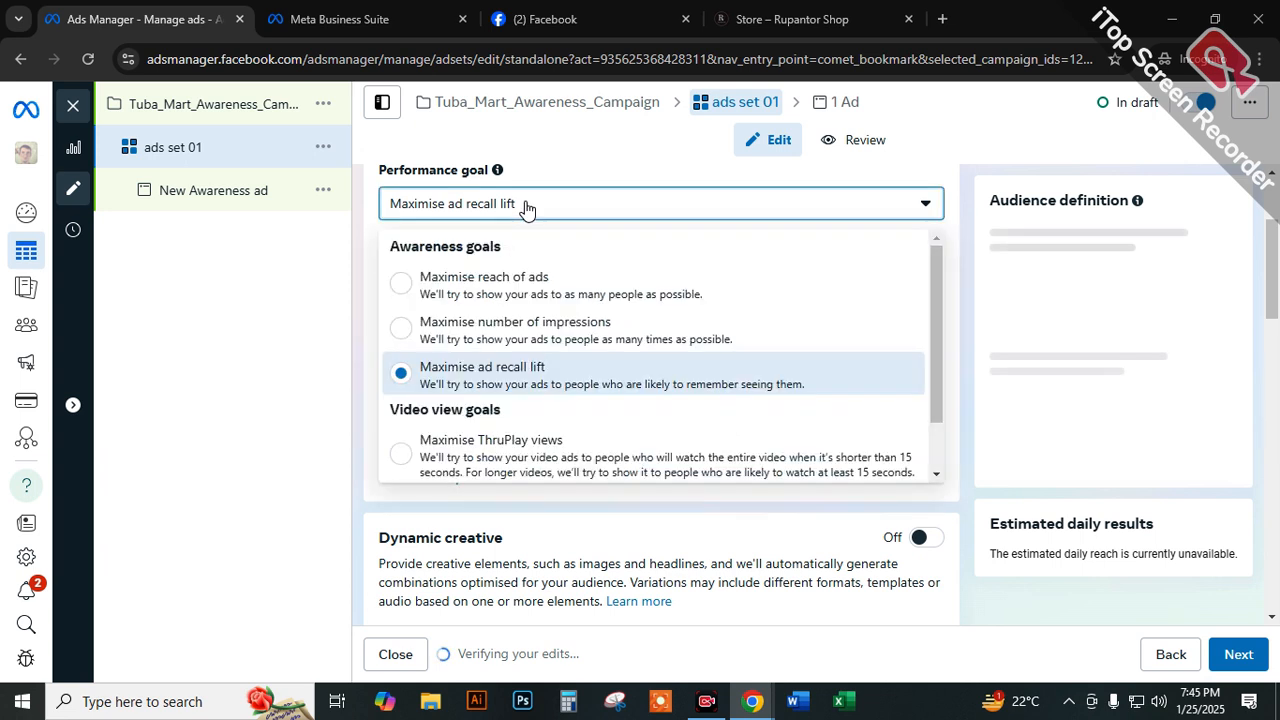
drag(393, 255, 510, 256)
drag(389, 412, 500, 409)
scroll(531, 403, down, 1)
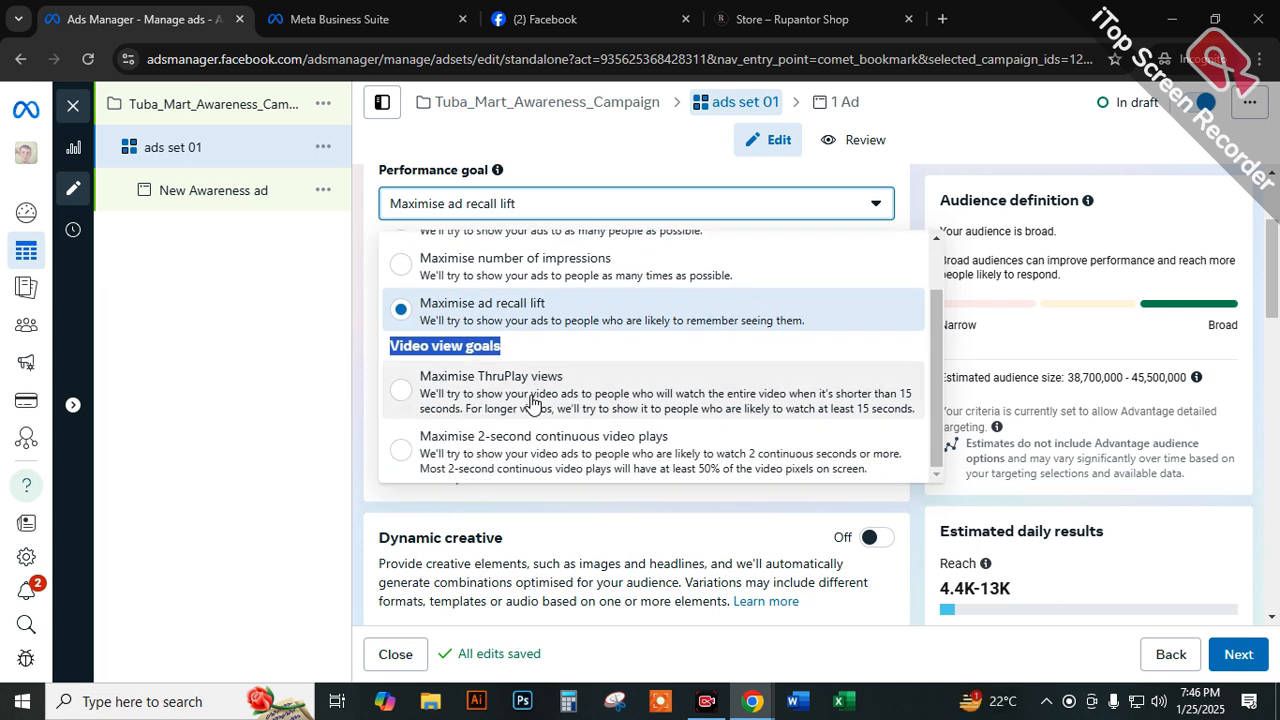
scroll(531, 403, up, 1)
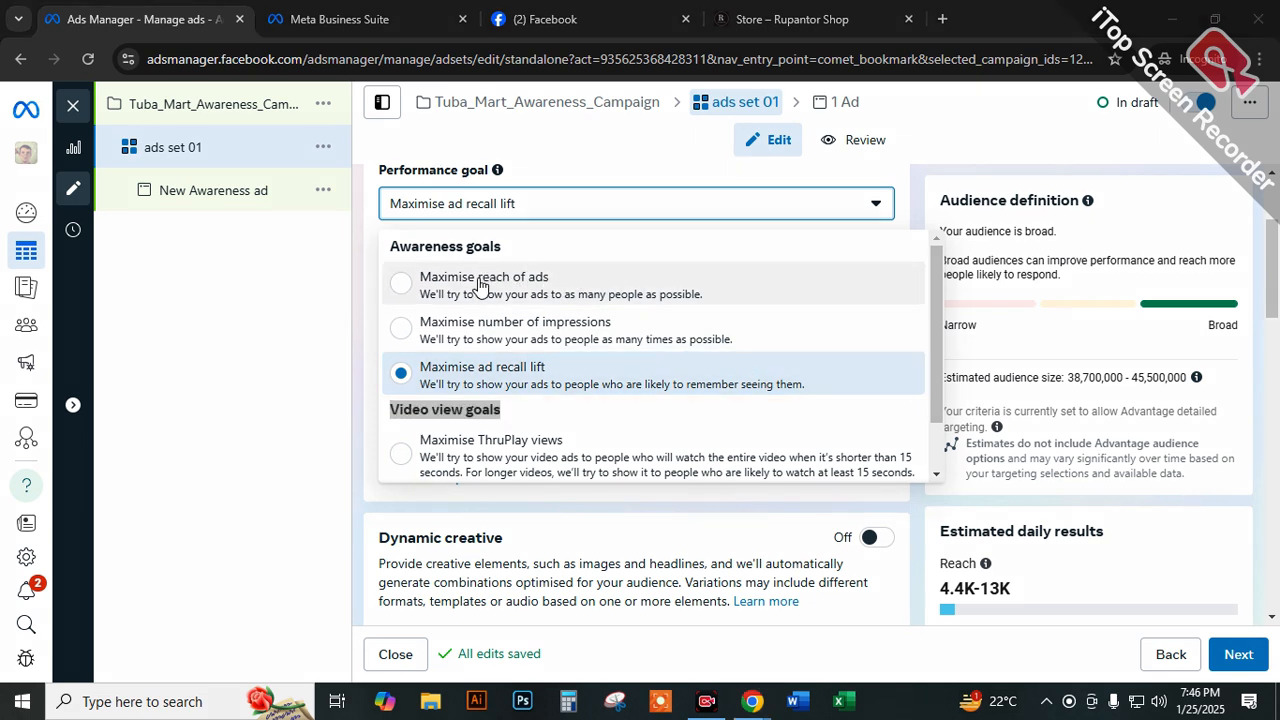
Circle the reach, impressions and ad recall lift goals in red, and tick and underline the first two.
mouse_move(560, 306)
mouse_down()
mouse_move(543, 303)
mouse_move(560, 336)
mouse_move(545, 308)
mouse_up()
mouse_move(543, 357)
mouse_down()
mouse_move(478, 350)
mouse_move(472, 382)
mouse_move(560, 378)
mouse_move(520, 350)
mouse_up()
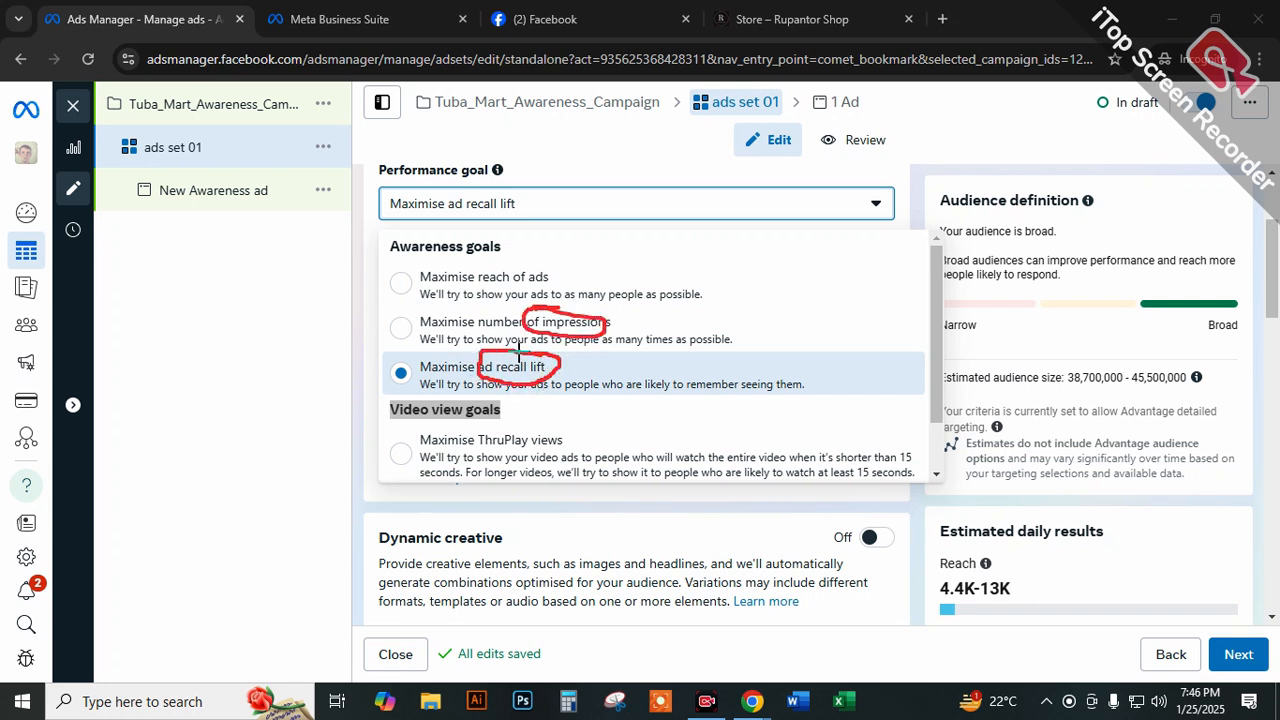
mouse_move(540, 258)
mouse_down()
mouse_move(494, 266)
mouse_move(555, 282)
mouse_move(520, 256)
mouse_move(601, 271)
mouse_up()
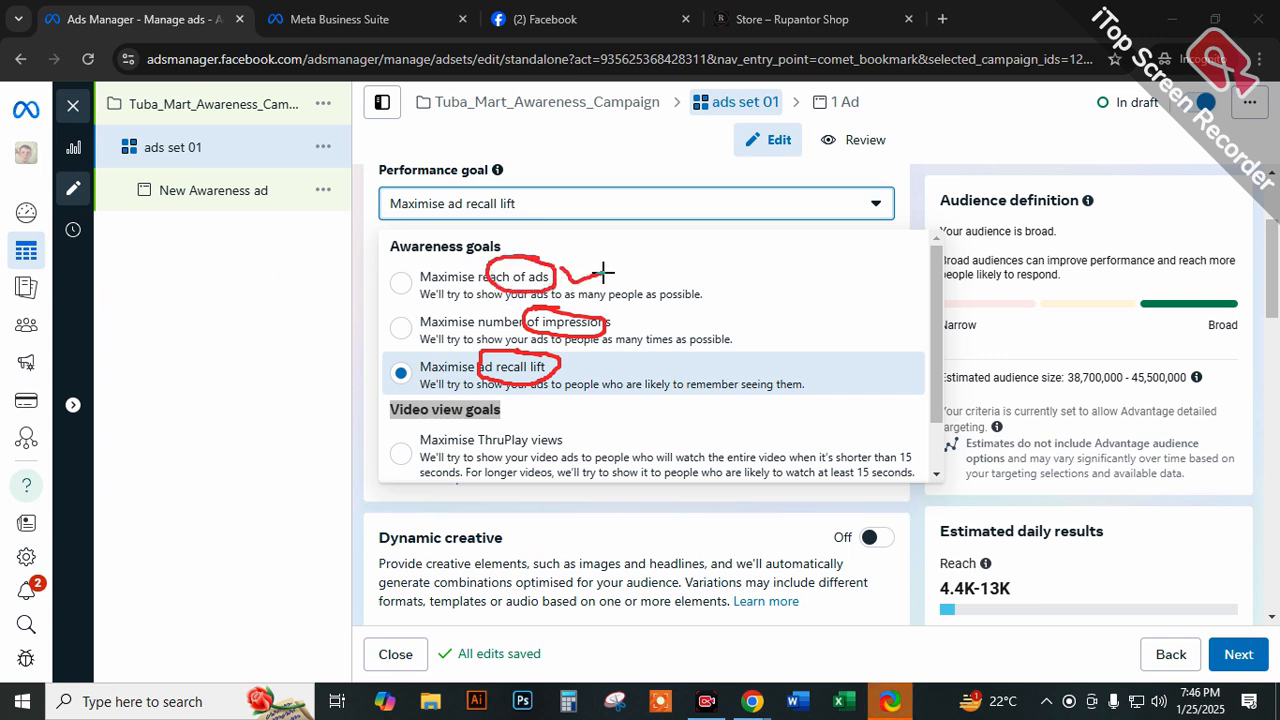
drag(620, 323, 665, 315)
drag(466, 295, 513, 290)
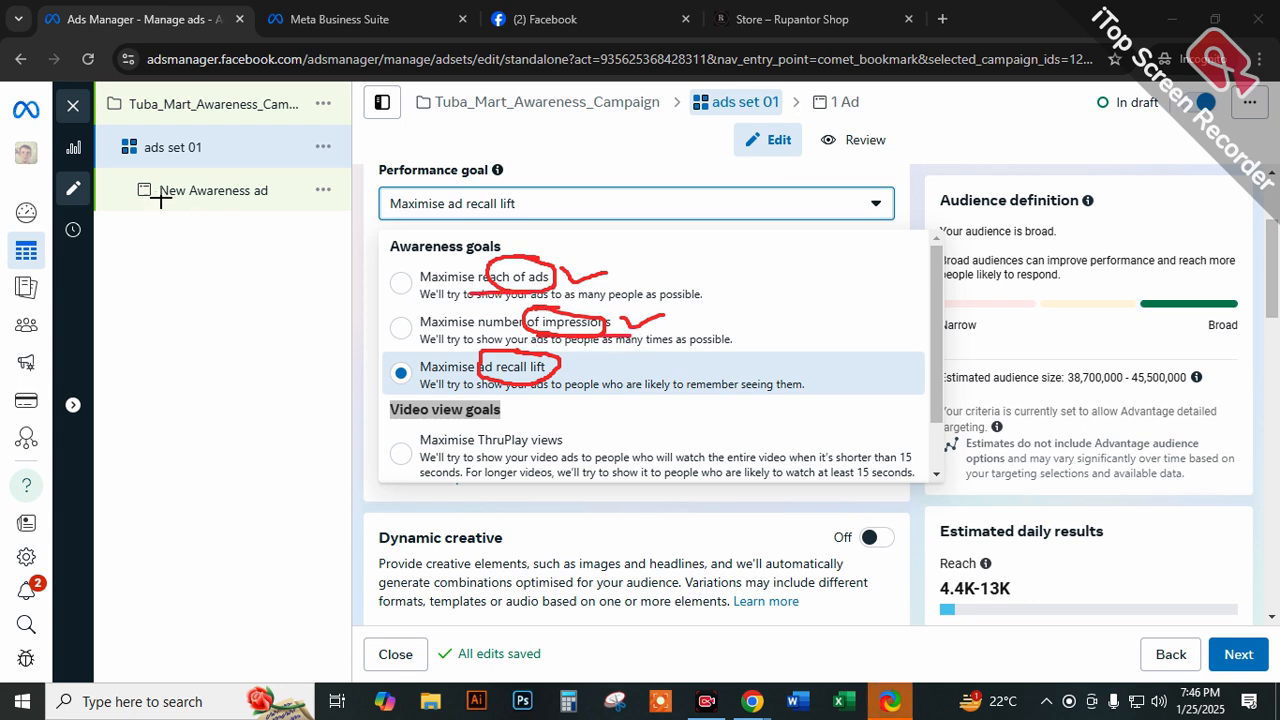
Sketch a red tree diagram with six branches beside the goal list and mark a tick at each branch end.
mouse_move(206, 249)
mouse_down()
mouse_move(220, 309)
mouse_move(368, 322)
mouse_up()
mouse_move(258, 305)
mouse_down()
mouse_move(185, 333)
mouse_move(157, 388)
mouse_move(165, 417)
mouse_up()
drag(205, 328, 215, 378)
mouse_move(248, 305)
mouse_down()
mouse_move(266, 363)
mouse_move(278, 346)
mouse_up()
drag(305, 290, 306, 343)
drag(180, 420, 183, 462)
drag(228, 389, 250, 407)
mouse_move(272, 386)
mouse_down()
mouse_move(283, 403)
mouse_move(297, 391)
mouse_up()
drag(320, 372, 386, 367)
mouse_move(352, 283)
mouse_down()
mouse_move(391, 291)
mouse_move(398, 345)
mouse_up()
drag(321, 373, 352, 356)
mouse_move(272, 385)
mouse_down()
mouse_move(279, 398)
mouse_move(317, 370)
mouse_up()
drag(227, 392, 262, 376)
drag(164, 418, 207, 411)
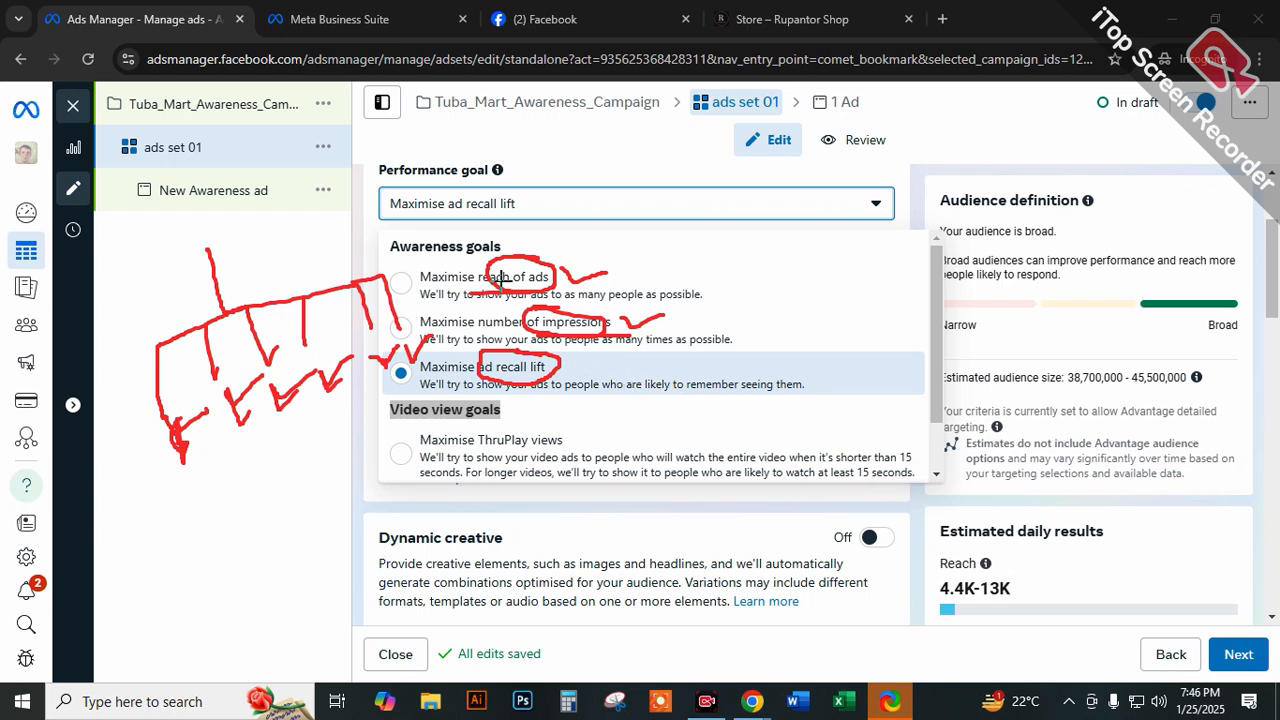
Label the tree diagram "Reach" with a boxed 6, then underline and circle the label.
mouse_move(163, 234)
mouse_down()
mouse_move(178, 262)
mouse_move(268, 203)
mouse_move(336, 196)
mouse_move(299, 178)
mouse_move(346, 180)
mouse_move(320, 165)
mouse_move(186, 278)
mouse_move(179, 229)
mouse_move(230, 275)
mouse_move(165, 293)
mouse_up()
drag(165, 293, 408, 213)
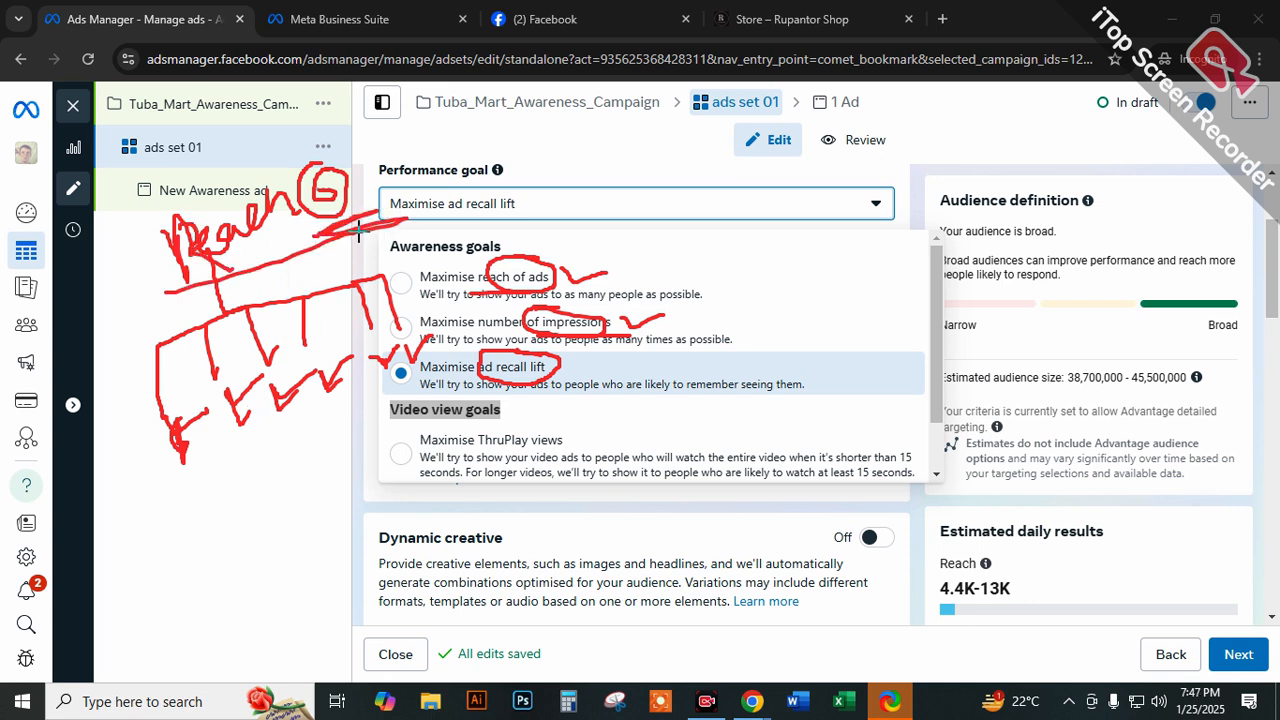
mouse_move(300, 198)
mouse_down()
mouse_move(174, 228)
mouse_move(312, 215)
mouse_move(271, 240)
mouse_up()
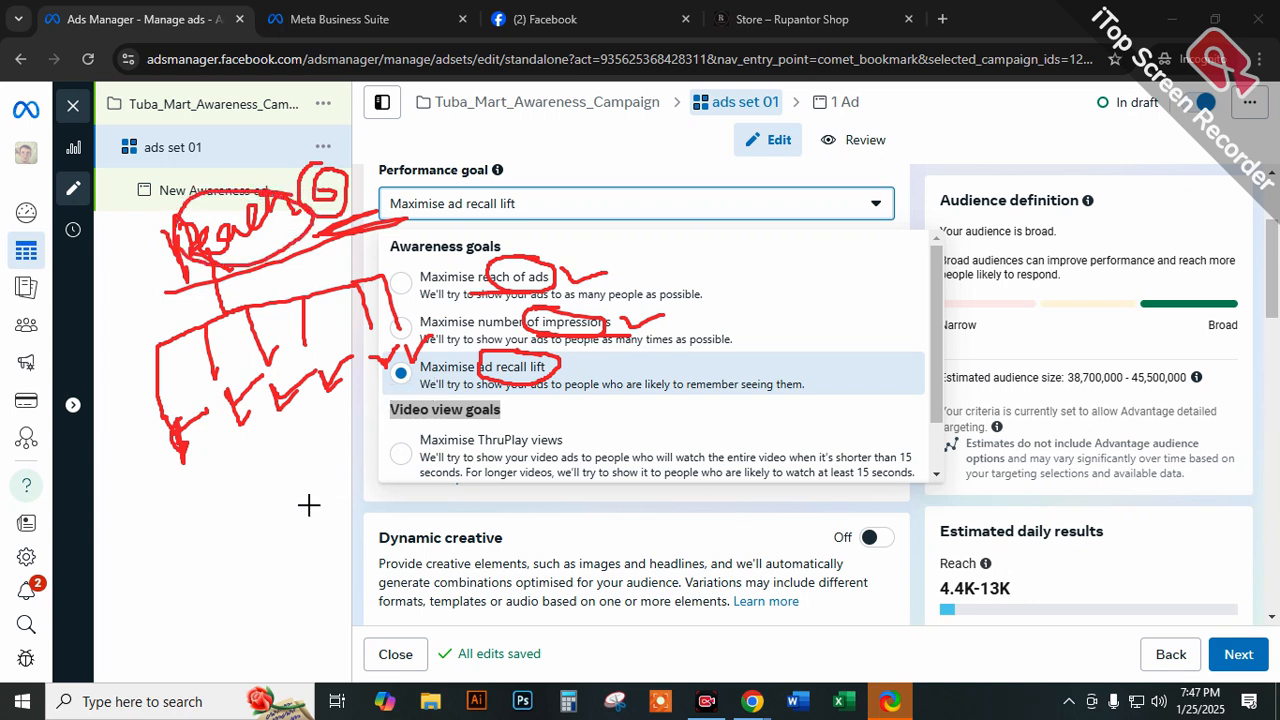
Write a circled 20 below the tree diagram and the view counts 5, 7, 2, 2, 2 and 2 under its branches.
drag(268, 515, 306, 557)
mouse_move(298, 500)
mouse_down()
mouse_move(294, 523)
mouse_move(301, 499)
mouse_move(242, 505)
mouse_move(295, 576)
mouse_move(335, 505)
mouse_move(287, 486)
mouse_up()
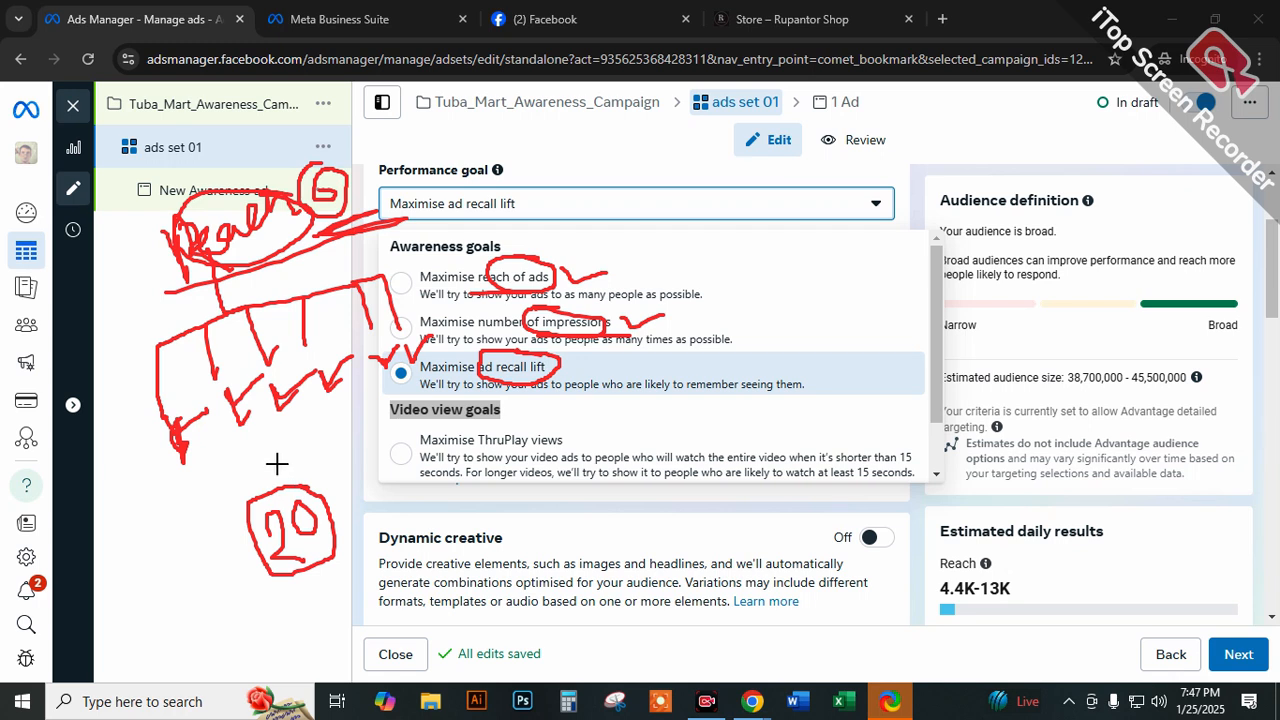
mouse_move(178, 470)
mouse_down()
mouse_move(205, 460)
mouse_move(182, 495)
mouse_move(188, 514)
mouse_up()
mouse_move(235, 442)
mouse_down()
mouse_move(266, 440)
mouse_move(252, 490)
mouse_up()
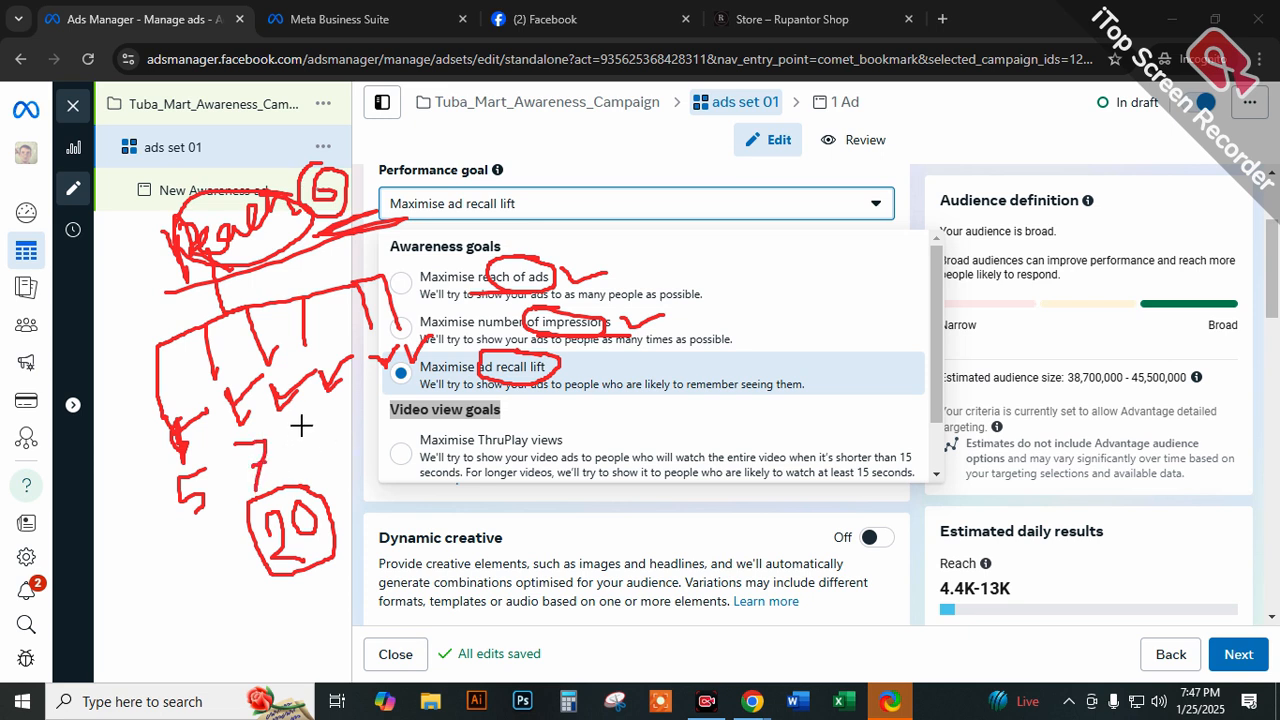
mouse_move(302, 427)
mouse_down()
mouse_move(352, 440)
mouse_move(400, 388)
mouse_move(436, 378)
mouse_move(452, 393)
mouse_up()
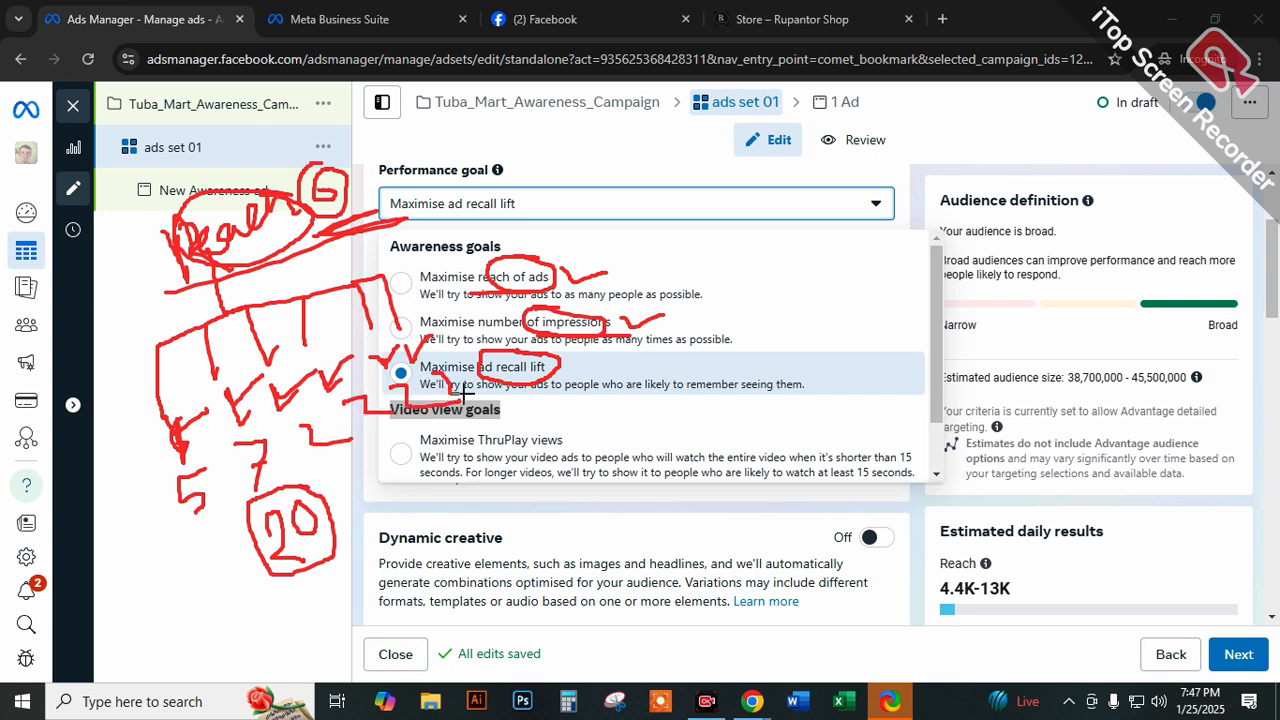
drag(383, 458, 348, 510)
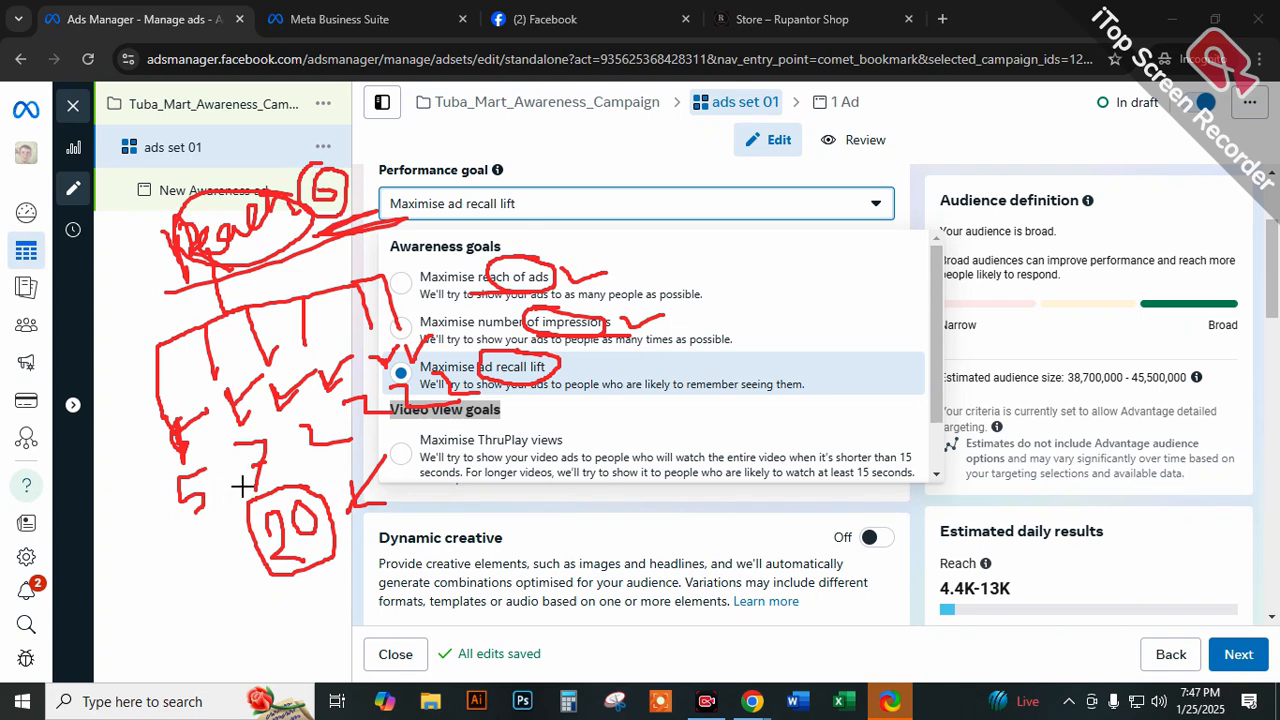
drag(299, 455, 471, 430)
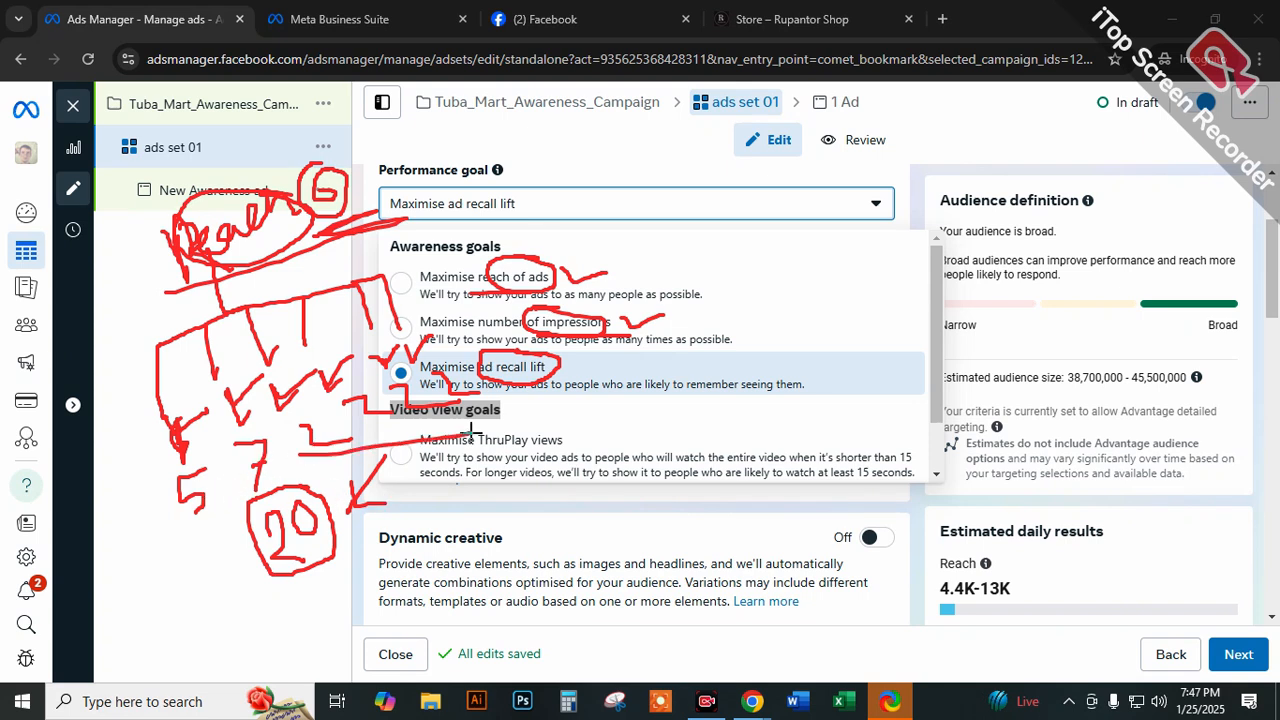
mouse_move(212, 462)
mouse_down()
mouse_move(175, 466)
mouse_move(183, 525)
mouse_move(220, 475)
mouse_move(225, 428)
mouse_move(270, 495)
mouse_move(262, 421)
mouse_move(345, 455)
mouse_move(355, 405)
mouse_move(369, 421)
mouse_move(398, 395)
mouse_move(396, 408)
mouse_move(404, 384)
mouse_move(470, 366)
mouse_move(390, 446)
mouse_move(180, 502)
mouse_up()
Point an arrow at the circled 20 and label it with an underlined abbreviation for impressions.
mouse_move(314, 567)
mouse_down()
mouse_move(340, 638)
mouse_move(299, 599)
mouse_up()
mouse_move(311, 547)
mouse_down()
mouse_move(382, 586)
mouse_move(436, 526)
mouse_move(434, 507)
mouse_up()
drag(380, 598, 487, 514)
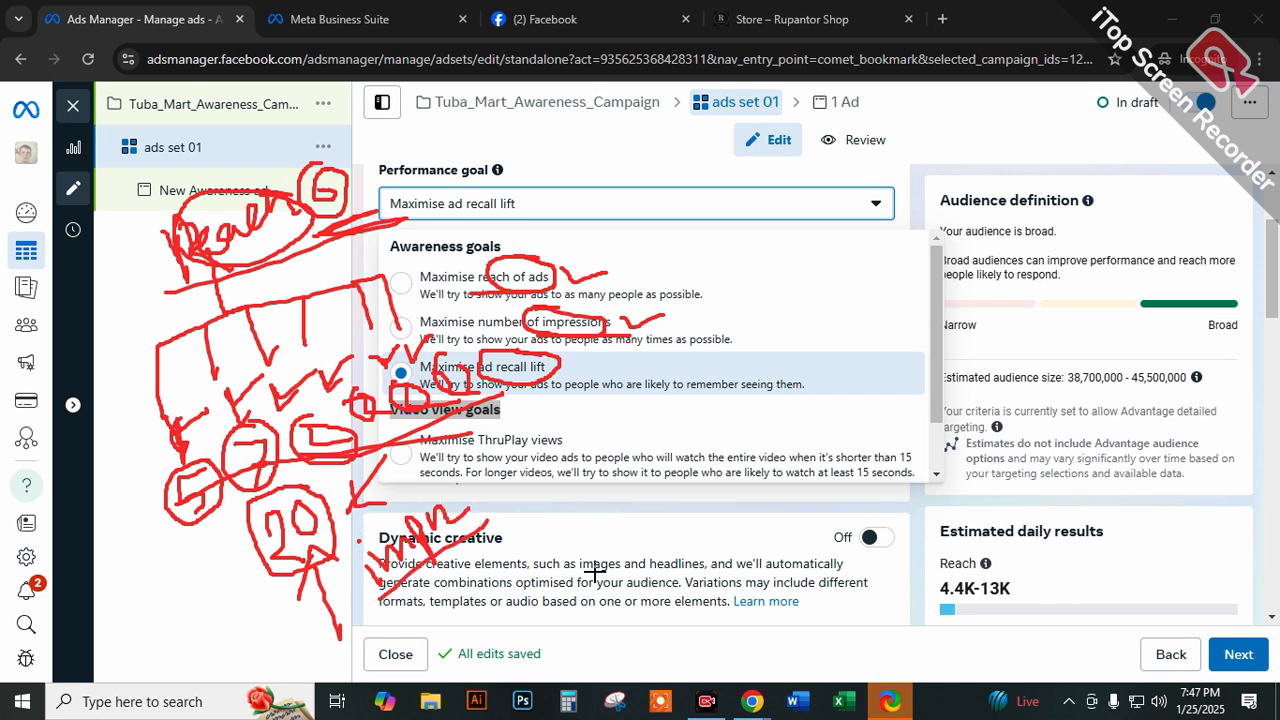
Add arrows at the impressions and reach goals, box the diagram's branches, and clear all annotations.
mouse_move(674, 329)
mouse_down()
mouse_move(640, 318)
mouse_move(685, 319)
mouse_up()
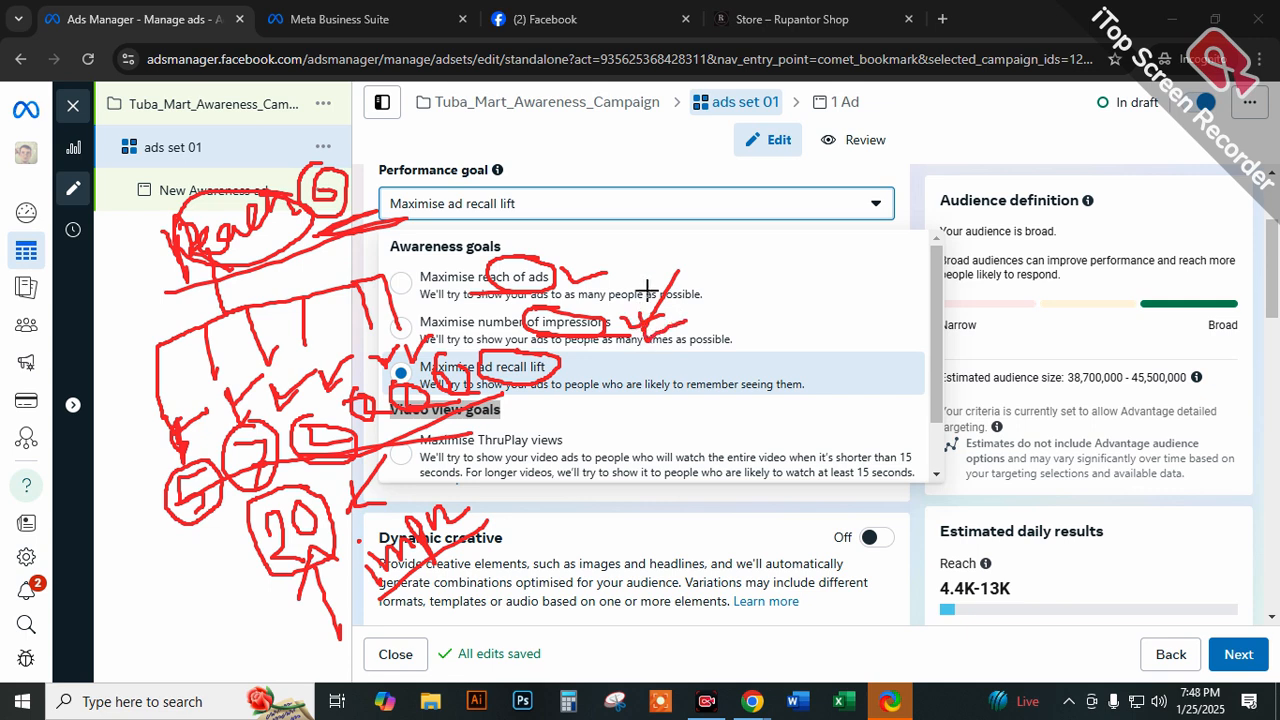
mouse_move(583, 177)
mouse_down()
mouse_move(533, 238)
mouse_move(572, 246)
mouse_up()
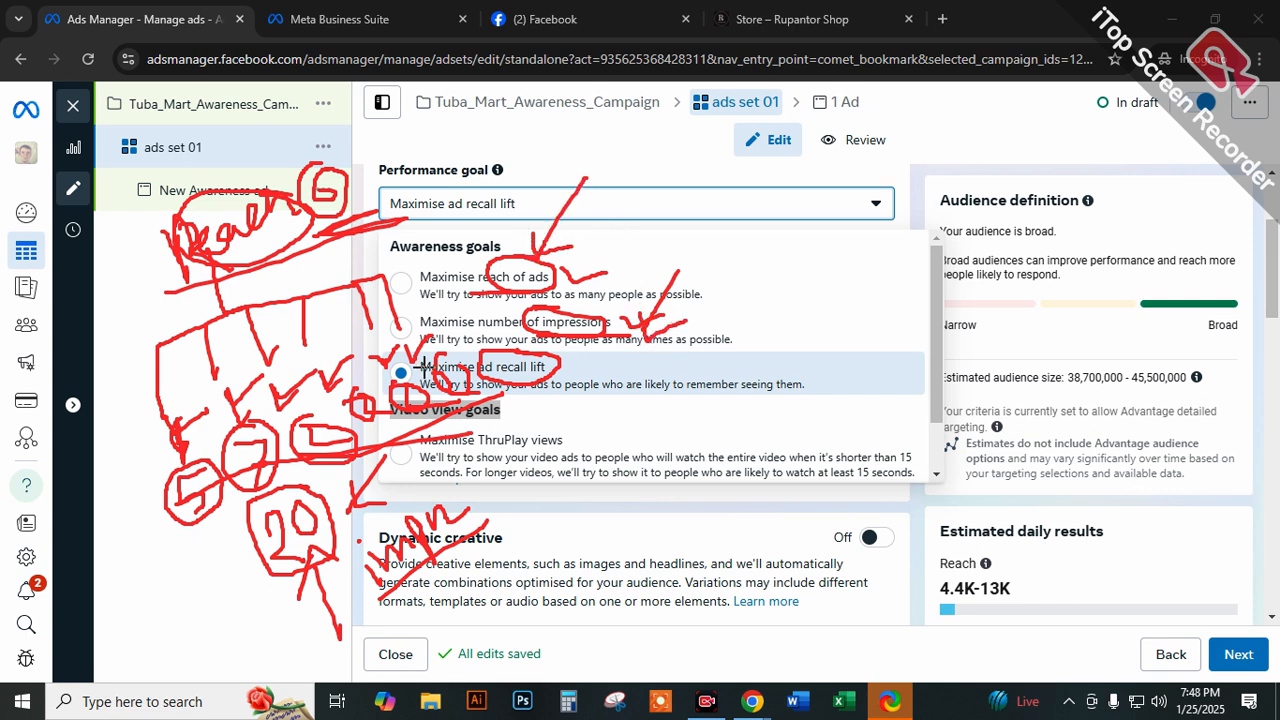
mouse_move(435, 288)
mouse_down()
mouse_move(134, 374)
mouse_move(183, 389)
mouse_move(396, 346)
mouse_up()
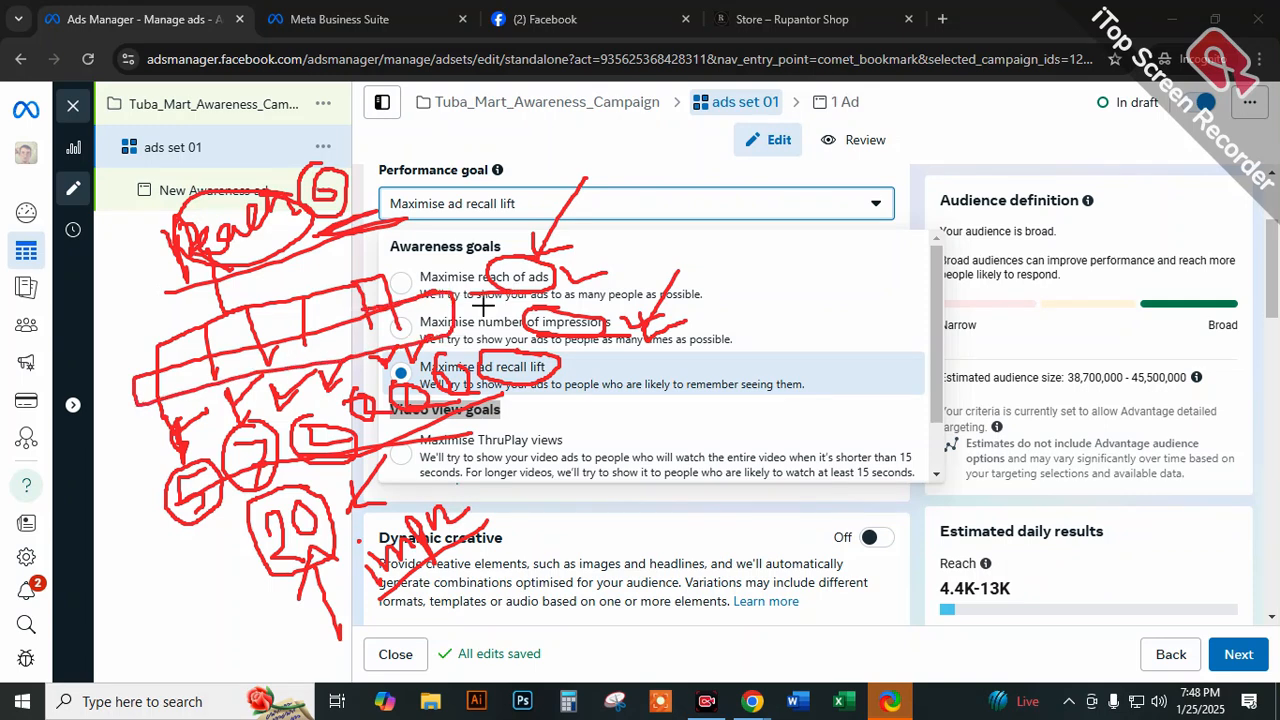
click(1126, 512)
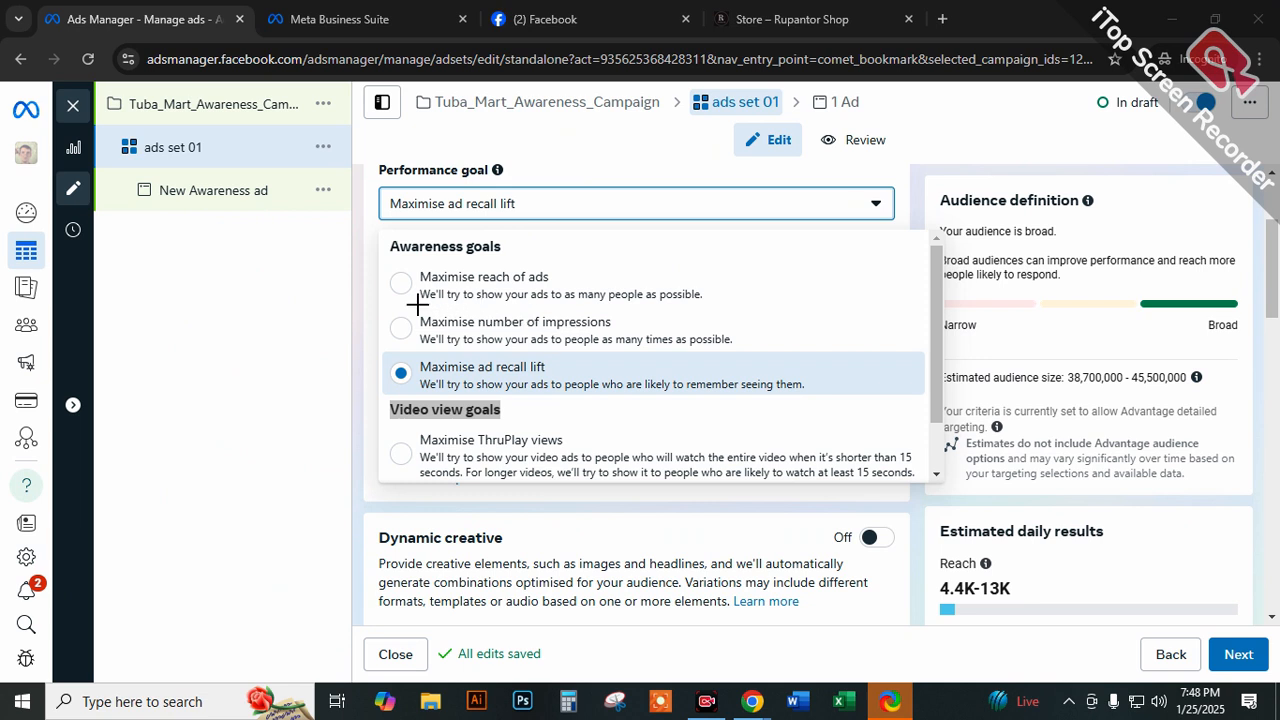
Underline the reach and impressions descriptions, circle "times", "Awareness" and "impressions", and point an arrow at the reach goal.
drag(417, 305, 712, 310)
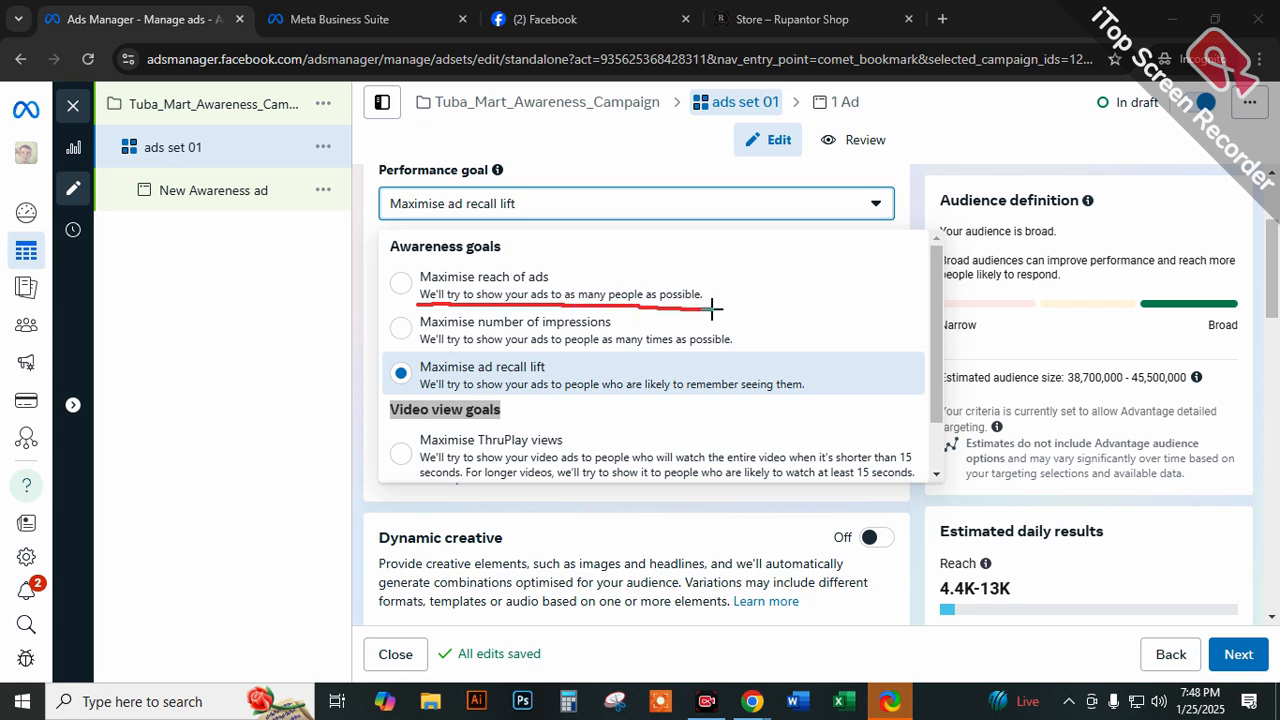
mouse_move(424, 352)
mouse_down()
mouse_move(670, 349)
mouse_move(680, 330)
mouse_move(643, 330)
mouse_move(675, 352)
mouse_move(666, 326)
mouse_move(817, 352)
mouse_up()
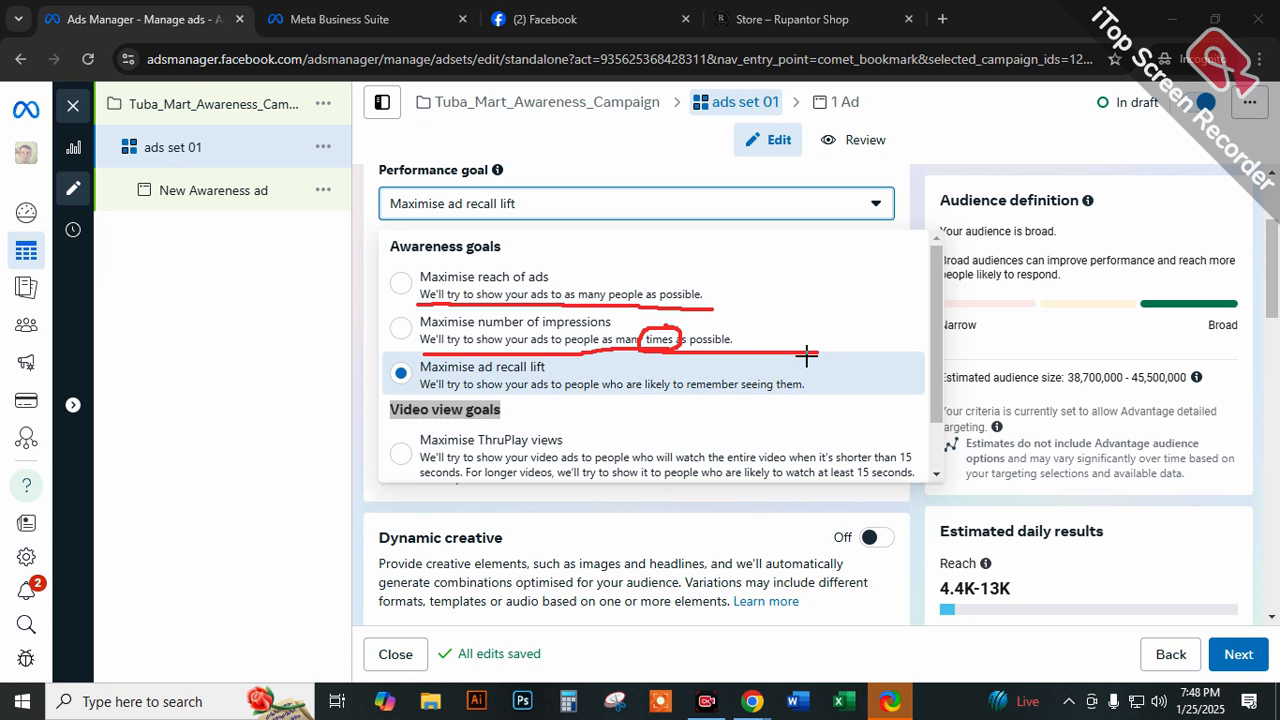
mouse_move(428, 228)
mouse_down()
mouse_move(390, 232)
mouse_move(478, 262)
mouse_move(432, 225)
mouse_up()
mouse_move(540, 328)
mouse_down()
mouse_move(598, 340)
mouse_move(549, 322)
mouse_up()
mouse_move(556, 219)
mouse_down()
mouse_move(518, 264)
mouse_move(548, 266)
mouse_move(520, 246)
mouse_up()
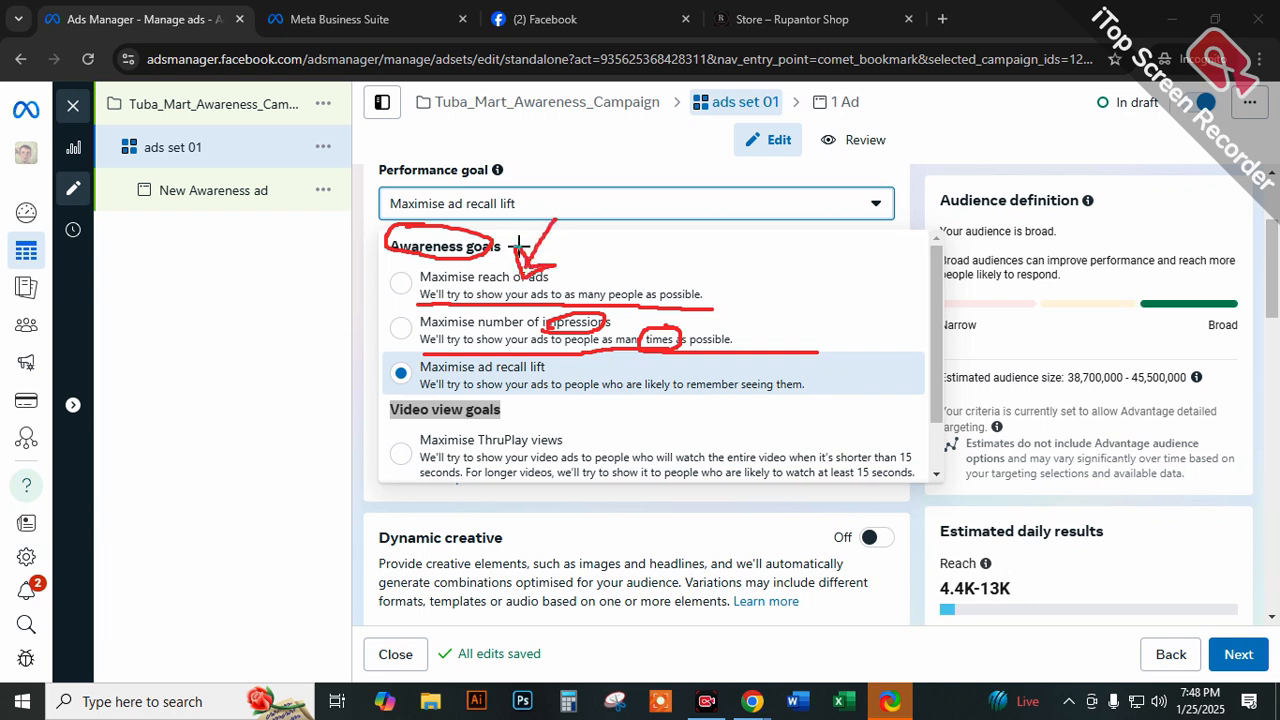
Write an underlined "unique" above the reach goal and a circled 7 beside the list, with emphasis lines.
mouse_move(641, 228)
mouse_down()
mouse_move(778, 205)
mouse_move(760, 160)
mouse_move(800, 198)
mouse_move(835, 200)
mouse_move(890, 158)
mouse_move(730, 272)
mouse_move(899, 209)
mouse_up()
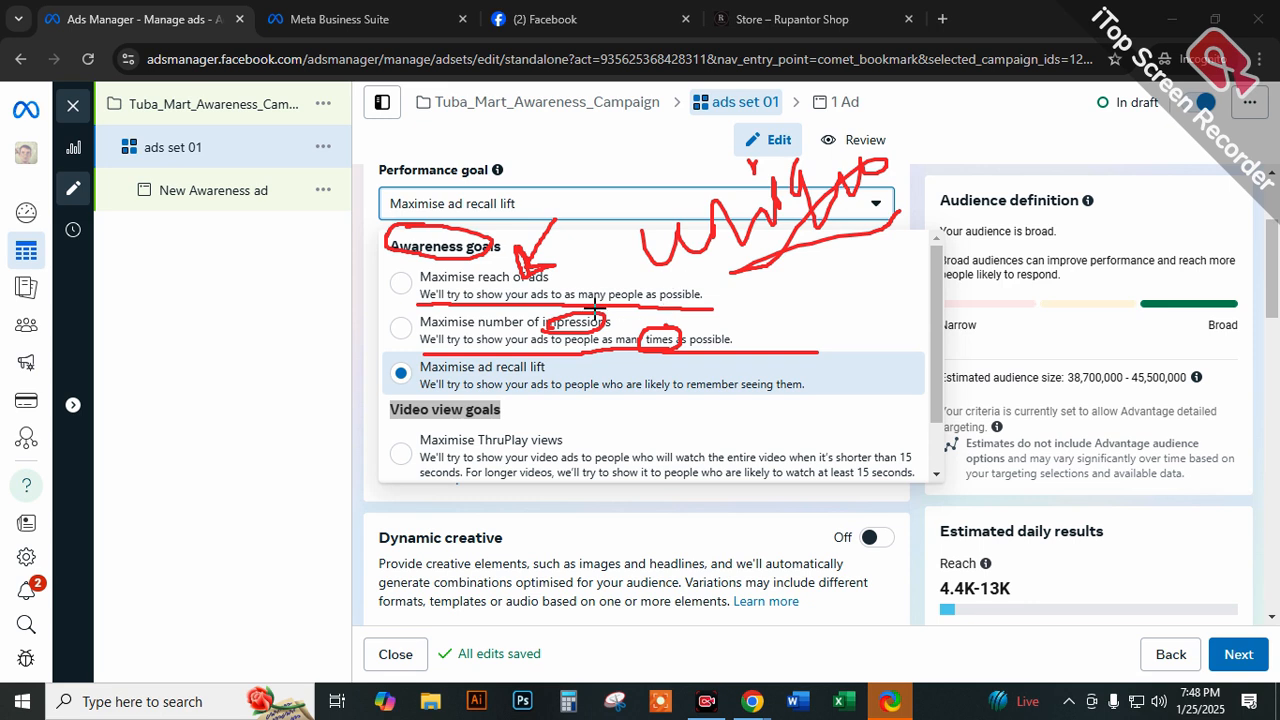
drag(150, 291, 199, 365)
drag(174, 319, 222, 310)
mouse_move(255, 263)
mouse_down()
mouse_move(180, 258)
mouse_move(171, 380)
mouse_move(251, 277)
mouse_move(245, 263)
mouse_up()
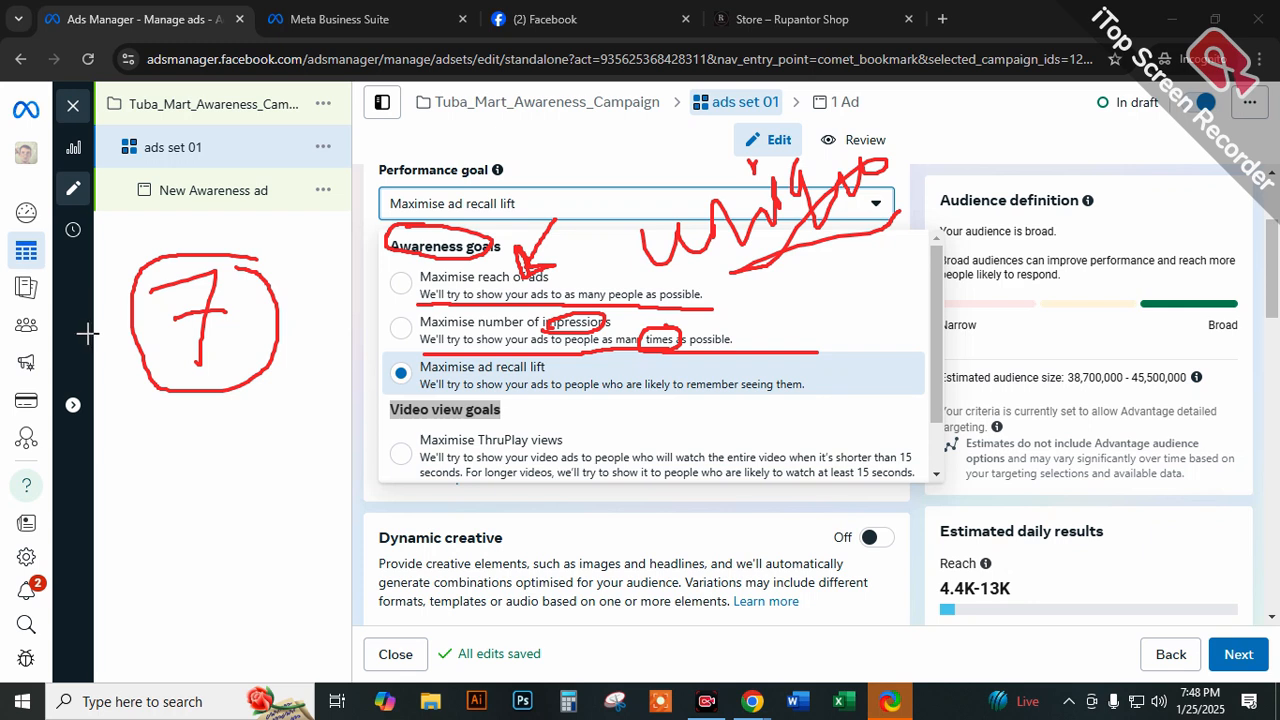
drag(139, 469, 368, 368)
drag(481, 347, 607, 322)
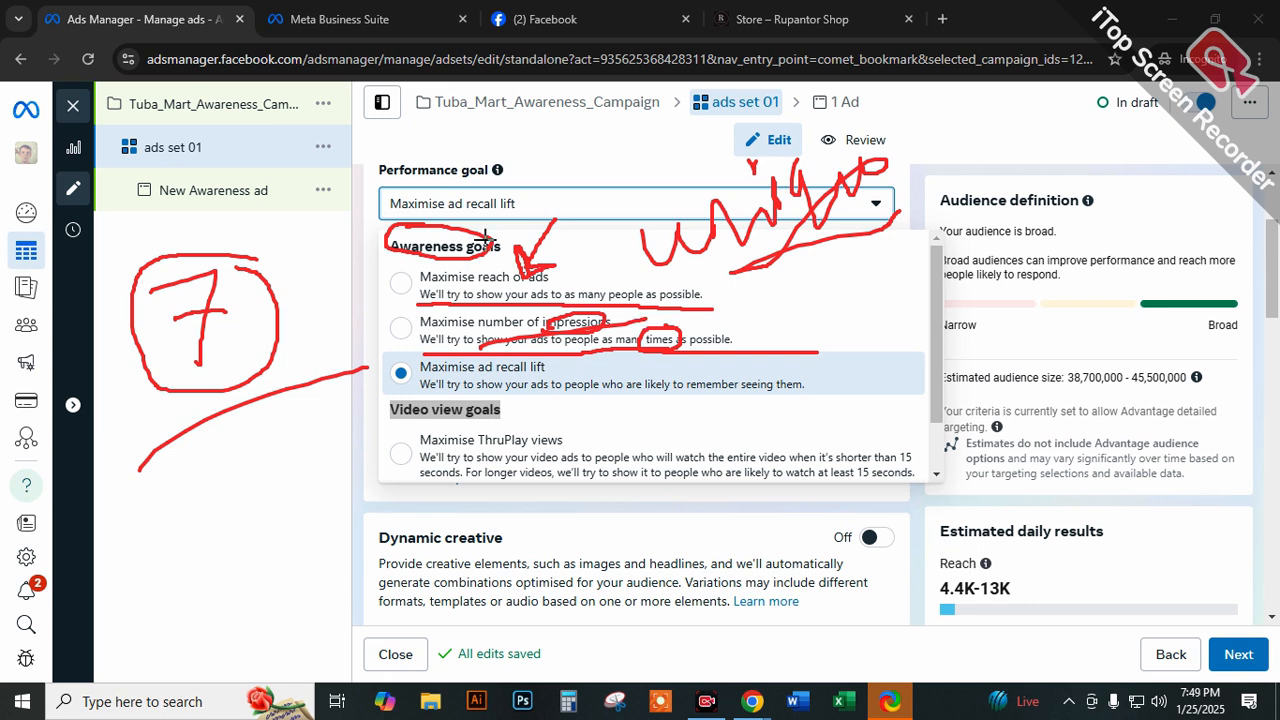
mouse_move(315, 188)
mouse_down()
mouse_move(331, 183)
mouse_move(314, 218)
mouse_move(363, 163)
mouse_move(391, 171)
mouse_up()
drag(316, 254, 454, 168)
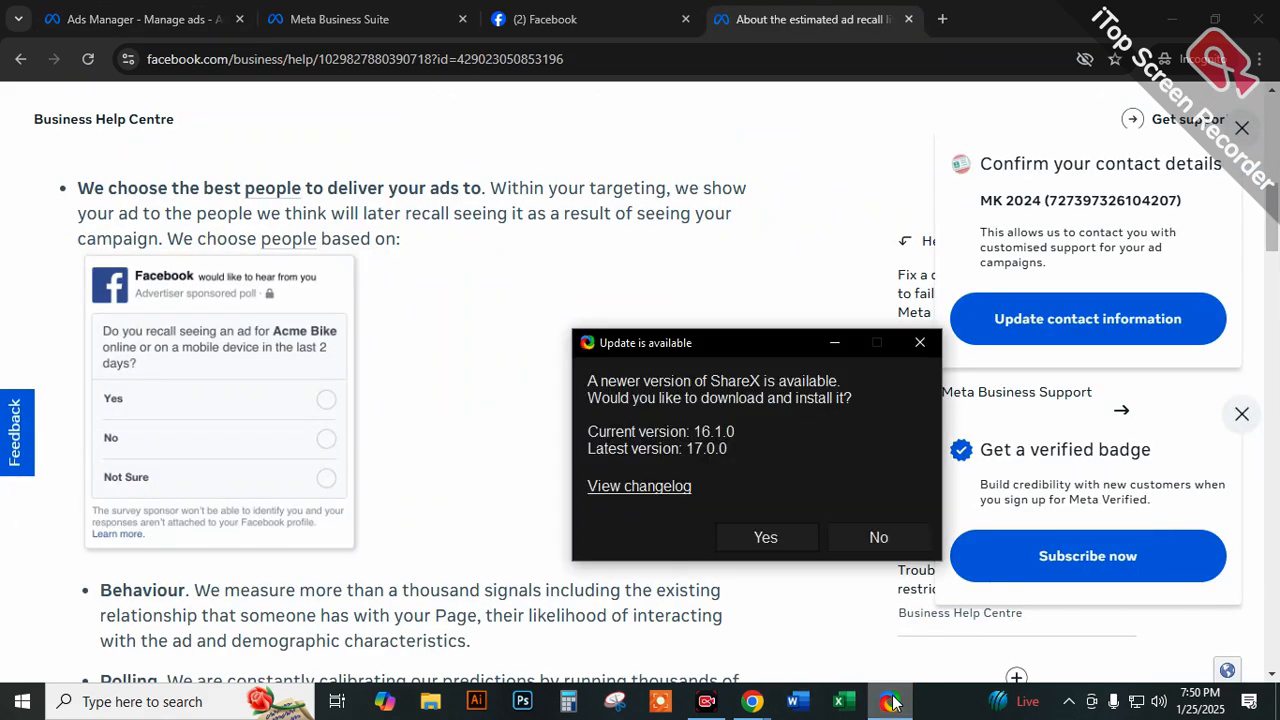
Dismiss the ShareX update prompt and place the estimated ad recall lift help page directly after the Ads Manager page.
click(915, 338)
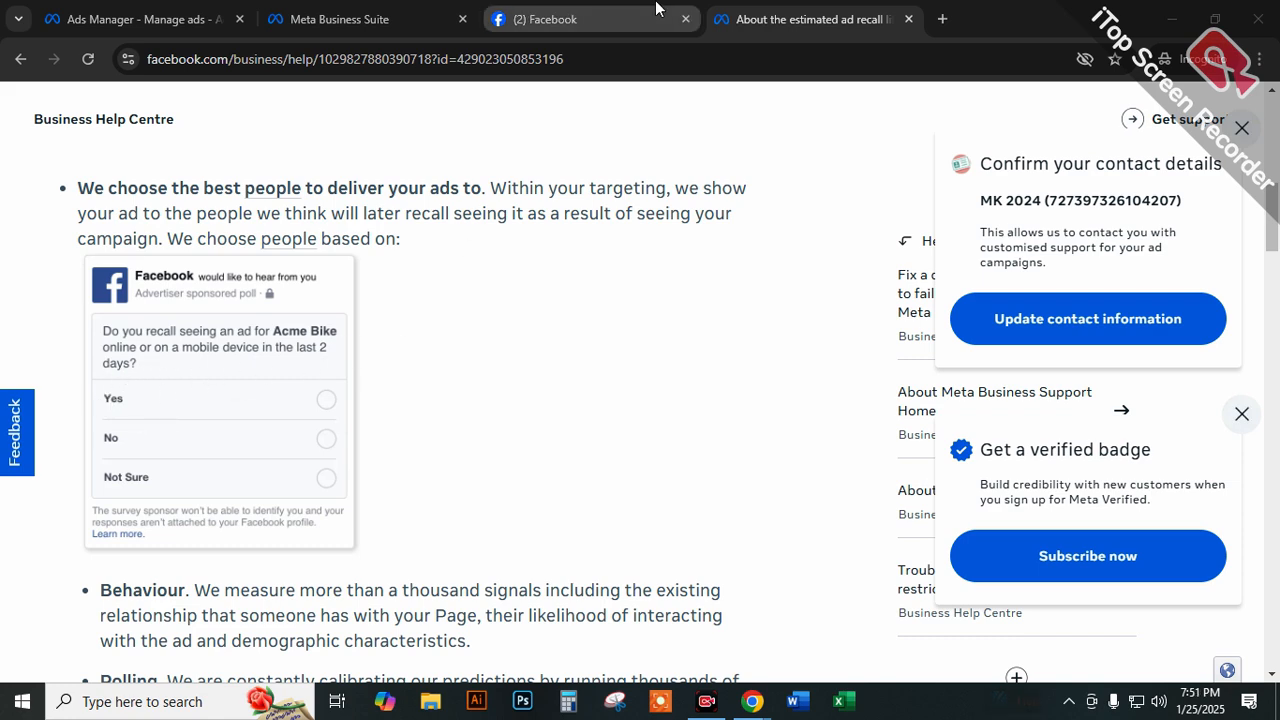
click(560, 19)
click(345, 19)
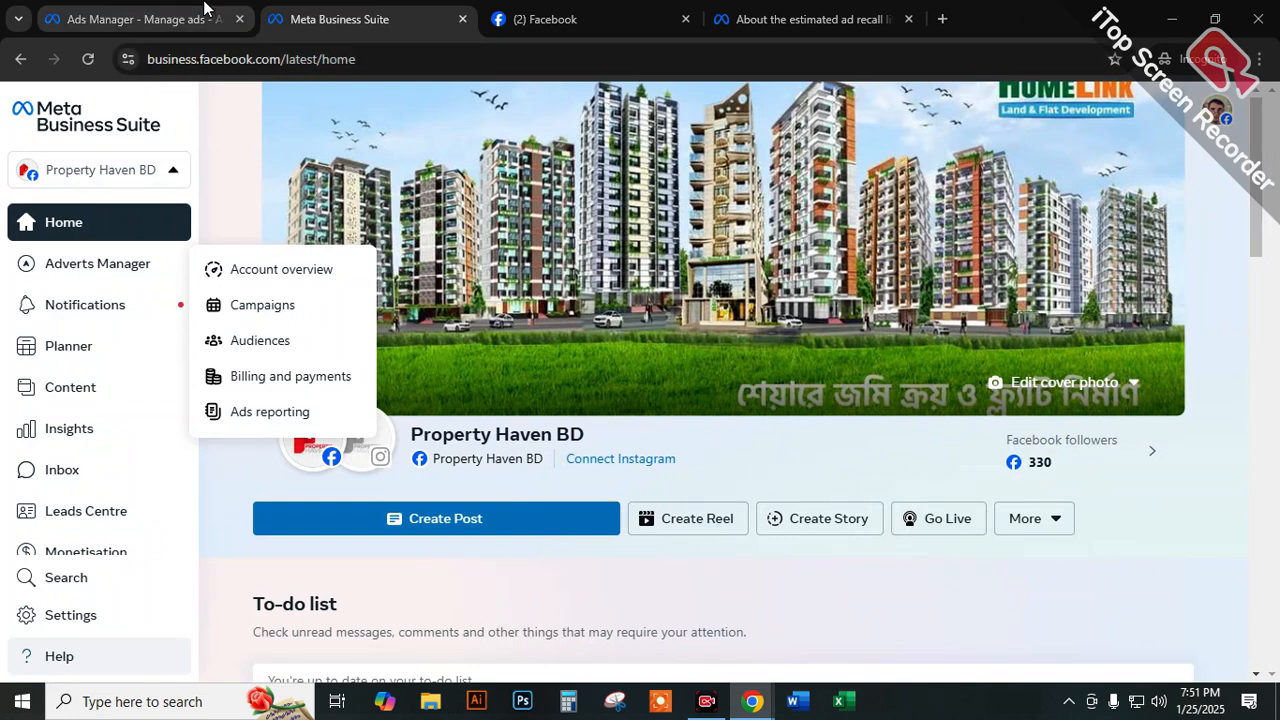
click(205, 17)
drag(780, 19, 400, 8)
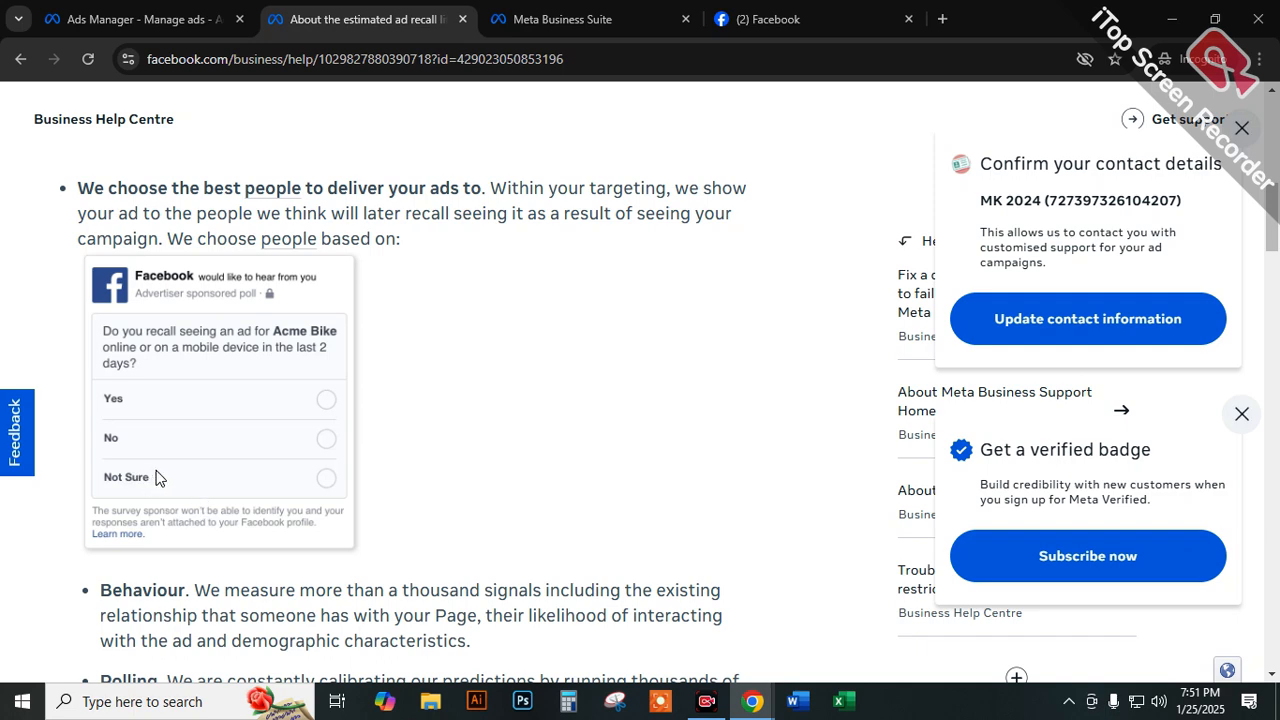
Highlight "ad recall surveys" in the estimated ad recall lift help article and look over the paragraphs above it.
scroll(409, 366, up, 3)
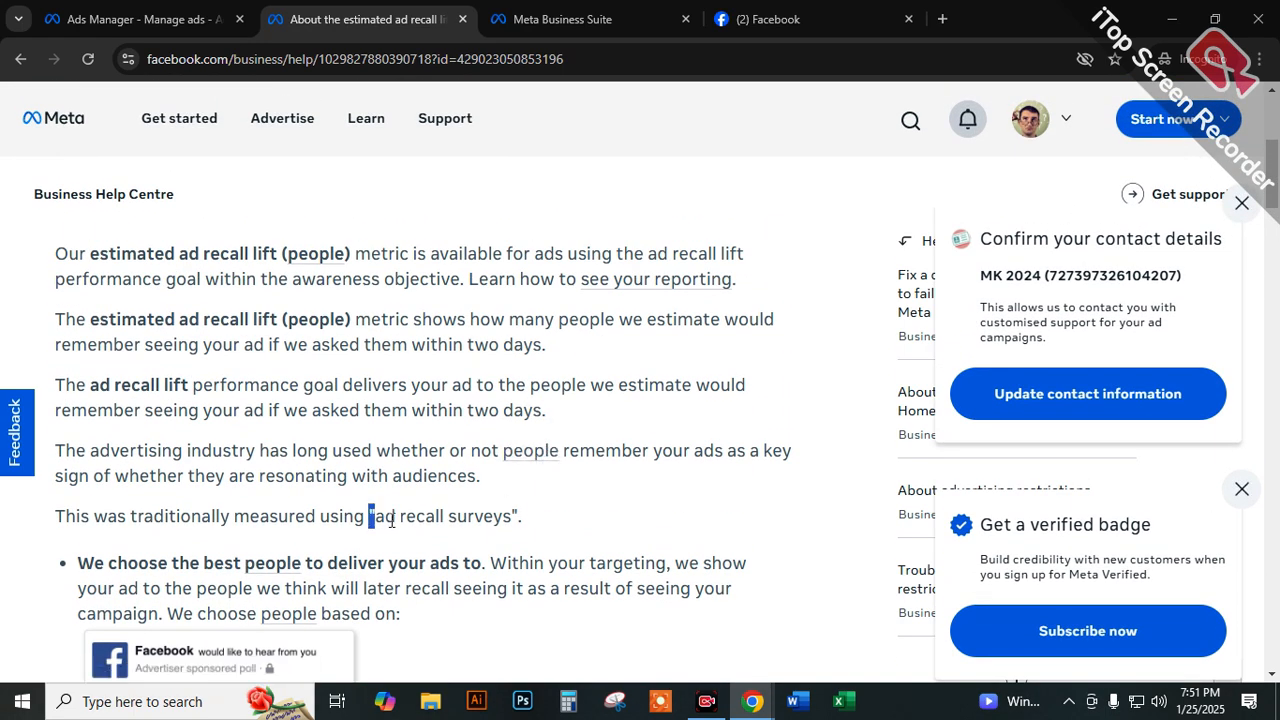
drag(370, 516, 505, 513)
scroll(615, 437, up, 1)
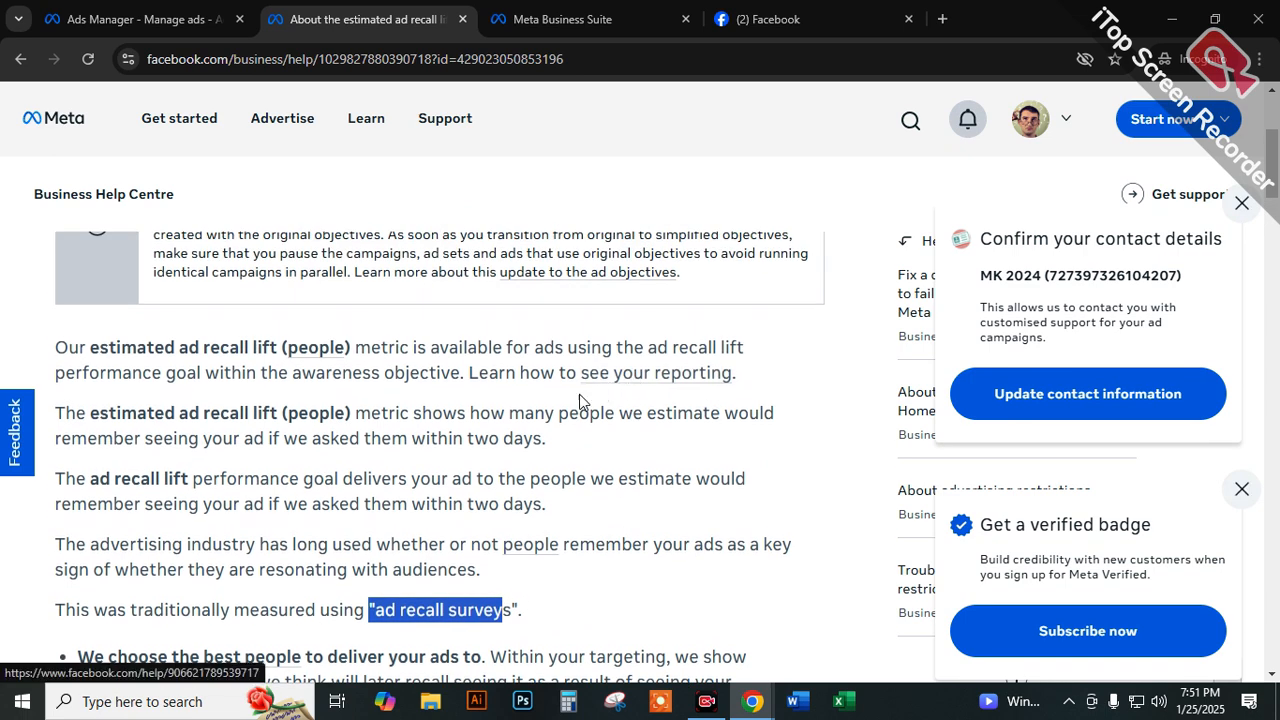
scroll(565, 422, down, 1)
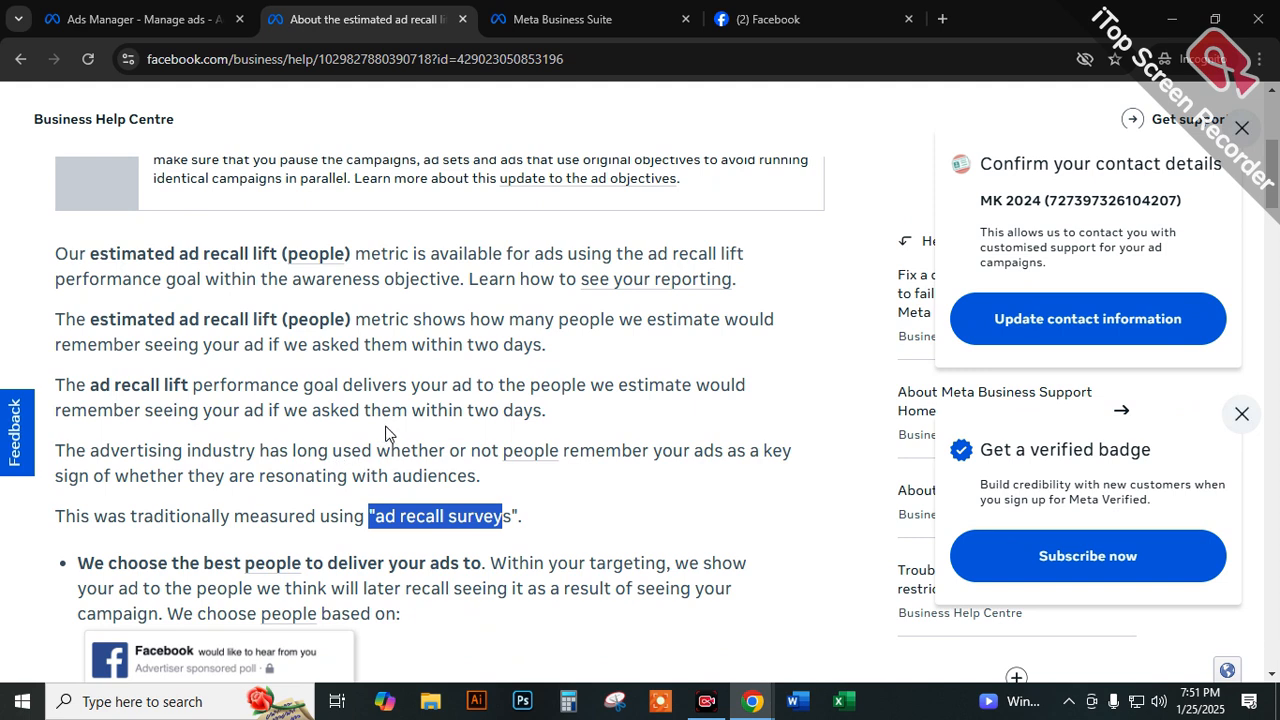
Highlight "we asked them within two days" in the metric's description, and read on past the sample poll to Behaviour and Polling.
click(468, 345)
drag(412, 345, 541, 345)
drag(284, 345, 538, 345)
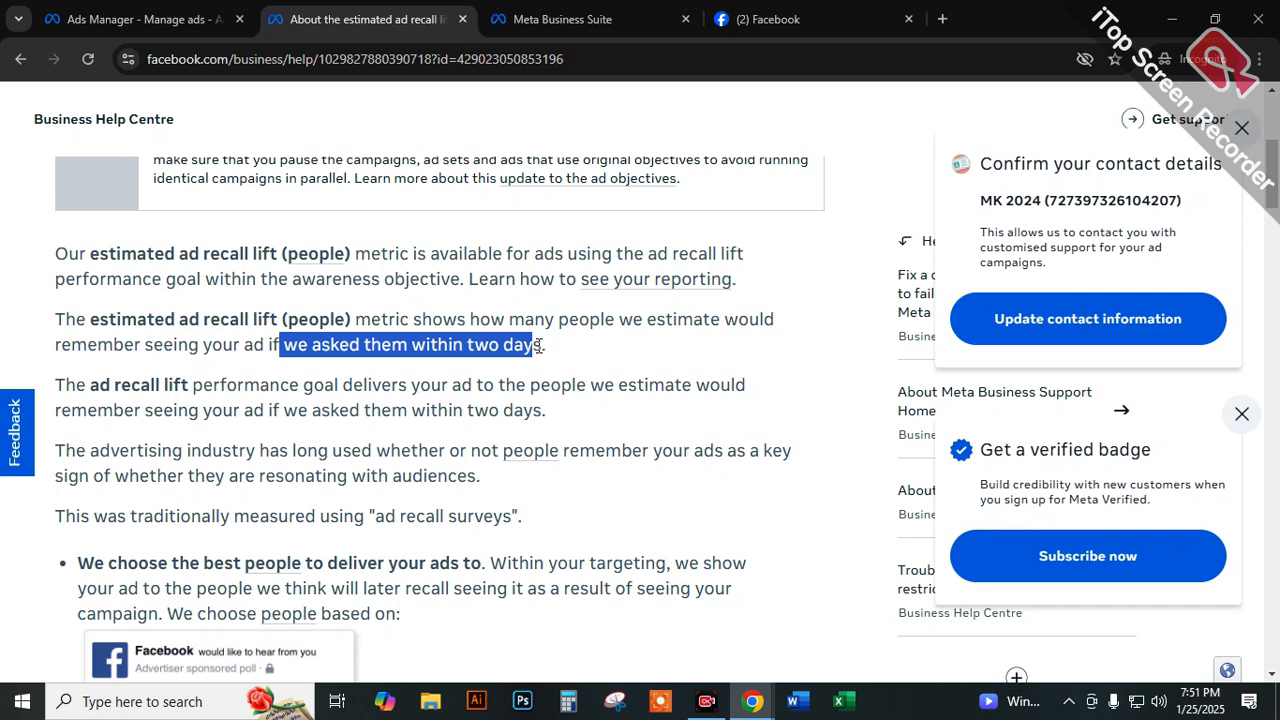
scroll(538, 345, down, 3)
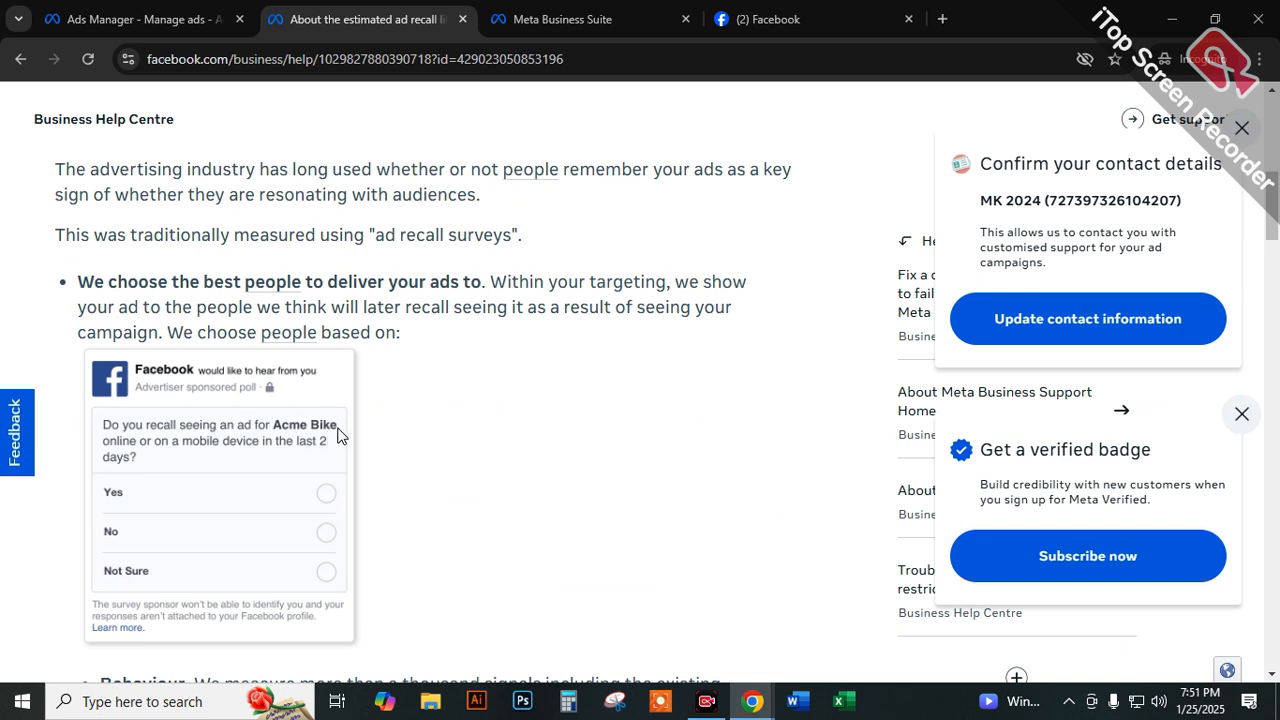
scroll(335, 437, down, 3)
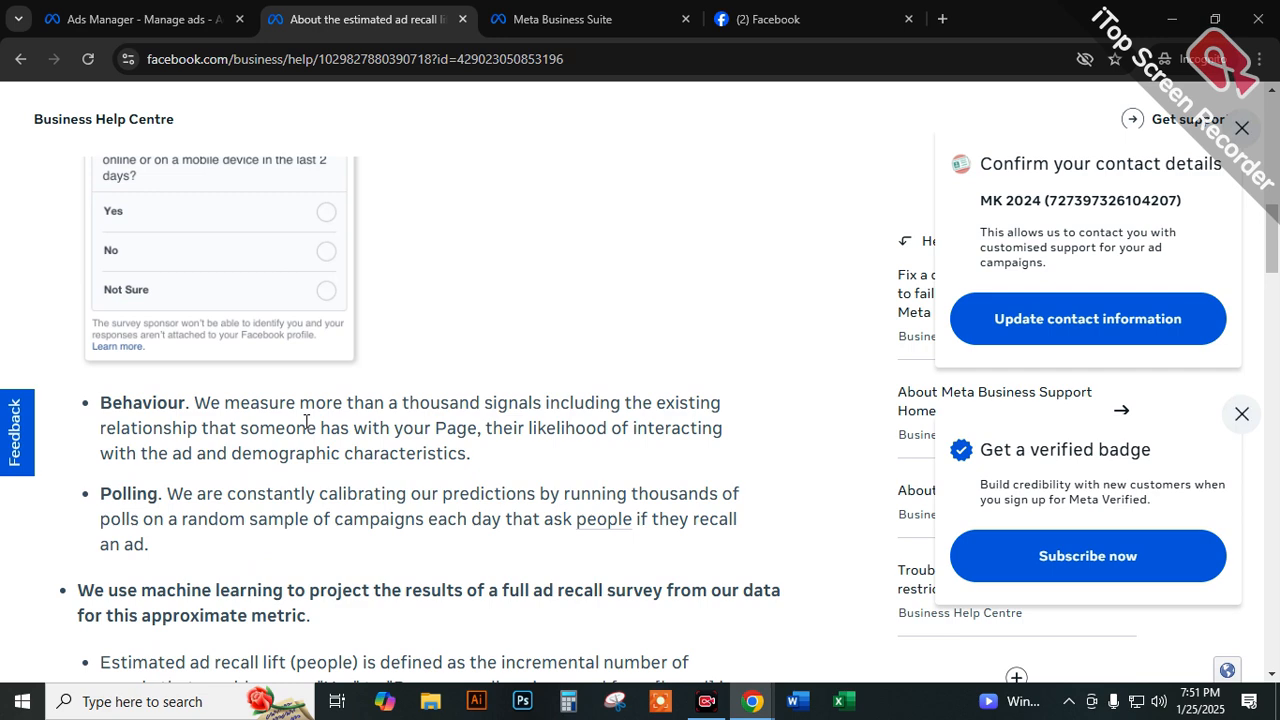
Glance at the selected goal in Ads Manager, return to the help article and highlight the thousands-of-polls wording under Polling.
click(140, 19)
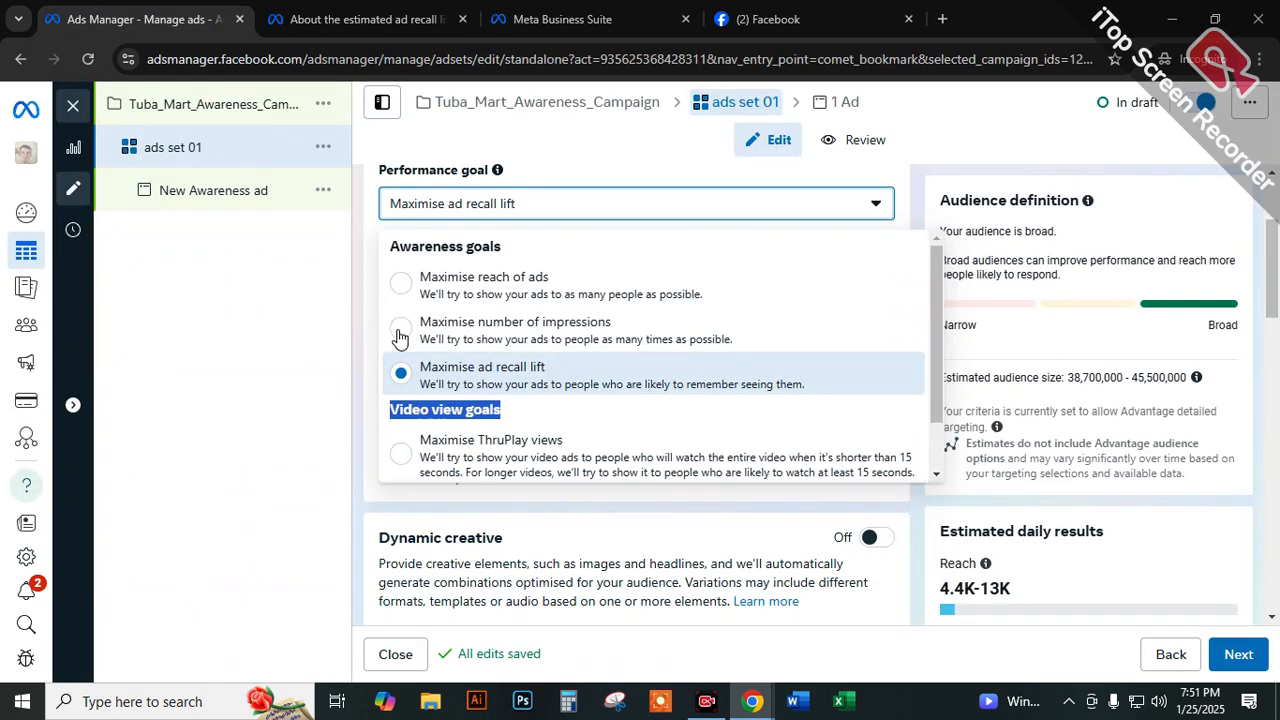
click(360, 19)
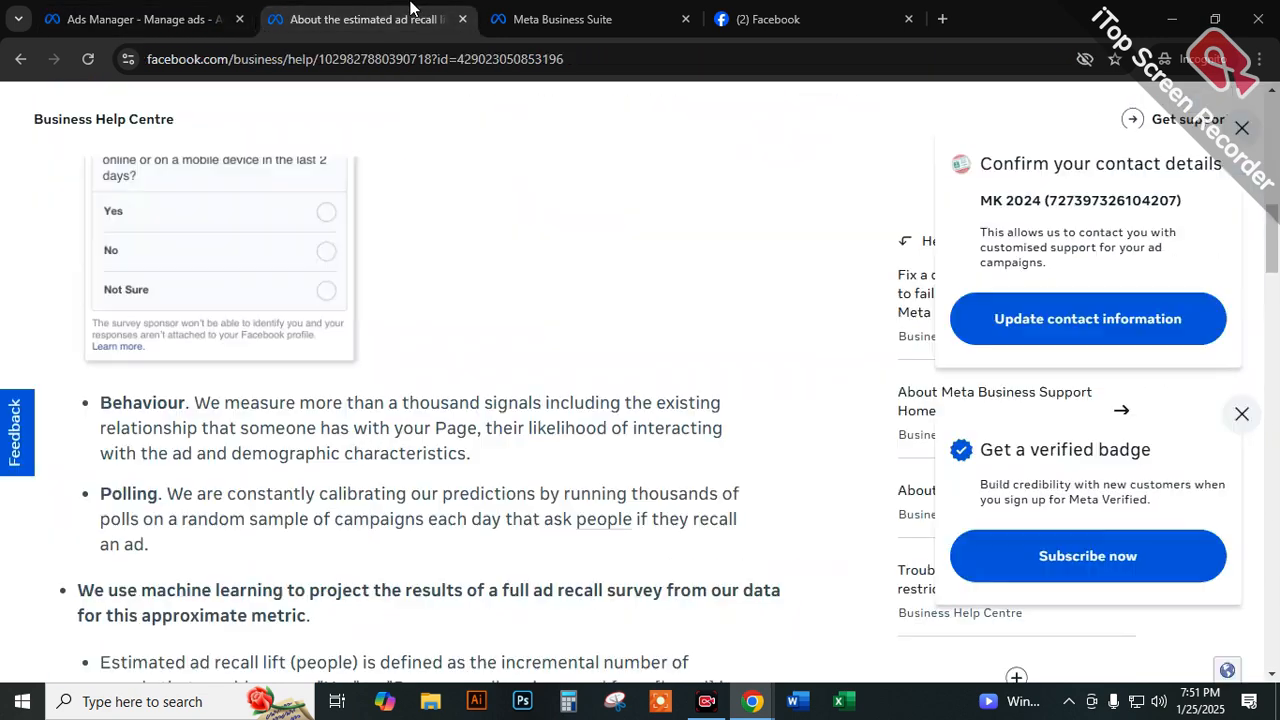
scroll(406, 484, down, 1)
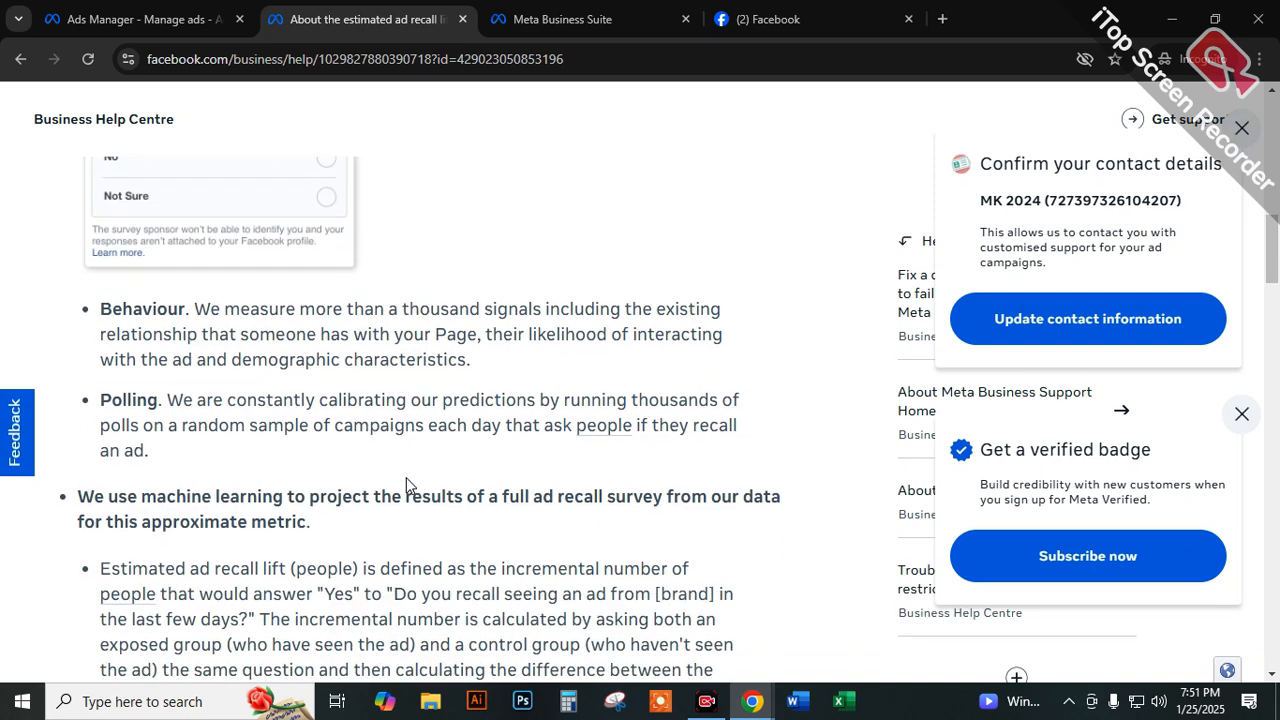
scroll(406, 484, down, 1)
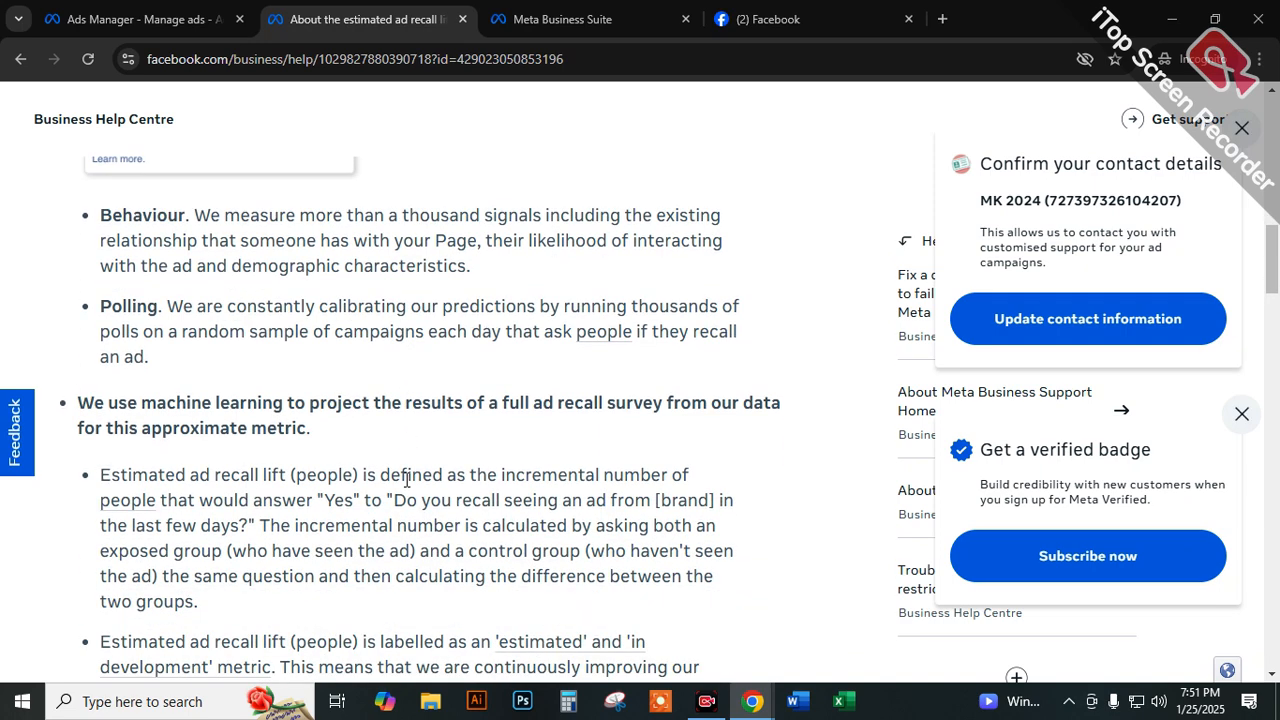
scroll(406, 484, up, 1)
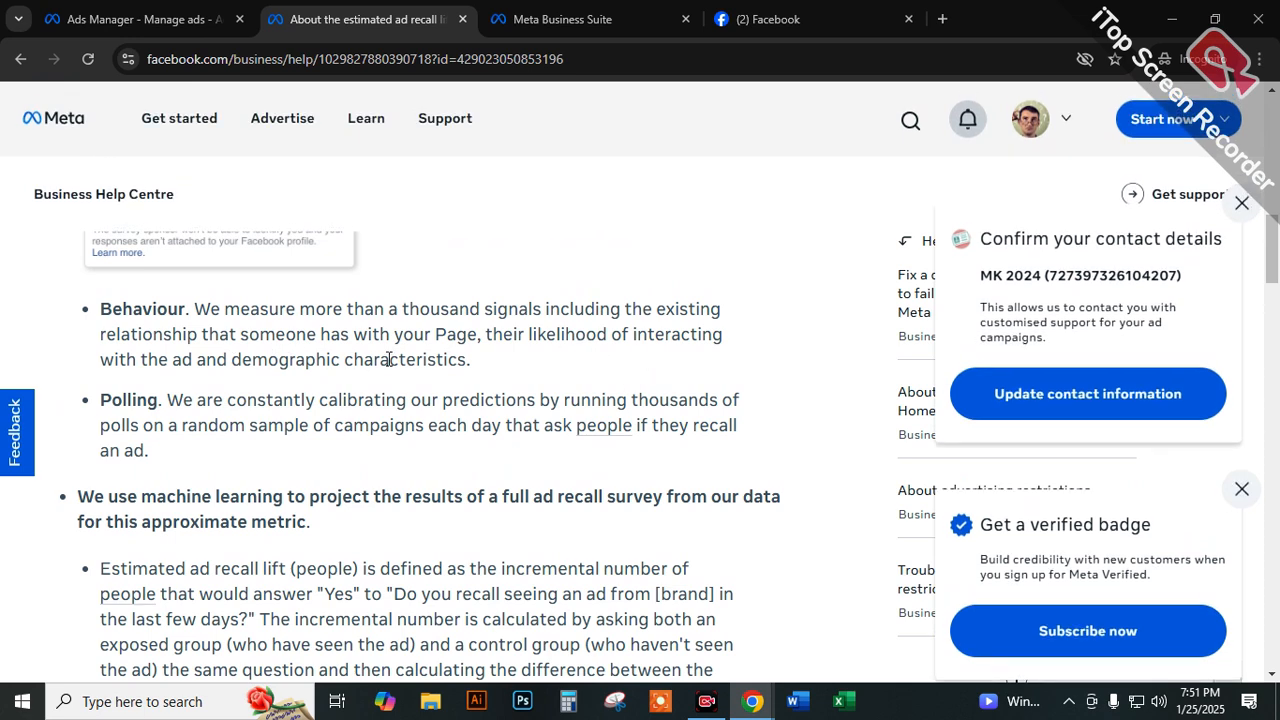
drag(635, 401, 652, 426)
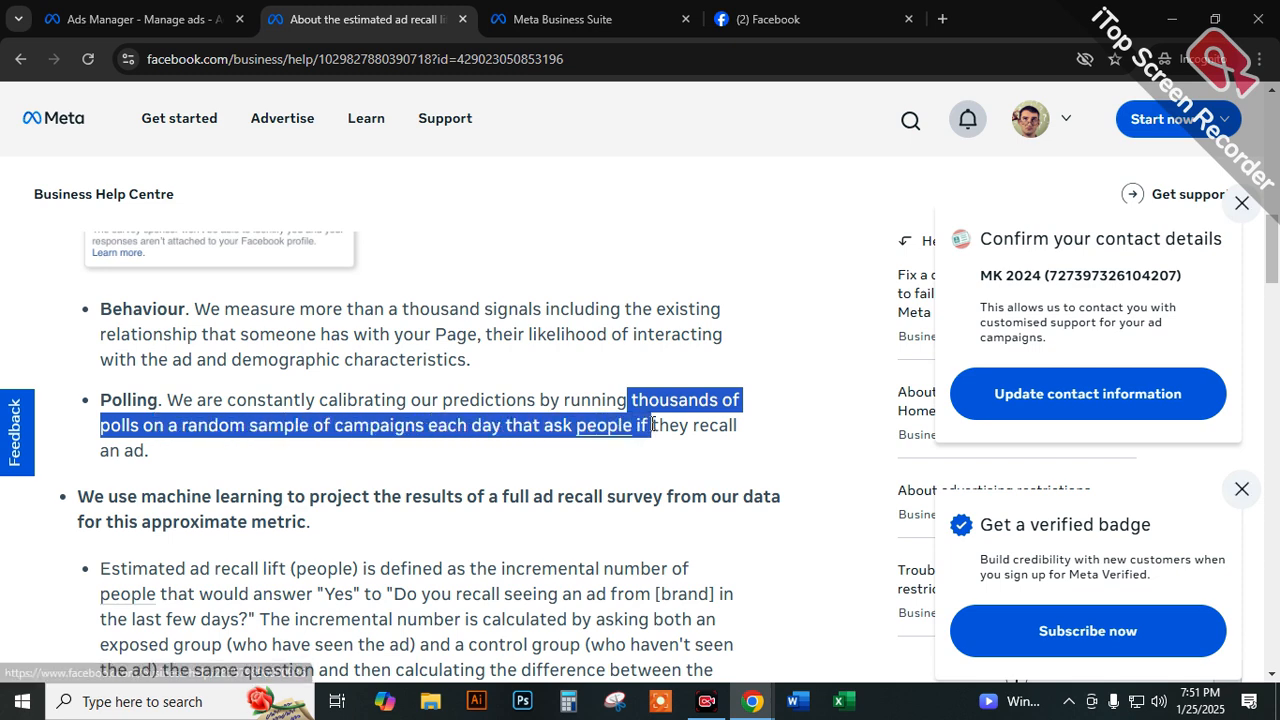
click(598, 398)
Revisit the article's sample poll and highlight "estimate would remember seeing" in the metric's description.
scroll(508, 414, up, 6)
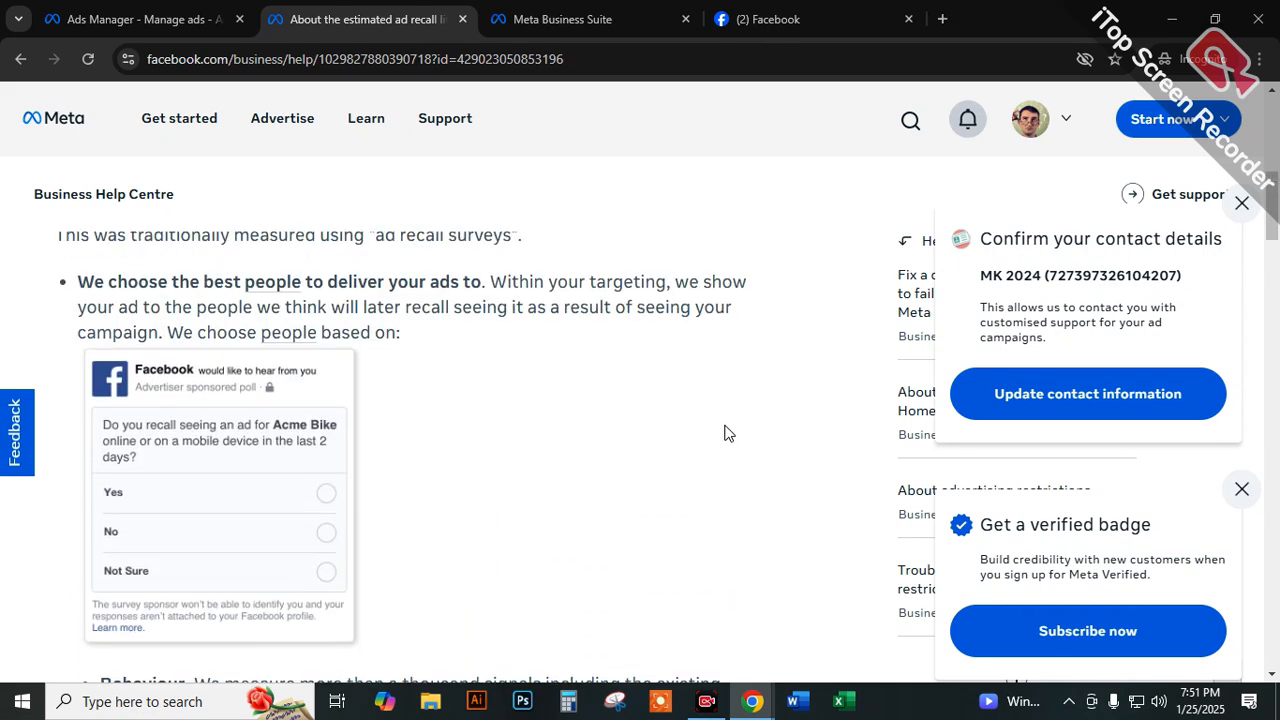
scroll(670, 414, up, 2)
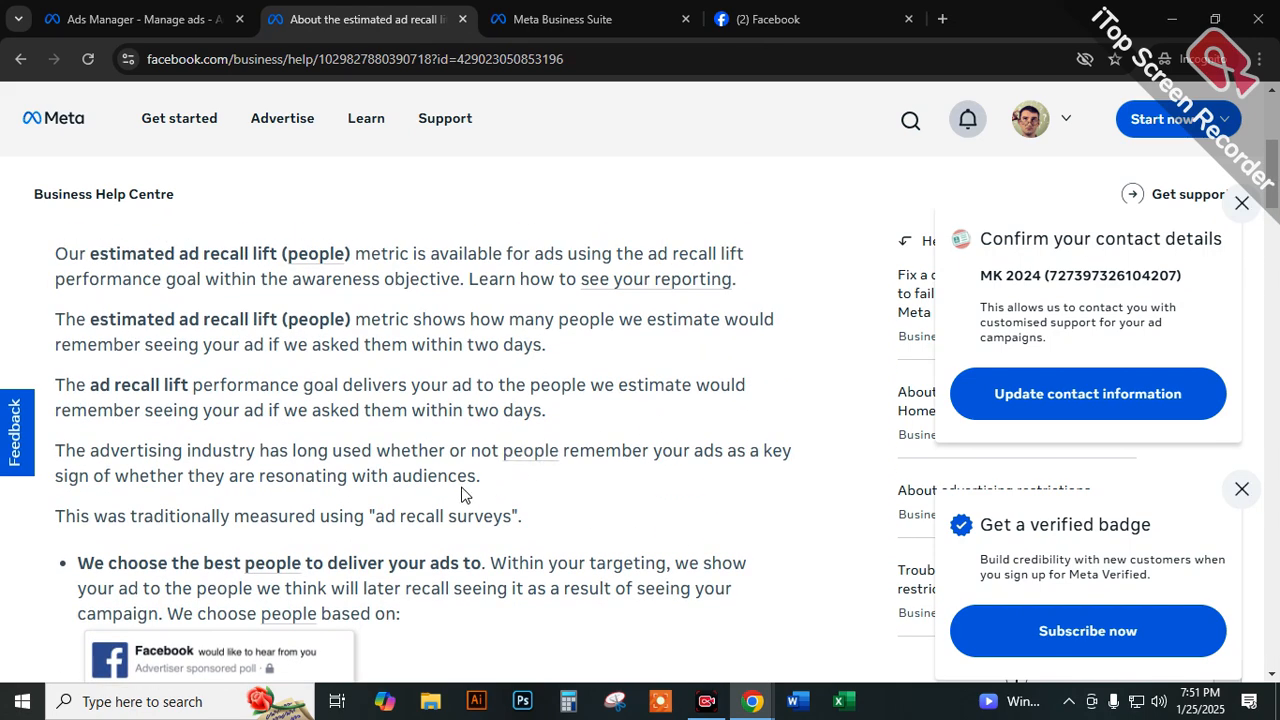
drag(647, 418, 188, 440)
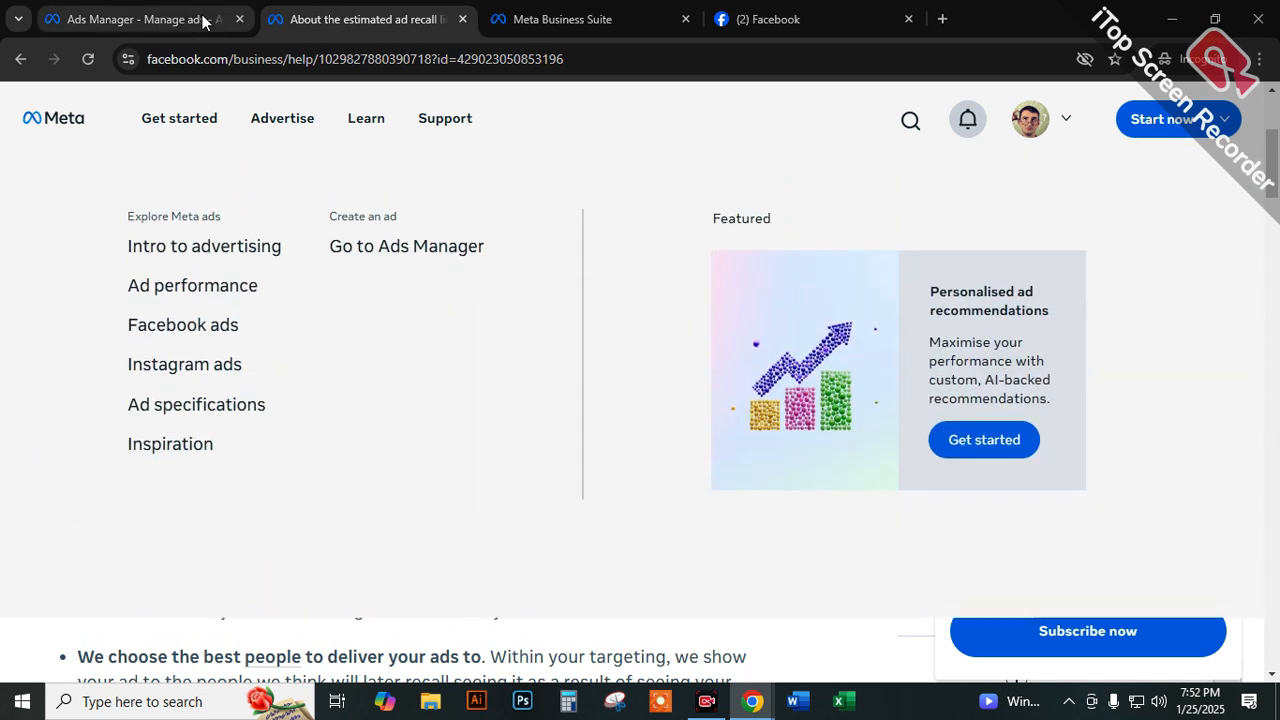
Switch back to Ads Manager, reopen the performance goal choices for ads set 01 and highlight the "Awareness goals" heading.
click(187, 20)
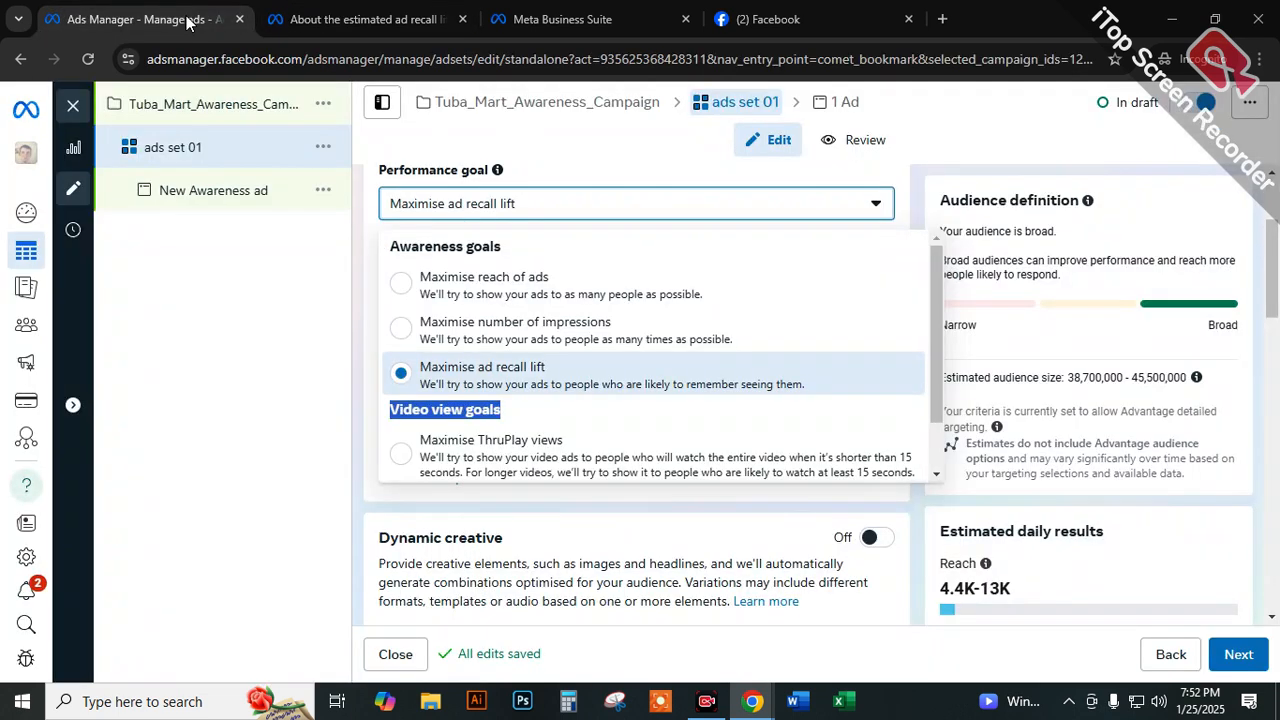
click(350, 402)
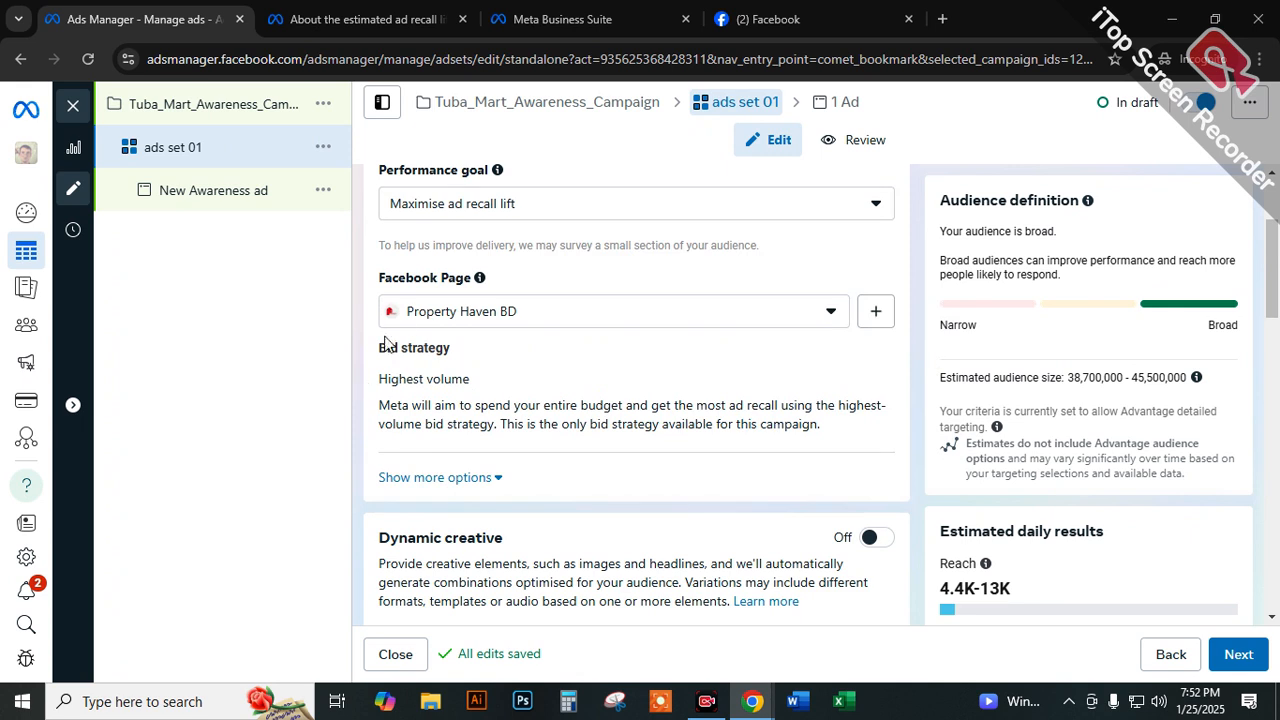
click(420, 205)
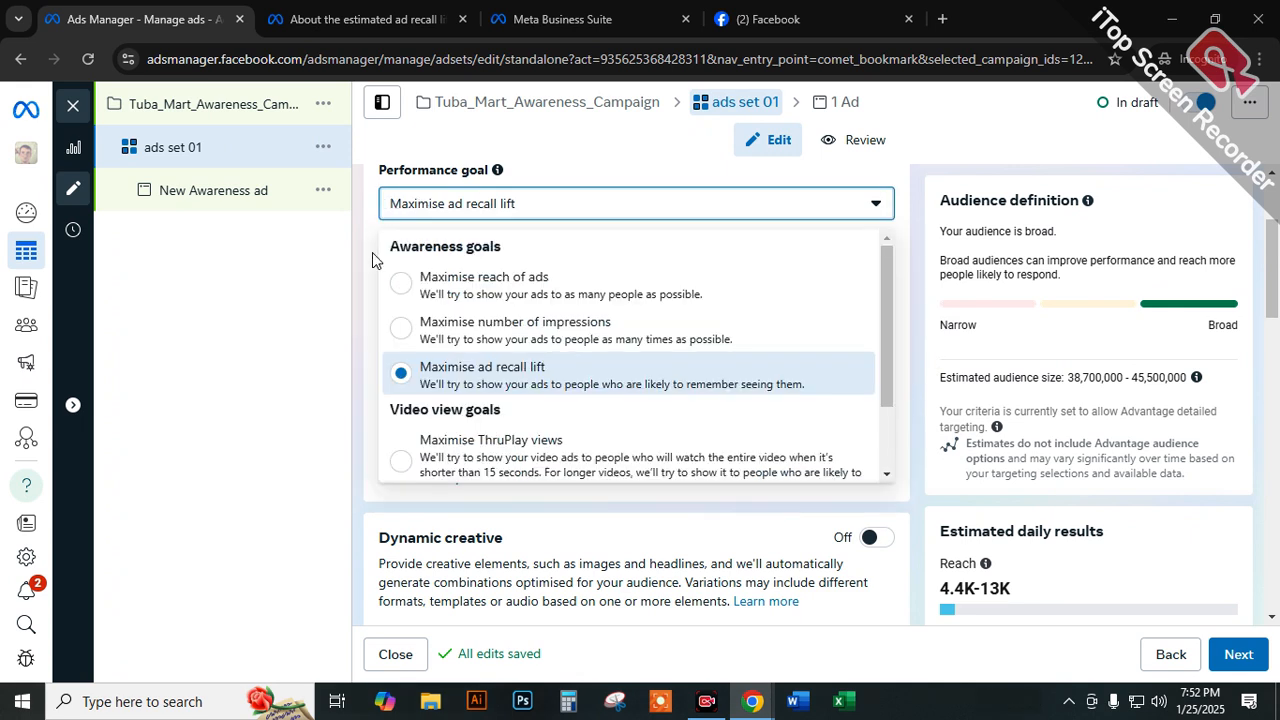
drag(372, 252, 520, 247)
click(431, 208)
drag(386, 250, 519, 254)
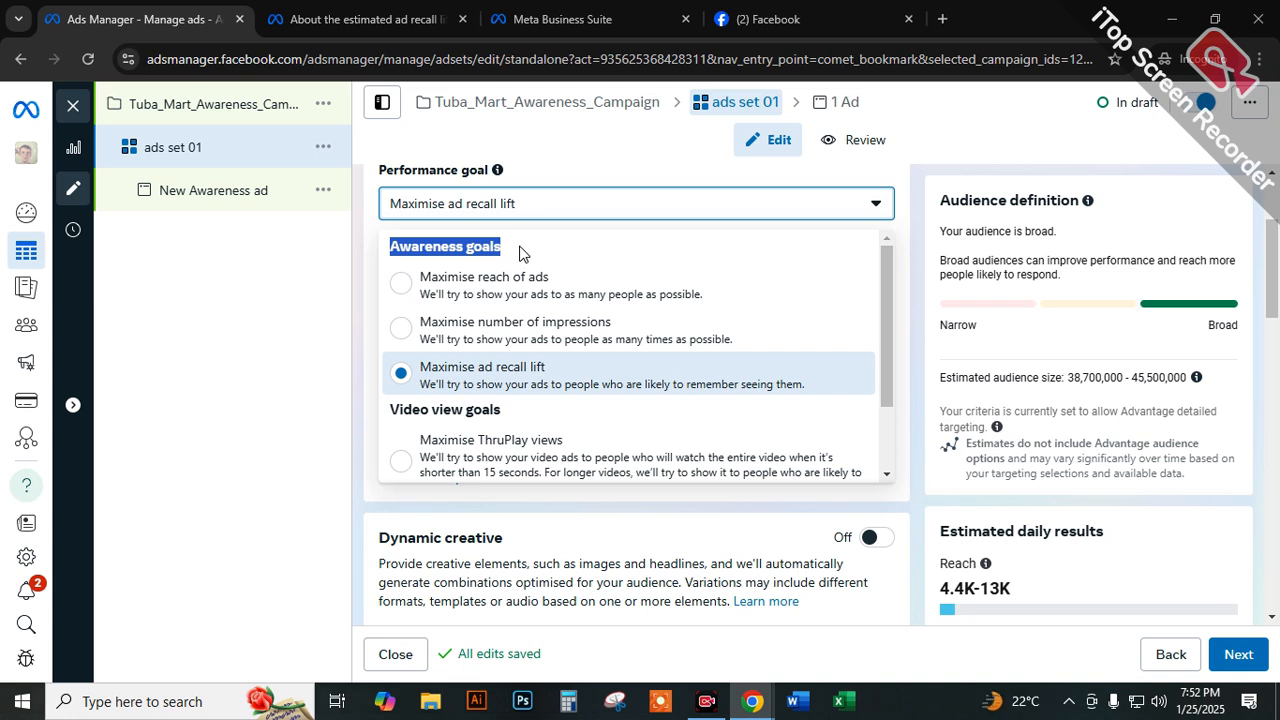
click(485, 247)
Highlight the "Video view goals" heading and set the performance goal to Maximise ThruPlay views.
scroll(410, 402, down, 1)
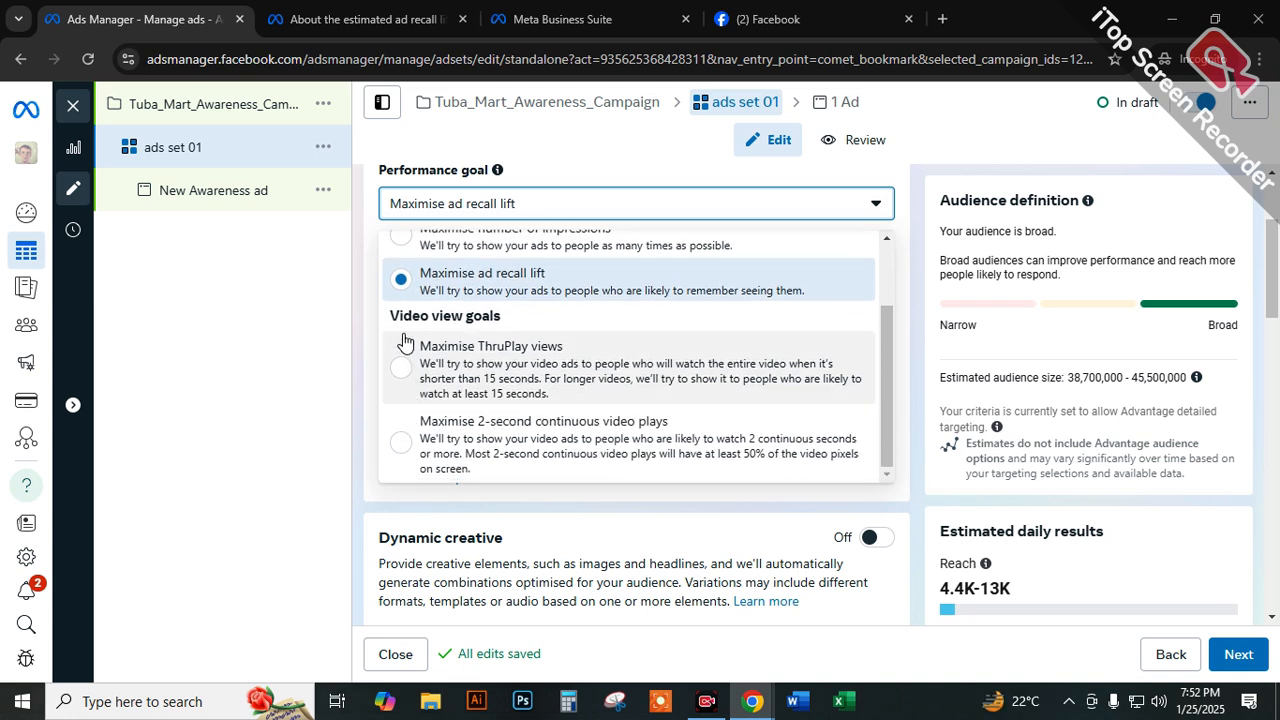
drag(389, 317, 514, 318)
drag(420, 350, 560, 356)
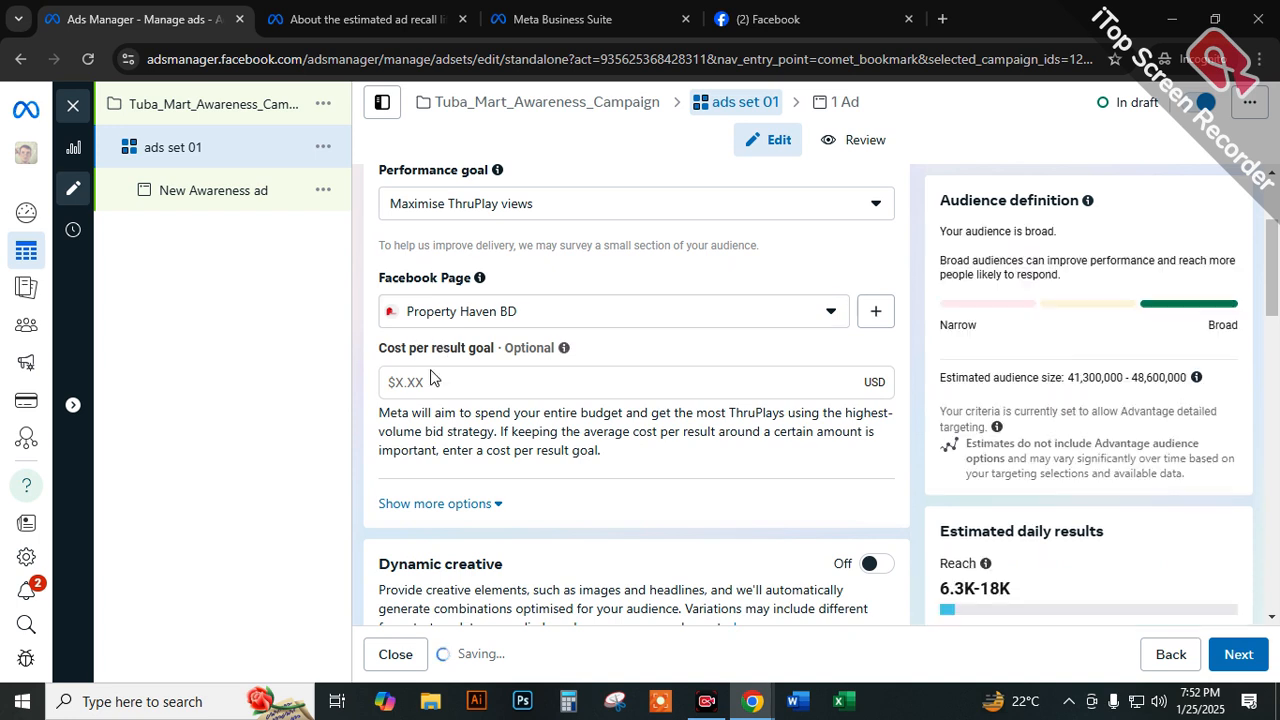
Reopen the performance goals, highlight "Awareness goals", and review the descriptions of ThruPlay views and 2-second continuous video plays.
click(414, 204)
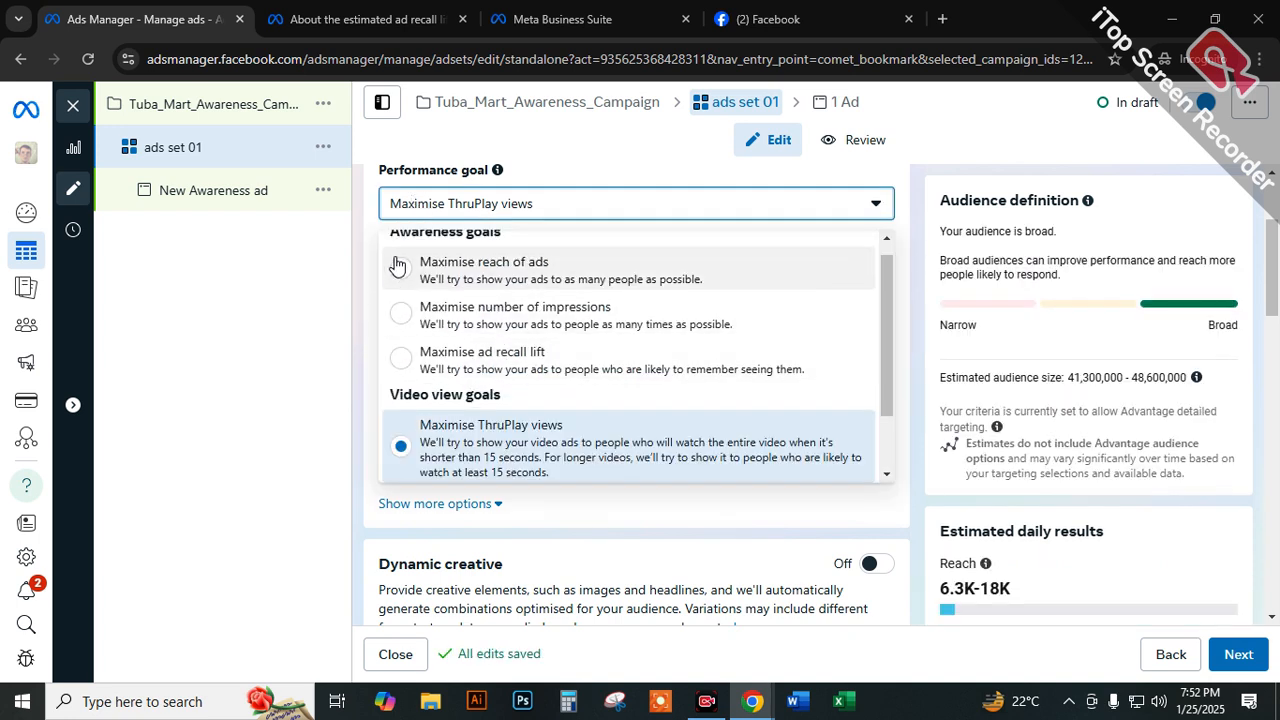
scroll(395, 258, up, 1)
drag(391, 247, 527, 257)
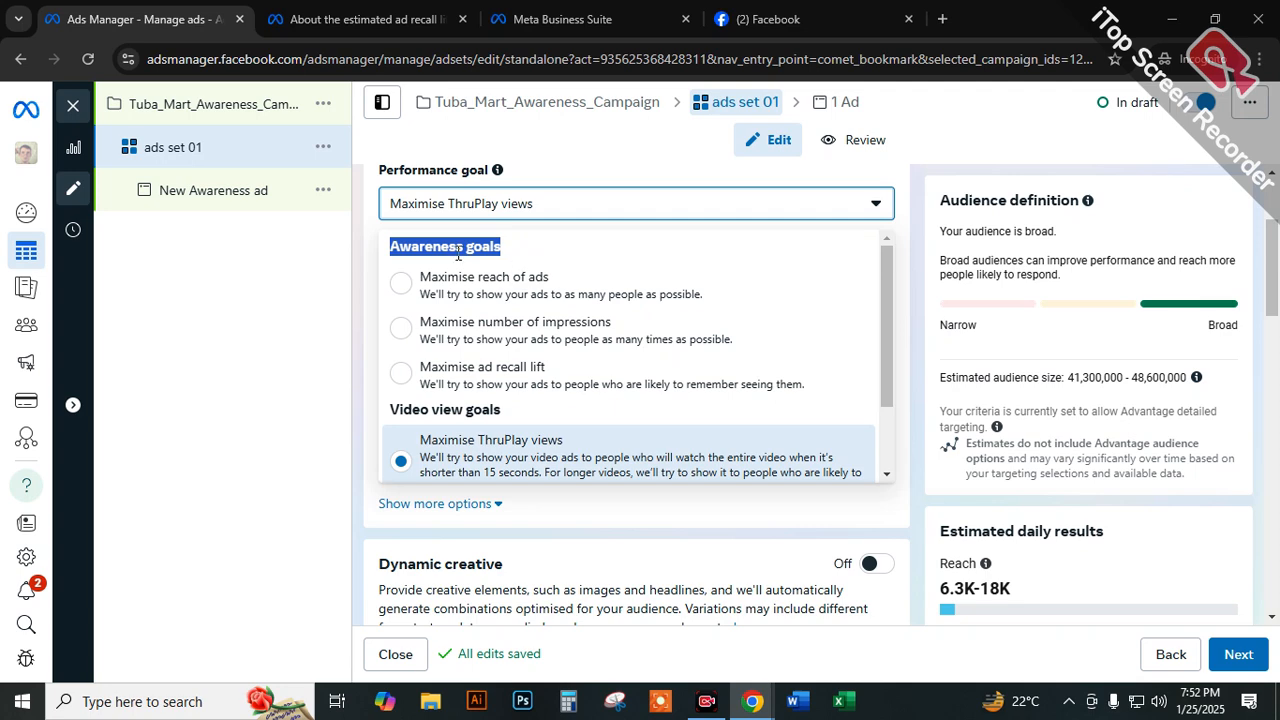
scroll(400, 391, down, 2)
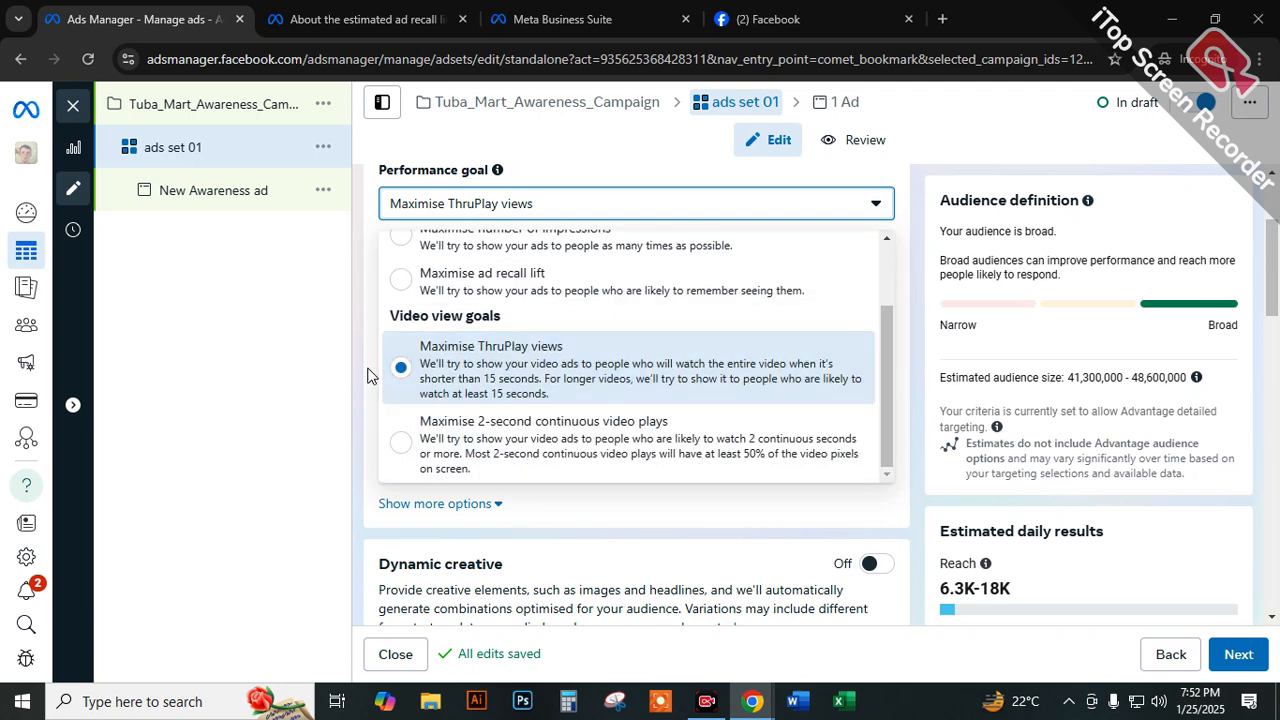
scroll(377, 377, down, 1)
scroll(420, 300, up, 1)
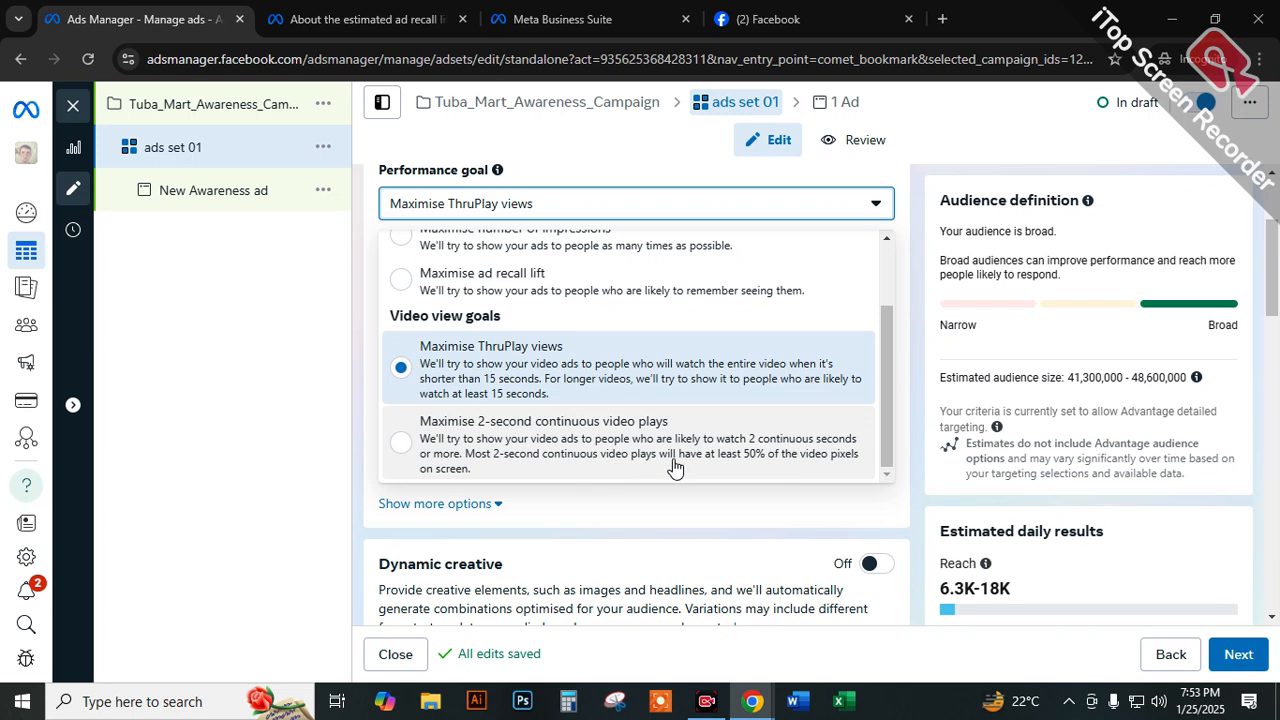
click(472, 505)
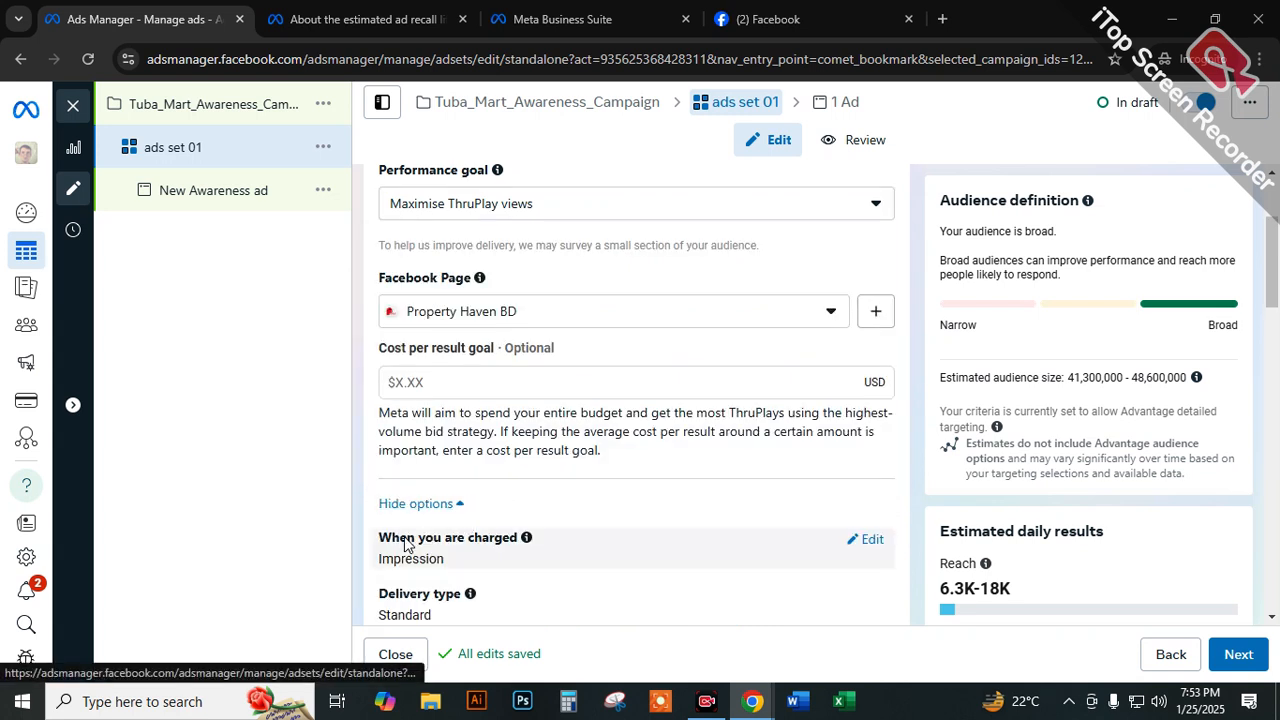
click(434, 512)
Compare the two groups of performance goals again, highlighting the "Awareness goals" and "Video view goals" headings.
scroll(477, 486, up, 3)
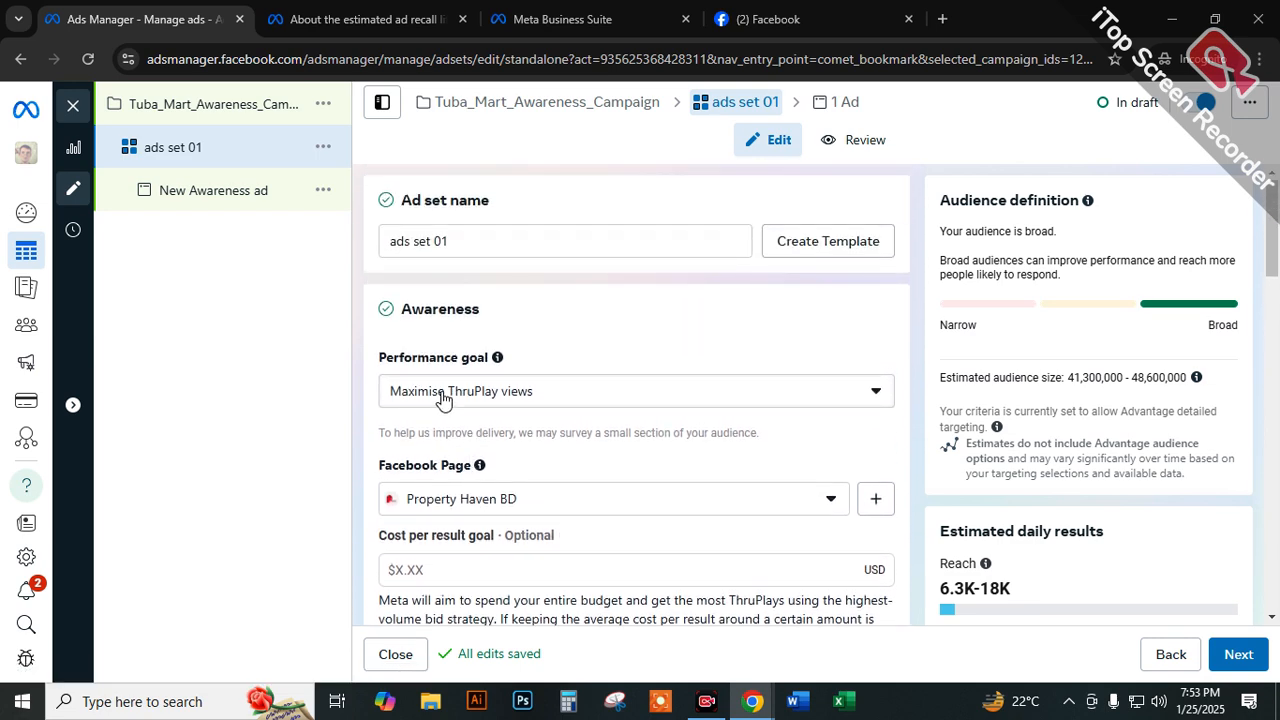
click(443, 398)
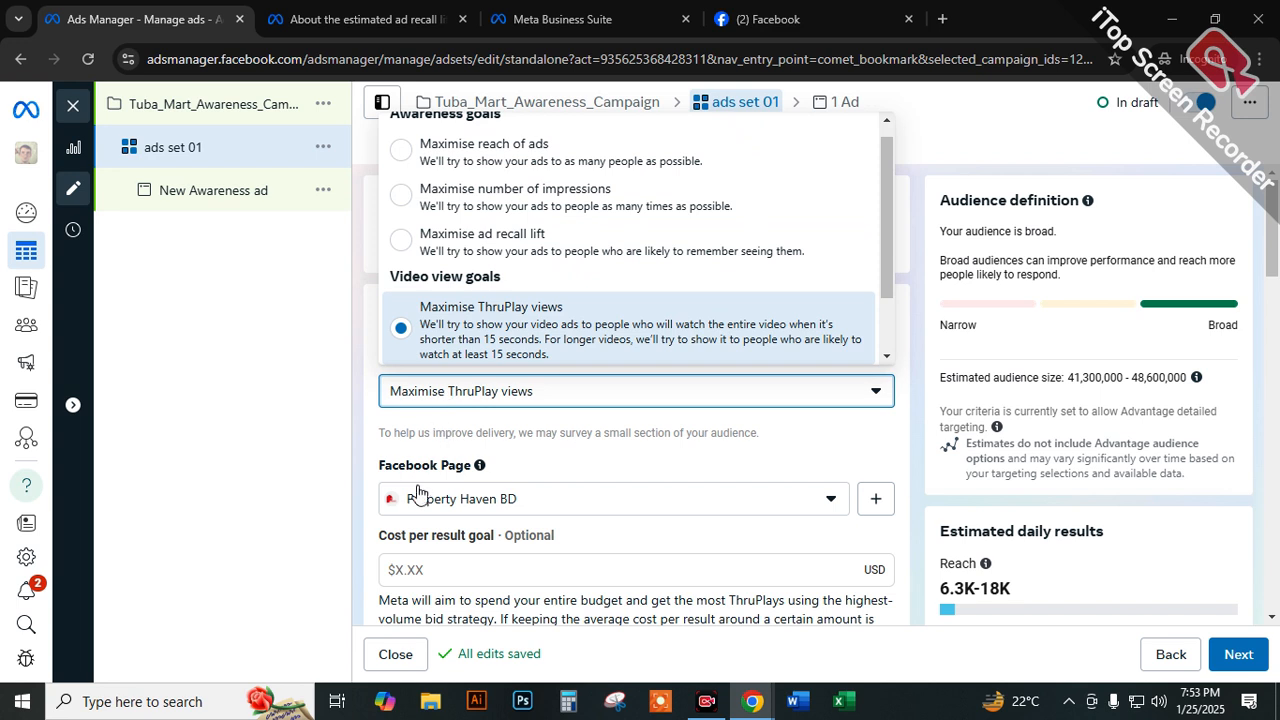
scroll(458, 333, up, 1)
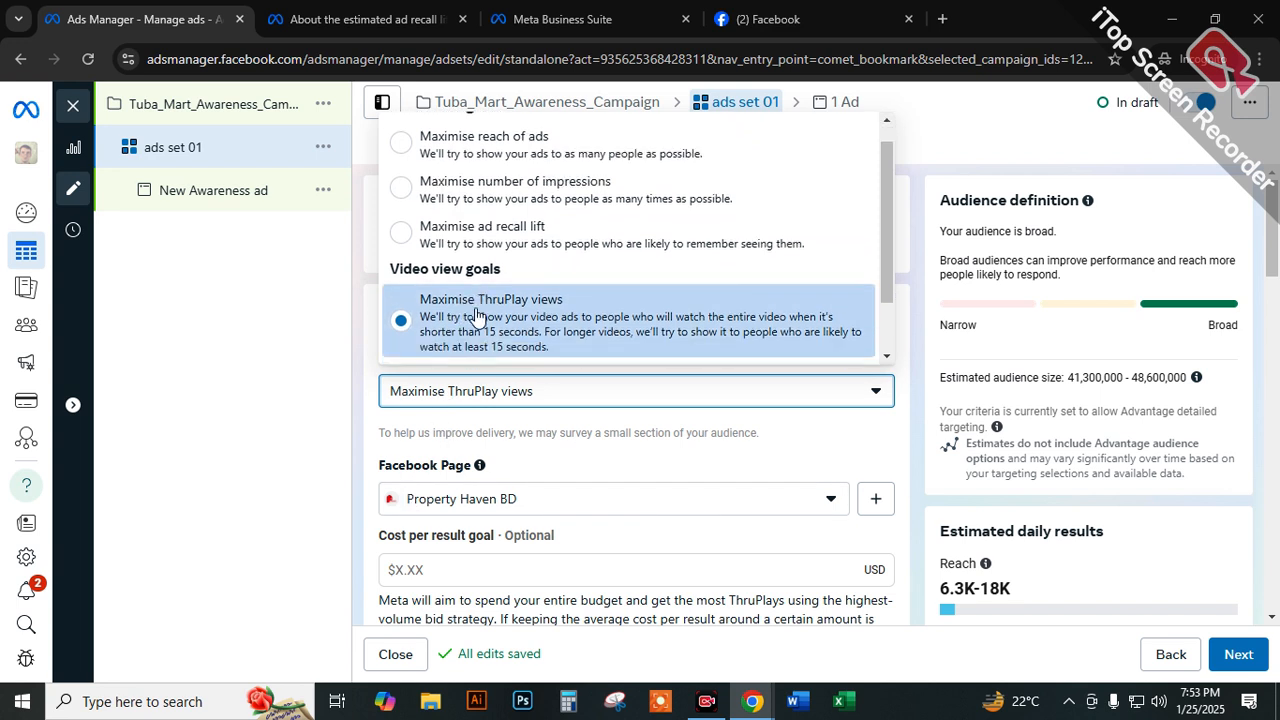
scroll(462, 330, down, 1)
scroll(482, 326, up, 1)
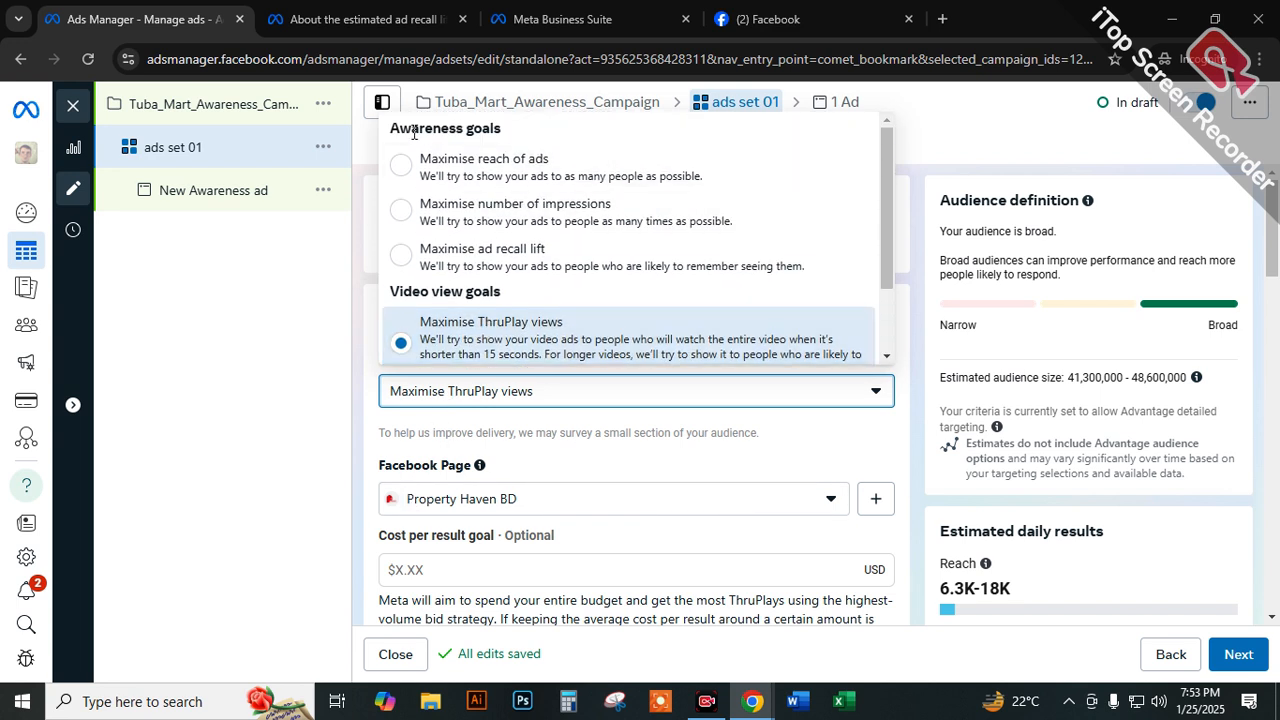
drag(391, 131, 523, 120)
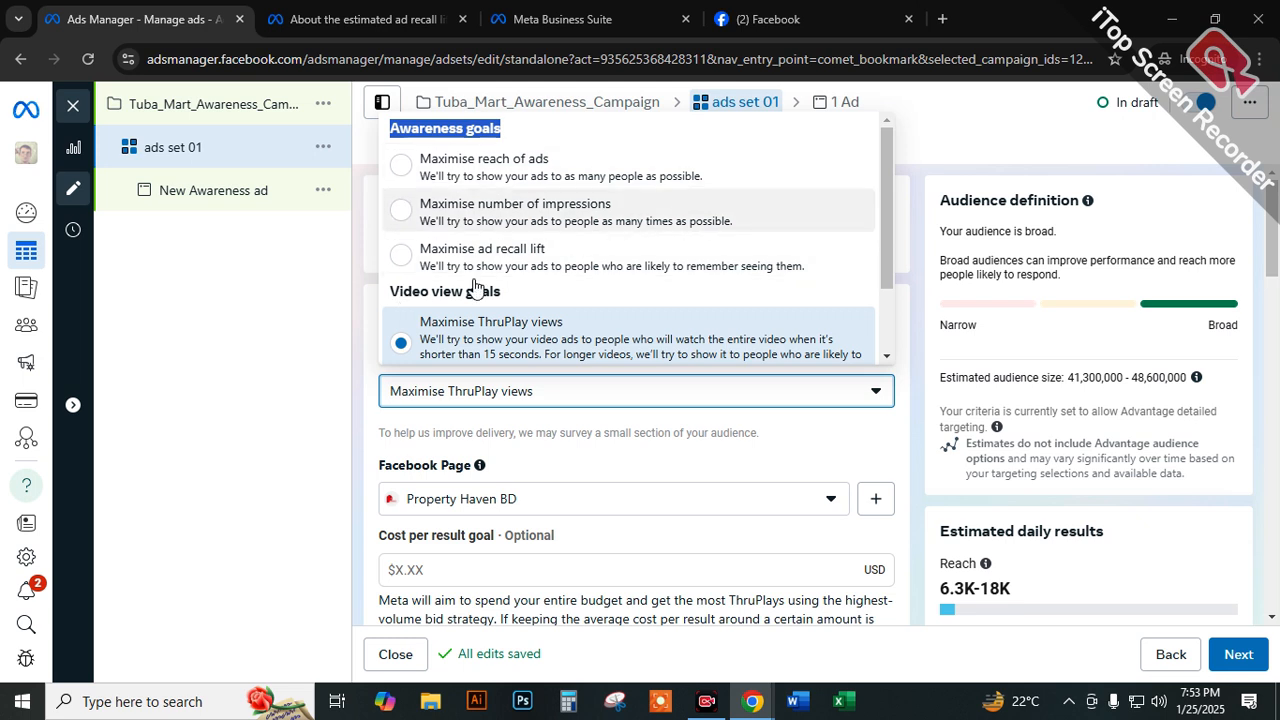
drag(395, 288, 524, 288)
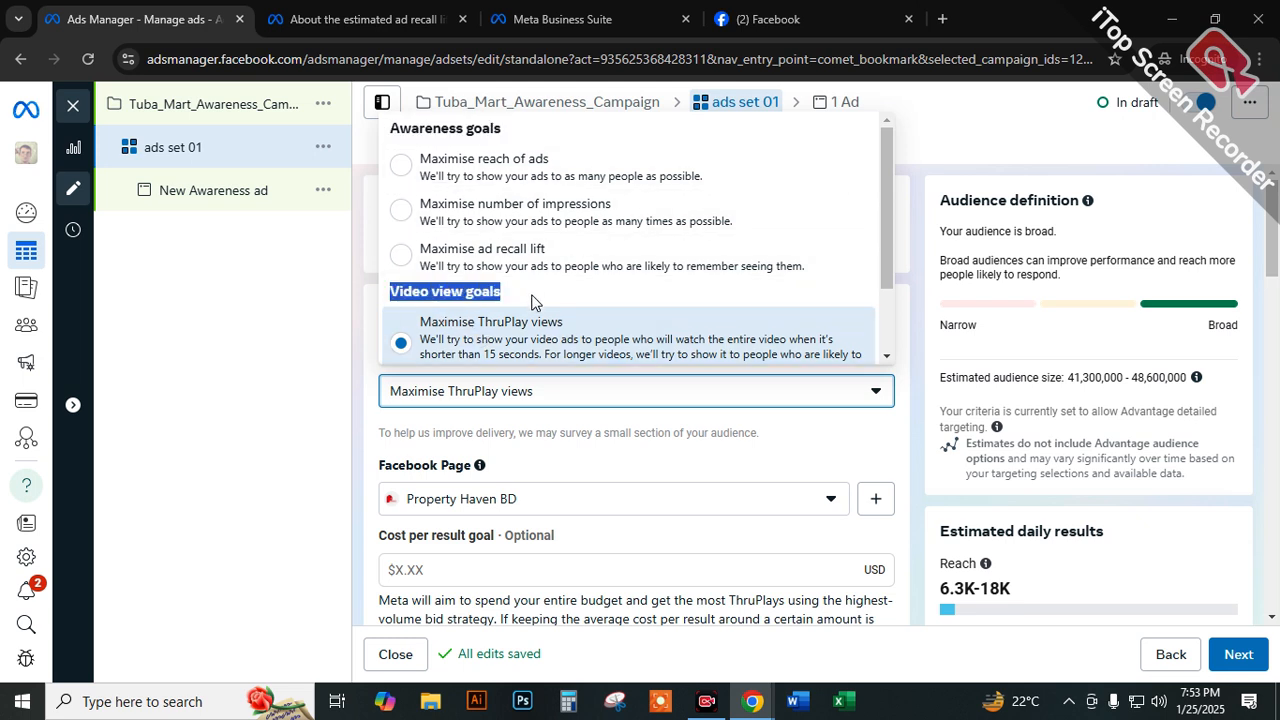
scroll(540, 308, down, 1)
click(351, 321)
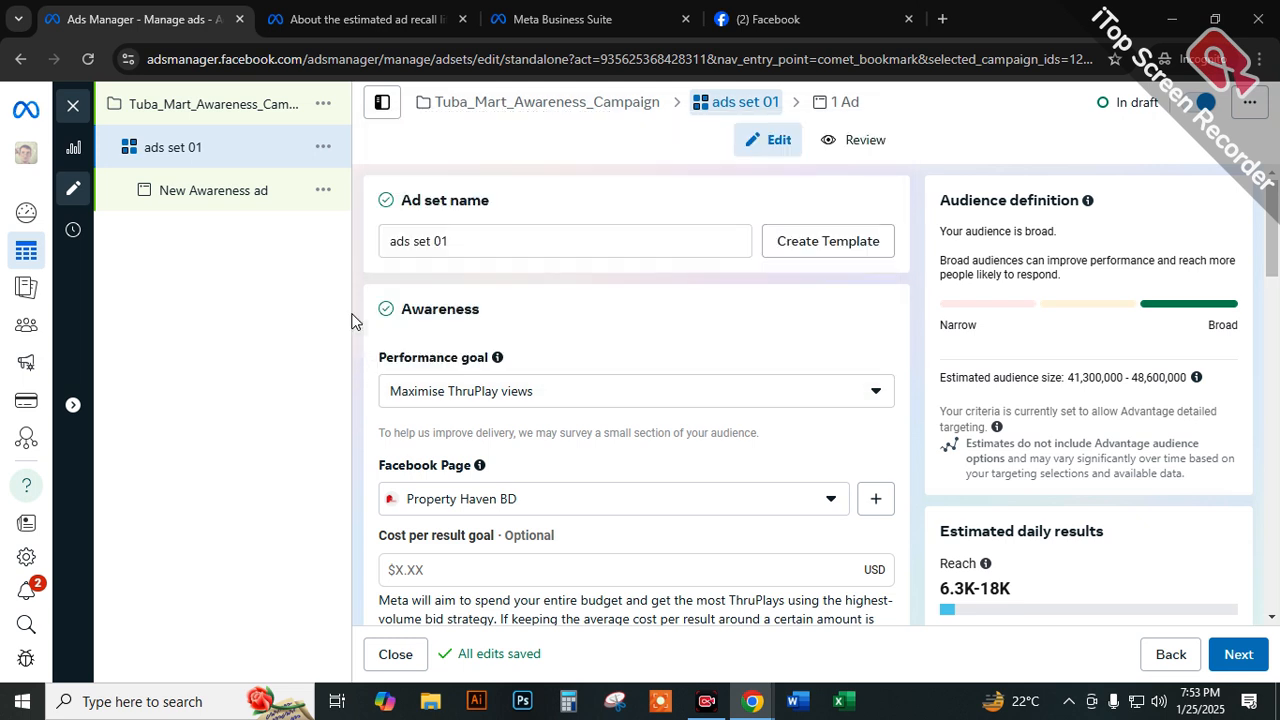
Set the performance goal of ads set 01 to Maximise reach of ads.
click(444, 390)
scroll(430, 300, up, 1)
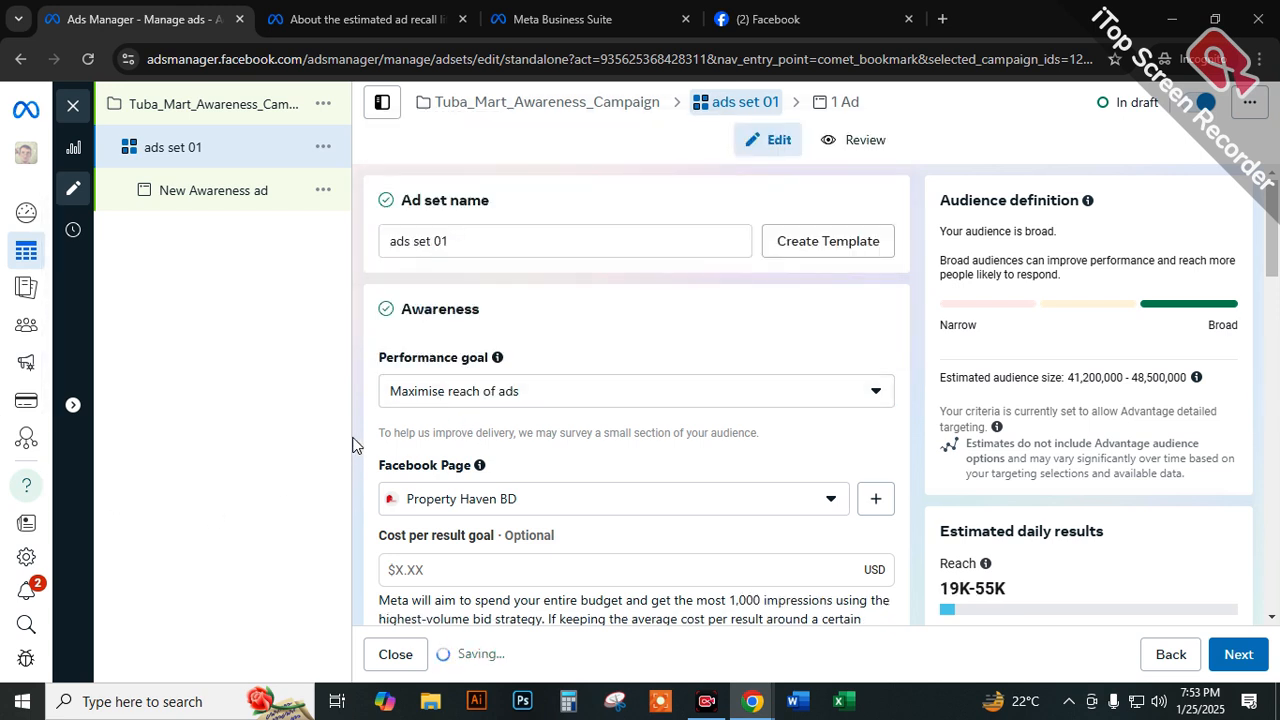
Highlight the "Facebook Page" label, open the Page list and review the Personal Pages and the business account groups below them.
scroll(361, 440, down, 1)
drag(380, 375, 475, 372)
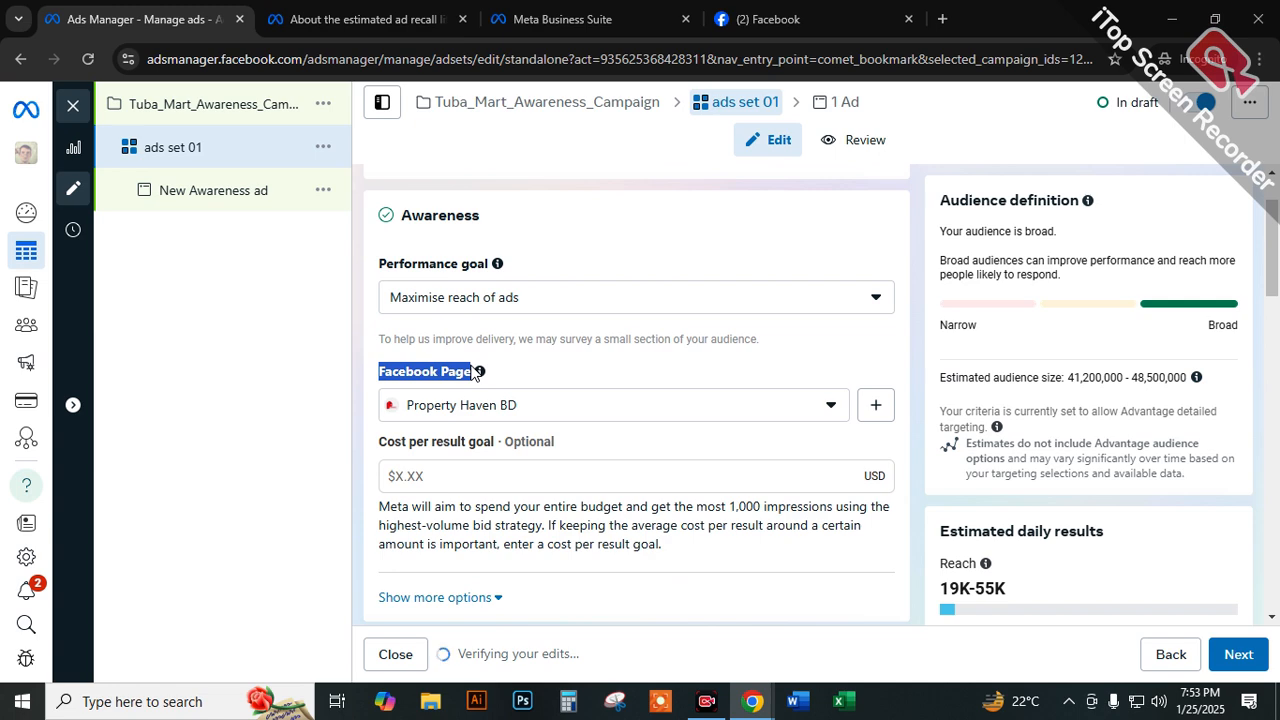
click(468, 408)
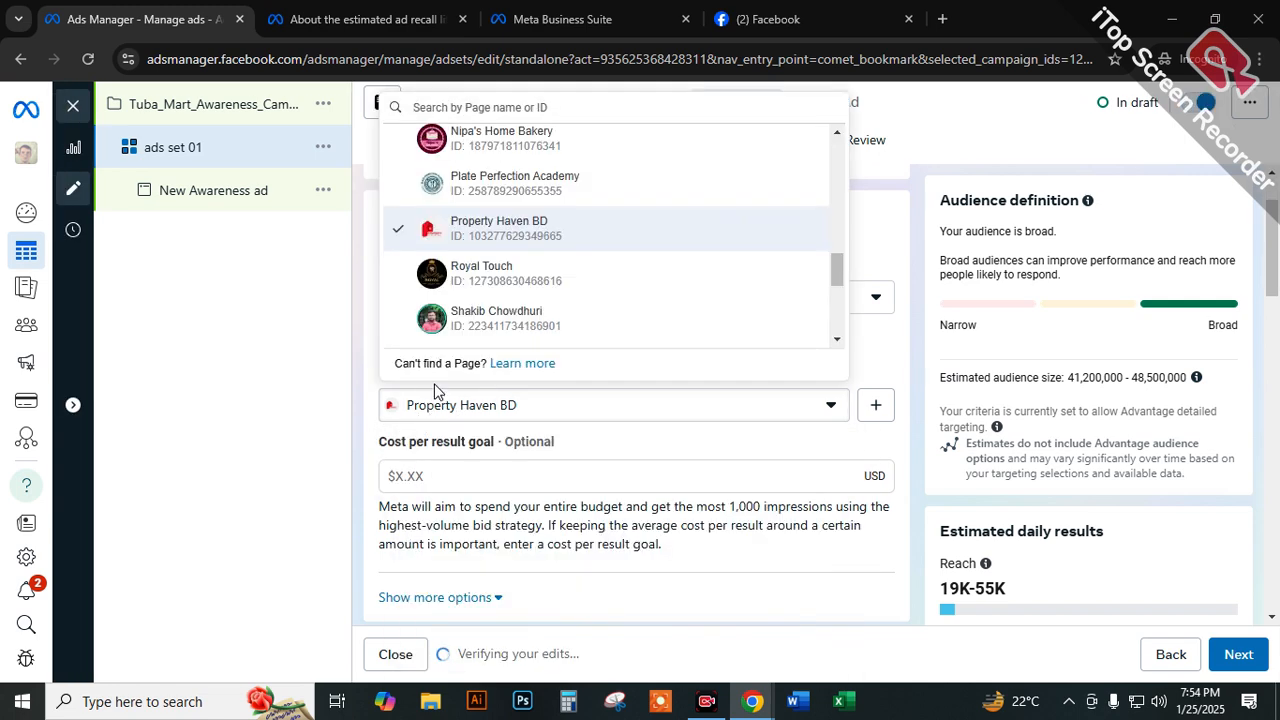
scroll(463, 293, up, 8)
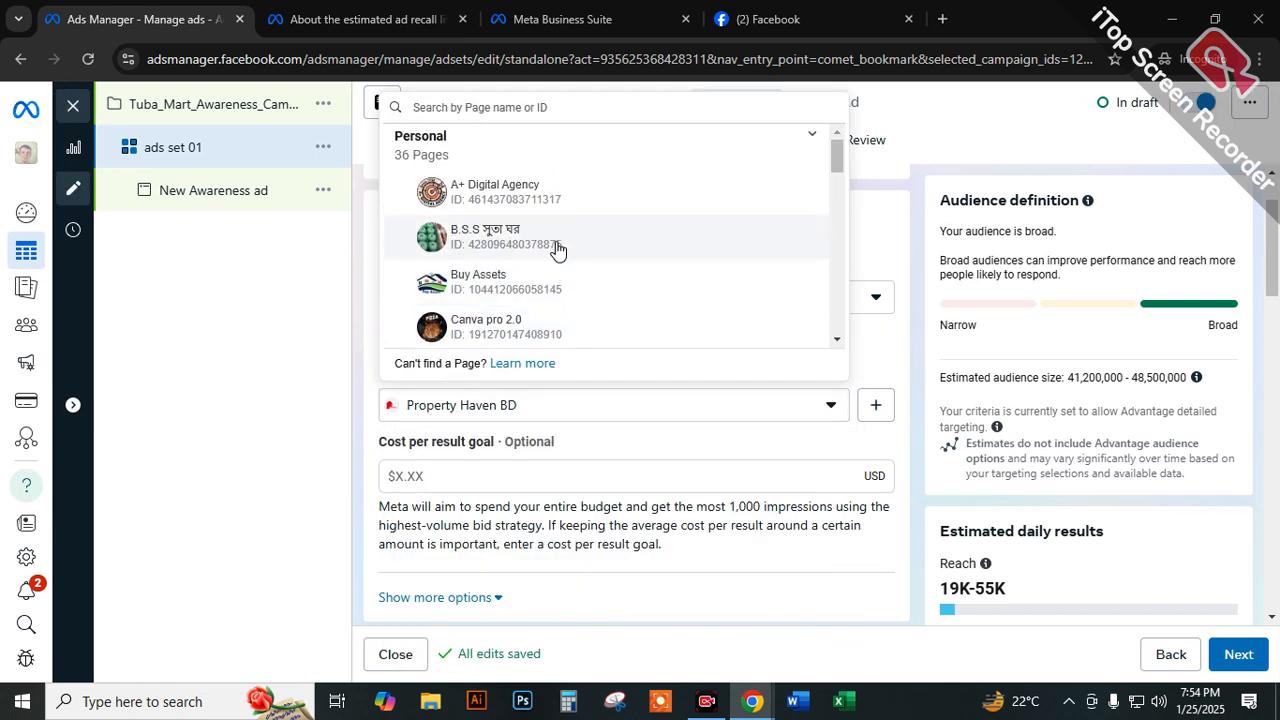
scroll(893, 268, up, 1)
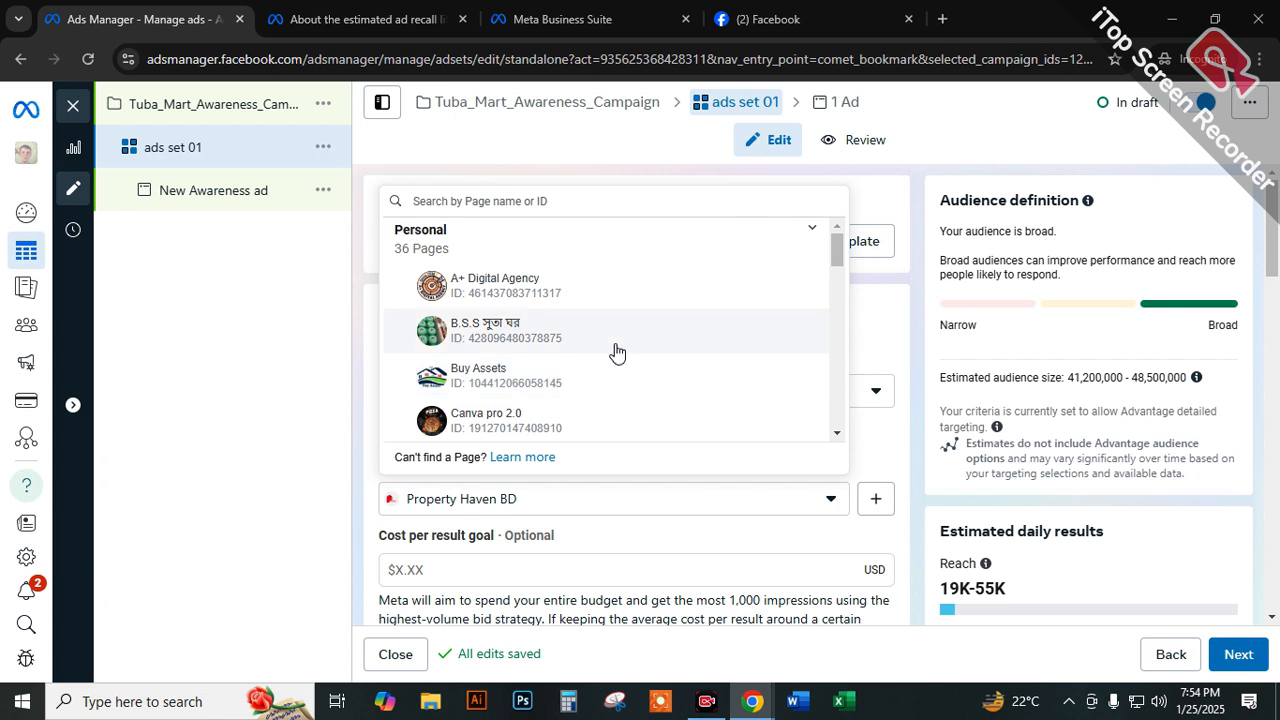
scroll(614, 351, down, 2)
scroll(616, 351, down, 6)
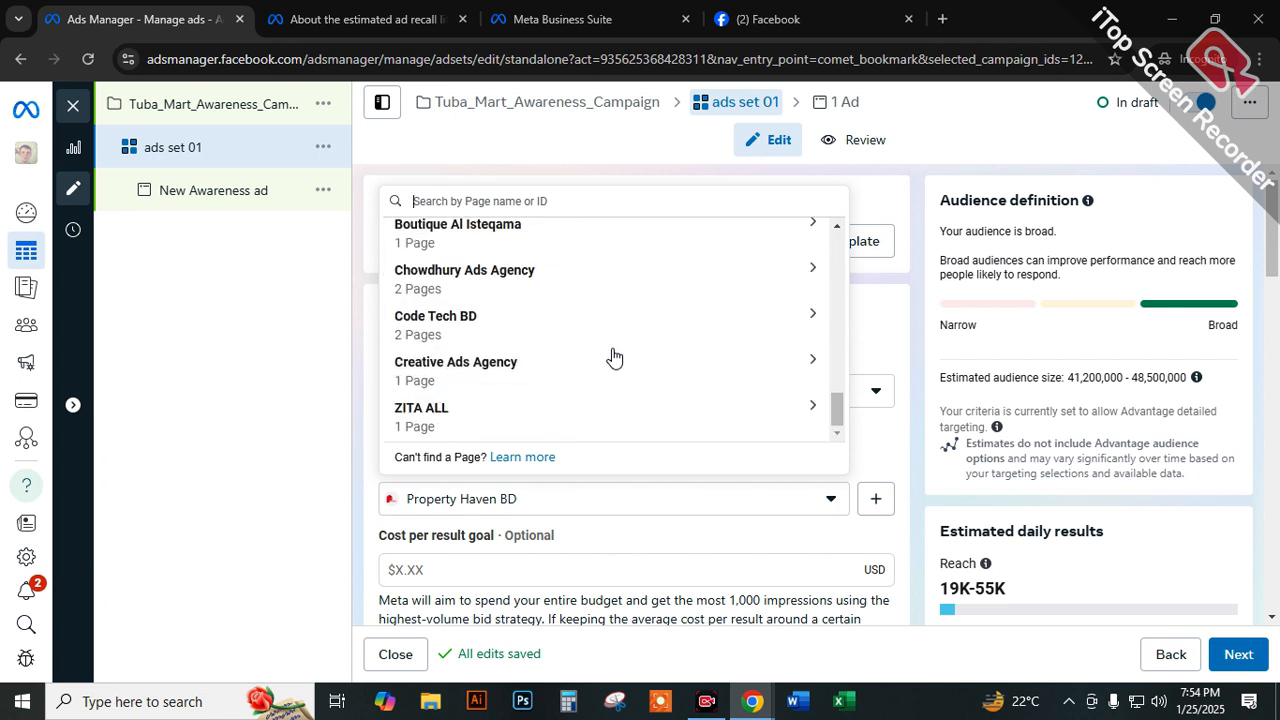
scroll(614, 358, up, 8)
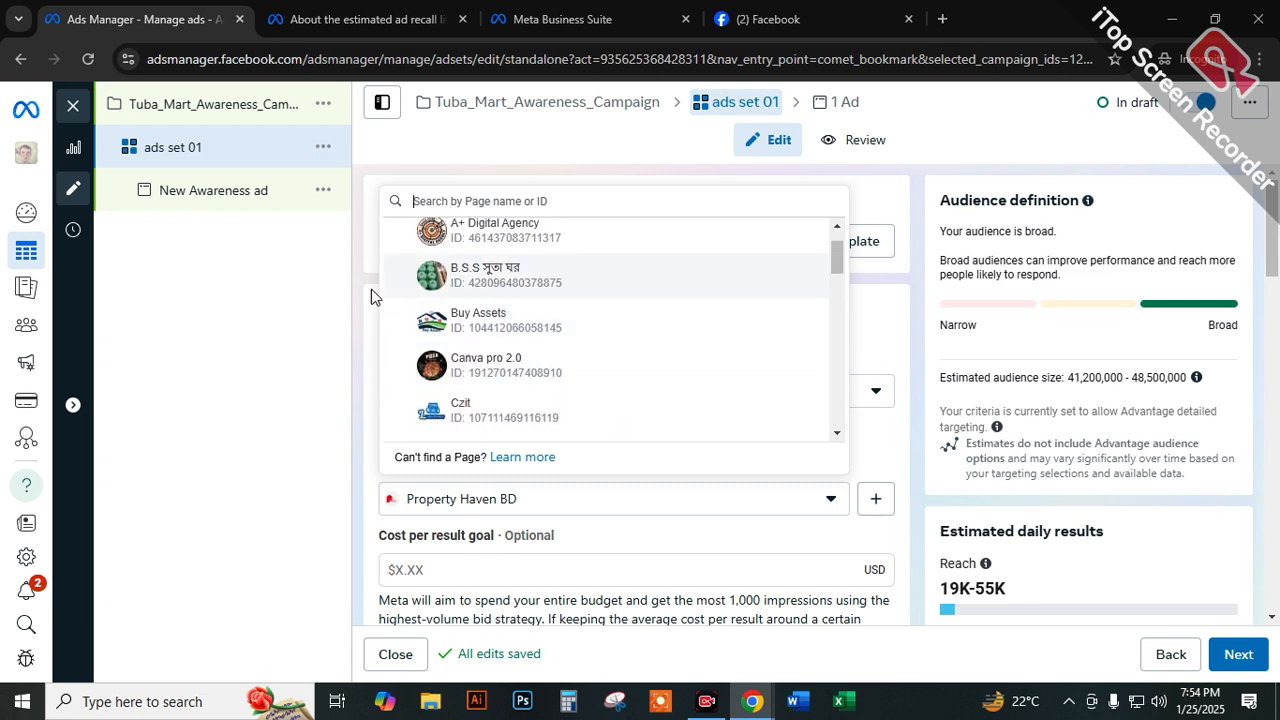
scroll(431, 282, up, 1)
scroll(425, 290, down, 2)
scroll(412, 270, up, 2)
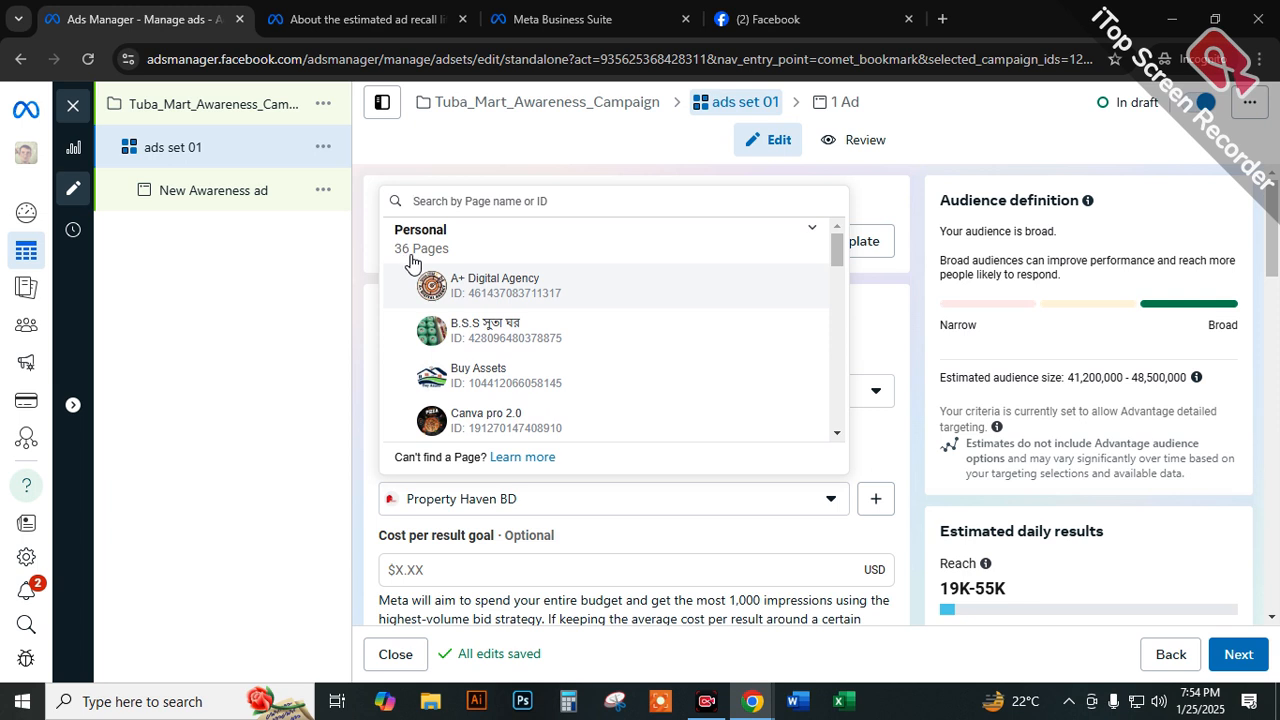
scroll(514, 317, down, 15)
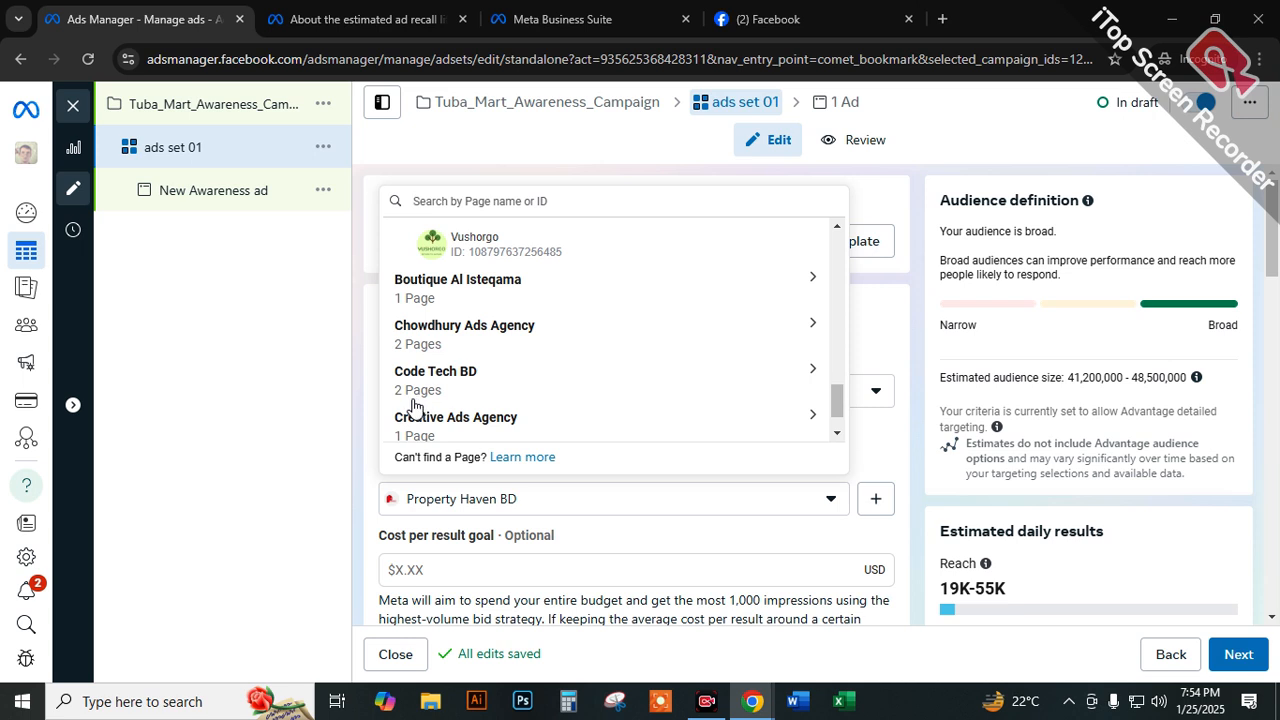
scroll(447, 432, down, 1)
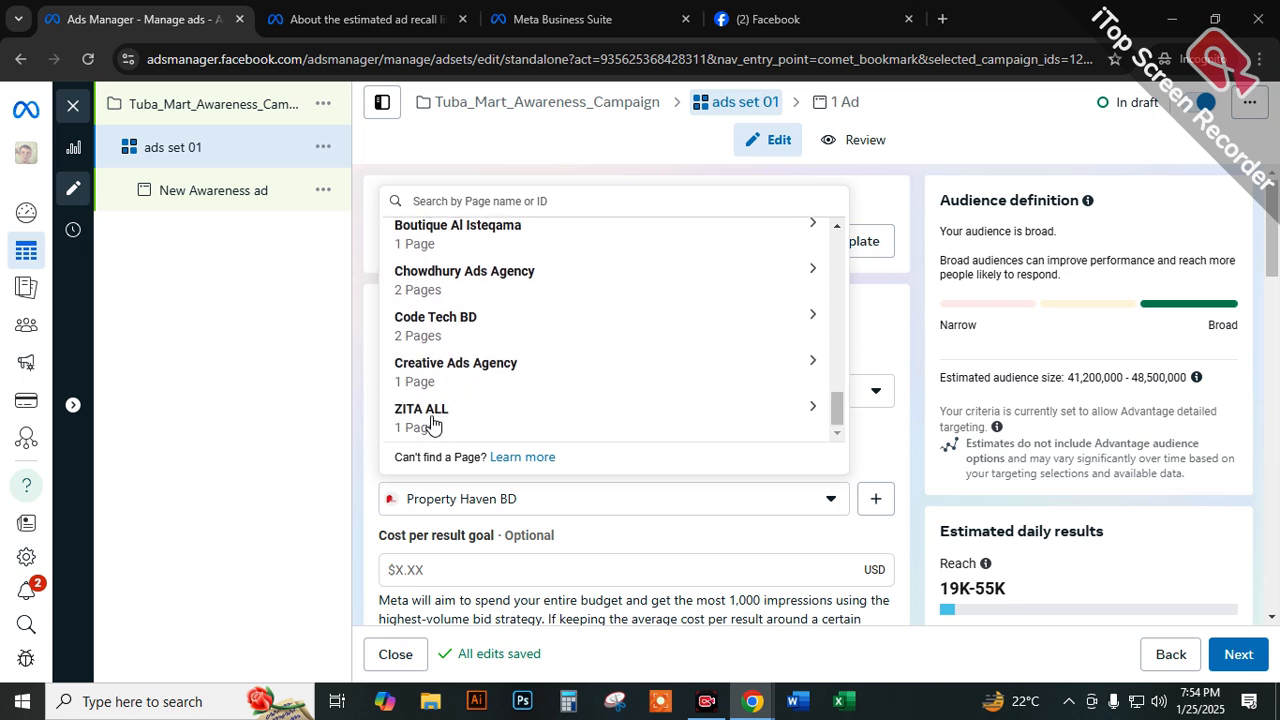
Go through the Page list again, comparing the Pages under Personal with business groups such as Boutique Al Isteqama, Creative Ads Agency and ZITA ALL.
scroll(432, 425, up, 5)
scroll(465, 380, up, 3)
scroll(485, 350, up, 10)
scroll(485, 350, down, 12)
scroll(481, 352, down, 5)
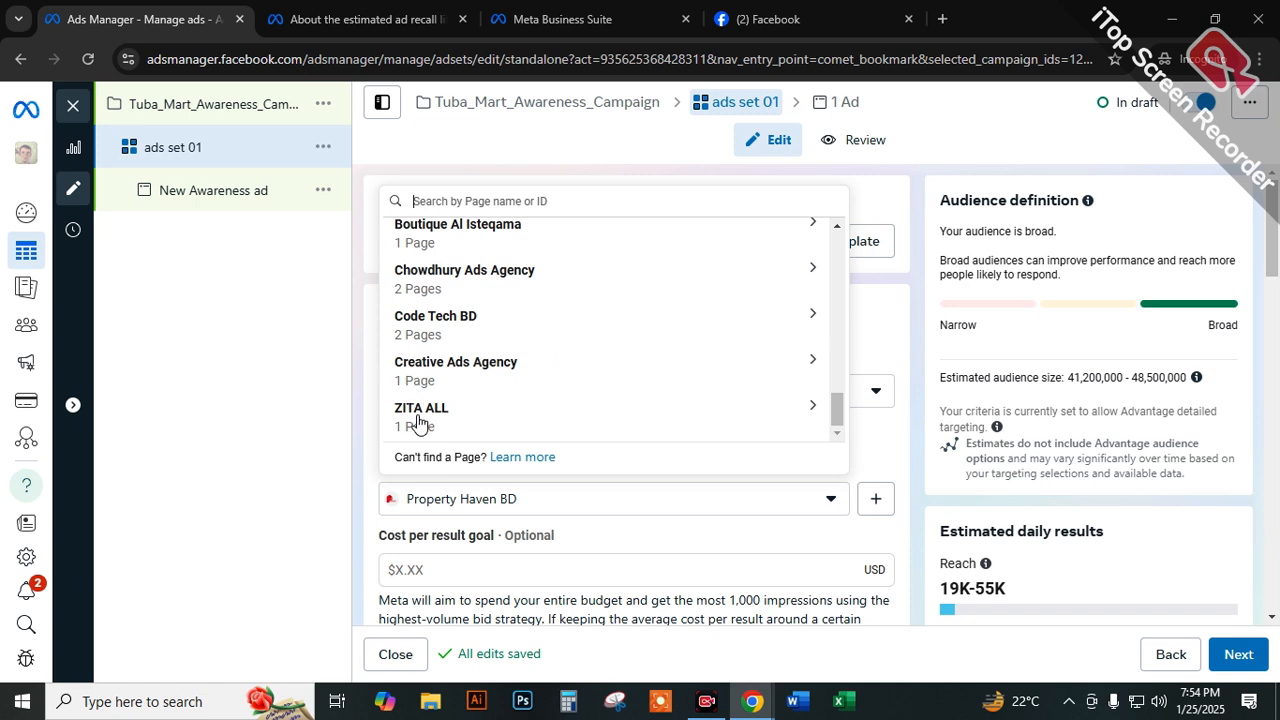
scroll(420, 400, up, 15)
scroll(433, 378, down, 15)
scroll(418, 258, up, 1)
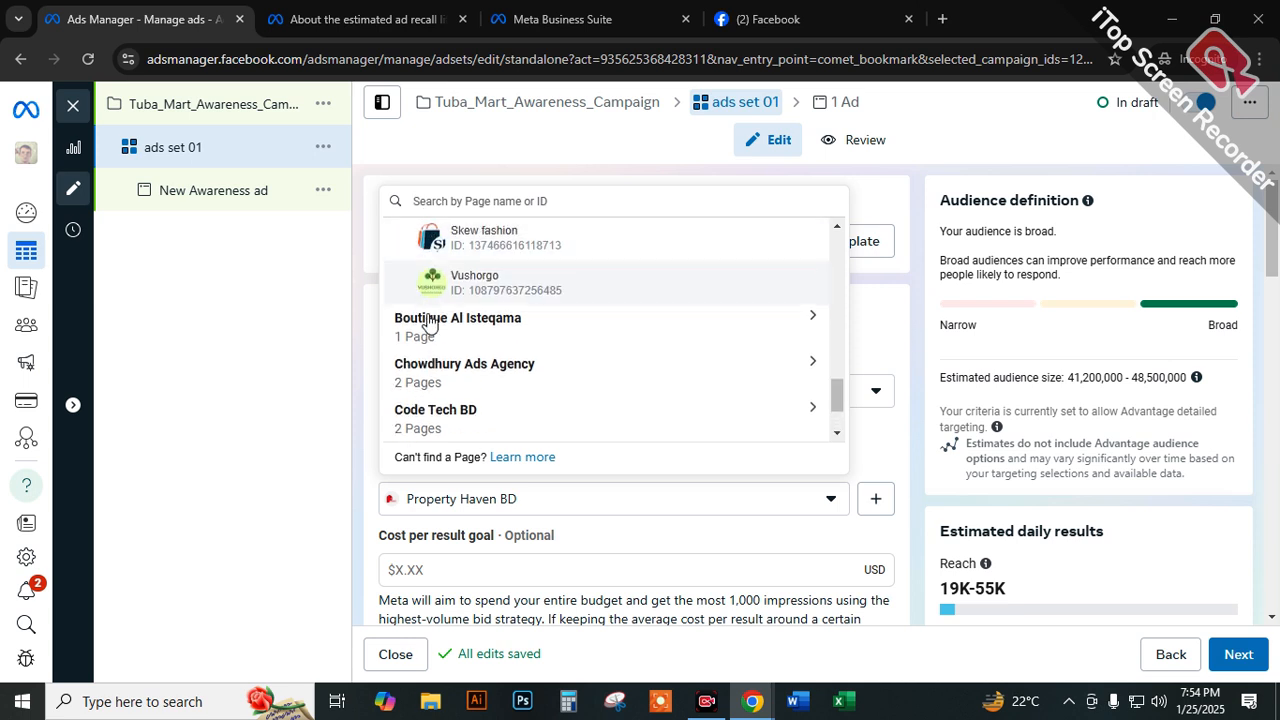
scroll(508, 386, down, 1)
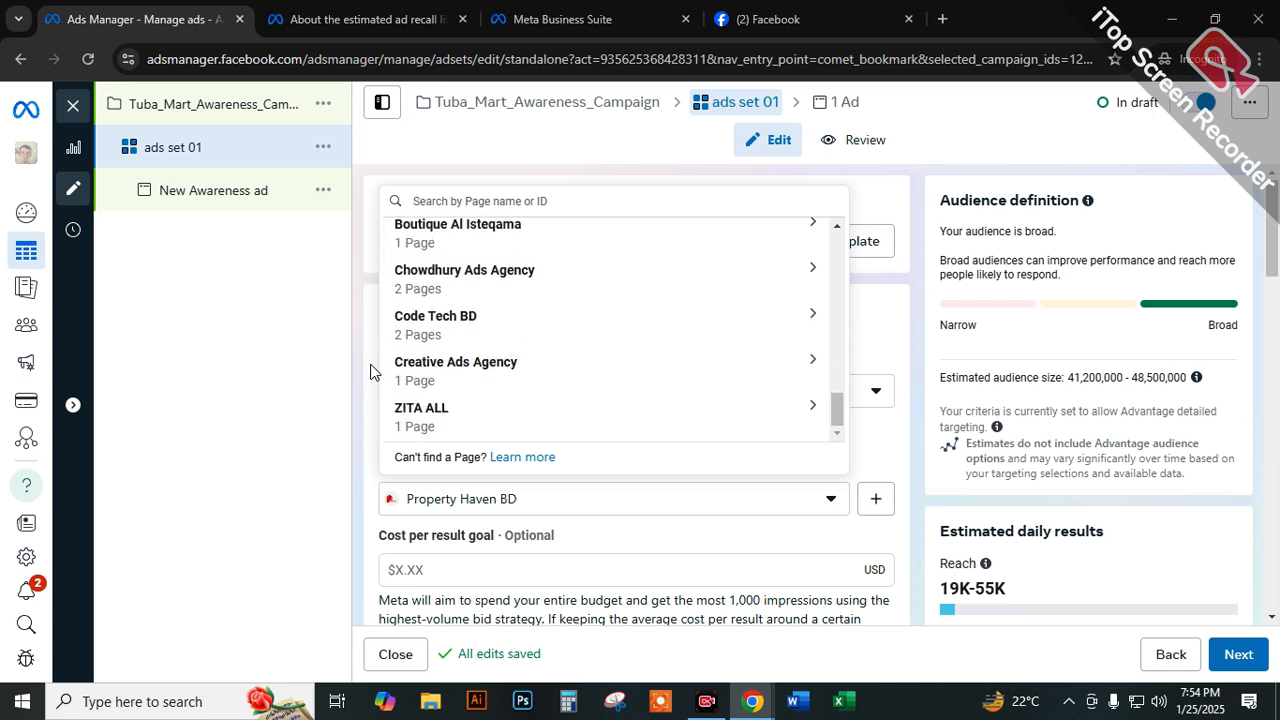
scroll(423, 363, up, 5)
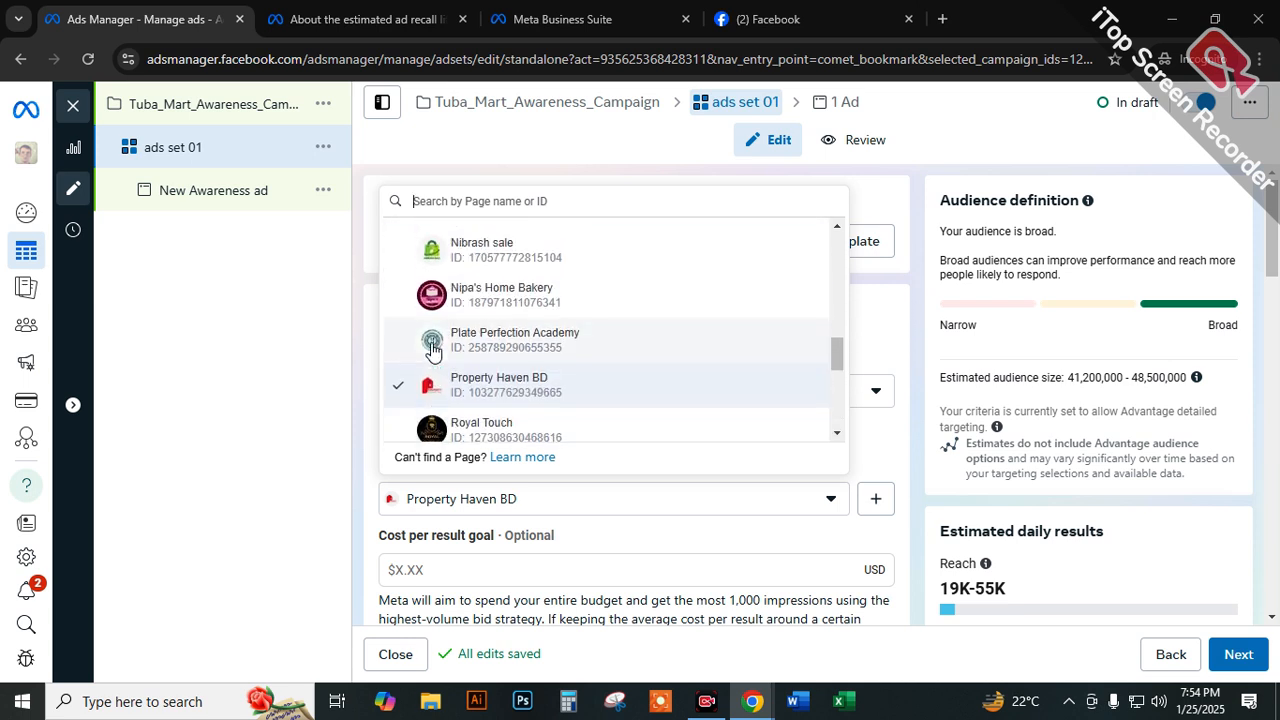
scroll(400, 370, down, 5)
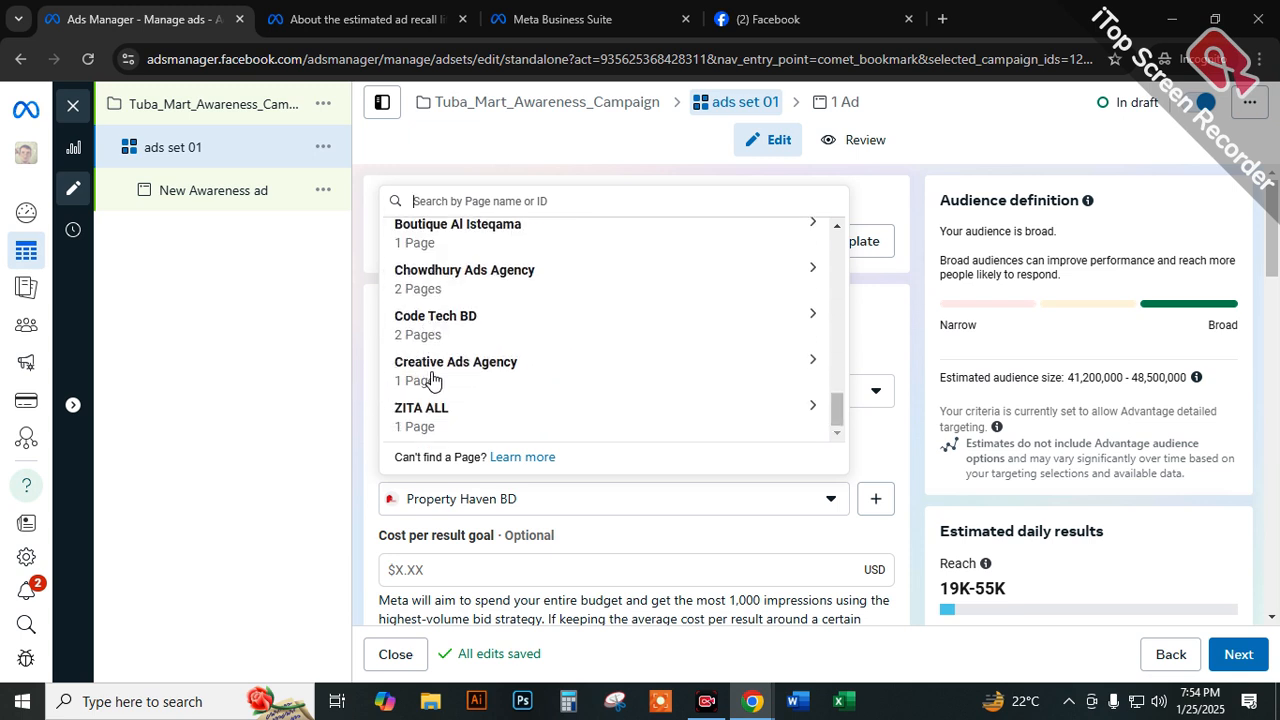
scroll(430, 377, up, 2)
scroll(490, 372, up, 2)
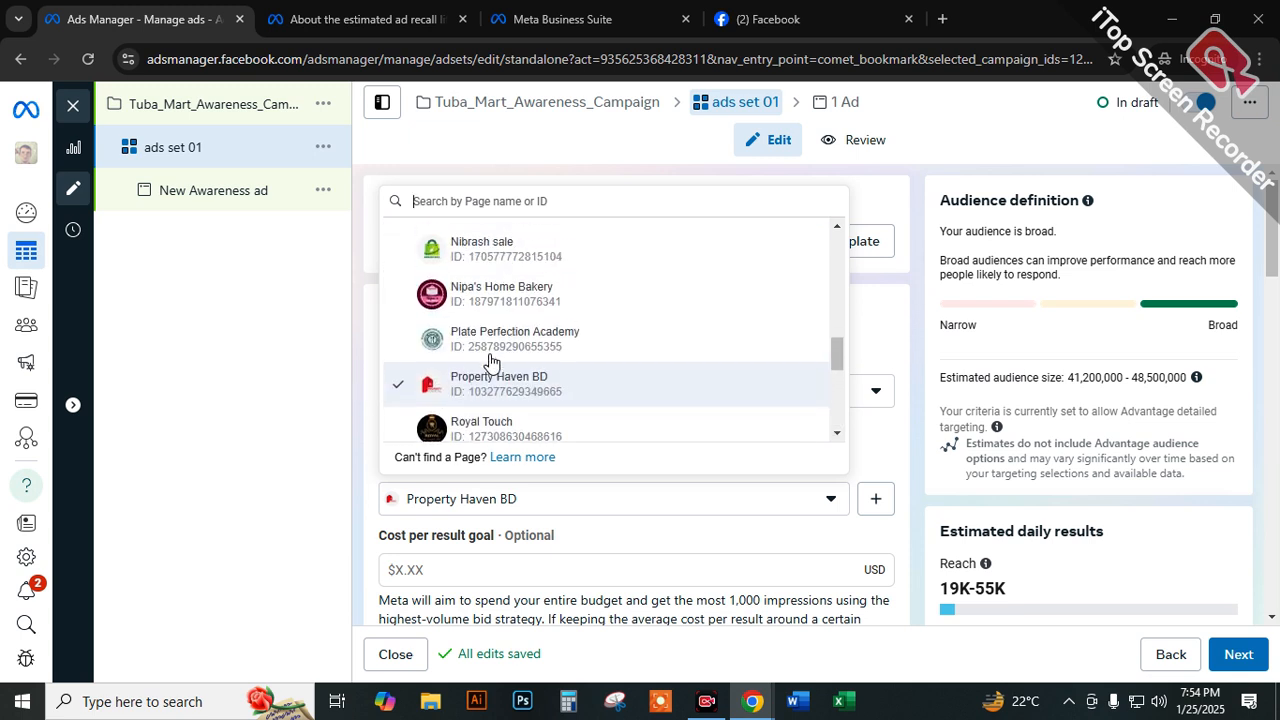
Set the Facebook Page of ads set 01 to Tuba Mart from the Creative Ads Agency group.
scroll(490, 365, up, 2)
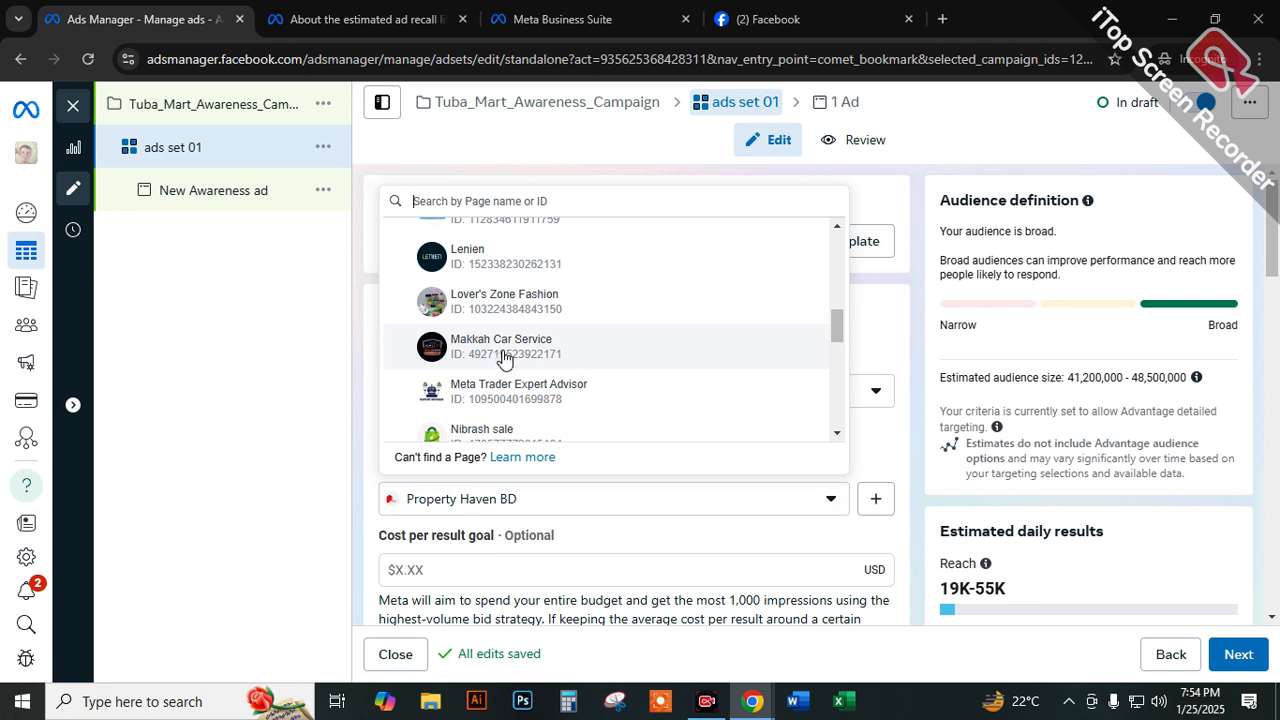
scroll(495, 355, up, 2)
scroll(458, 408, up, 5)
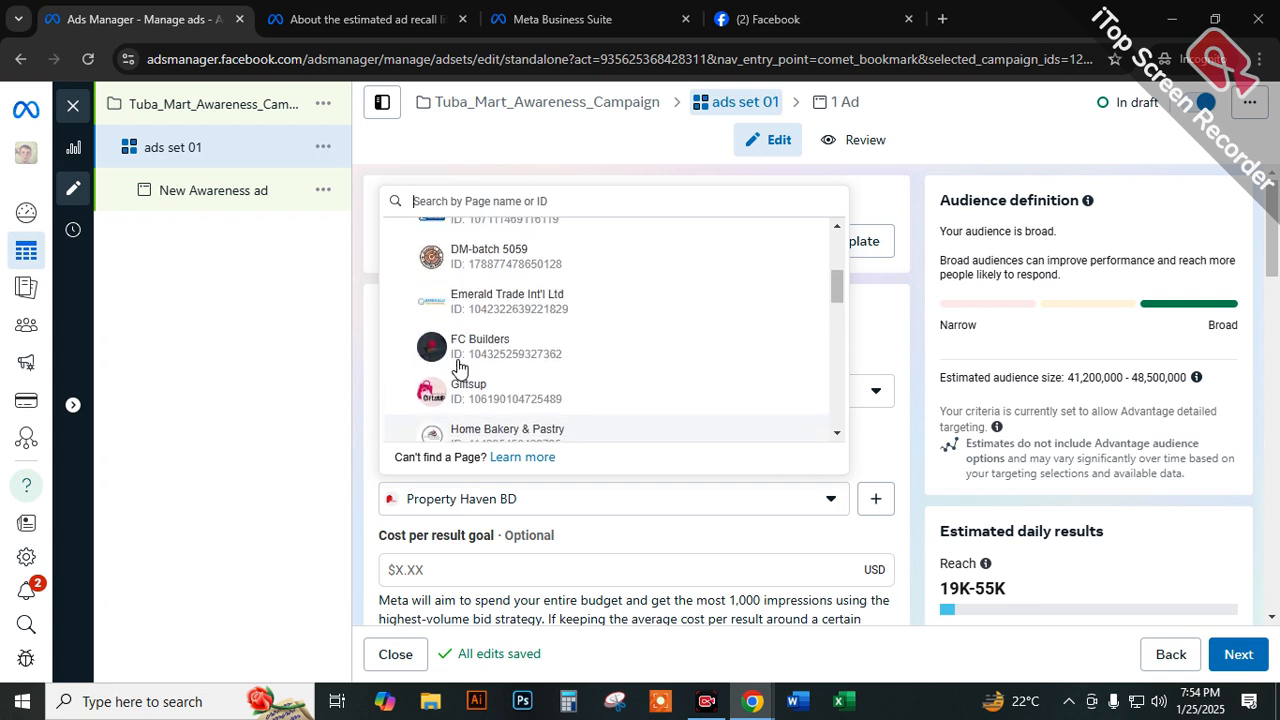
scroll(460, 347, up, 1)
scroll(549, 331, down, 6)
scroll(549, 331, down, 8)
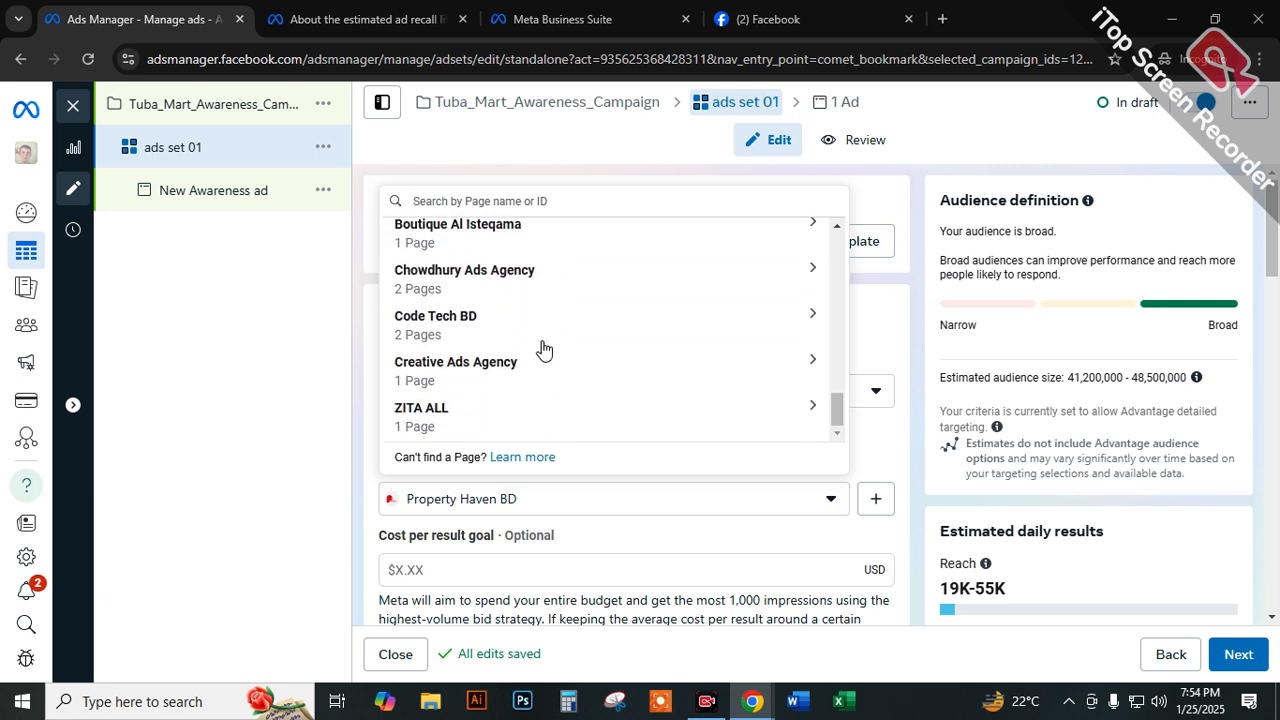
click(448, 377)
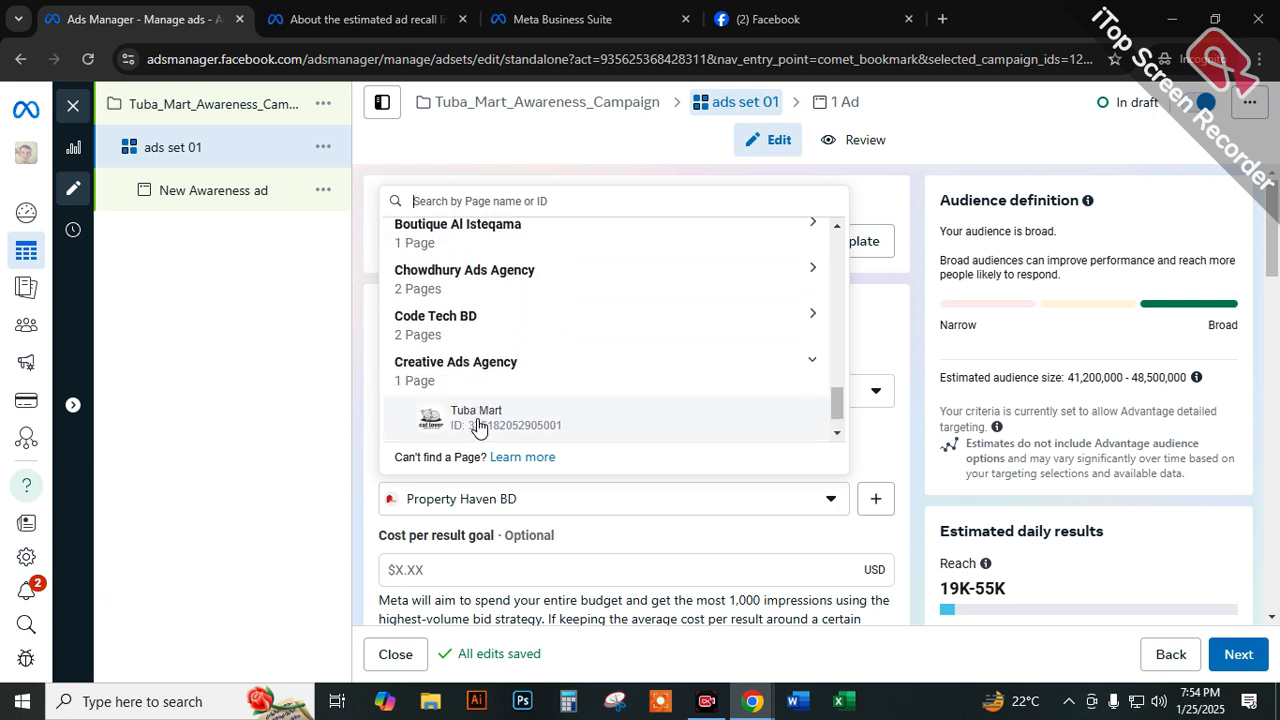
click(477, 420)
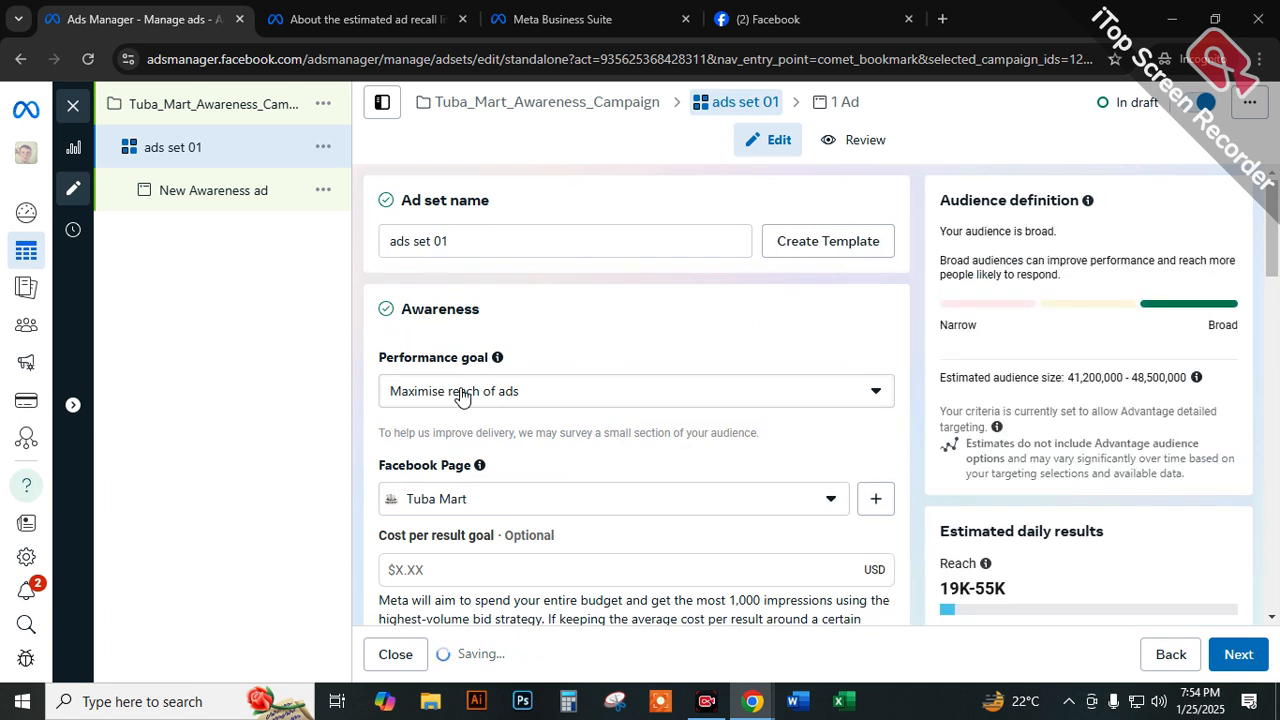
Highlight the "Facebook Page" label and the "Cost per result goal - Optional" label in the Awareness section.
drag(377, 470, 478, 467)
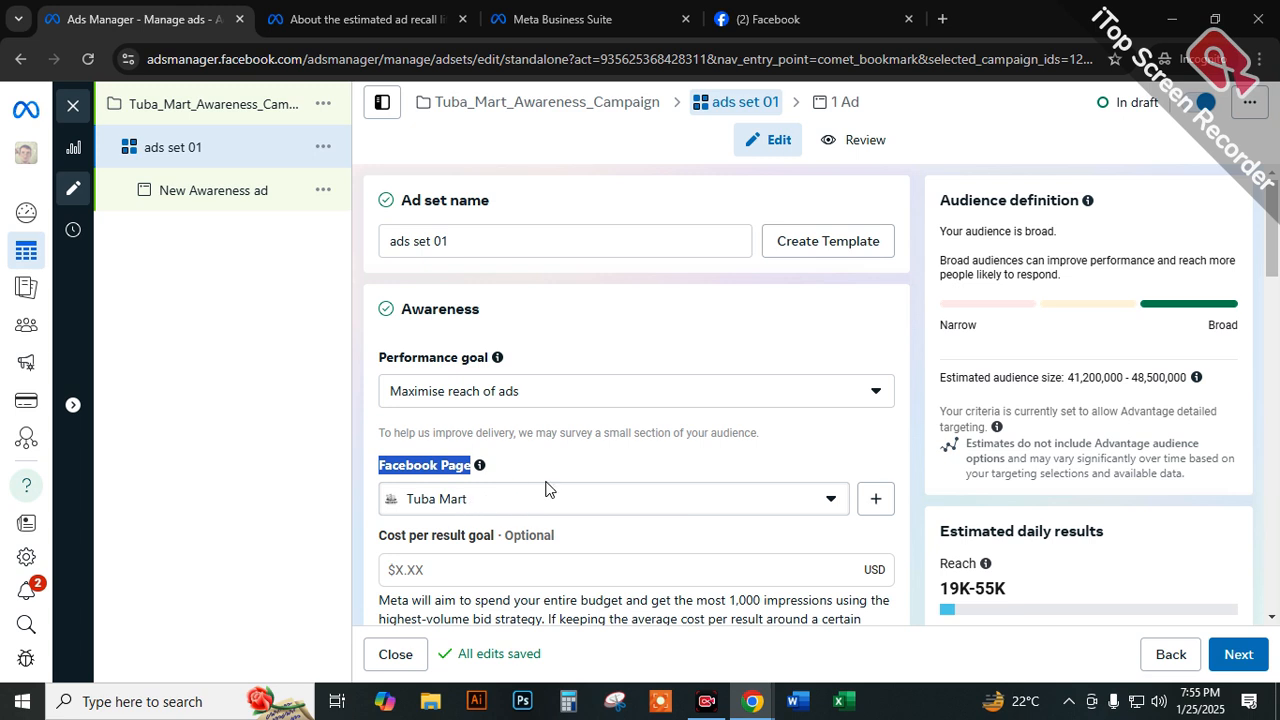
scroll(543, 489, down, 1)
click(371, 447)
drag(371, 447, 563, 445)
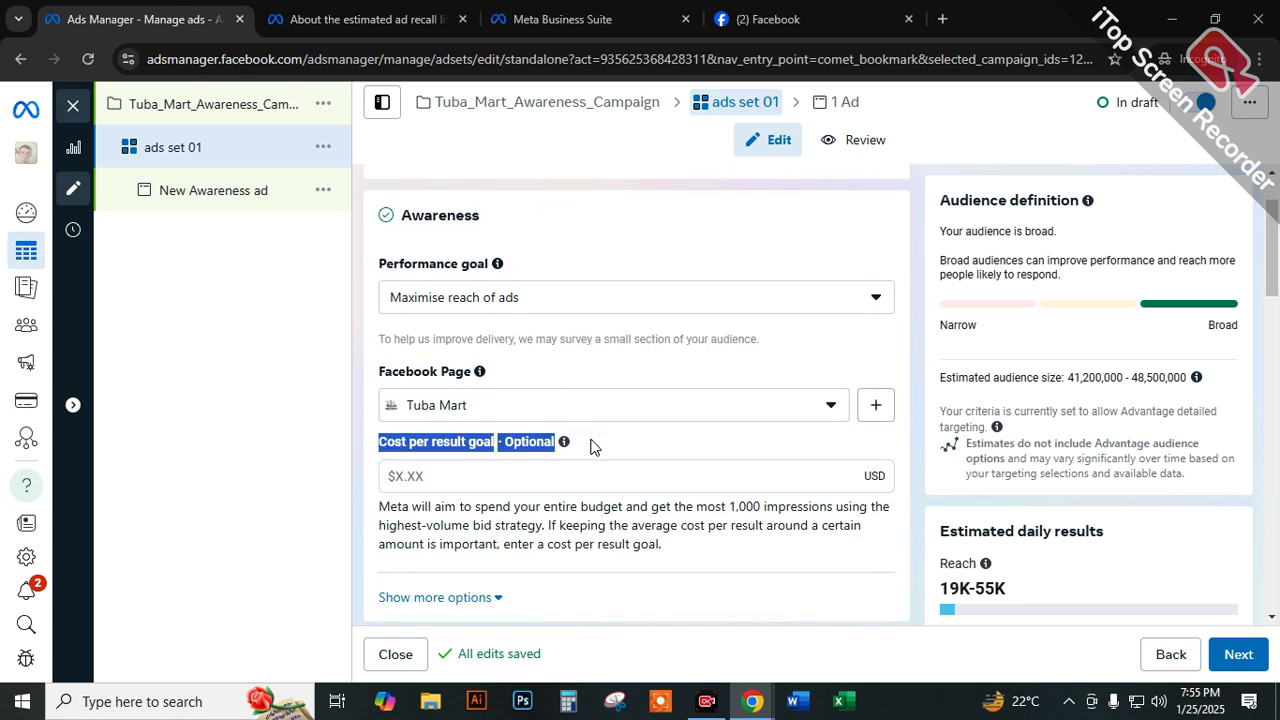
click(590, 447)
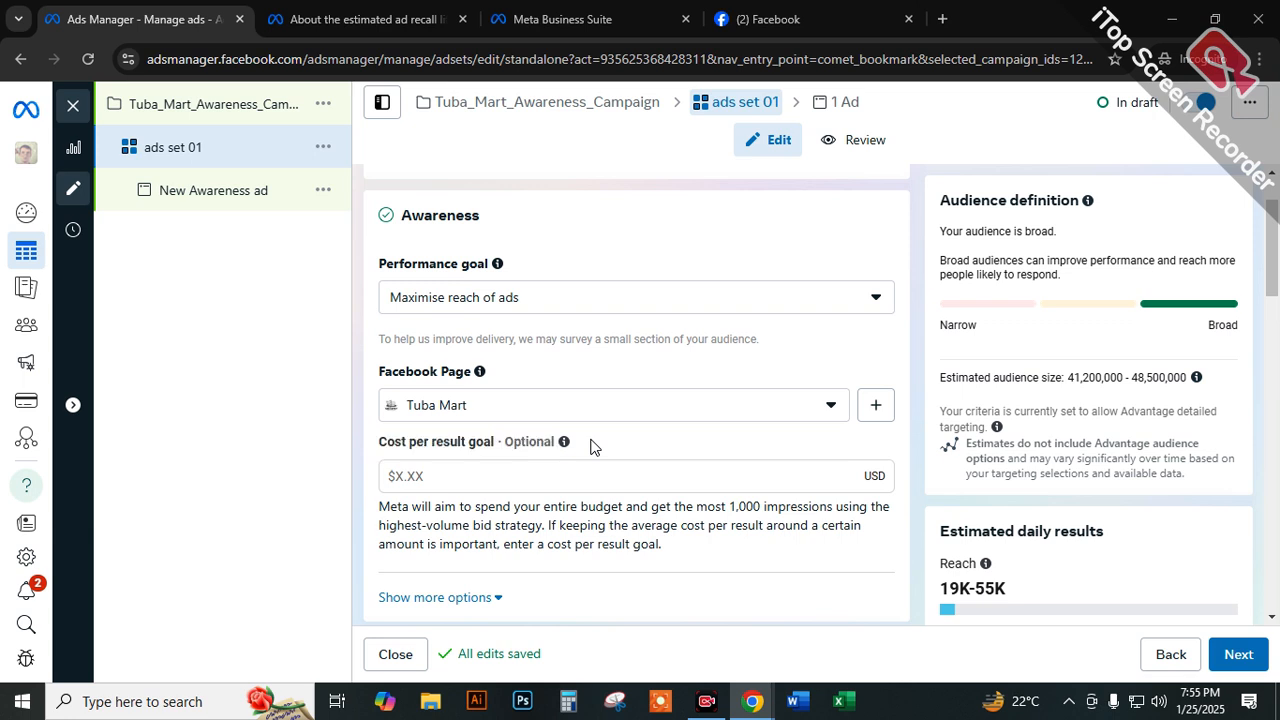
Try a cost per result goal of $2.00, clear the value again and highlight the "Cost per result goal" label.
scroll(540, 440, down, 1)
click(432, 380)
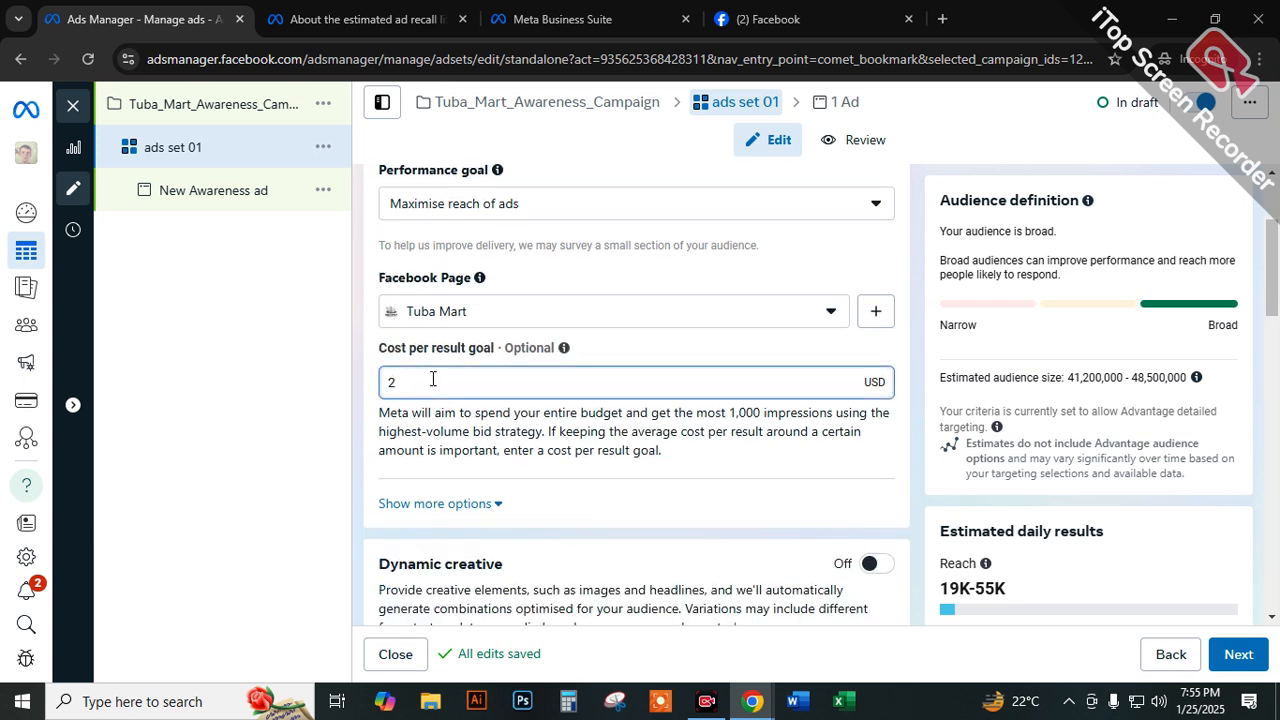
text(2)
click(368, 362)
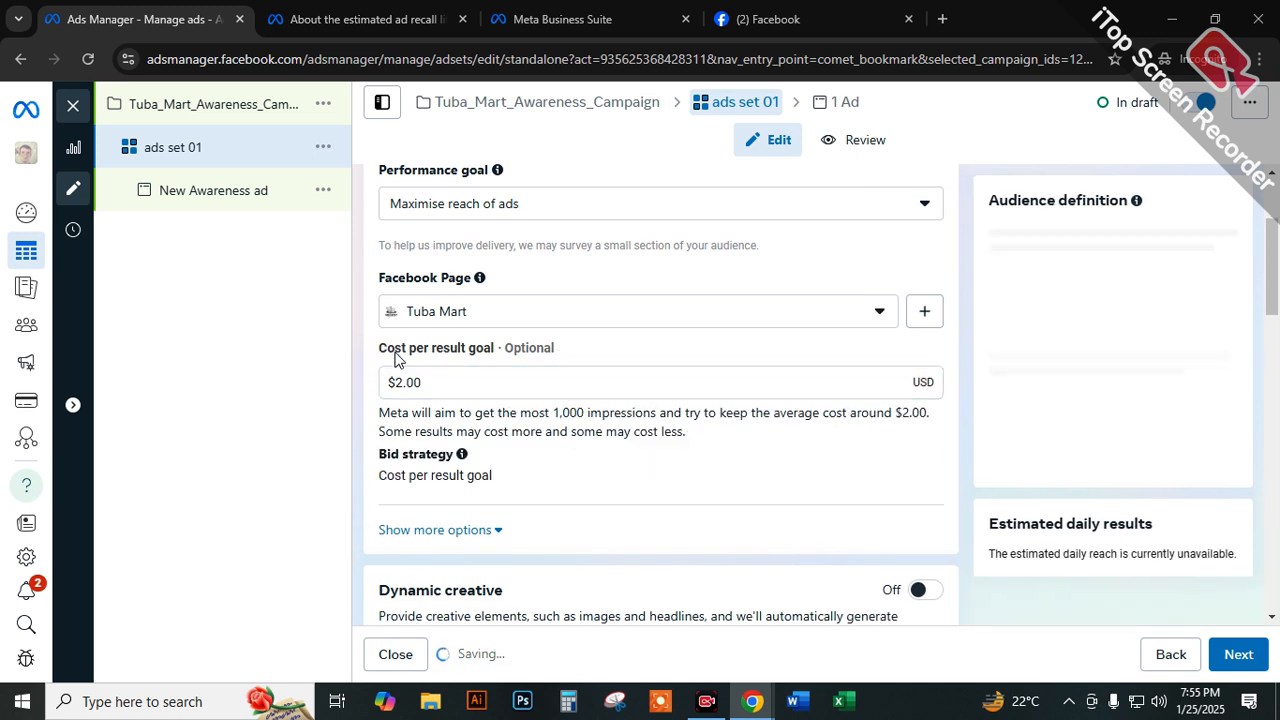
drag(414, 382, 363, 385)
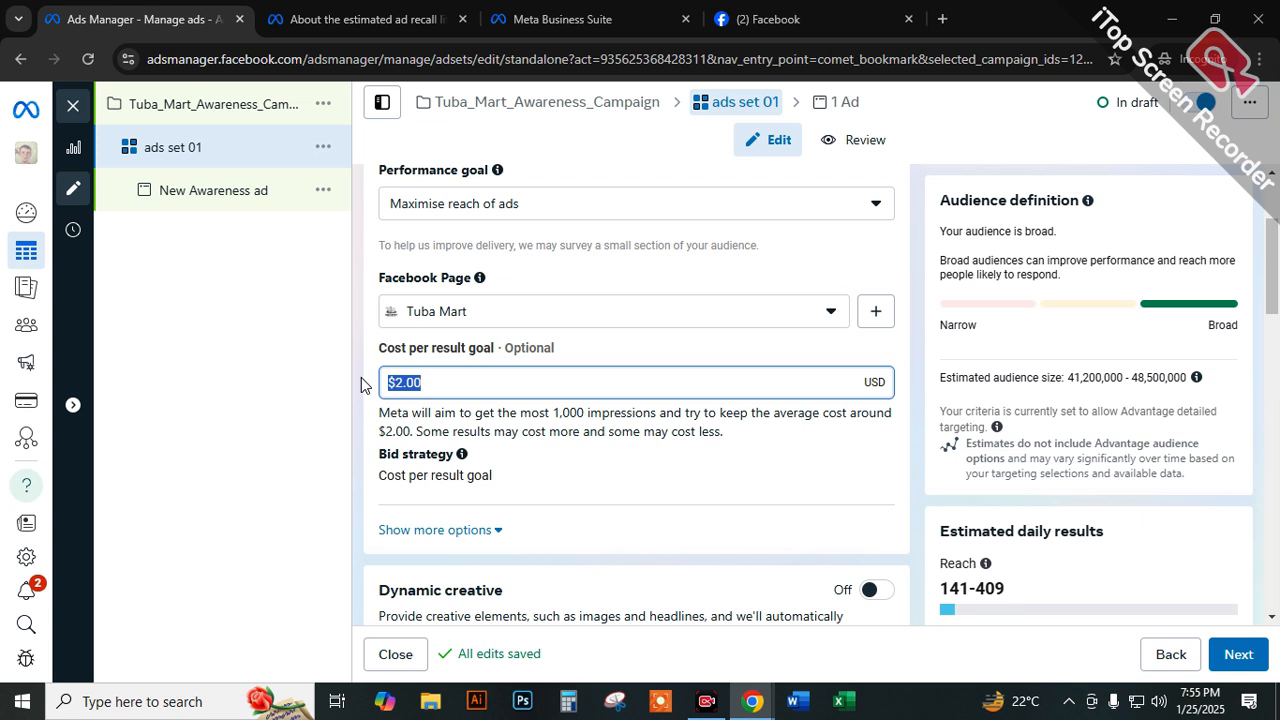
key(BackSpace)
click(361, 377)
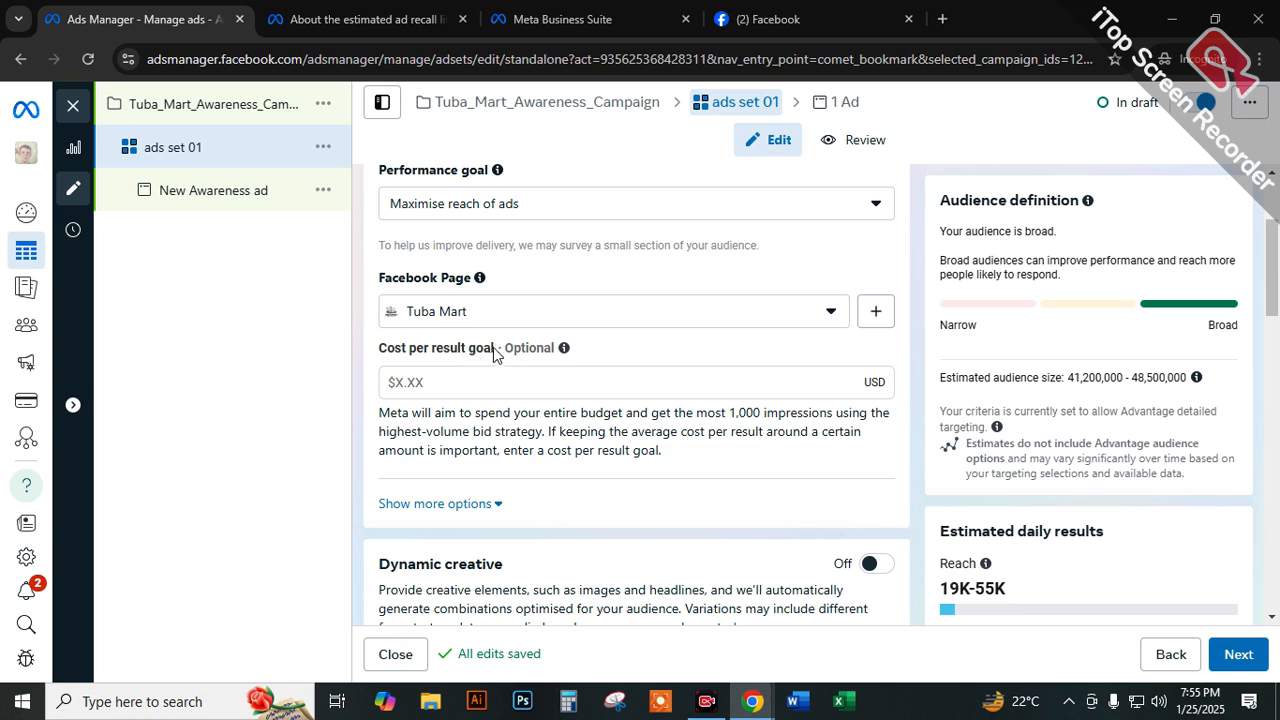
drag(491, 354, 383, 360)
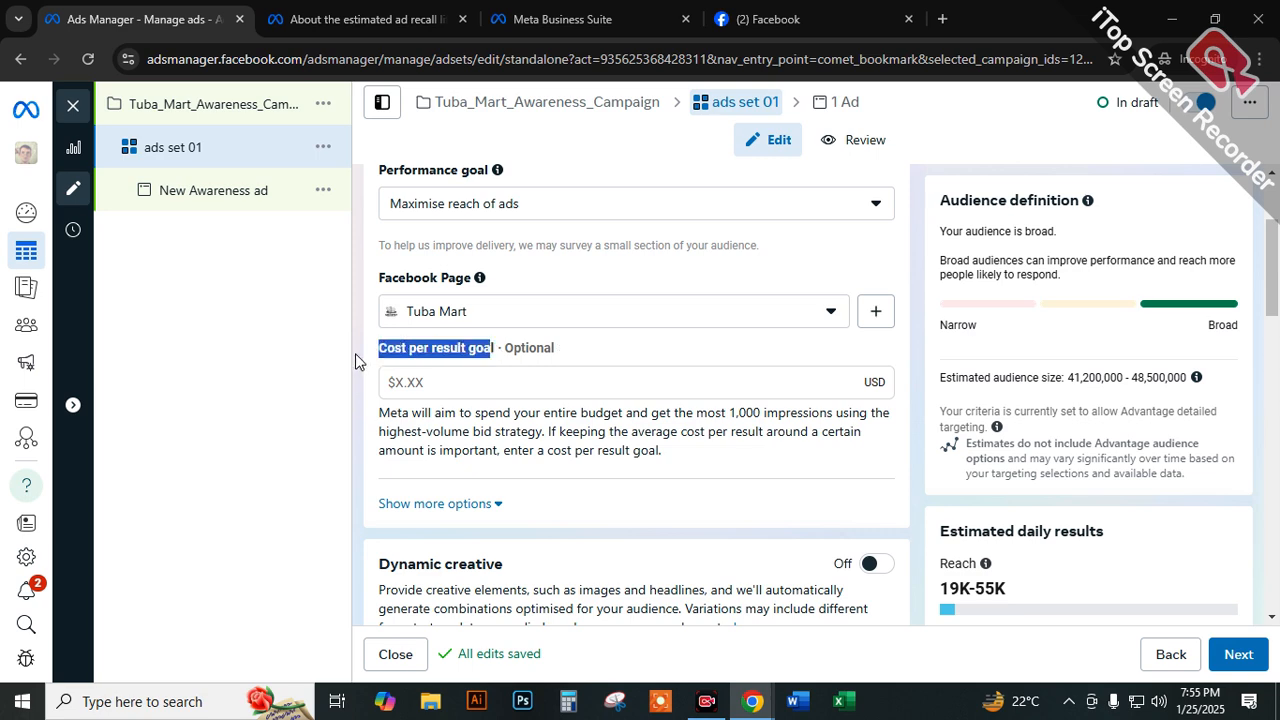
Turn on Dynamic creative for ads set 01 and accept the explanation of how it creates ads.
scroll(409, 357, down, 2)
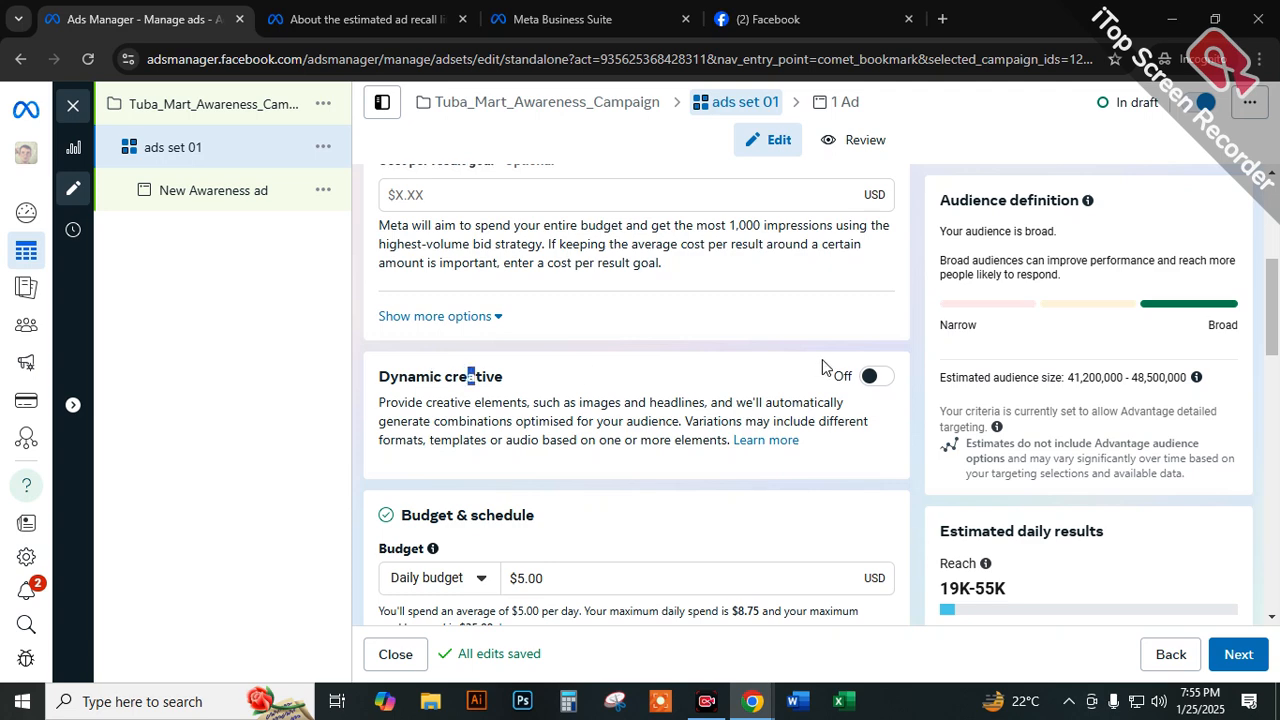
click(866, 376)
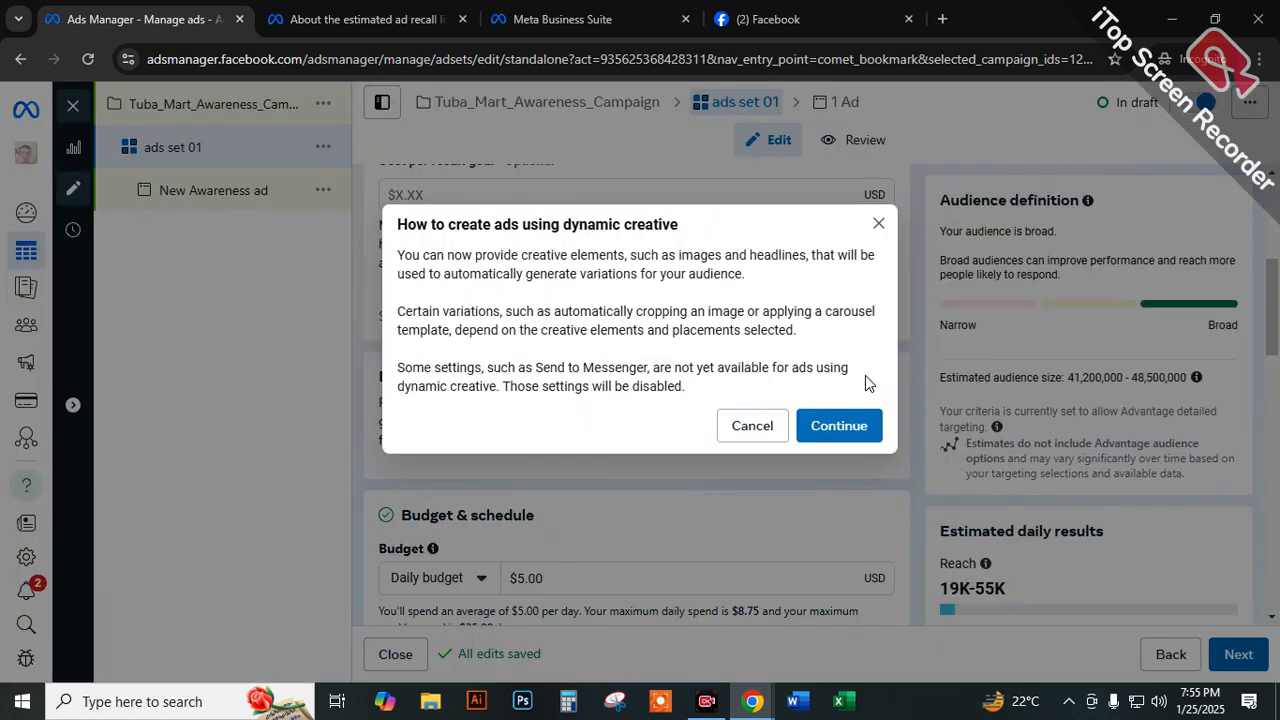
click(820, 426)
Highlight the daily budget amount under Budget & schedule and the lower figure of the estimated daily reach.
scroll(443, 493, down, 1)
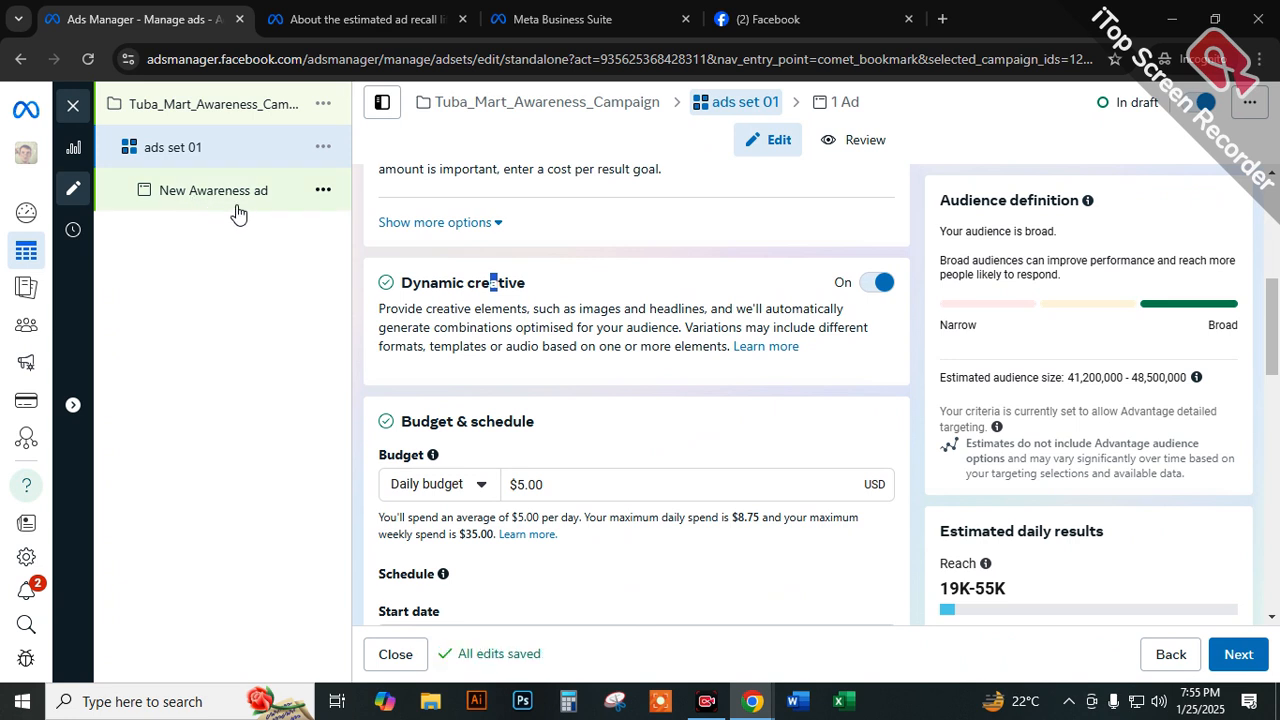
scroll(419, 378, down, 1)
click(557, 391)
drag(557, 391, 492, 397)
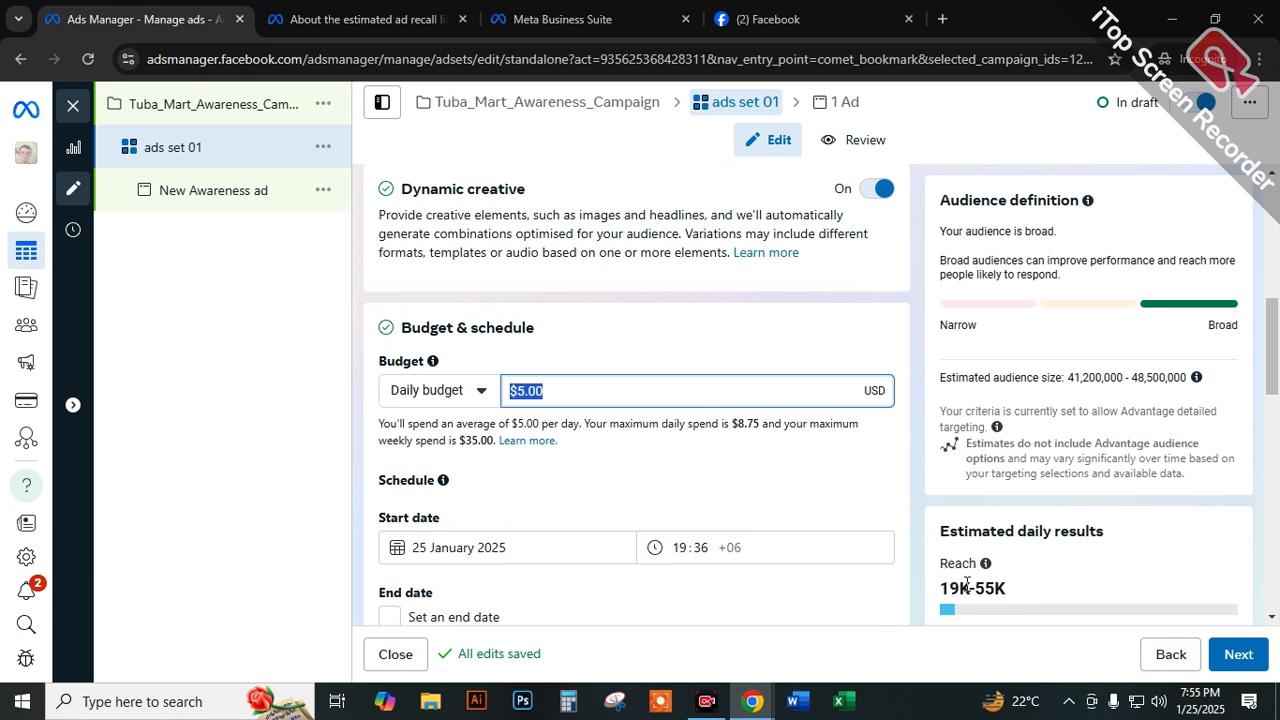
drag(973, 590, 940, 593)
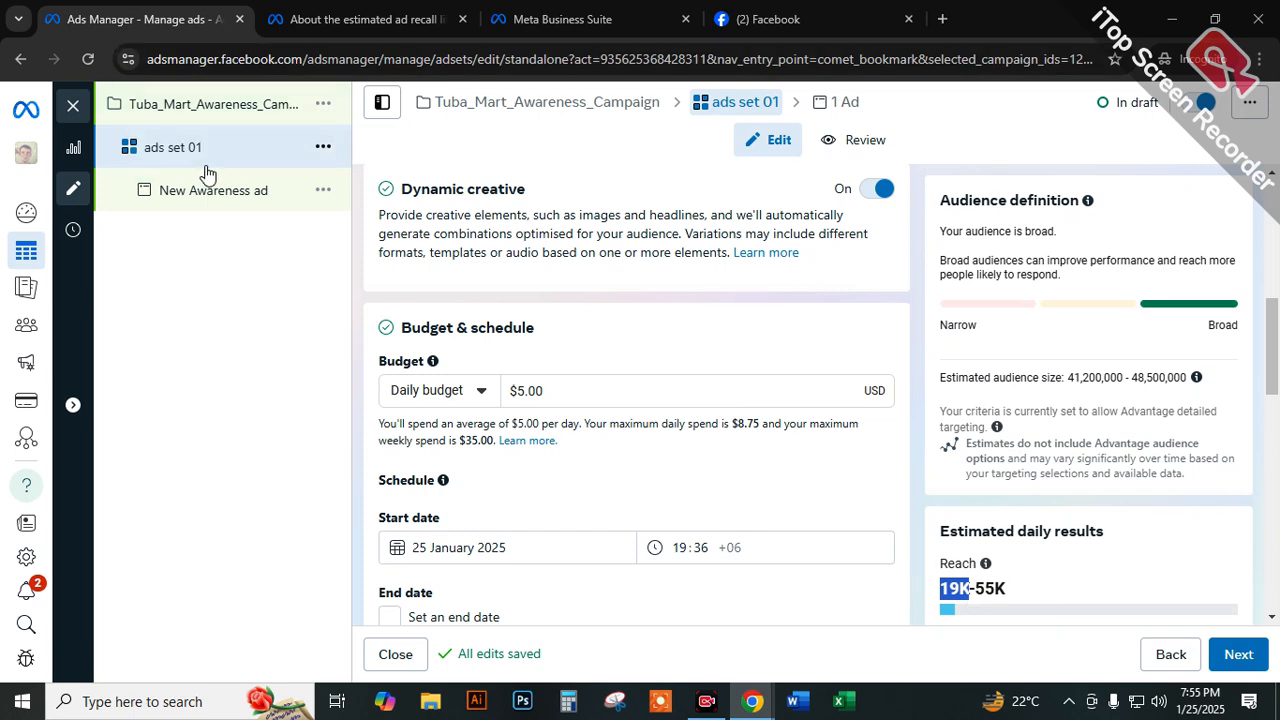
Average the two estimated daily reach figures in Calculator by adding 55 and 19 and dividing by 2, and close it.
click(16, 697)
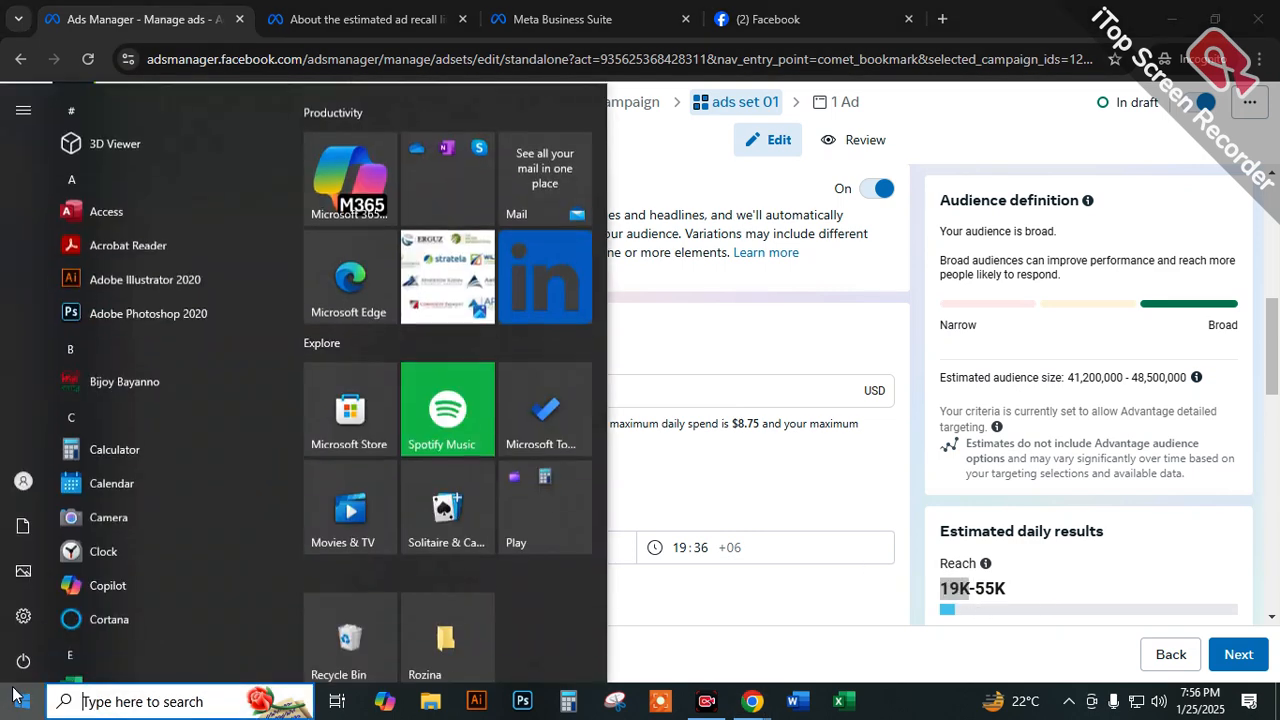
text(calculator)
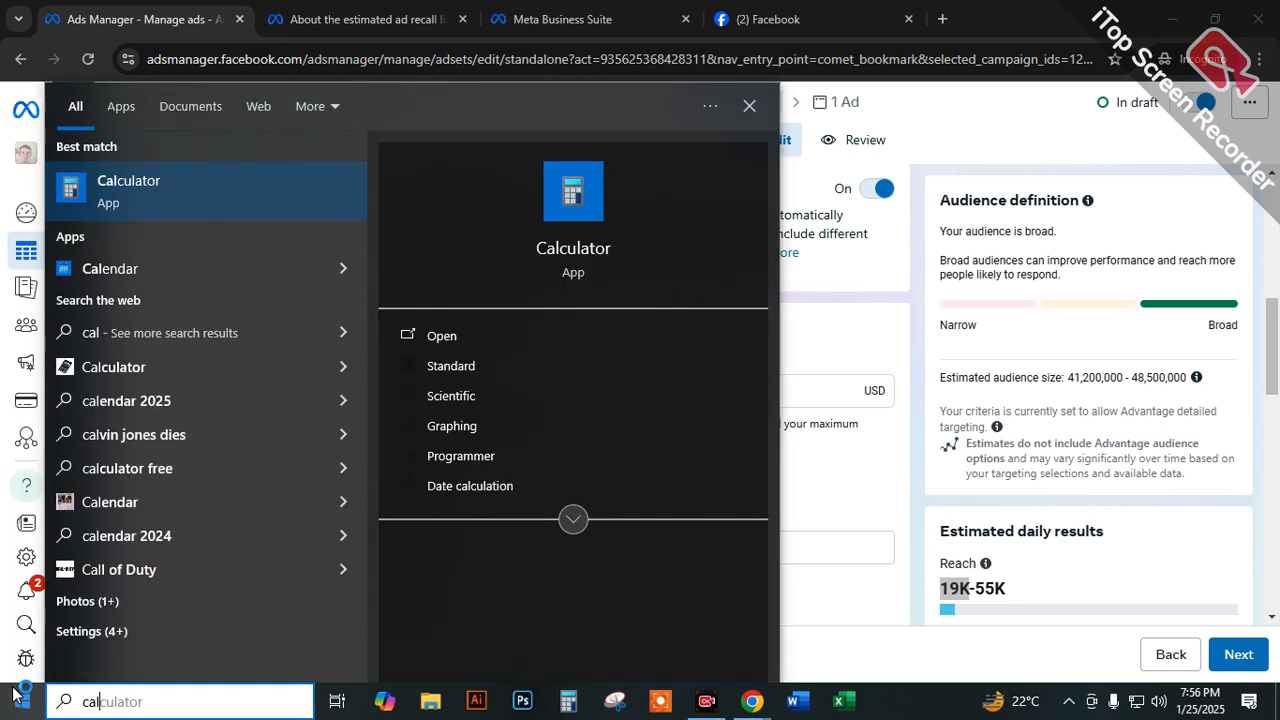
key(Return)
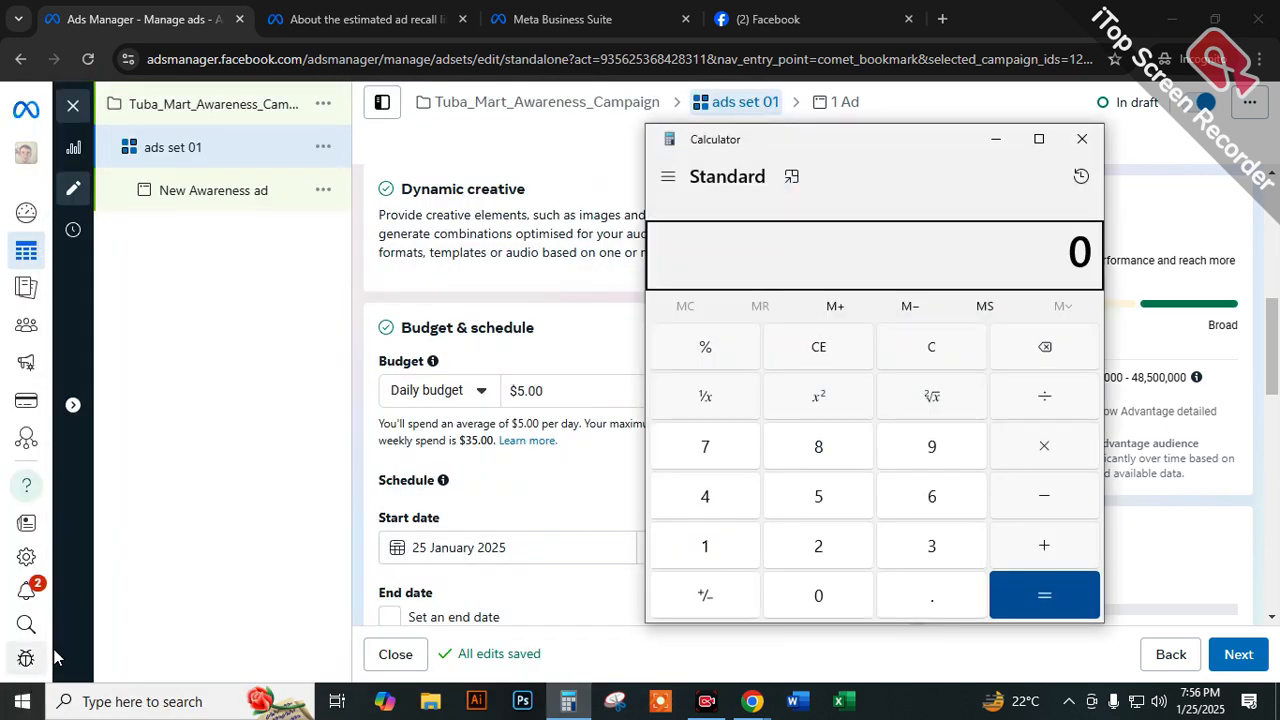
click(858, 494)
click(858, 494)
click(1043, 542)
click(705, 546)
click(915, 455)
click(1044, 590)
click(1040, 412)
click(829, 551)
click(1003, 591)
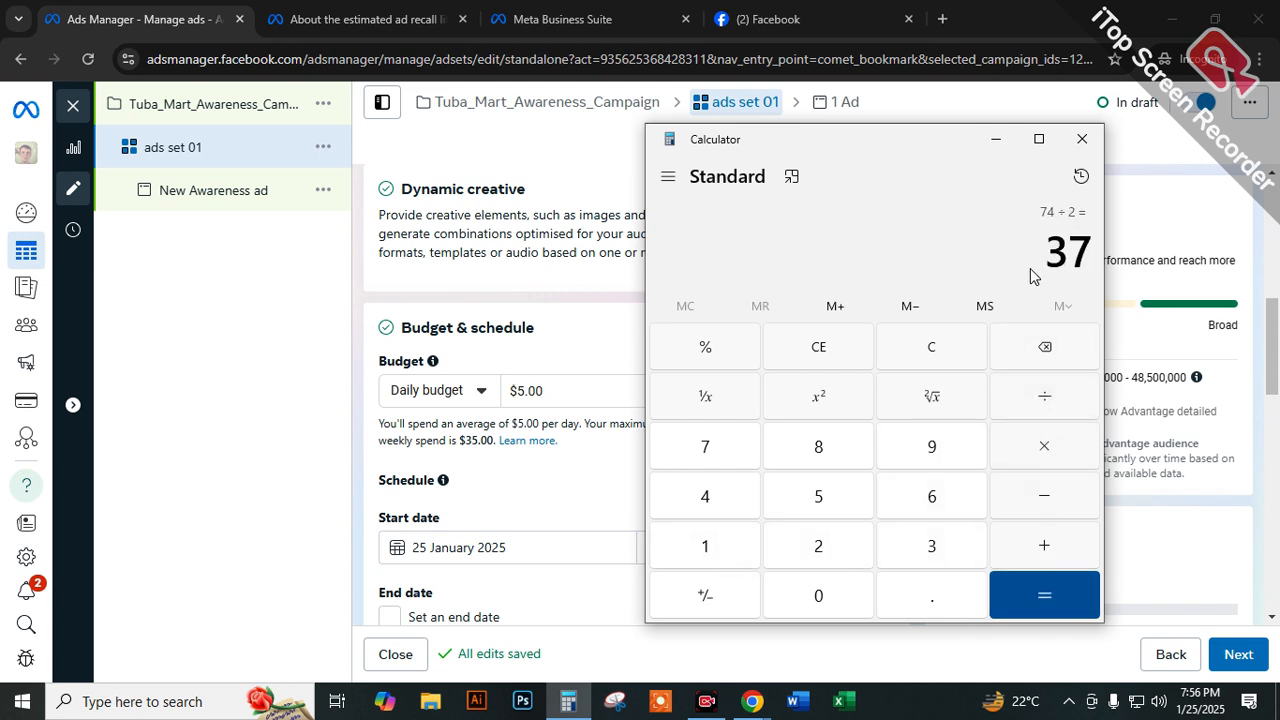
click(1095, 139)
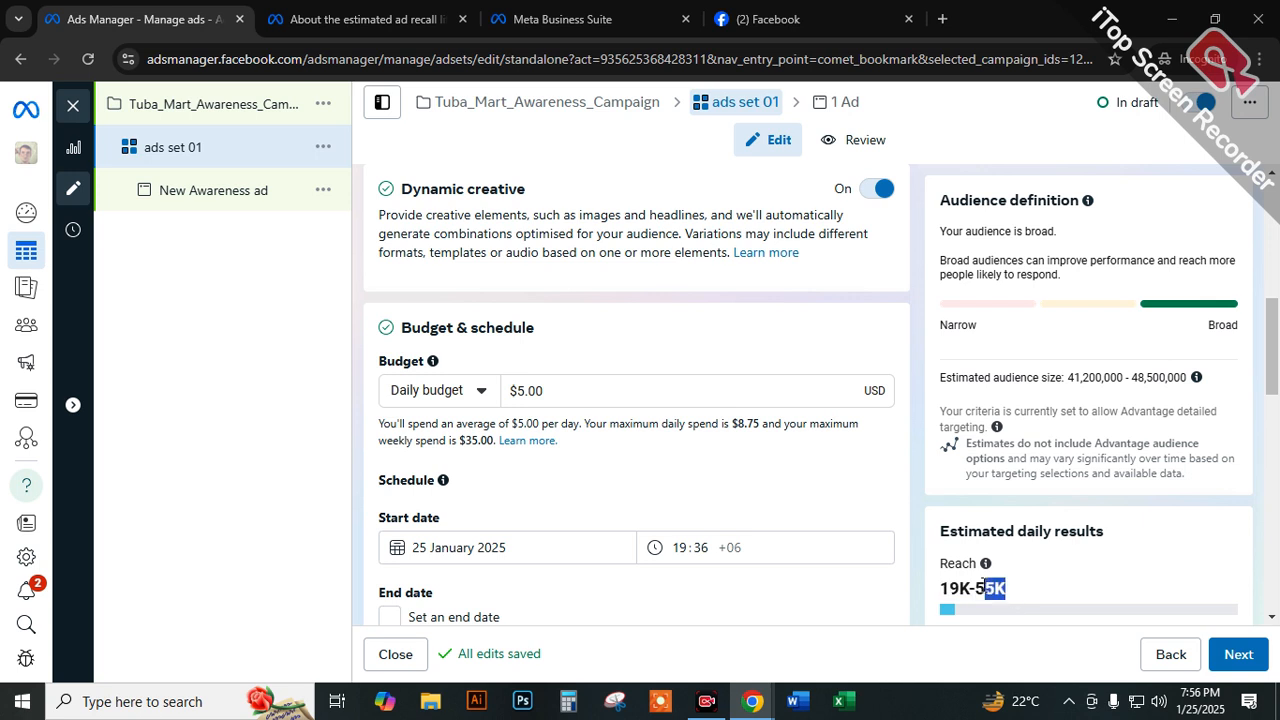
Highlight the estimated daily reach range and the daily budget amount under Budget & schedule.
drag(909, 583, 900, 583)
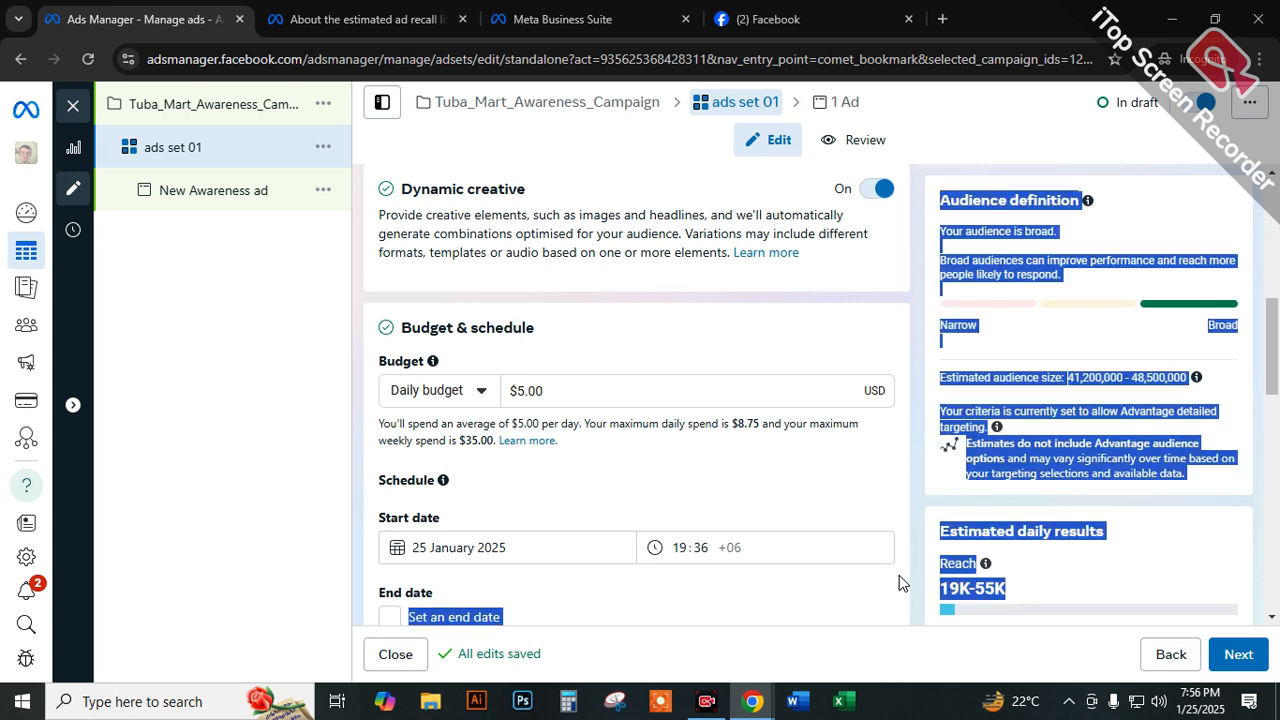
click(253, 434)
scroll(497, 468, down, 1)
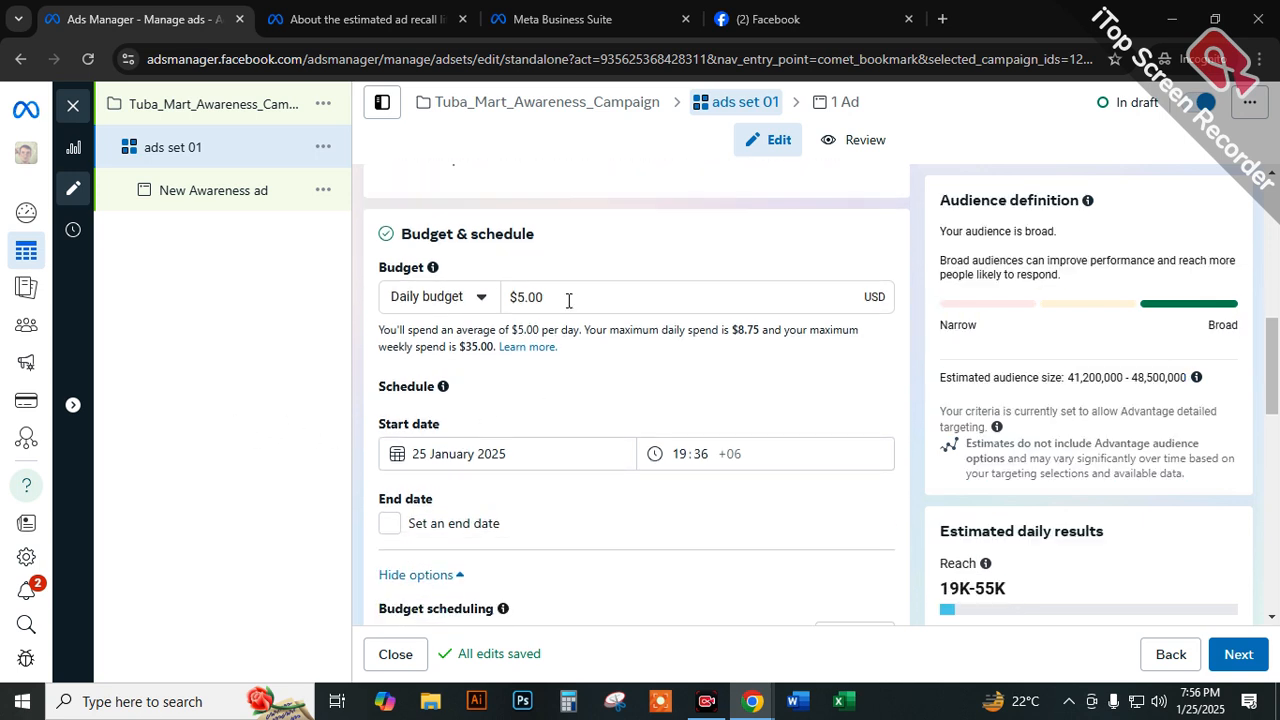
drag(568, 300, 487, 305)
click(546, 263)
drag(536, 295, 508, 310)
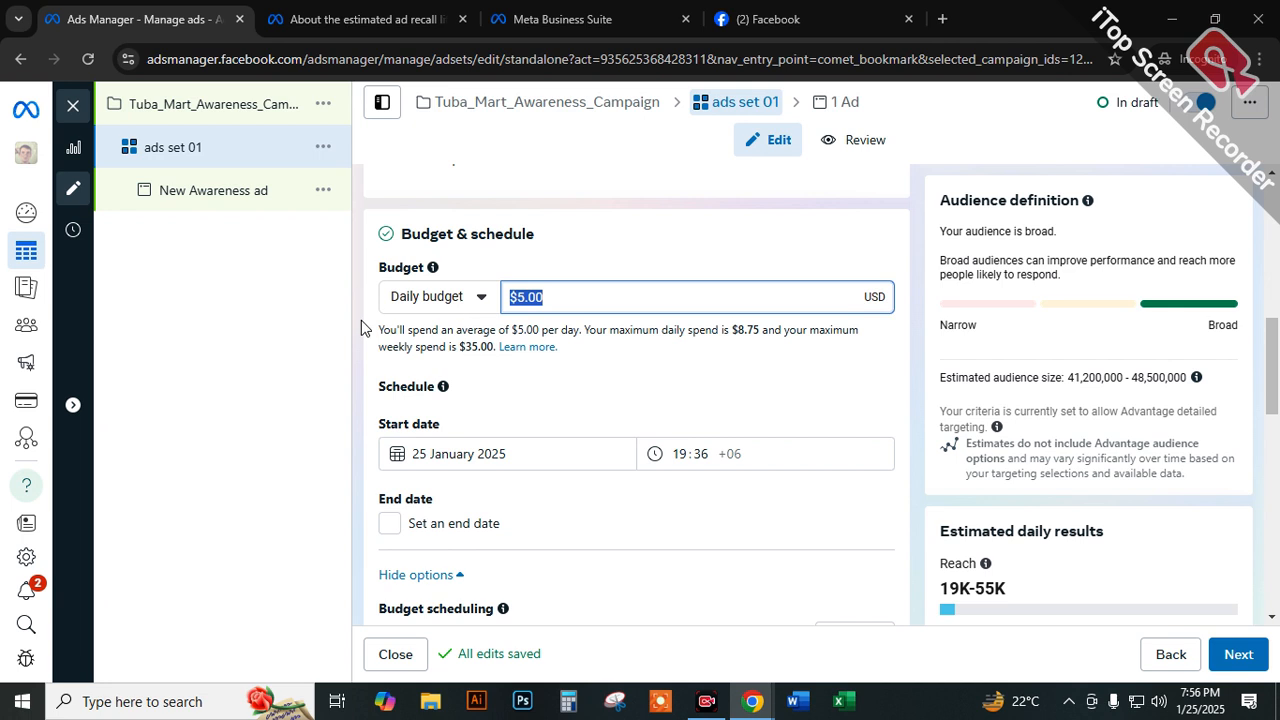
click(535, 300)
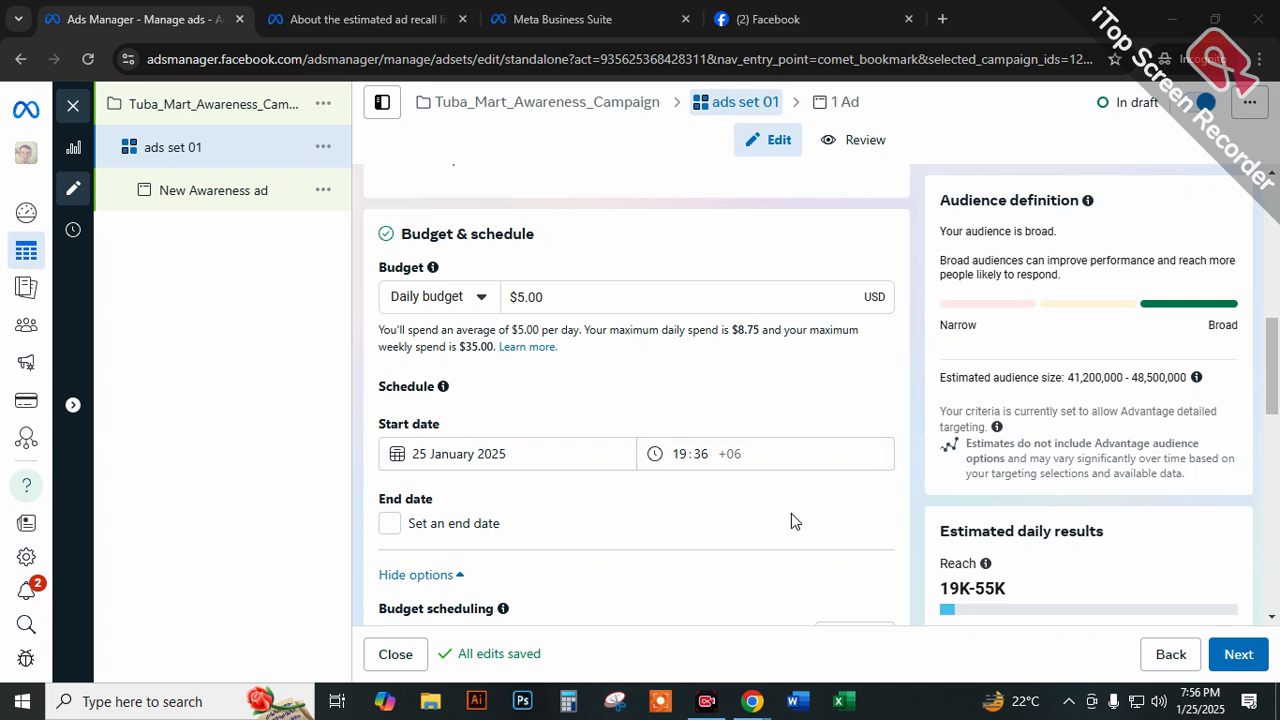
Draw red annotations with a circled 3 and an arrow to a second circled number, and circle the daily budget amount.
mouse_move(689, 236)
mouse_down()
mouse_move(700, 226)
mouse_move(714, 254)
mouse_move(674, 220)
mouse_move(857, 176)
mouse_move(875, 228)
mouse_up()
mouse_move(839, 178)
mouse_down()
mouse_move(837, 243)
mouse_move(934, 194)
mouse_move(830, 171)
mouse_move(848, 243)
mouse_up()
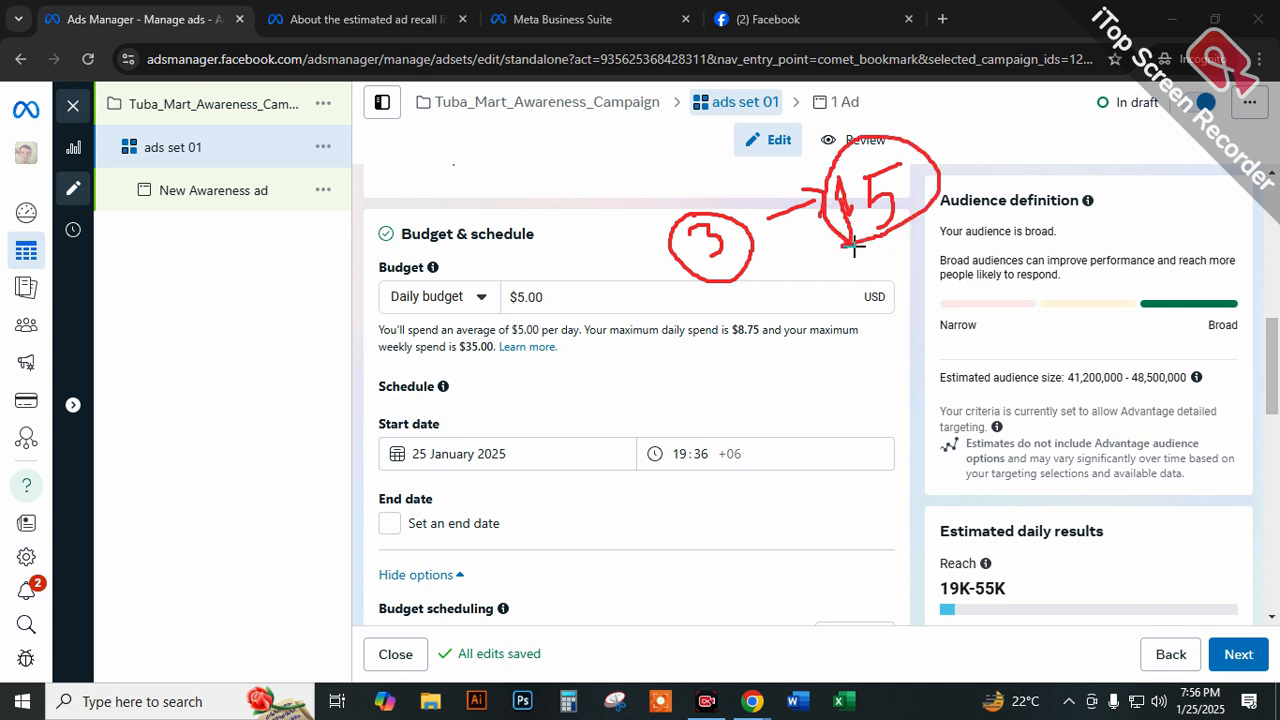
mouse_move(537, 277)
mouse_down()
mouse_move(523, 297)
mouse_move(538, 278)
mouse_up()
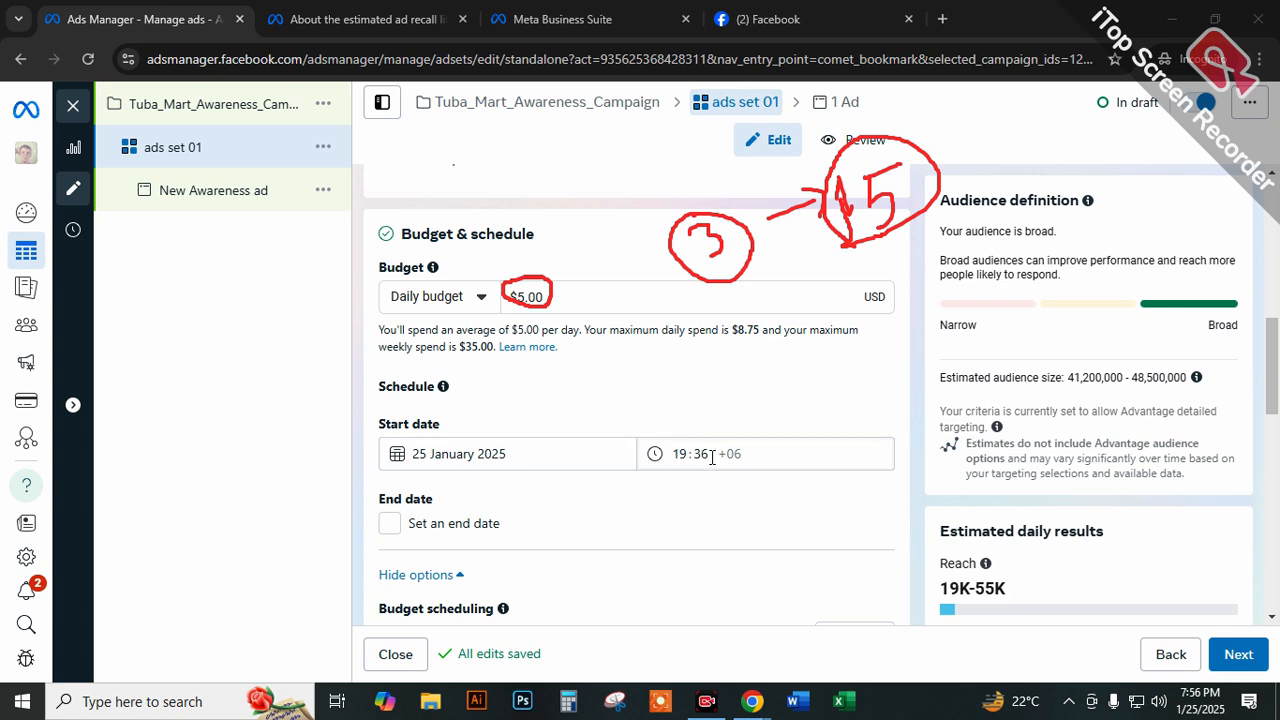
Set the ad set's start time on 25 January 2025 to 20:20.
click(677, 455)
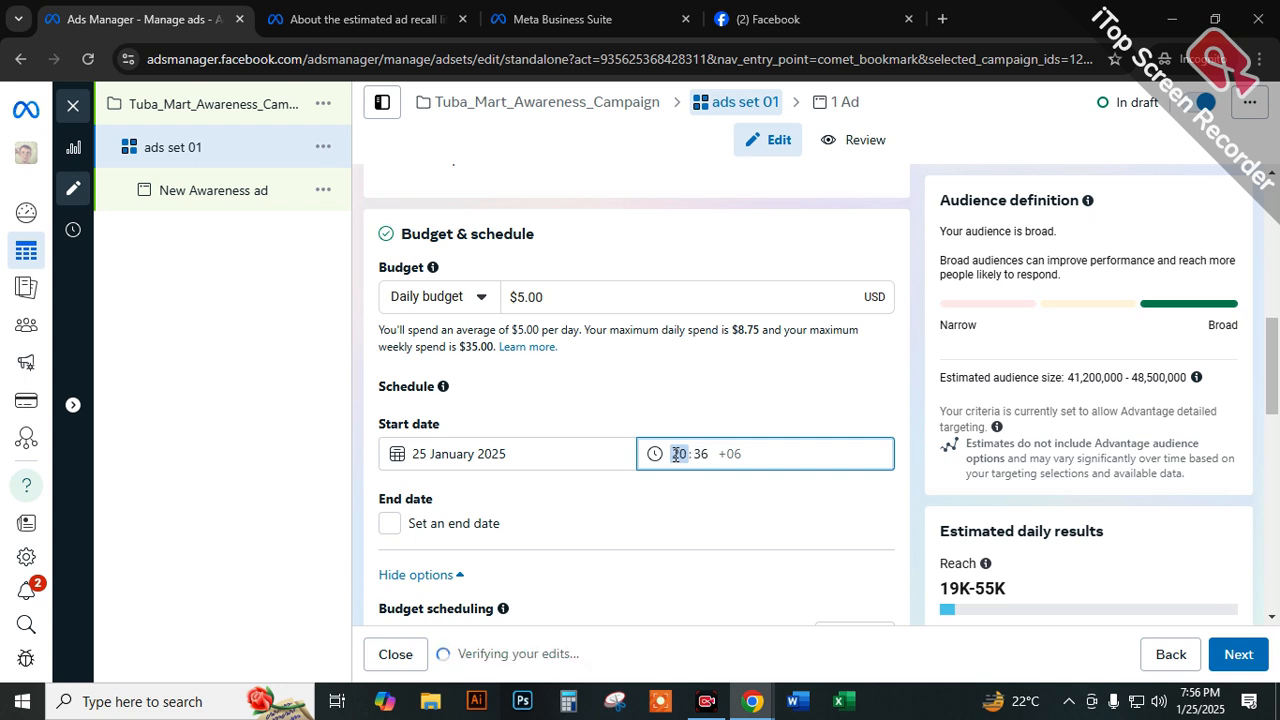
click(701, 452)
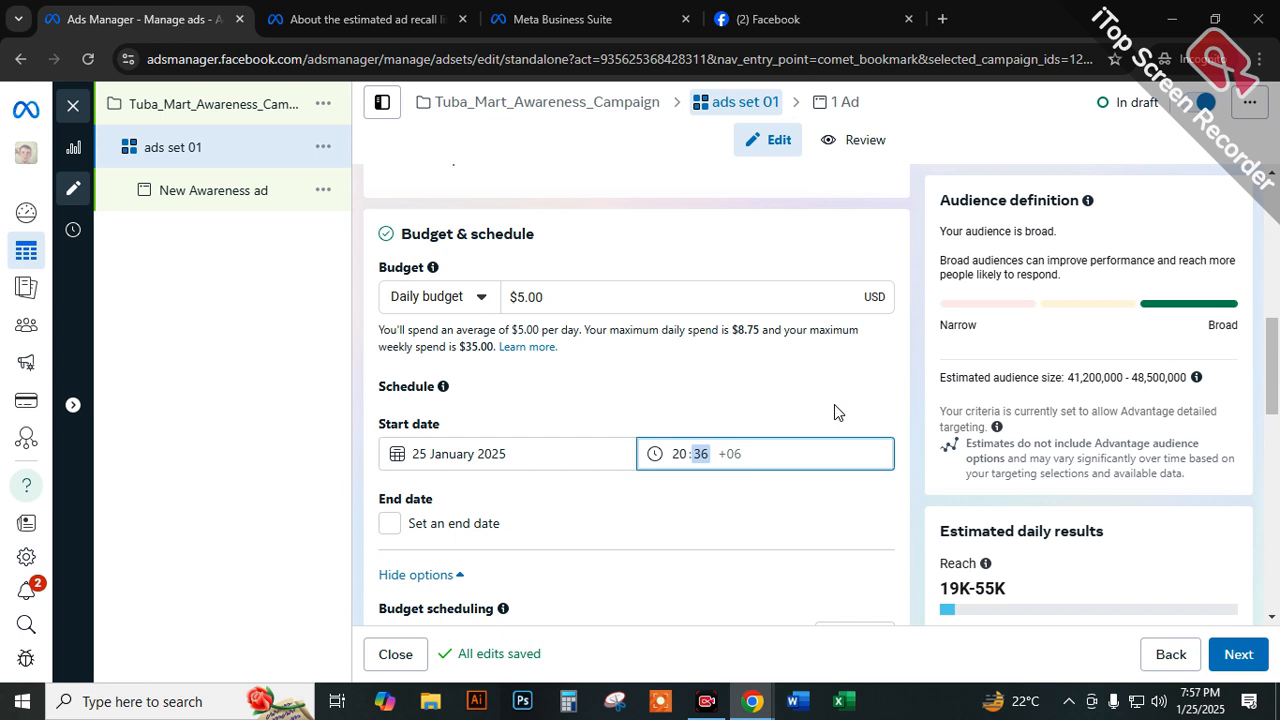
text(40)
click(764, 405)
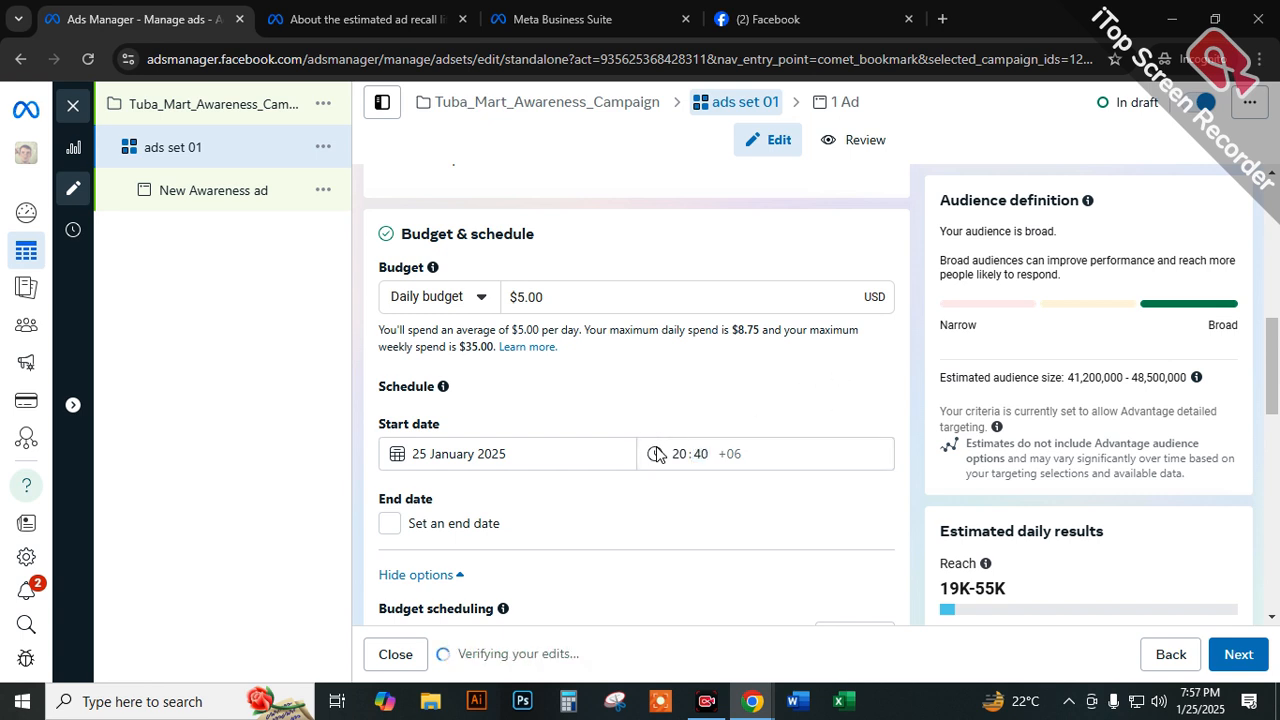
click(701, 451)
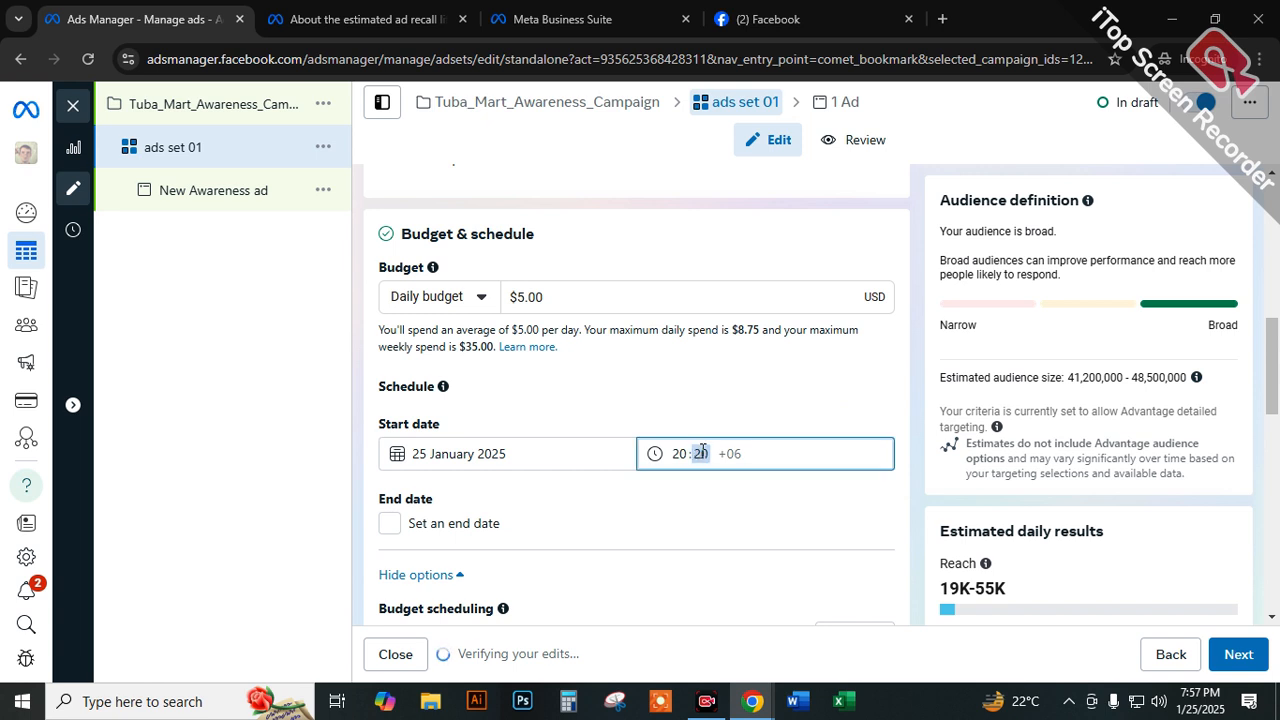
click(704, 419)
Turn on an end date for the ad set, try the Custom duration and highlight the pre-set schedule notice.
scroll(520, 450, down, 1)
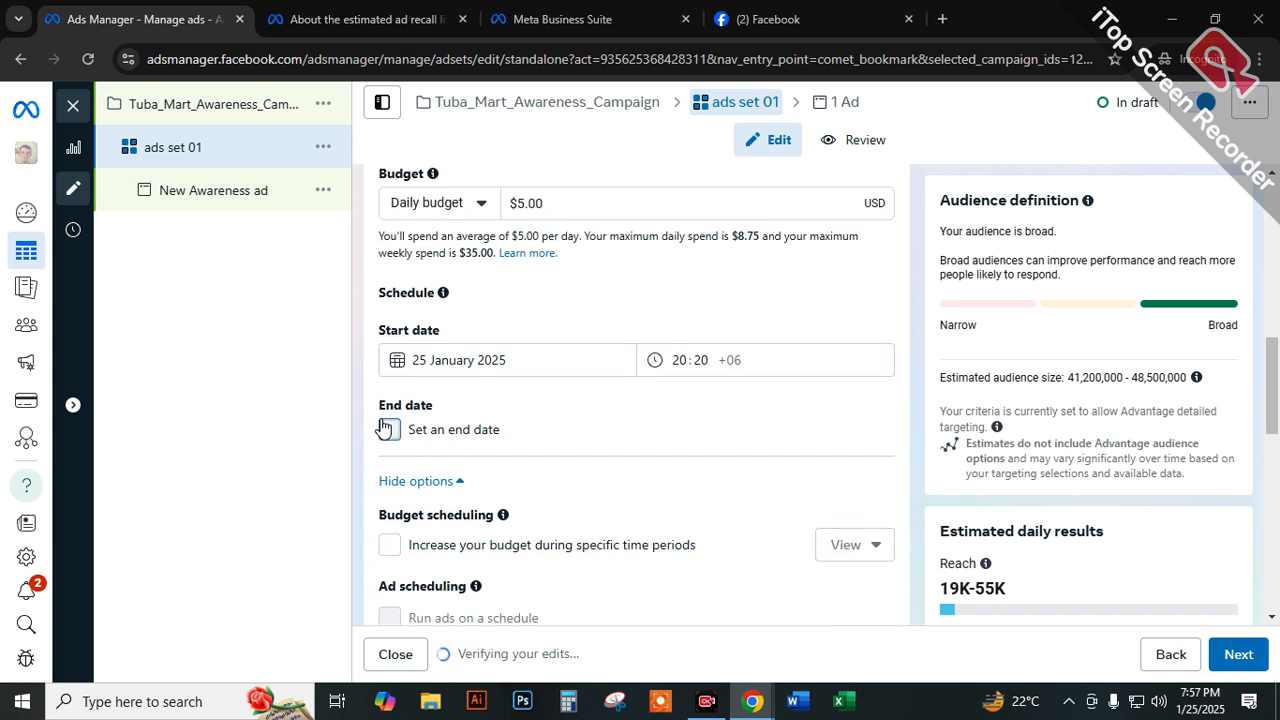
click(388, 429)
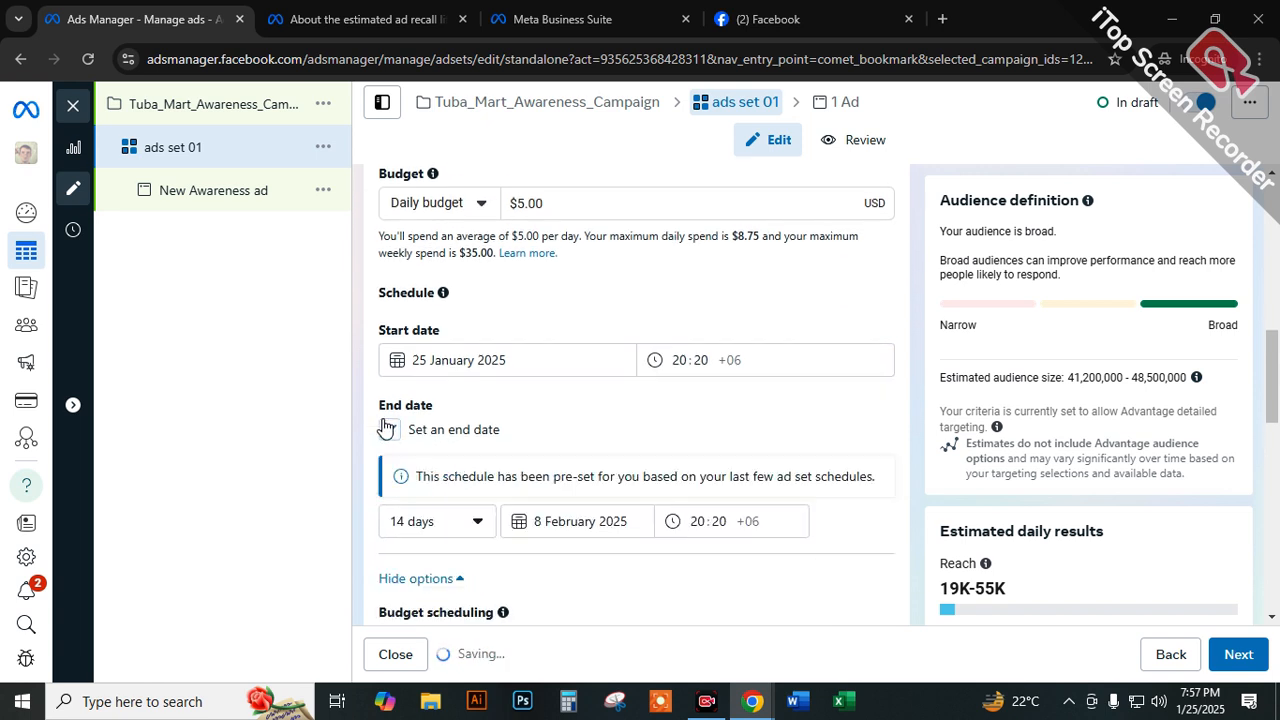
click(446, 525)
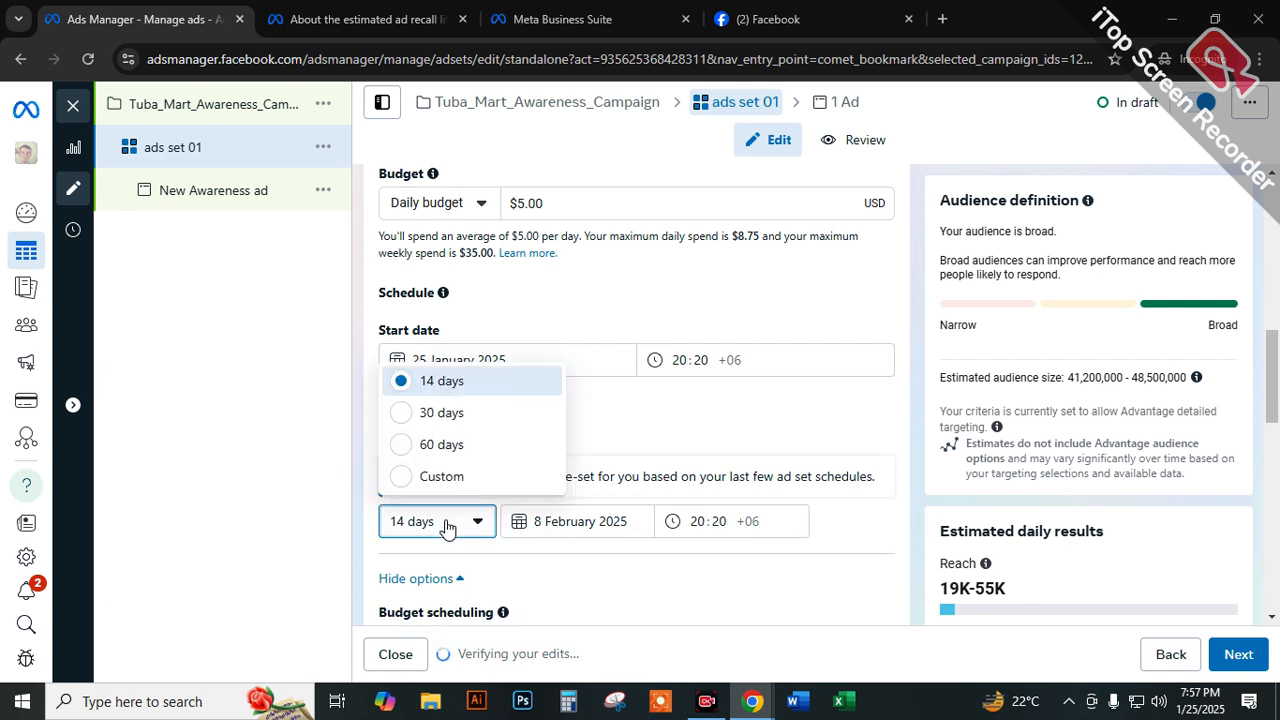
click(440, 476)
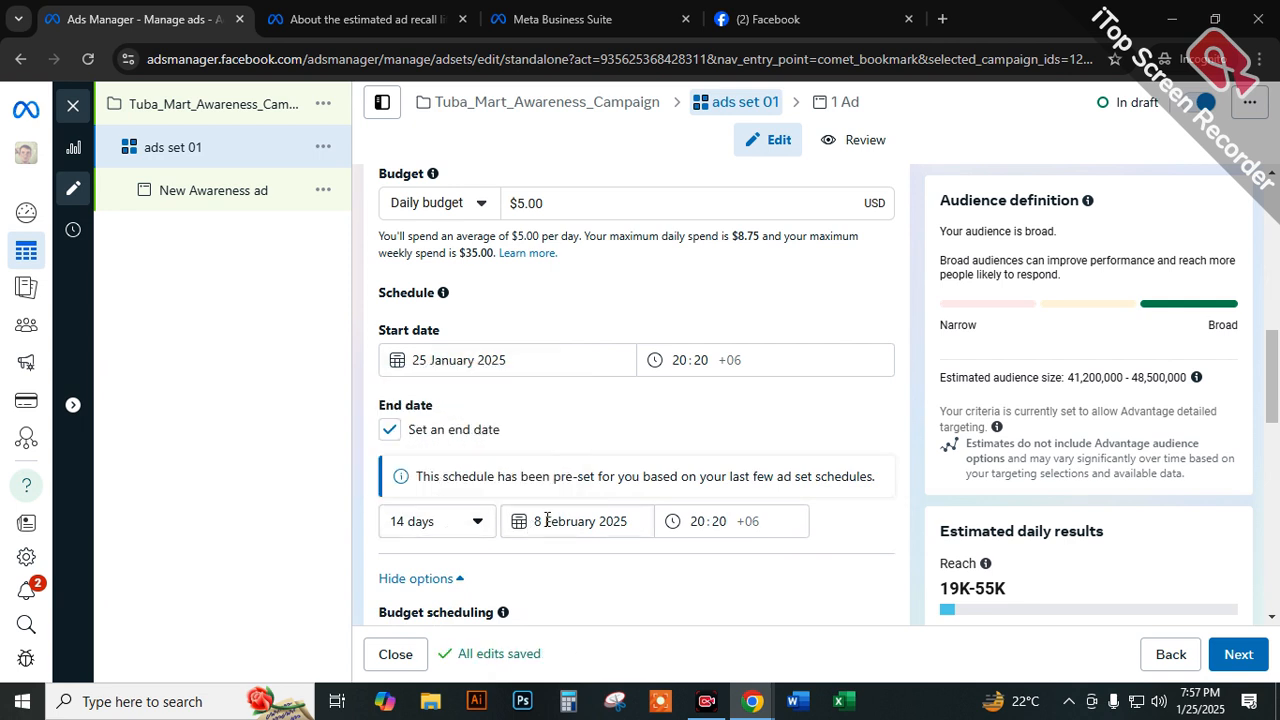
click(478, 524)
click(437, 474)
drag(467, 476, 599, 480)
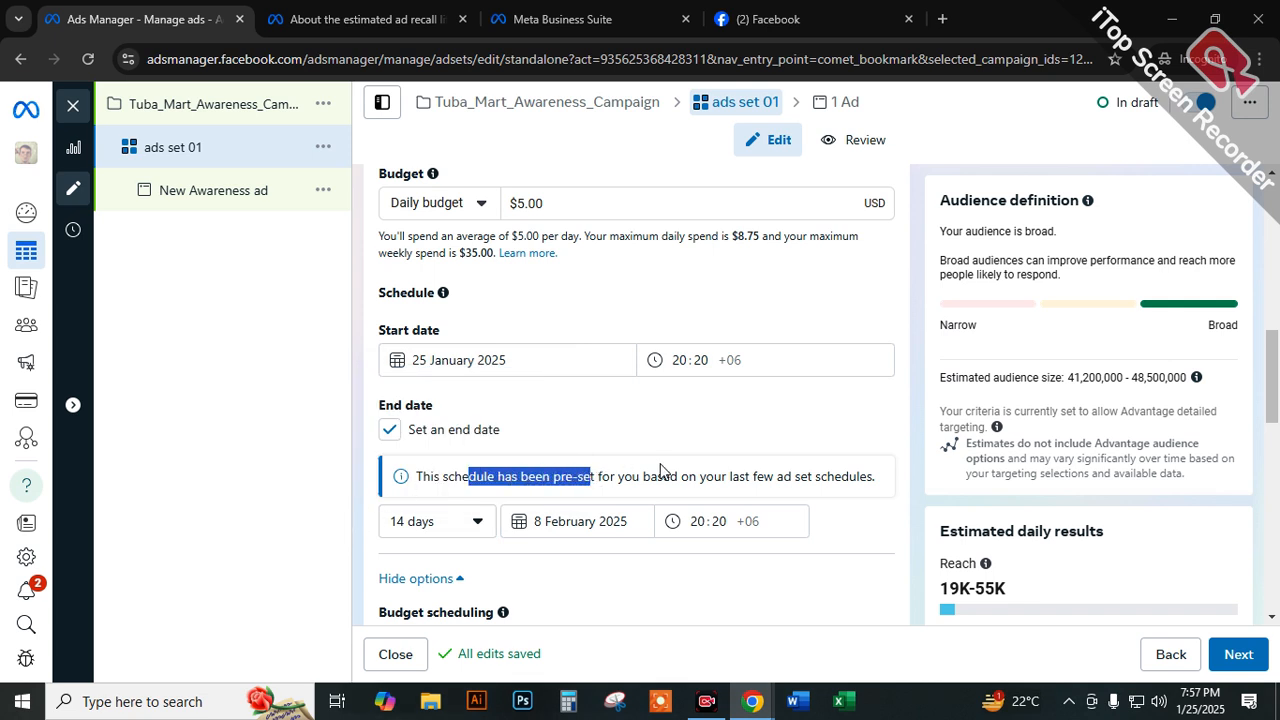
Toggle the end date off and on again and retry the Custom duration.
scroll(815, 474, down, 1)
click(476, 429)
click(476, 429)
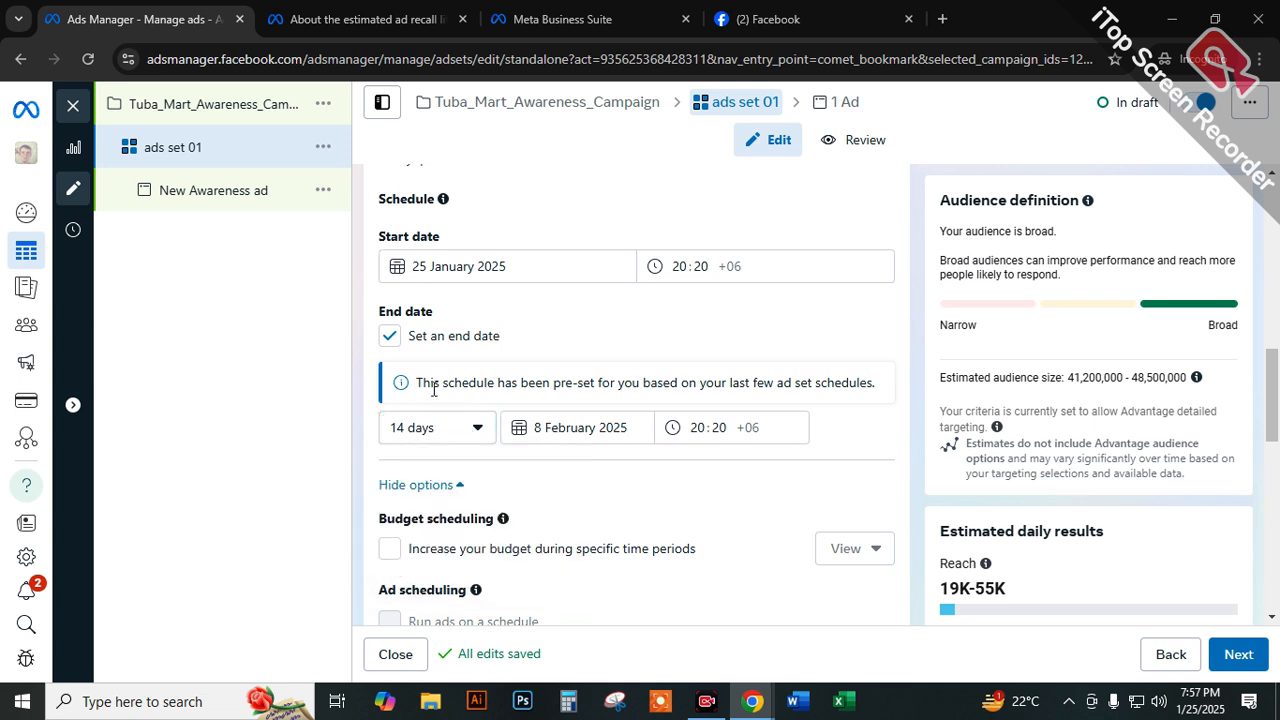
click(389, 337)
click(388, 338)
click(418, 429)
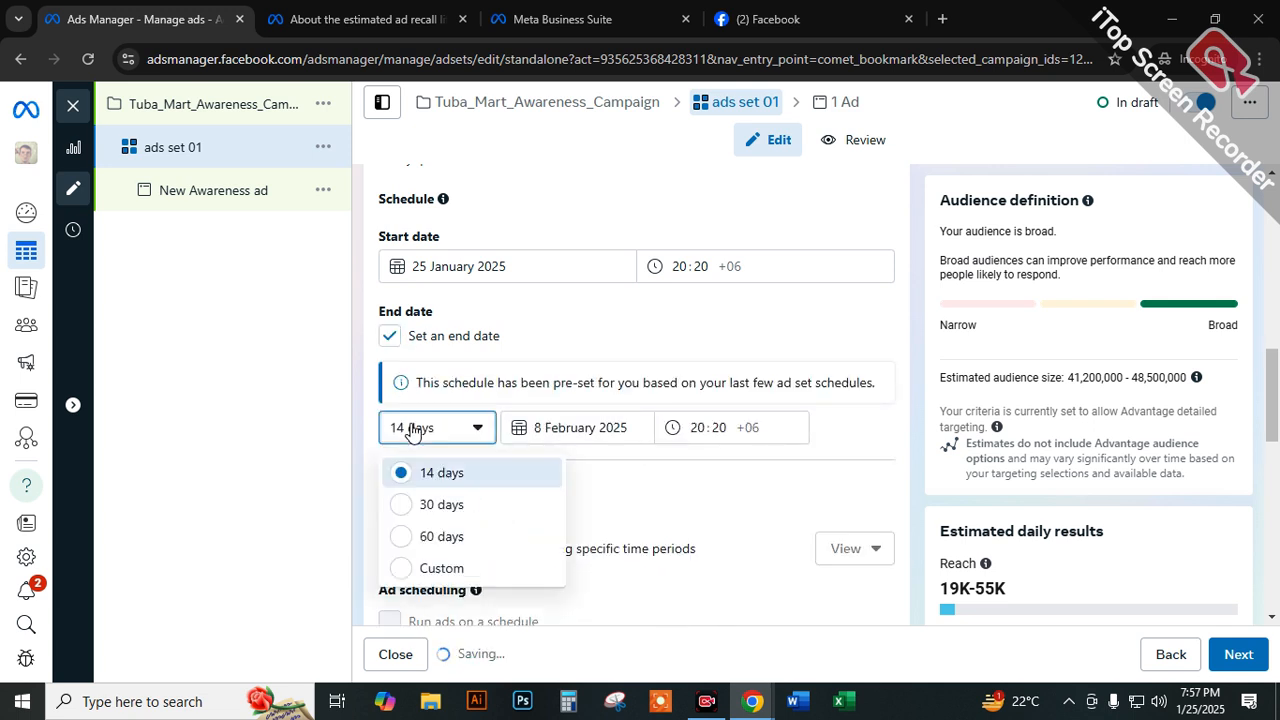
click(440, 568)
Choose 11 February 2025 as the ad set's end date.
click(541, 427)
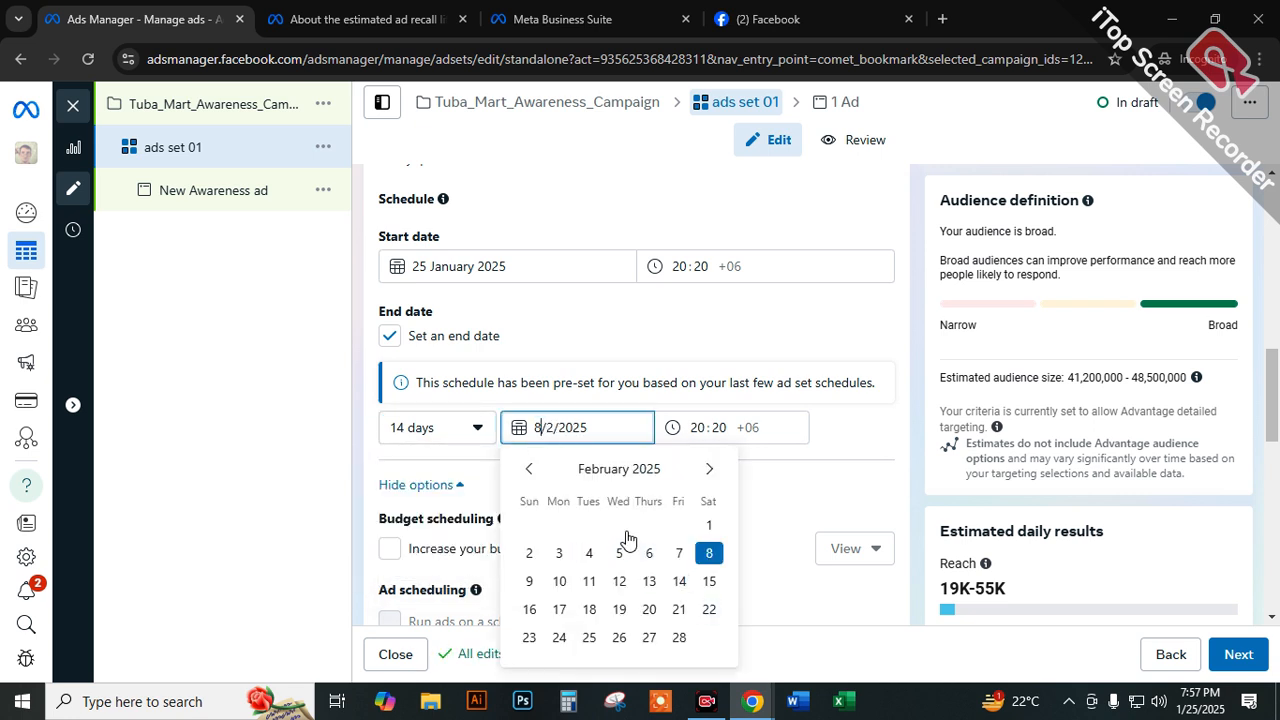
click(590, 581)
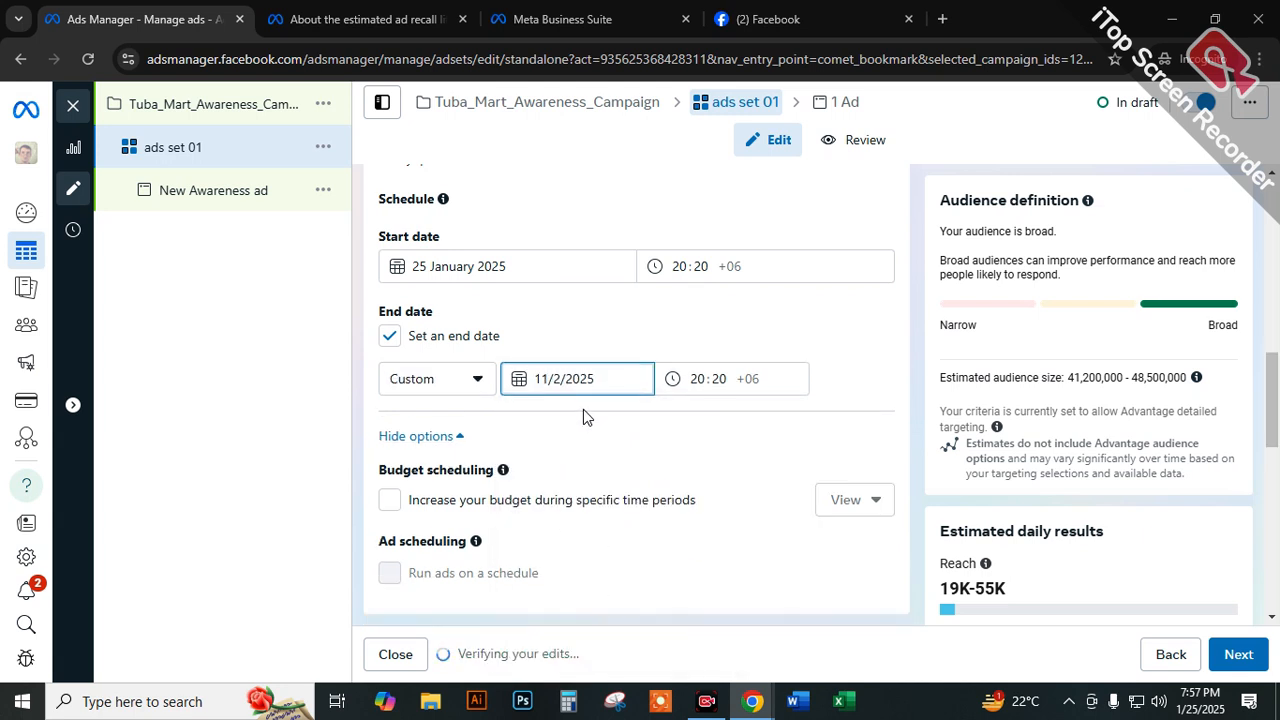
click(807, 358)
Reset the end date option and set the end date to 11 February 2025 again.
click(395, 342)
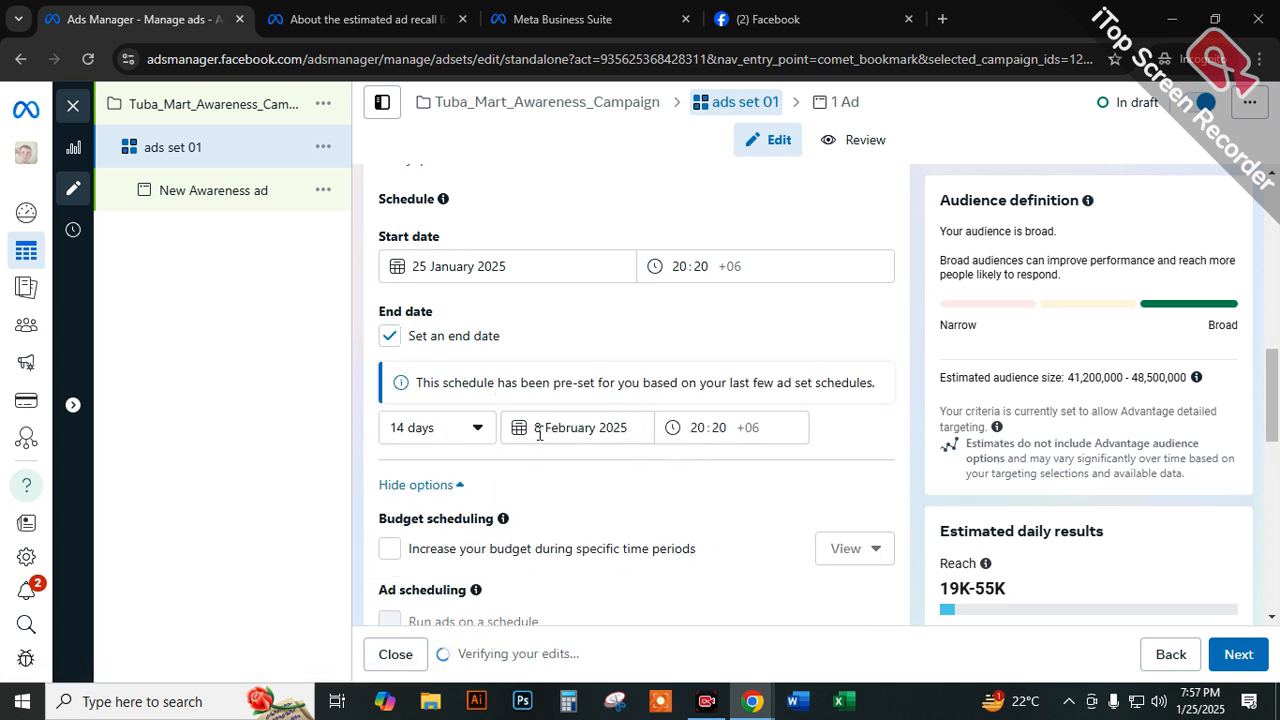
click(540, 428)
click(592, 585)
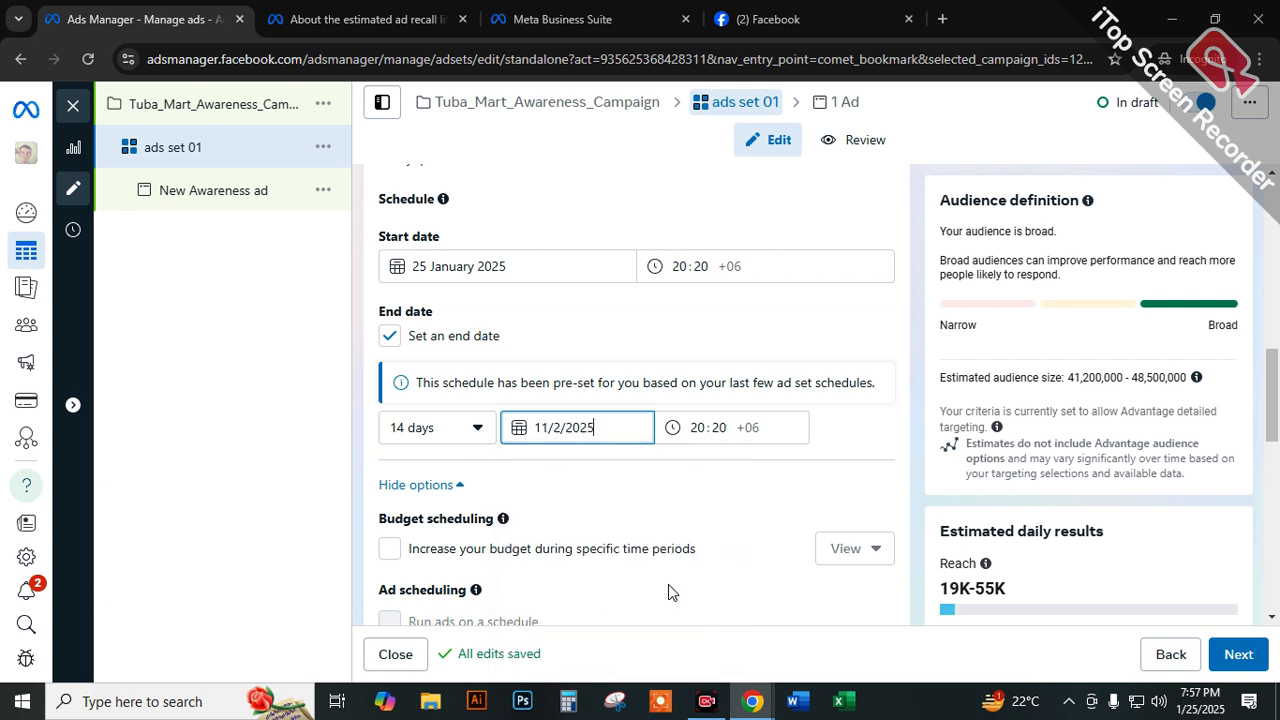
click(850, 437)
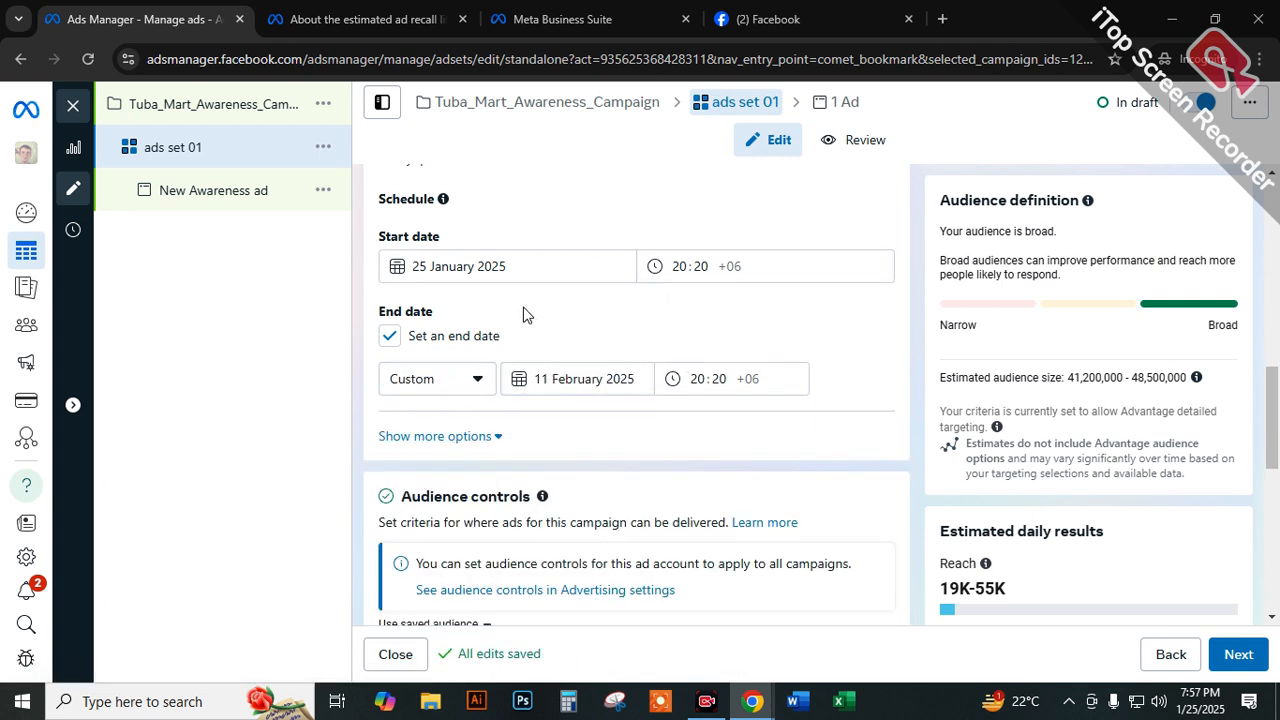
Switch the ad set from a daily to a lifetime budget and set the amount to $15.00.
scroll(631, 357, up, 2)
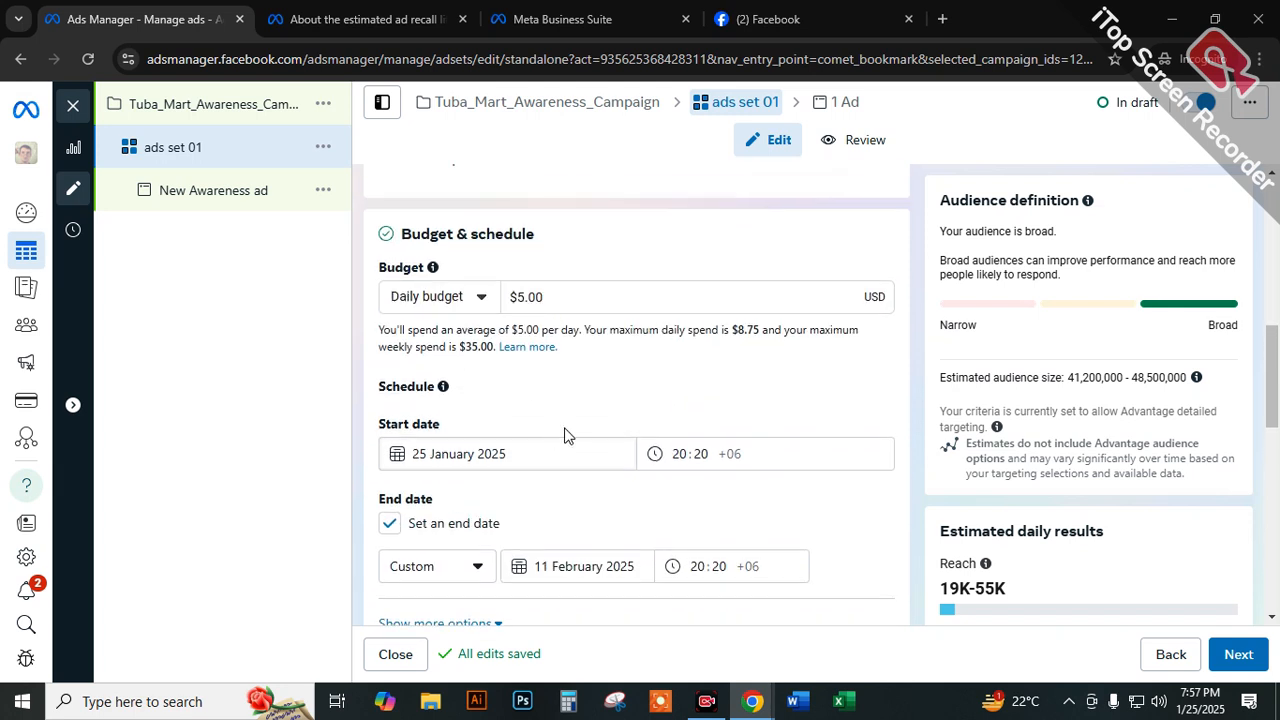
scroll(617, 404, down, 1)
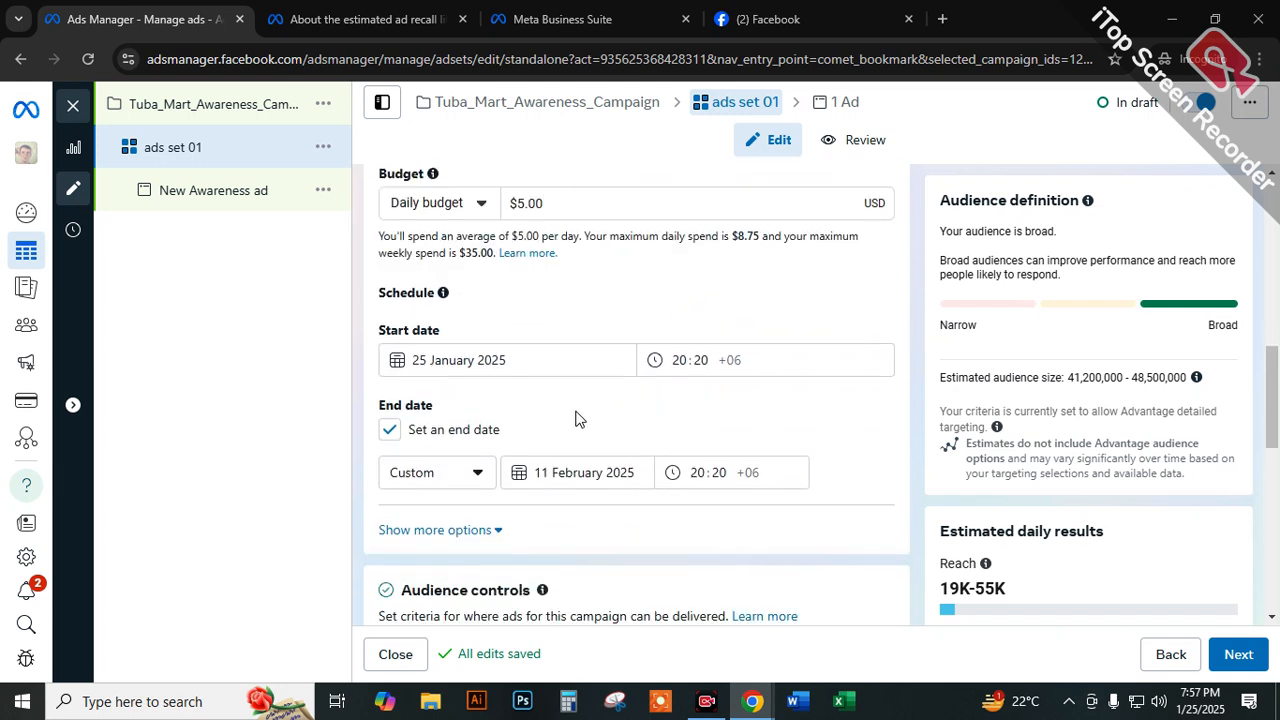
click(429, 206)
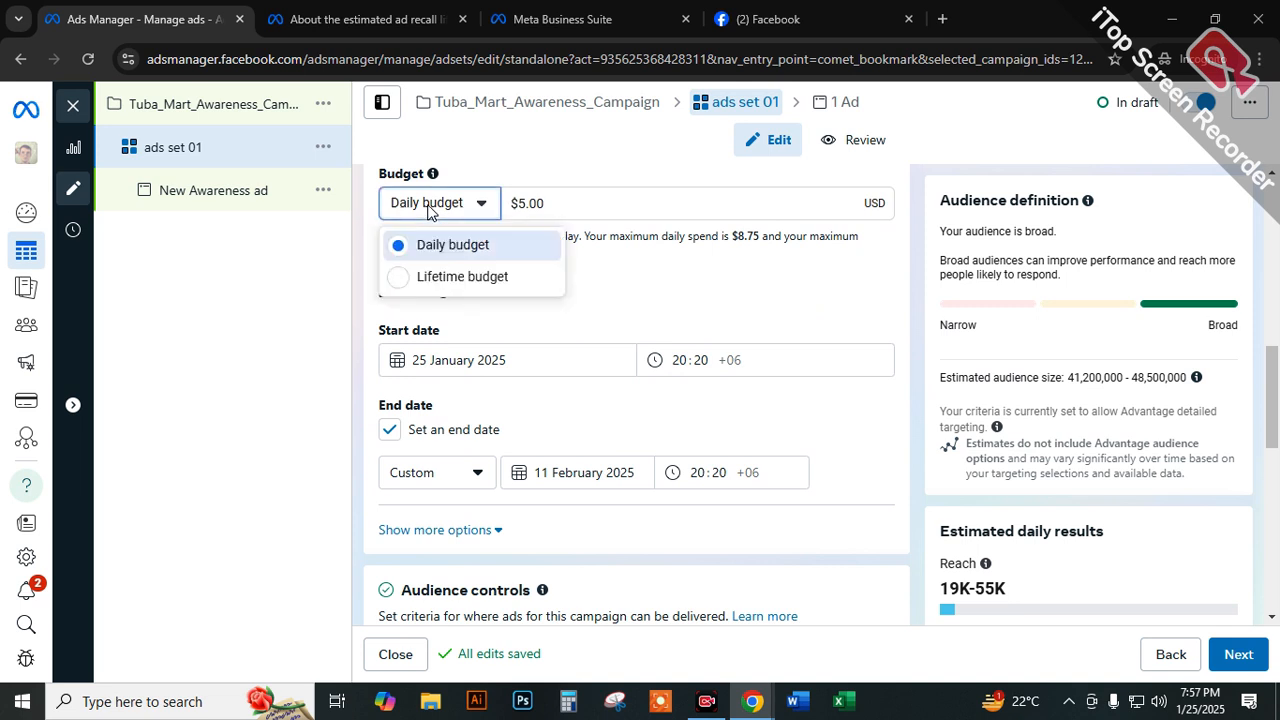
click(424, 278)
drag(590, 198, 415, 213)
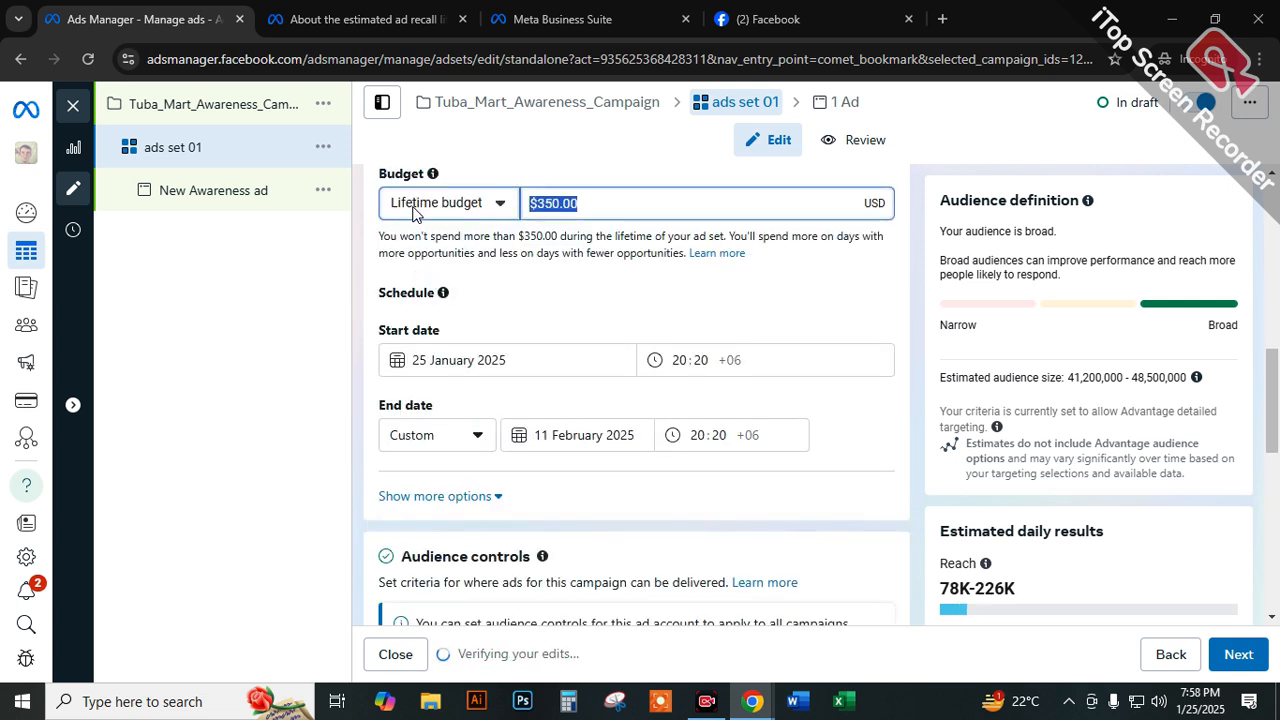
text(15)
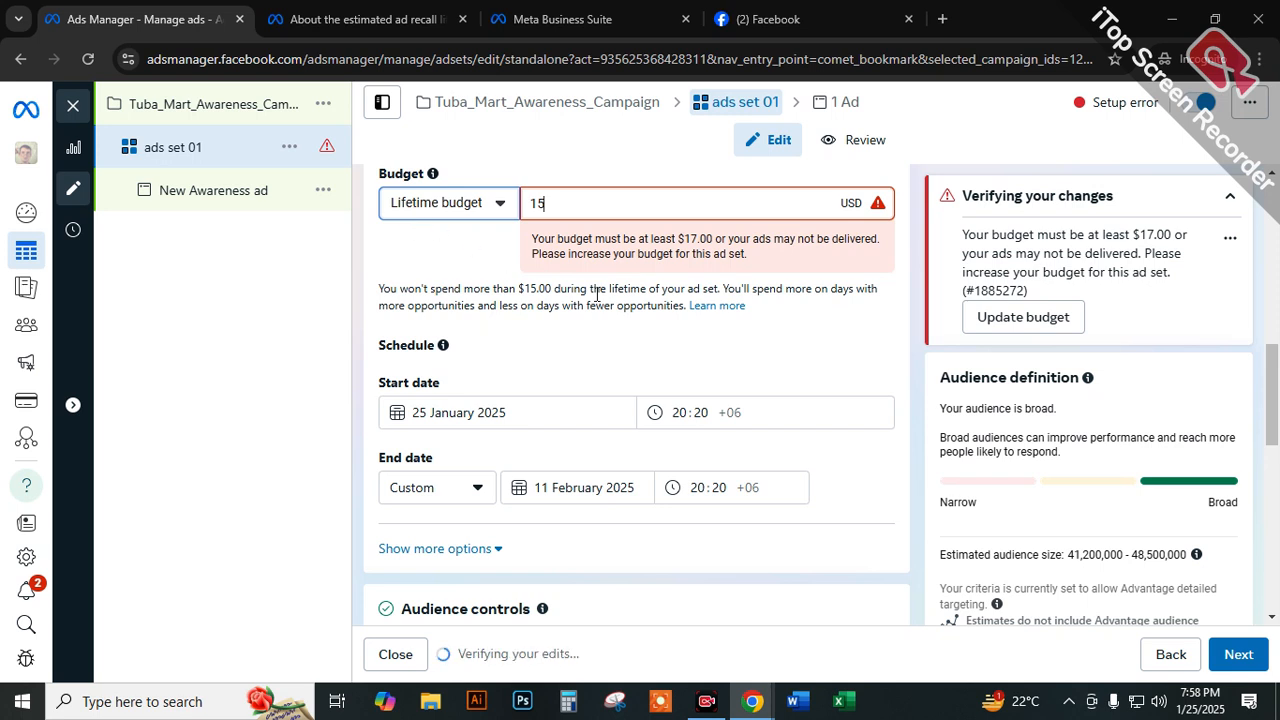
click(770, 321)
Raise the lifetime budget to $17.00 and highlight the new amount.
drag(697, 238, 682, 238)
drag(585, 198, 527, 204)
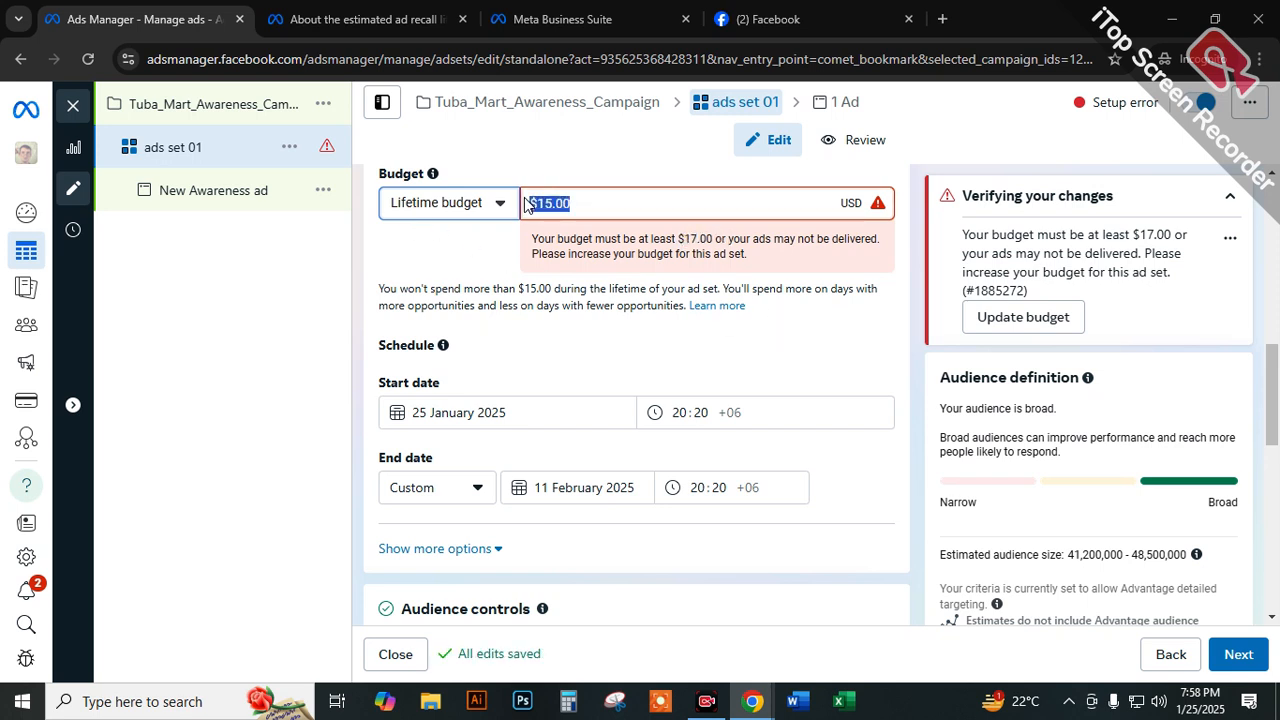
text(17)
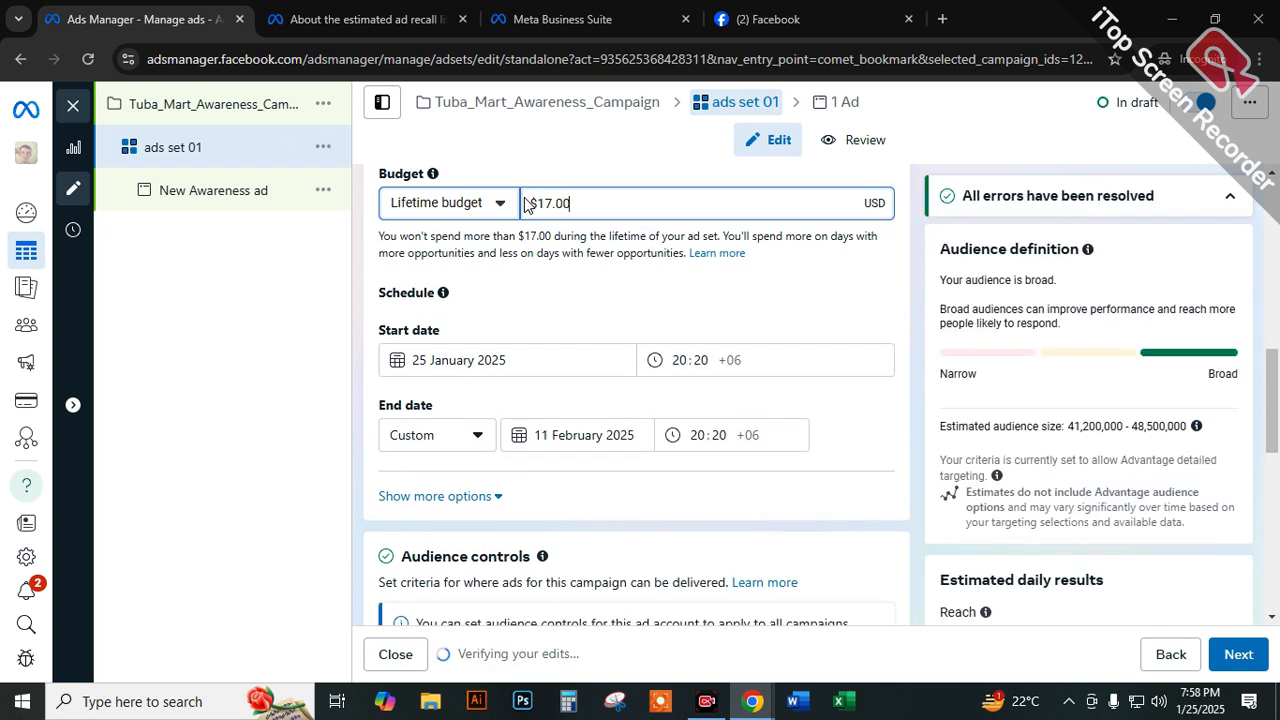
click(641, 151)
drag(595, 205, 538, 203)
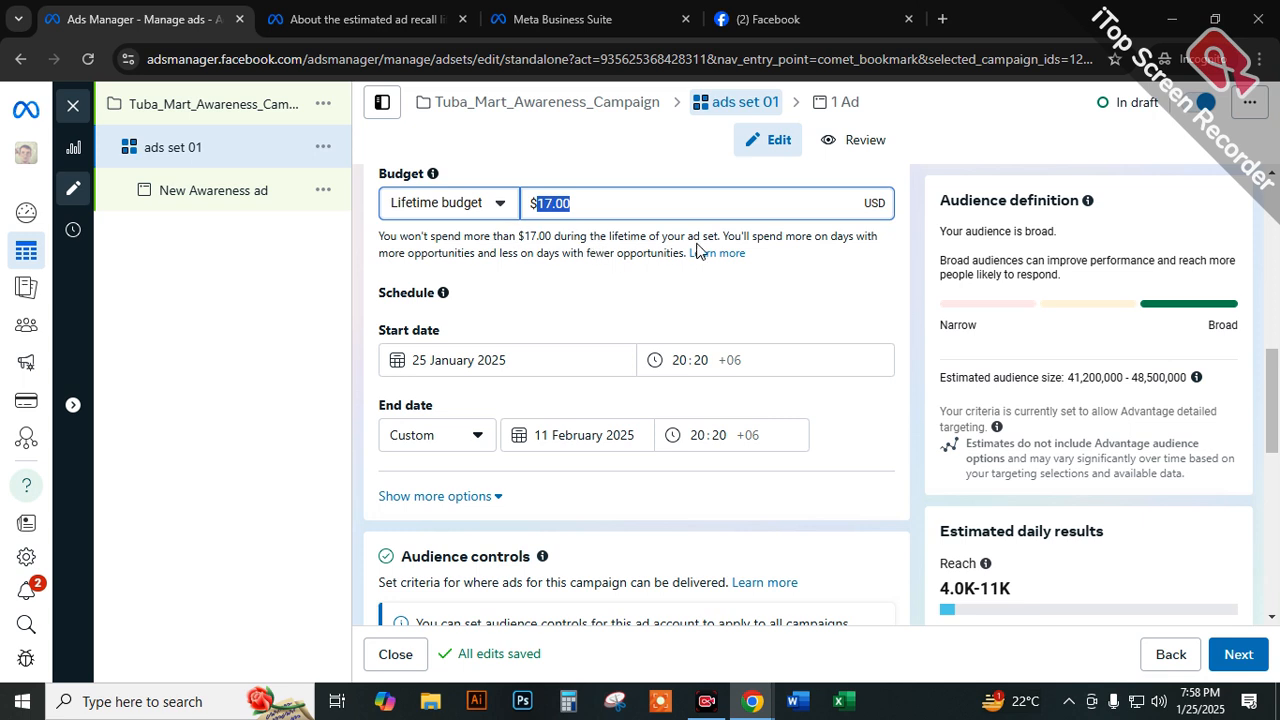
Examine the lifetime budget's spending note and highlight the budget amount in ads set 01.
drag(505, 254, 664, 254)
drag(754, 236, 777, 236)
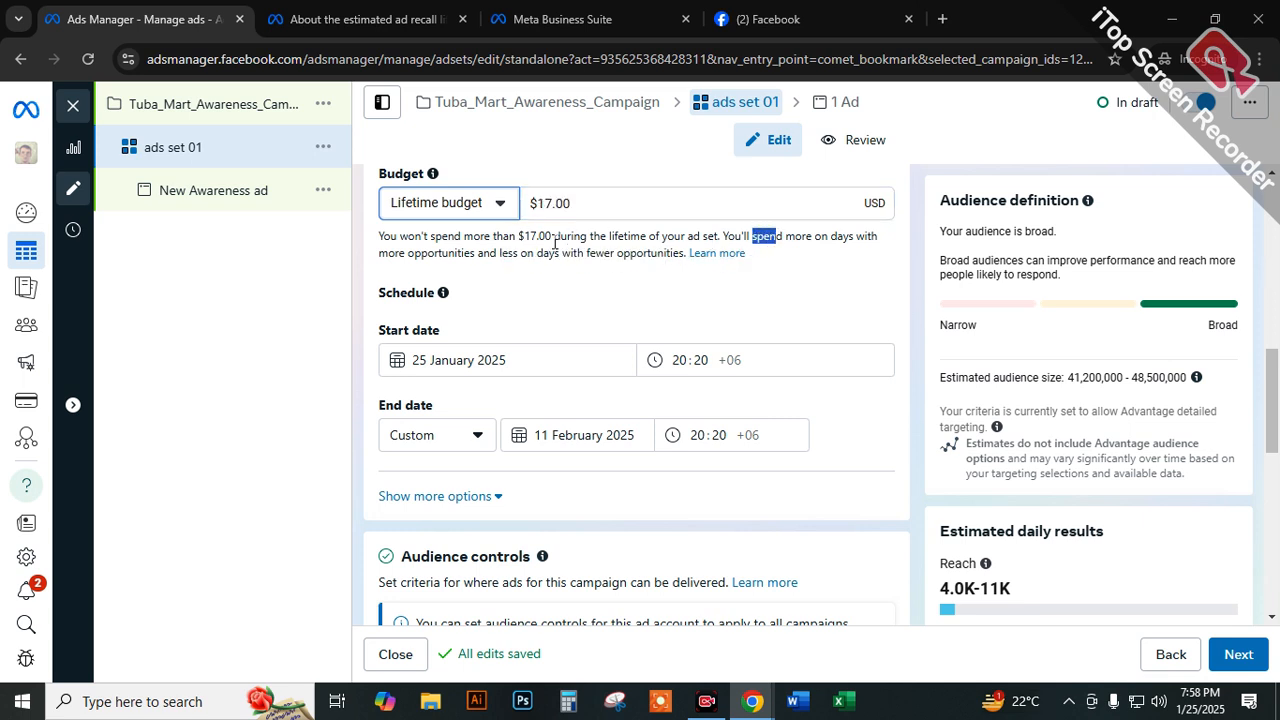
drag(555, 237, 590, 236)
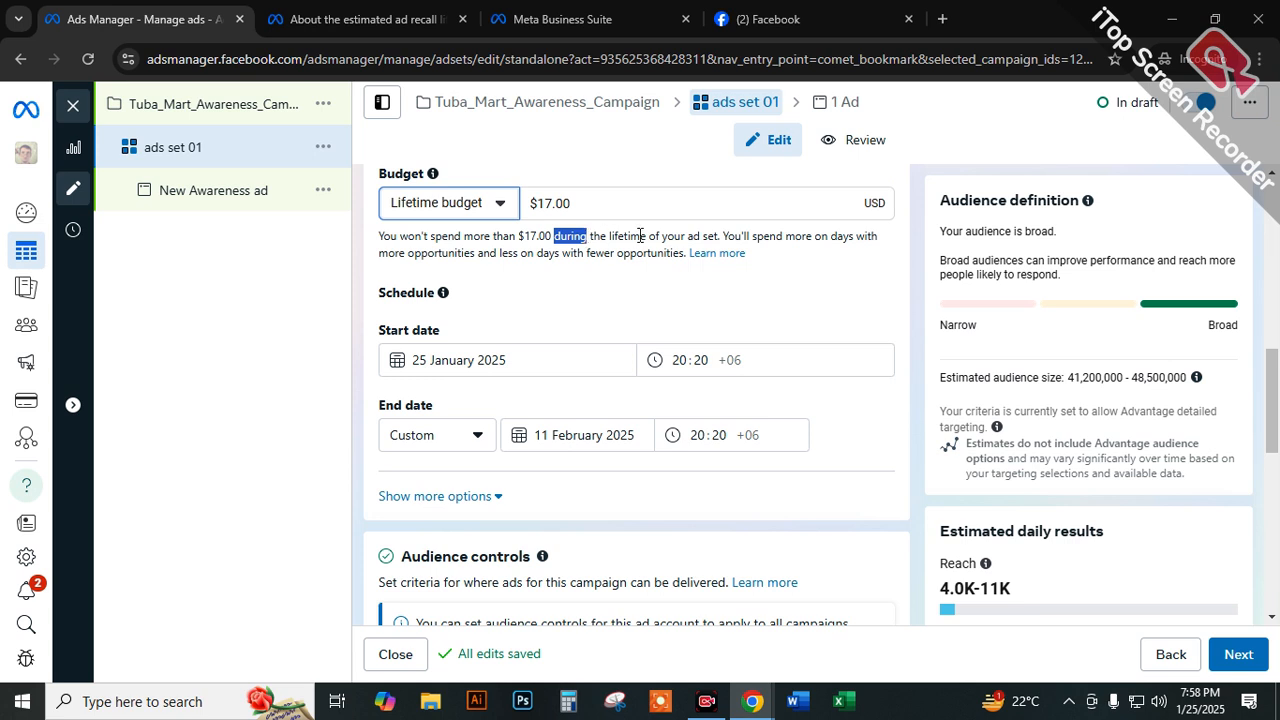
click(462, 243)
click(564, 203)
double_click(622, 201)
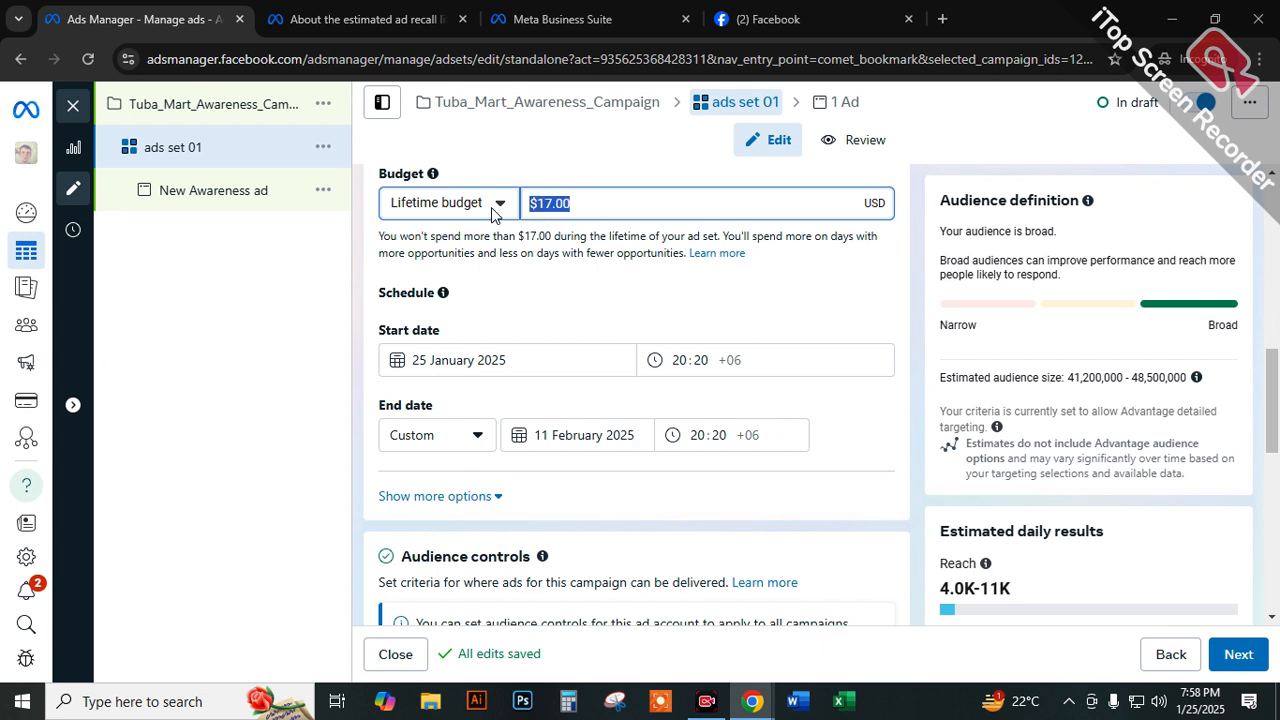
Switch the ad set back to a daily budget and highlight its average and maximum daily spend.
click(441, 204)
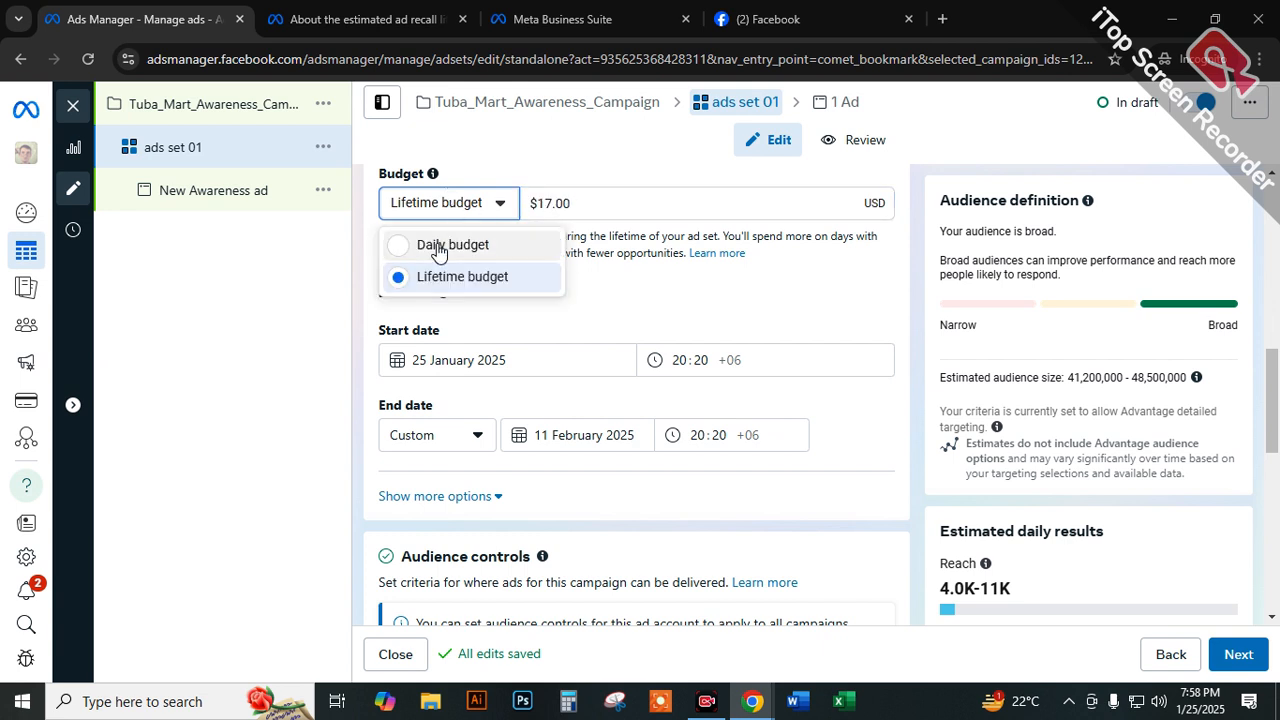
click(437, 246)
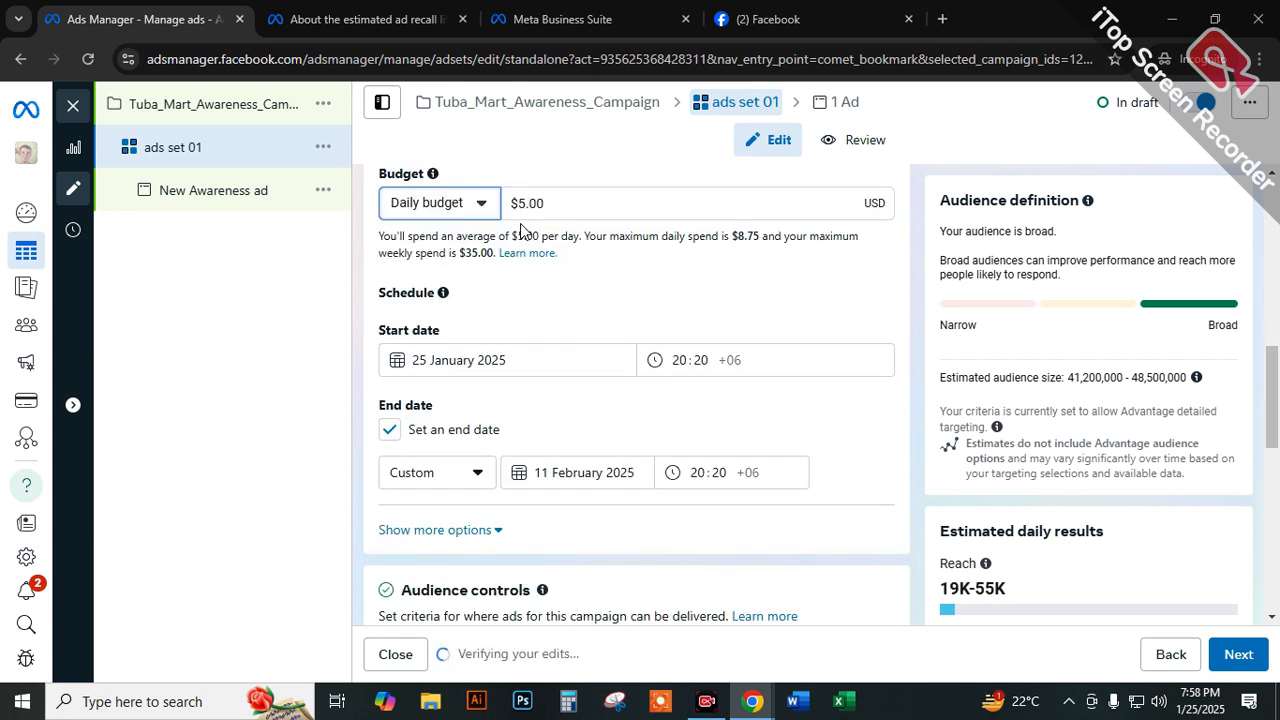
drag(679, 240, 731, 237)
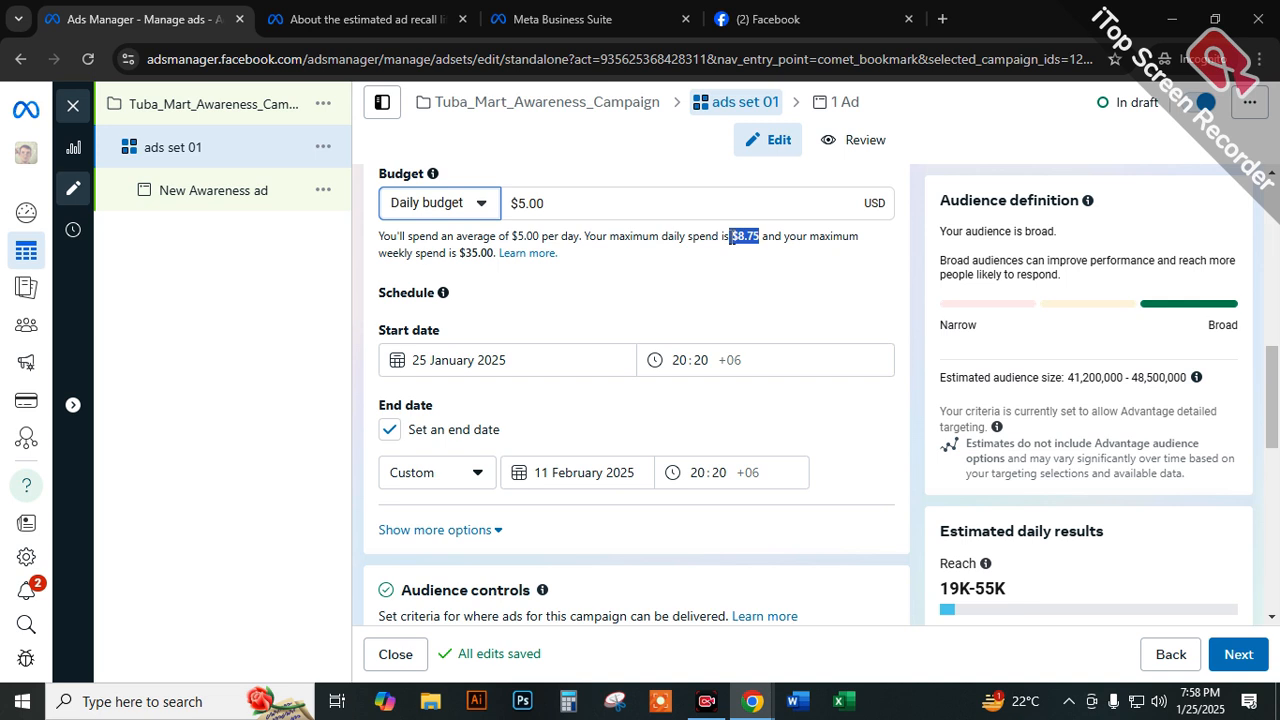
drag(544, 237, 510, 233)
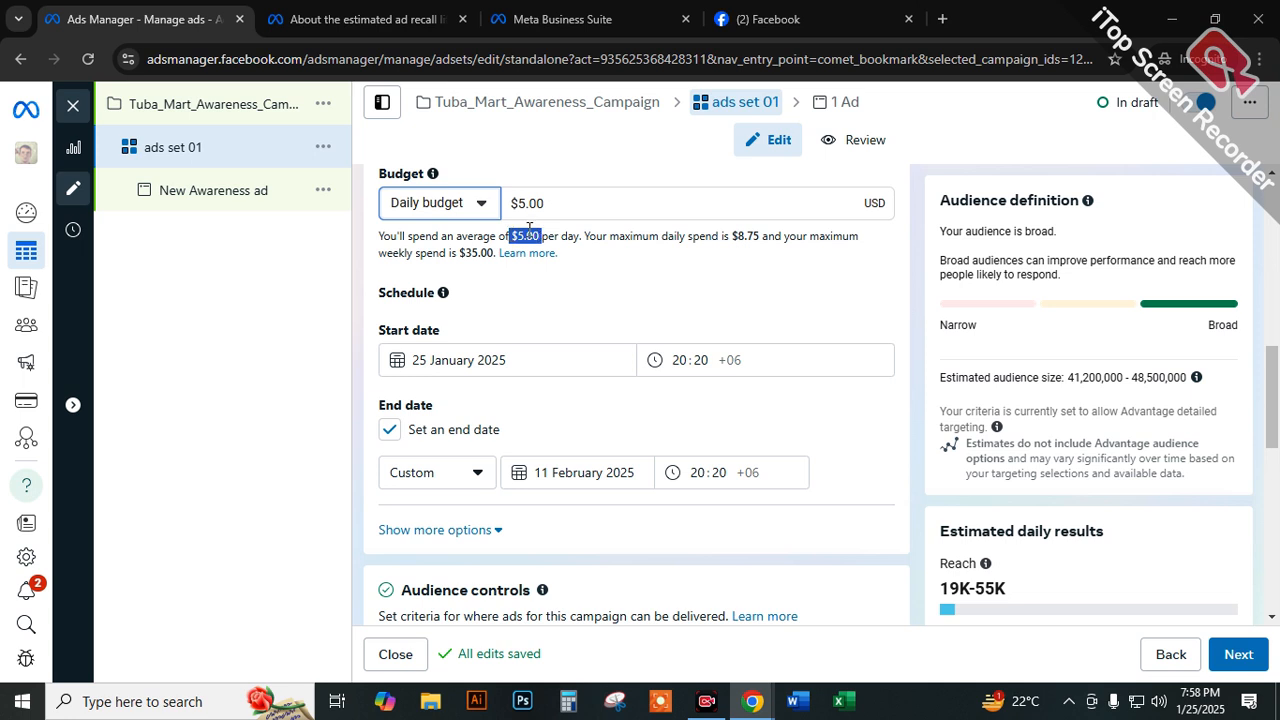
drag(733, 237, 753, 240)
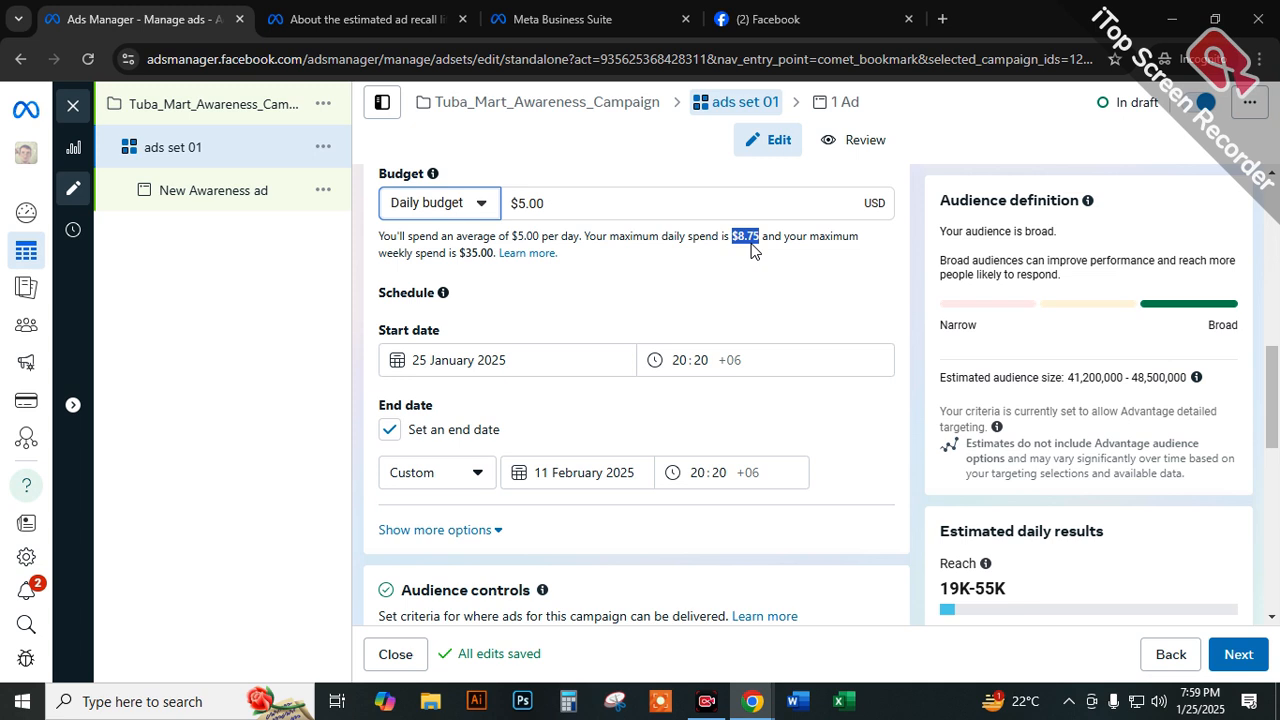
click(748, 243)
drag(759, 236, 737, 236)
Compare the daily budget amount with the estimated daily reach by highlighting both.
click(523, 212)
key(ctrl+a)
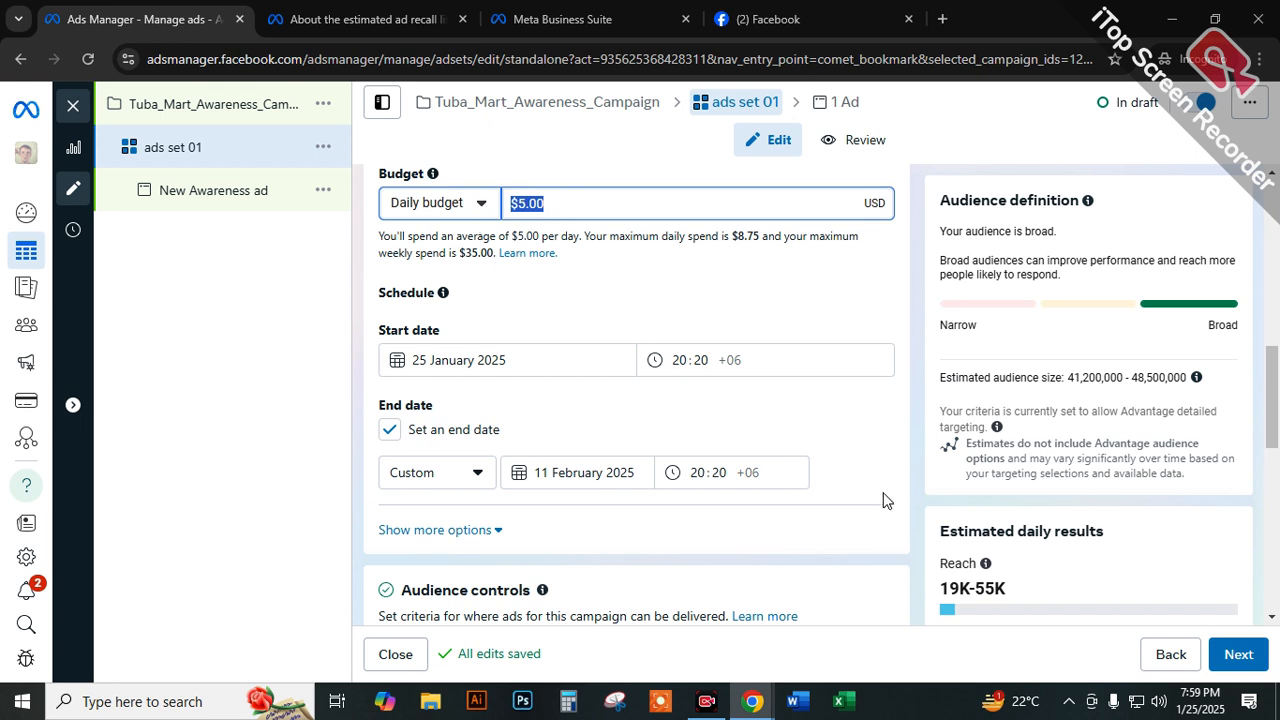
drag(1008, 587, 927, 593)
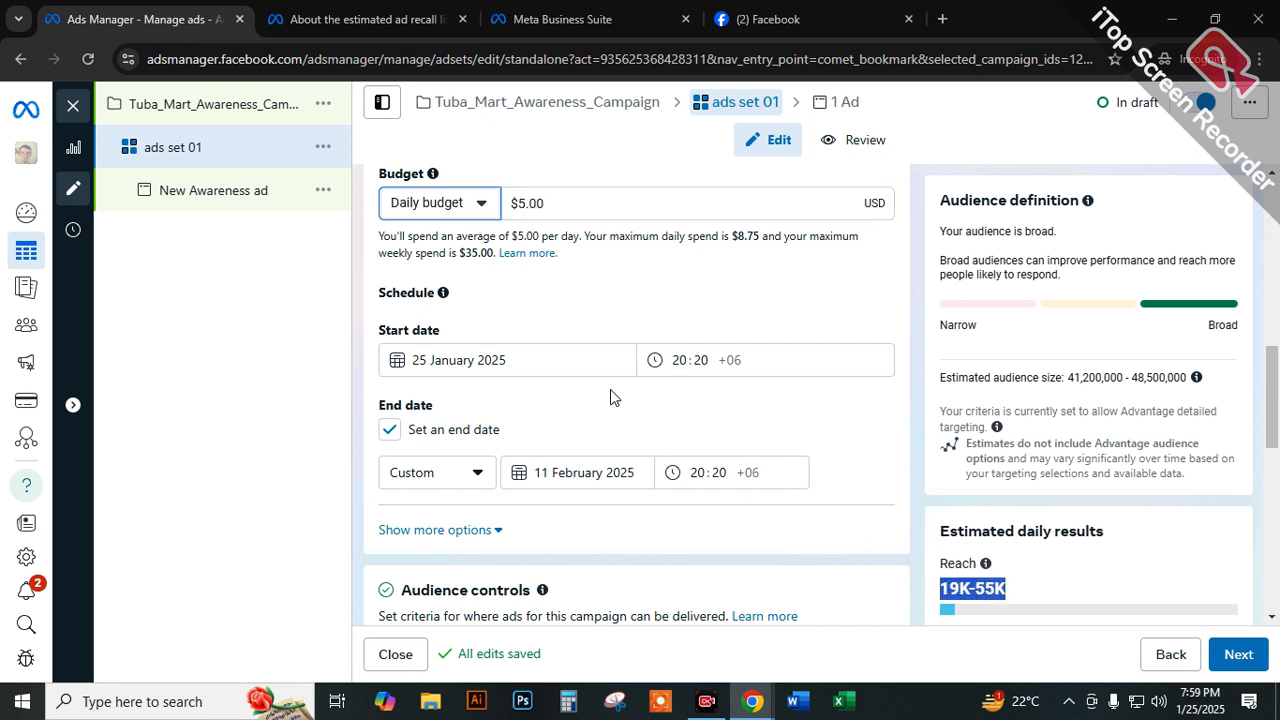
Add an audience suggestion to the Advantage+ audience with an age range of 22 to 60.
scroll(571, 397, down, 3)
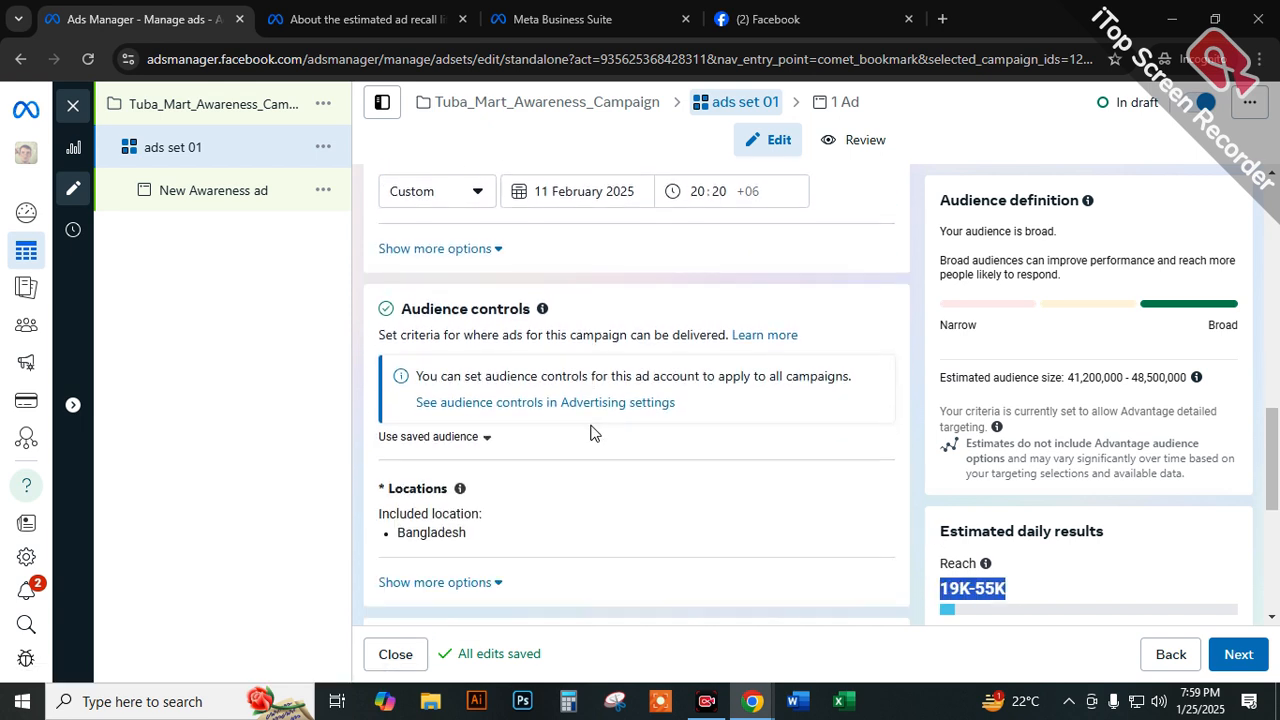
scroll(490, 451, down, 1)
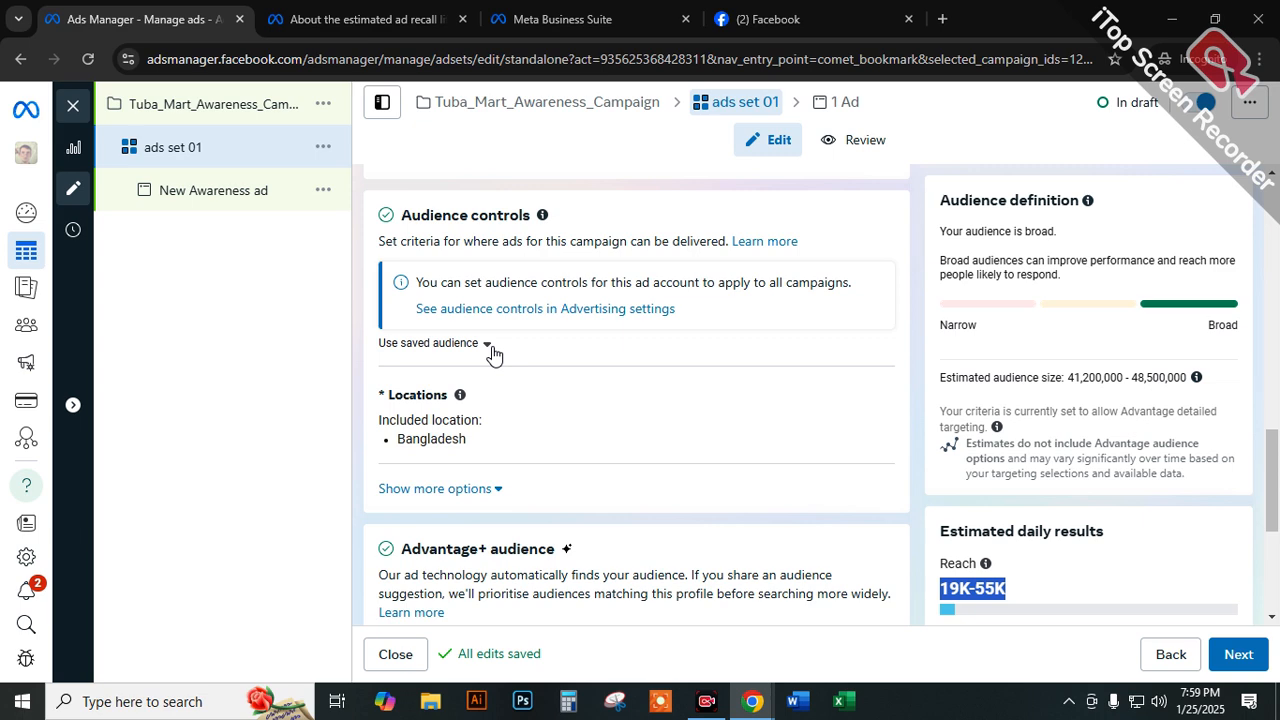
scroll(508, 374, down, 2)
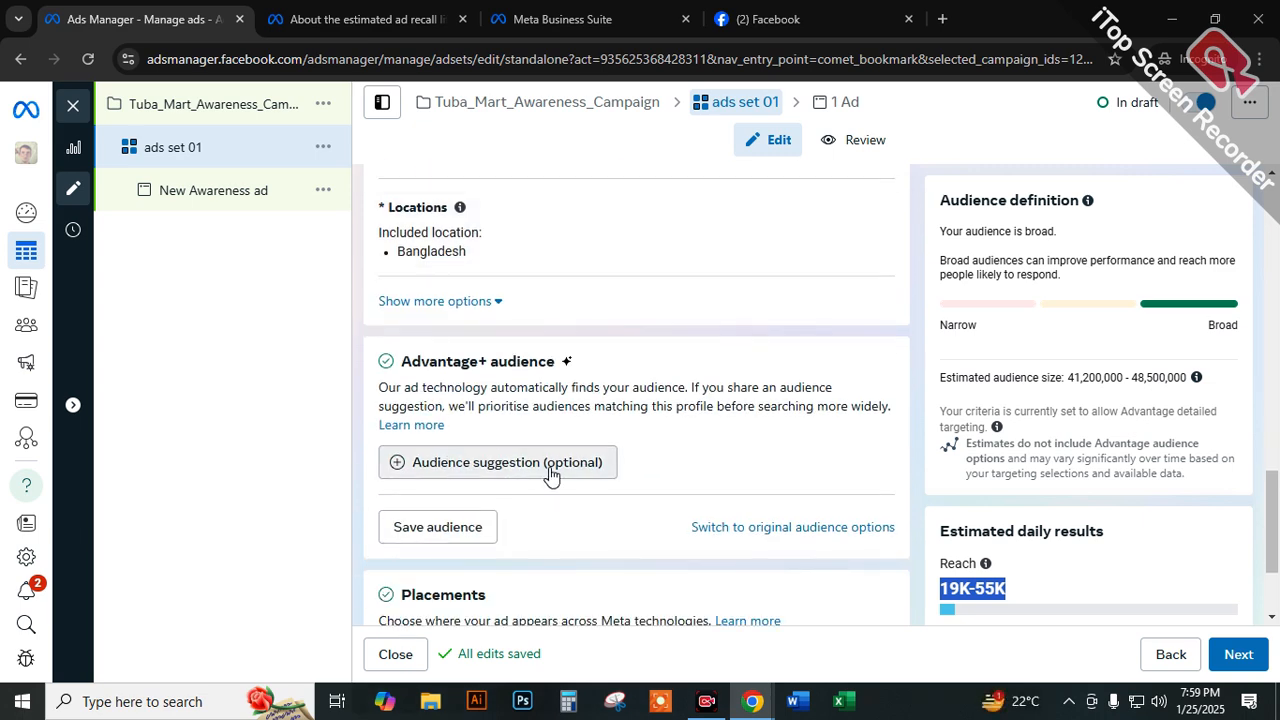
scroll(548, 475, down, 1)
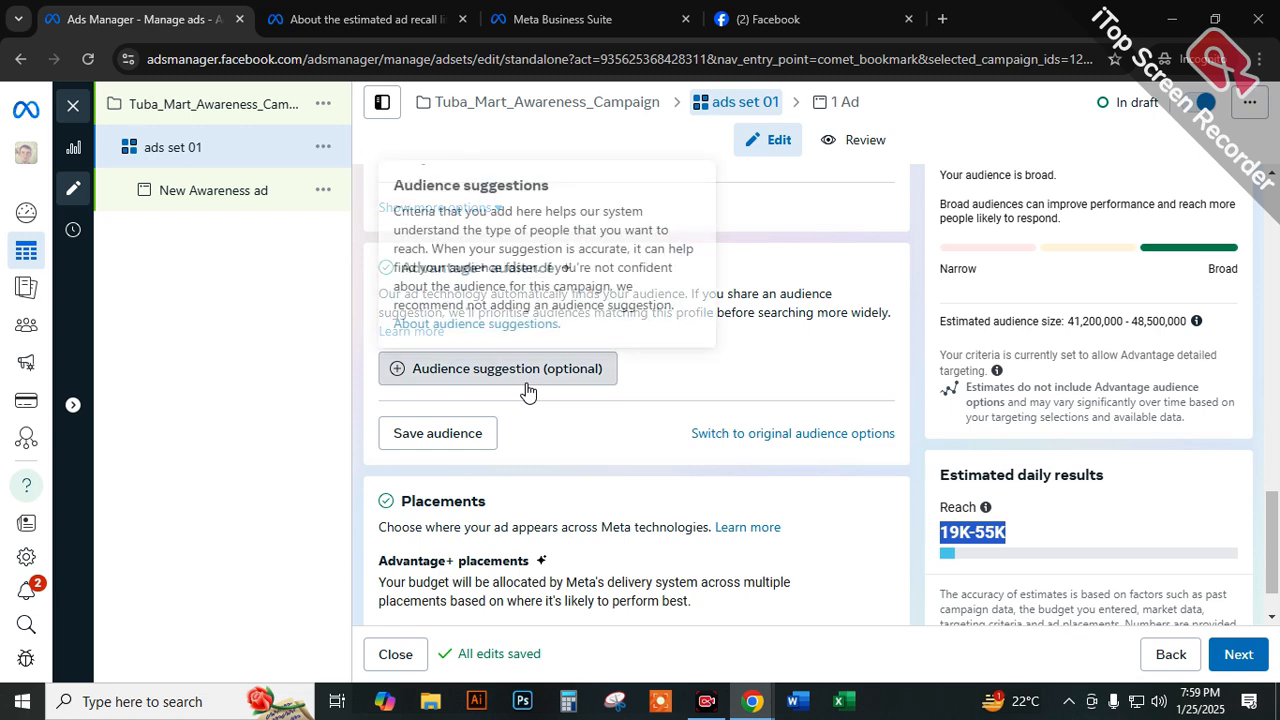
click(528, 389)
click(860, 452)
click(455, 474)
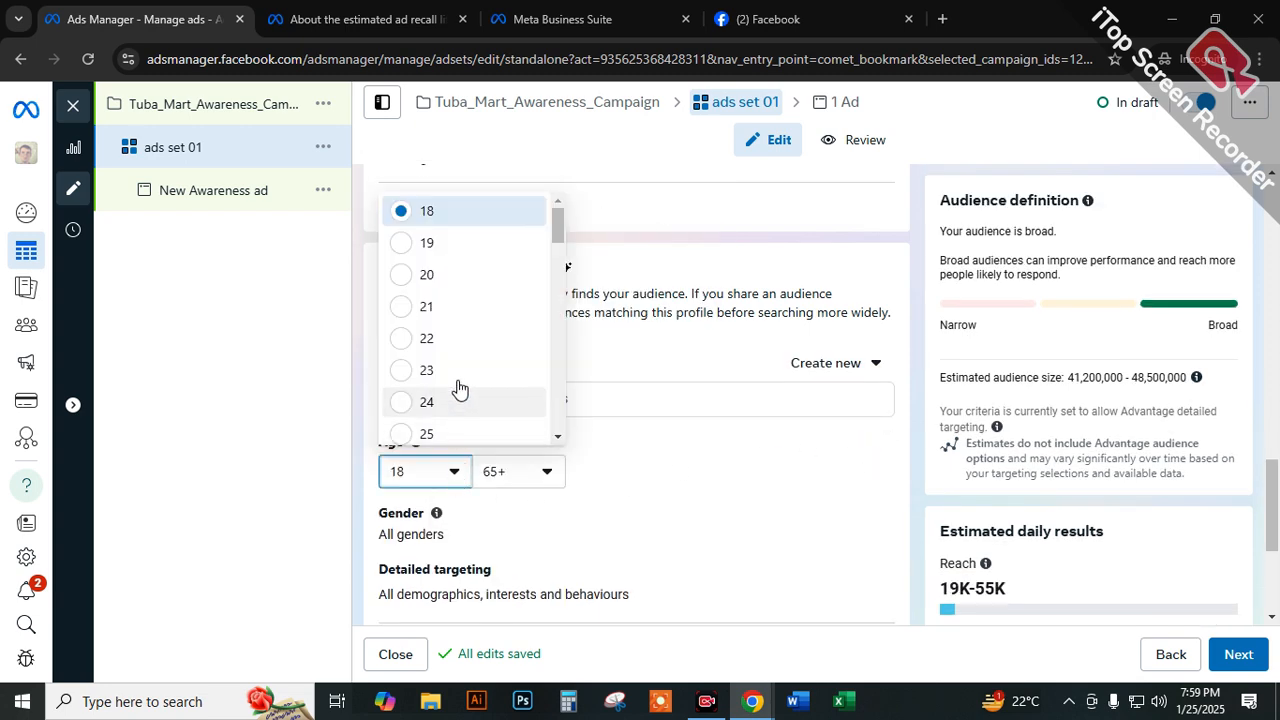
click(420, 338)
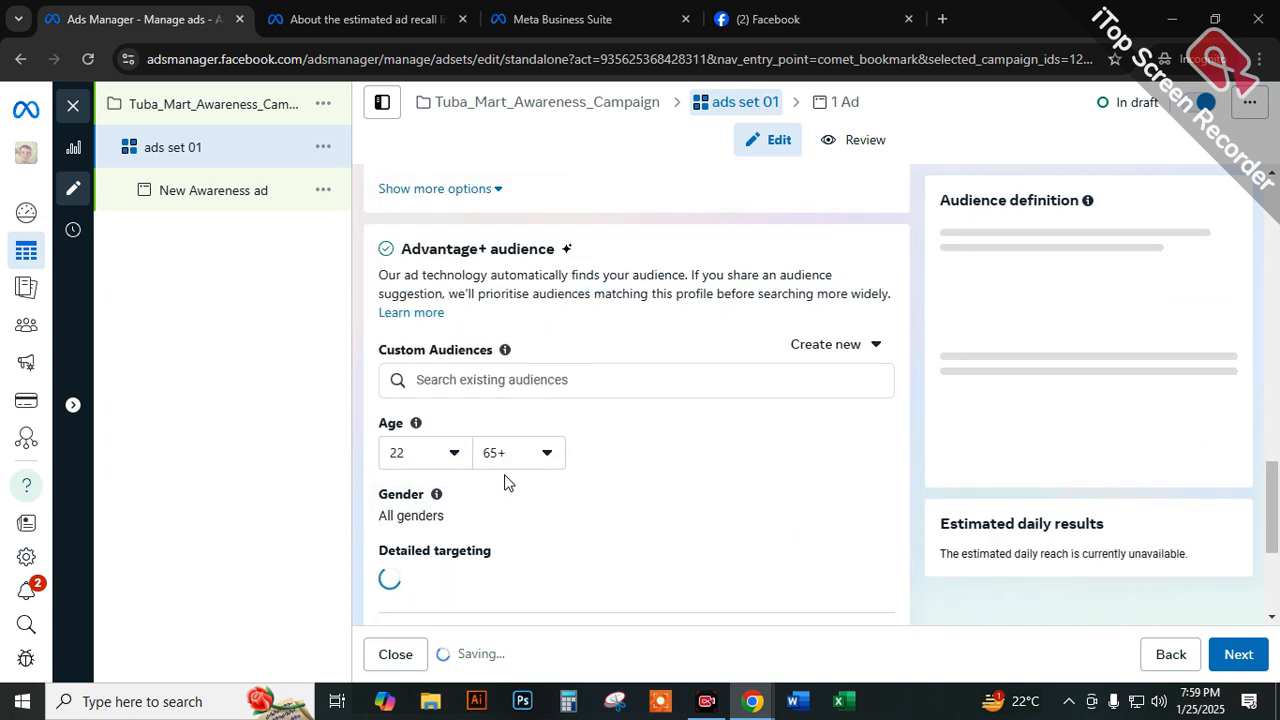
click(510, 468)
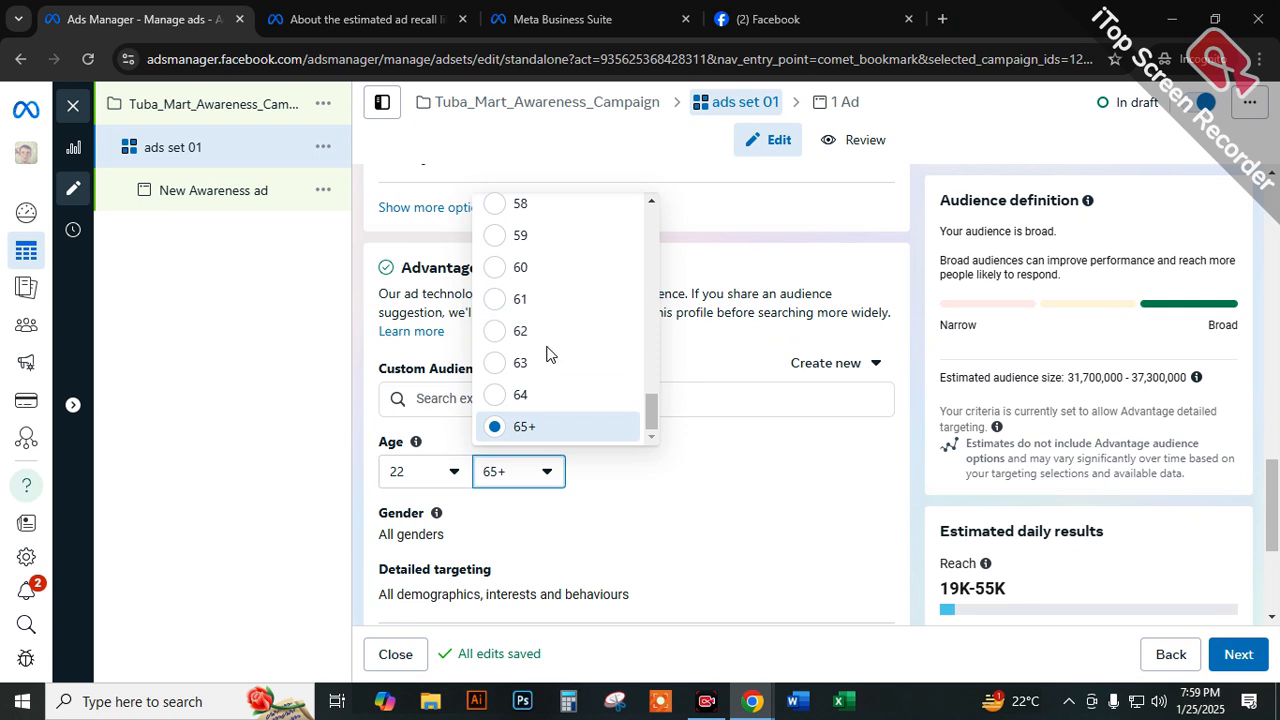
click(518, 268)
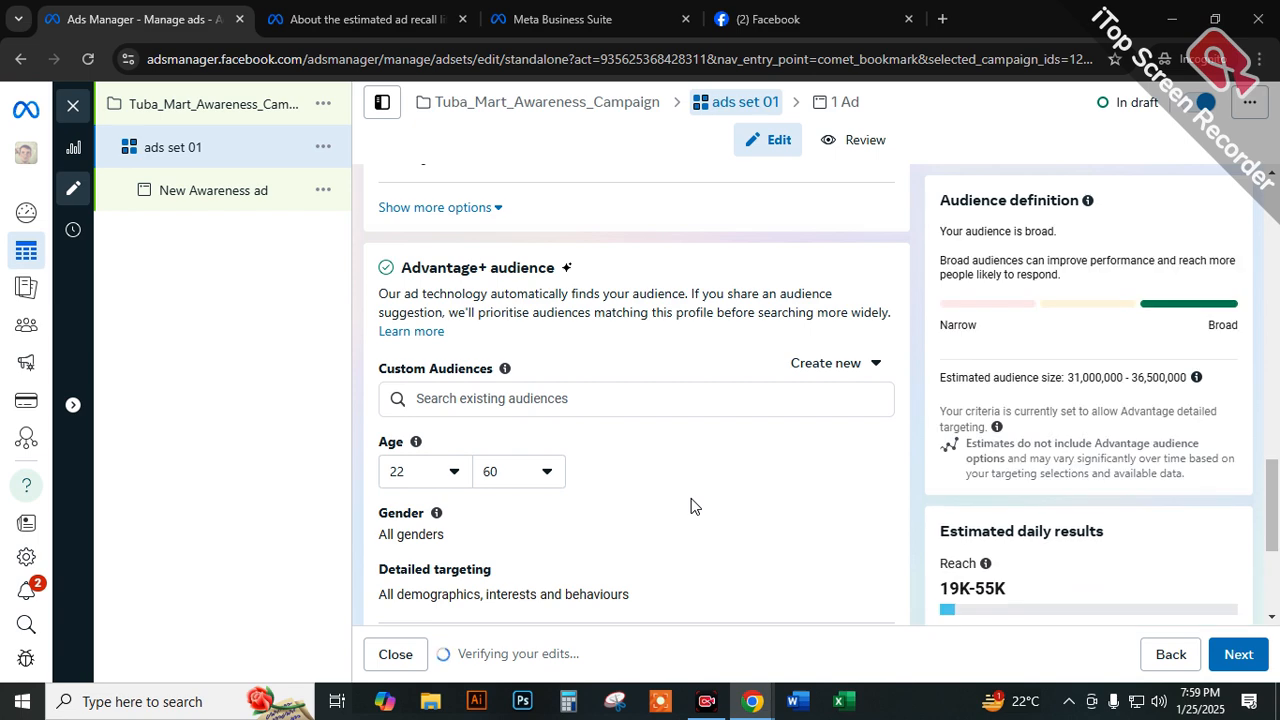
Set the suggested audience's minimum age to 18.
scroll(613, 477, down, 2)
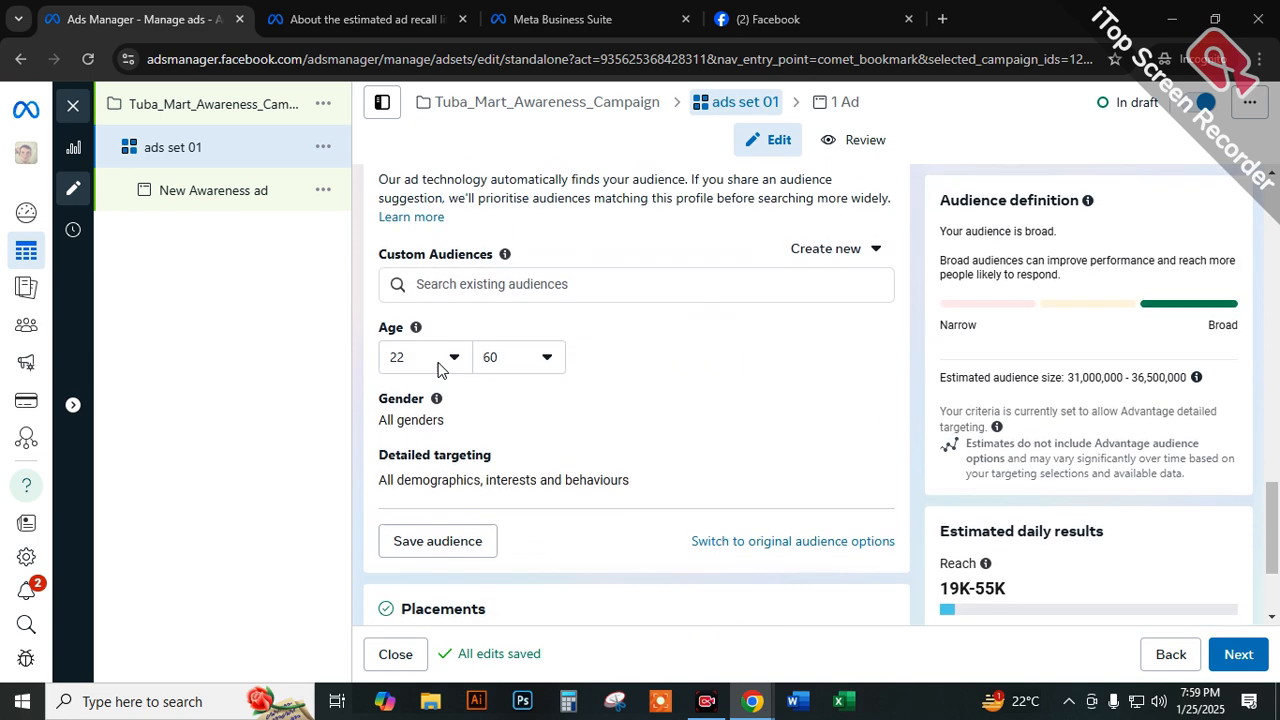
scroll(601, 417, up, 4)
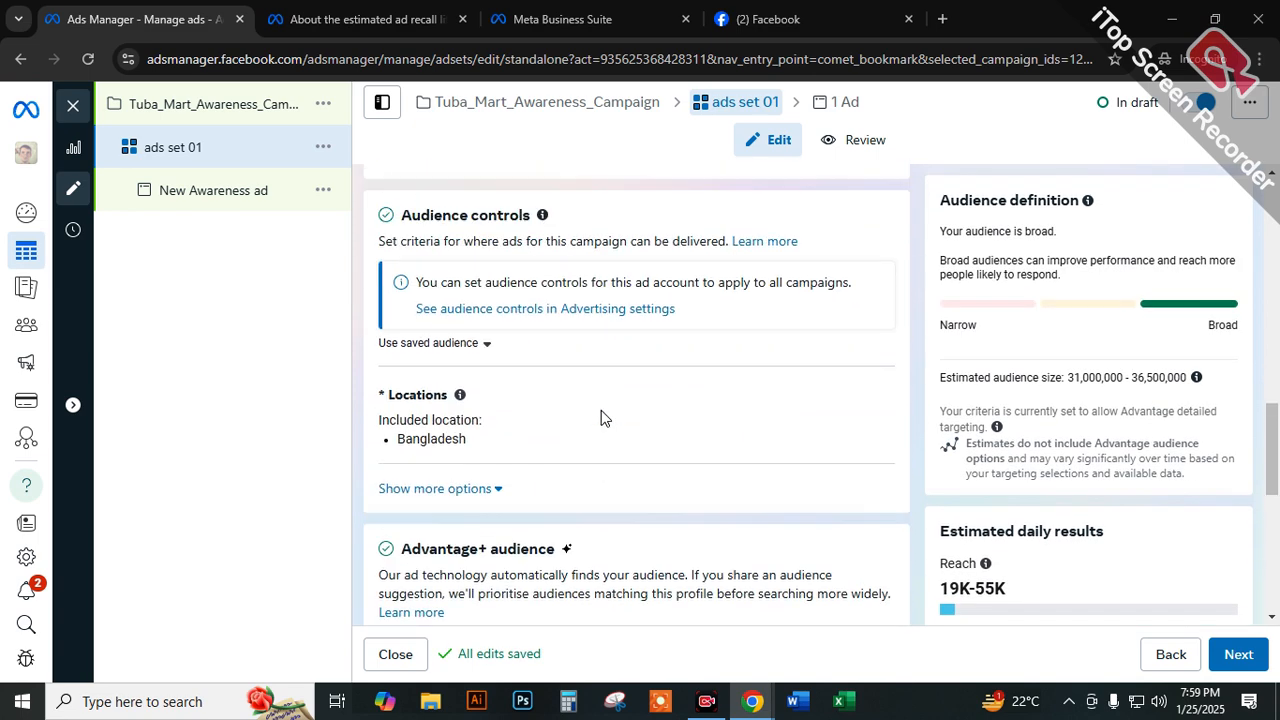
scroll(600, 418, down, 3)
click(421, 473)
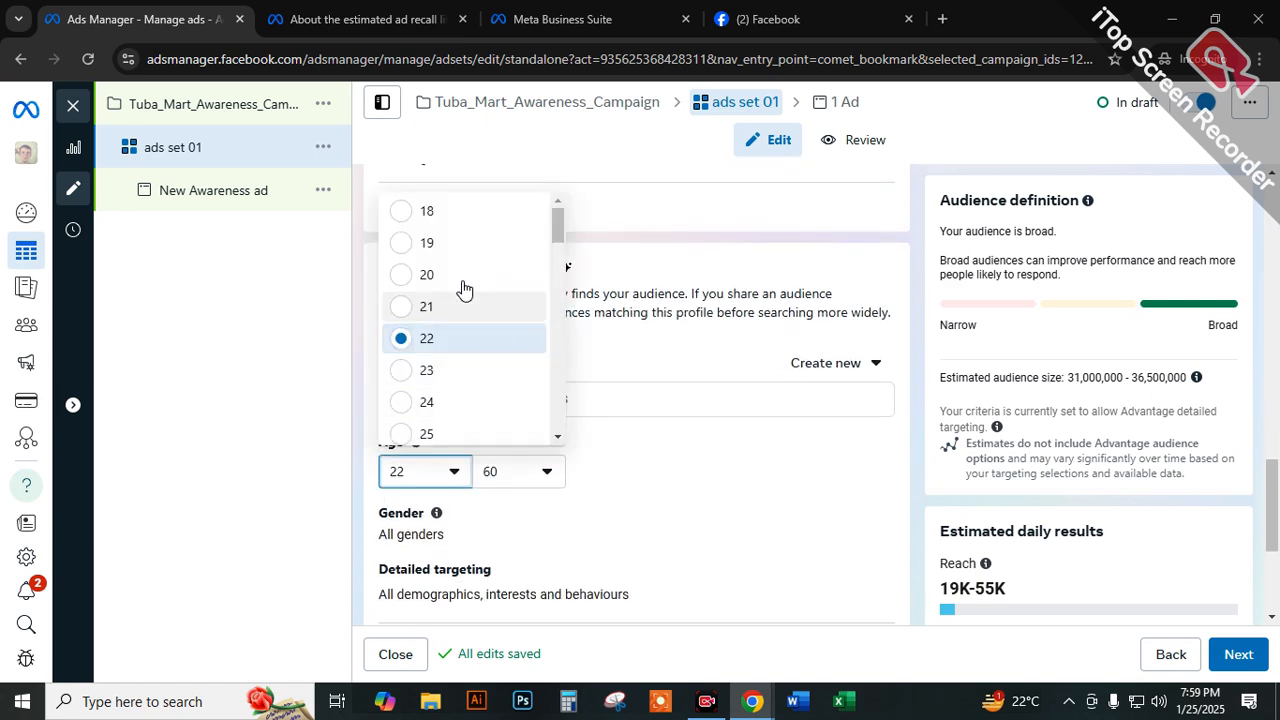
click(437, 212)
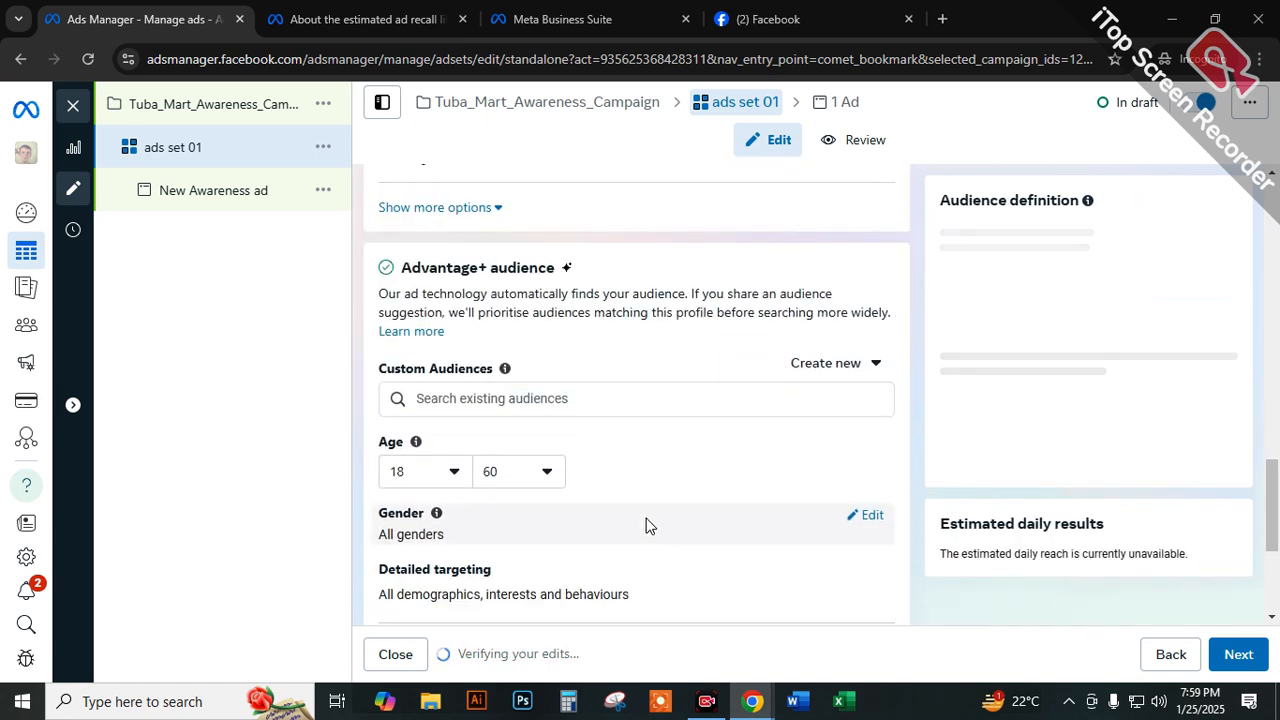
Search detailed targeting for "shopping" and add the Shopping entry under Demographics > Work > Employers.
scroll(614, 525, down, 1)
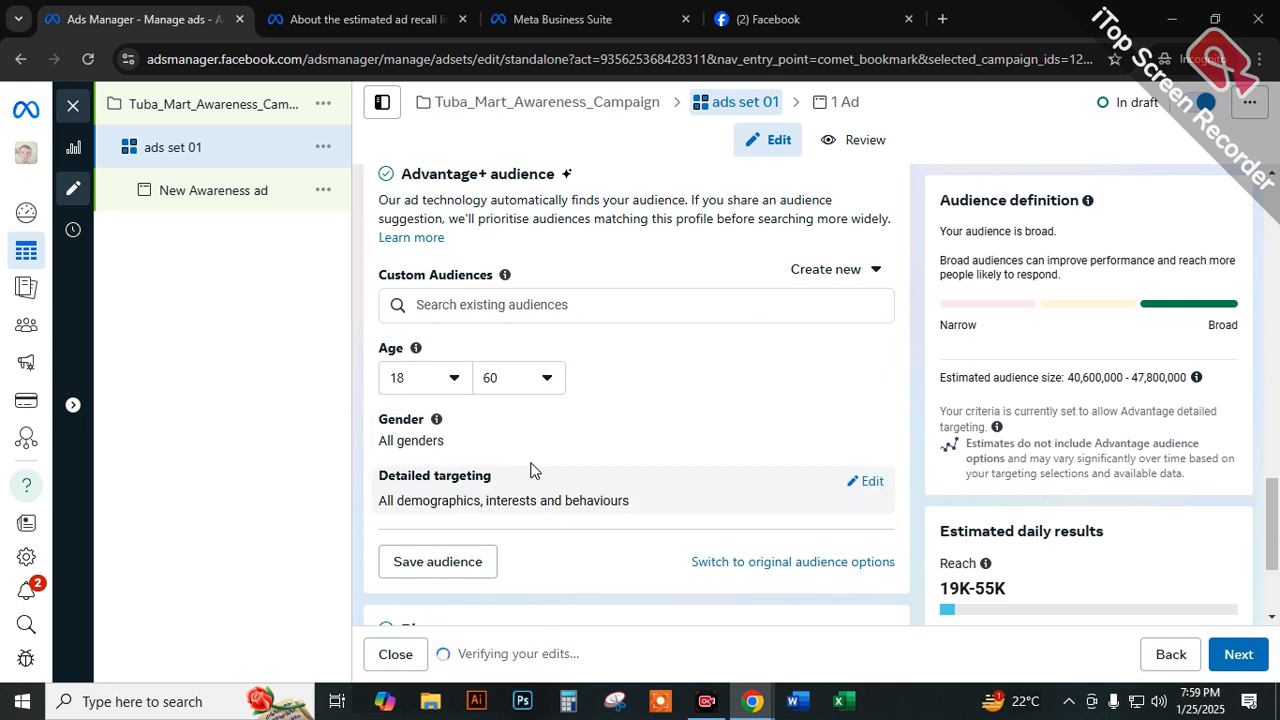
click(866, 483)
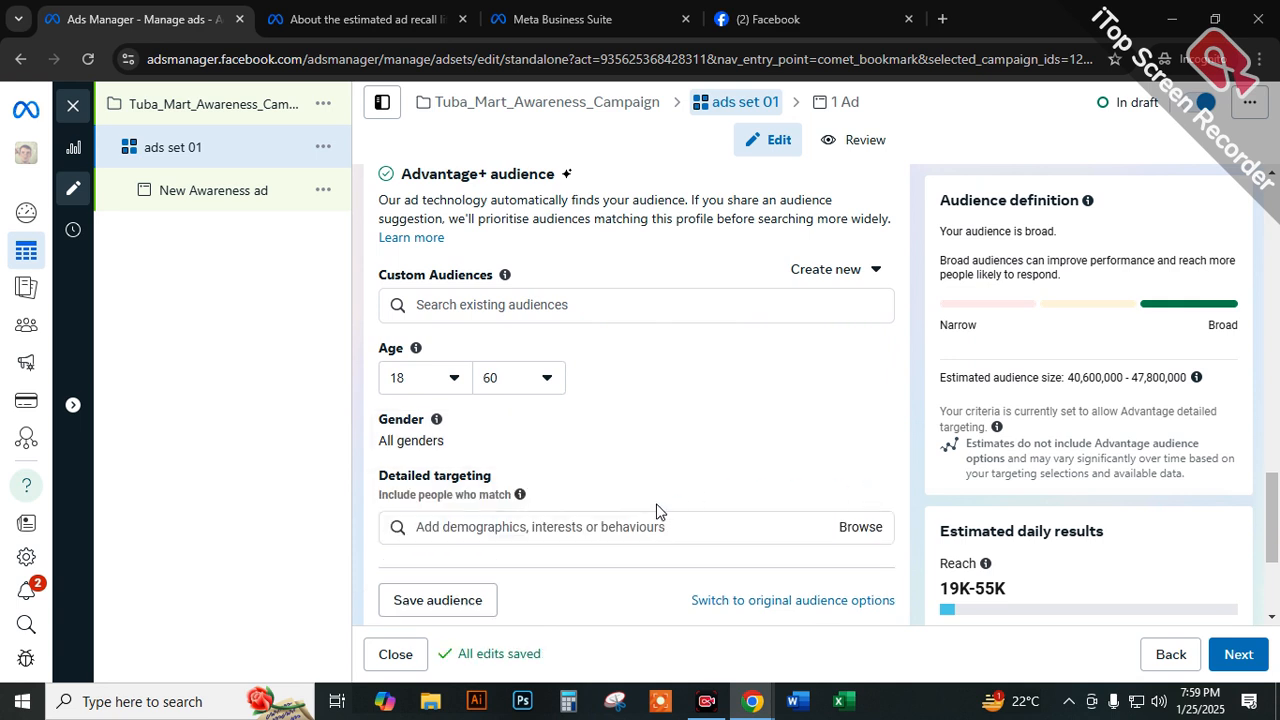
click(629, 526)
text(shopping)
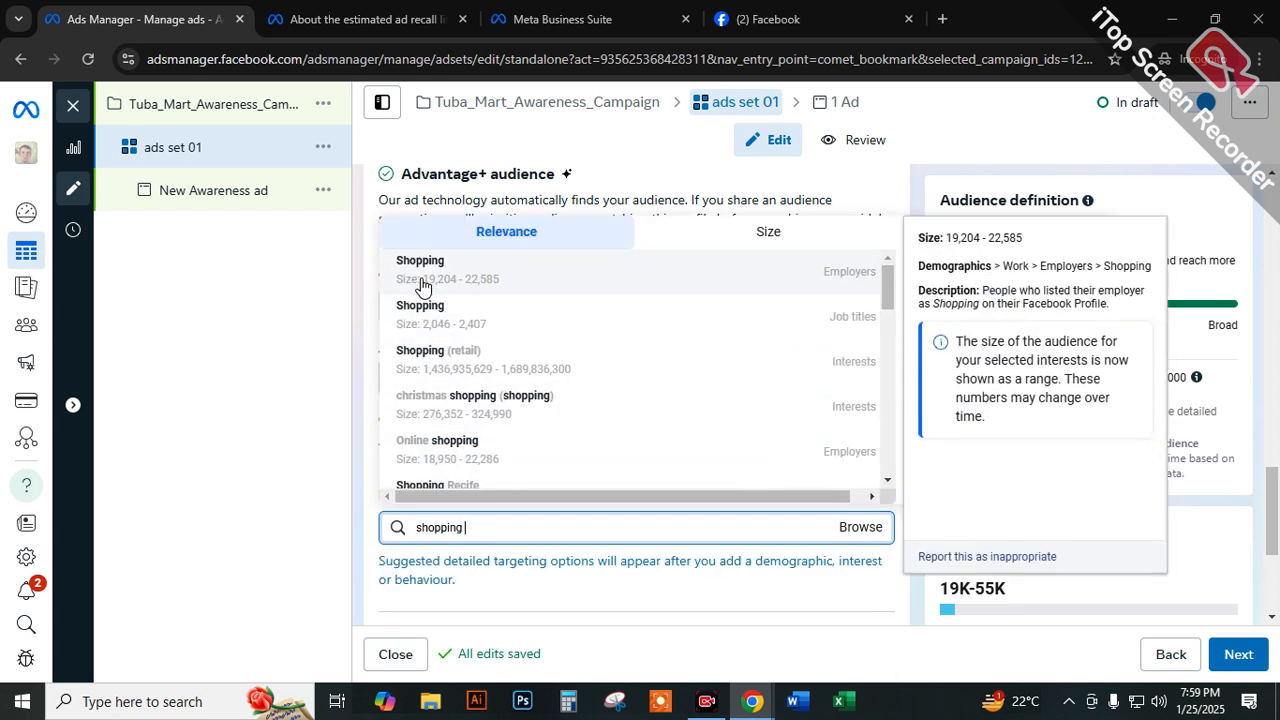
click(421, 268)
scroll(820, 491, down, 1)
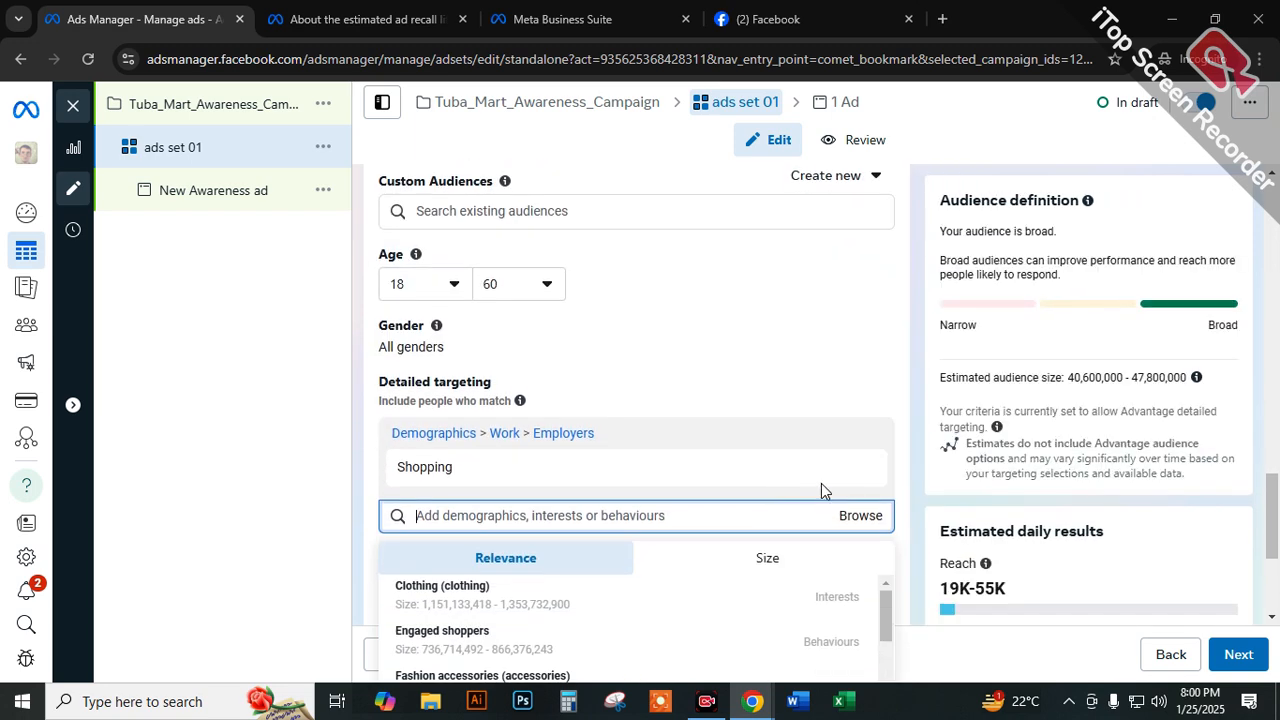
Review the ad set's settings from the name and performance goal through budget, audience and placements, closing the targeting suggestions.
scroll(752, 406, up, 6)
scroll(752, 406, up, 4)
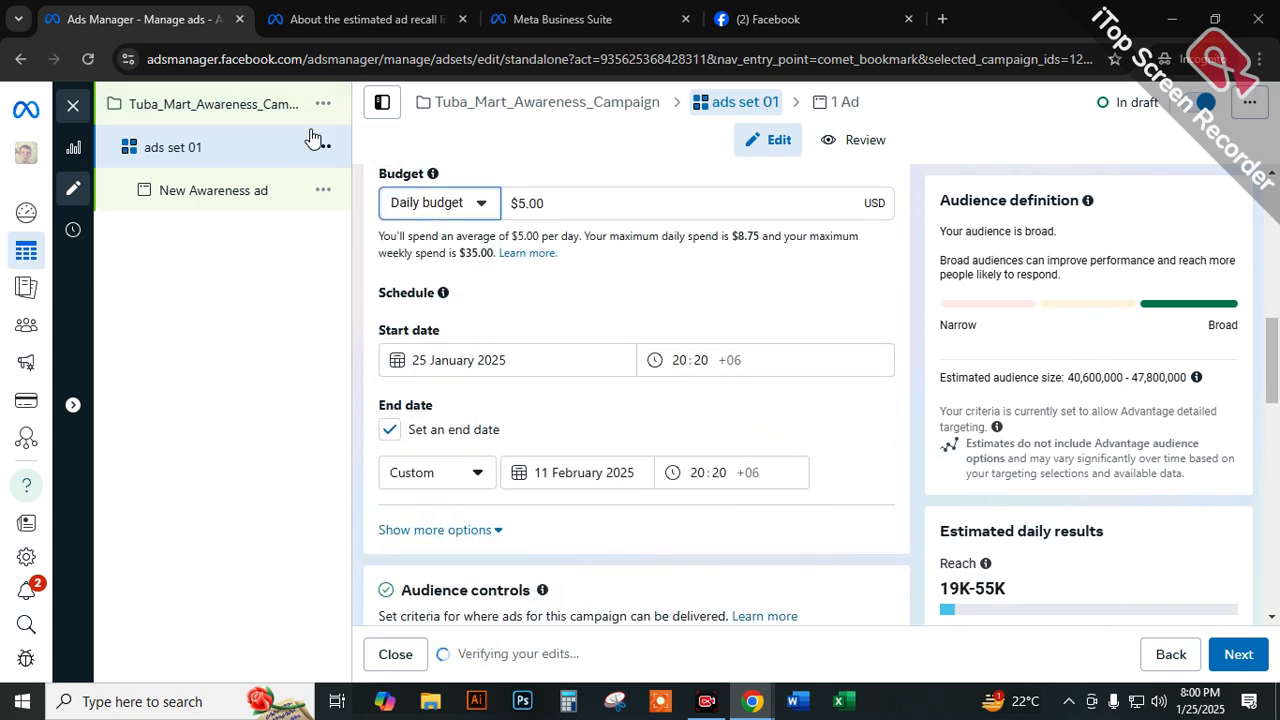
scroll(677, 306, down, 10)
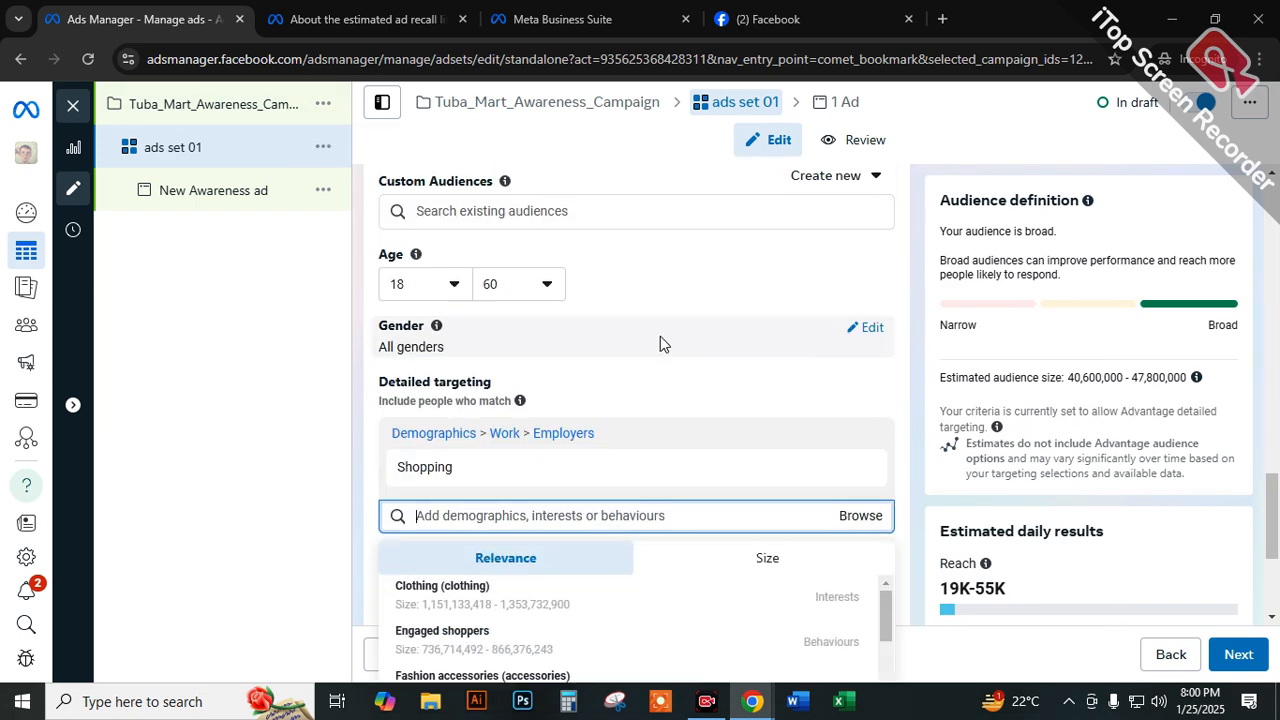
scroll(617, 373, down, 6)
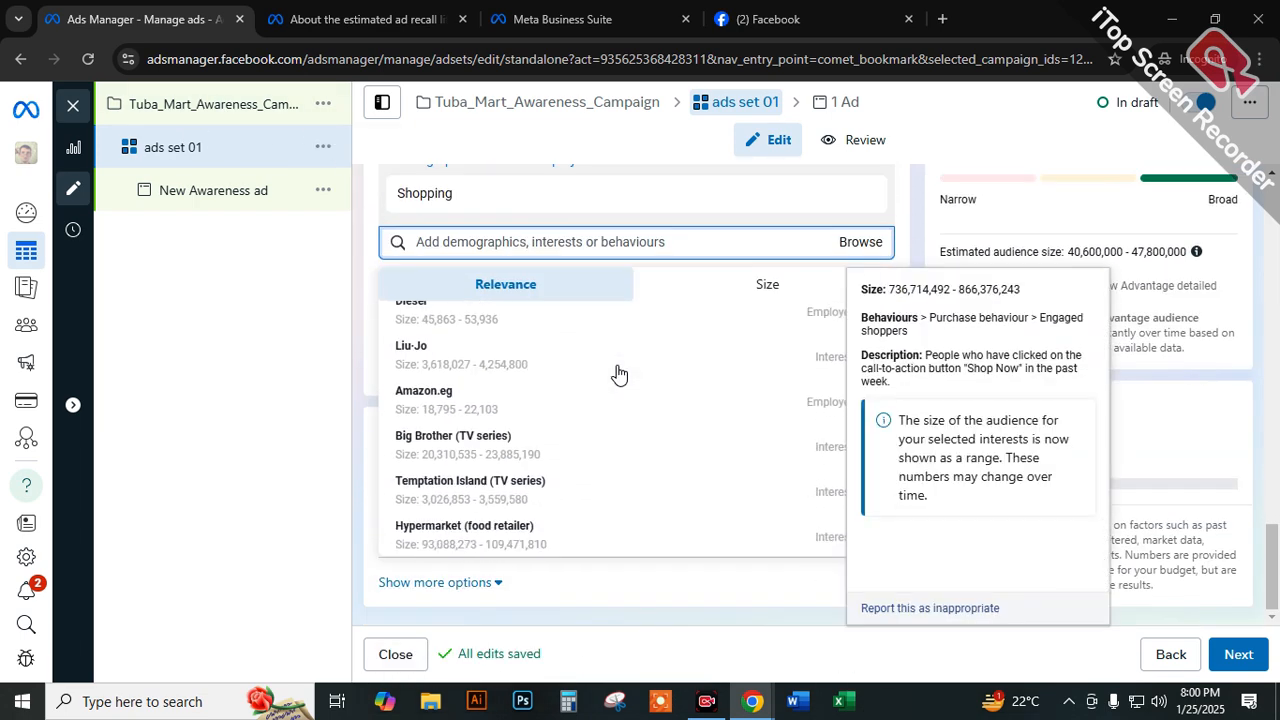
click(354, 415)
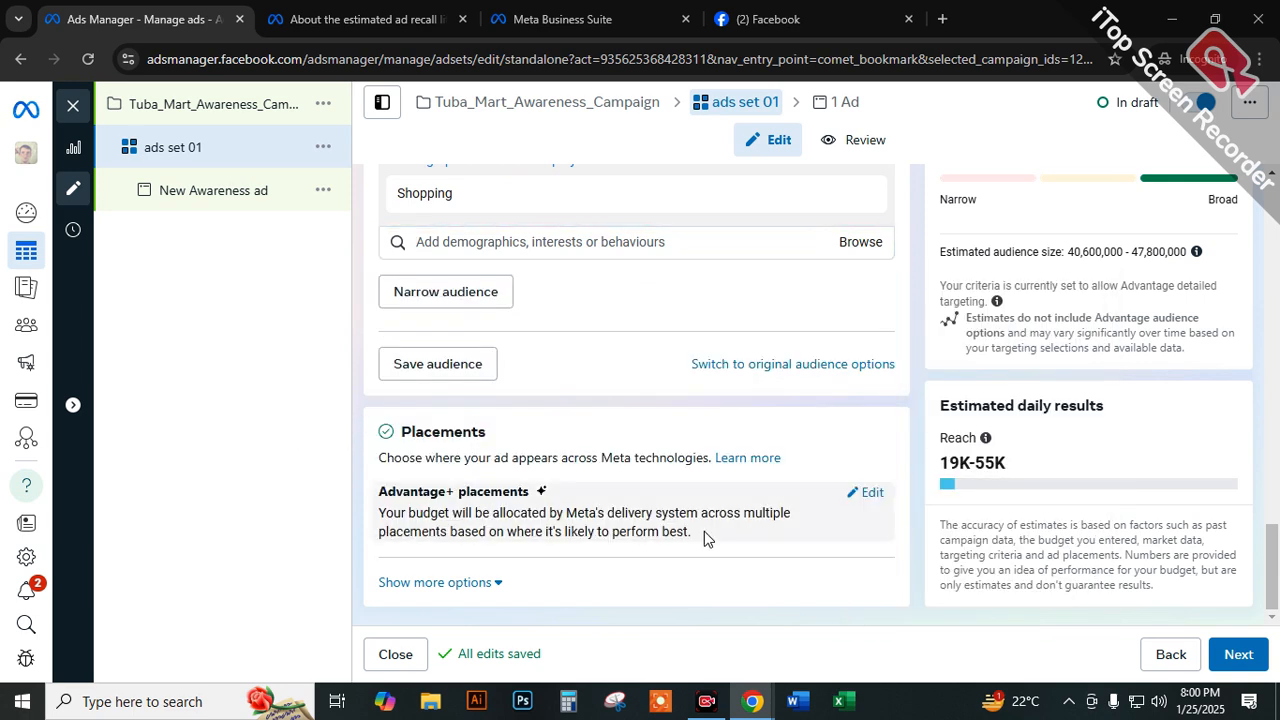
scroll(627, 476, up, 15)
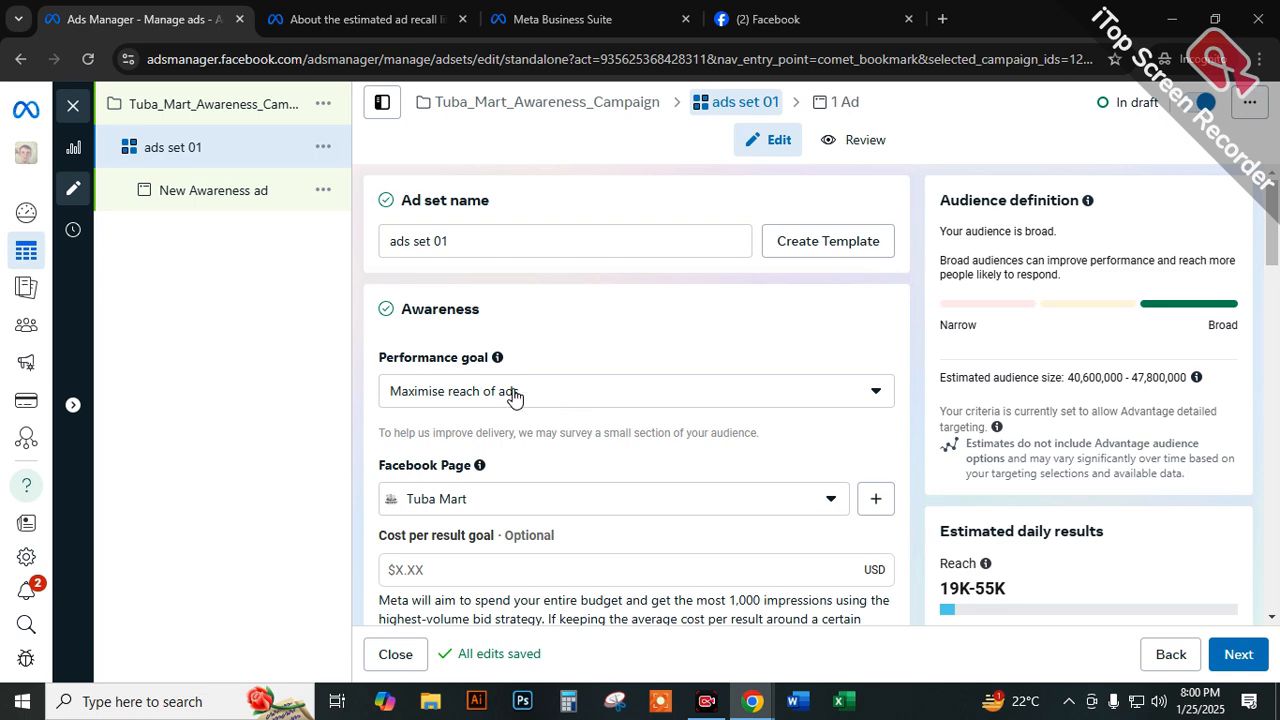
scroll(562, 327, down, 4)
scroll(562, 327, down, 10)
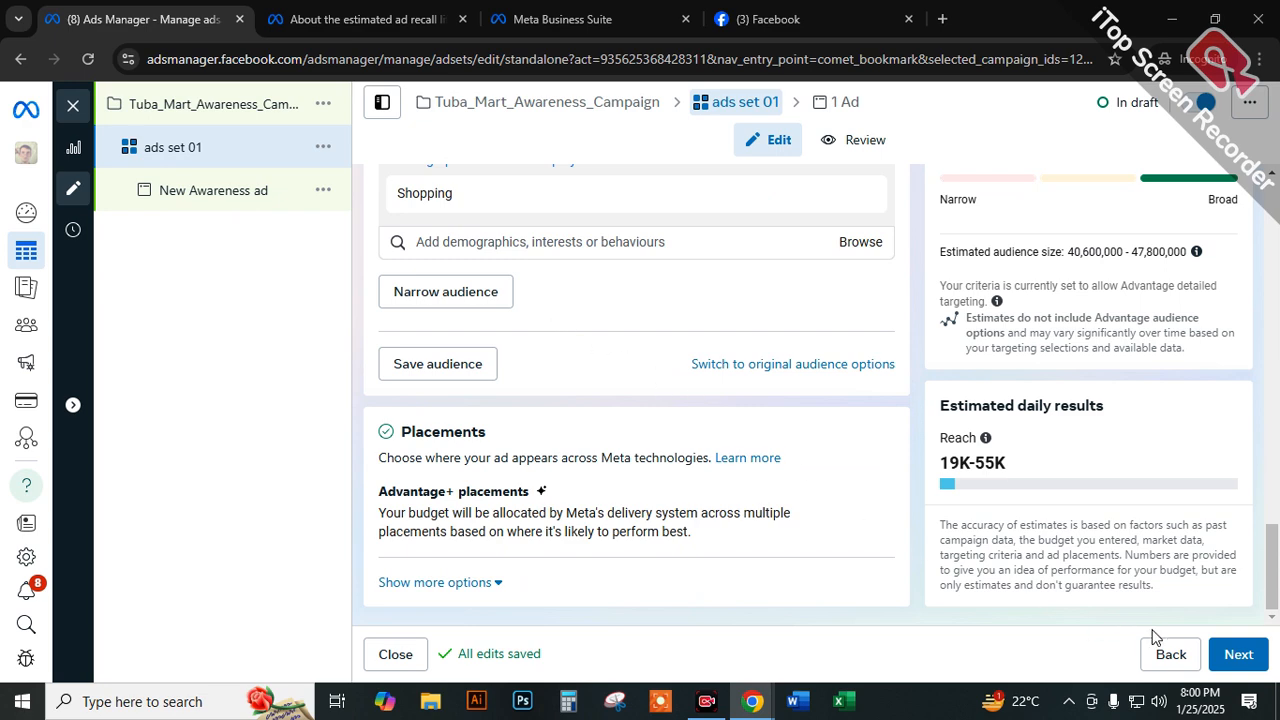
Proceed to the ad level of the campaign and highlight the word "ad" in the ad's name.
click(1238, 654)
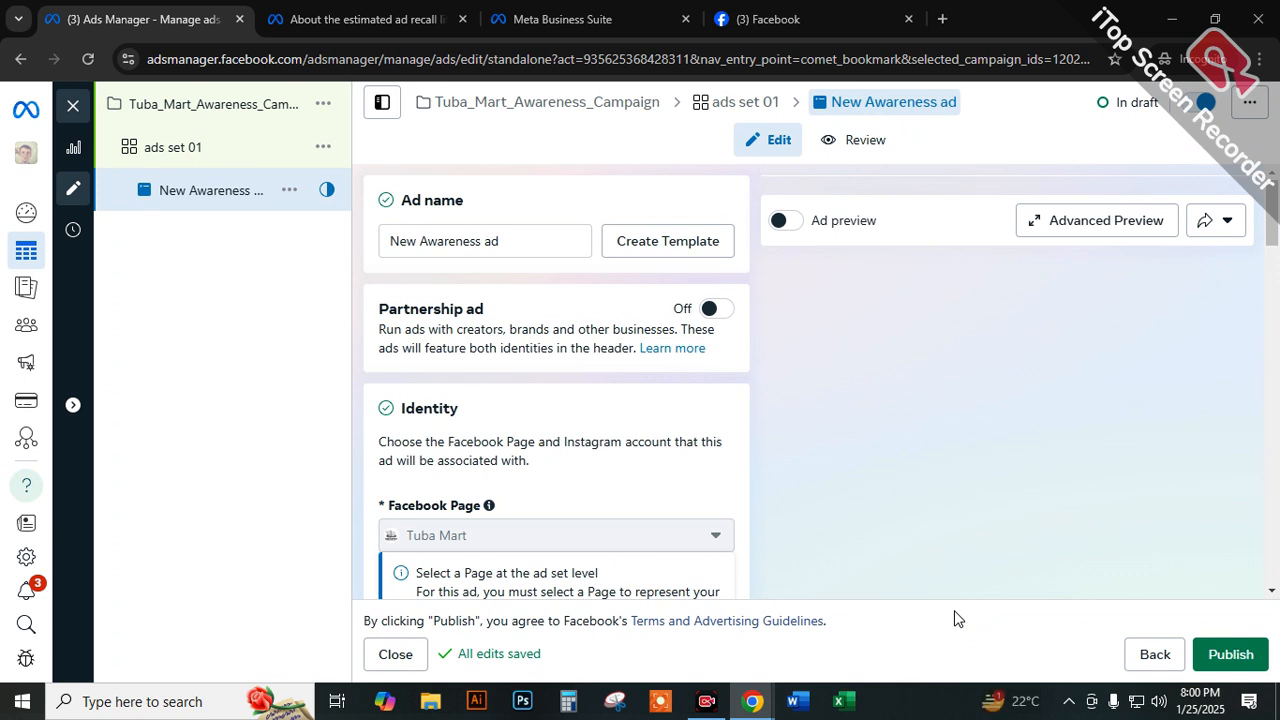
mouse_move(518, 246)
mouse_down()
mouse_move(571, 242)
mouse_move(378, 248)
mouse_move(490, 231)
mouse_up()
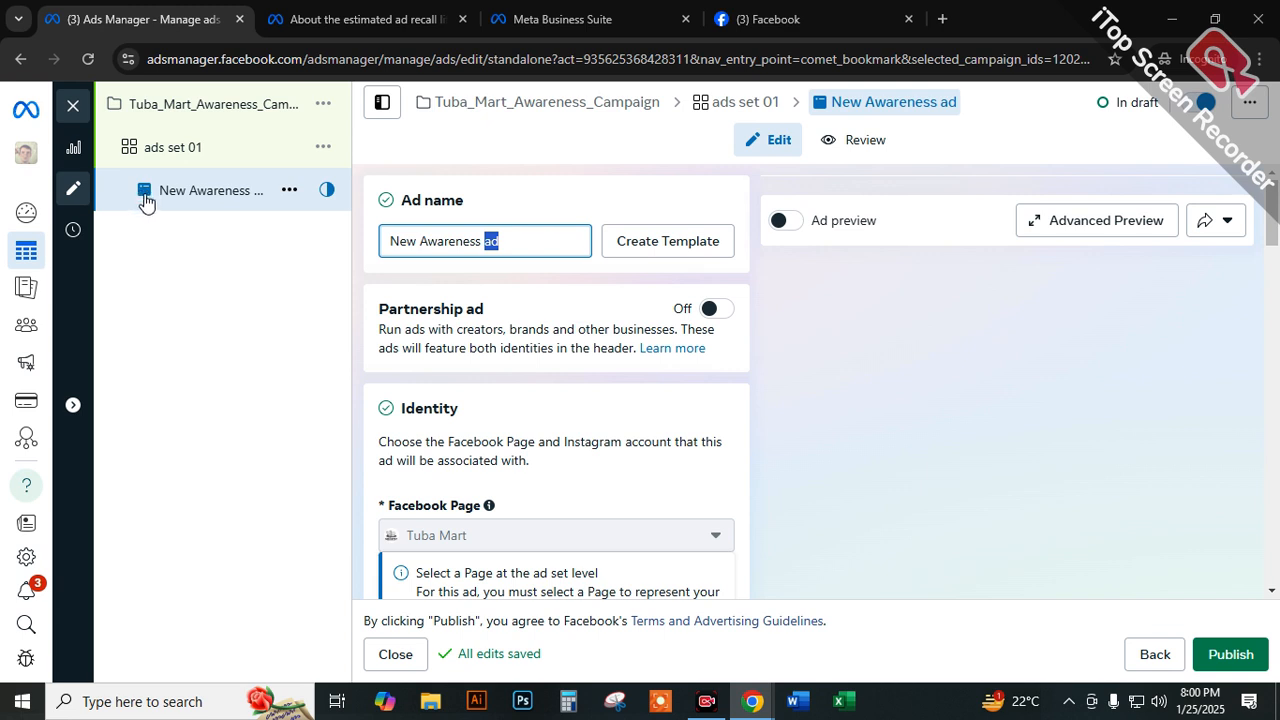
double_click(944, 104)
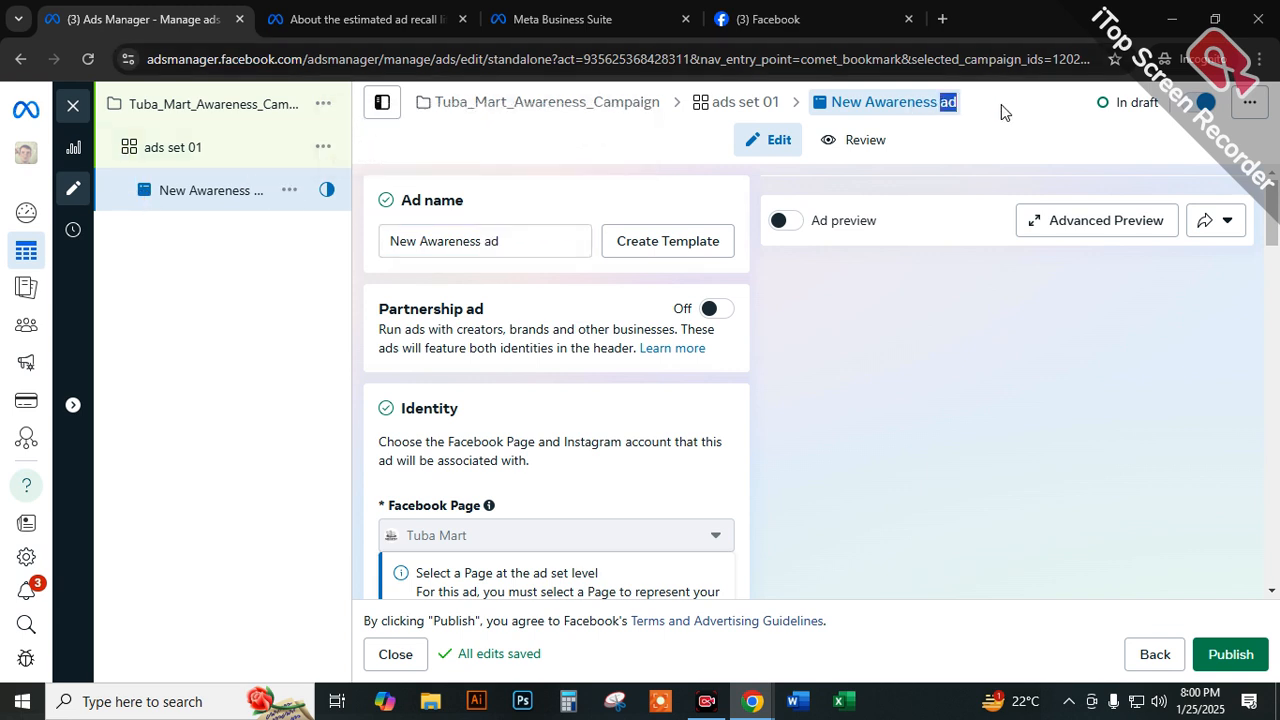
Review the ad's name, partnership and identity settings, and turn on the ad preview.
double_click(490, 240)
scroll(765, 393, down, 2)
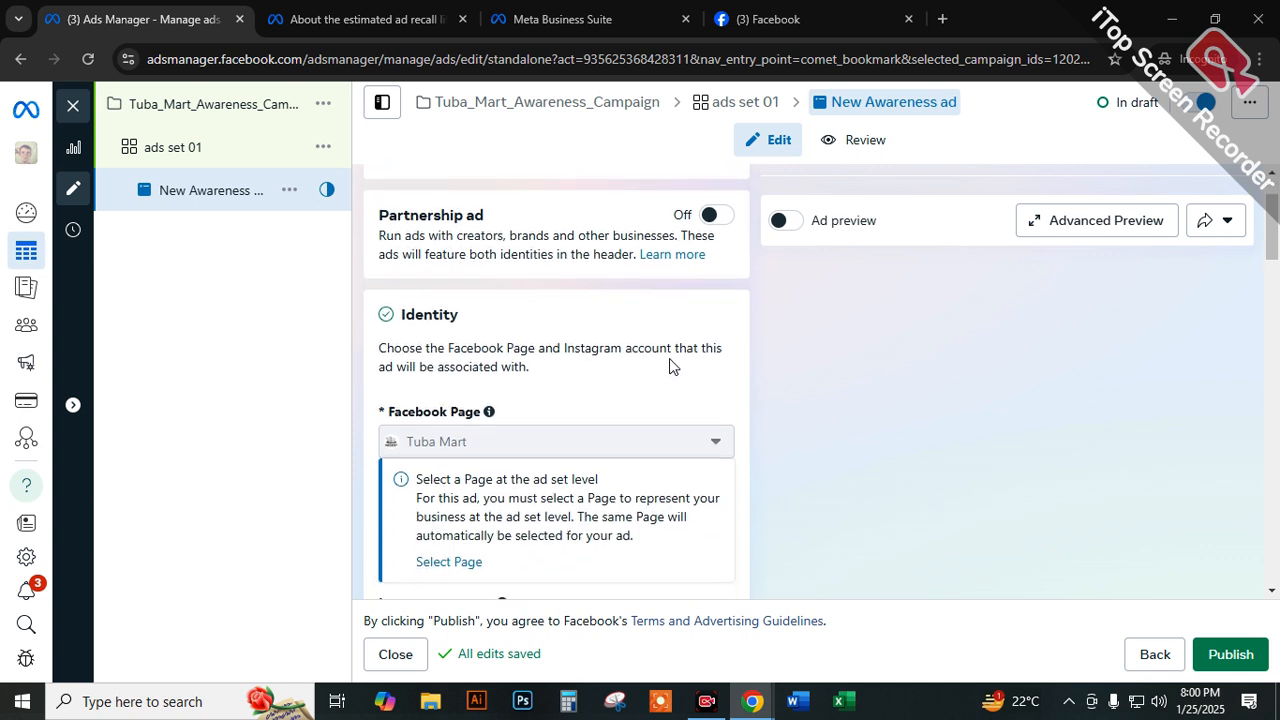
scroll(587, 314, up, 1)
scroll(578, 395, down, 1)
click(786, 222)
scroll(555, 262, up, 1)
scroll(555, 262, up, 1)
scroll(476, 367, down, 3)
scroll(476, 365, down, 2)
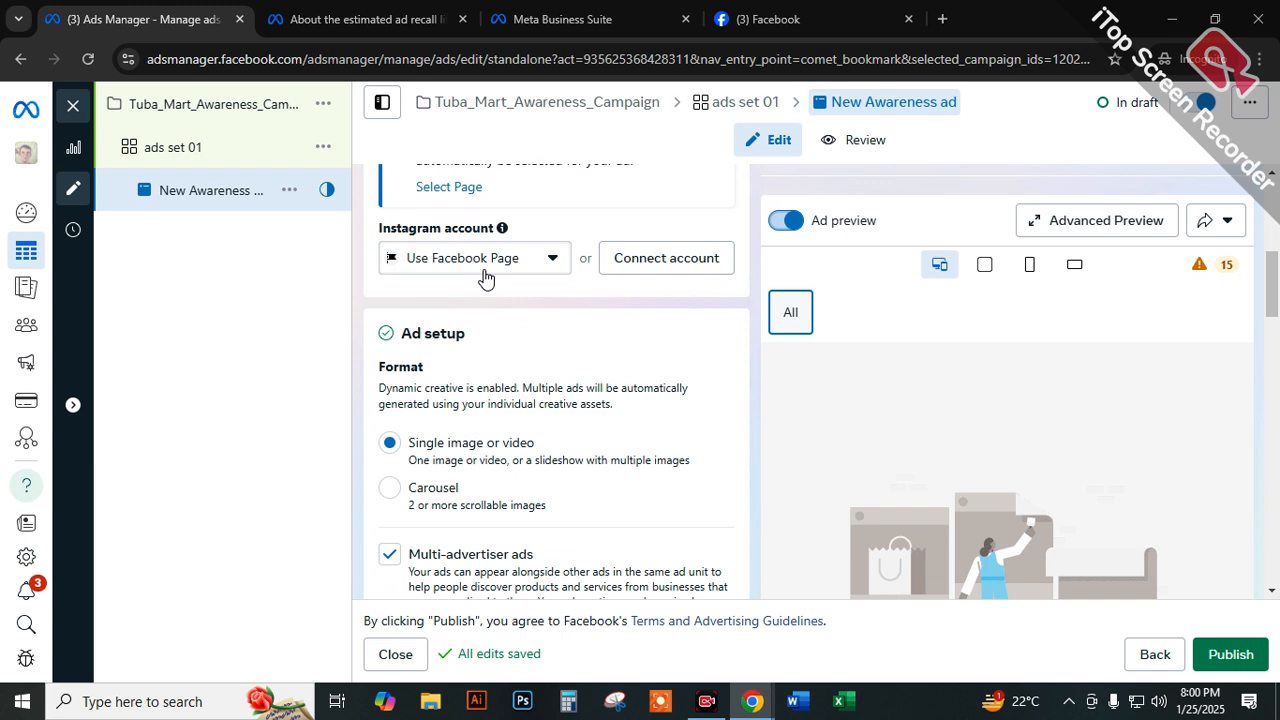
View the available Instagram account options for the ad and close the list without changing the selection.
click(484, 259)
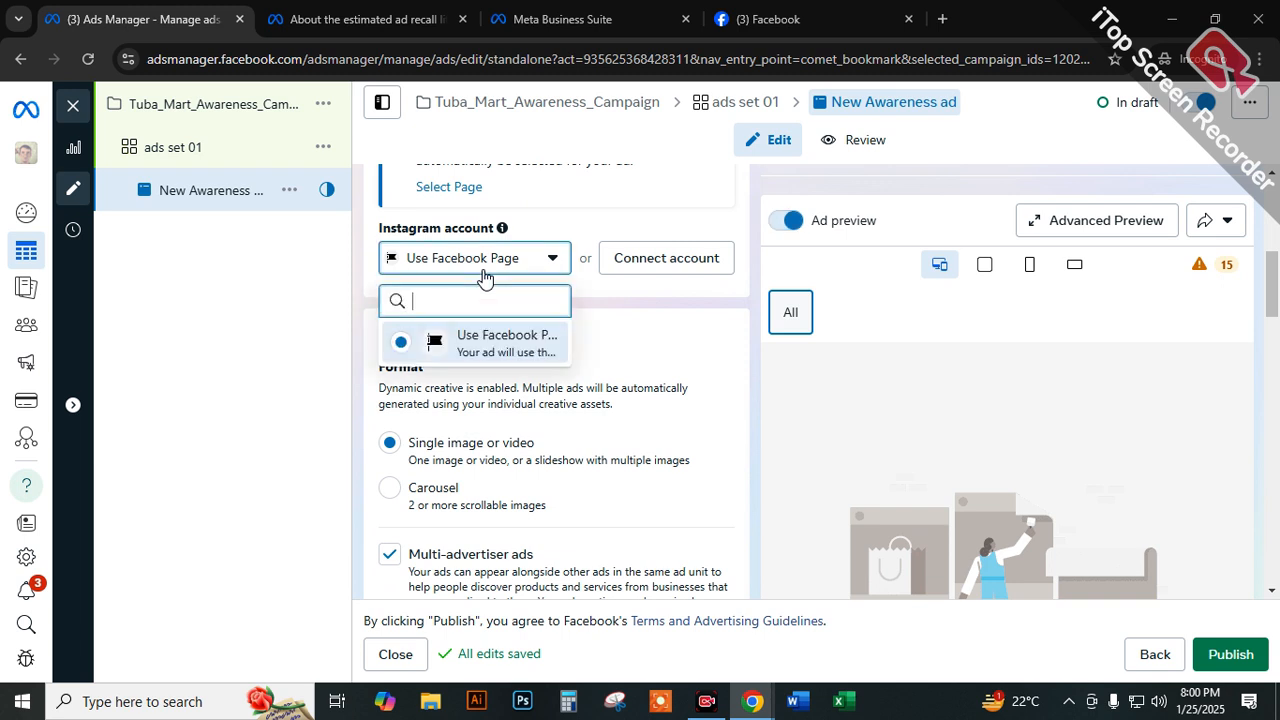
click(638, 305)
scroll(401, 384, down, 1)
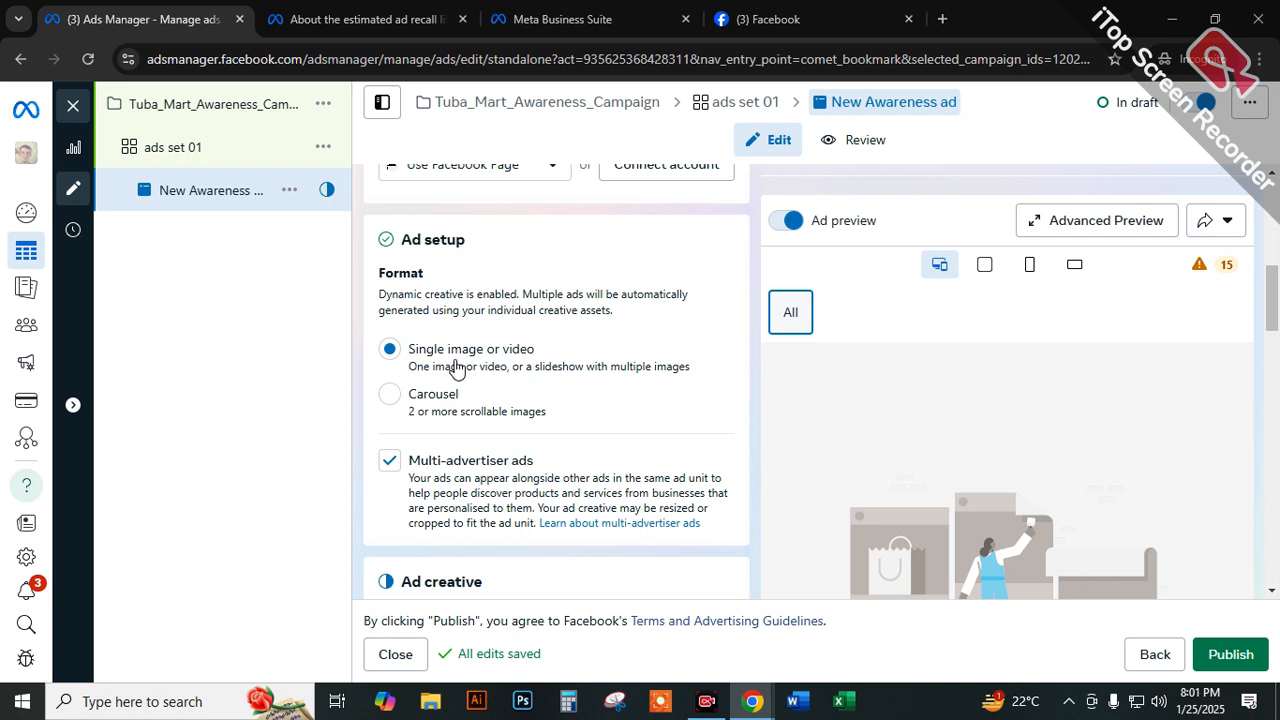
Highlight the Single image or video format, and switch the ad's format to Carousel.
scroll(904, 316, down, 1)
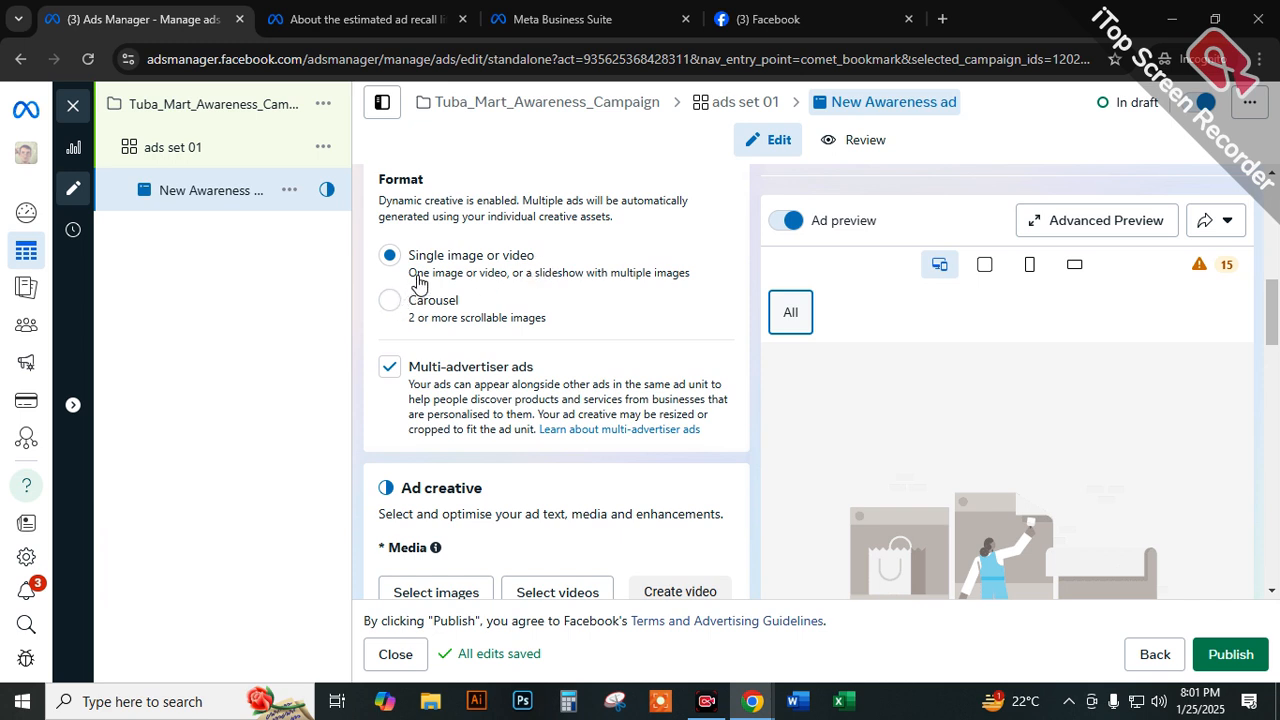
drag(409, 256, 538, 266)
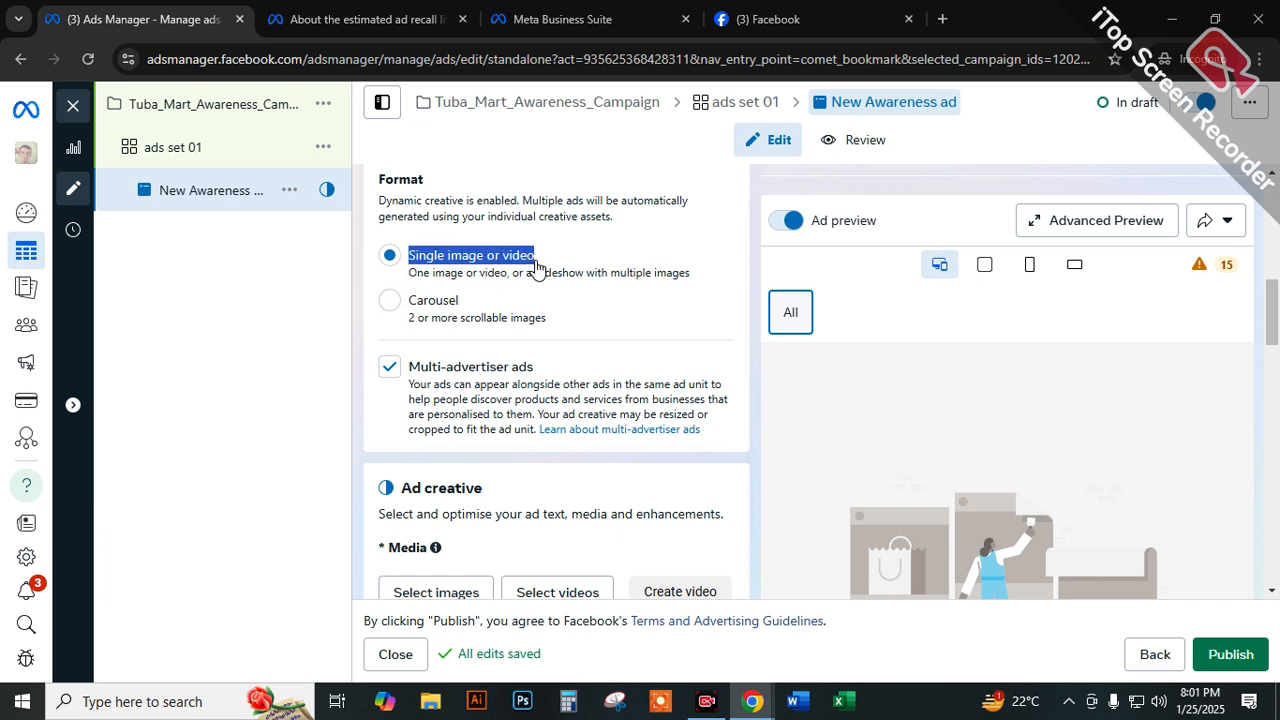
click(389, 300)
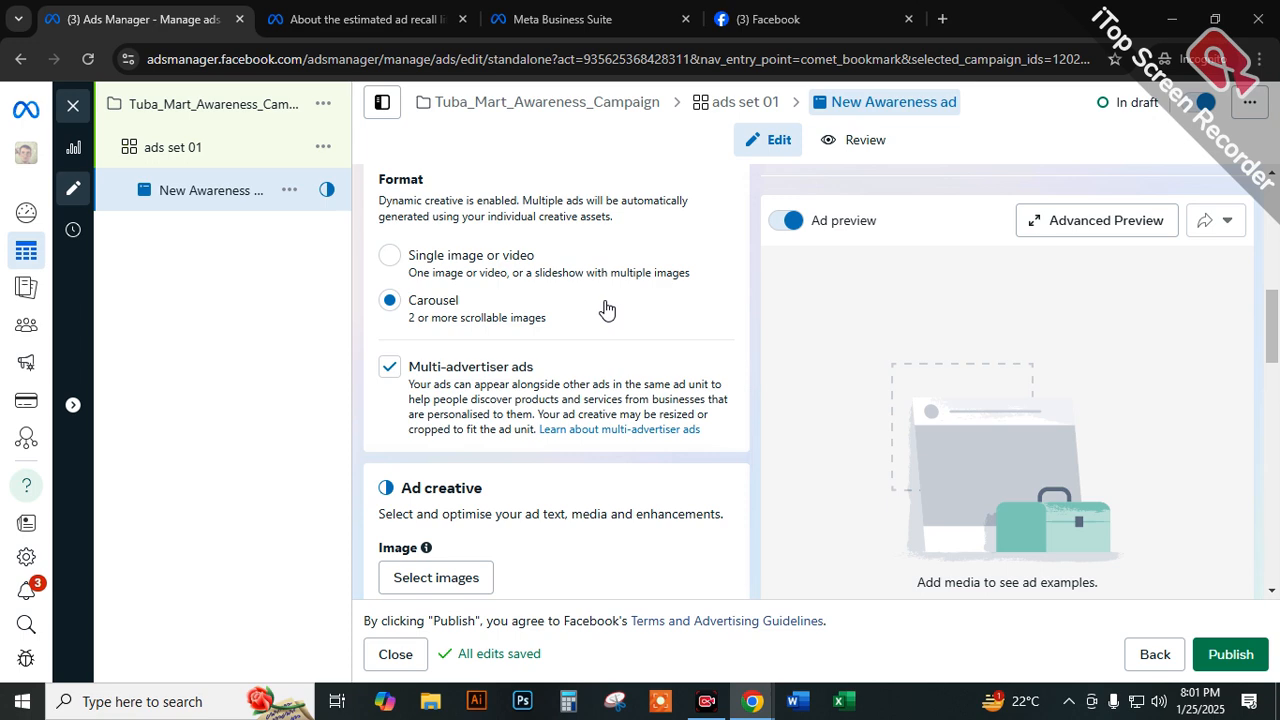
Switch to the Facebook browser tab, search Google for "carussel" and highlight the search term.
click(539, 23)
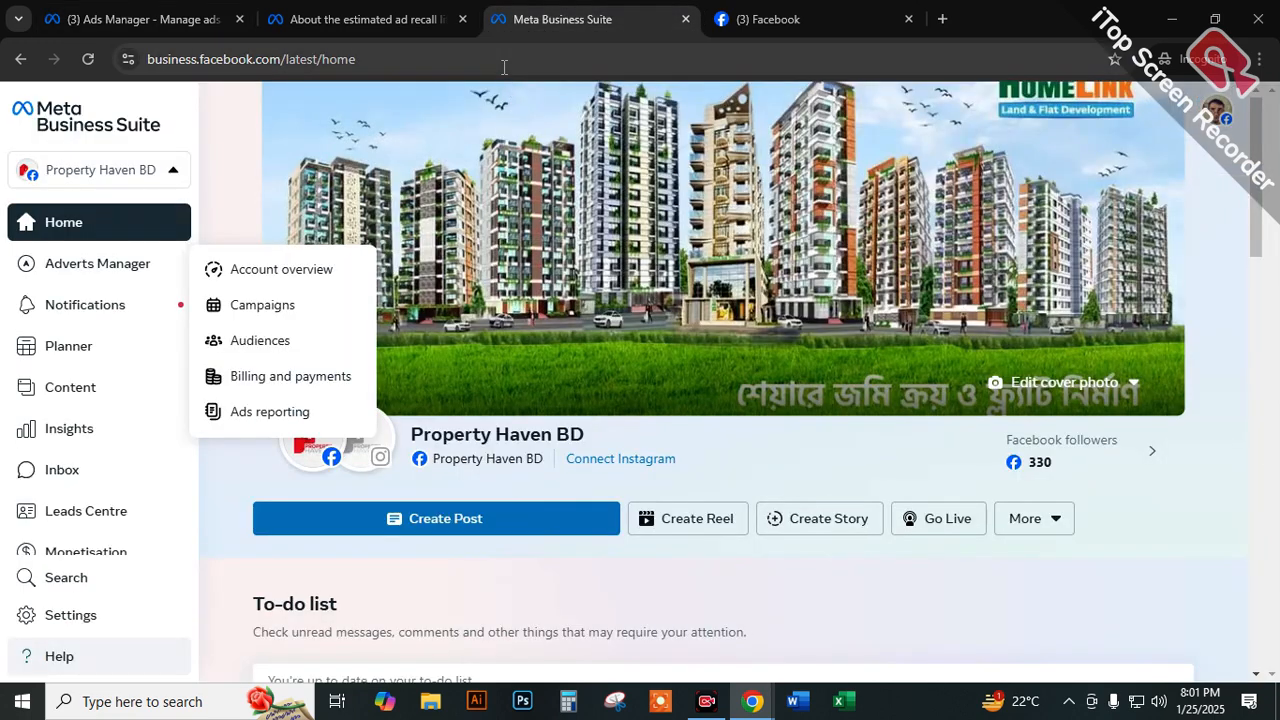
click(730, 19)
click(646, 52)
text(fca)
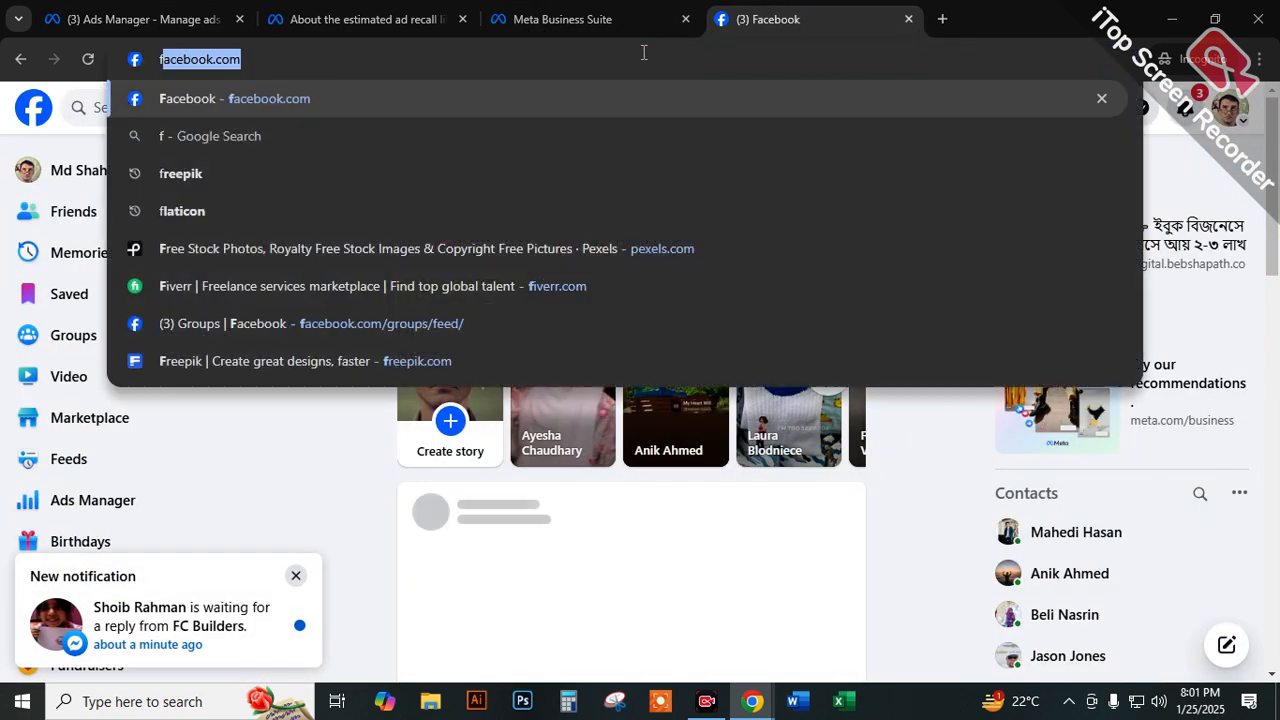
text(m)
key(BackSpace)
key(BackSpace)
key(BackSpace)
key(BackSpace)
text(carussel)
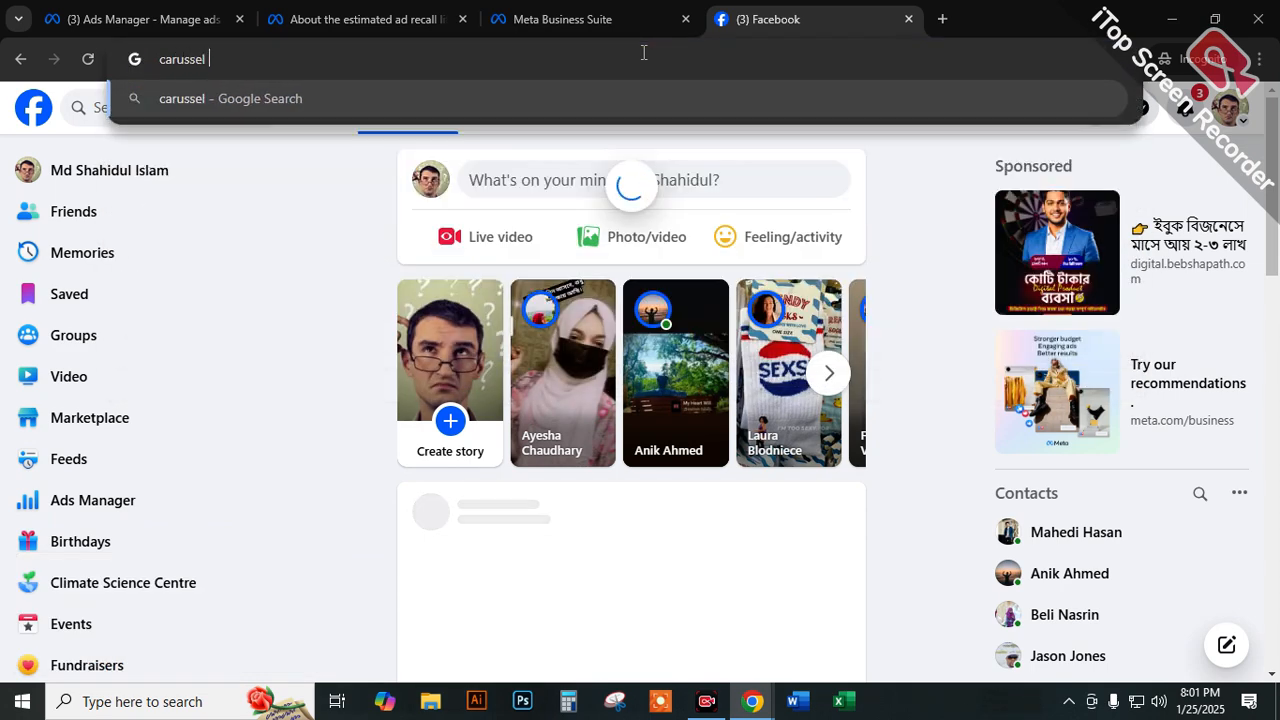
key(Return)
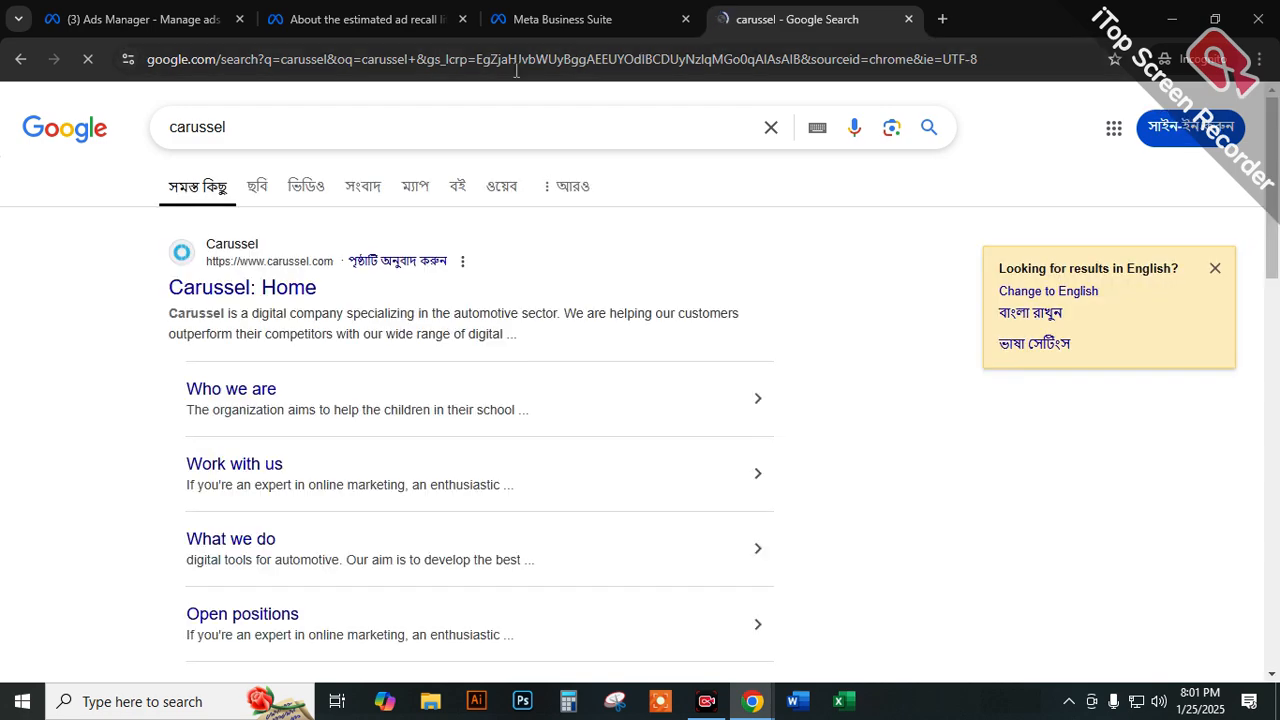
double_click(249, 130)
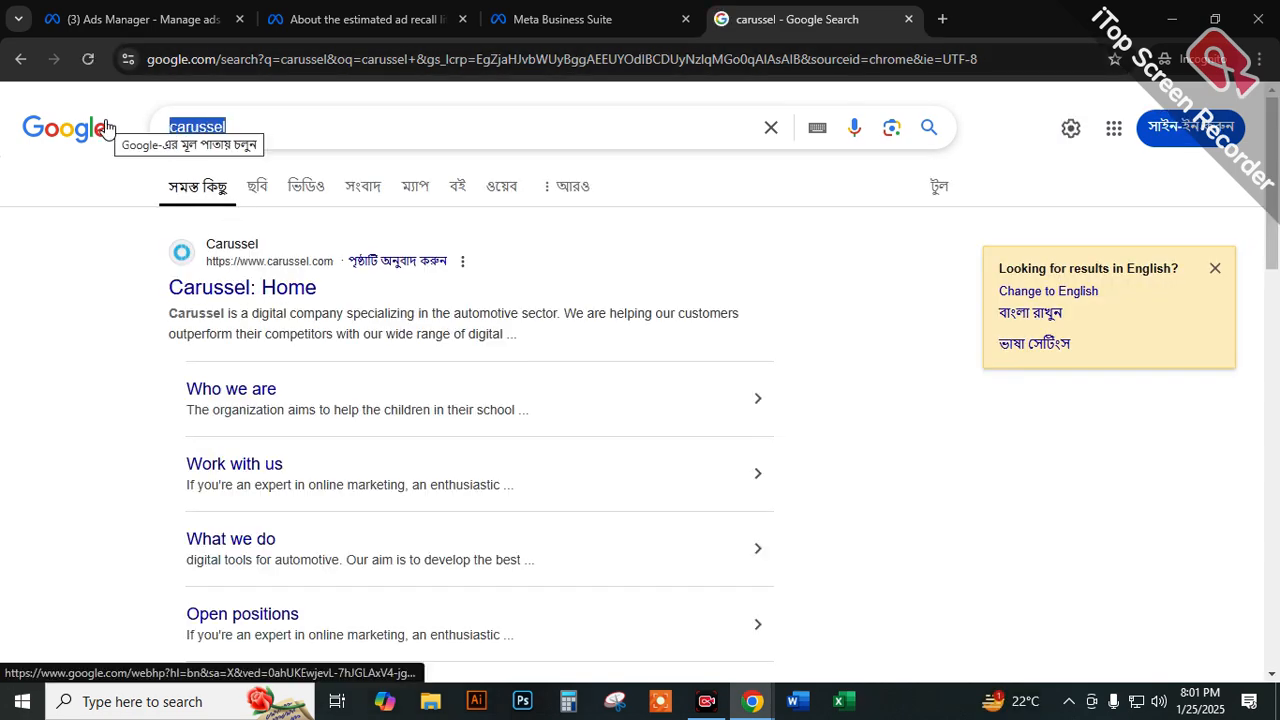
Search Google for "carusale ads" and browse the image results for examples of carousel ads.
click(187, 60)
text(ca)
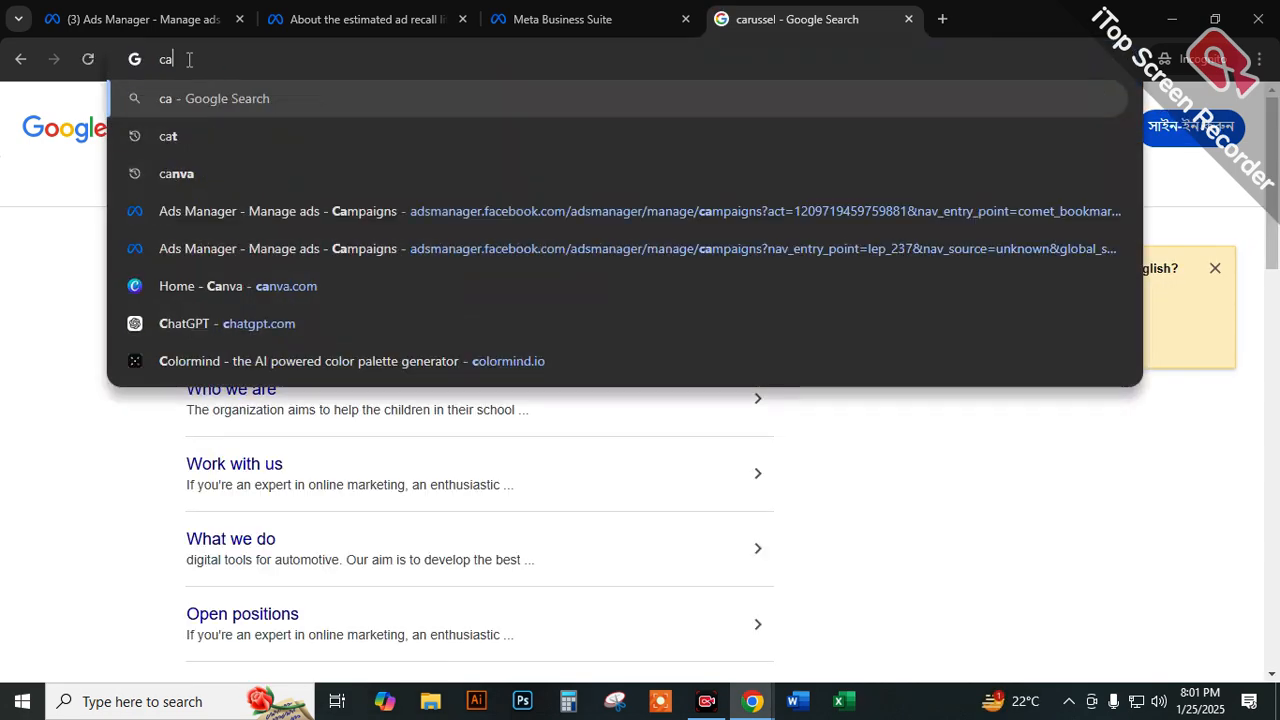
text(rusale ads)
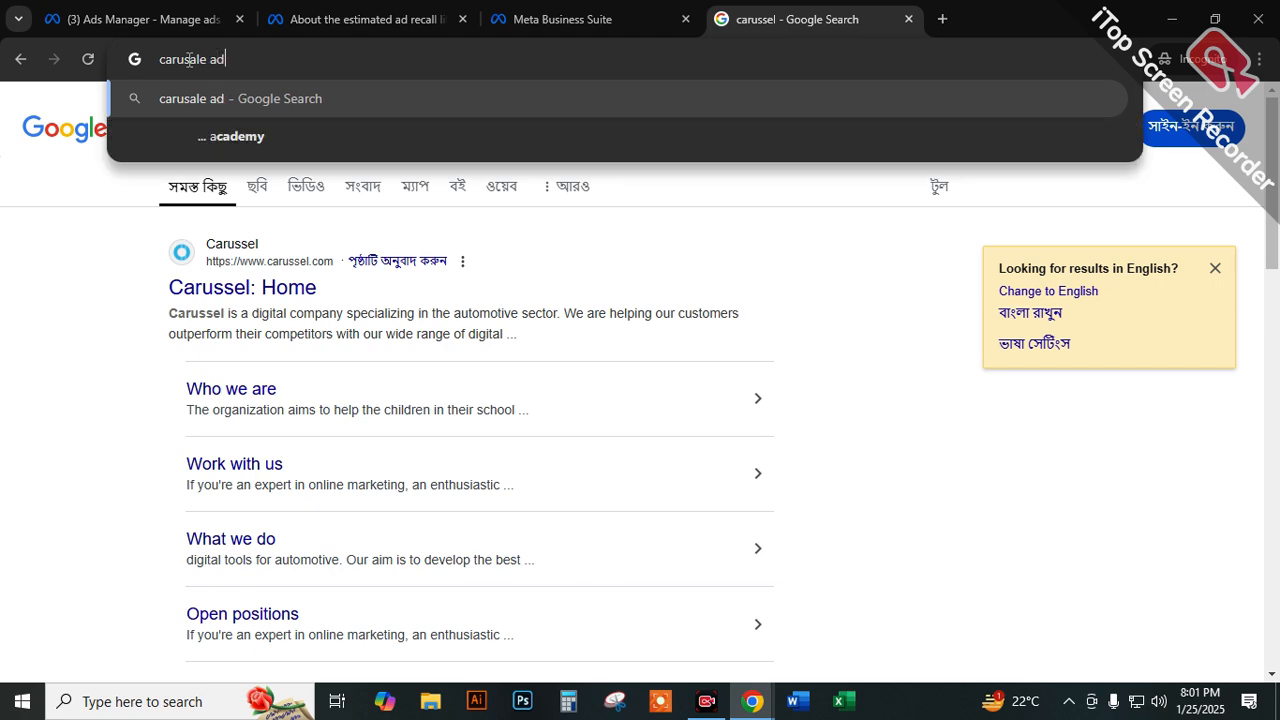
key(Return)
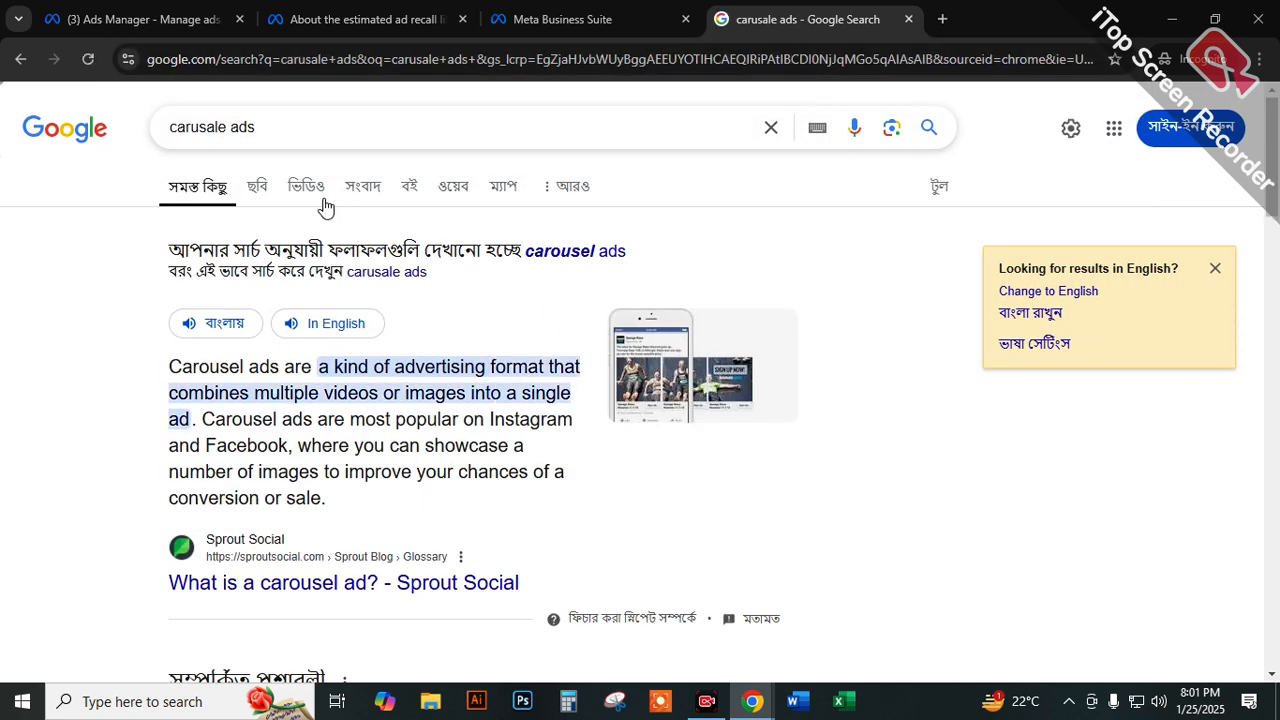
click(259, 190)
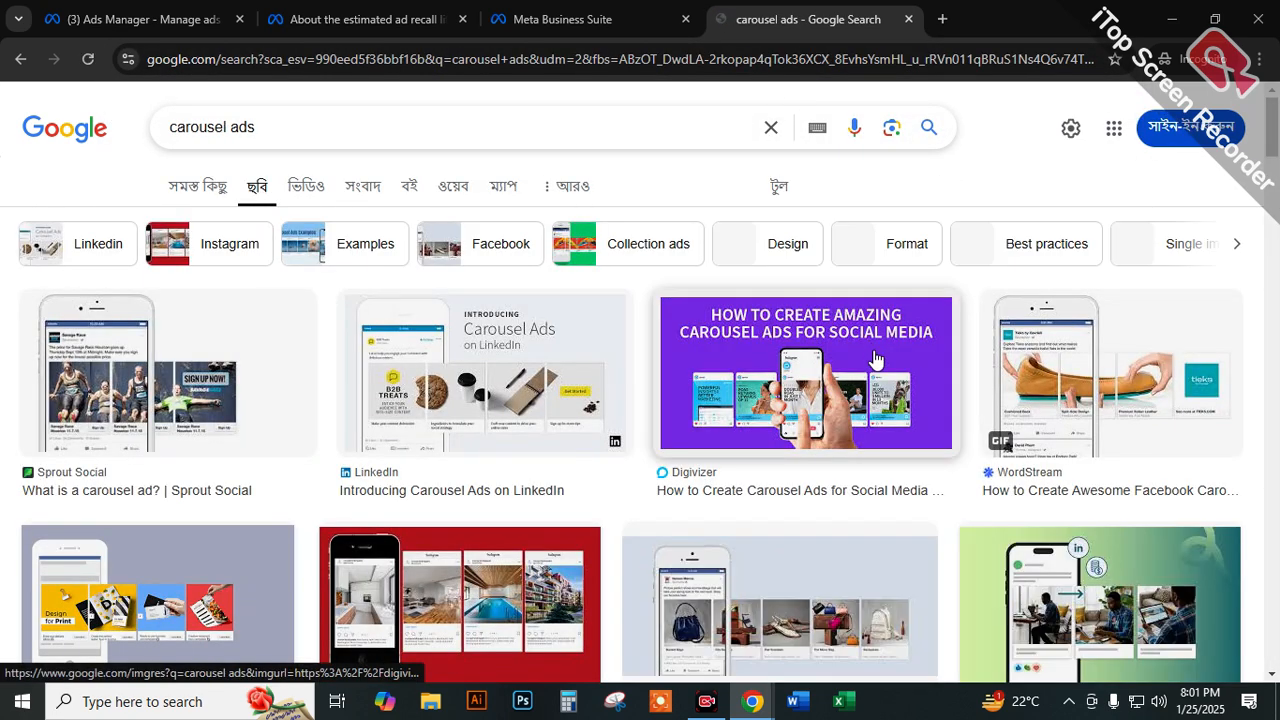
scroll(850, 312, down, 1)
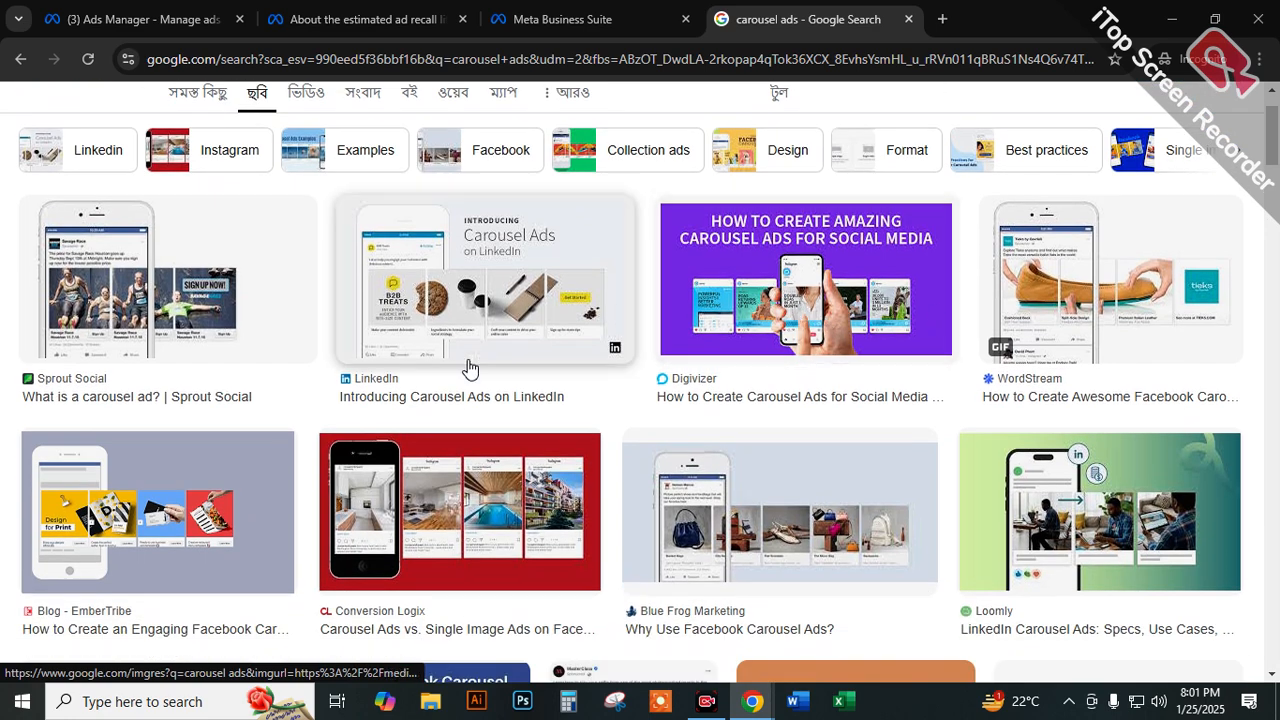
scroll(365, 490, down, 1)
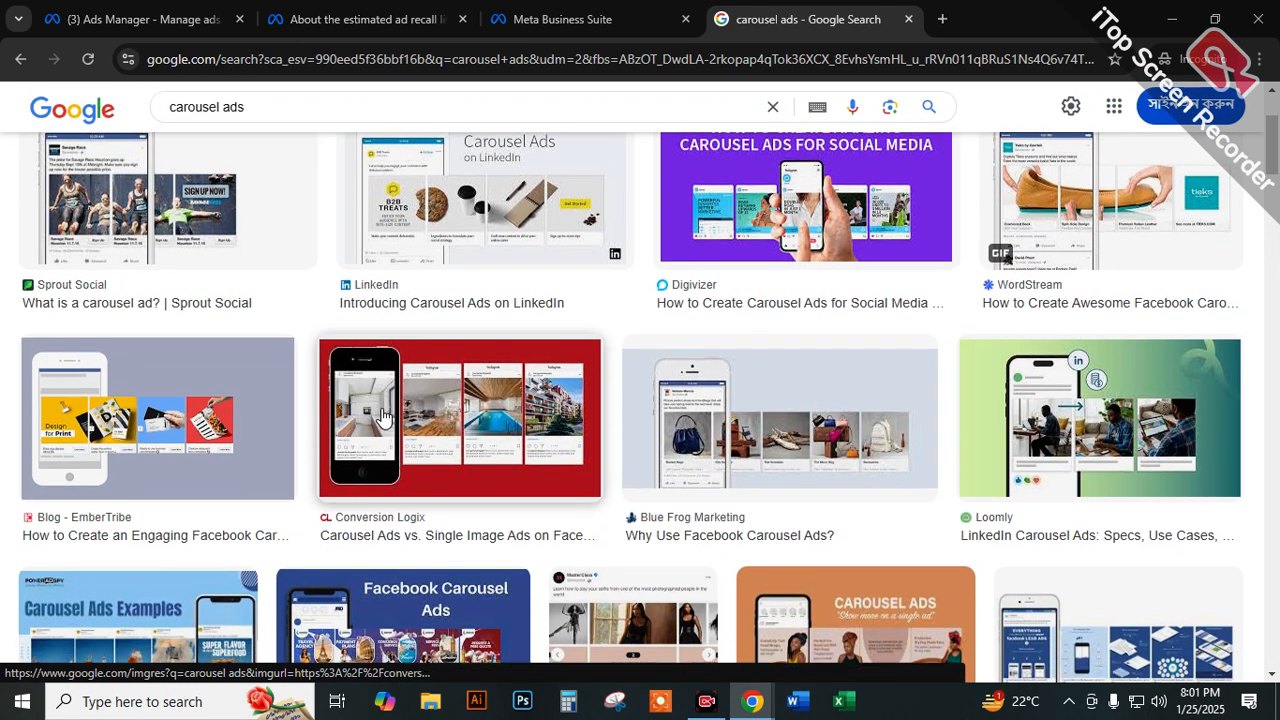
scroll(369, 404, down, 1)
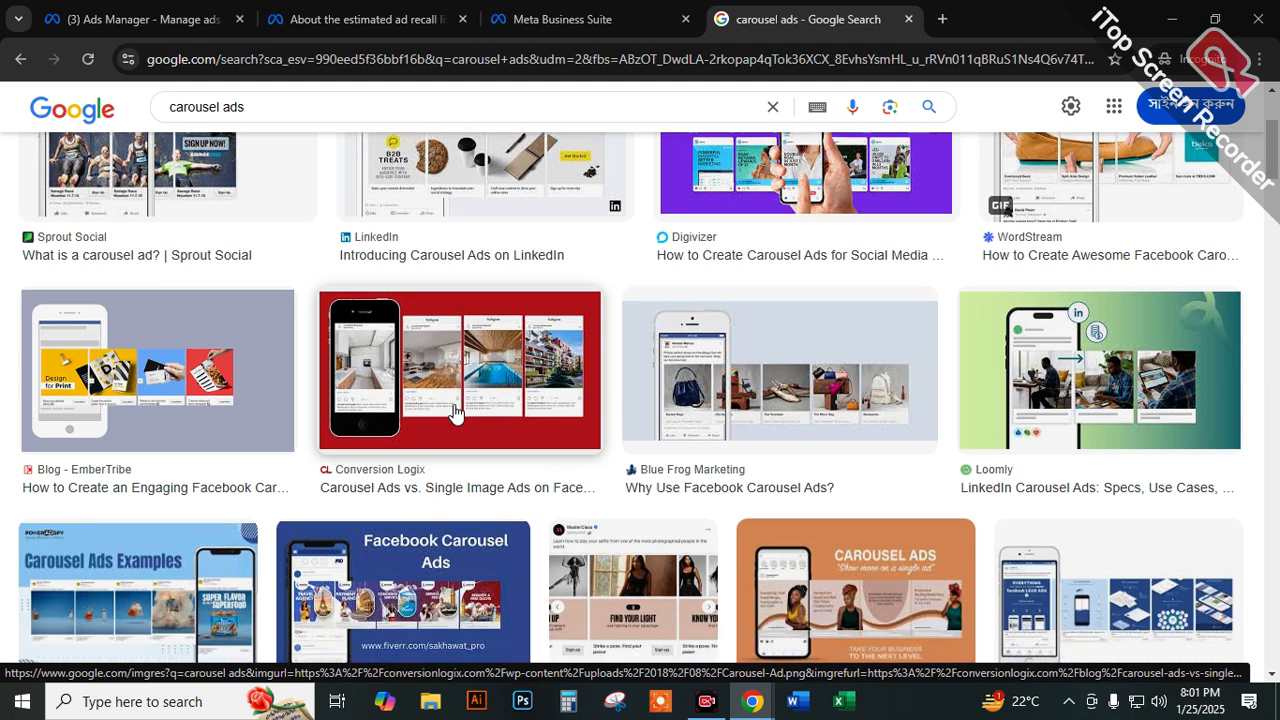
scroll(180, 348, down, 3)
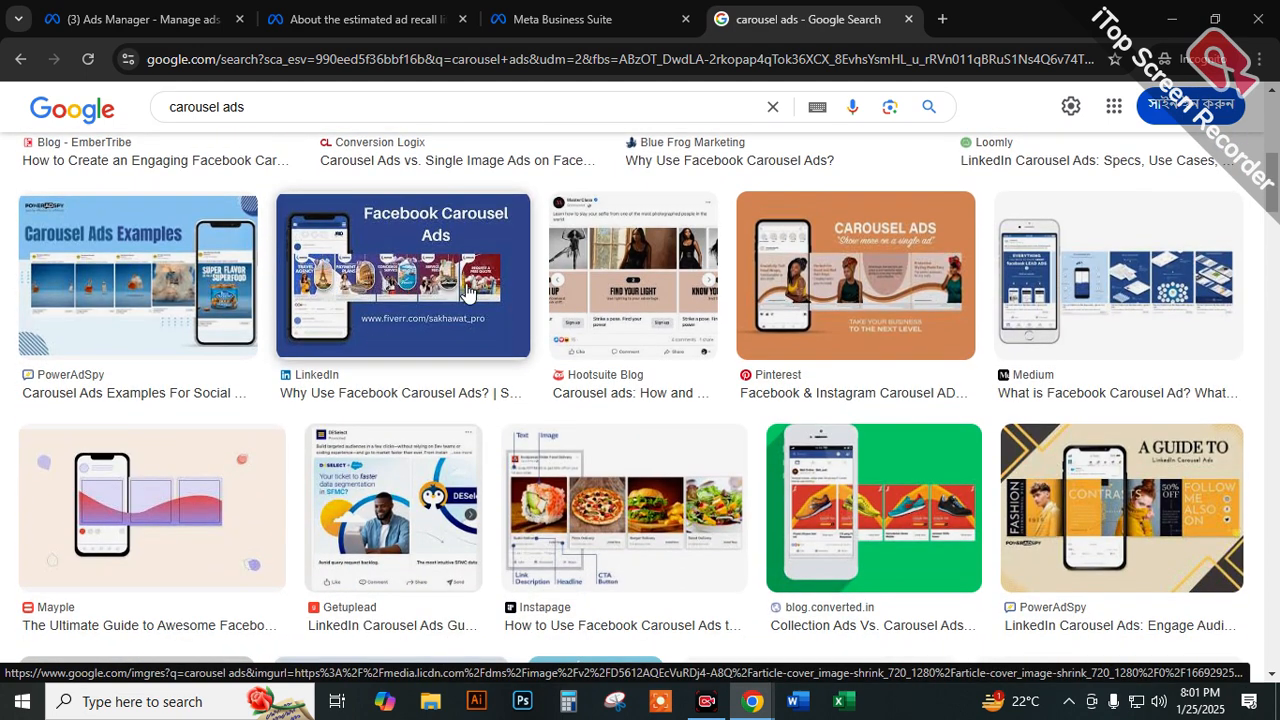
scroll(460, 295, down, 2)
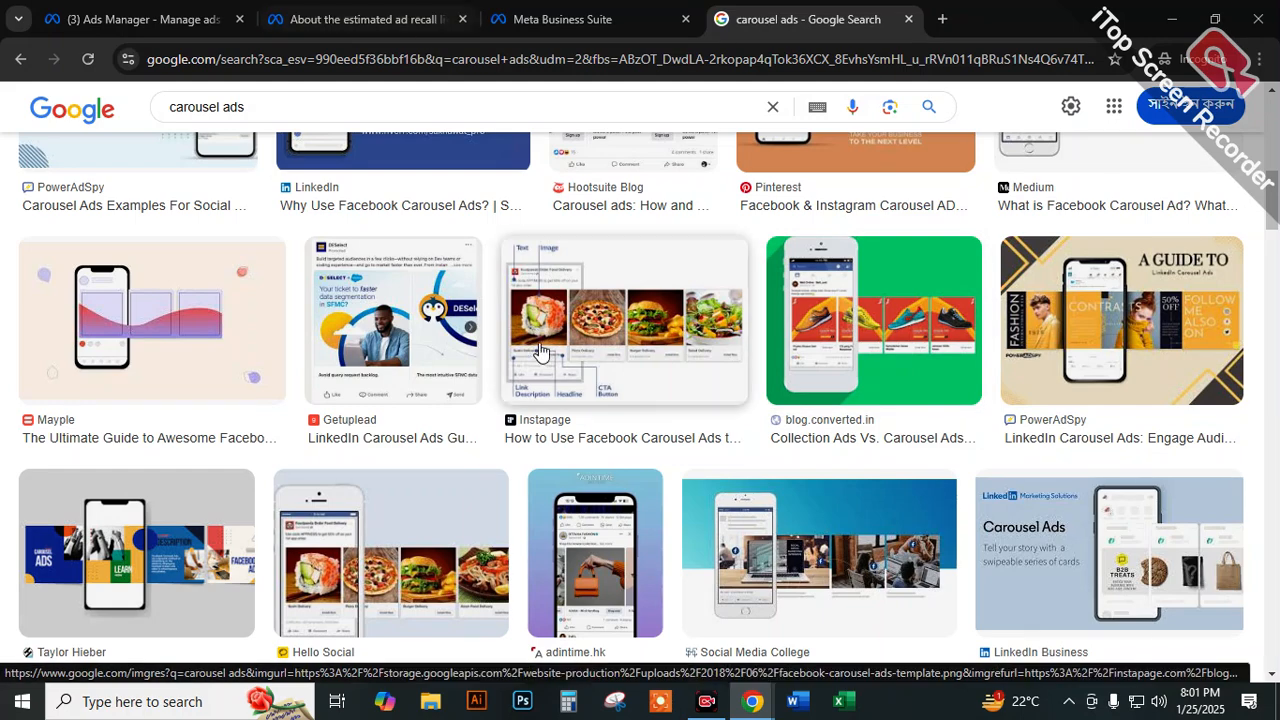
Return to Ads Manager and set the ad's format to Single image or video.
click(413, 18)
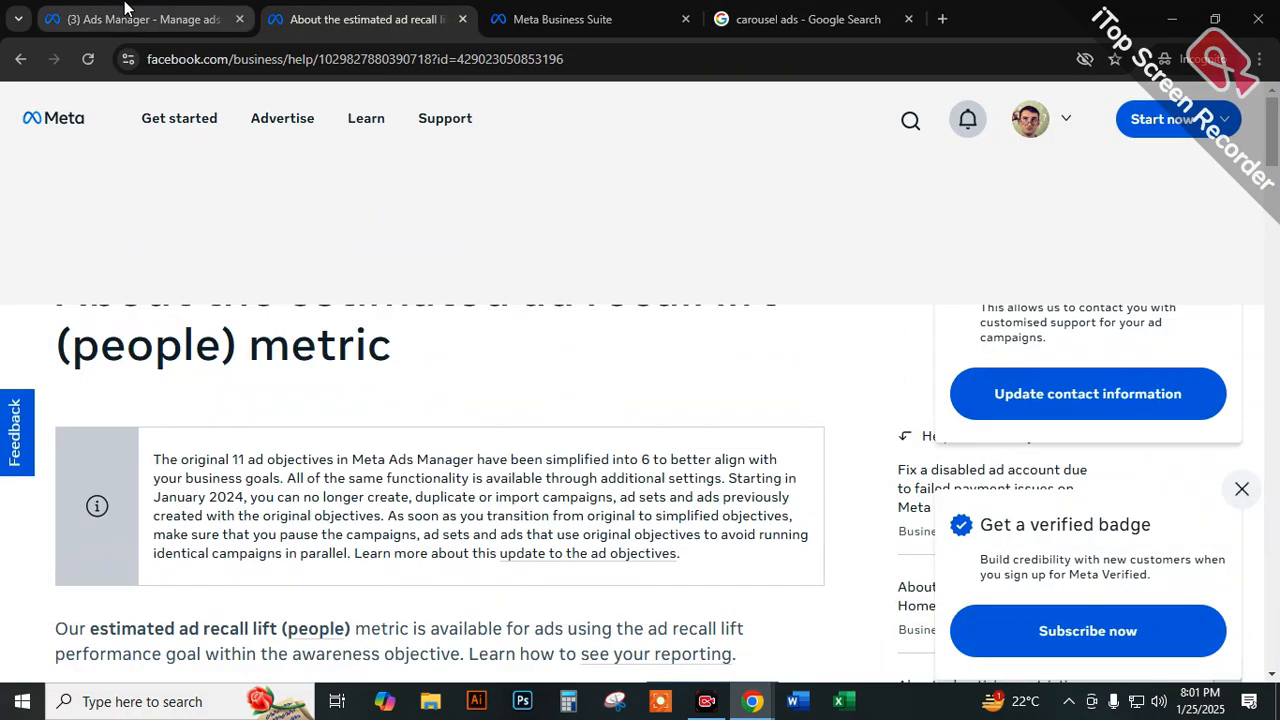
click(124, 10)
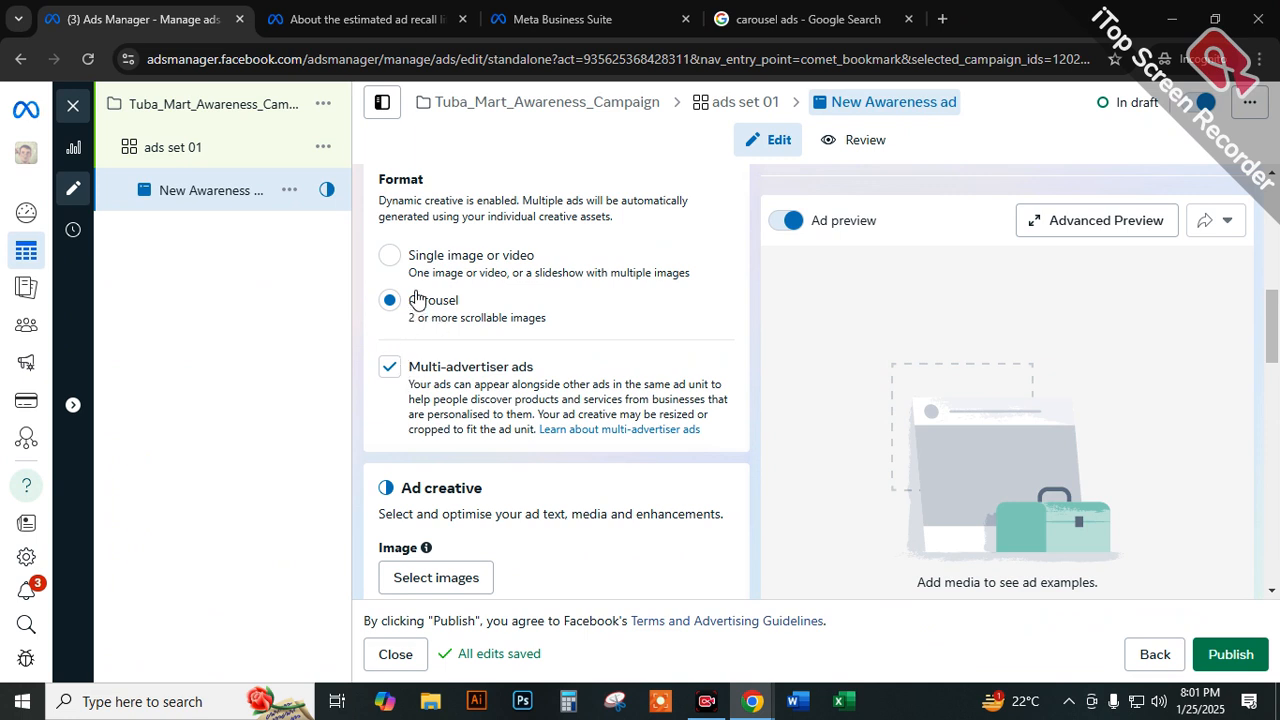
click(389, 256)
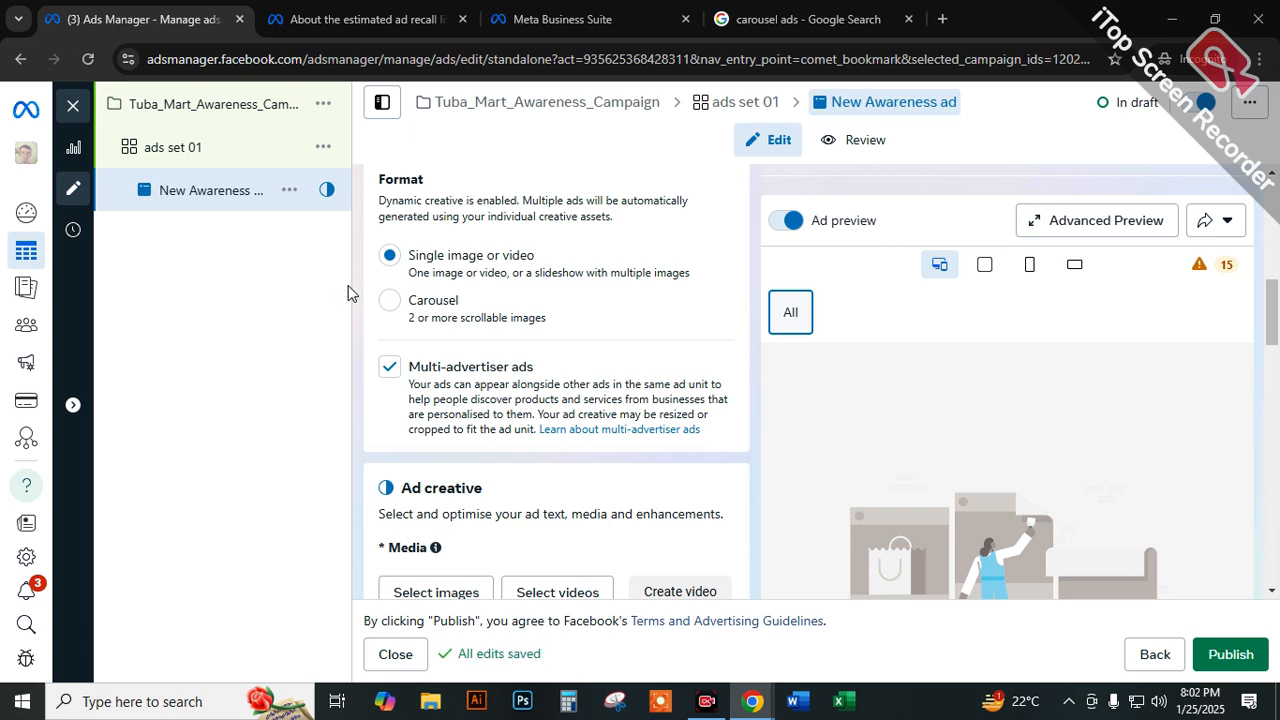
Add the purple glove image from the Tuba Mart Page to the ad creative's media.
scroll(440, 340, down, 2)
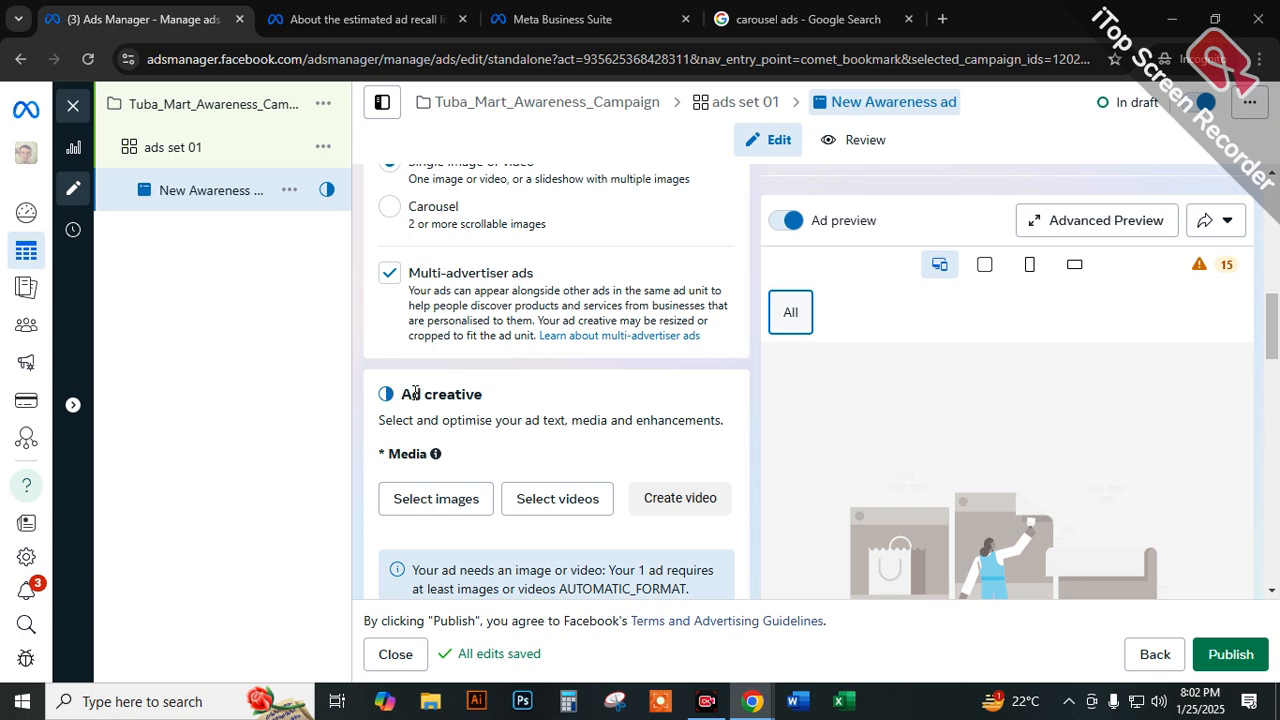
triple_click(428, 392)
click(443, 491)
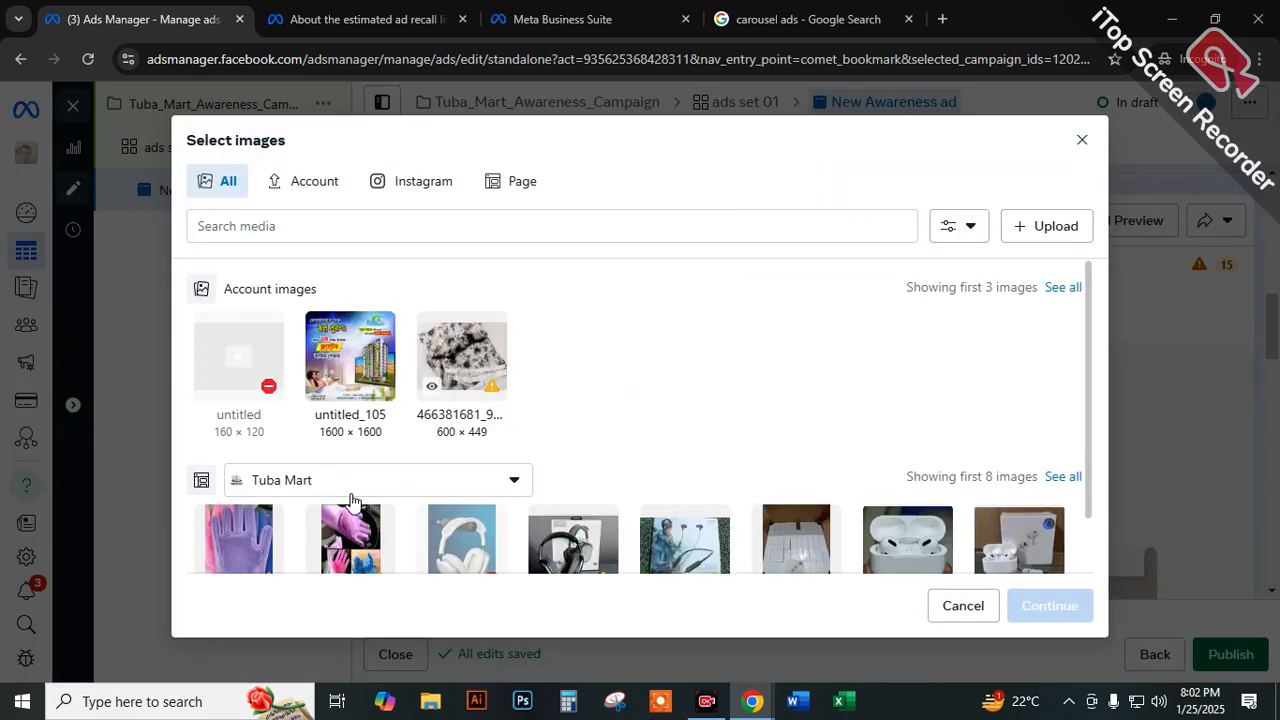
click(238, 536)
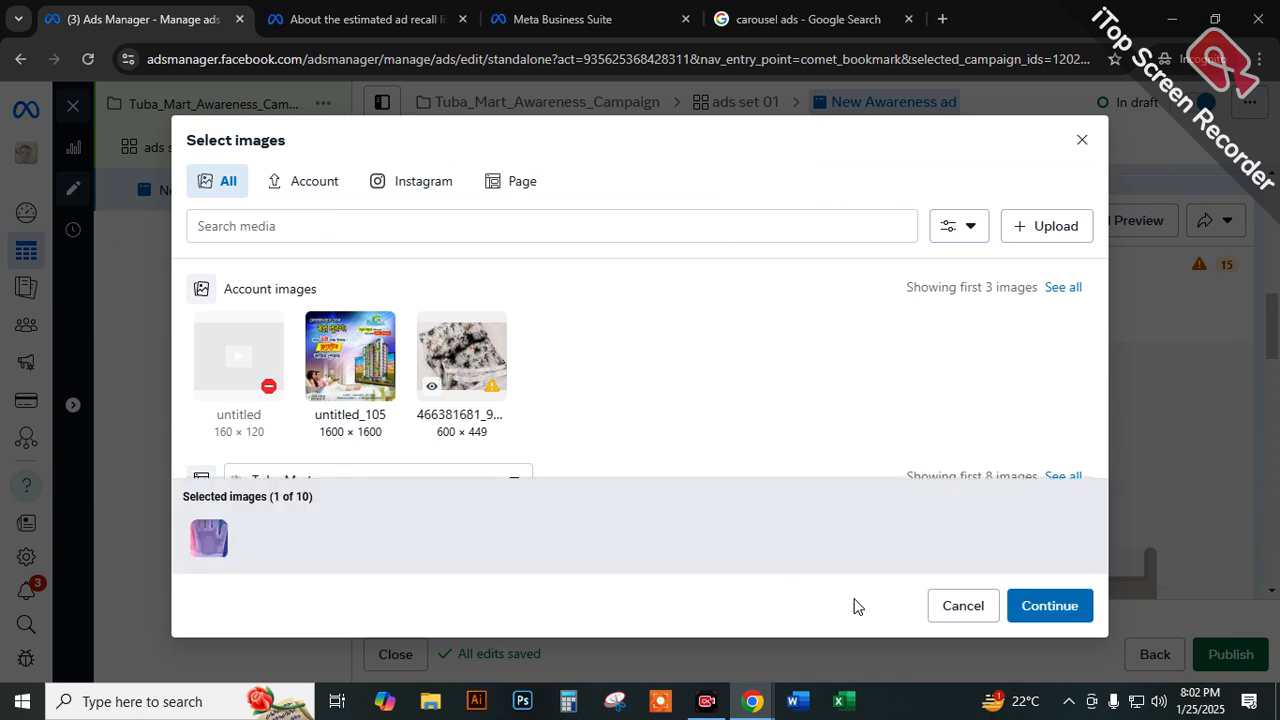
click(1048, 605)
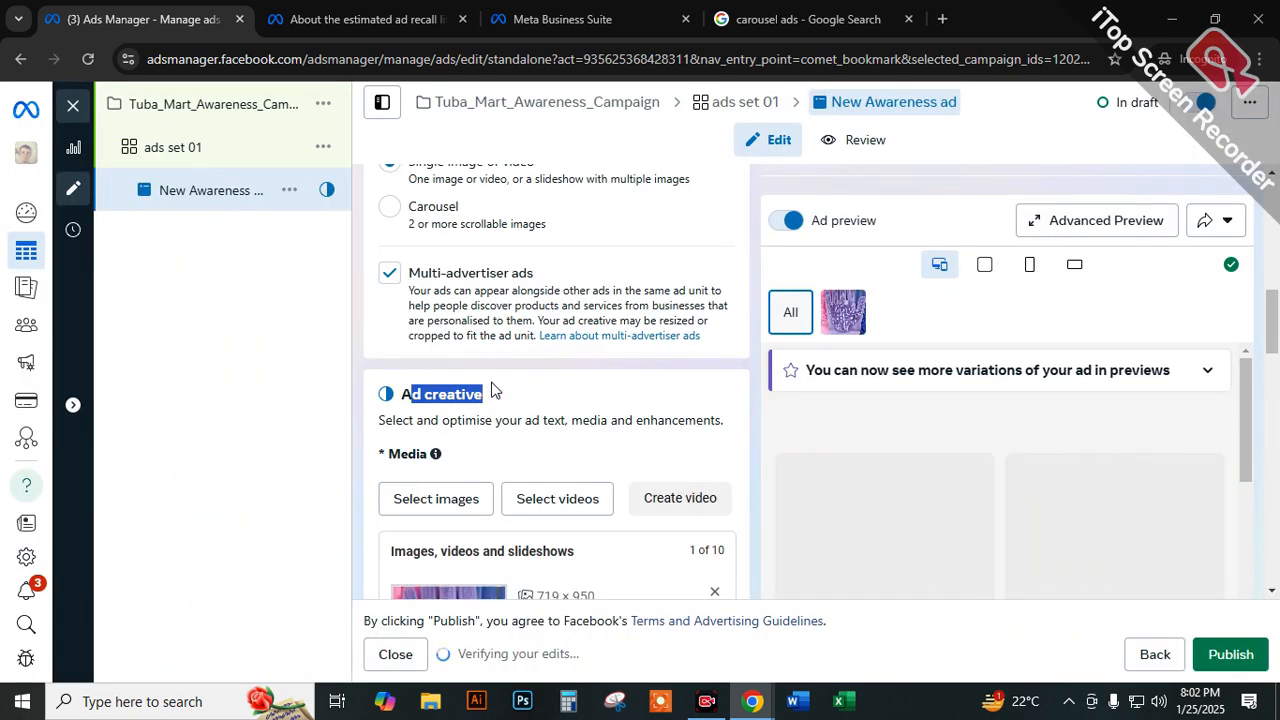
Enter "Demo" as the ad's primary text.
scroll(472, 446, down, 1)
scroll(470, 465, down, 1)
scroll(435, 467, down, 2)
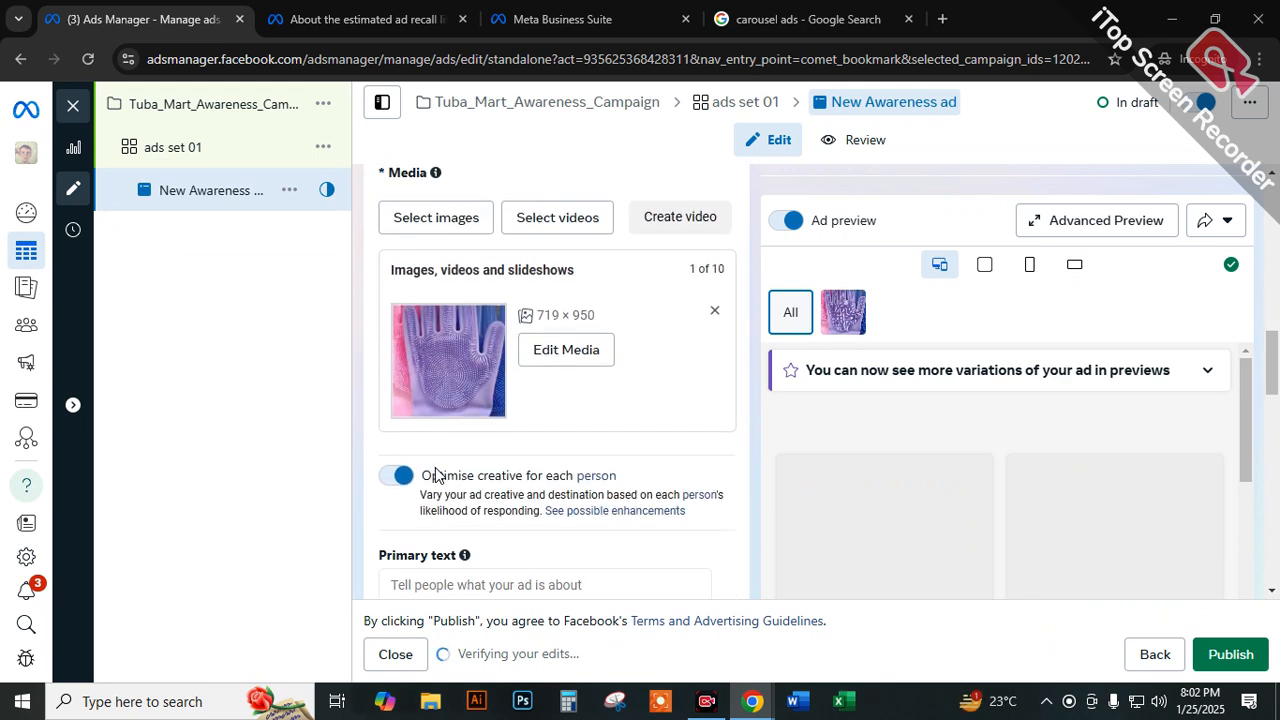
scroll(435, 476, down, 1)
click(410, 399)
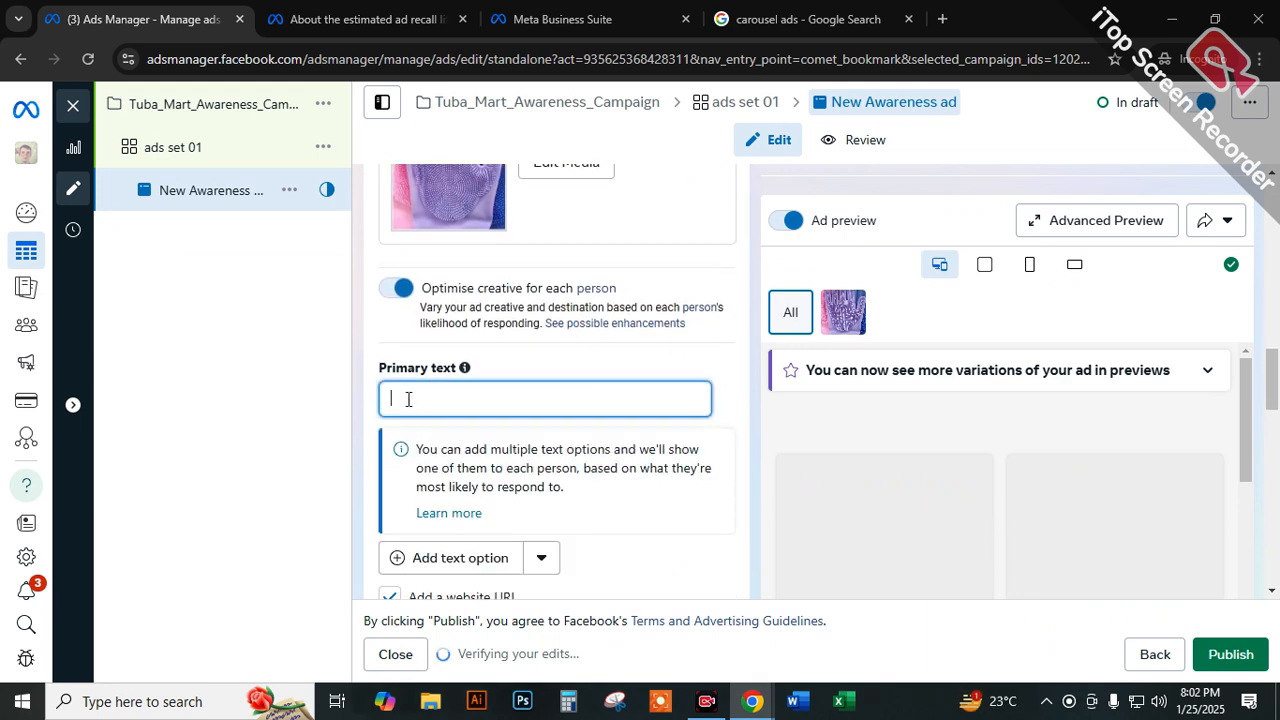
scroll(455, 288, up, 1)
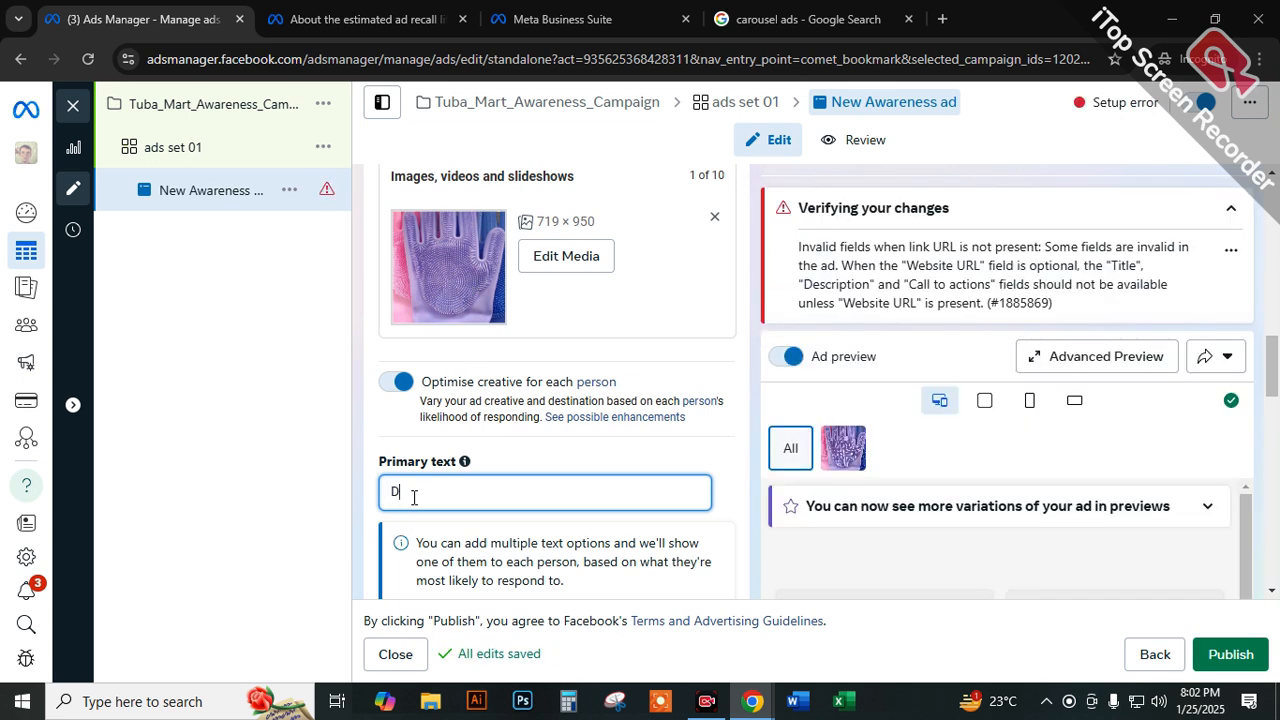
scroll(1010, 542, down, 2)
scroll(974, 493, up, 1)
scroll(890, 514, down, 1)
scroll(840, 516, up, 1)
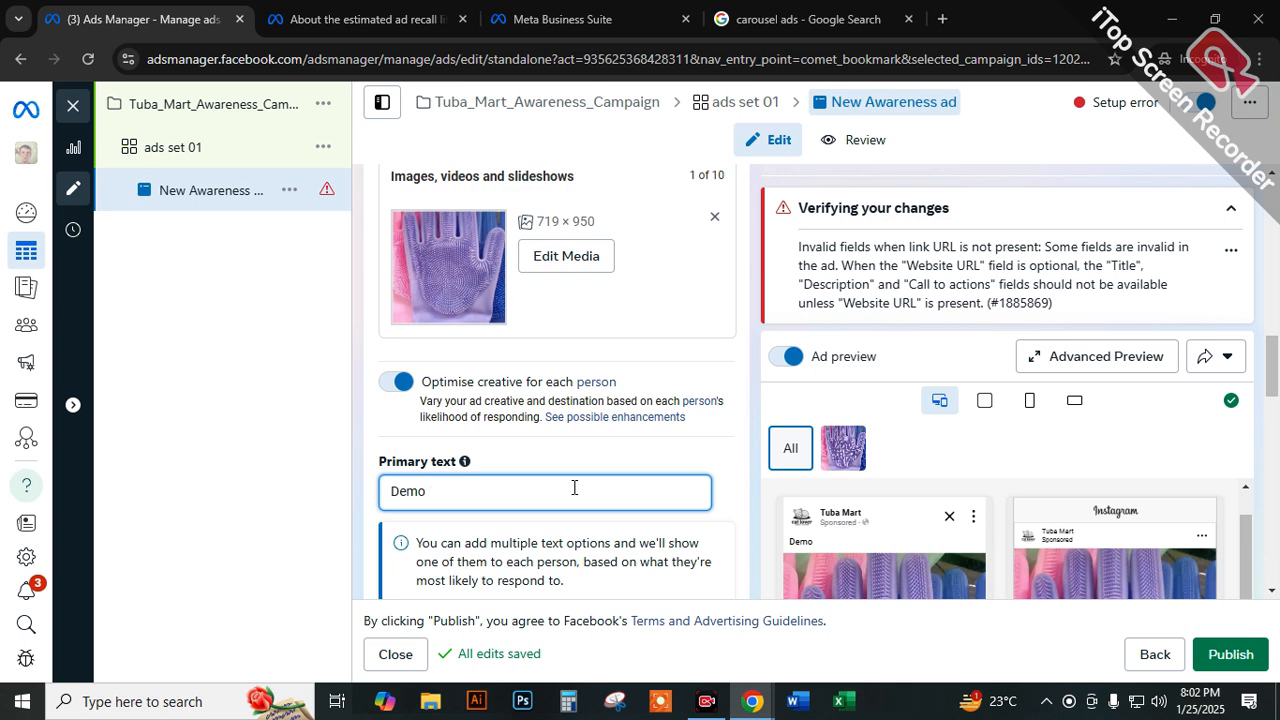
Add a second, empty primary text option to the ad.
scroll(602, 487, down, 2)
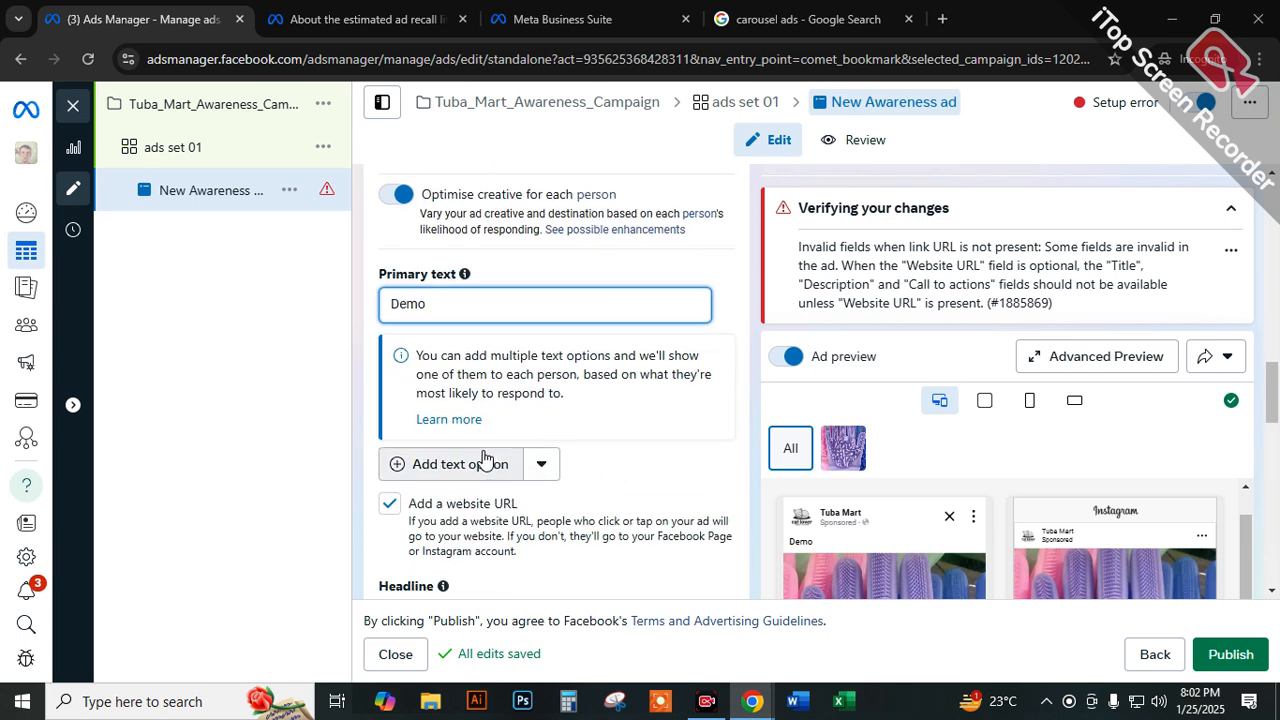
click(456, 464)
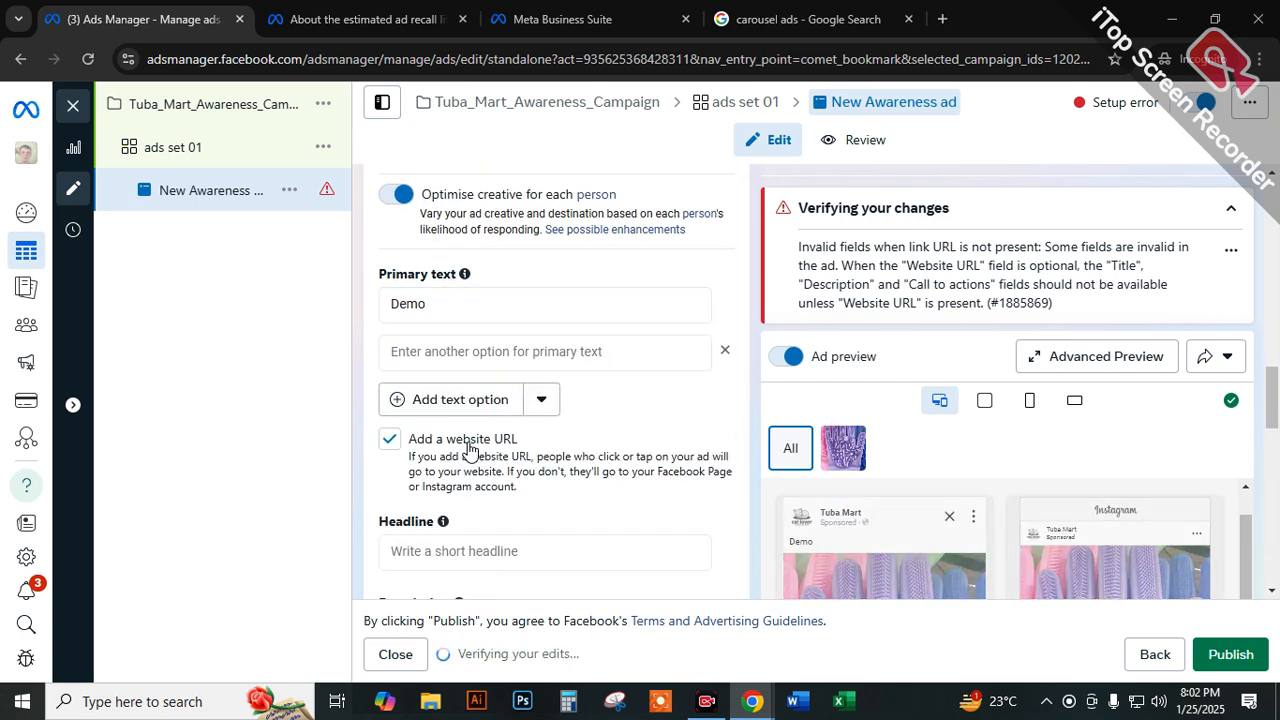
Set the ad's headline to "Get 40 % Discount" and switch the ad preview to the glove image.
scroll(468, 449, down, 1)
click(431, 465)
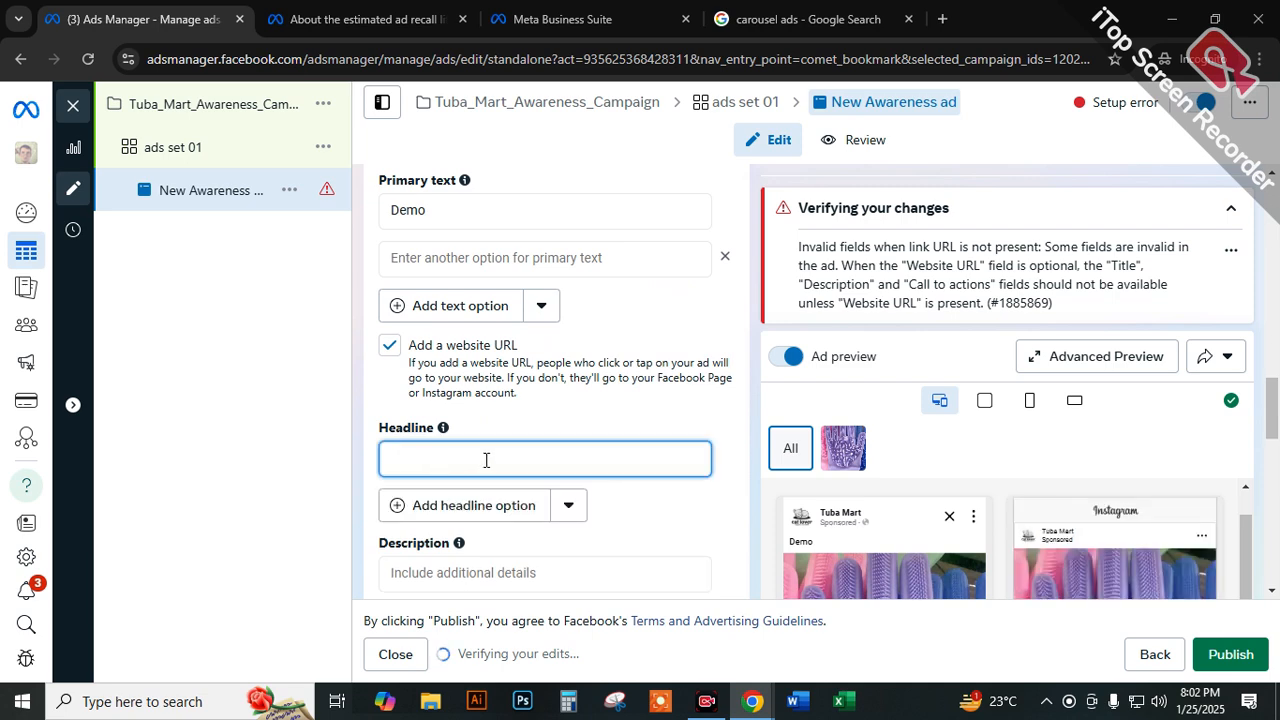
scroll(890, 460, down, 6)
scroll(889, 550, down, 3)
scroll(828, 525, up, 1)
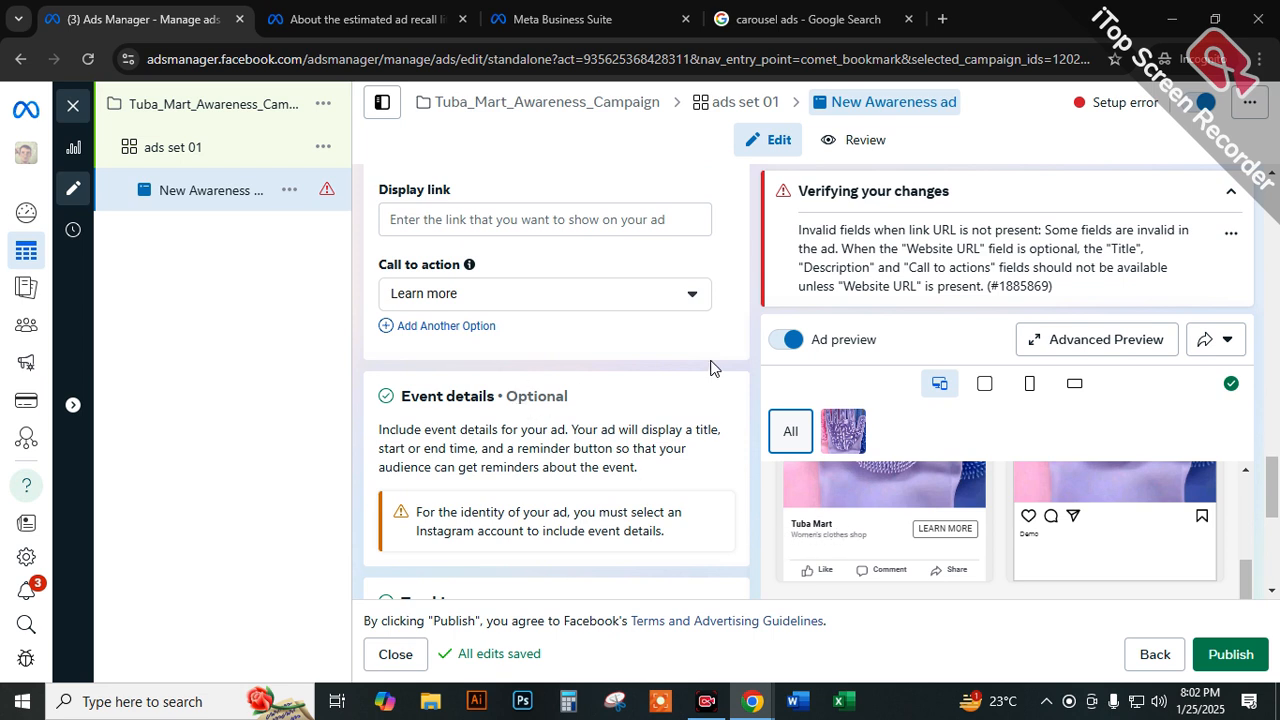
scroll(711, 365, up, 3)
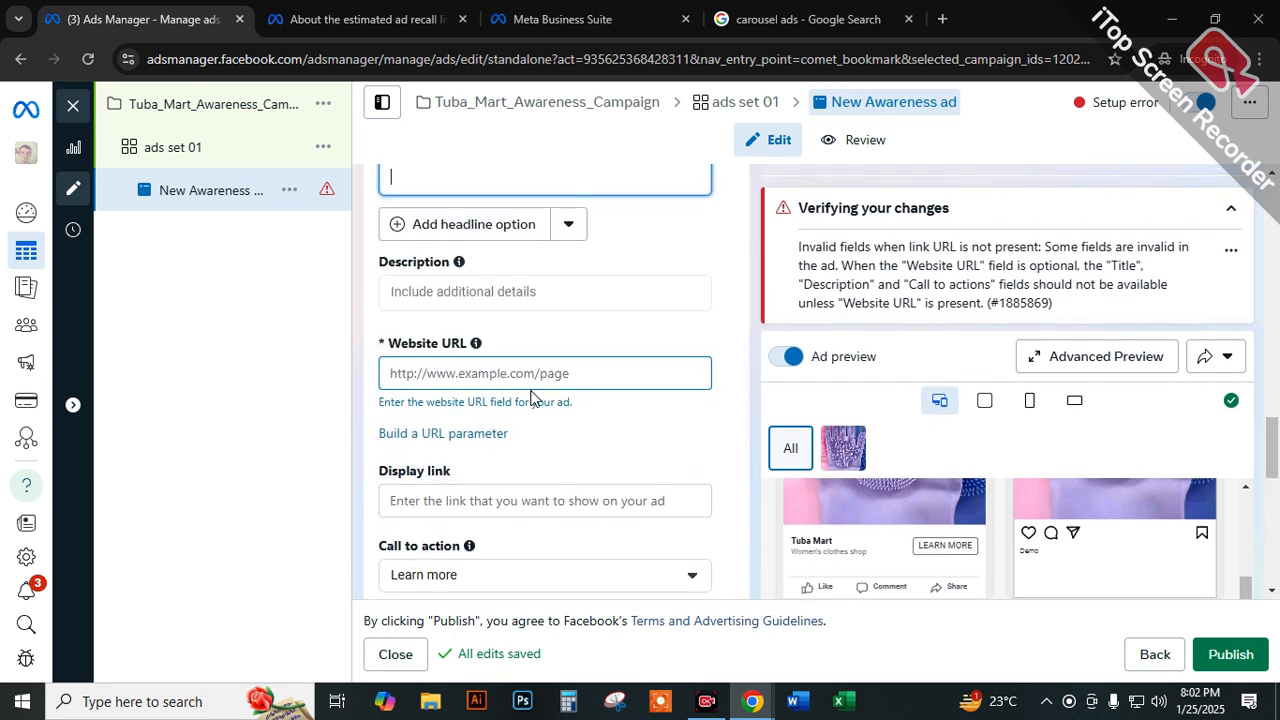
scroll(530, 397, up, 2)
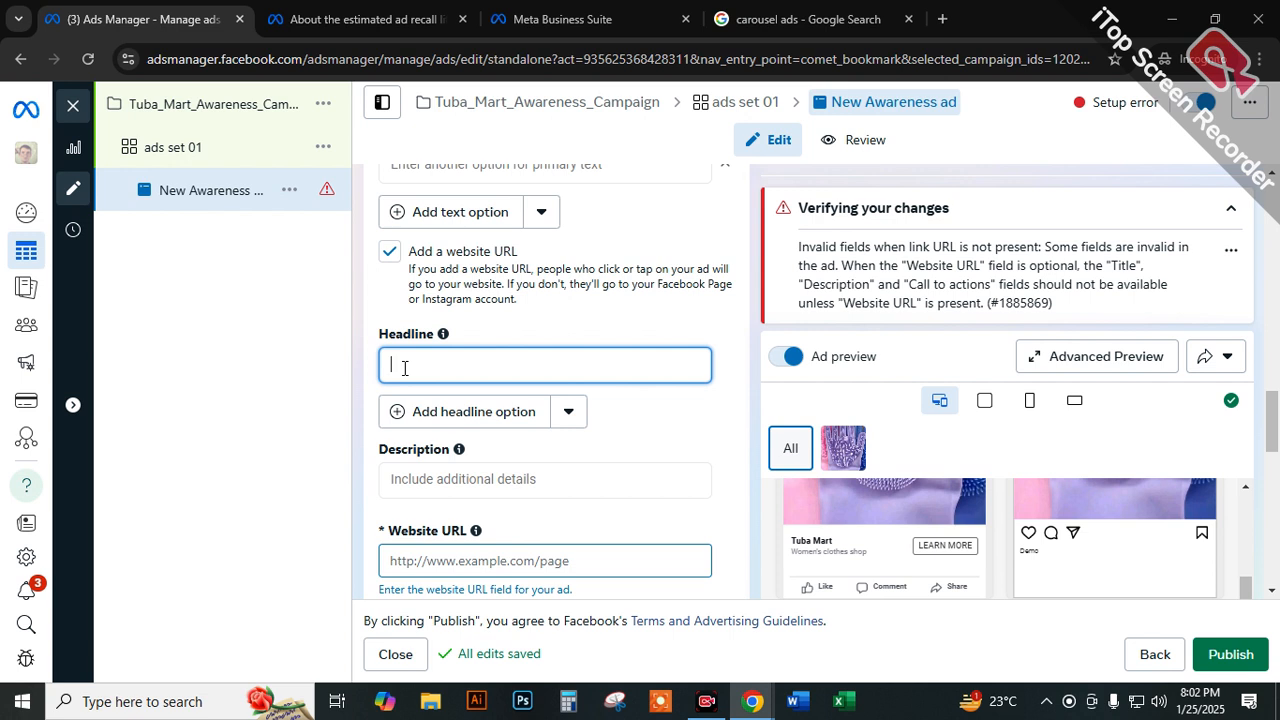
text(40 )
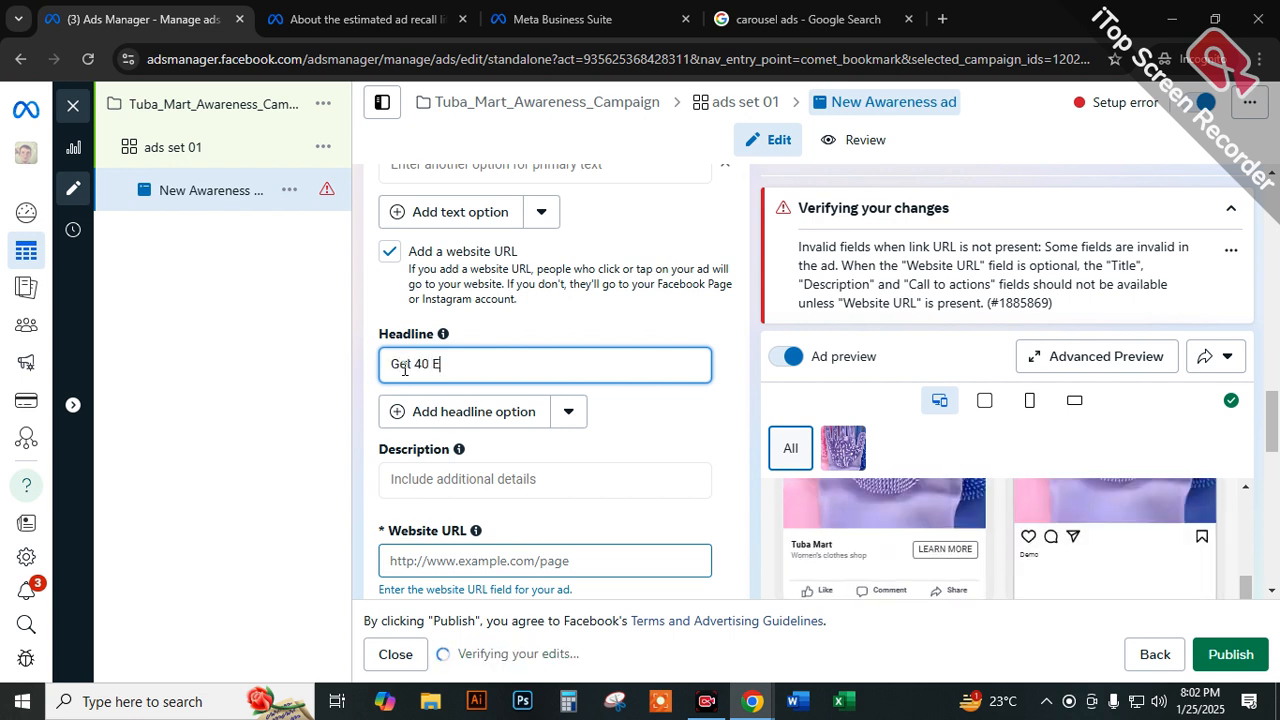
text(% Discount)
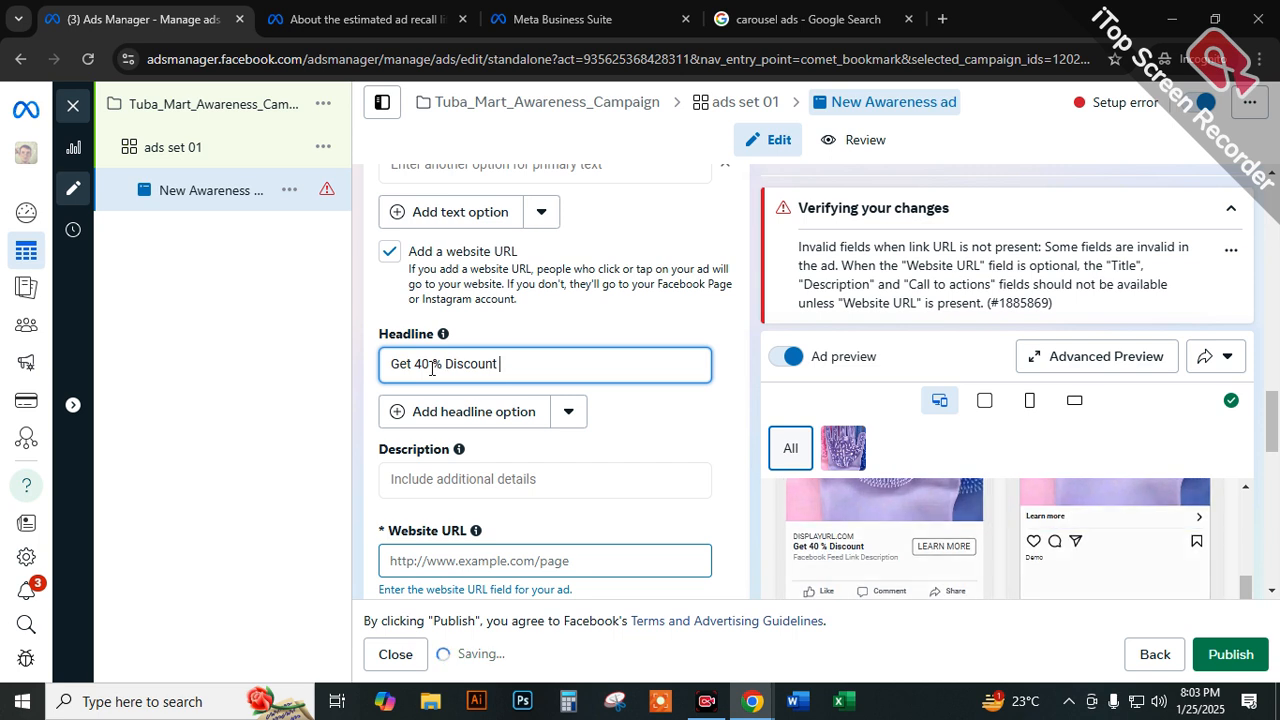
click(712, 430)
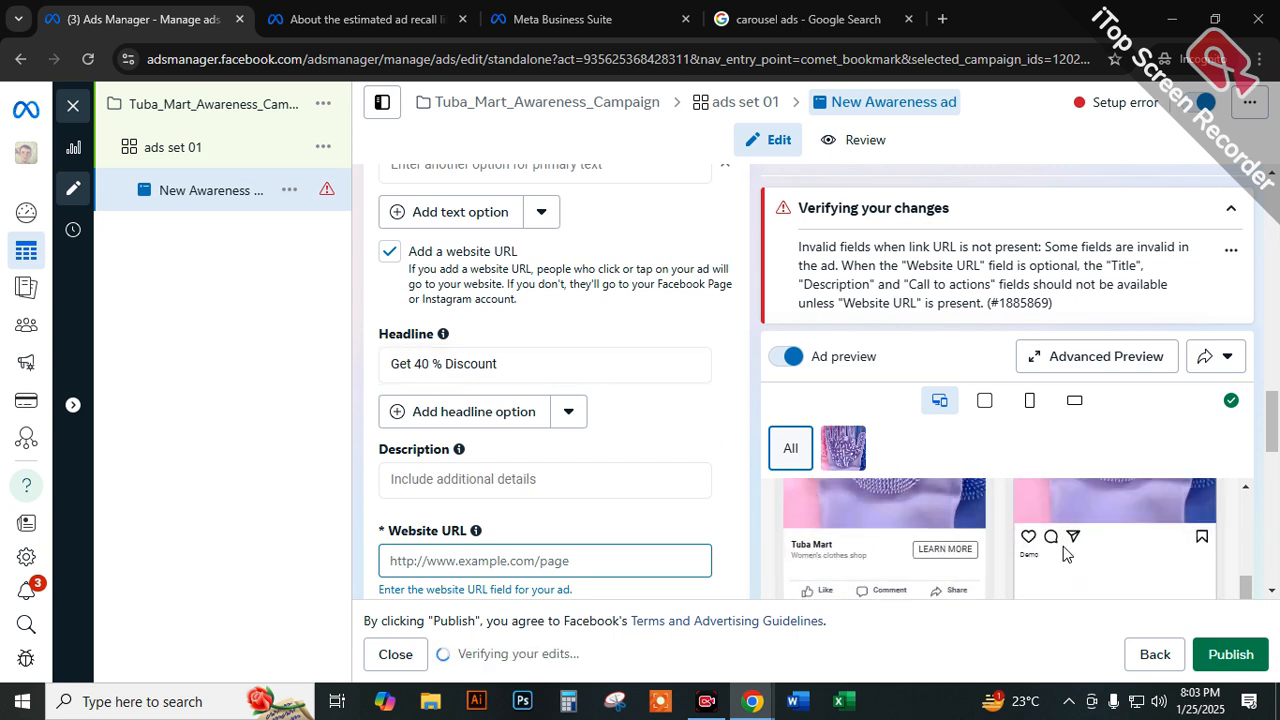
click(845, 452)
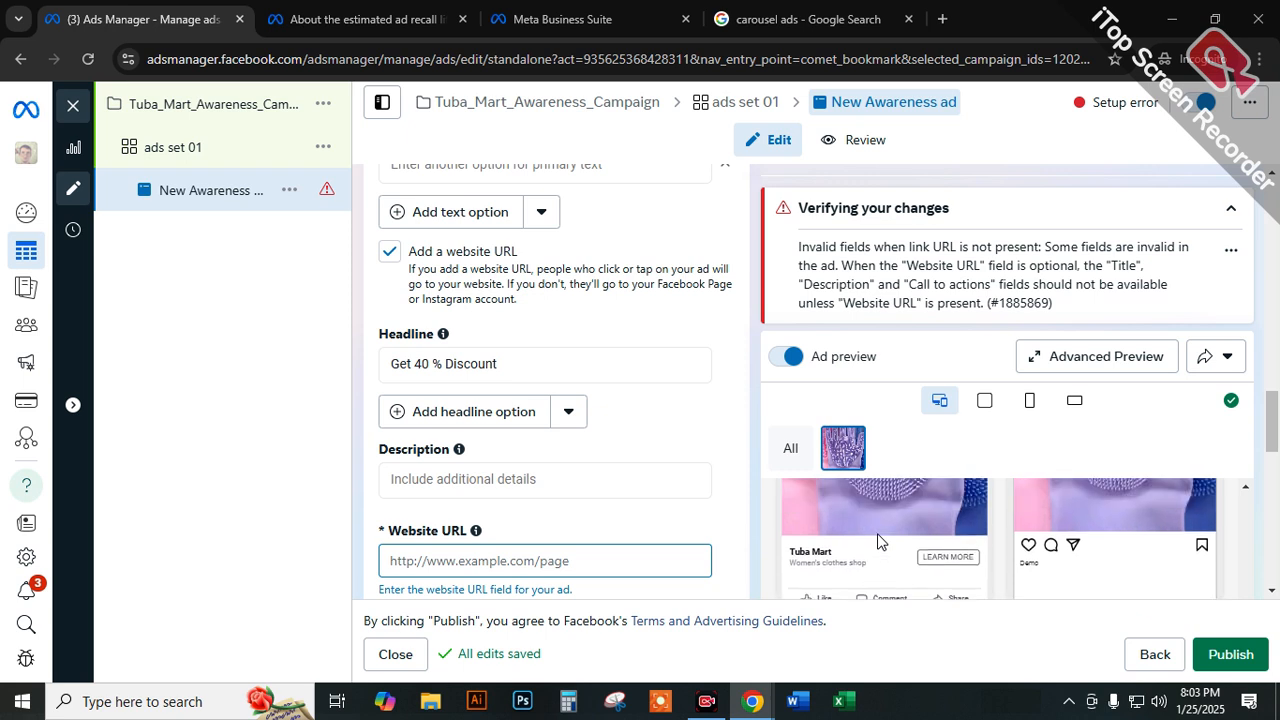
click(487, 411)
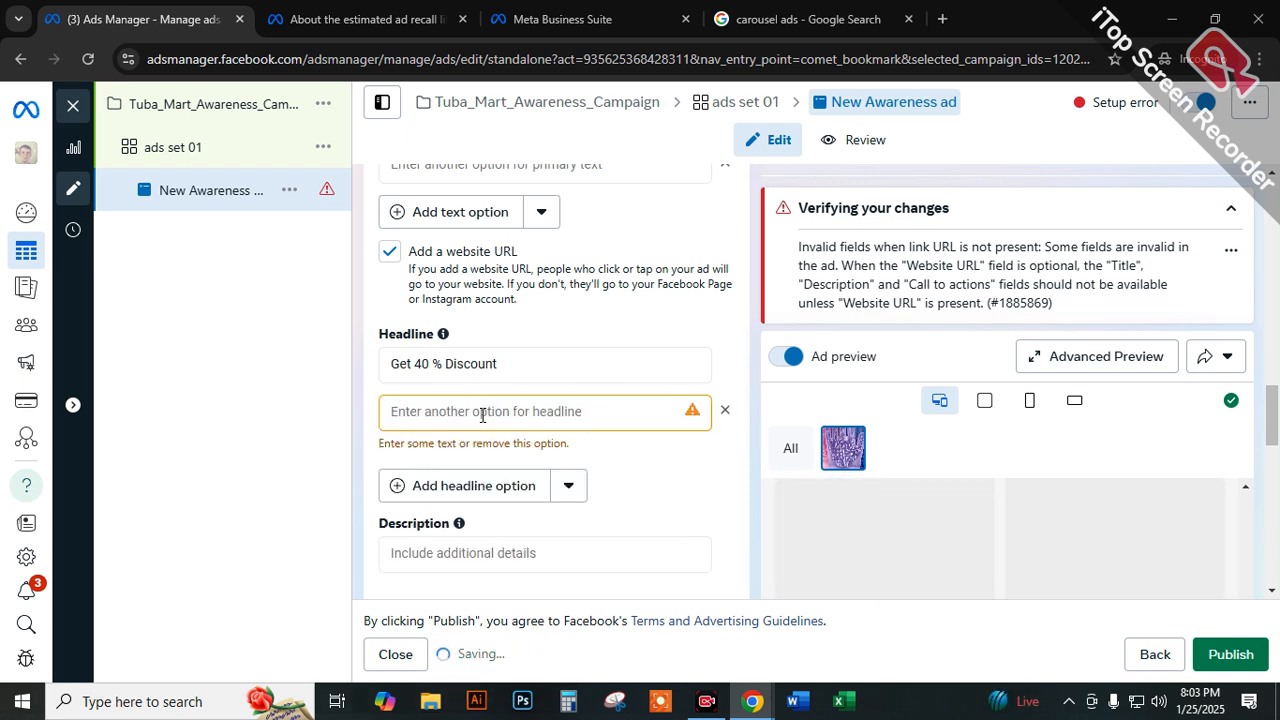
click(553, 420)
drag(497, 366, 383, 386)
right_click(418, 364)
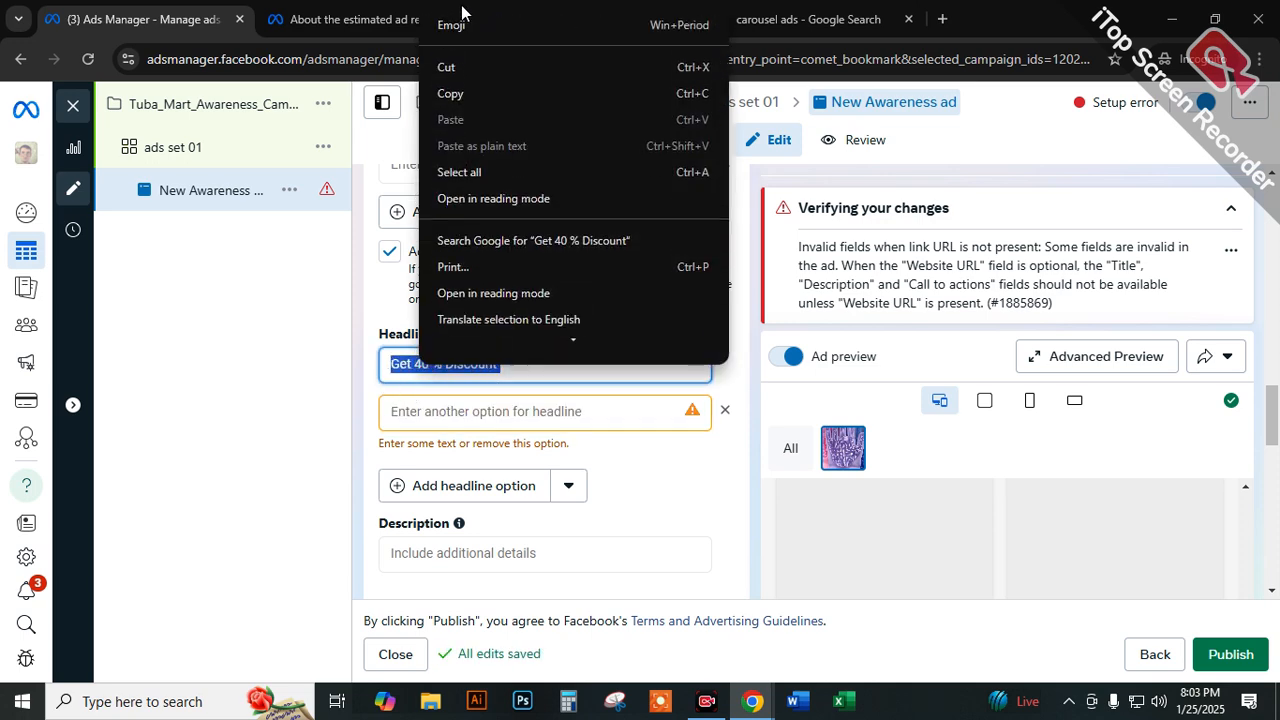
click(471, 94)
scroll(457, 406, down, 1)
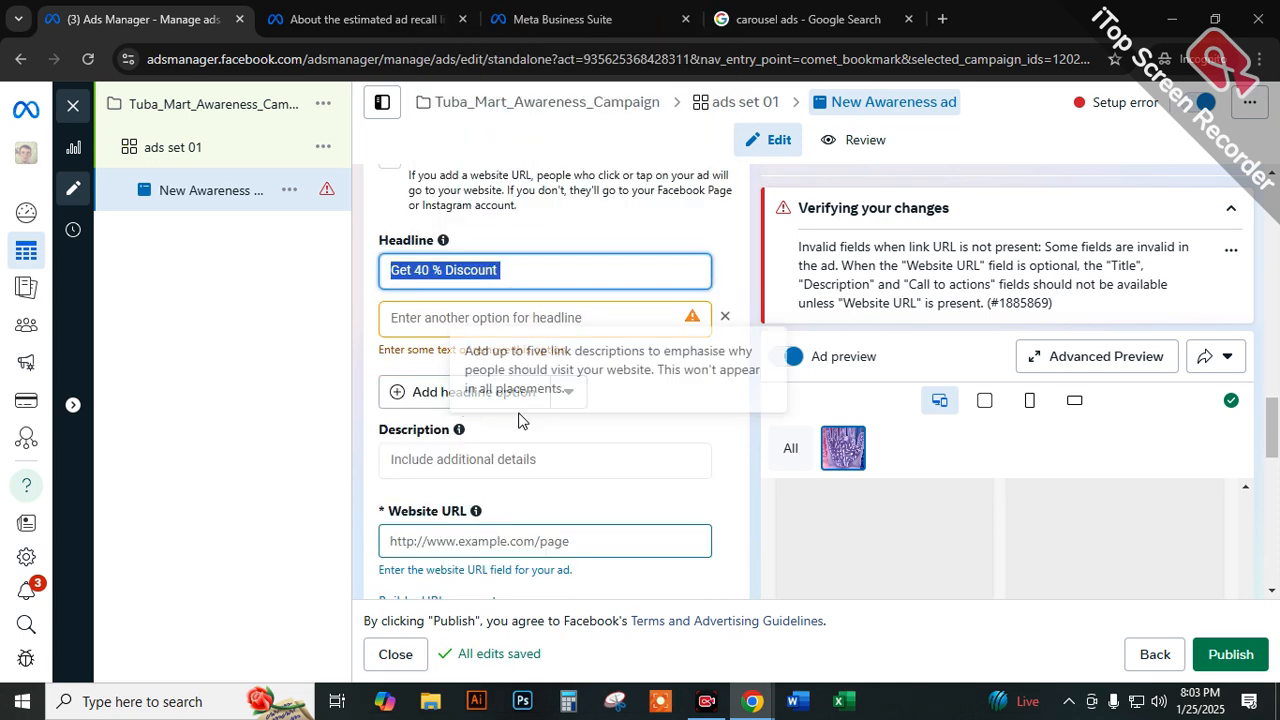
click(463, 458)
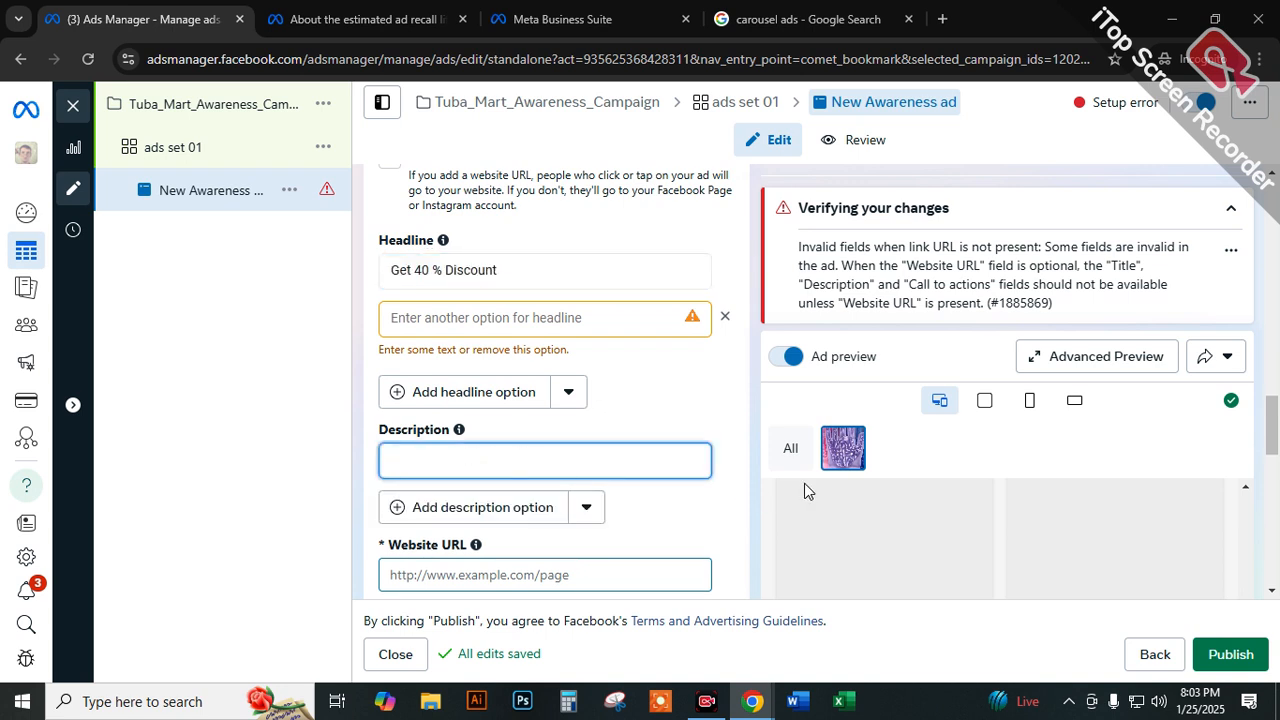
mouse_move(459, 431)
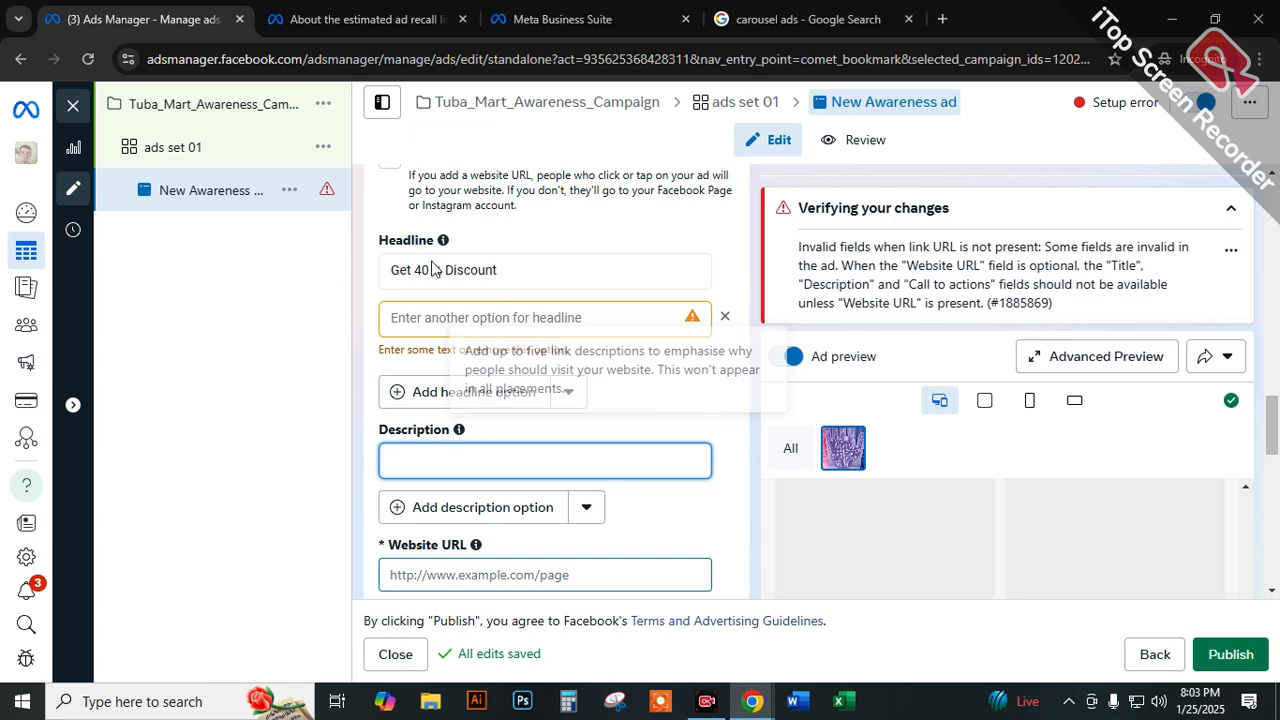
scroll(567, 260, up, 1)
scroll(567, 260, up, 5)
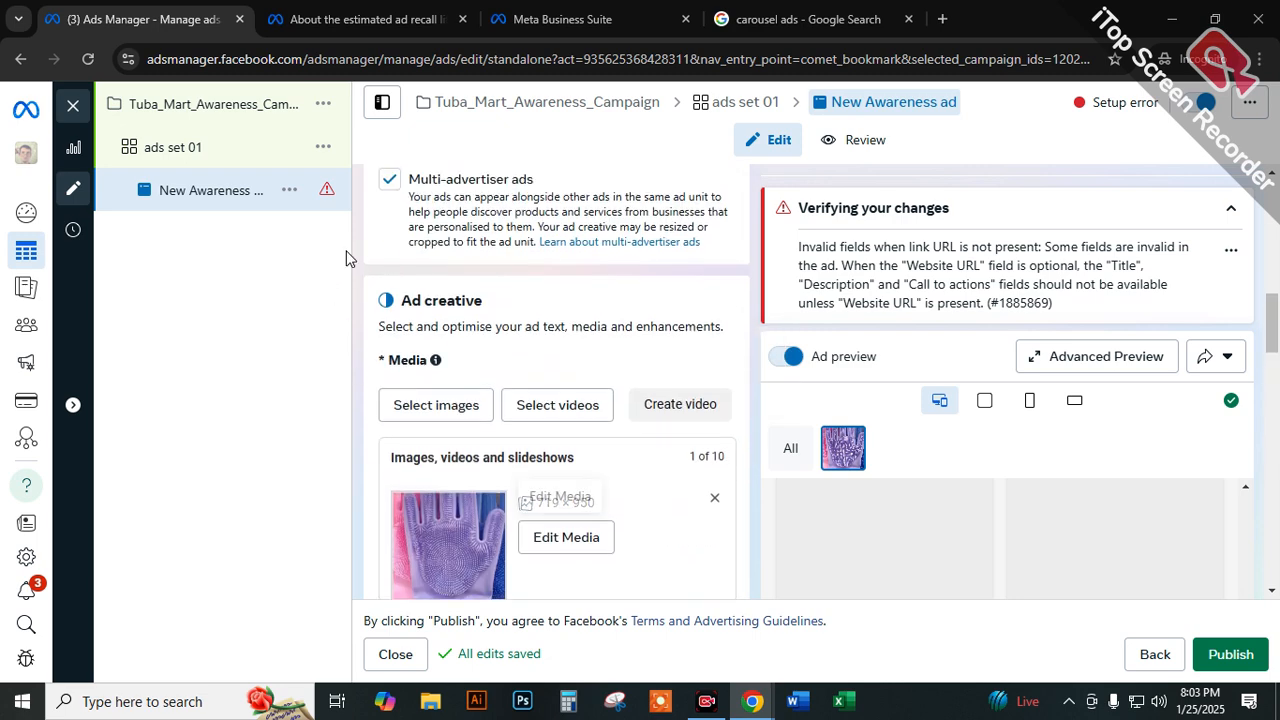
scroll(672, 551, down, 9)
scroll(356, 300, up, 3)
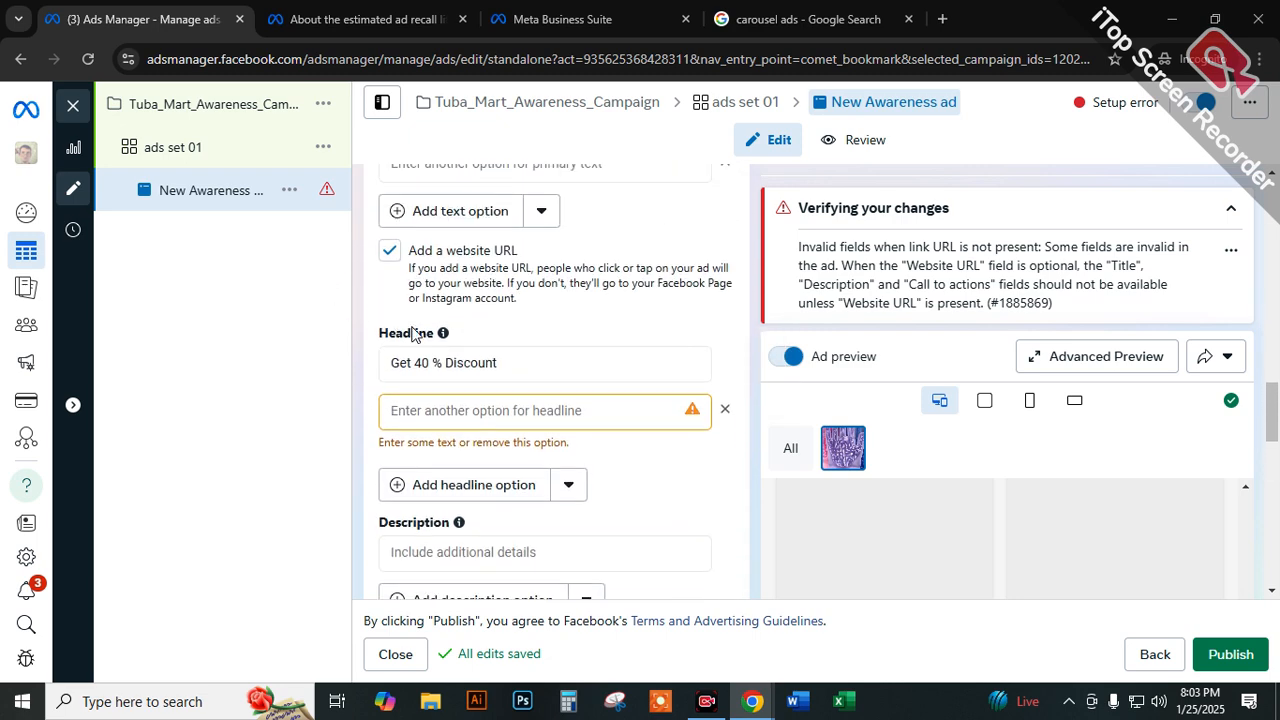
click(421, 409)
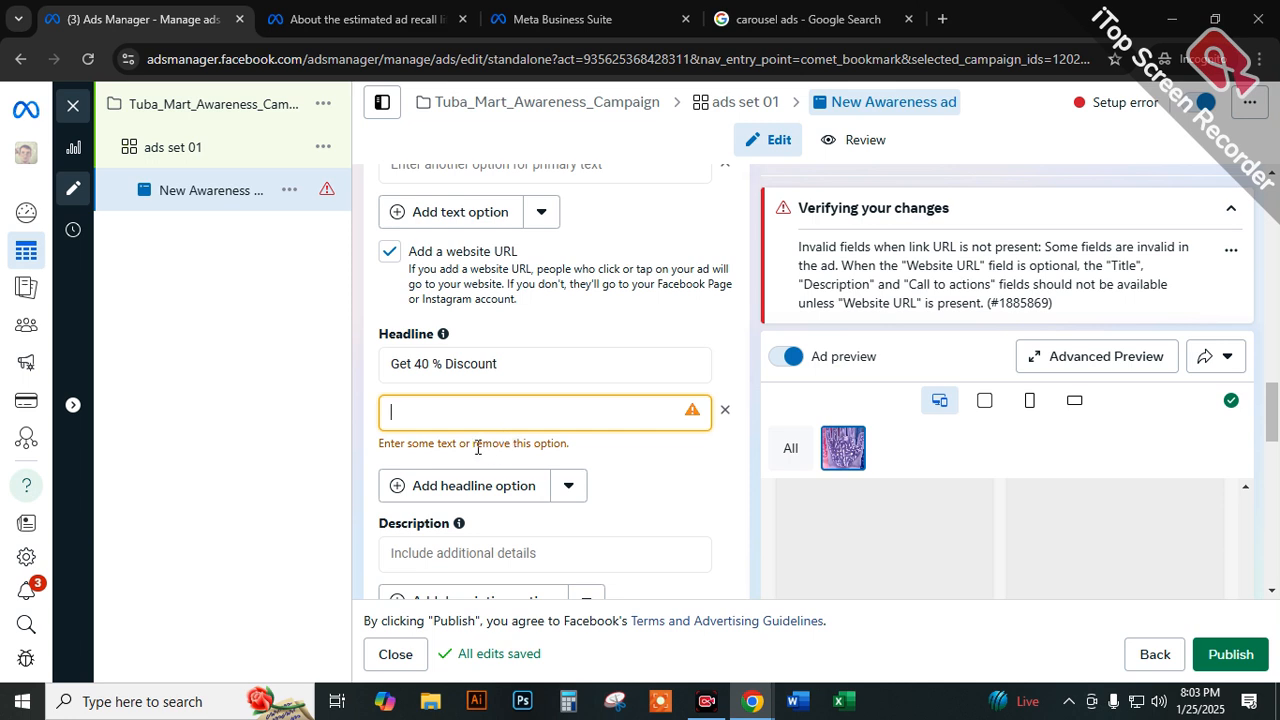
drag(478, 448, 558, 448)
click(617, 417)
click(734, 414)
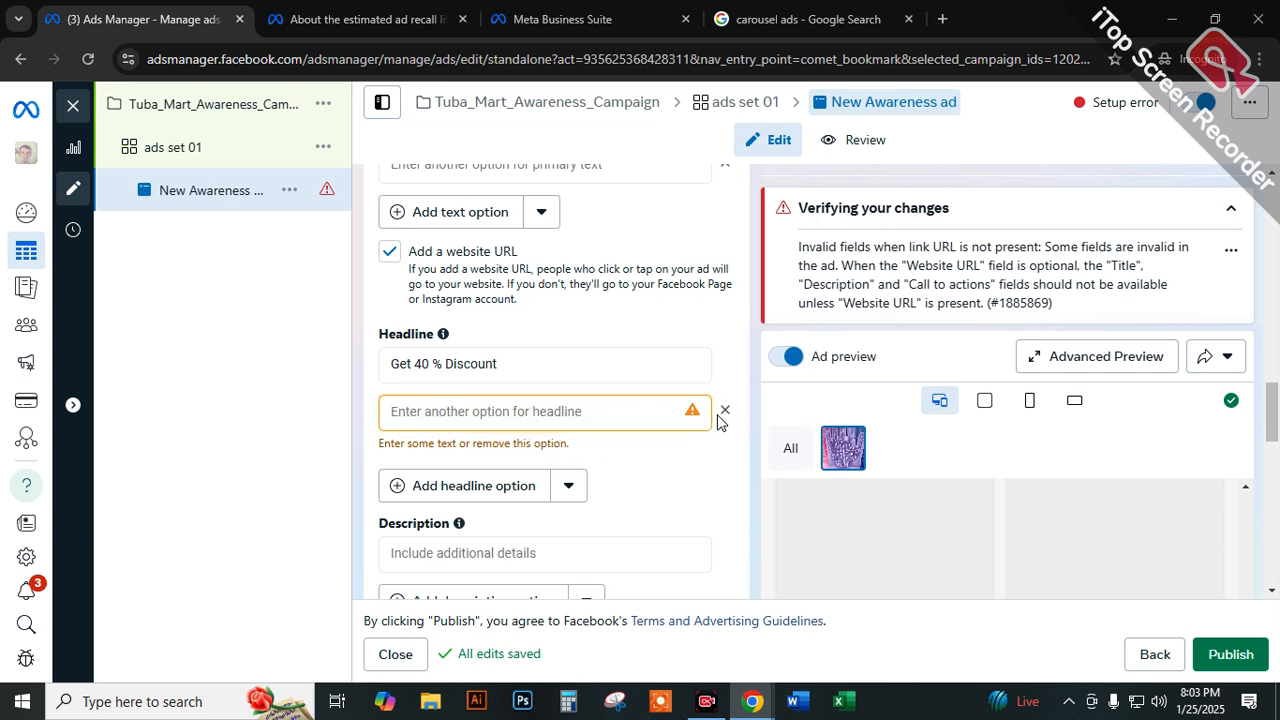
Go through the ad's description and website URL fields, and set the call to action to Order now.
scroll(640, 458, down, 2)
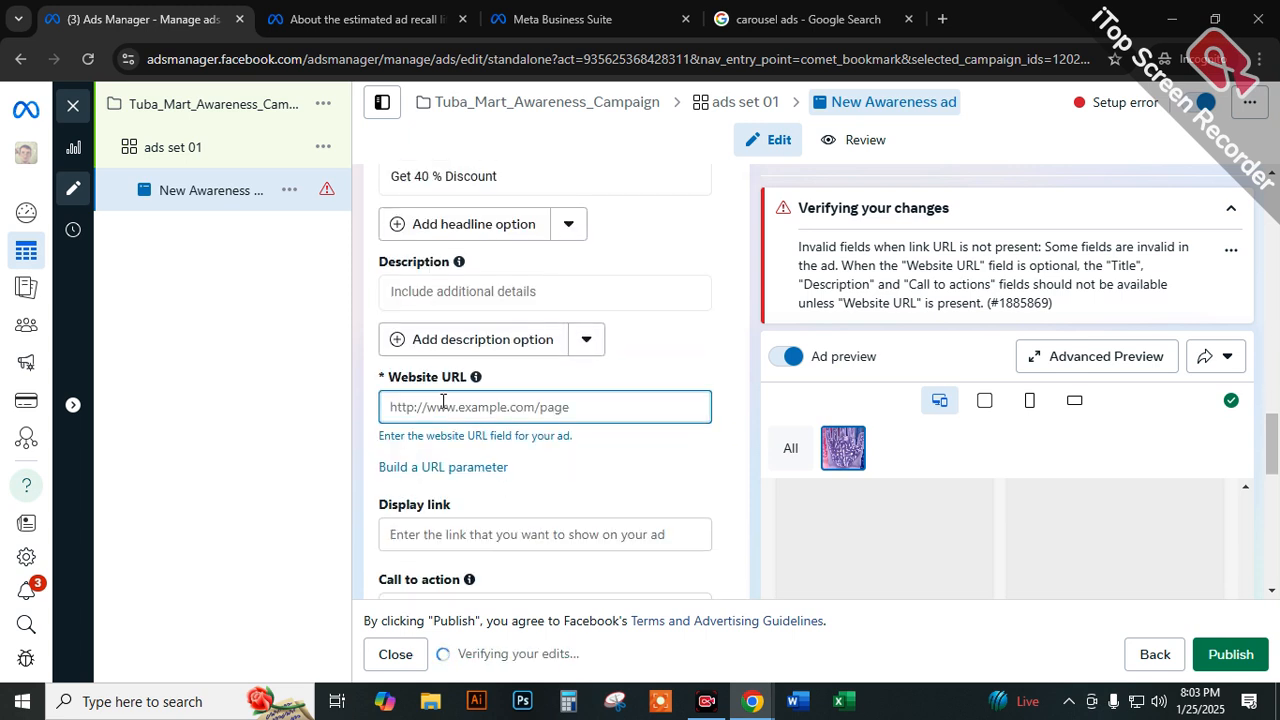
click(432, 297)
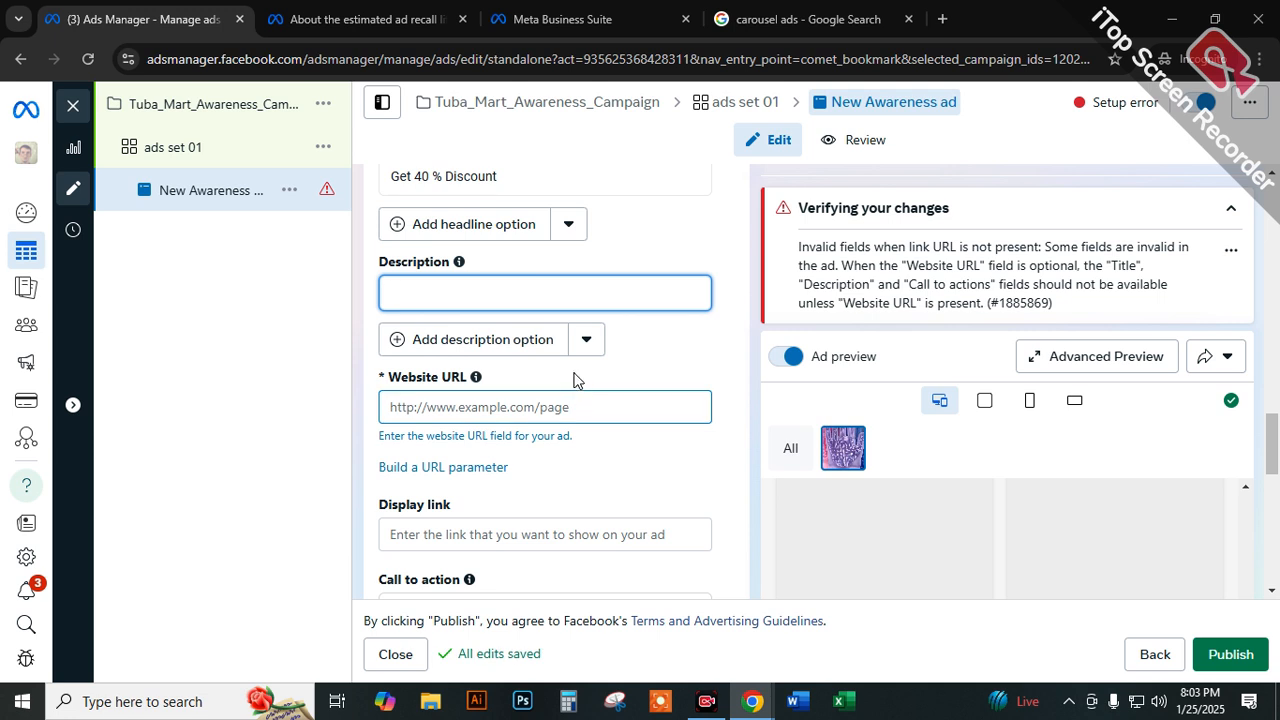
click(440, 403)
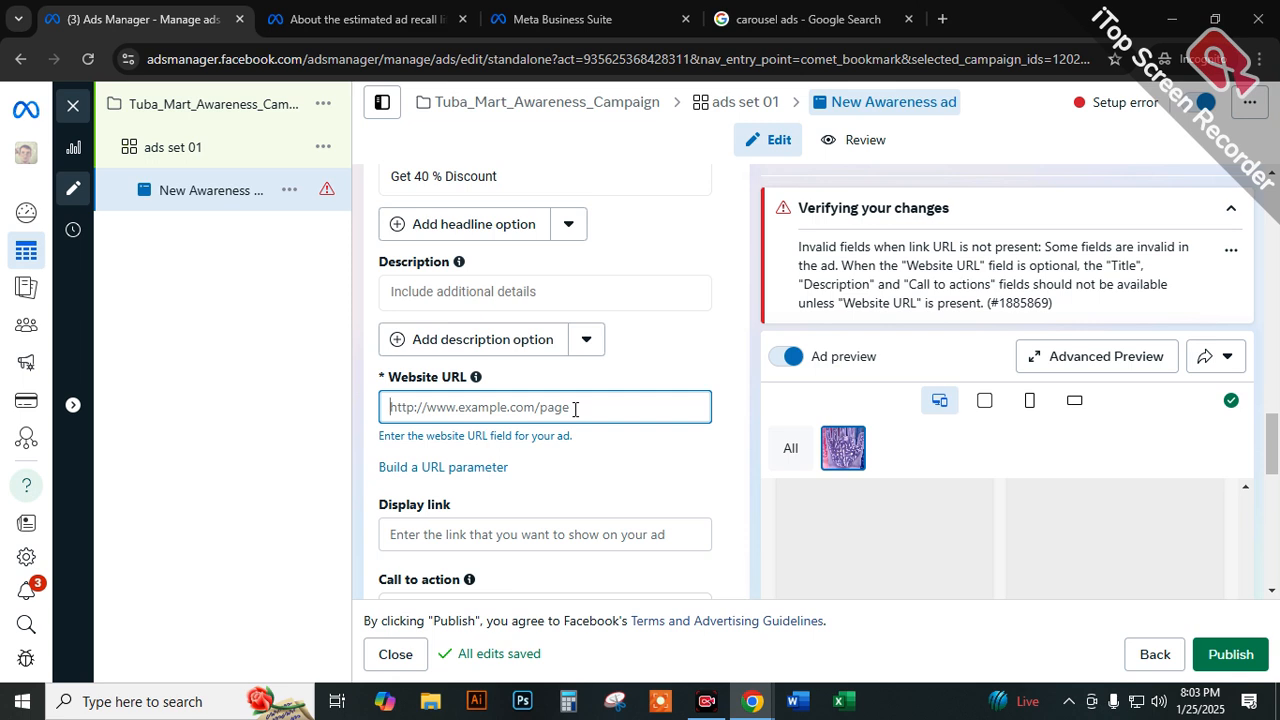
scroll(655, 455, down, 1)
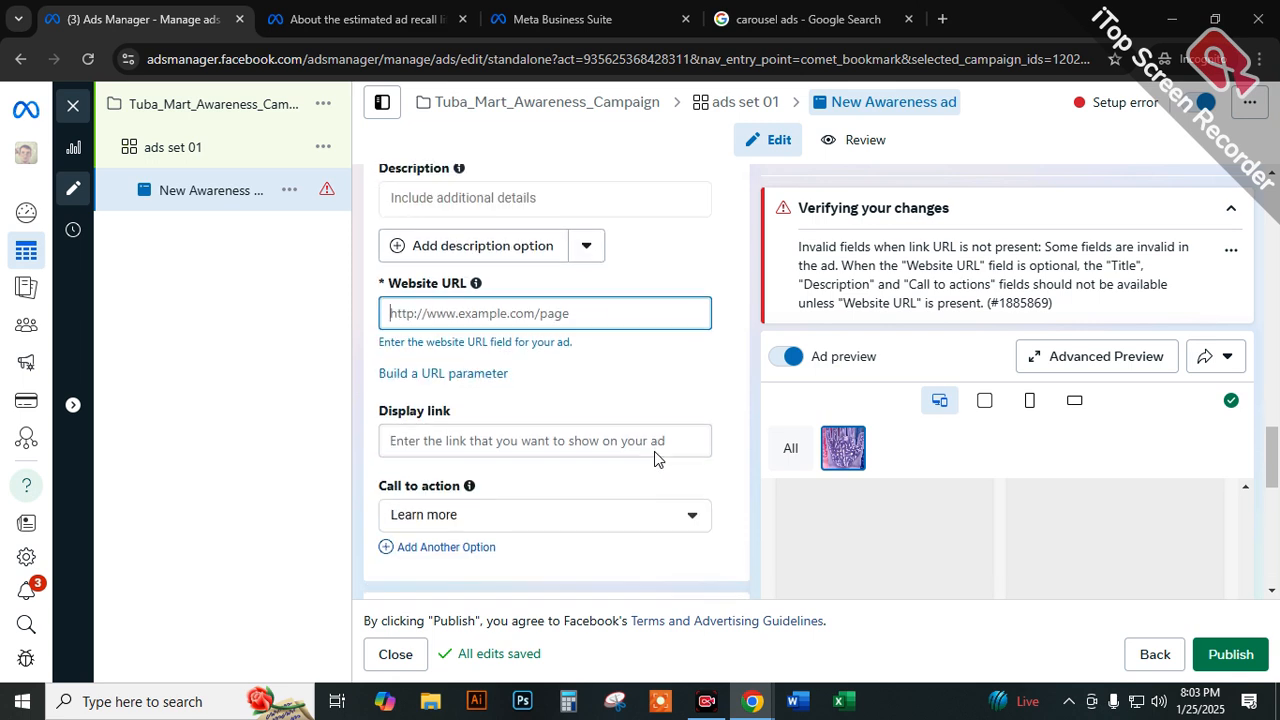
scroll(451, 459, down, 1)
click(413, 421)
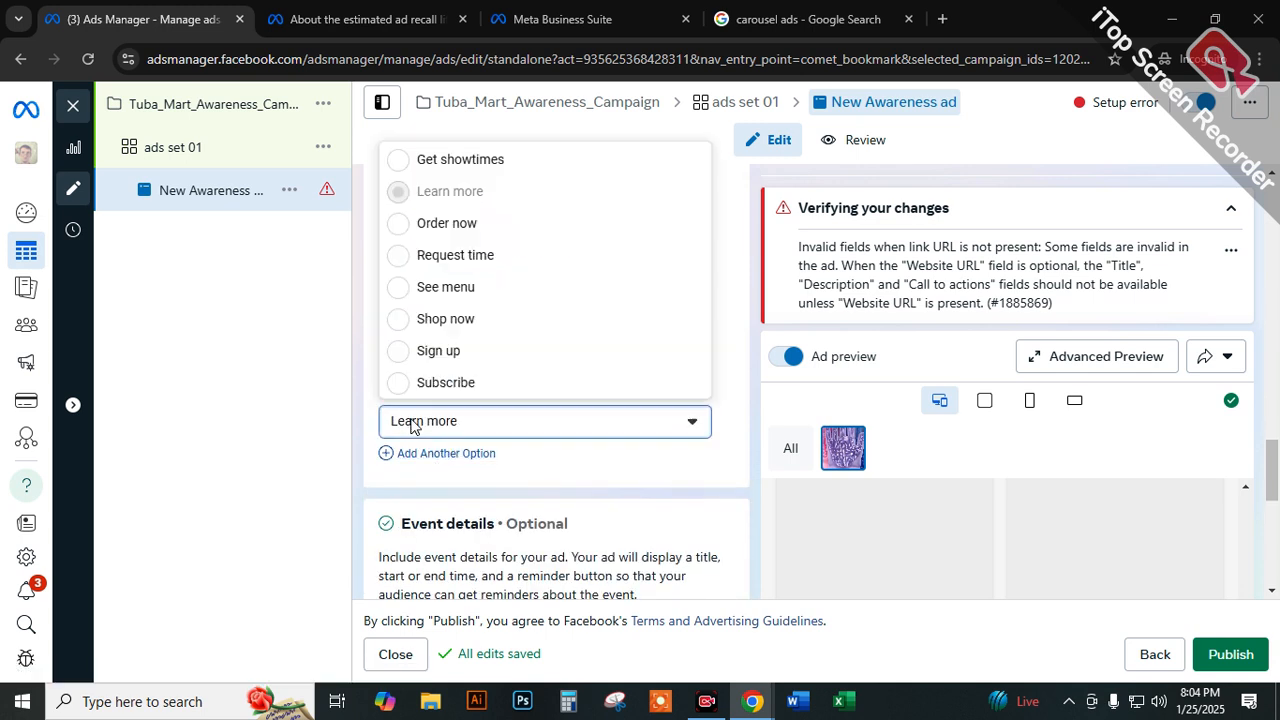
click(449, 224)
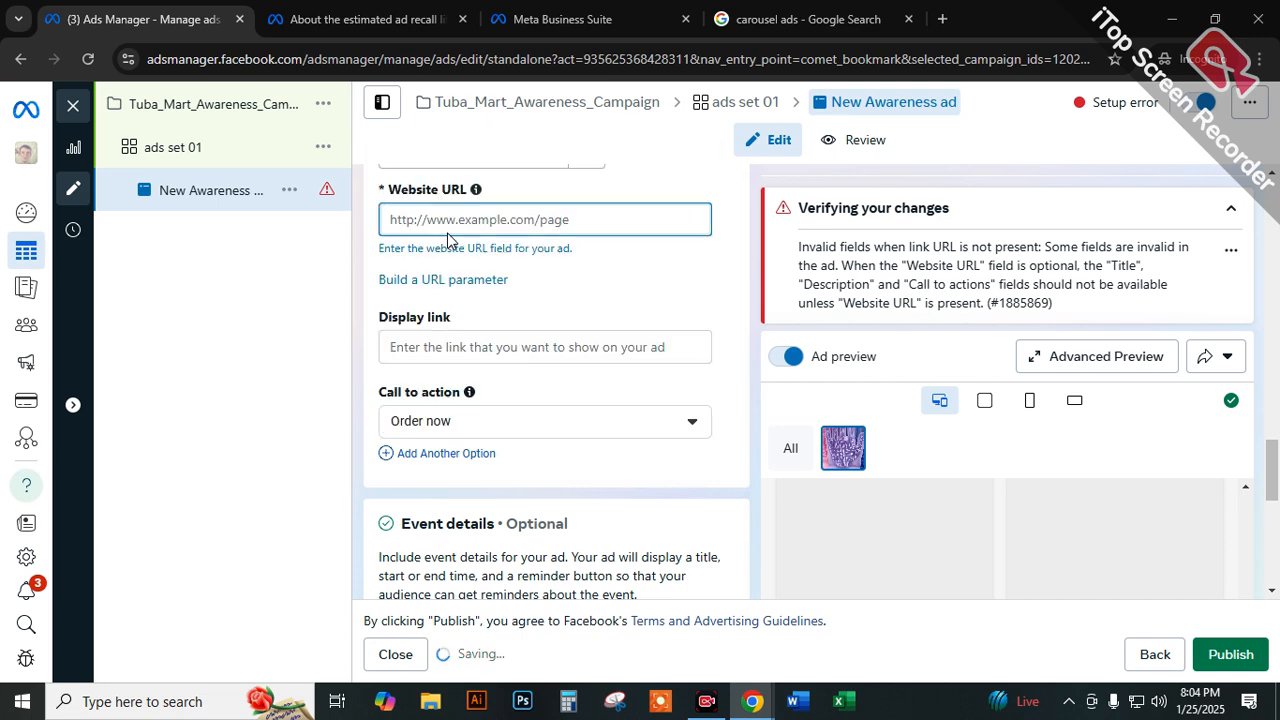
Examine the ad's event details, tracking and ad name, and revisit the campaign and ad set 01 levels.
scroll(430, 262, down, 3)
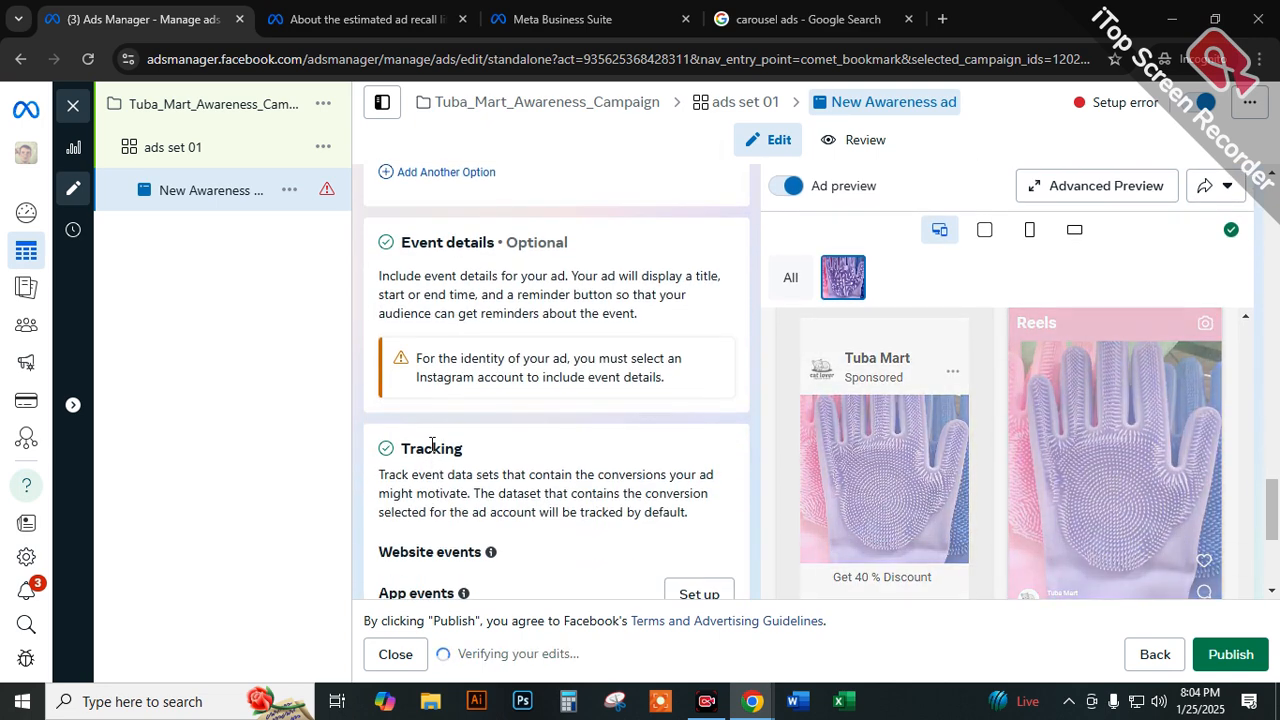
drag(381, 277, 515, 298)
scroll(532, 360, down, 2)
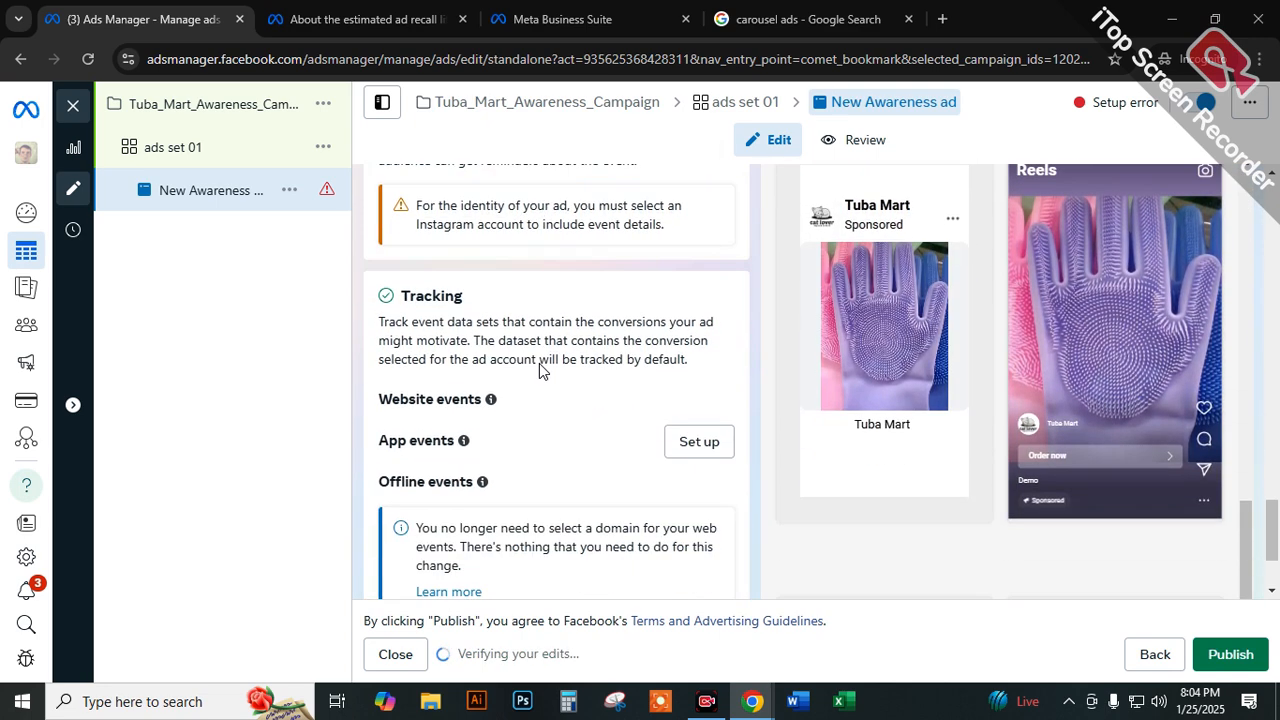
scroll(511, 306, down, 1)
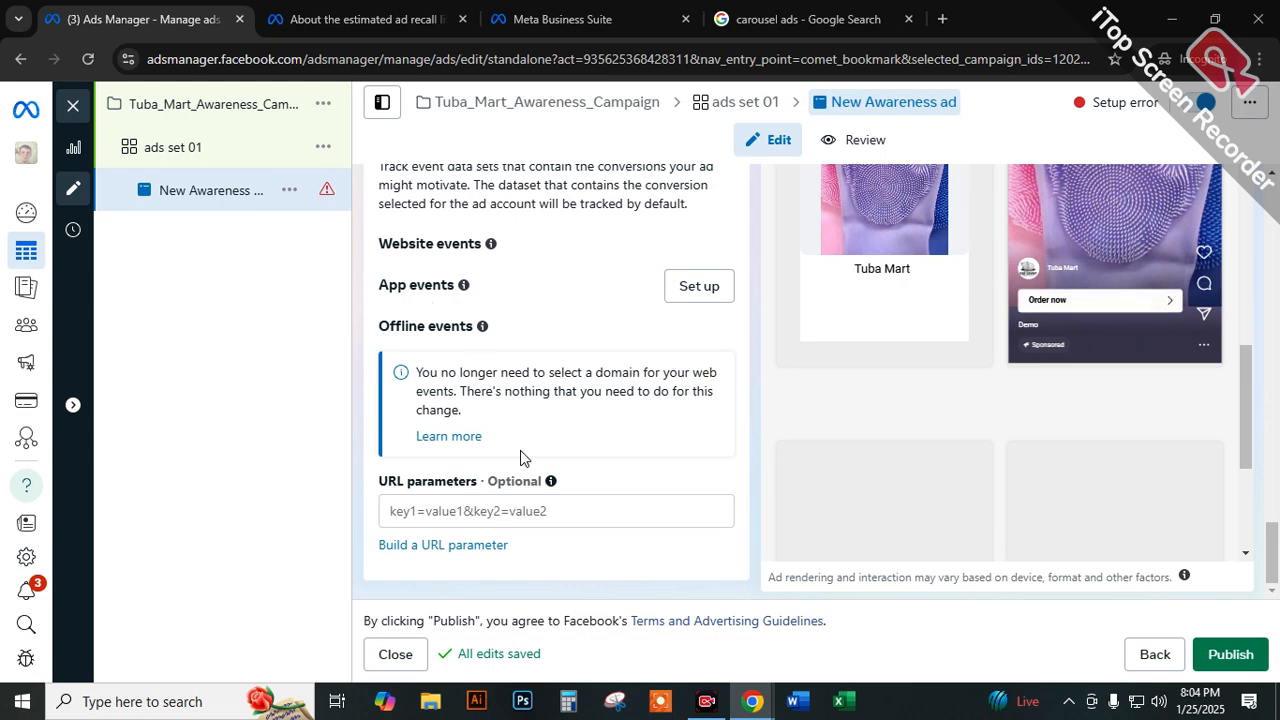
scroll(520, 449, up, 3)
scroll(520, 445, up, 4)
scroll(515, 437, up, 15)
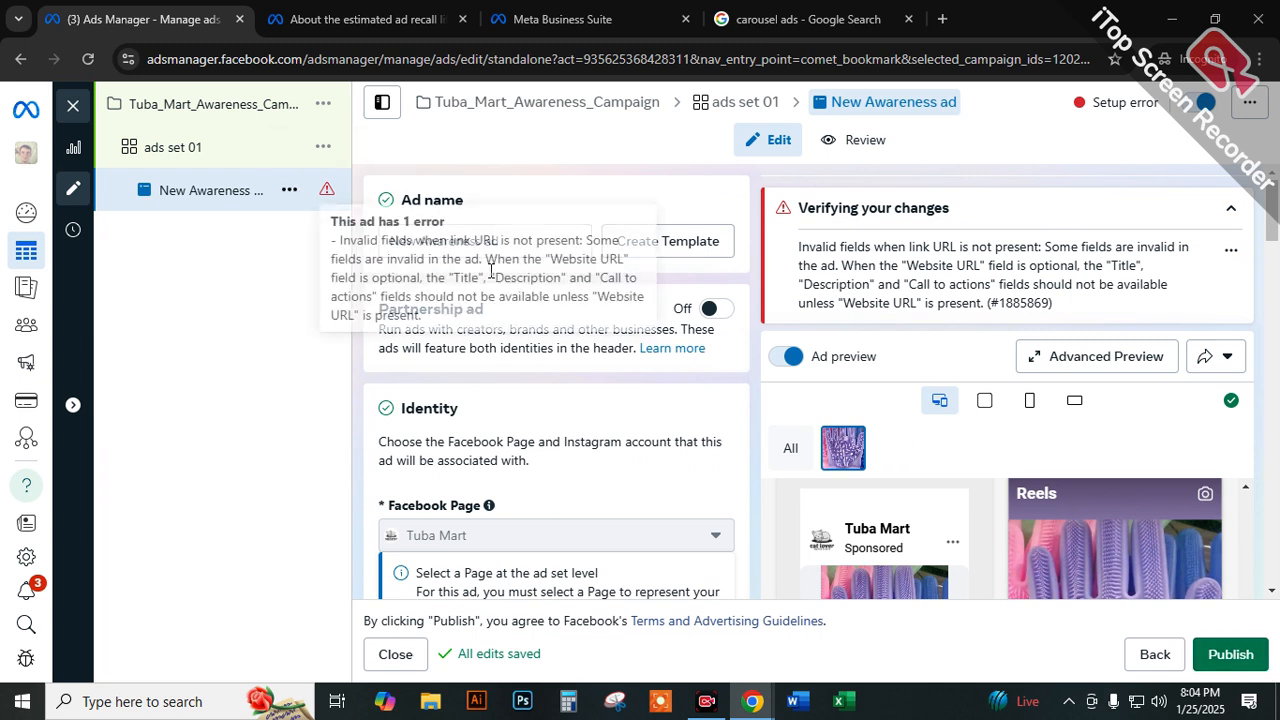
drag(520, 246, 335, 250)
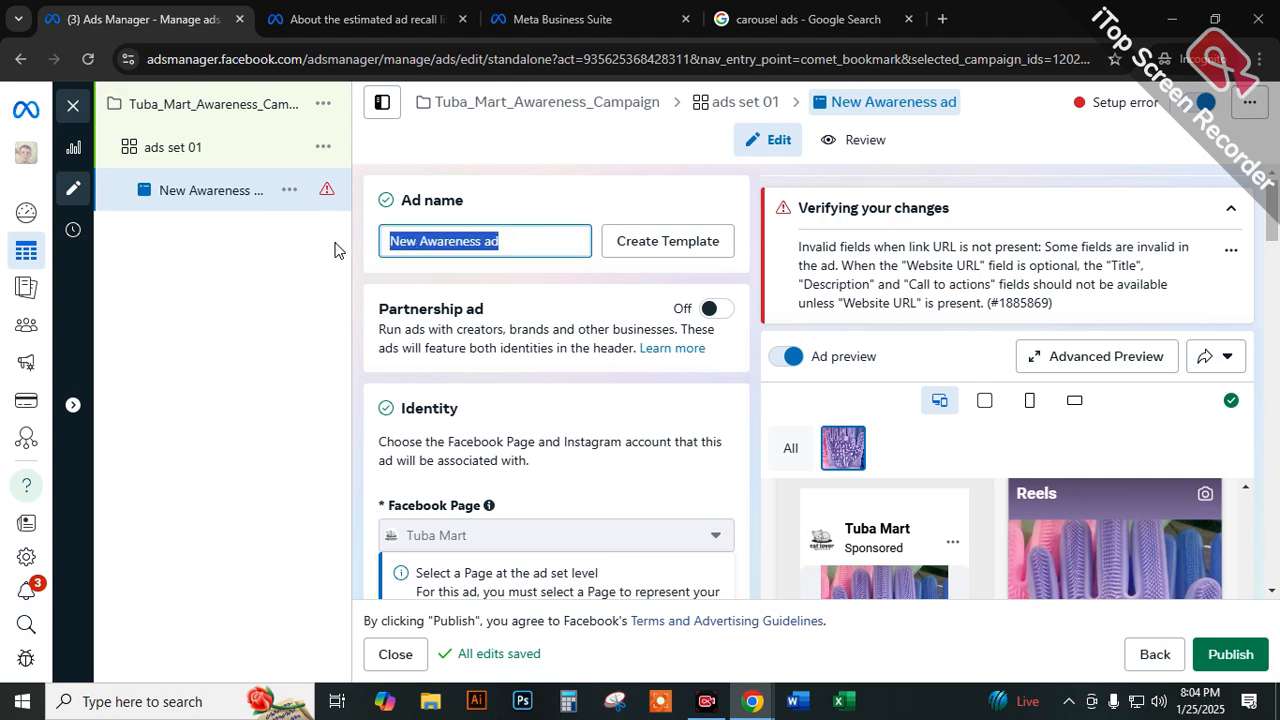
scroll(594, 294, down, 20)
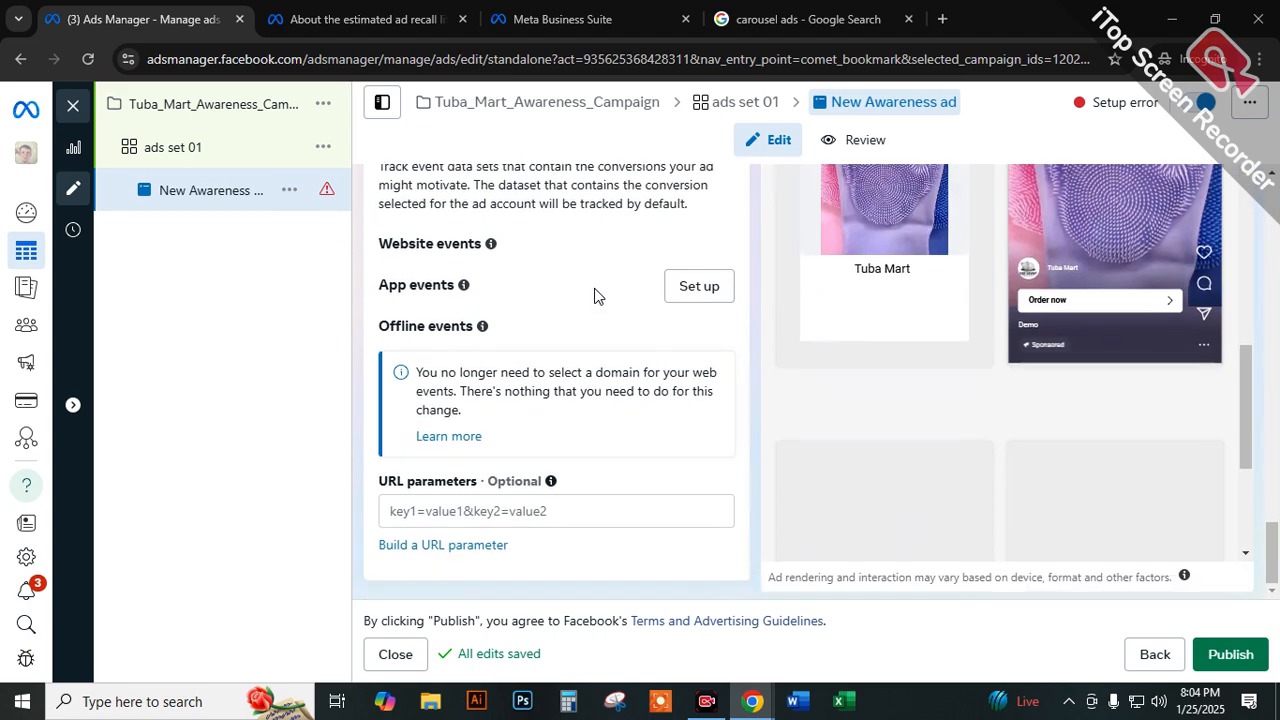
click(186, 110)
click(183, 150)
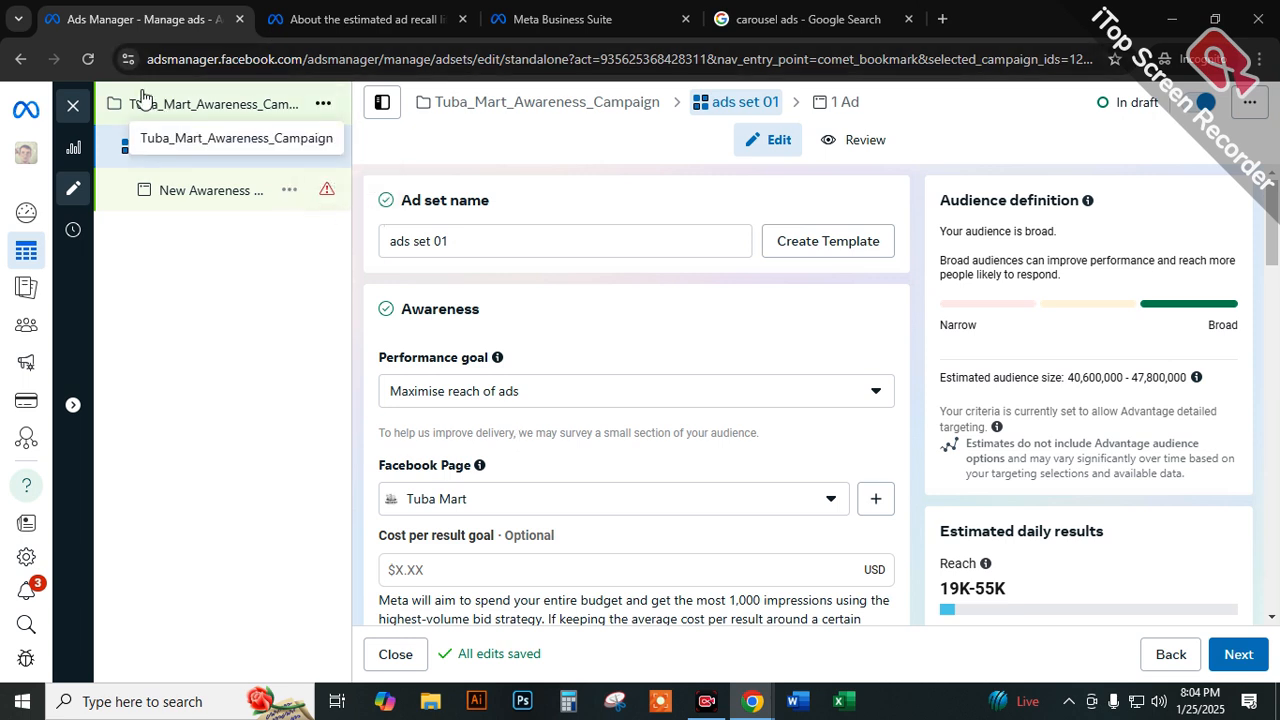
Close the editor and clear the selection filters for ads, ad sets and campaigns.
click(73, 105)
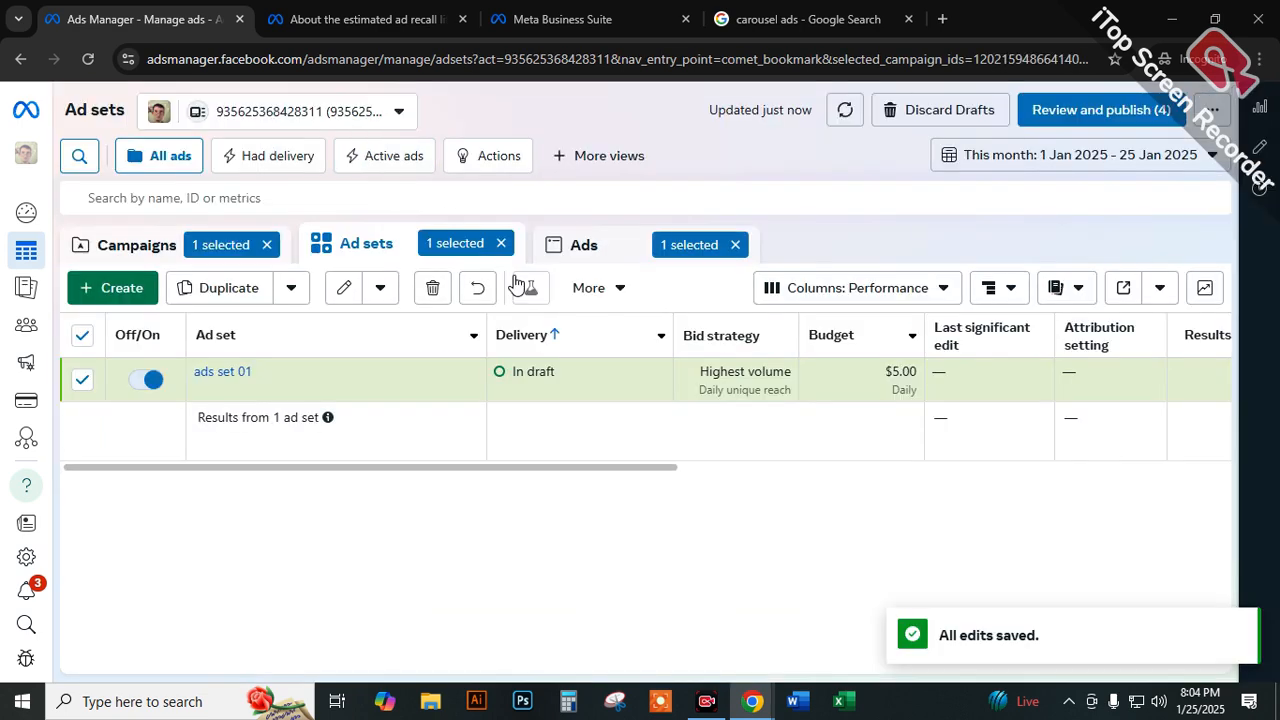
click(735, 244)
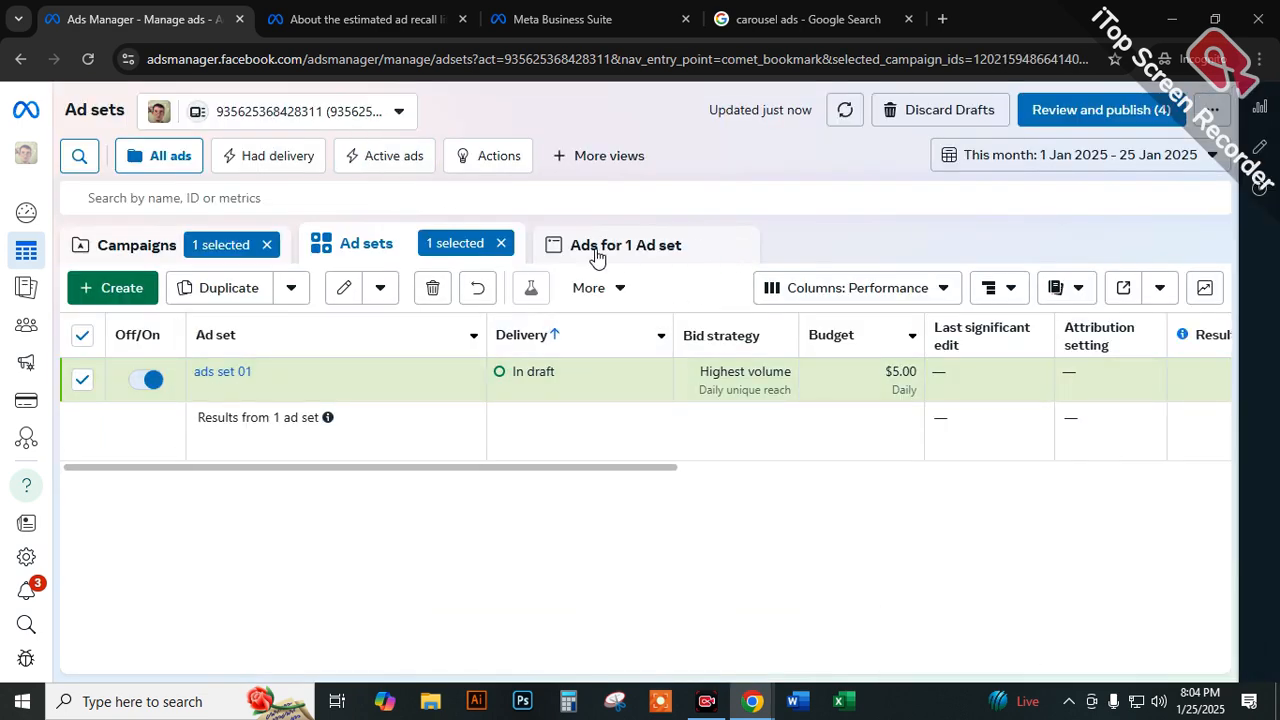
click(501, 243)
click(266, 245)
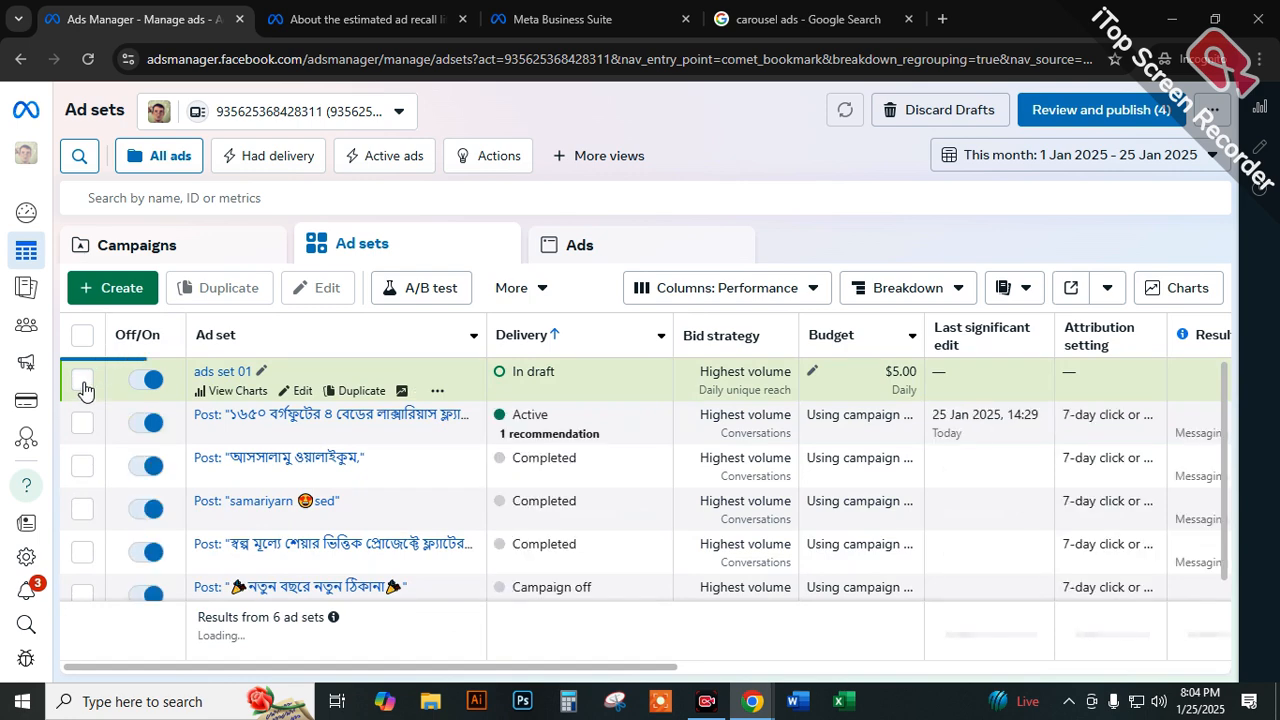
Delete the draft ad set "ads set 01" from the ad sets list.
click(83, 386)
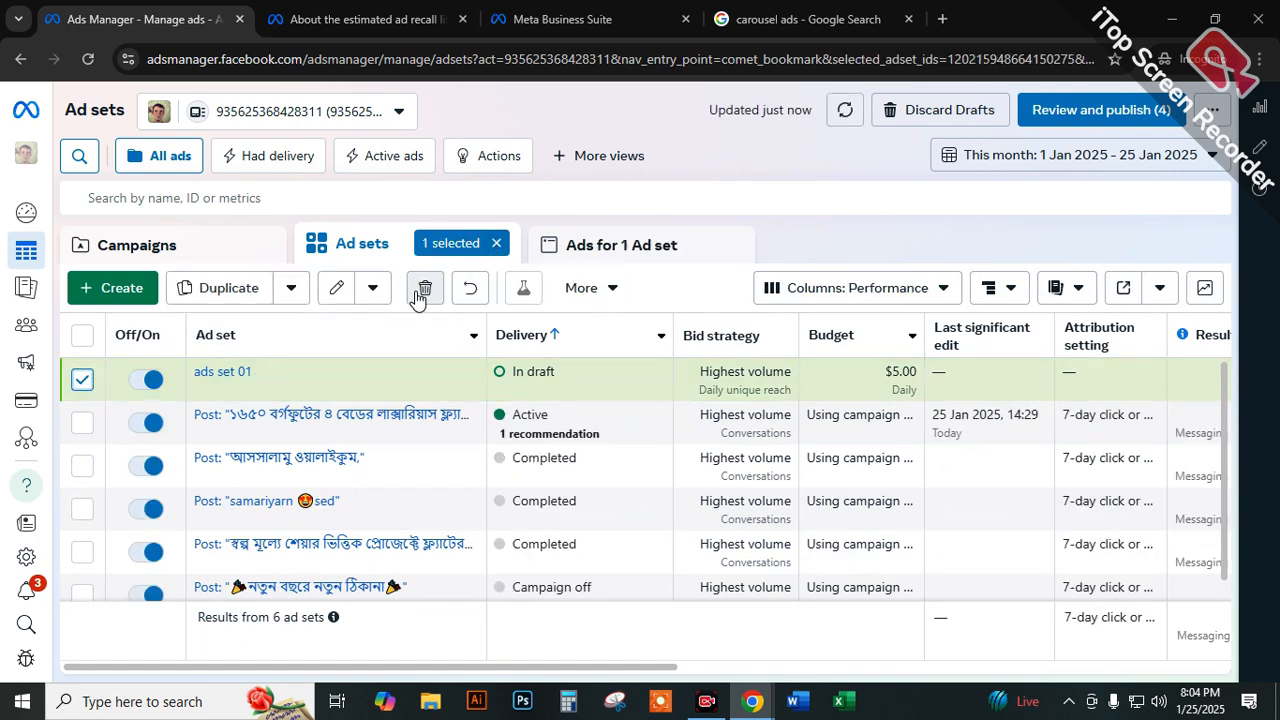
click(423, 289)
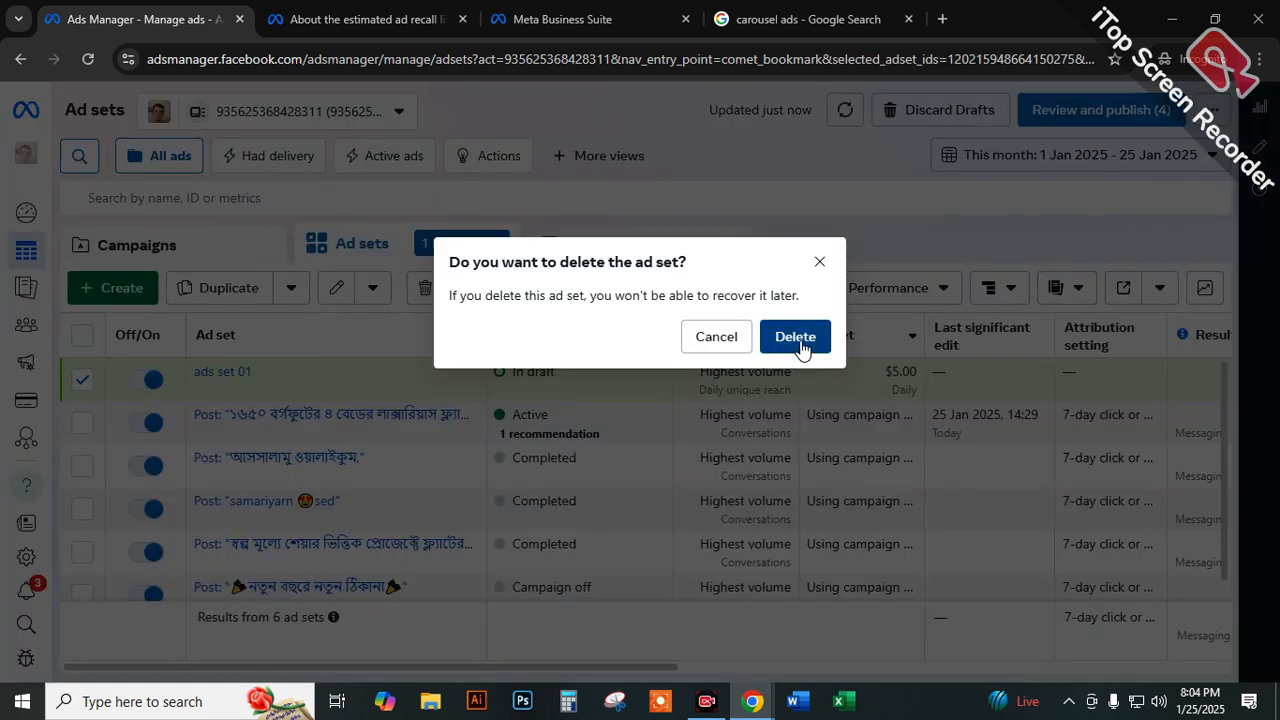
click(797, 337)
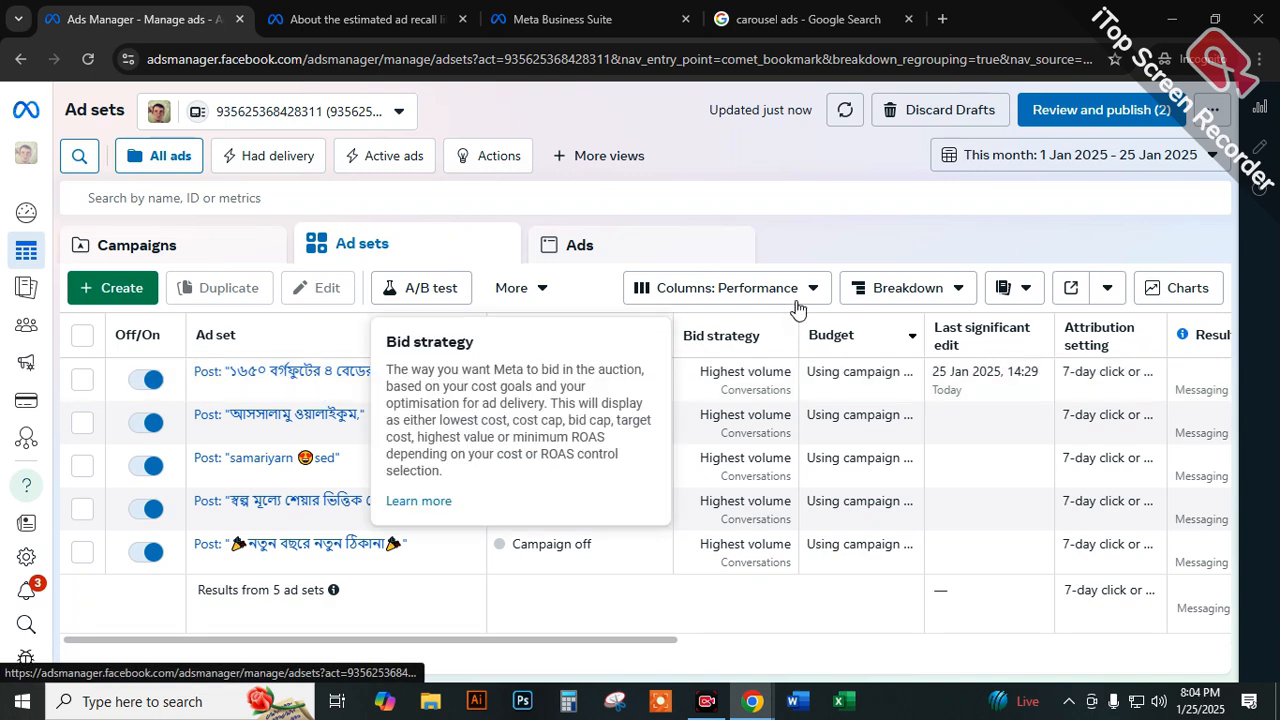
Delete the draft Tuba_Mart_Awareness_Campaign from the campaigns list, and check the remaining ad sets and ads.
click(217, 249)
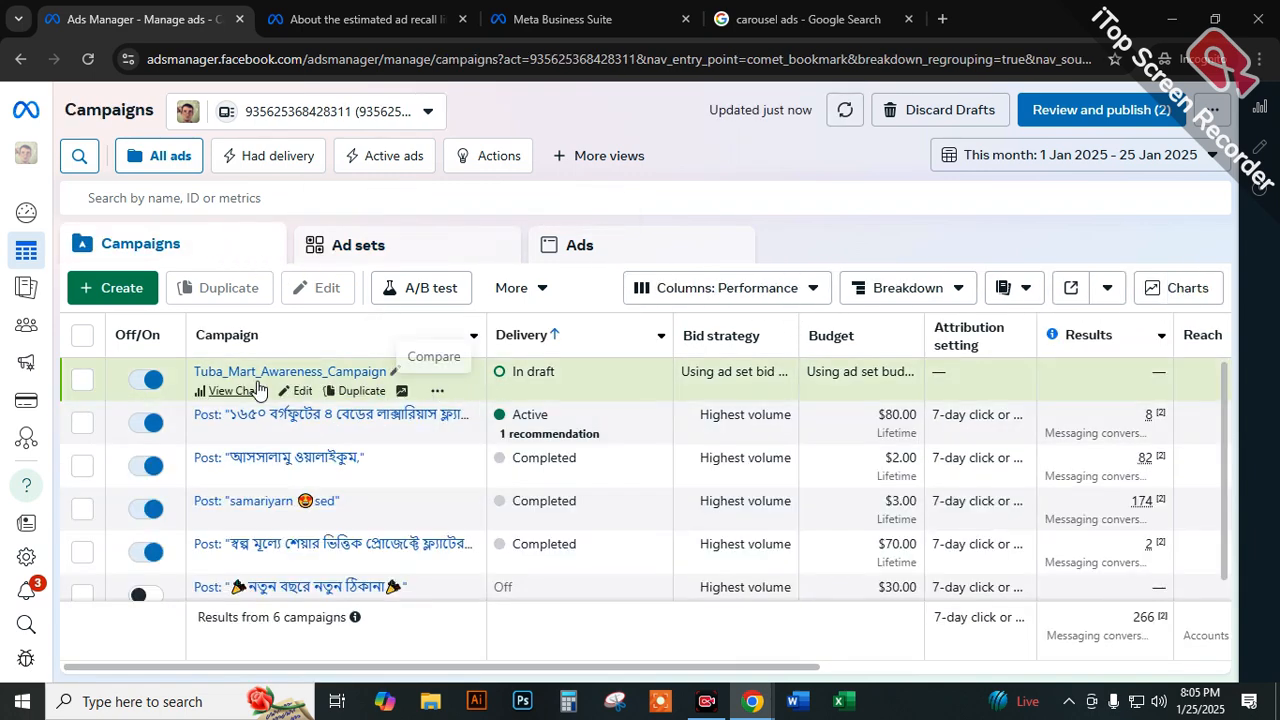
click(82, 379)
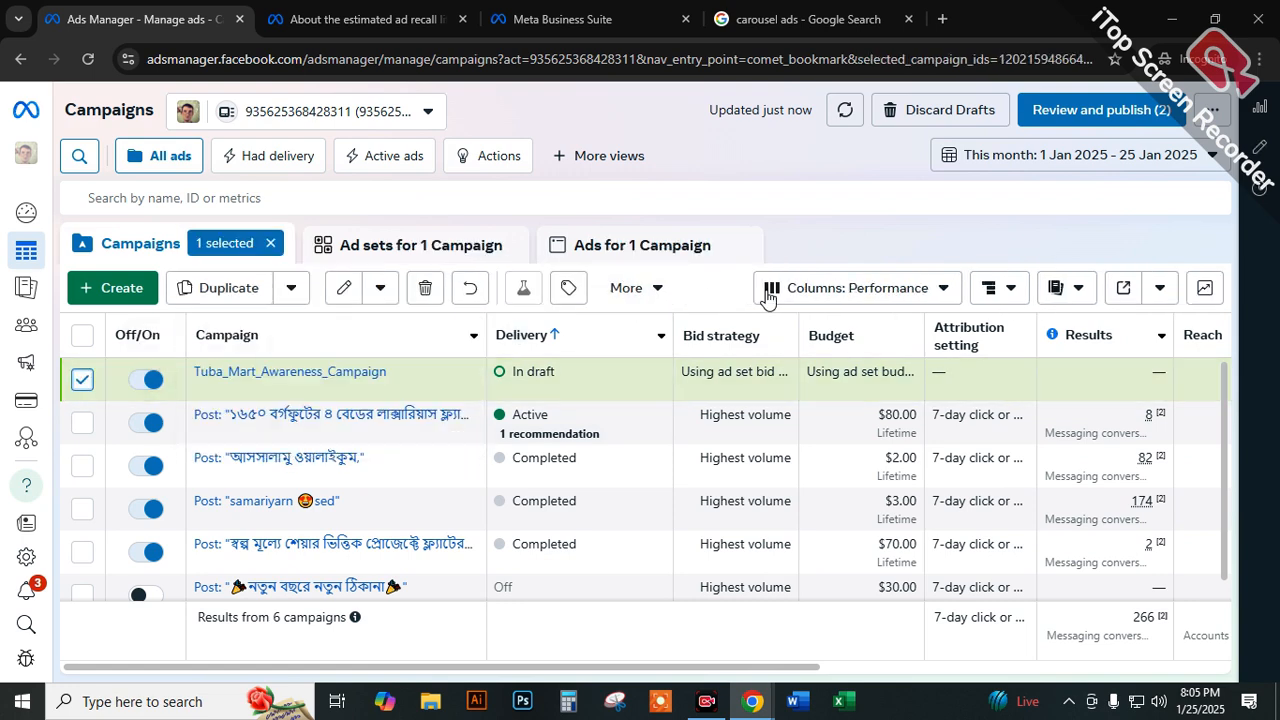
click(425, 288)
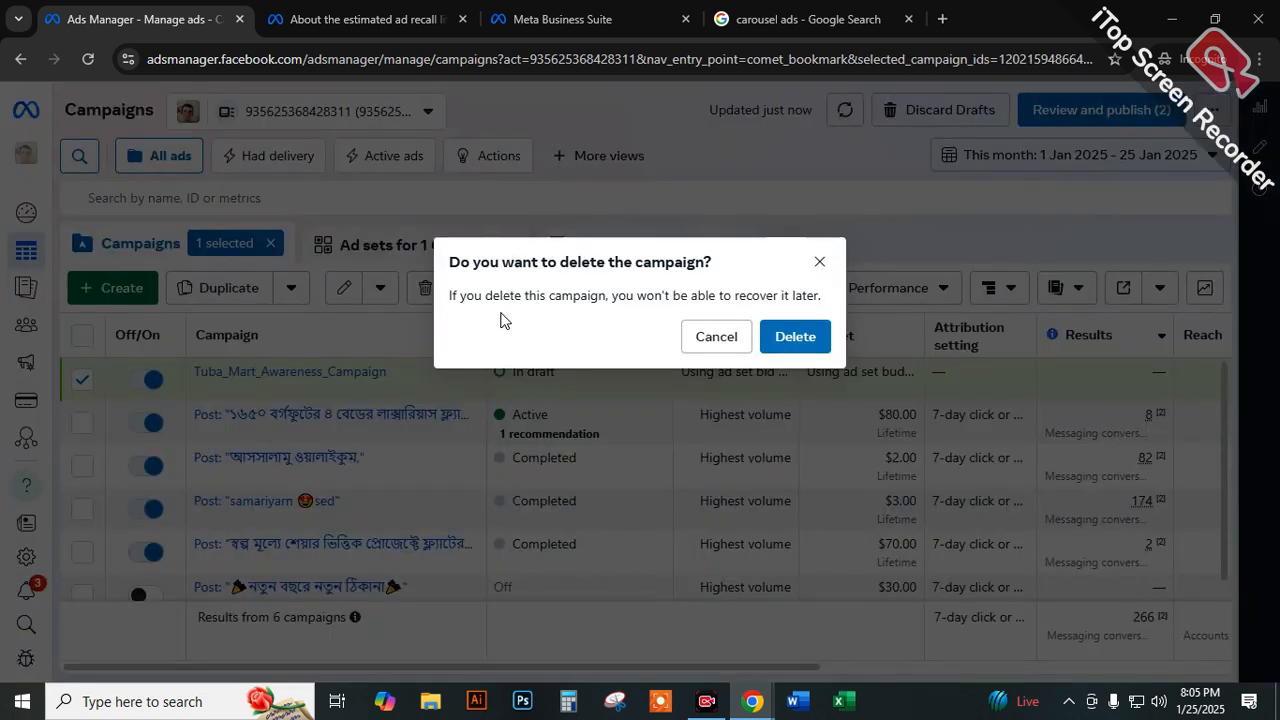
click(795, 337)
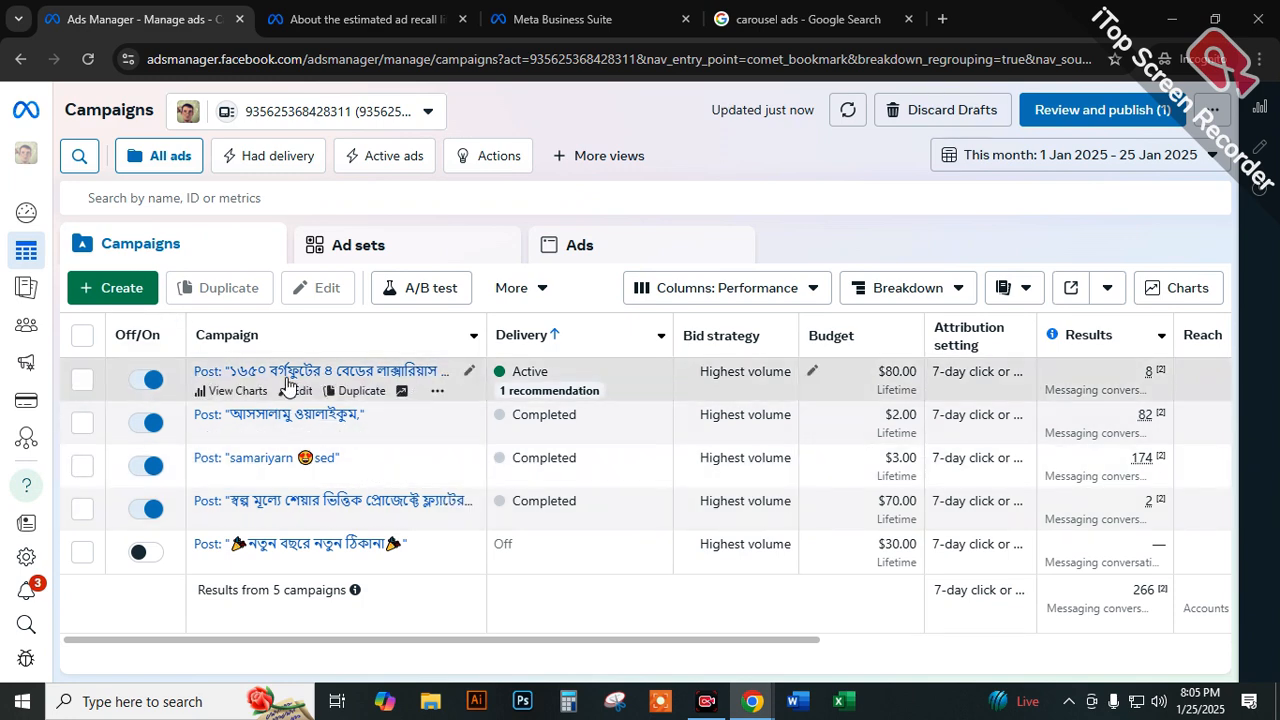
click(493, 258)
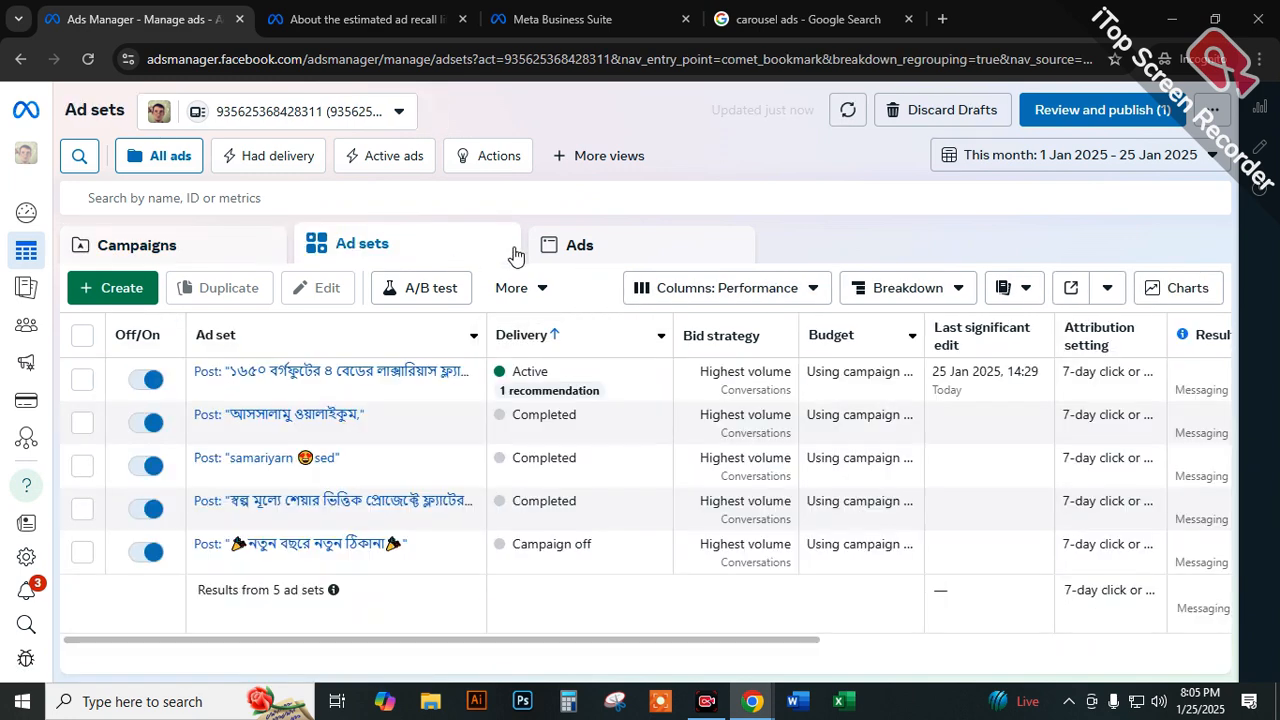
click(557, 249)
Clear the "carousel ads" query from the Google image search and return to the ads list in Ads Manager.
click(540, 19)
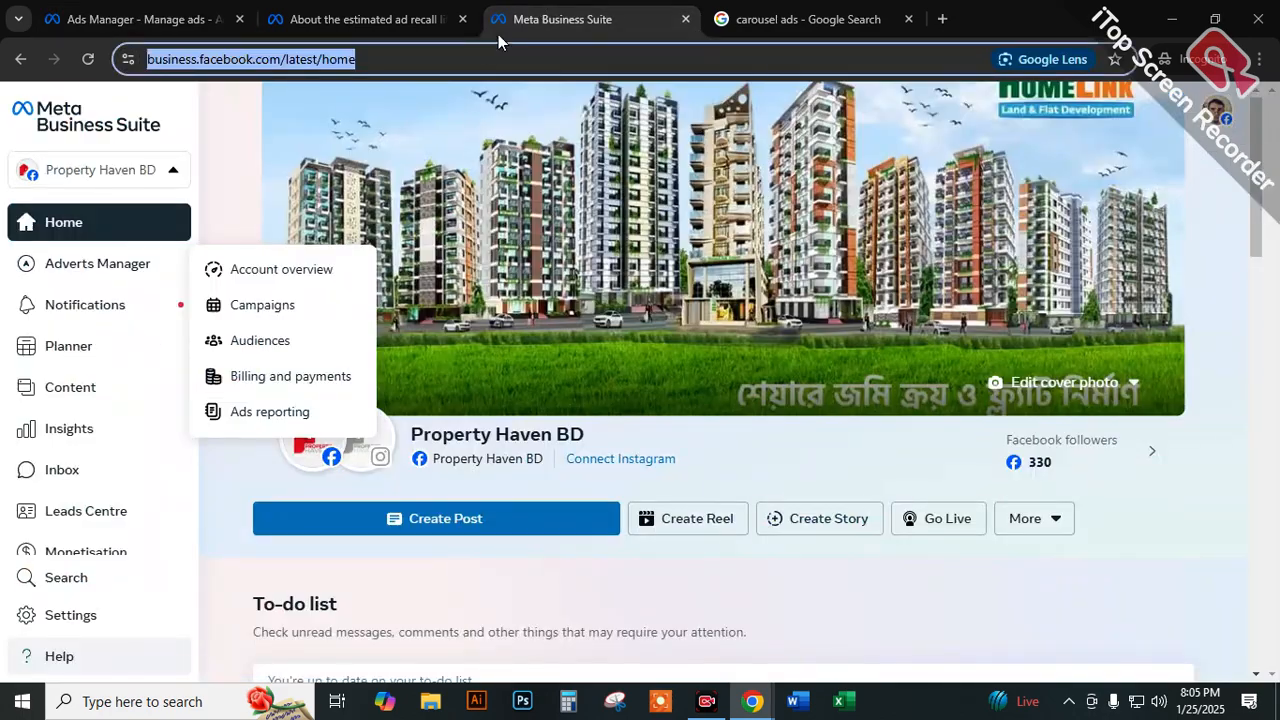
click(800, 19)
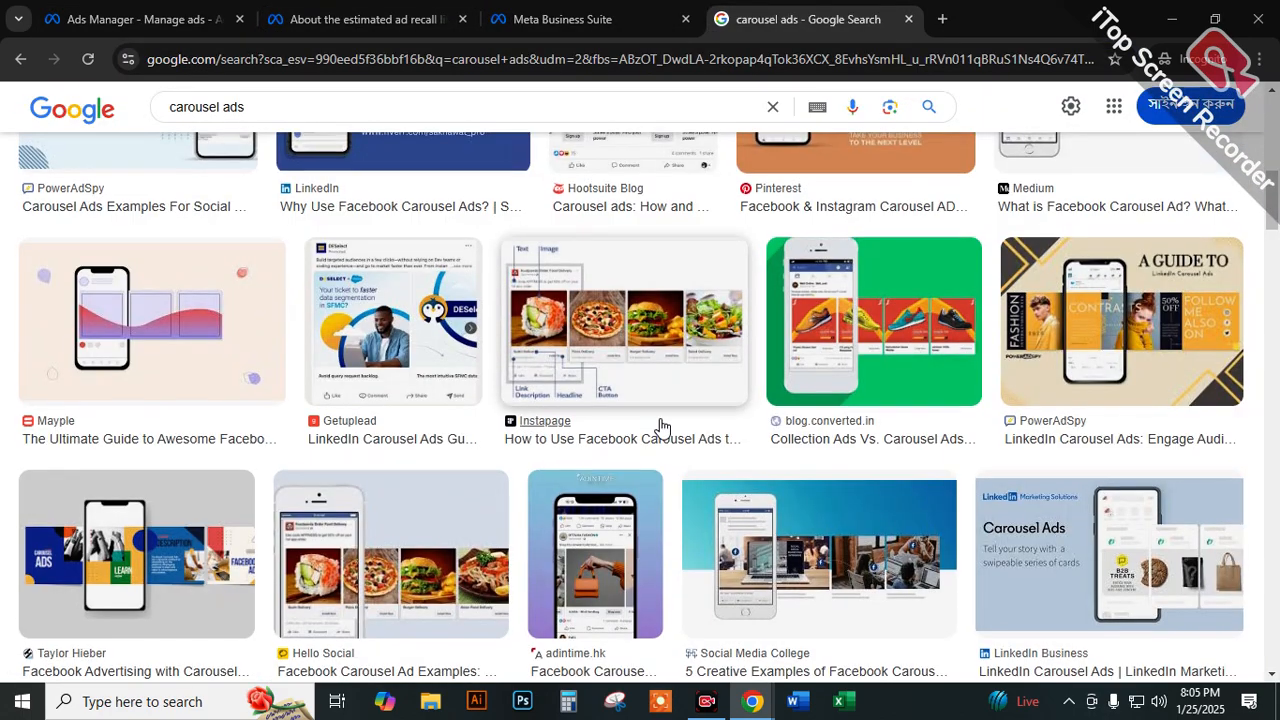
scroll(660, 428, up, 10)
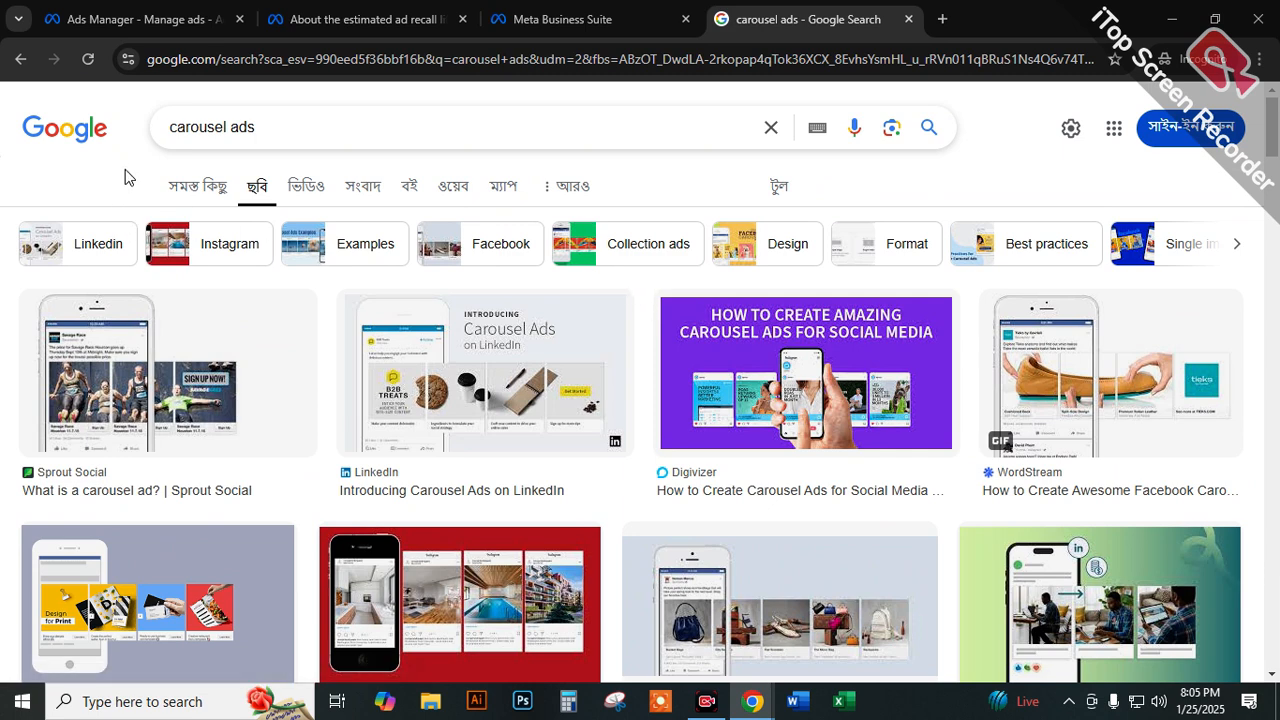
drag(251, 133, 140, 138)
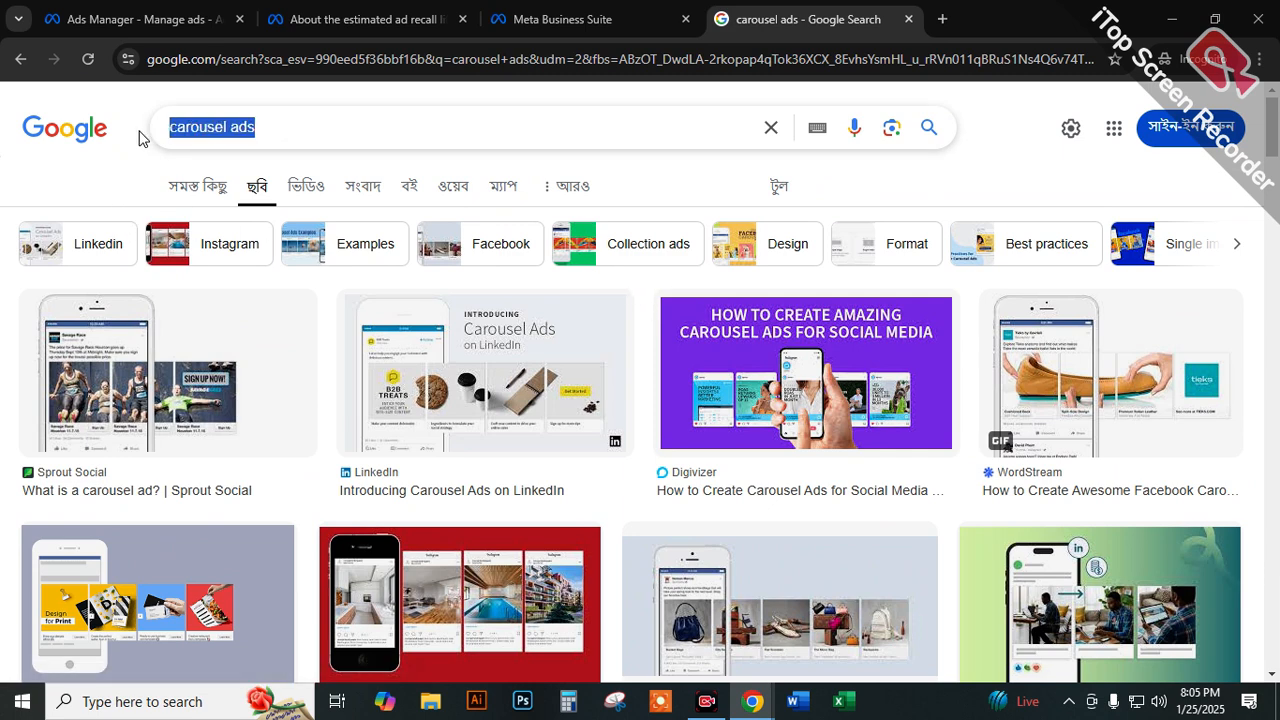
key(BackSpace)
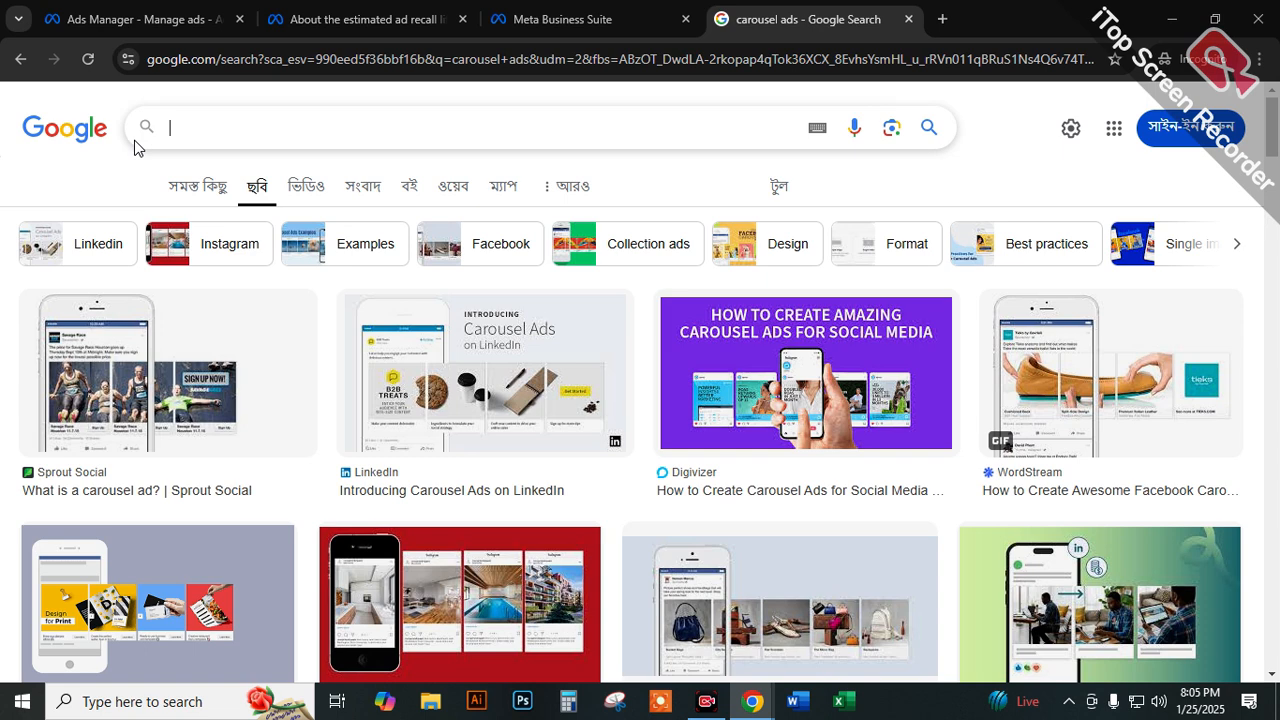
click(160, 12)
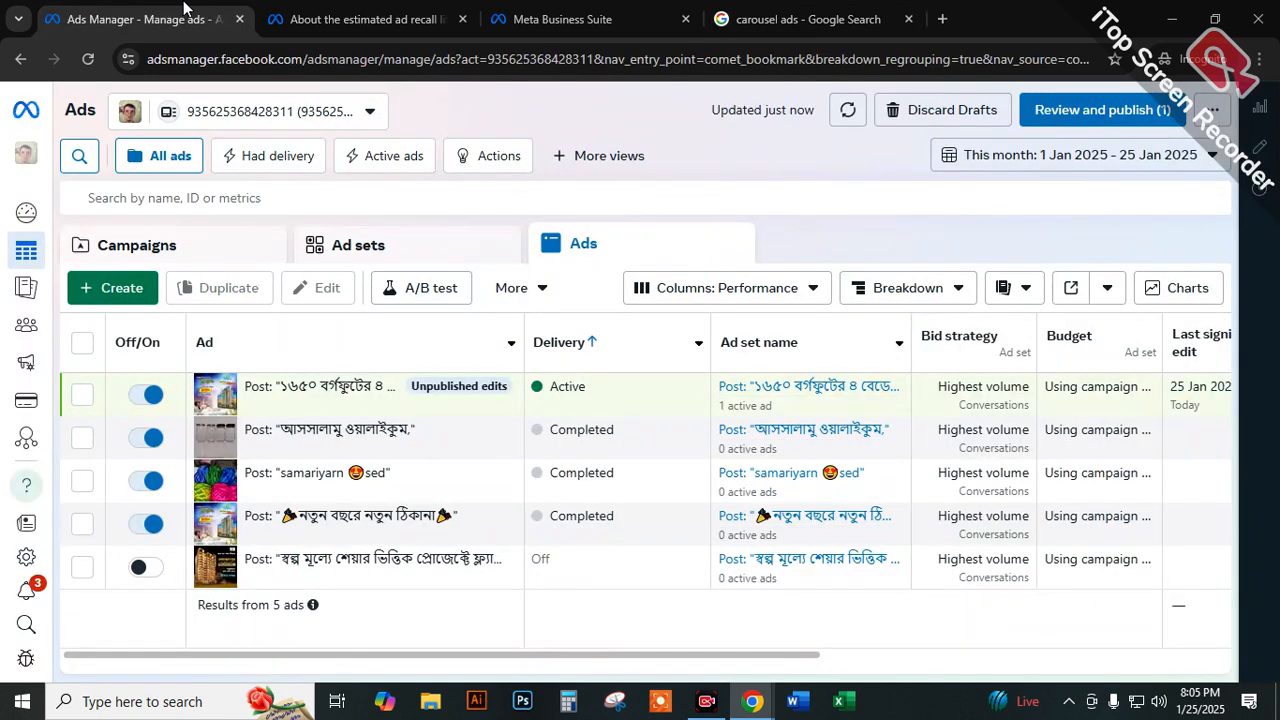
click(780, 194)
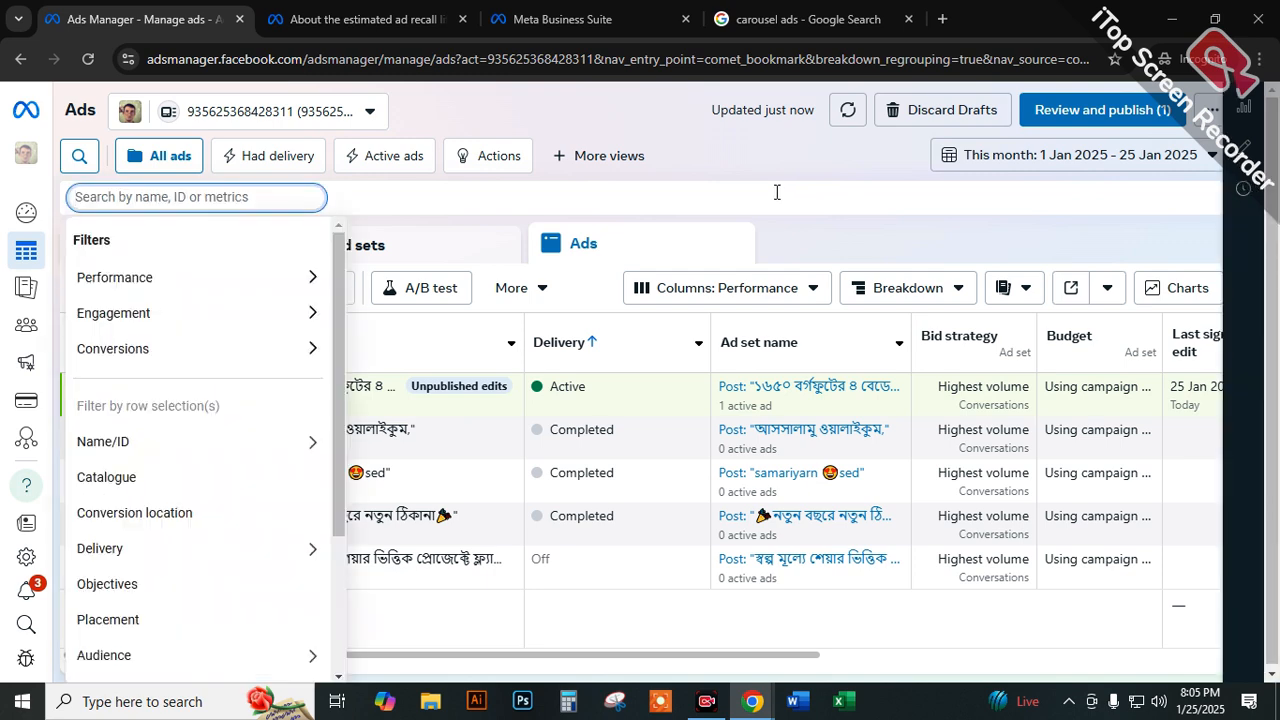